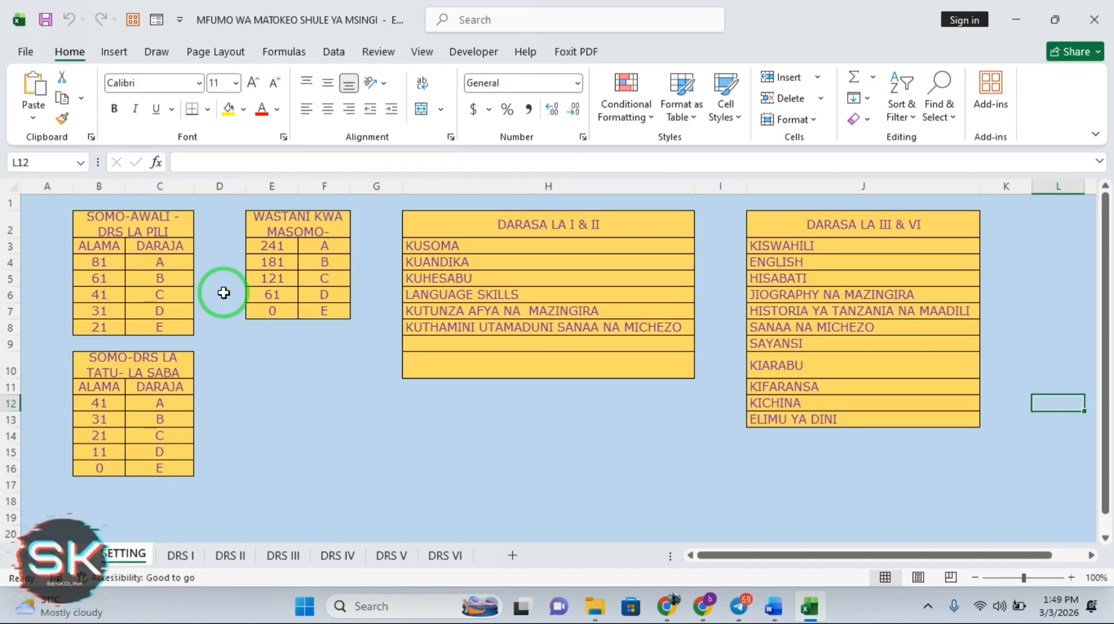
Browse the DRS I through DRS VI class sheets, finishing on DRS I
click(181, 557)
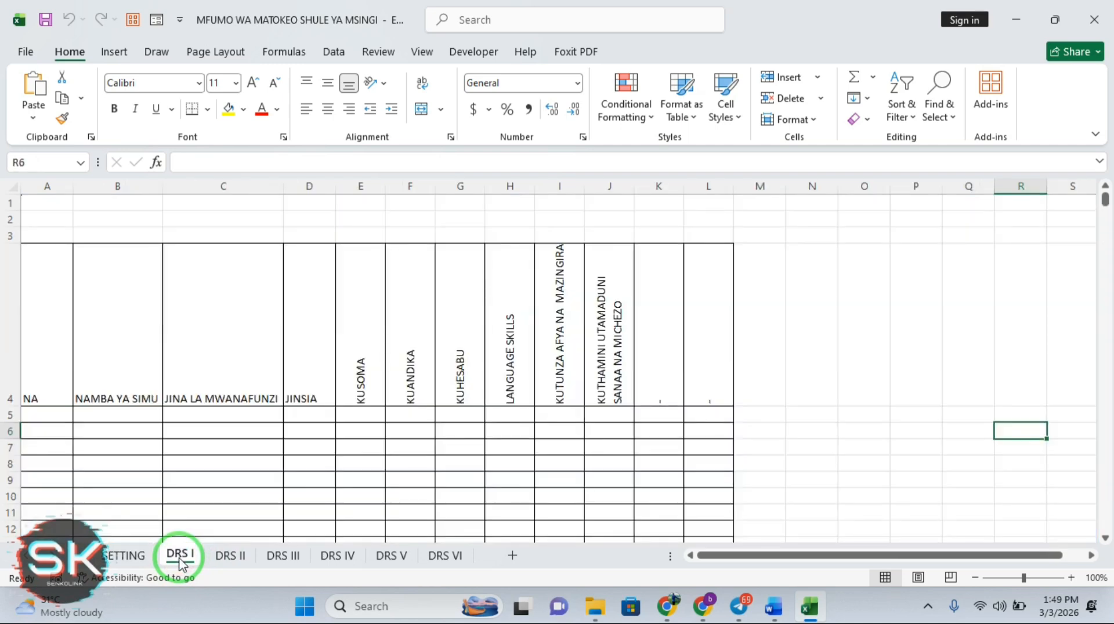
click(230, 557)
click(285, 558)
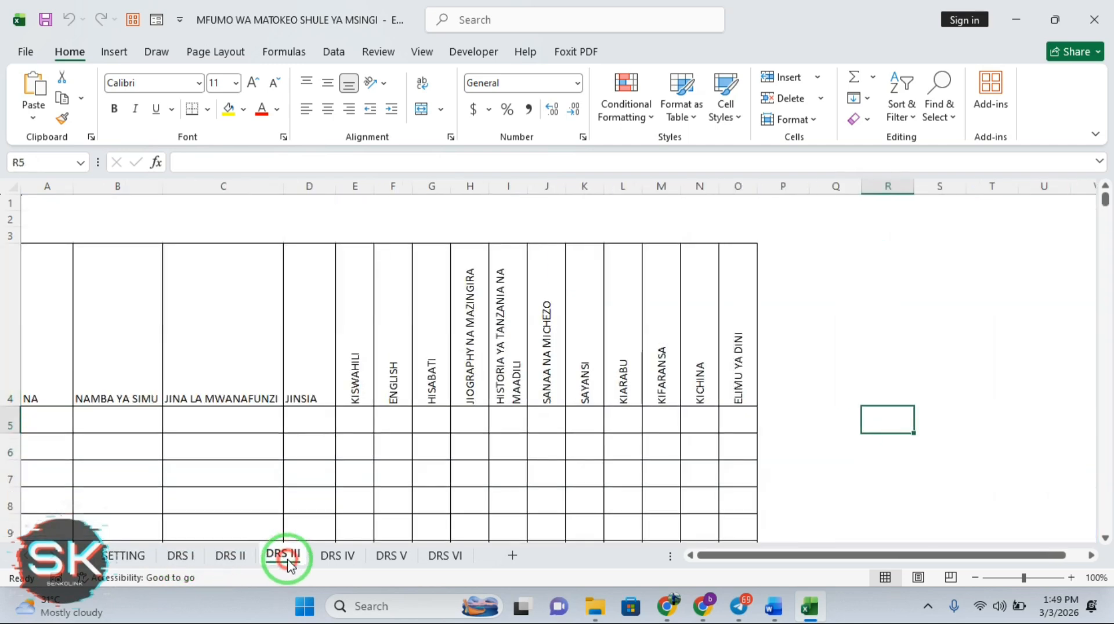
click(334, 557)
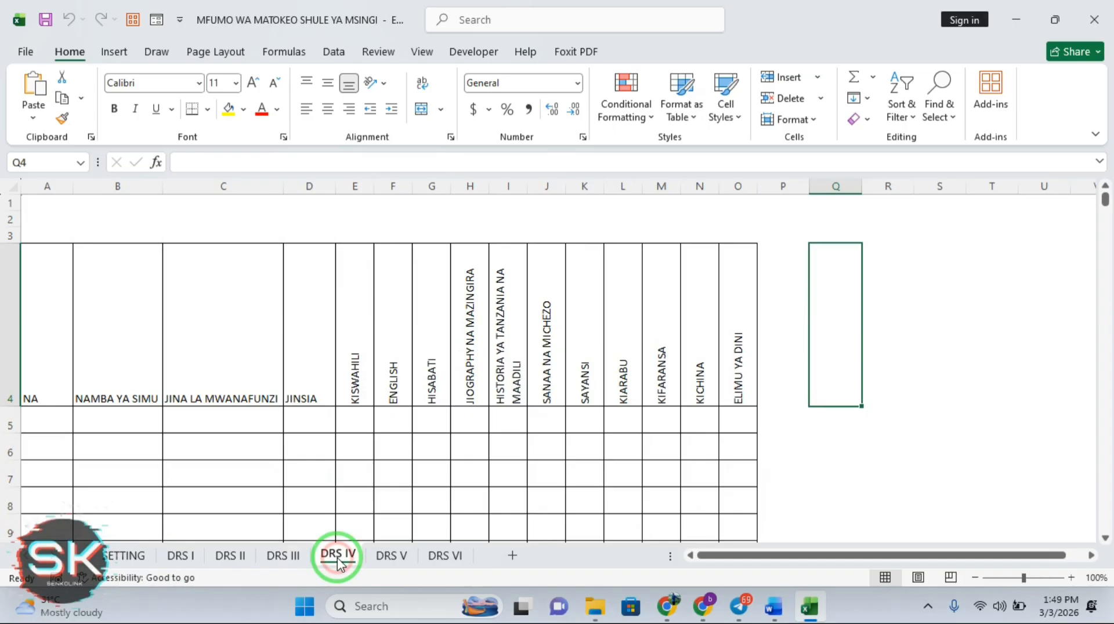
click(285, 560)
click(231, 557)
click(181, 557)
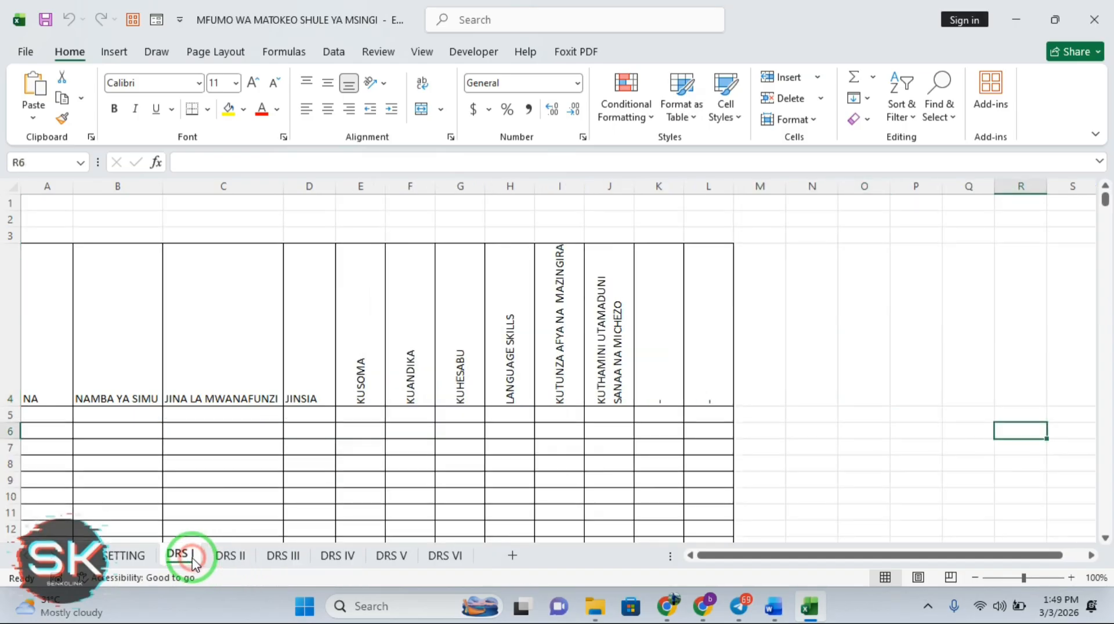
click(231, 558)
click(282, 558)
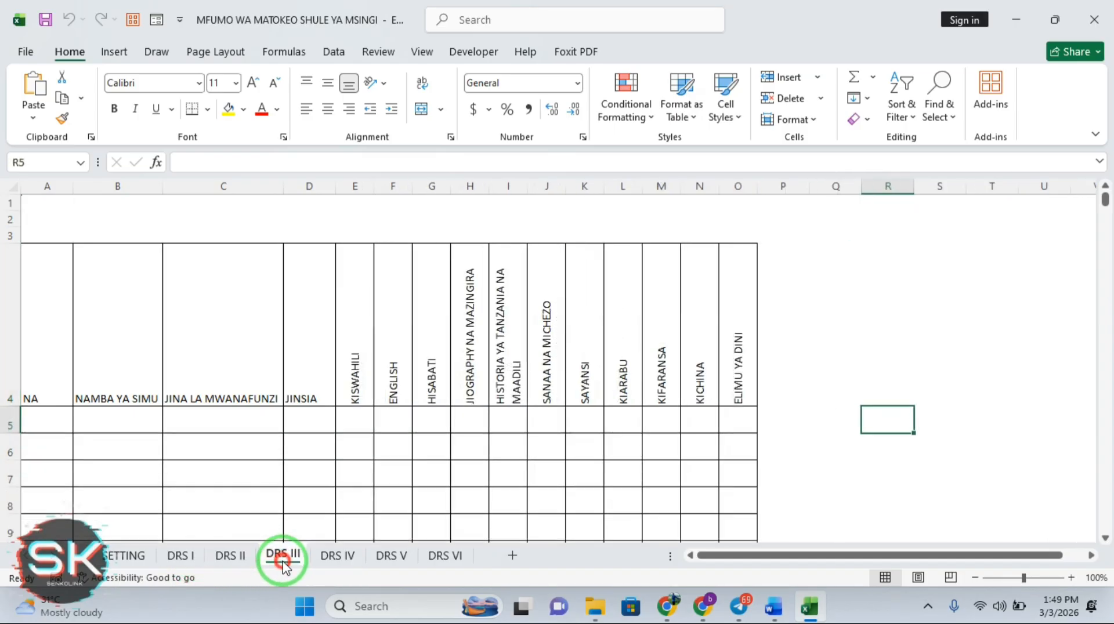
click(329, 558)
click(388, 559)
click(445, 556)
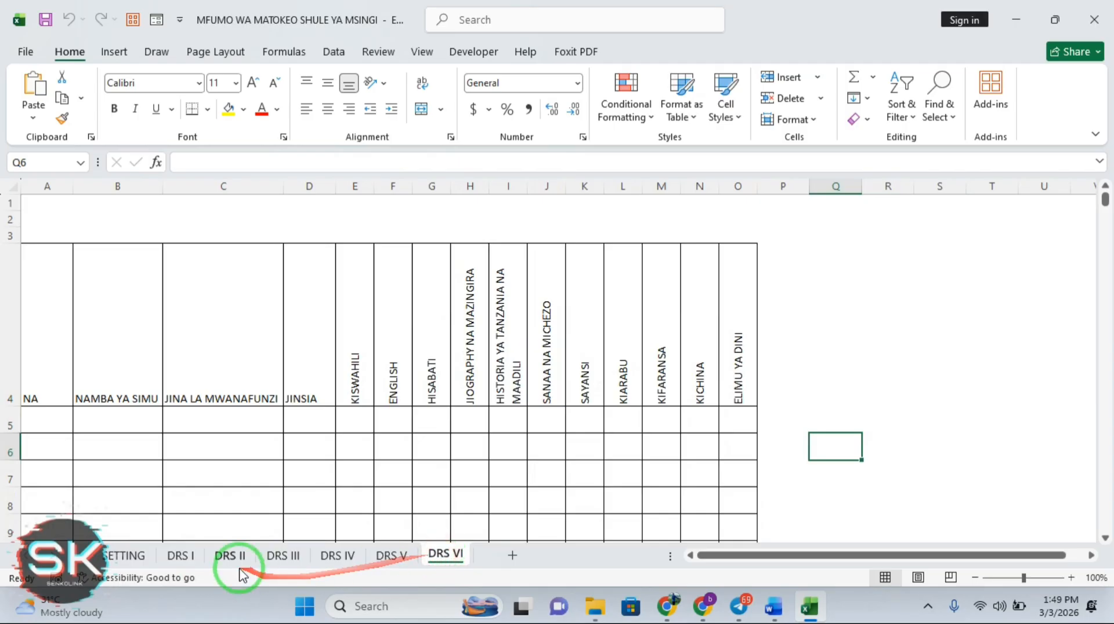
click(182, 556)
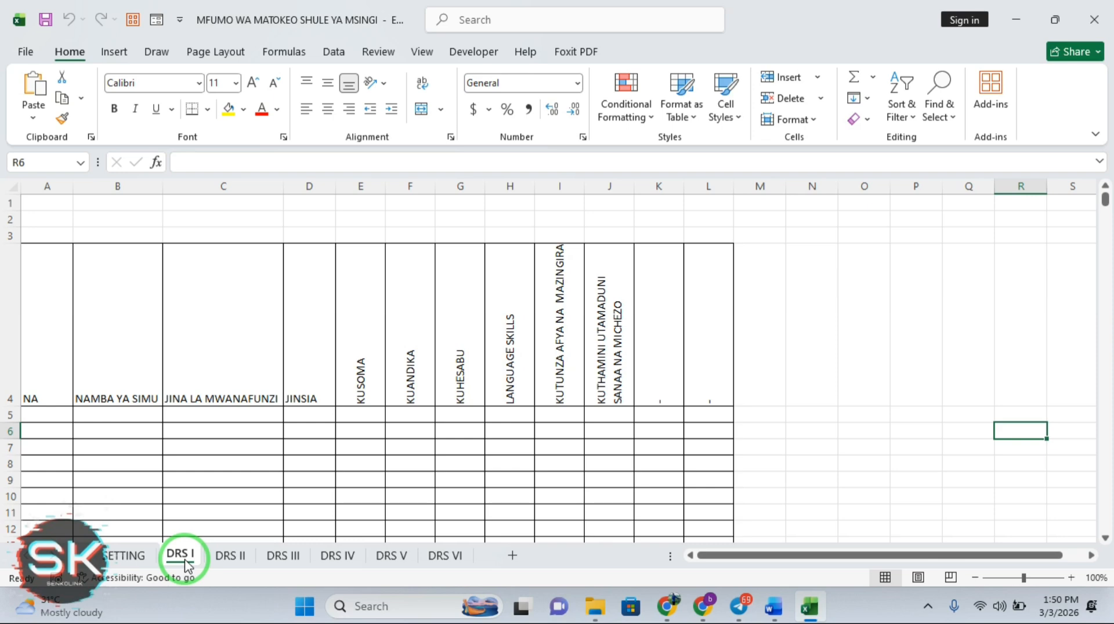
Duplicate the DRS I sheet with Move or Copy and place the copy right after DRS I
right_click(185, 562)
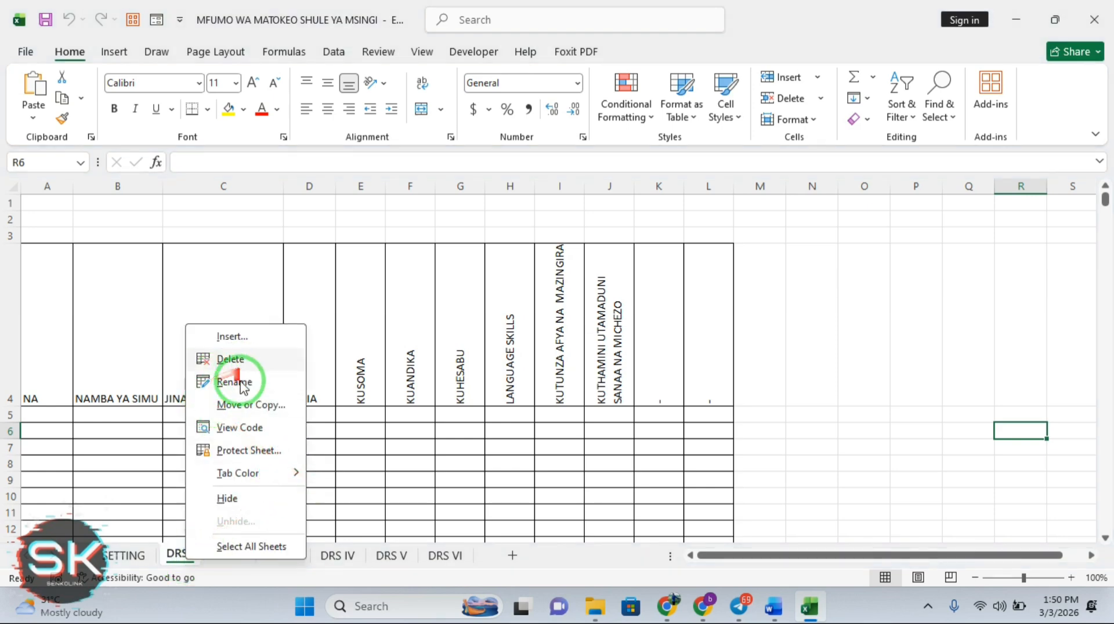
click(248, 408)
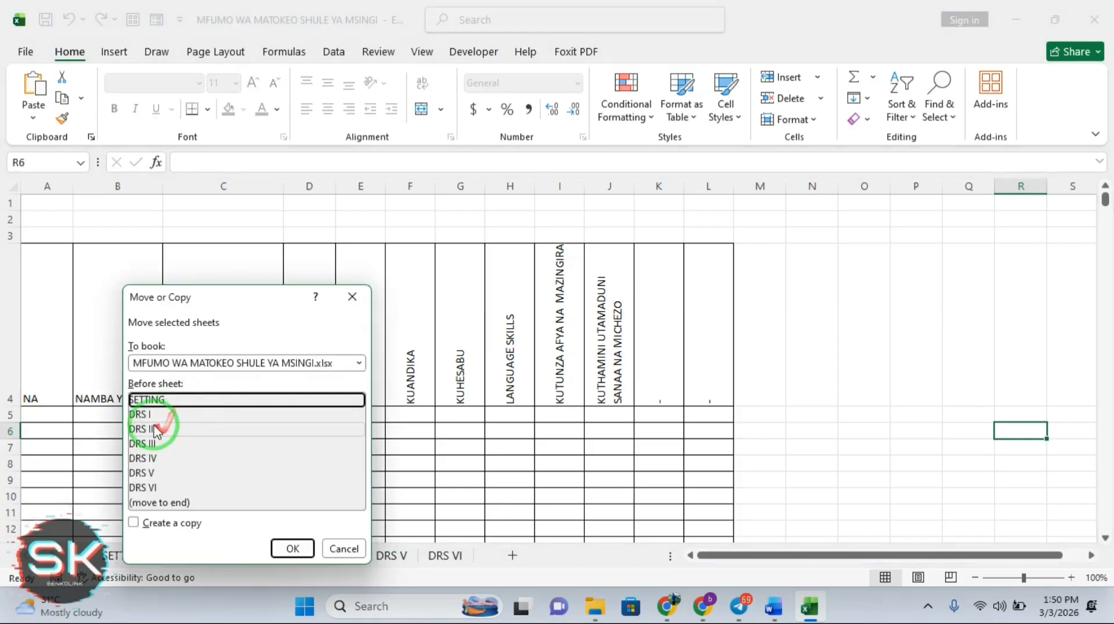
click(146, 415)
click(134, 523)
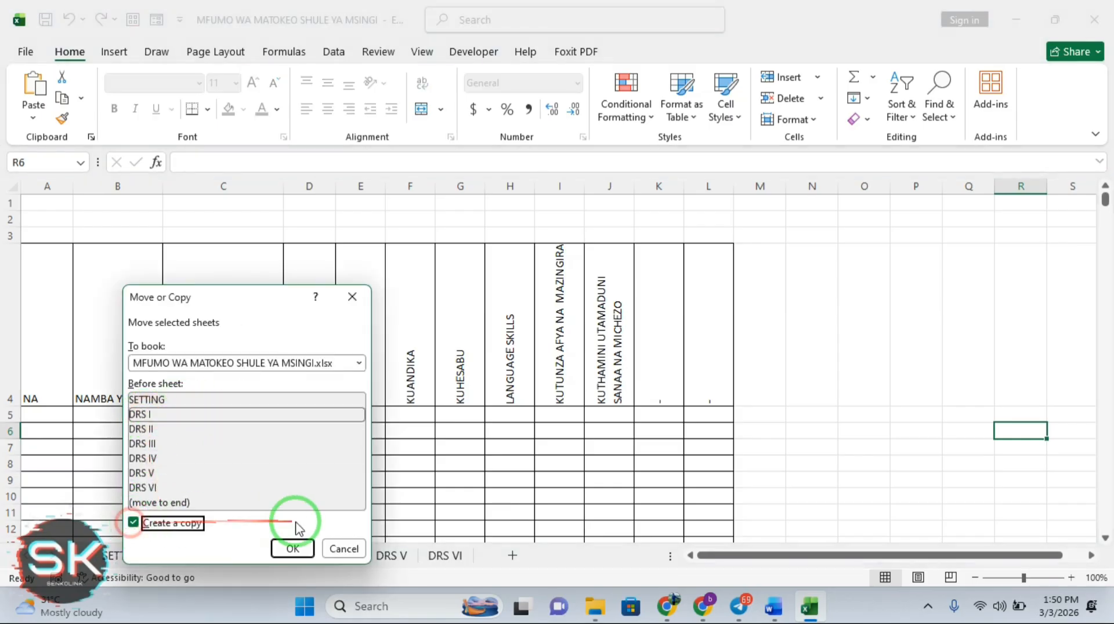
click(293, 549)
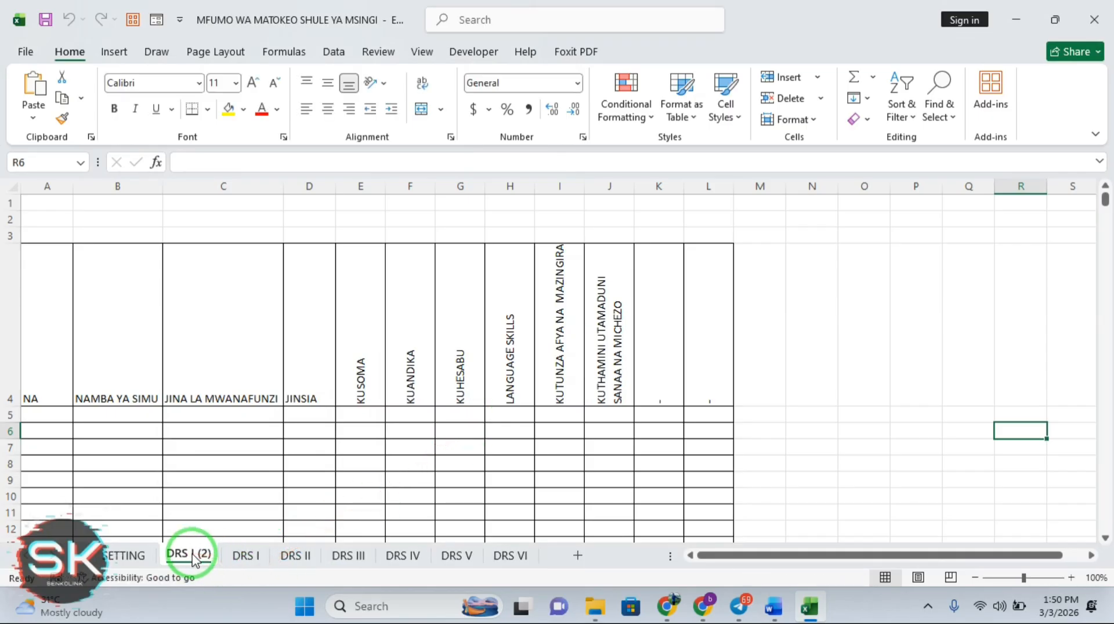
drag(194, 559, 278, 562)
Rename the copied sheet 'DRS I (2)' to 'DRS I ALAMA'
right_click(238, 567)
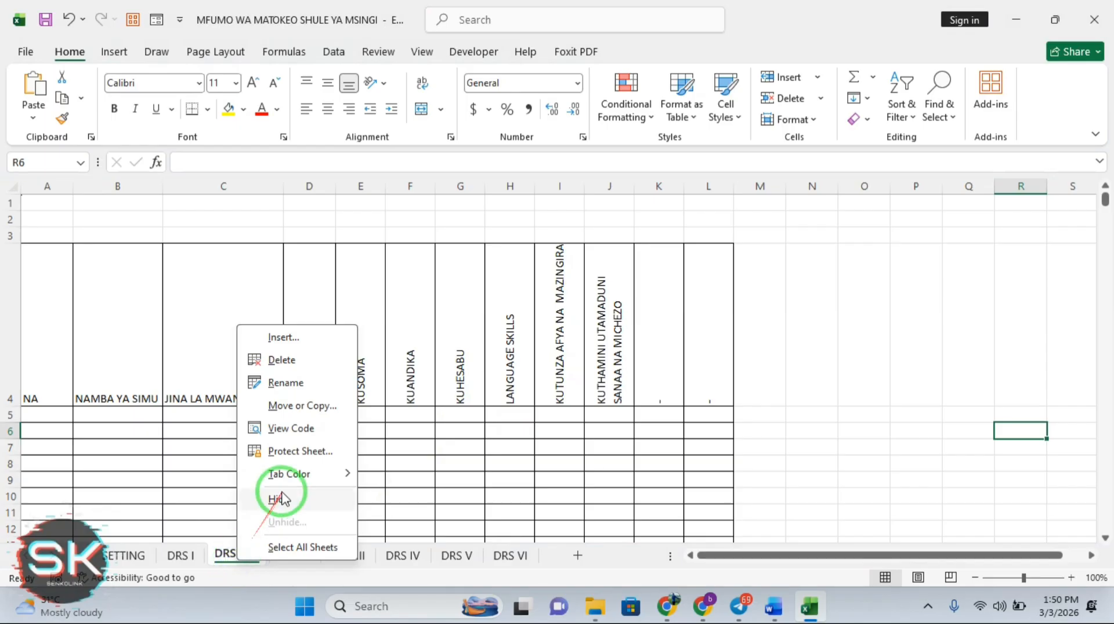
click(286, 384)
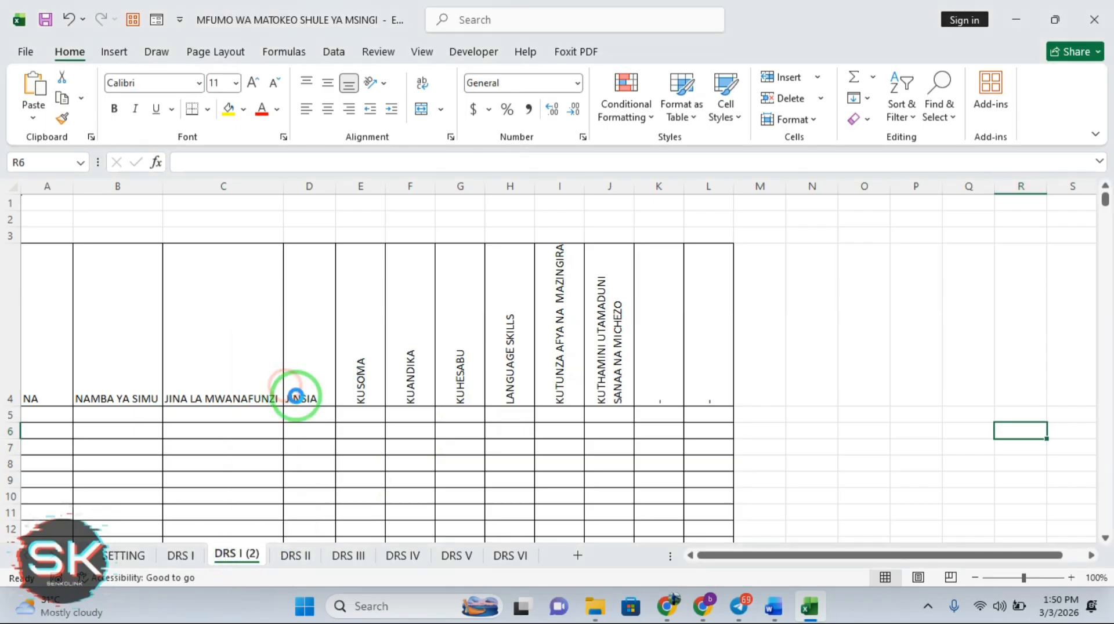
click(262, 553)
key(BackSpace)
key(BackSpace)
key(BackSpace)
key(BackSpace)
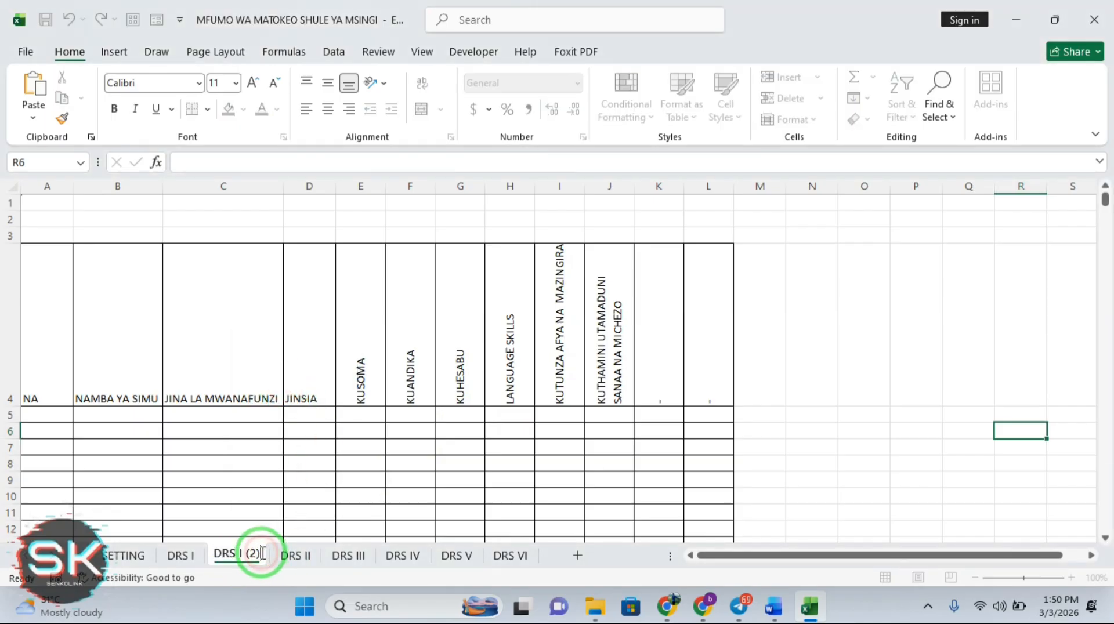
text(I)
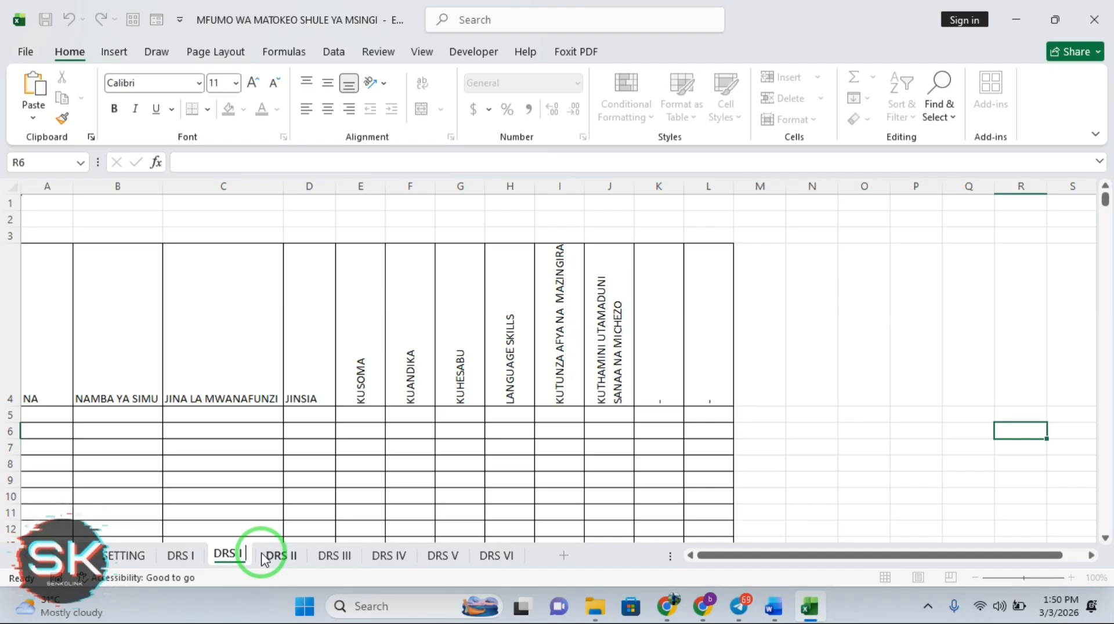
text( MA)
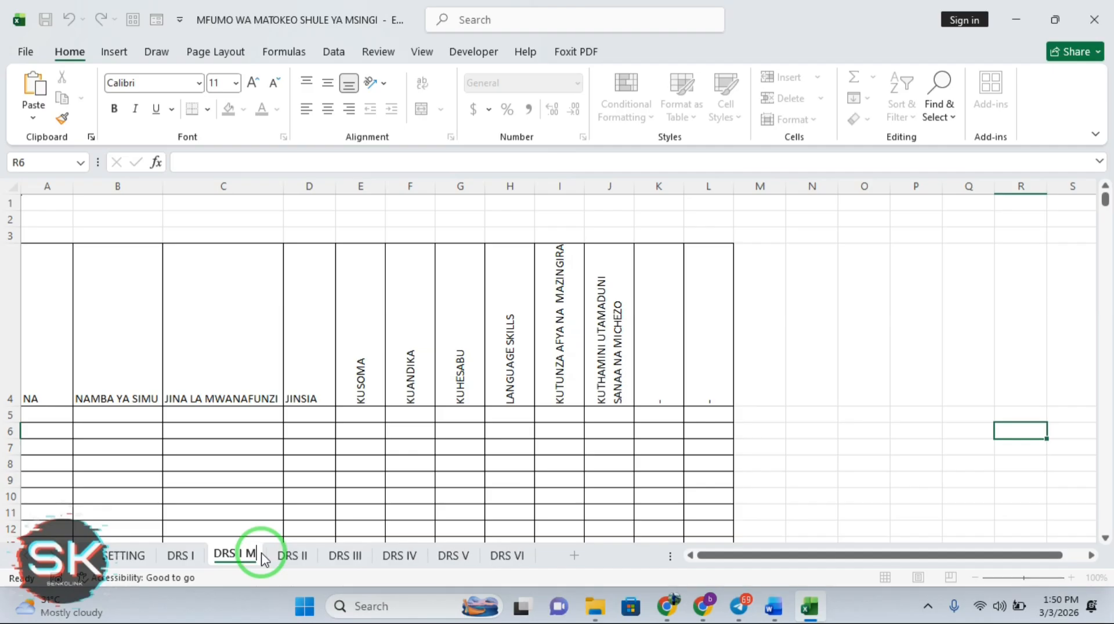
key(BackSpace)
key(BackSpace)
text(A)
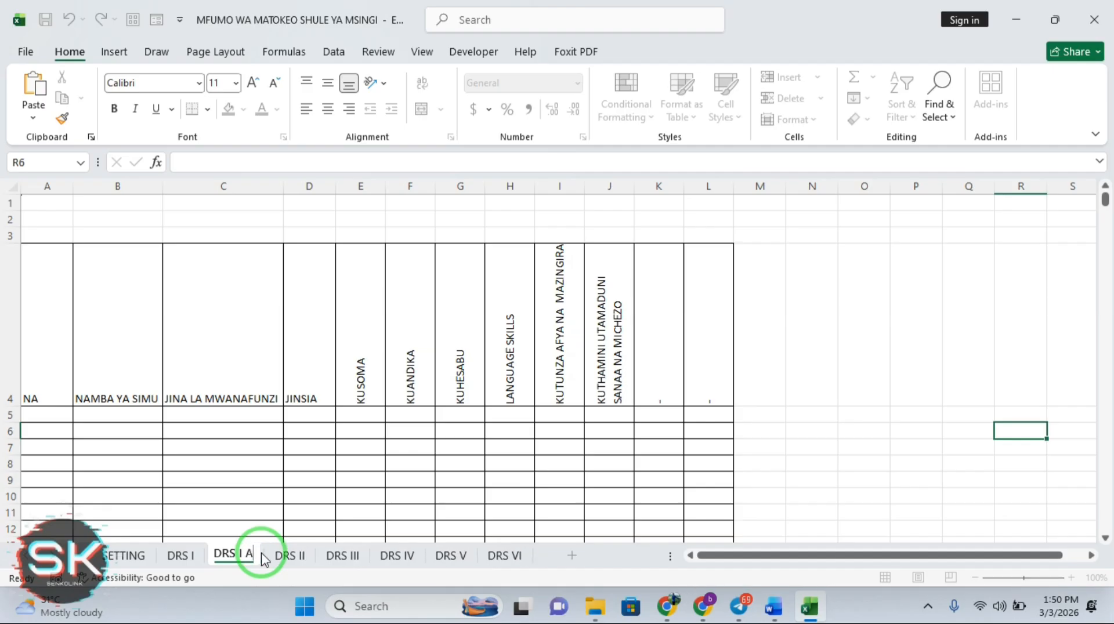
text(LAMA)
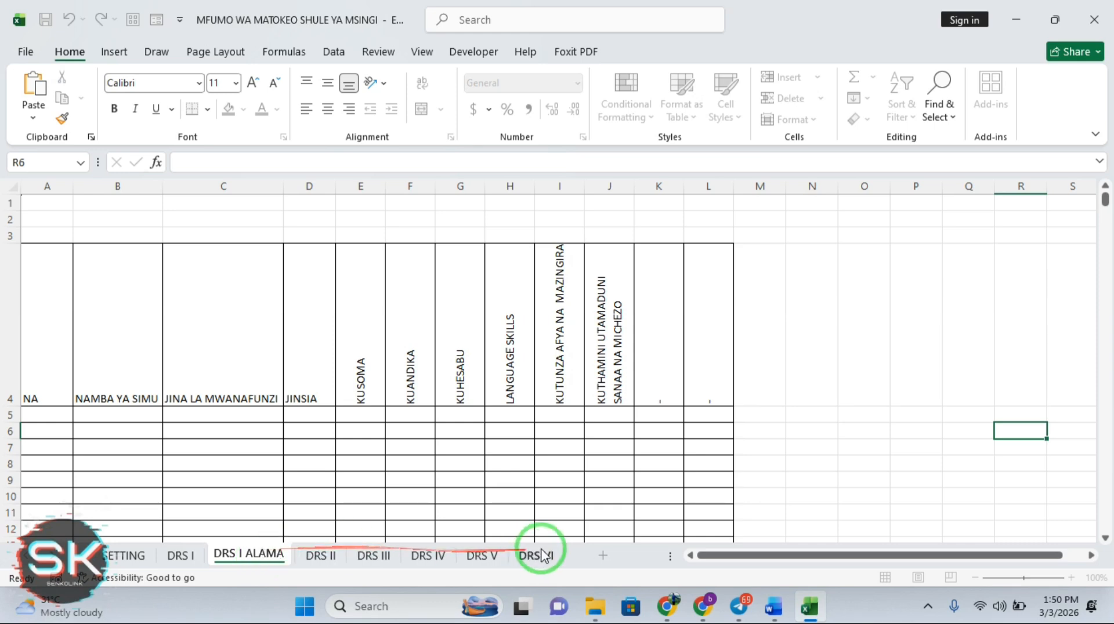
click(869, 450)
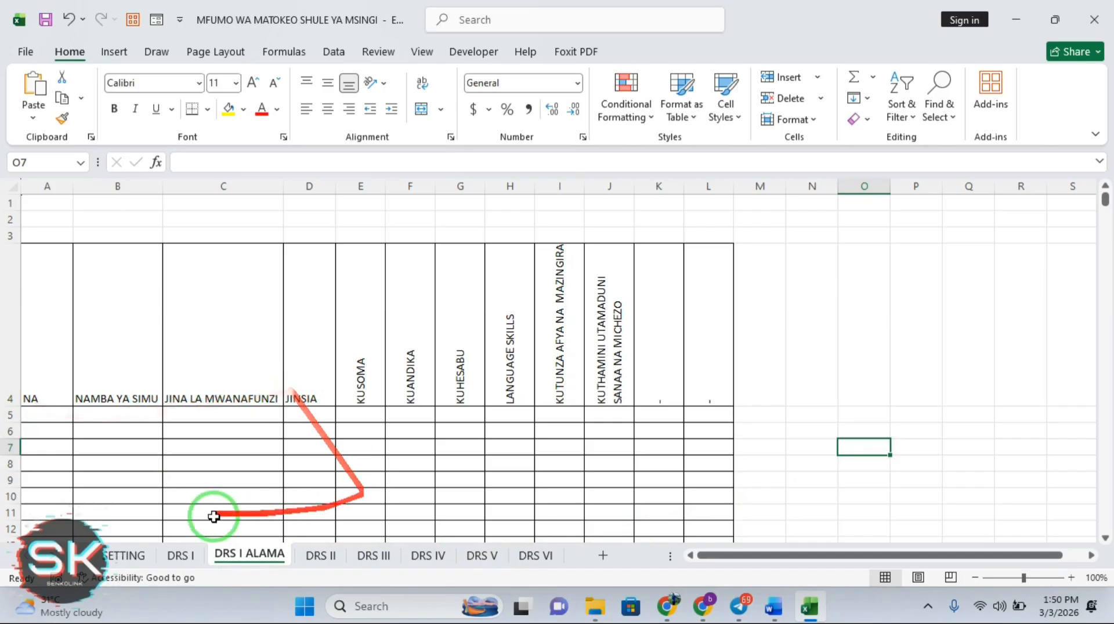
Compare DRS I with DRS I ALAMA and inspect the header formulas in F4 to L4
click(182, 555)
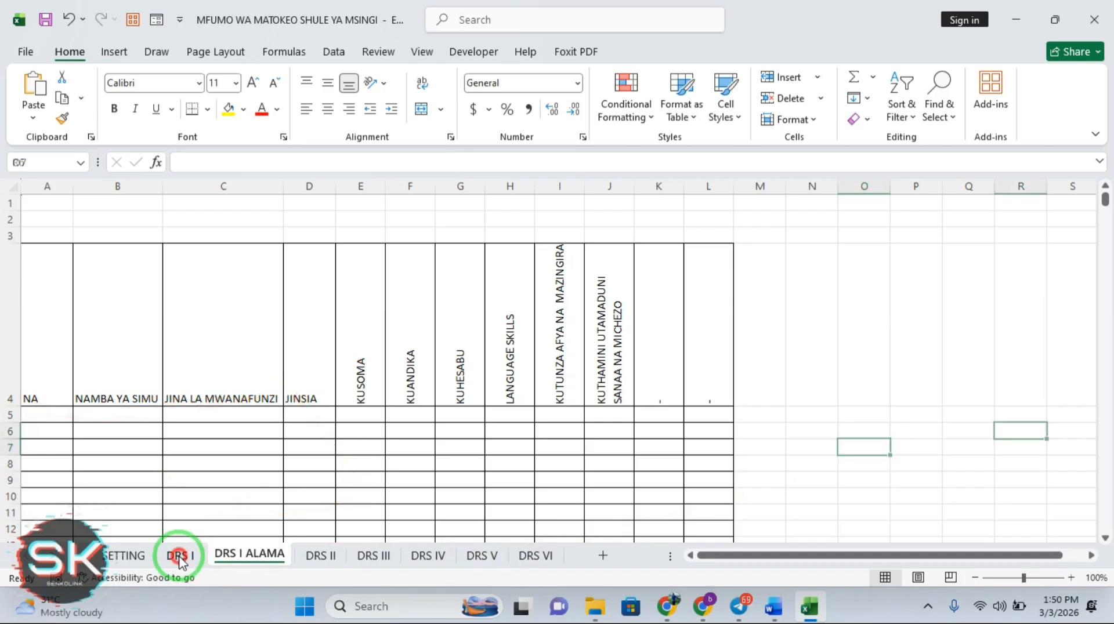
click(246, 555)
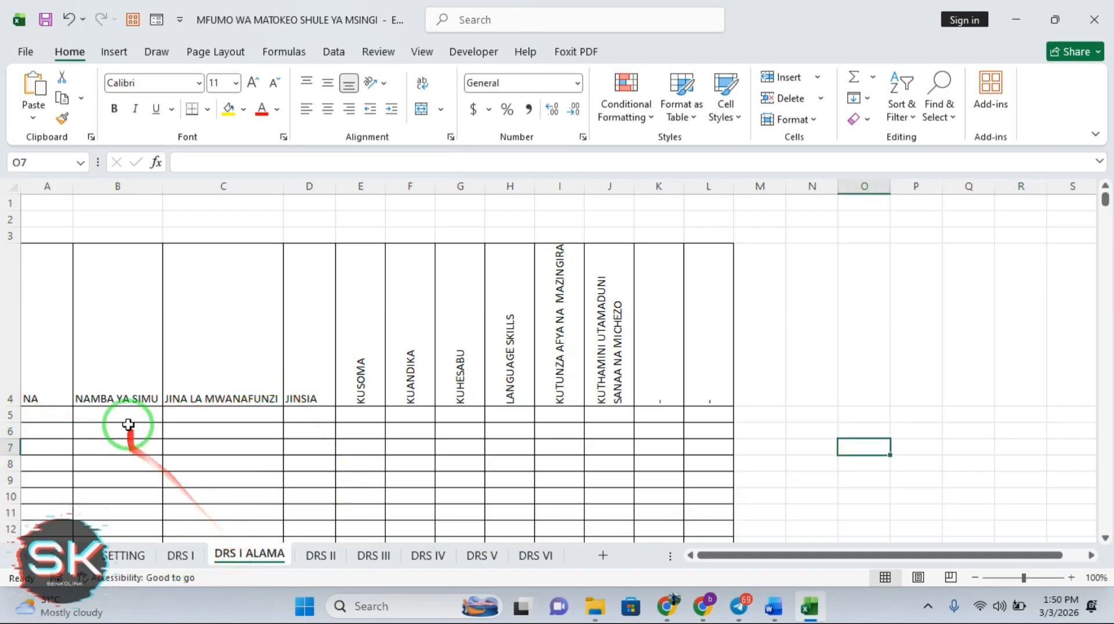
click(405, 342)
click(517, 354)
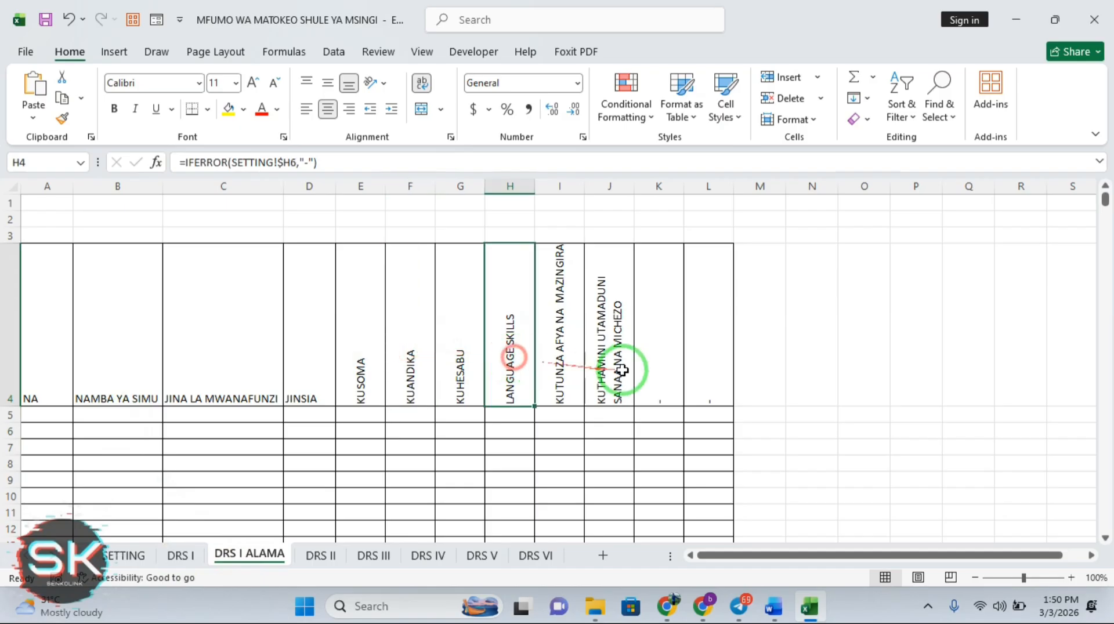
click(621, 370)
click(717, 385)
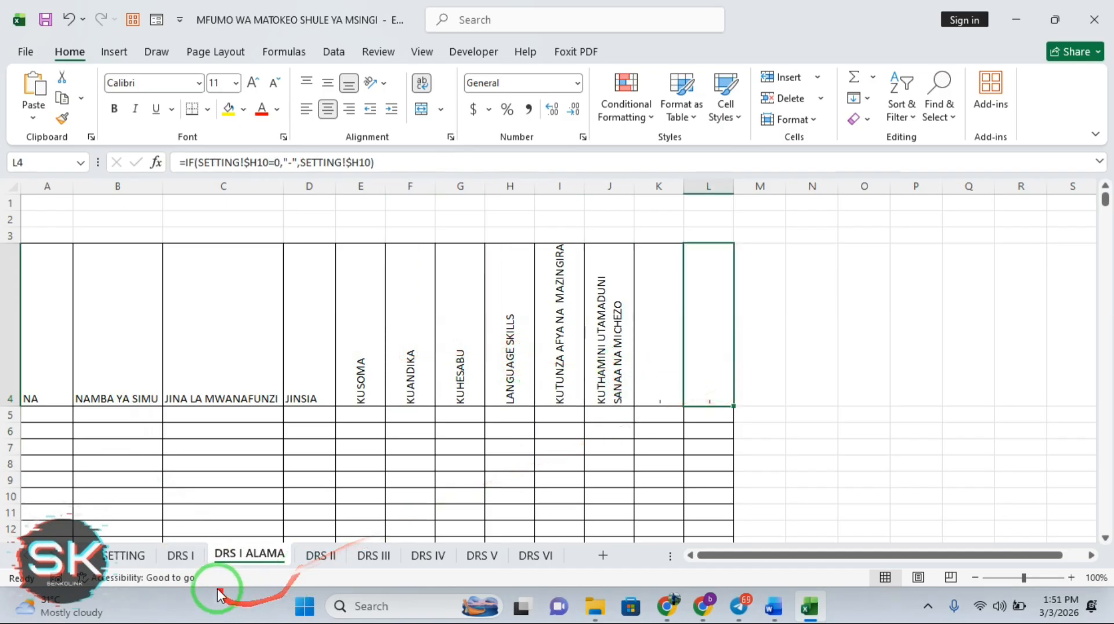
Link E4 to DRS I's KUSOMA header and fill that link across to L4
click(358, 370)
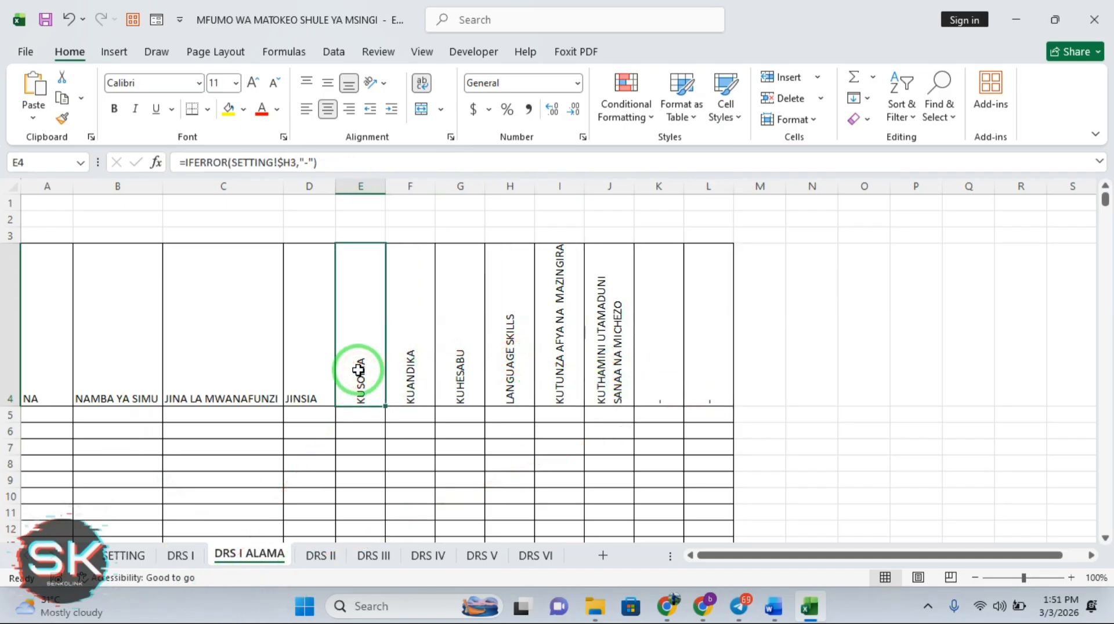
text(=)
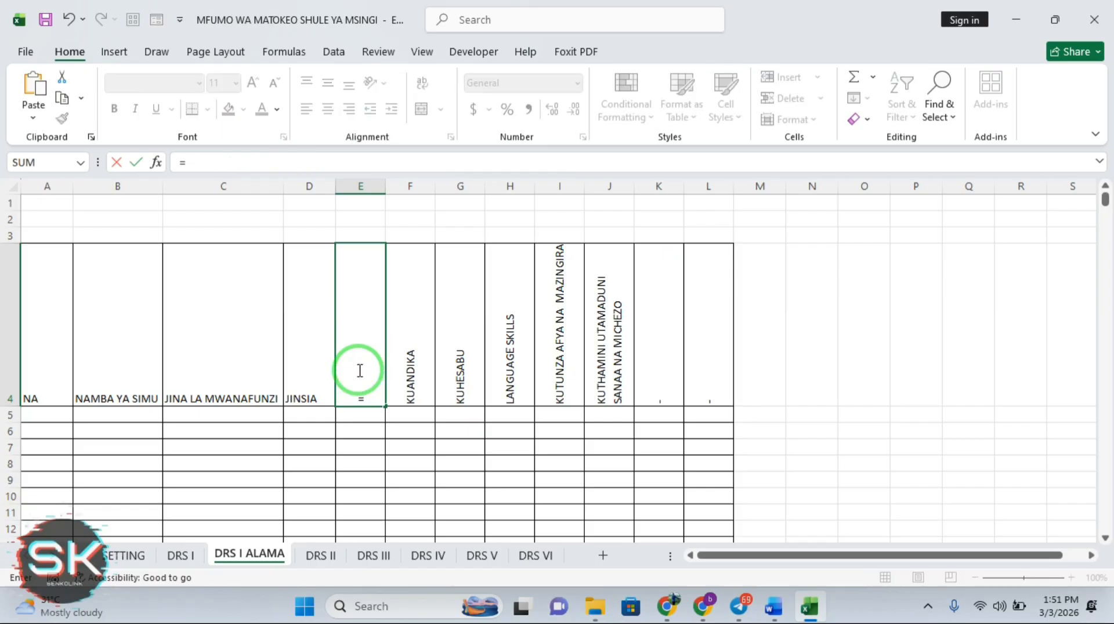
click(189, 560)
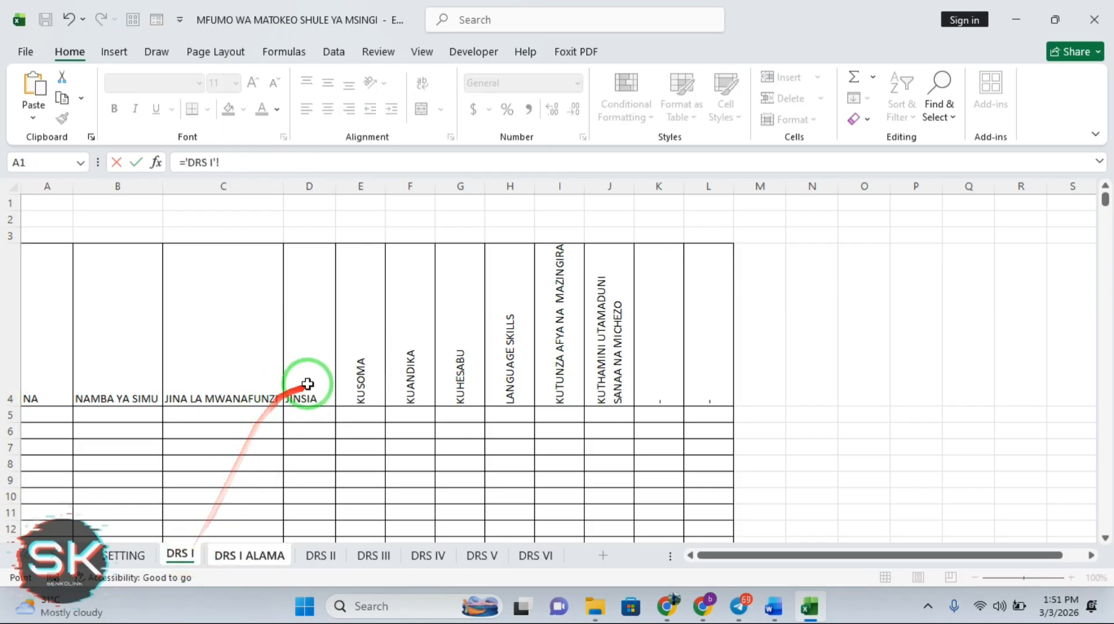
click(348, 385)
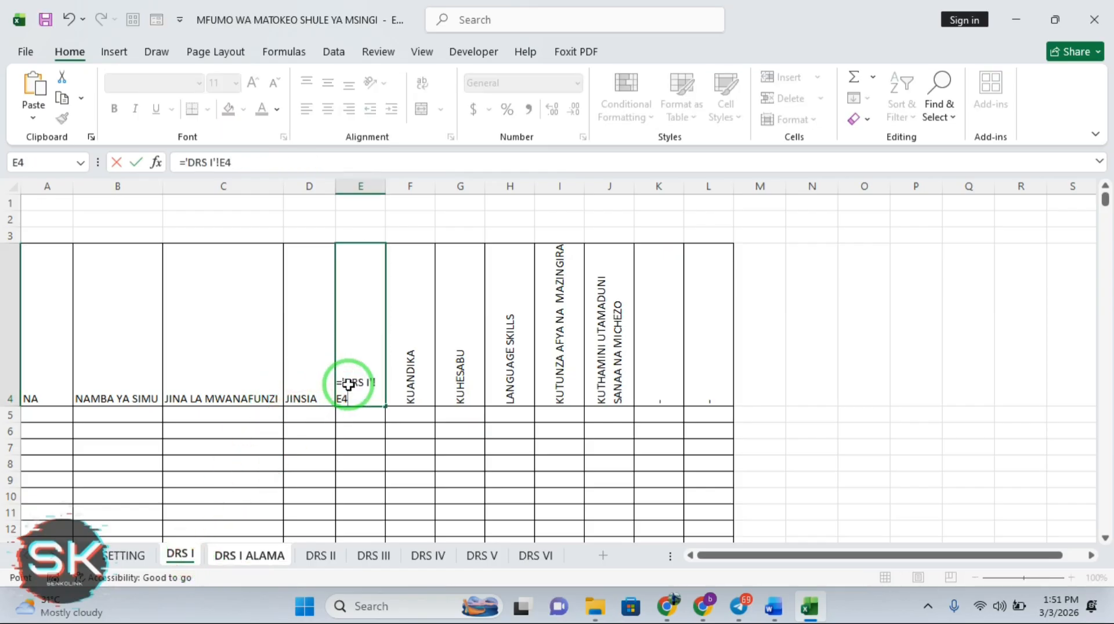
key(Return)
click(372, 374)
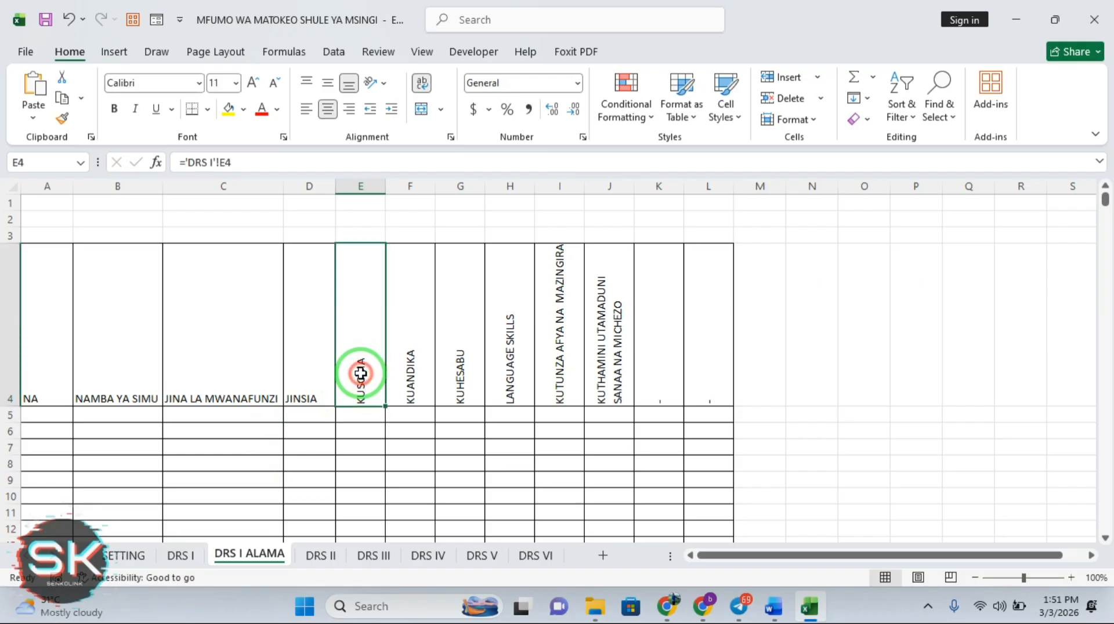
drag(384, 407, 709, 401)
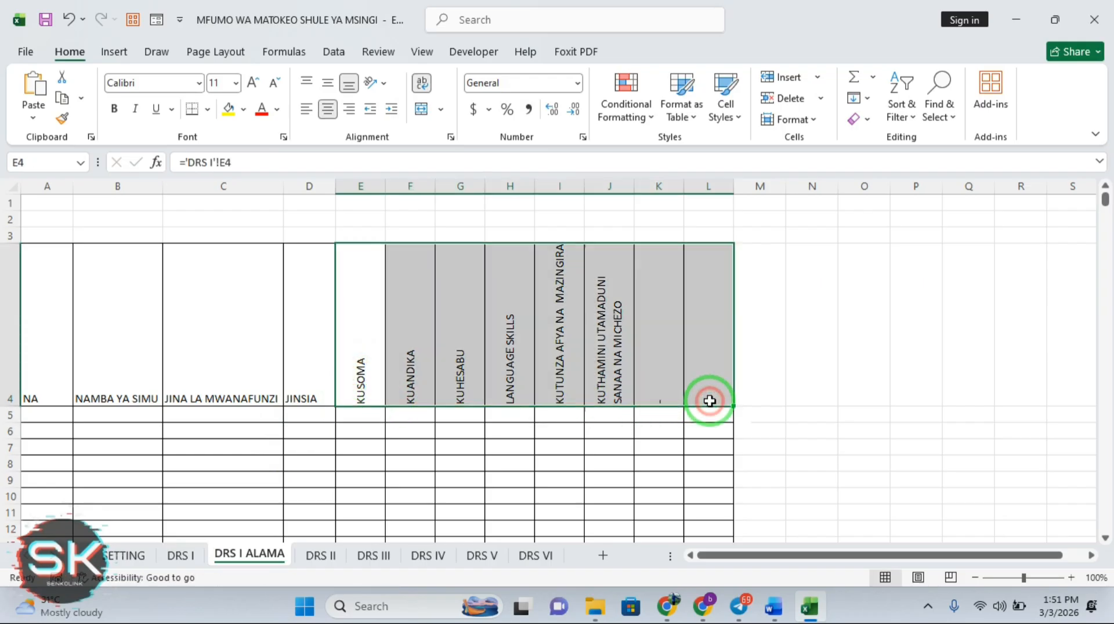
click(177, 556)
click(129, 557)
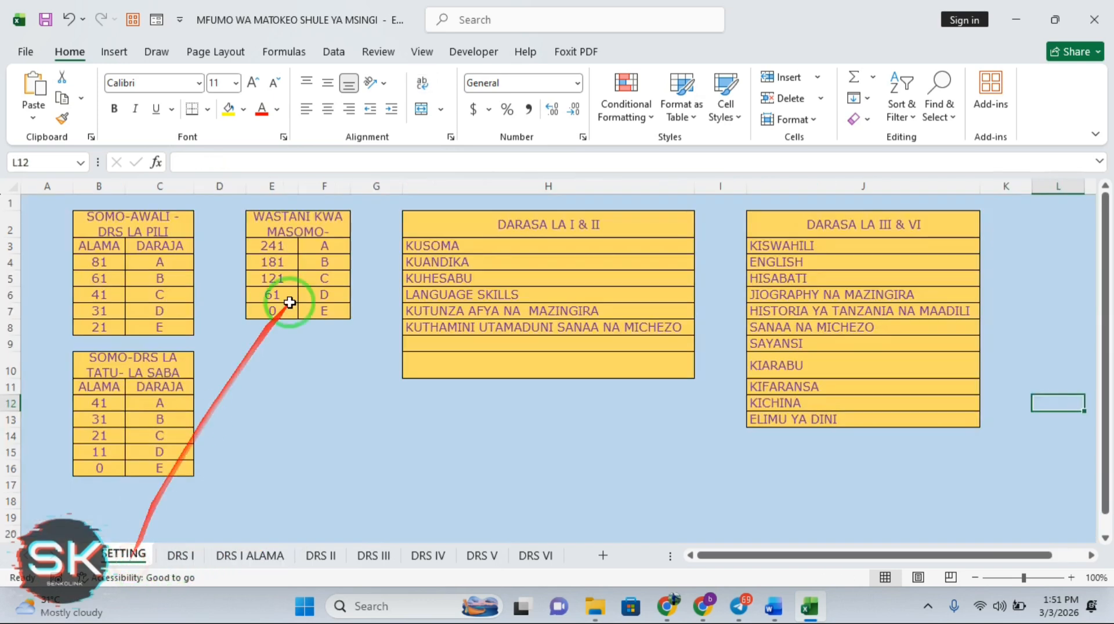
Enter ELIMU YA DINI in H9 under the DARASA LA I & II subjects on SETTING
click(529, 347)
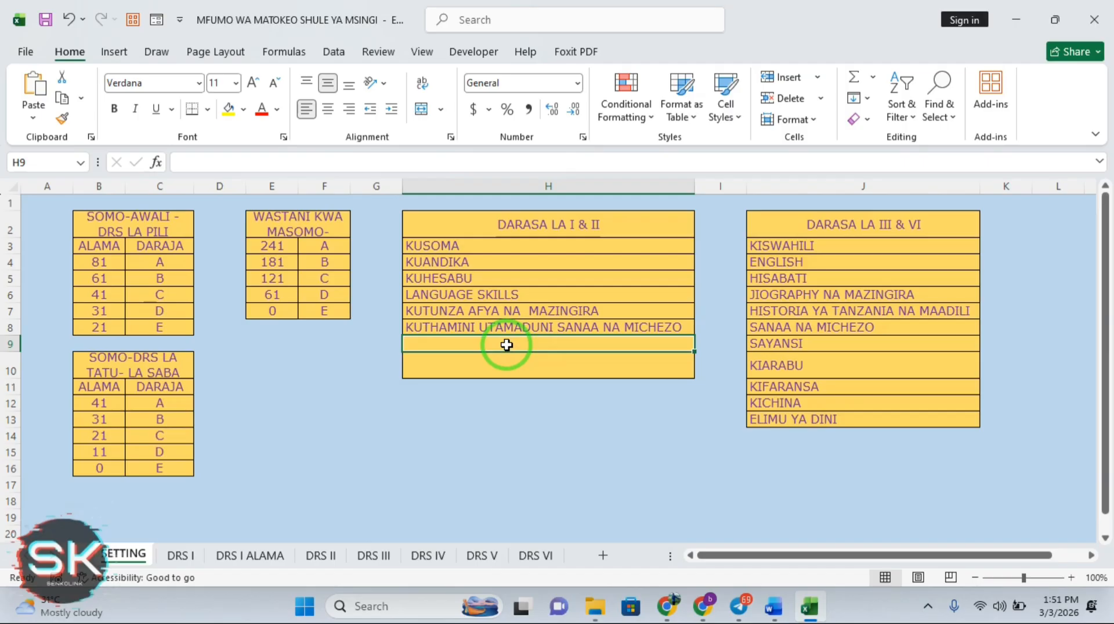
text(ELIMU YA DINI)
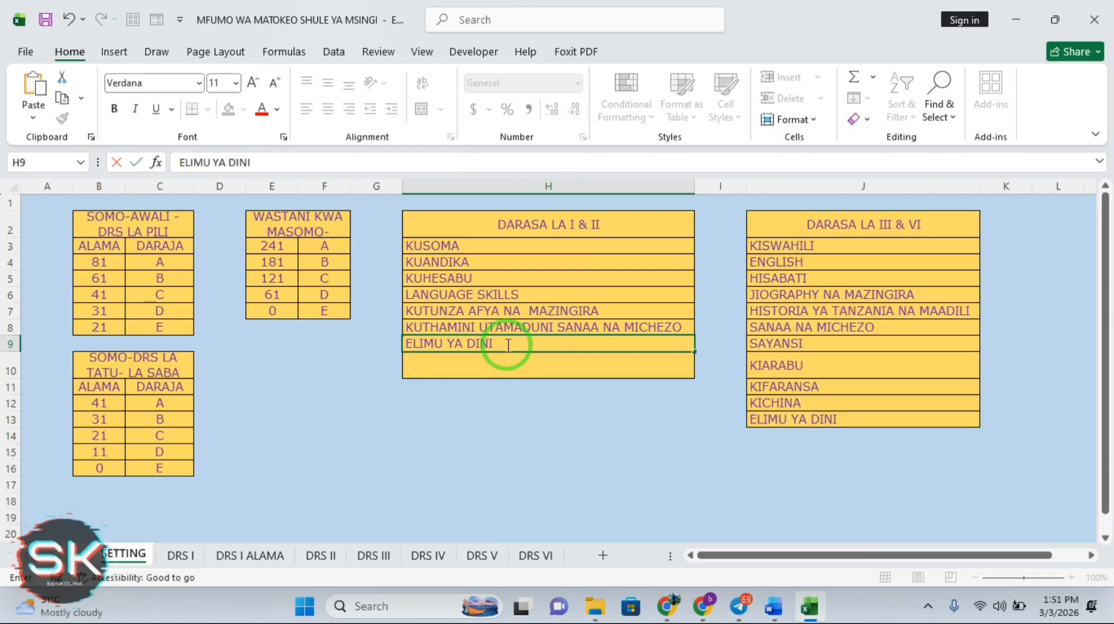
key(Return)
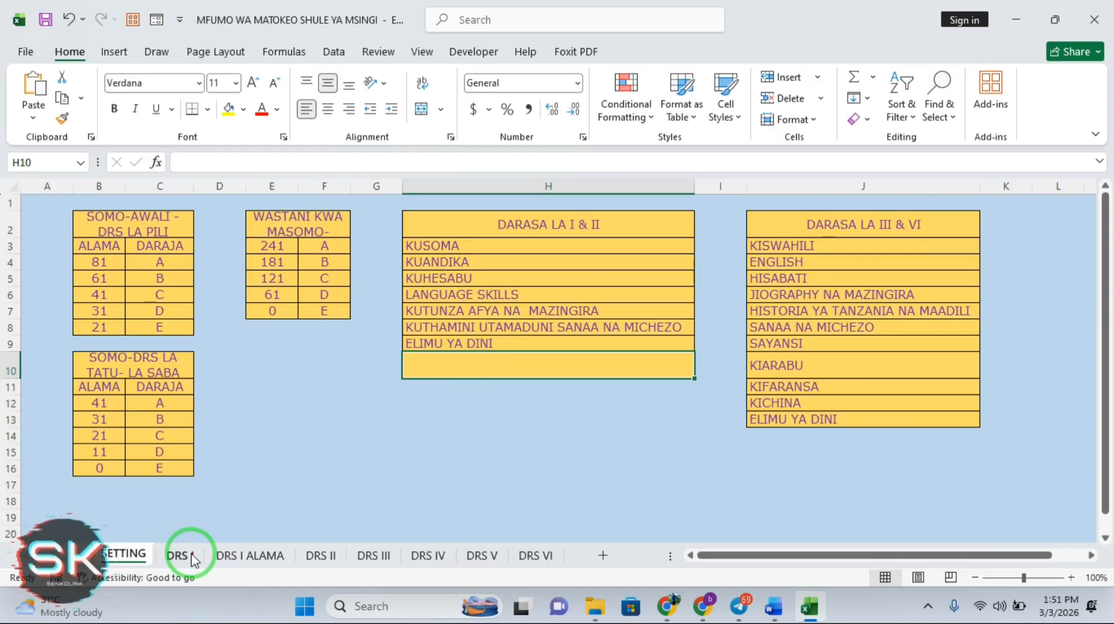
click(270, 559)
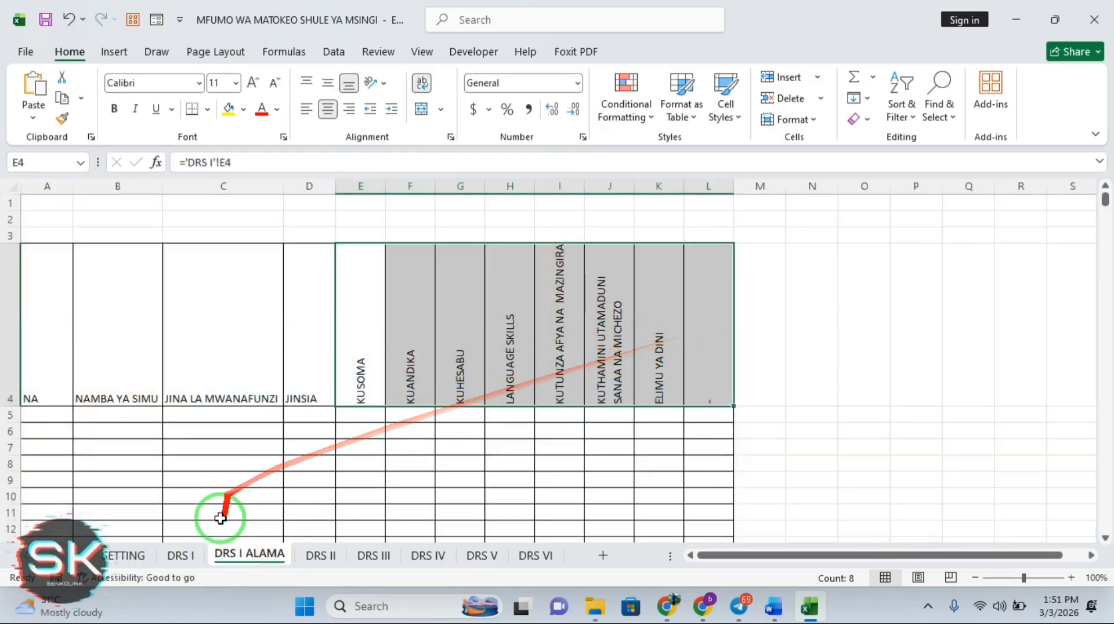
Enter the formula ='DRS I'!A5 in A5 of DRS I ALAMA
drag(930, 341, 219, 557)
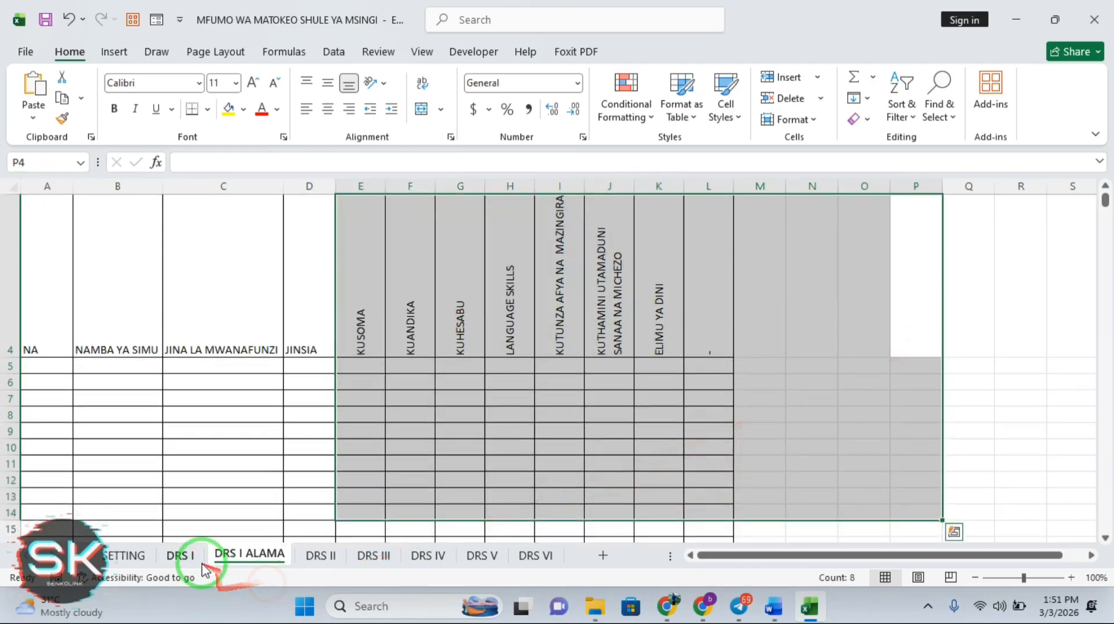
click(770, 363)
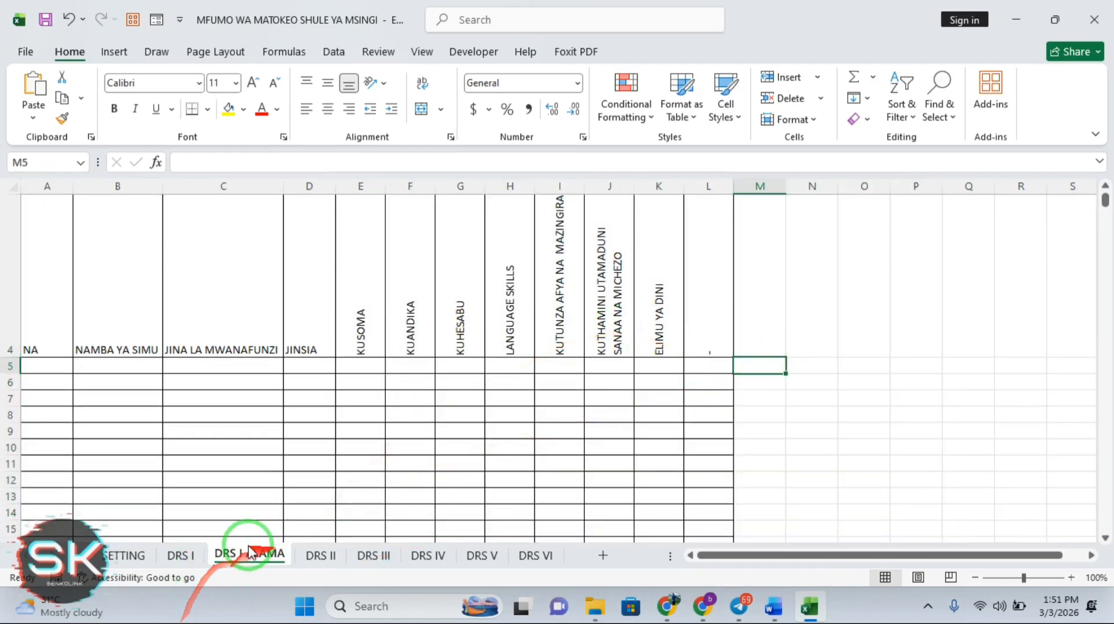
click(180, 556)
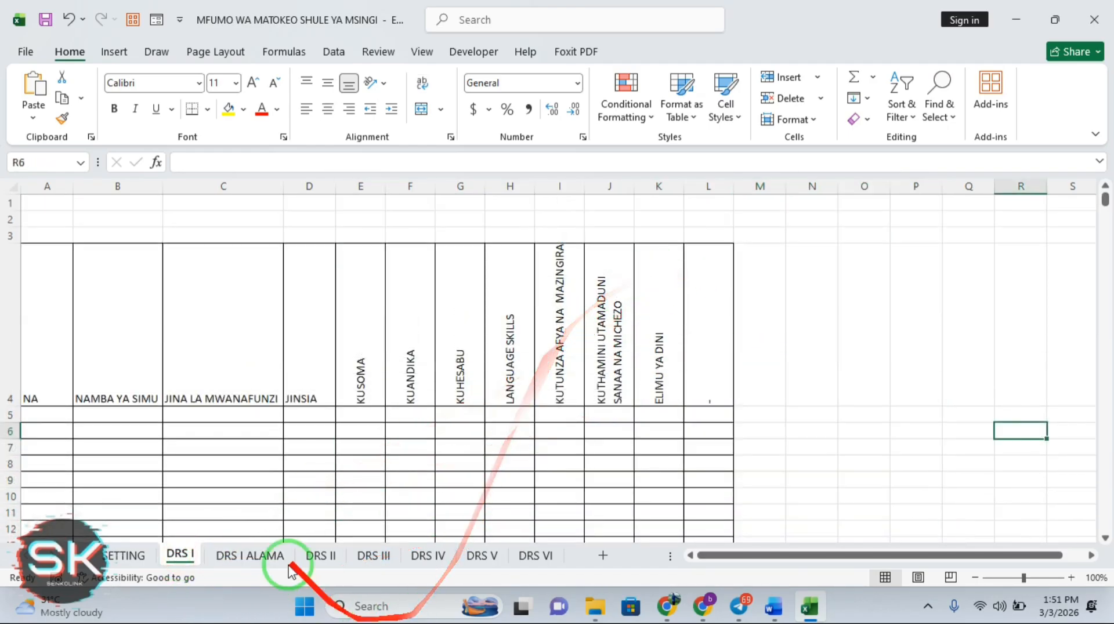
click(255, 557)
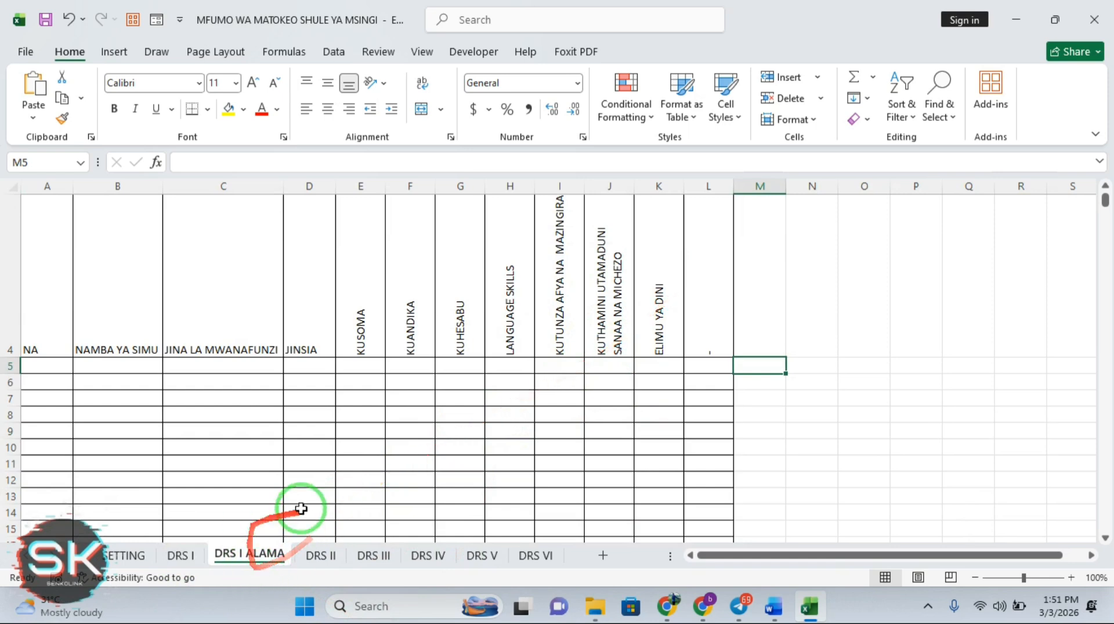
click(363, 370)
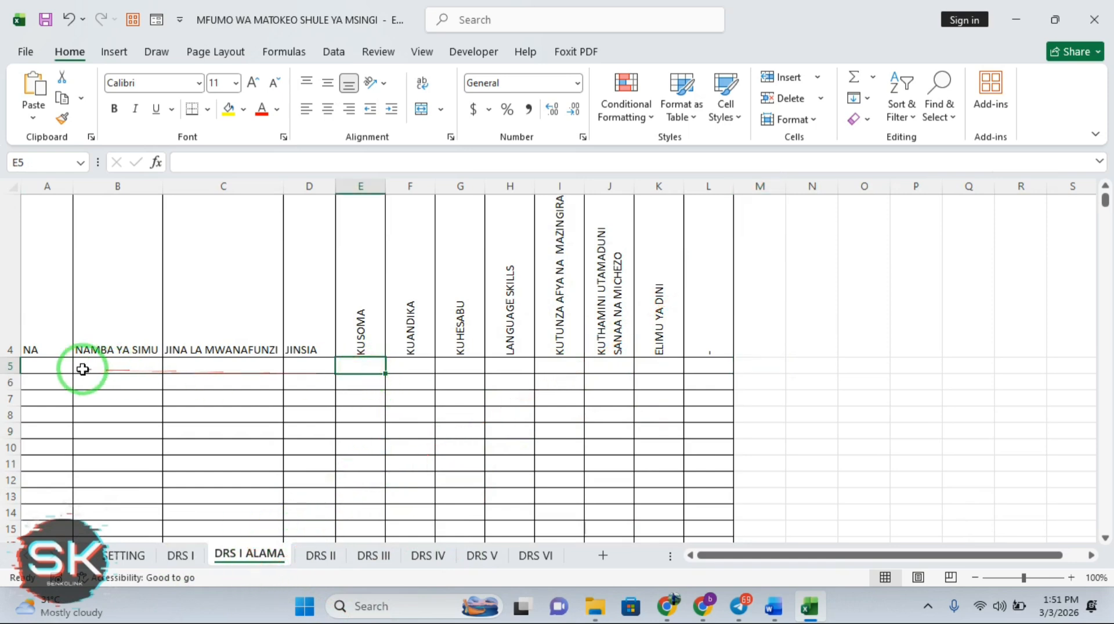
click(57, 369)
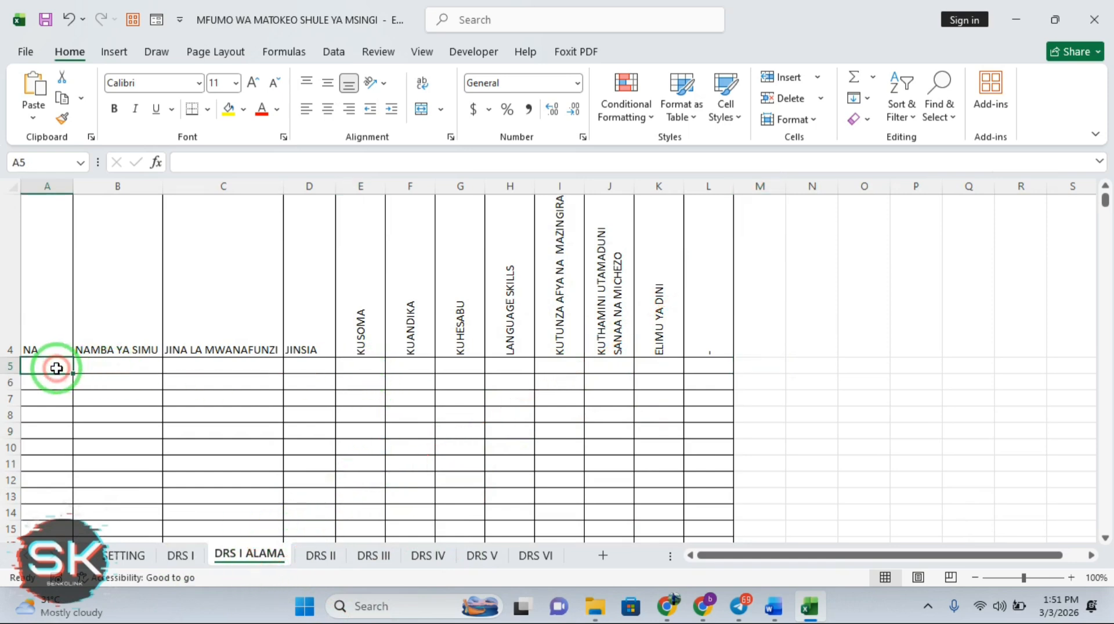
text(=)
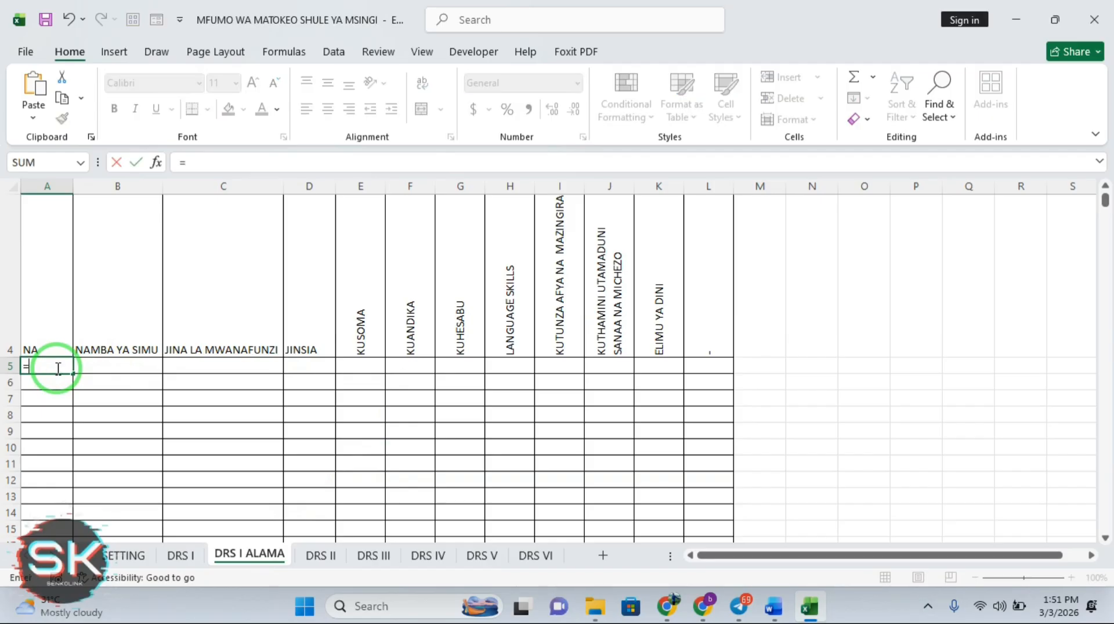
click(180, 556)
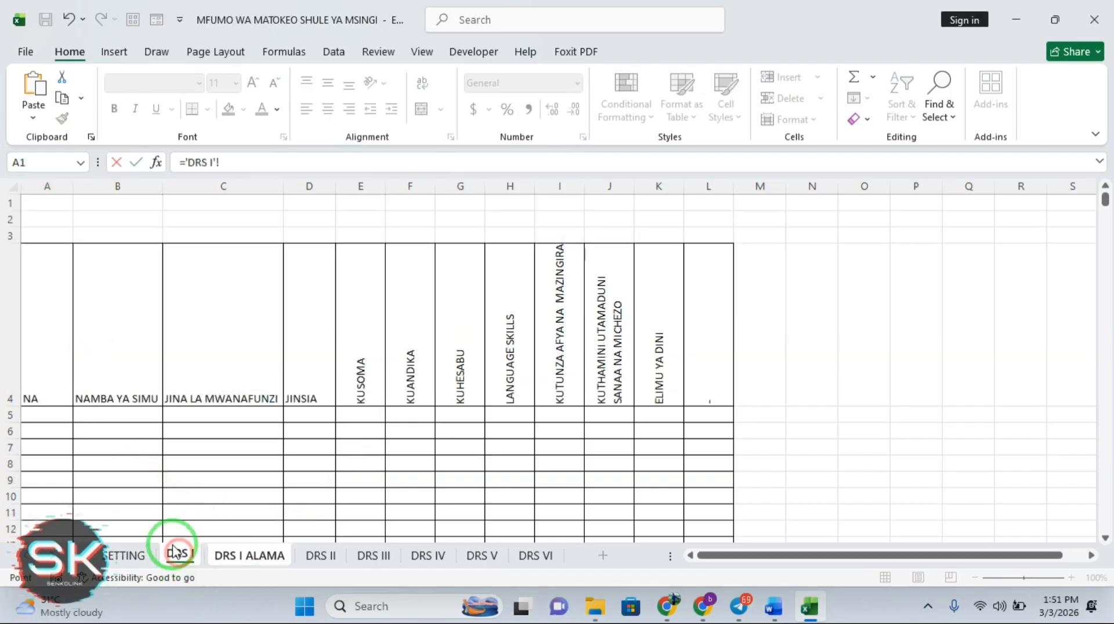
click(44, 415)
key(Return)
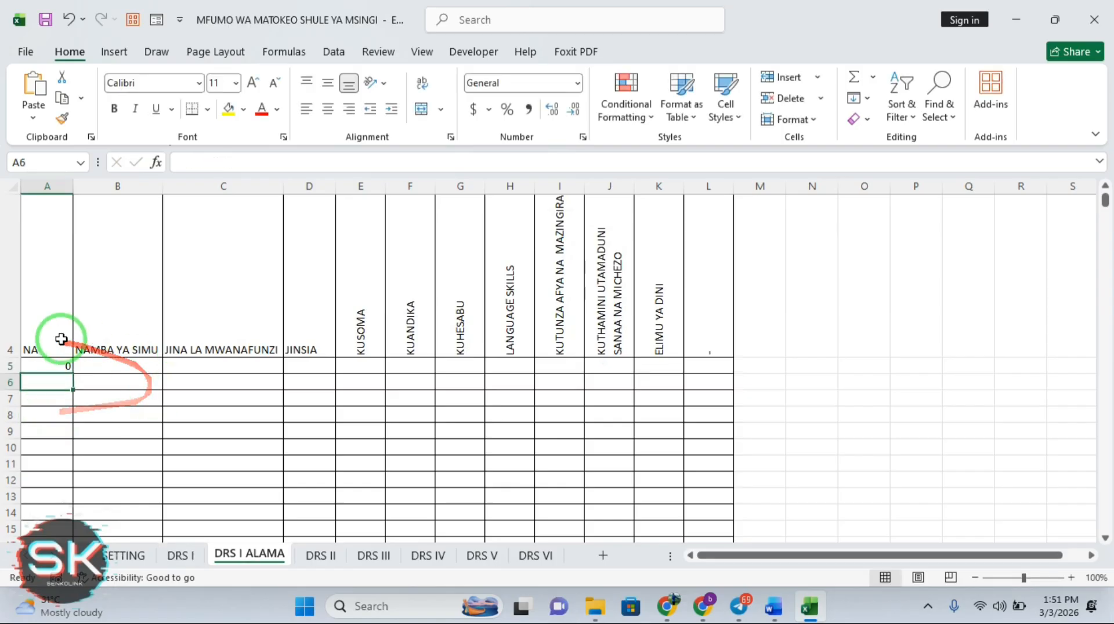
Fill the A5 link formula down to row 1005 and across to column L
click(58, 365)
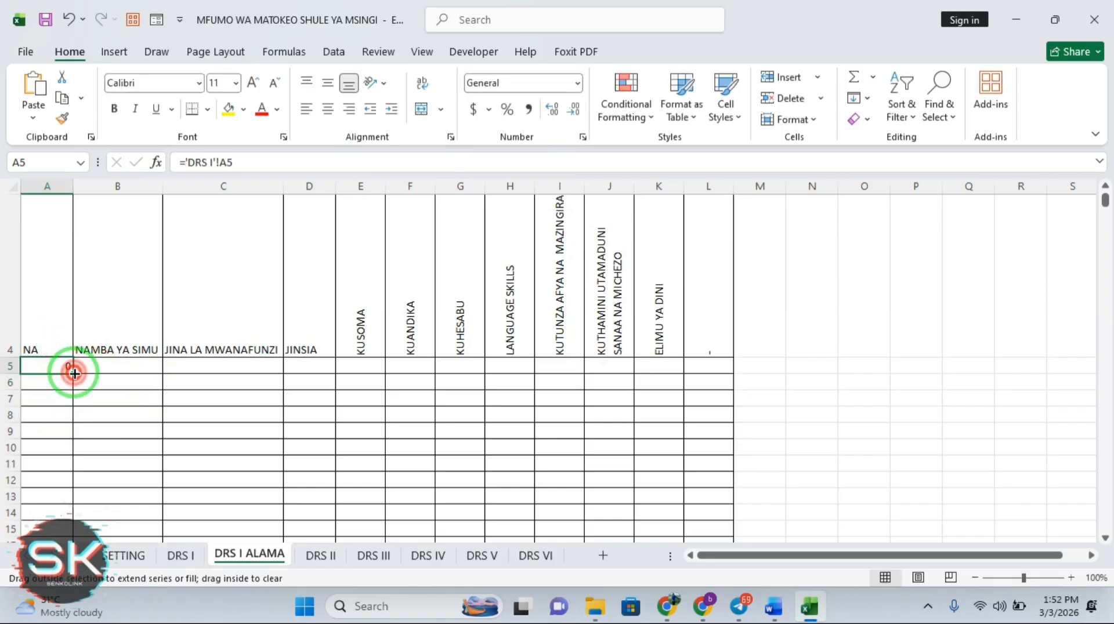
click(74, 373)
drag(74, 373, 108, 520)
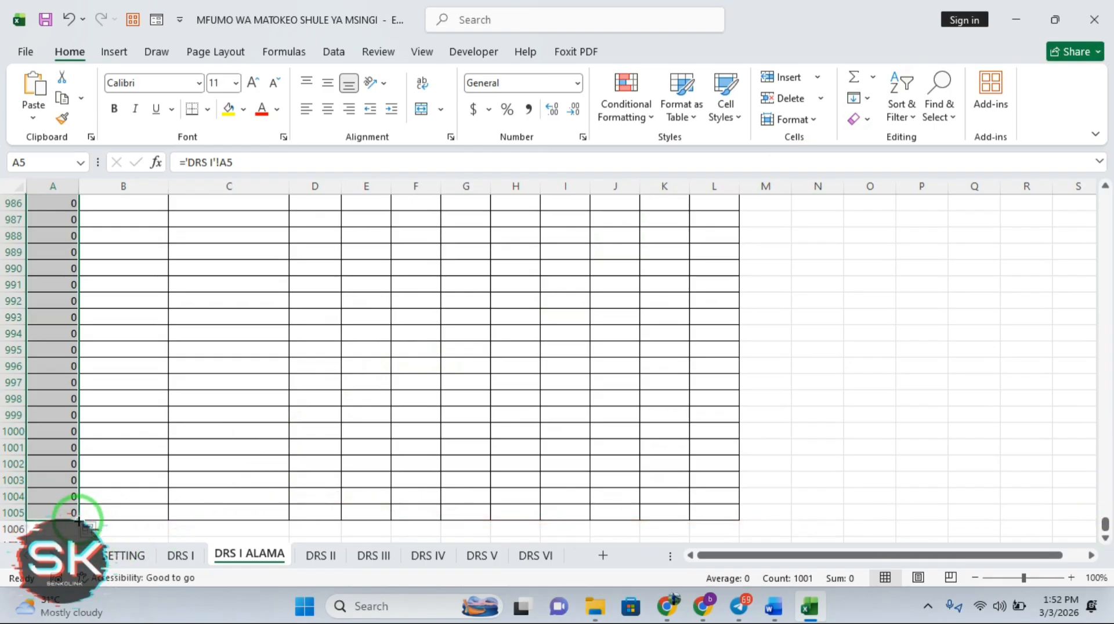
drag(78, 521, 734, 513)
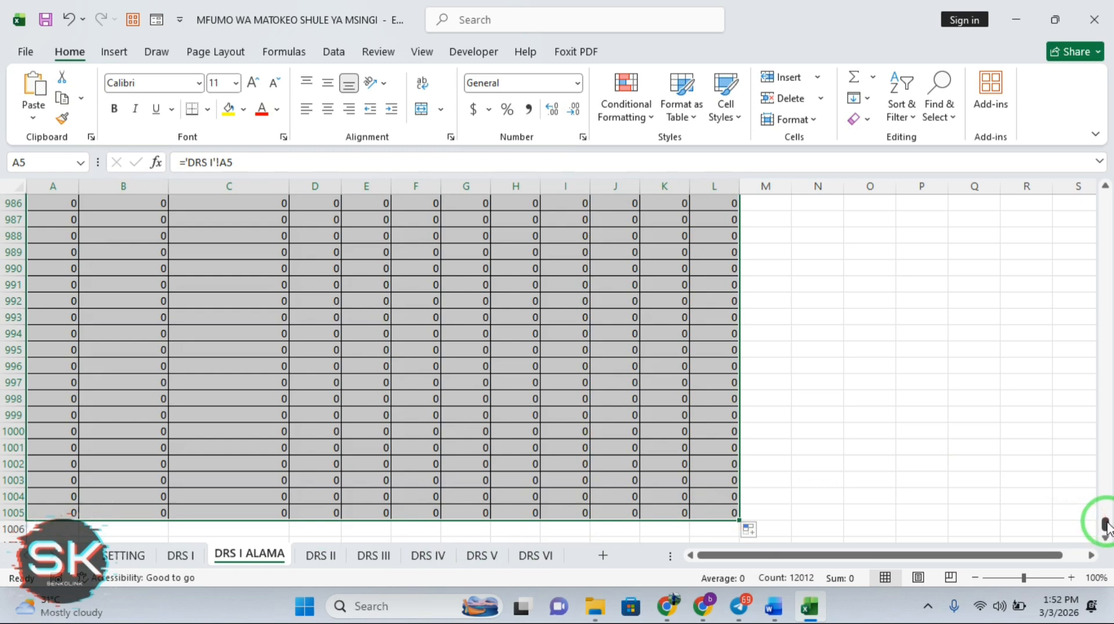
drag(1106, 526, 1102, 464)
drag(1102, 386, 1106, 189)
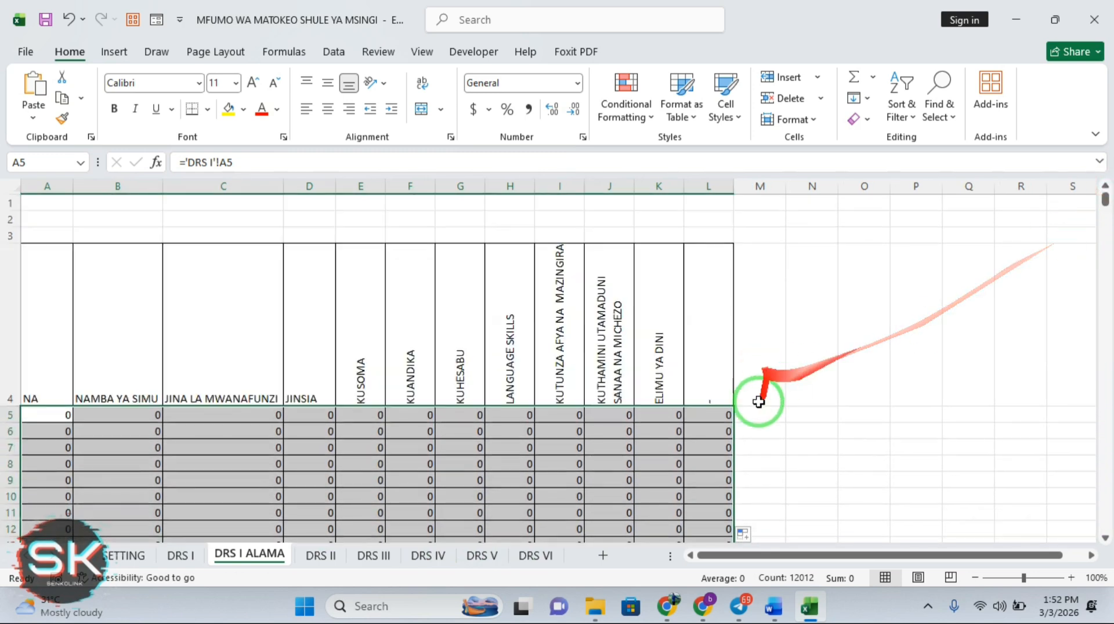
Check the copied link formulas in K5, L5, B5 and A5 without changing them
click(671, 416)
click(698, 419)
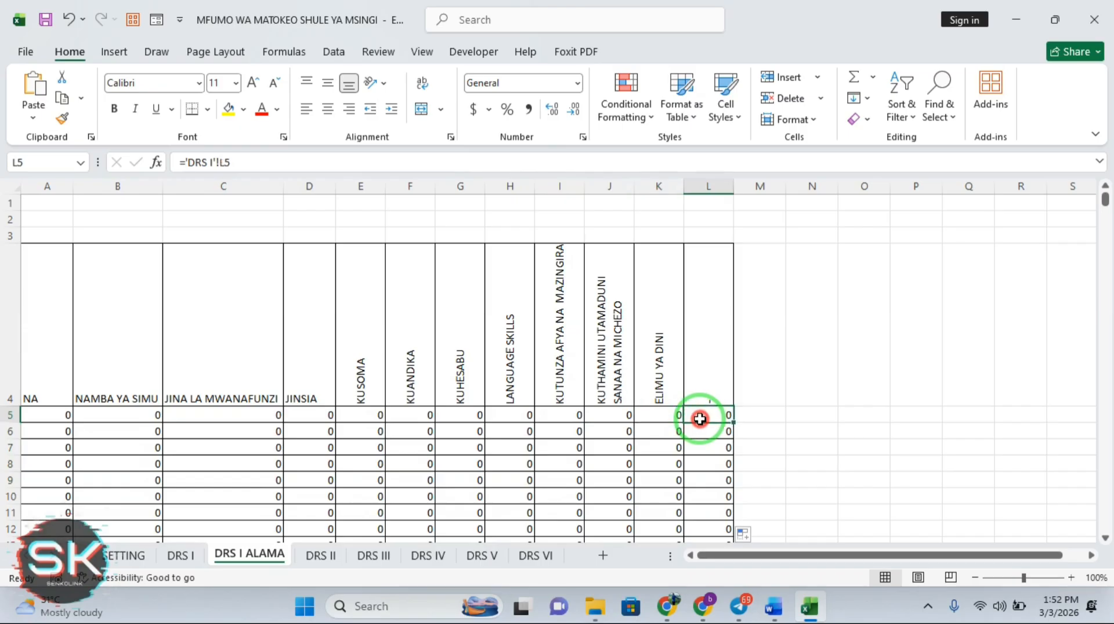
click(126, 416)
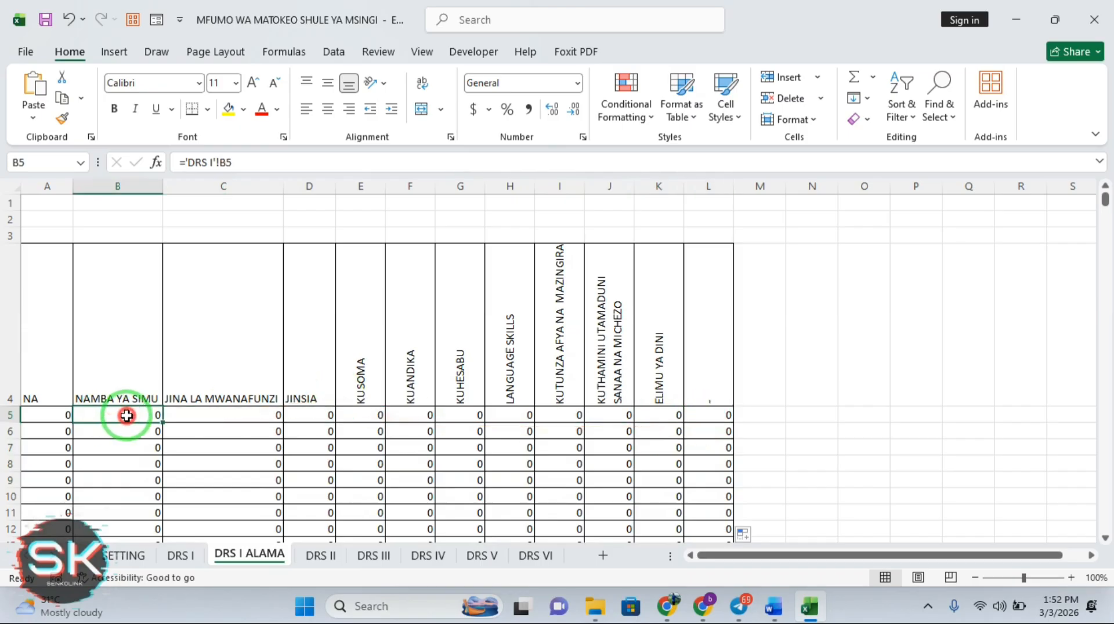
click(54, 416)
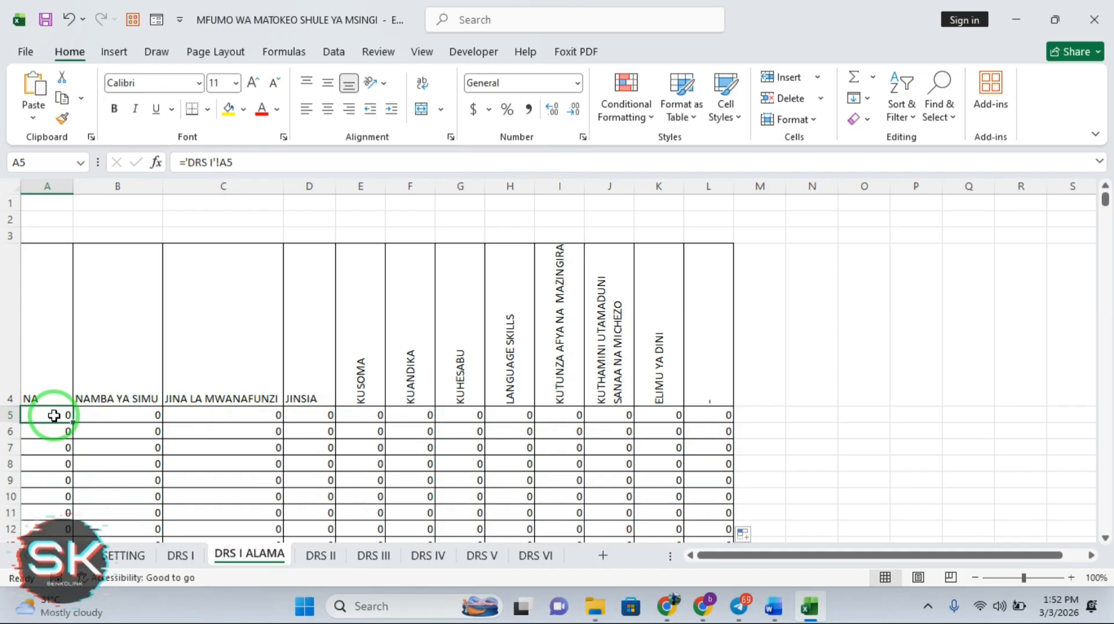
click(151, 416)
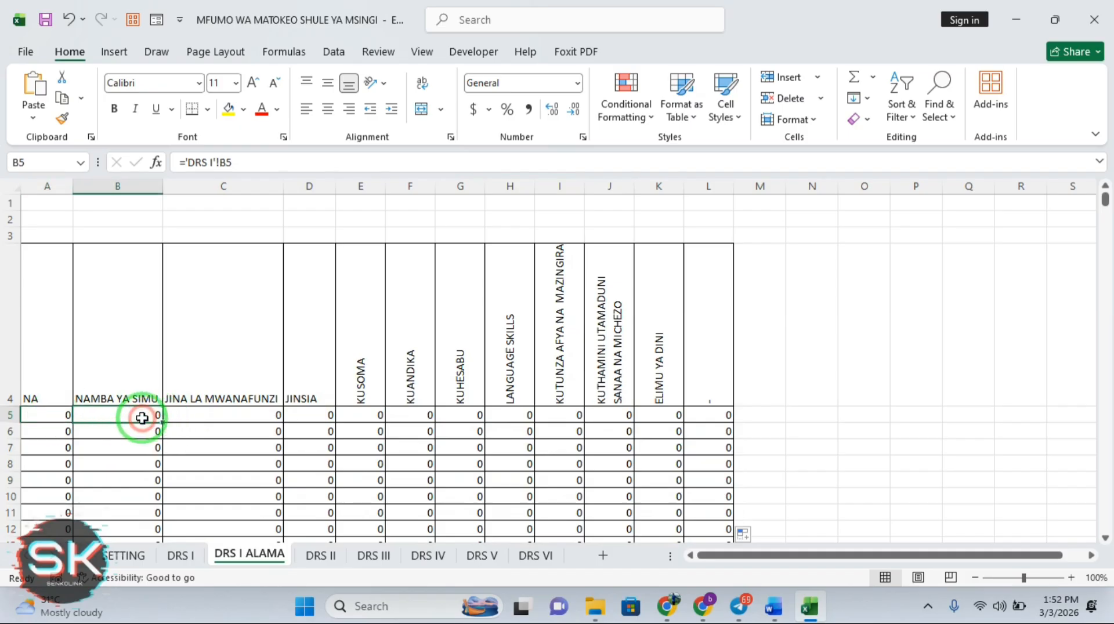
click(186, 163)
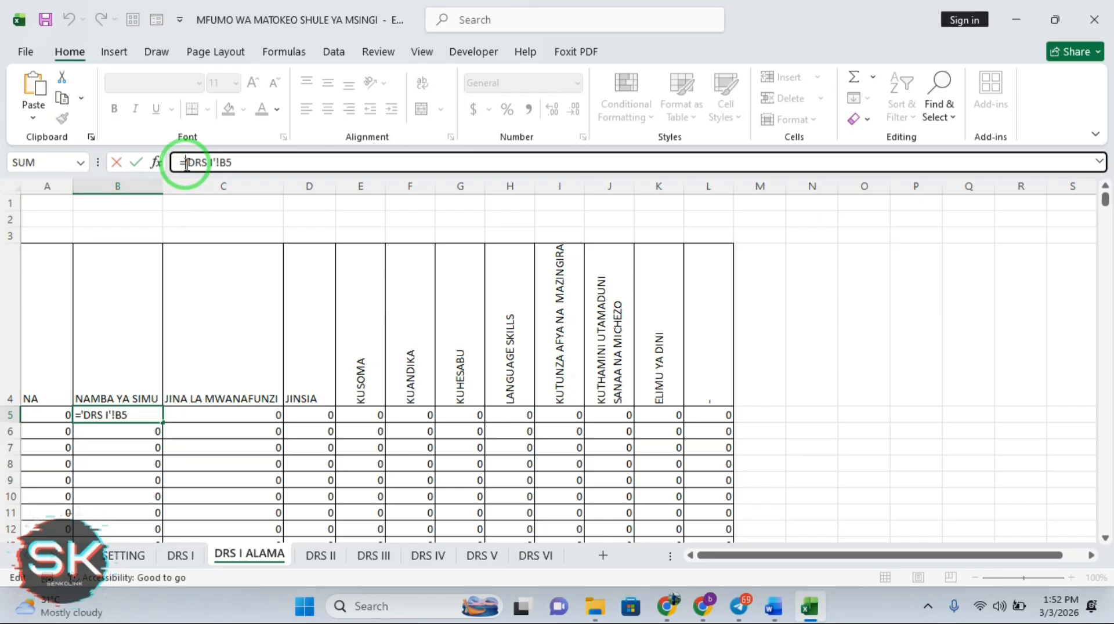
key(Escape)
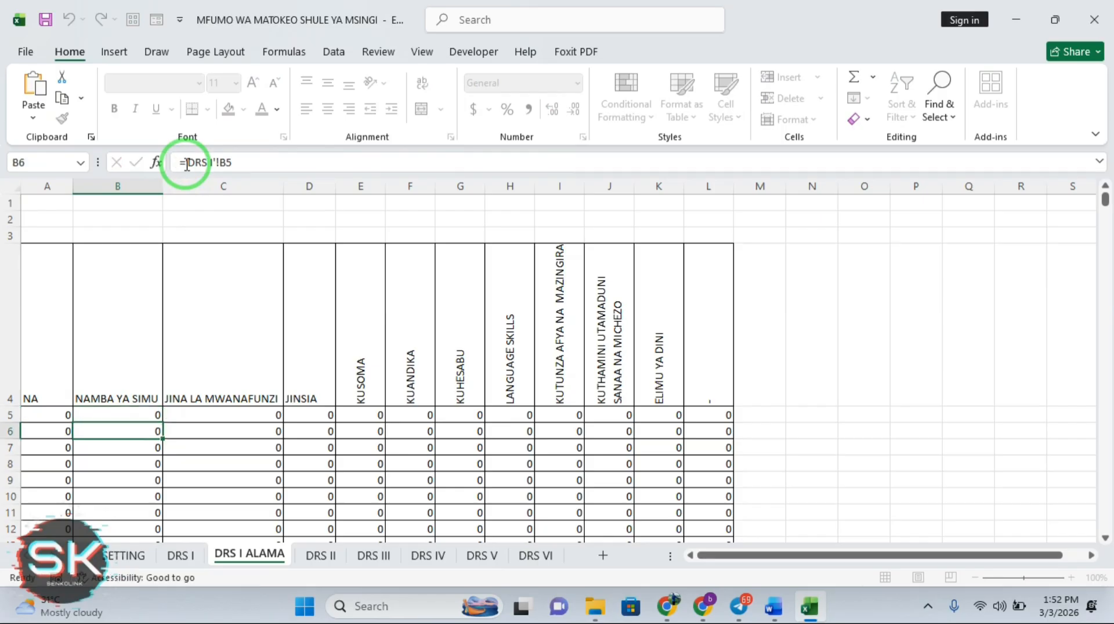
click(50, 416)
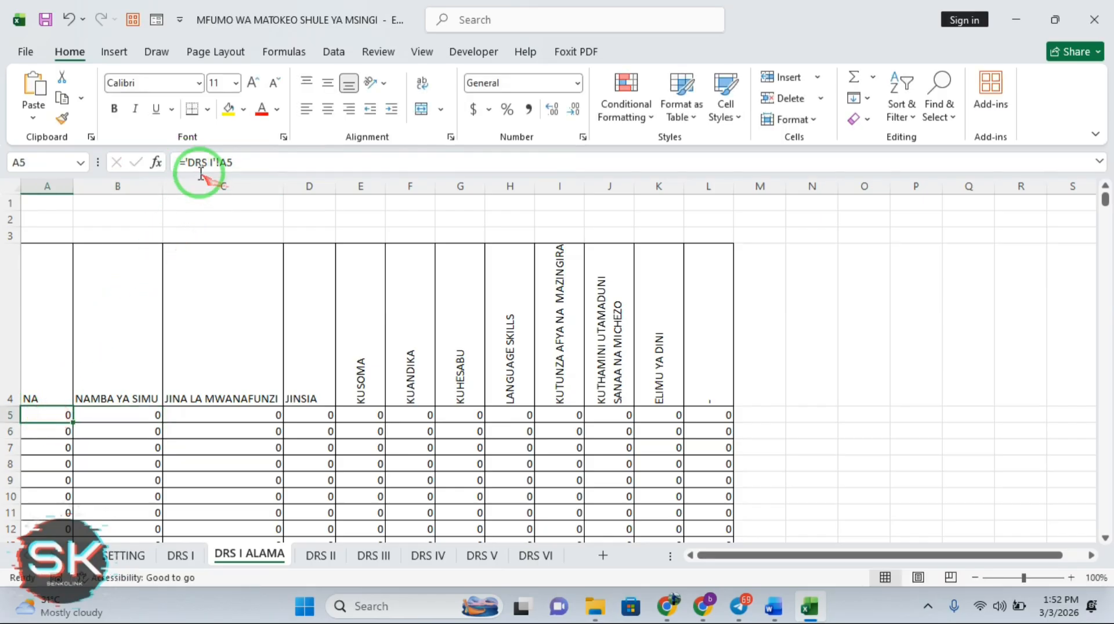
Wrap A5's DRS I link in an IF so empty source cells show blank instead of 0
click(187, 163)
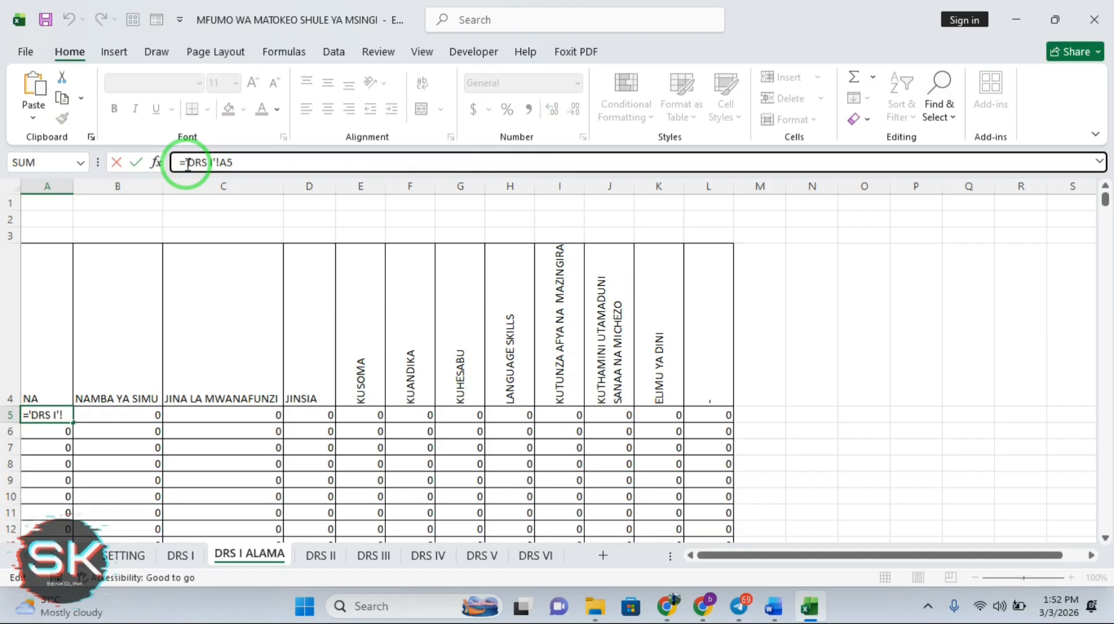
text(IF)
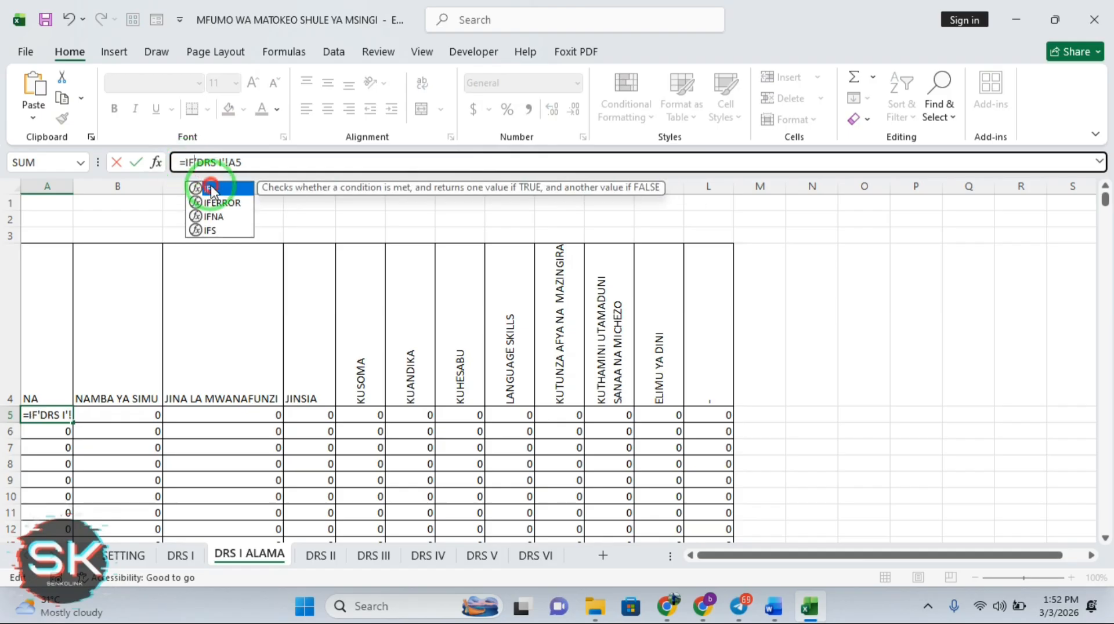
double_click(209, 185)
click(262, 159)
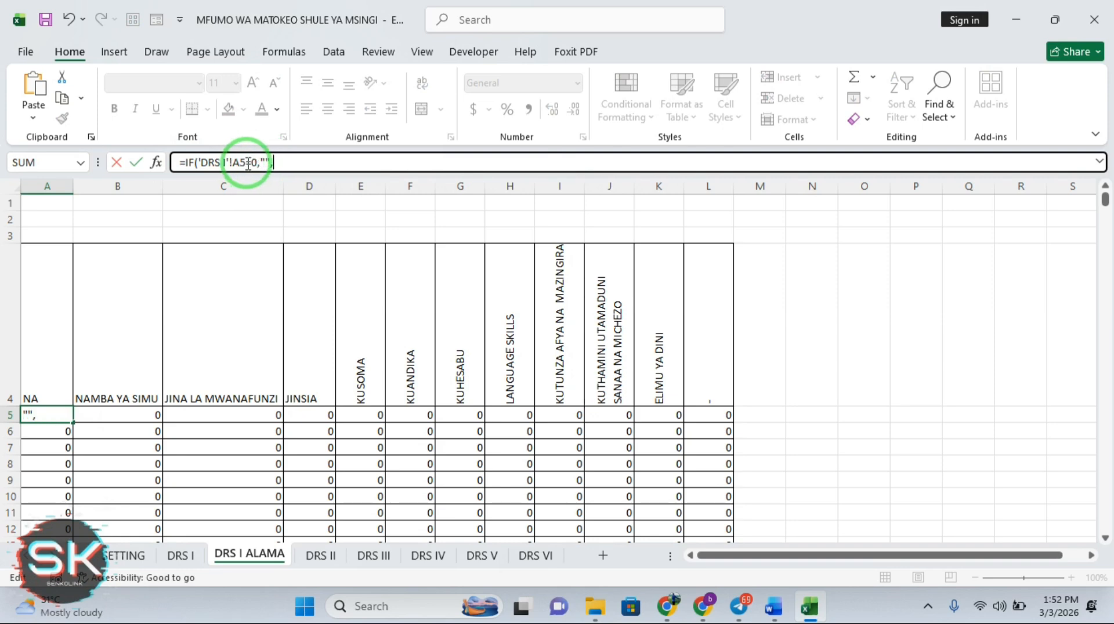
drag(245, 163, 197, 163)
key(ctrl+c)
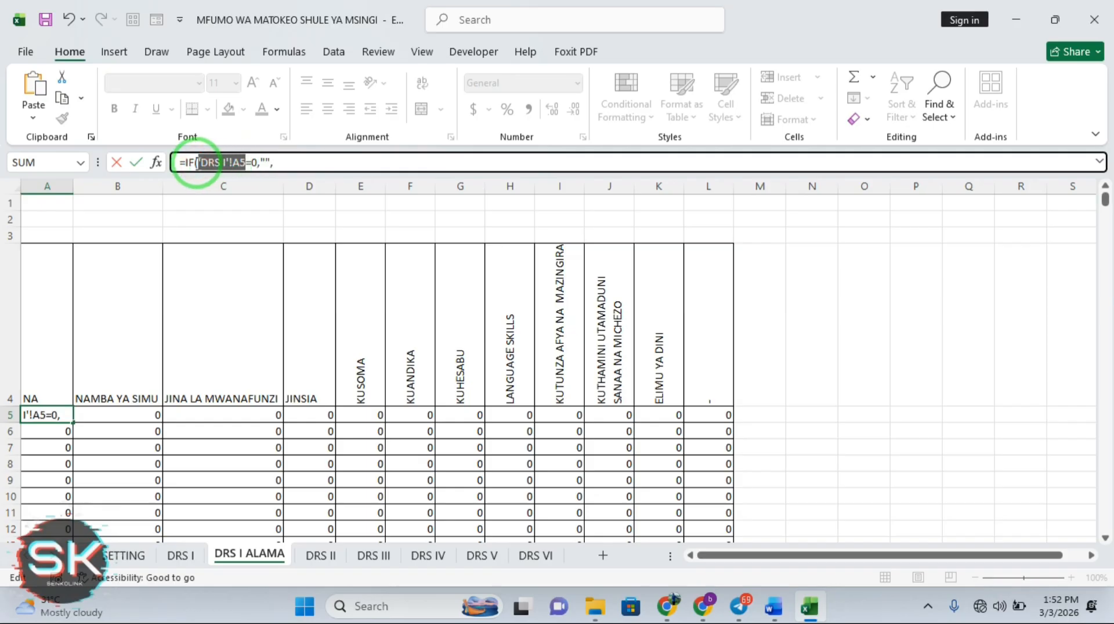
click(292, 162)
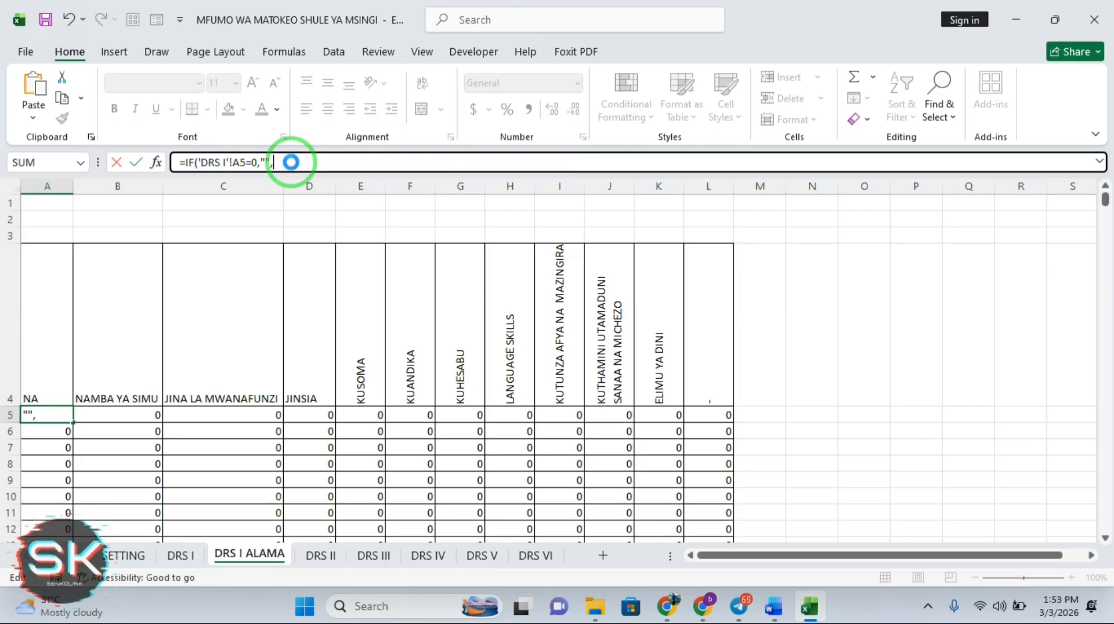
key(ctrl+v)
key(Return)
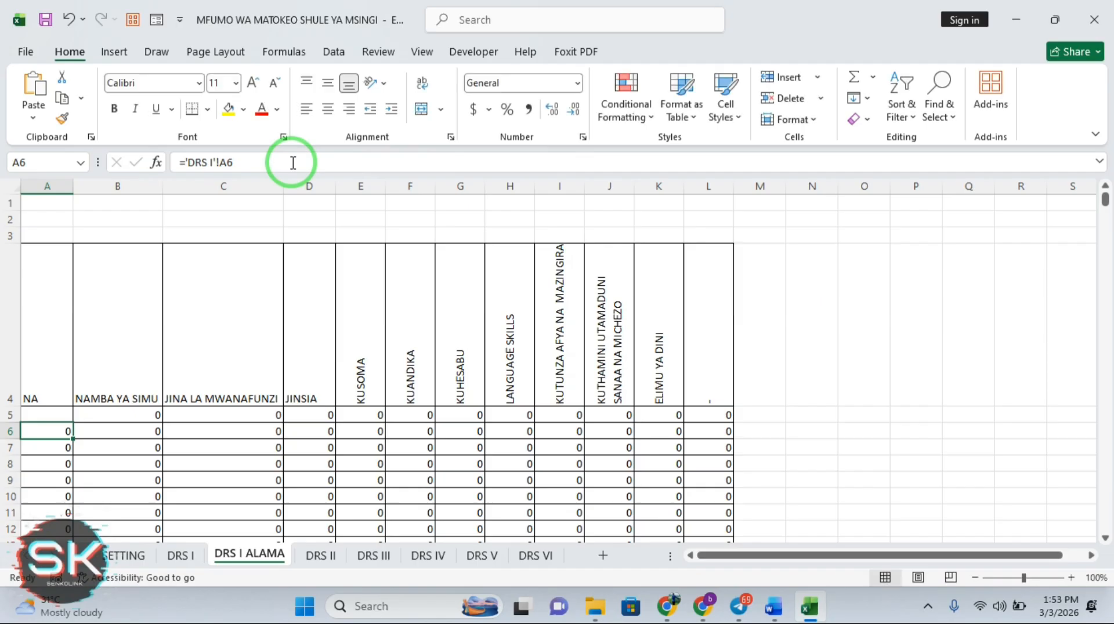
Fill the new IF formula down column A and across to column L
click(48, 413)
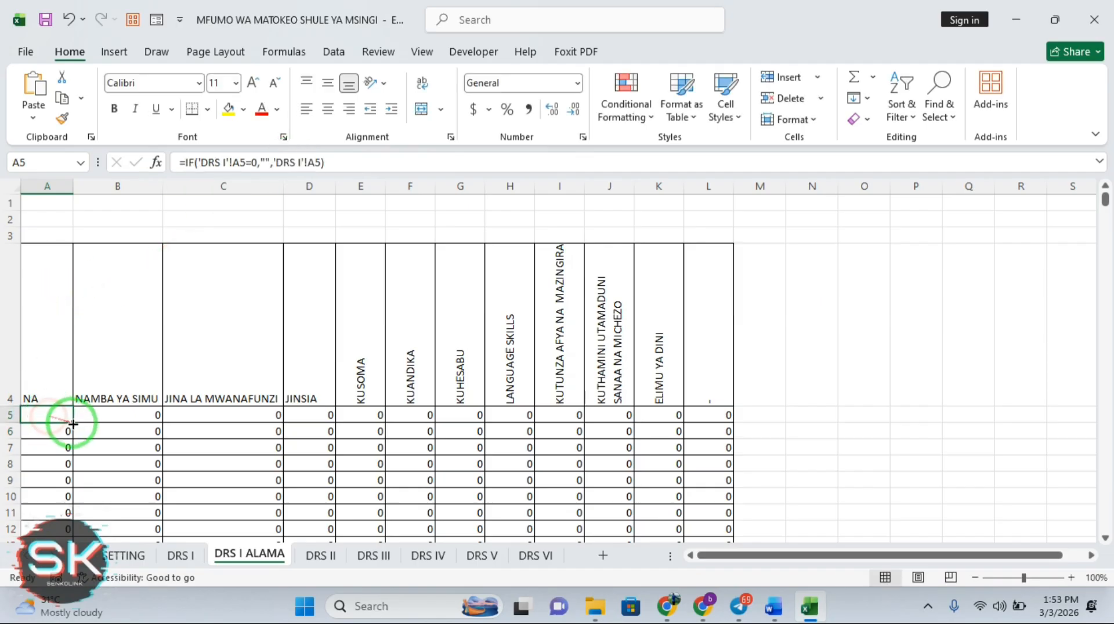
double_click(73, 423)
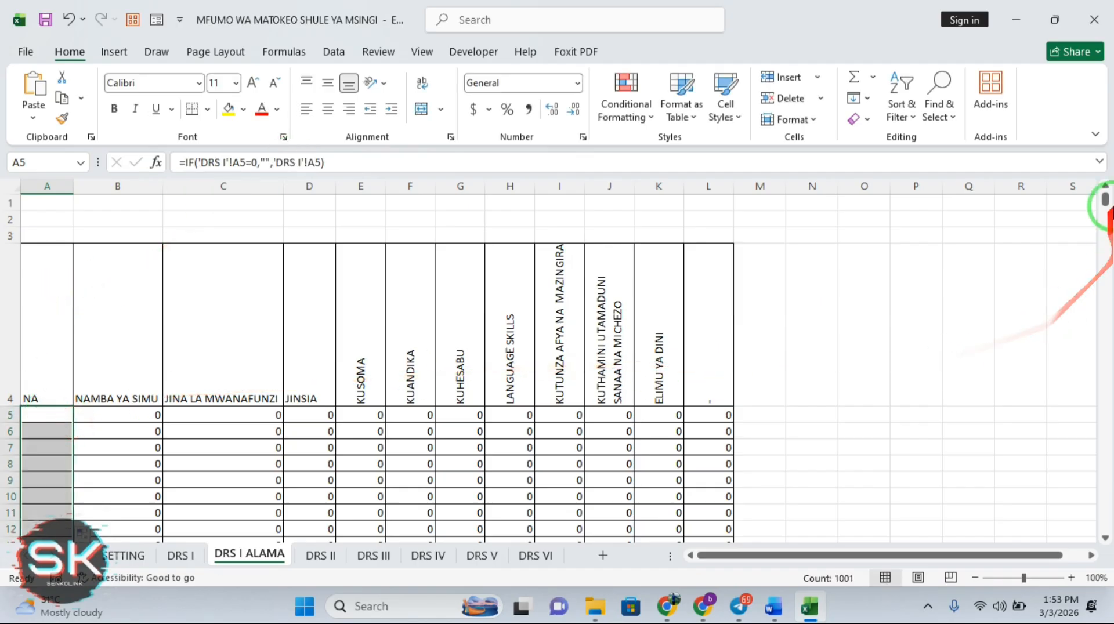
drag(1107, 202, 1107, 534)
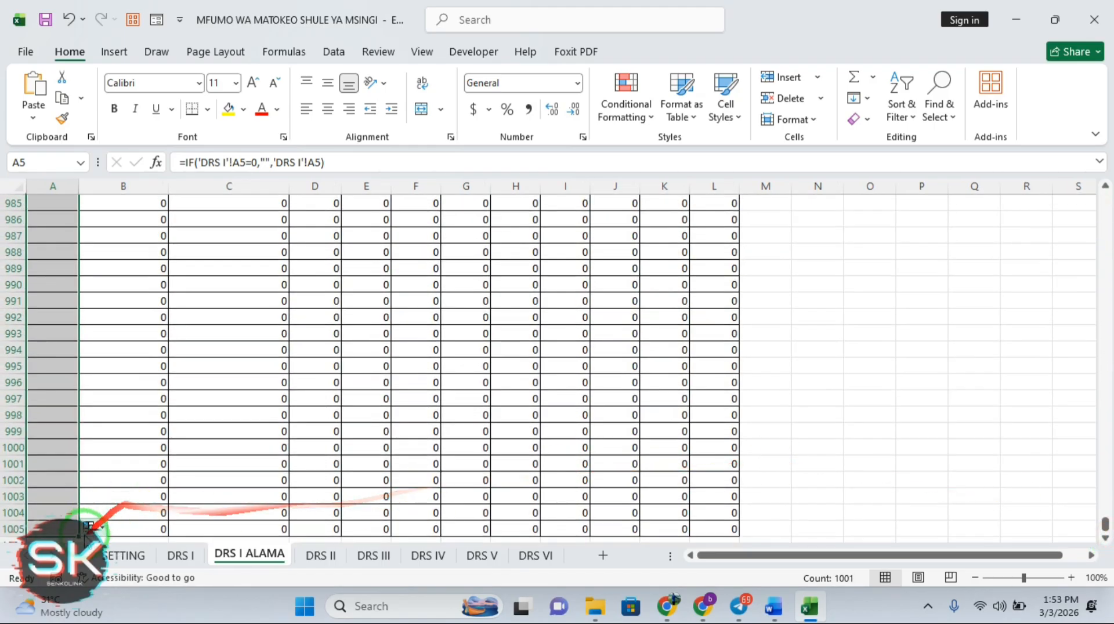
drag(77, 538, 726, 531)
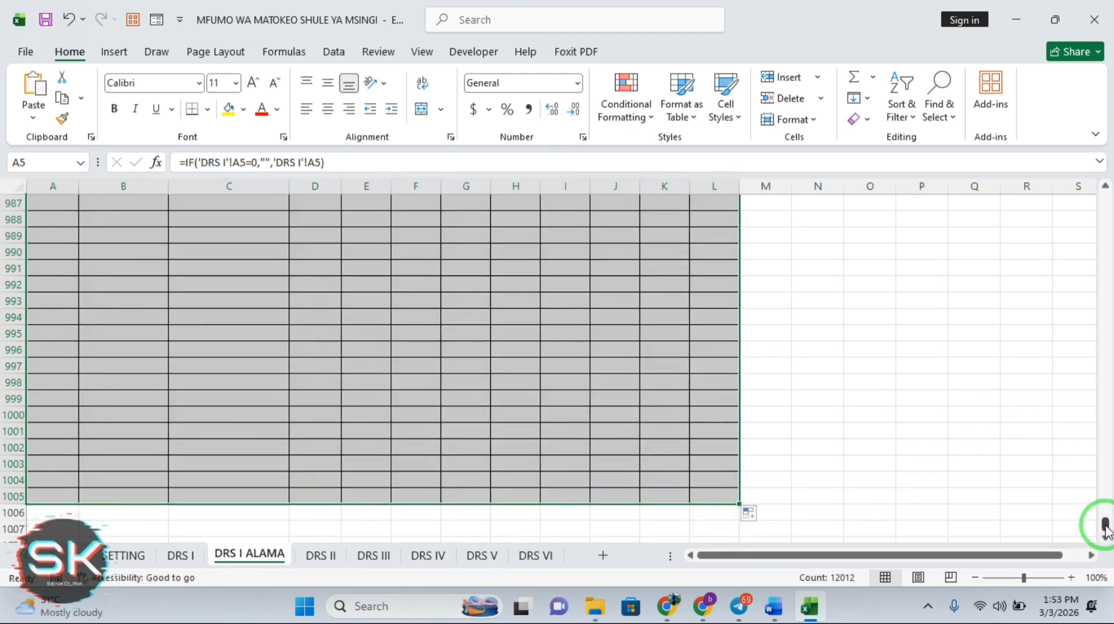
drag(1106, 531, 1104, 157)
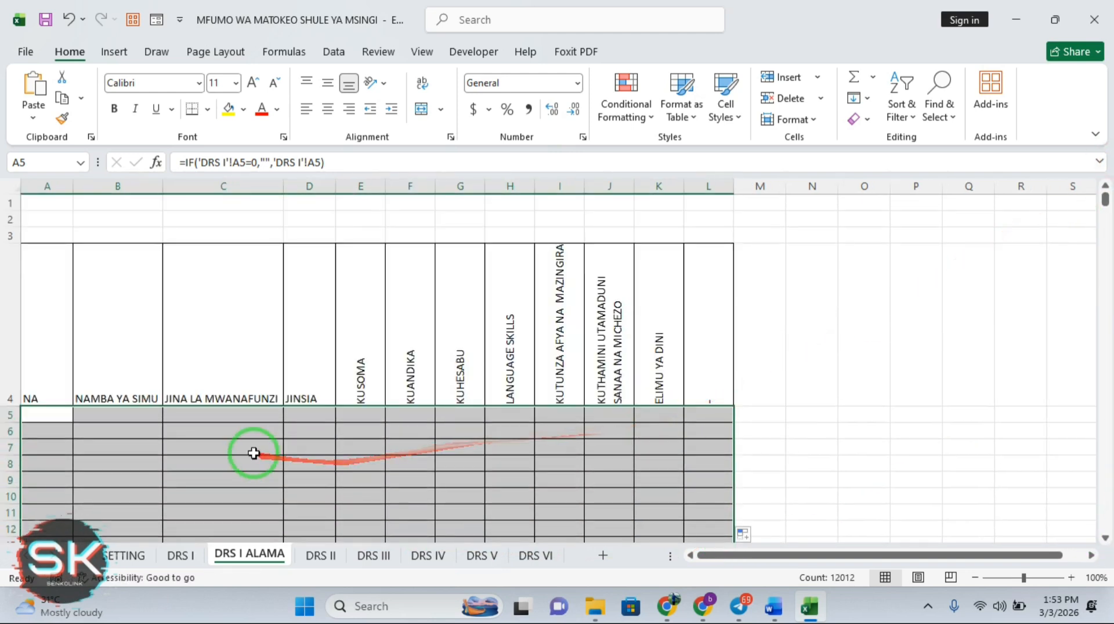
On DRS I row 5, enter pupil number 01, a phone number, the student's name and gender ME
click(179, 554)
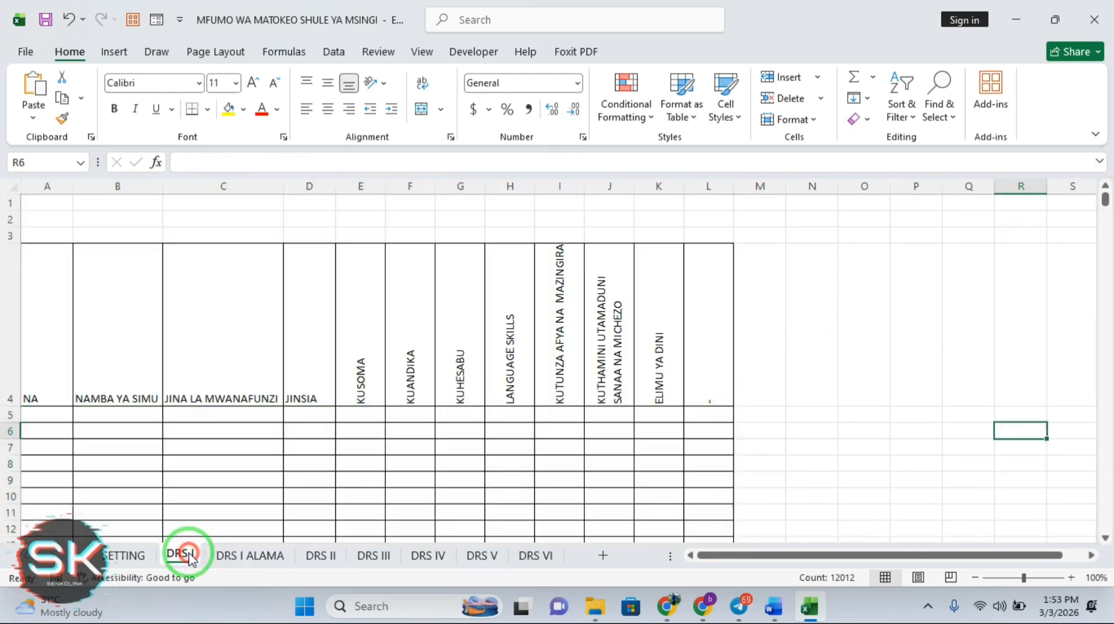
click(46, 417)
text(01)
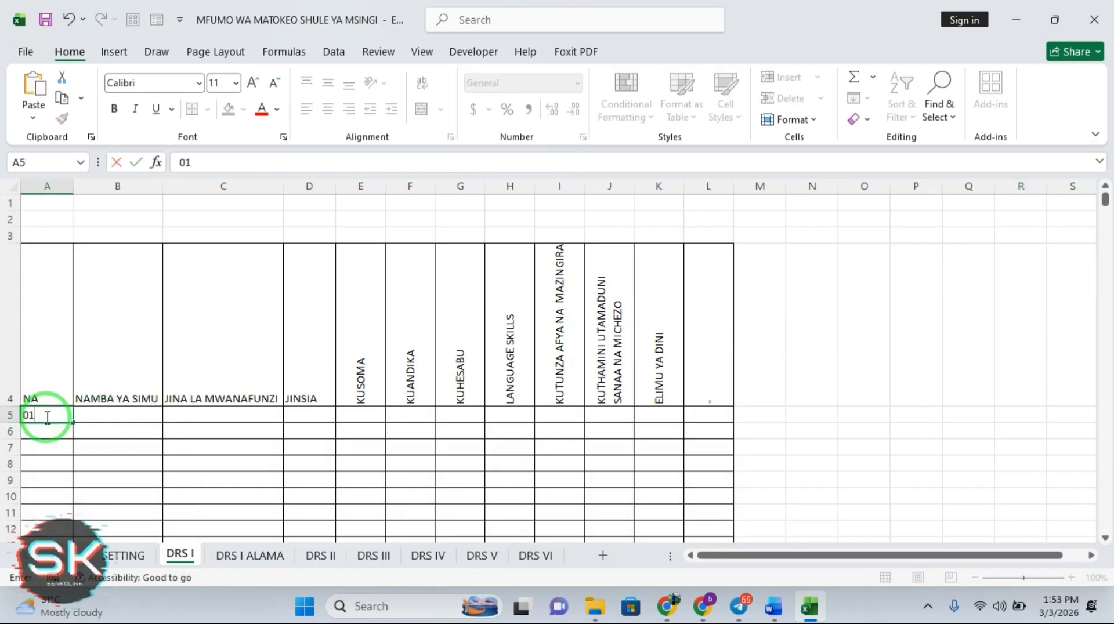
key(Tab)
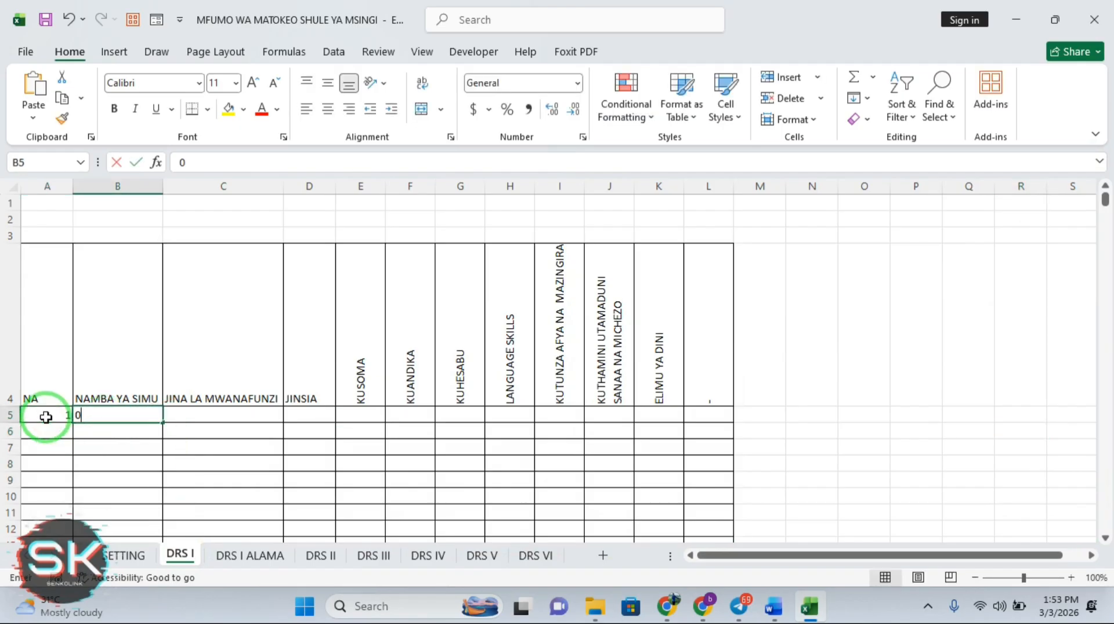
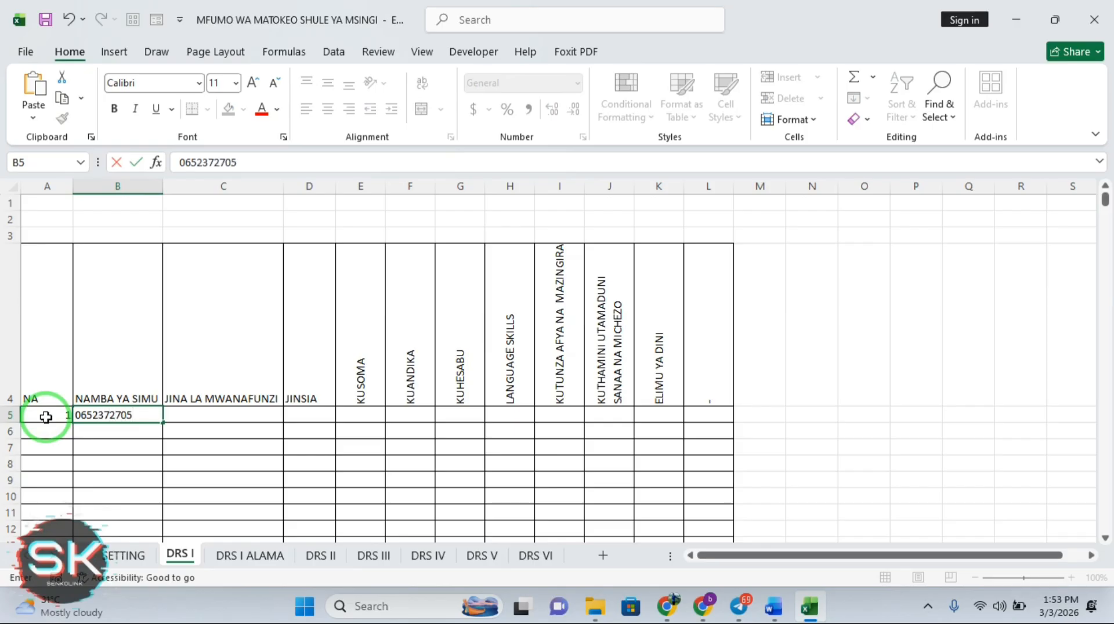
key(Return)
click(203, 417)
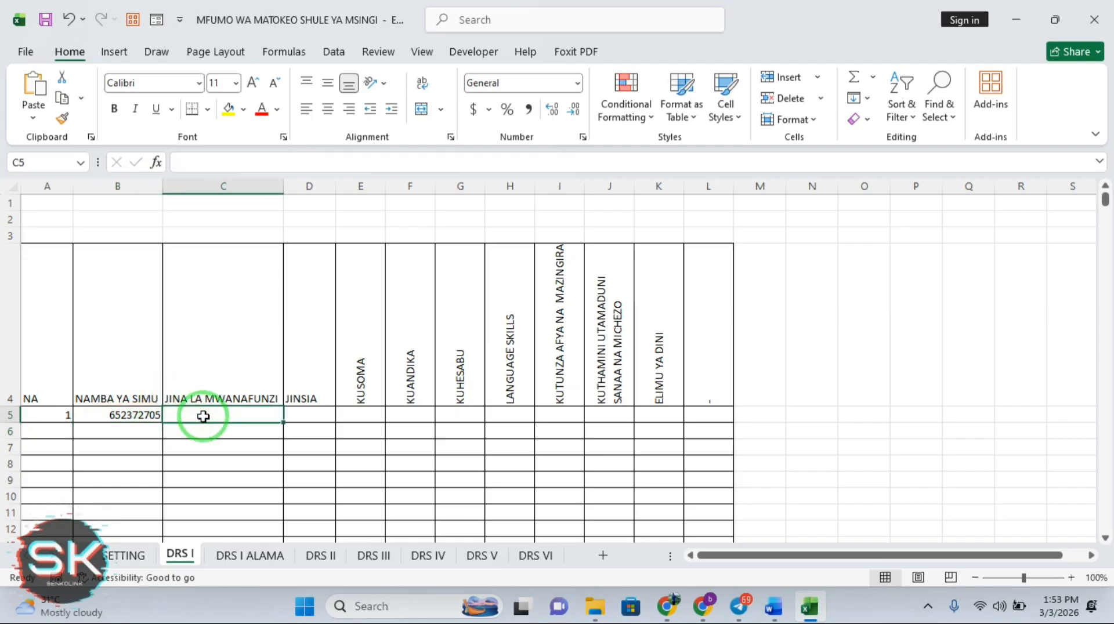
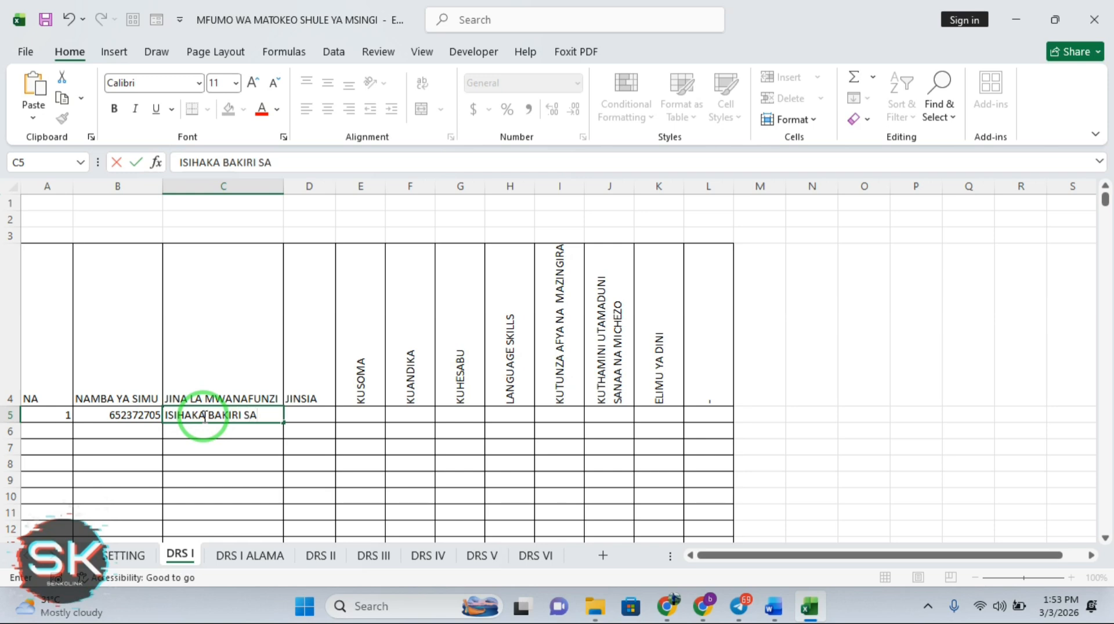
click(310, 413)
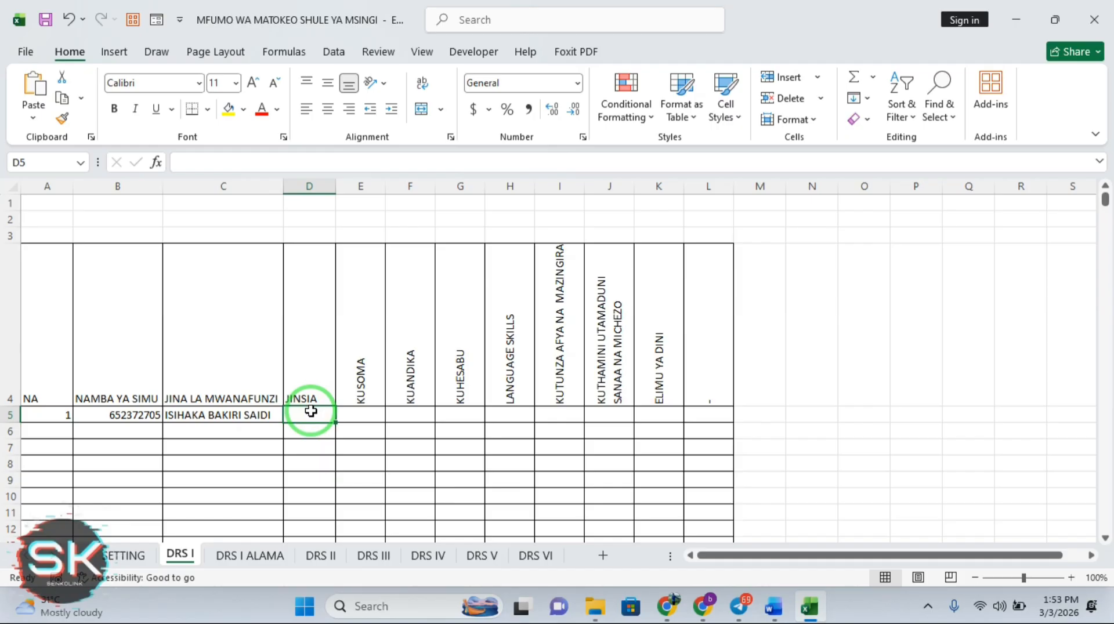
text(ME)
key(Tab)
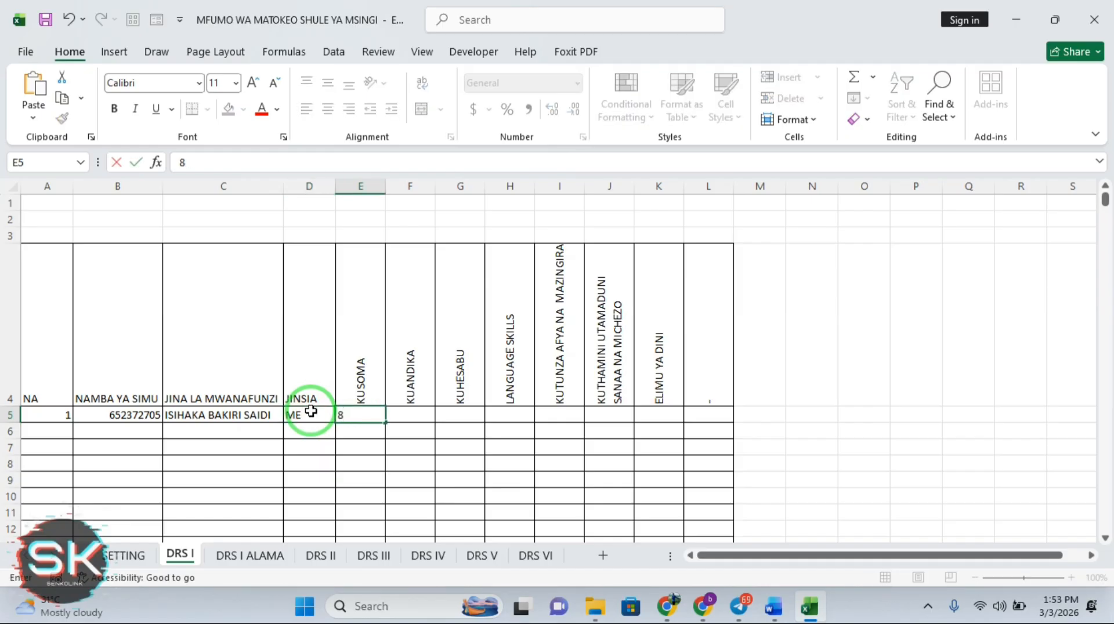
Enter the marks 80, 67, 45, 34, 78, 23 and 89 across the subject columns
key(Tab)
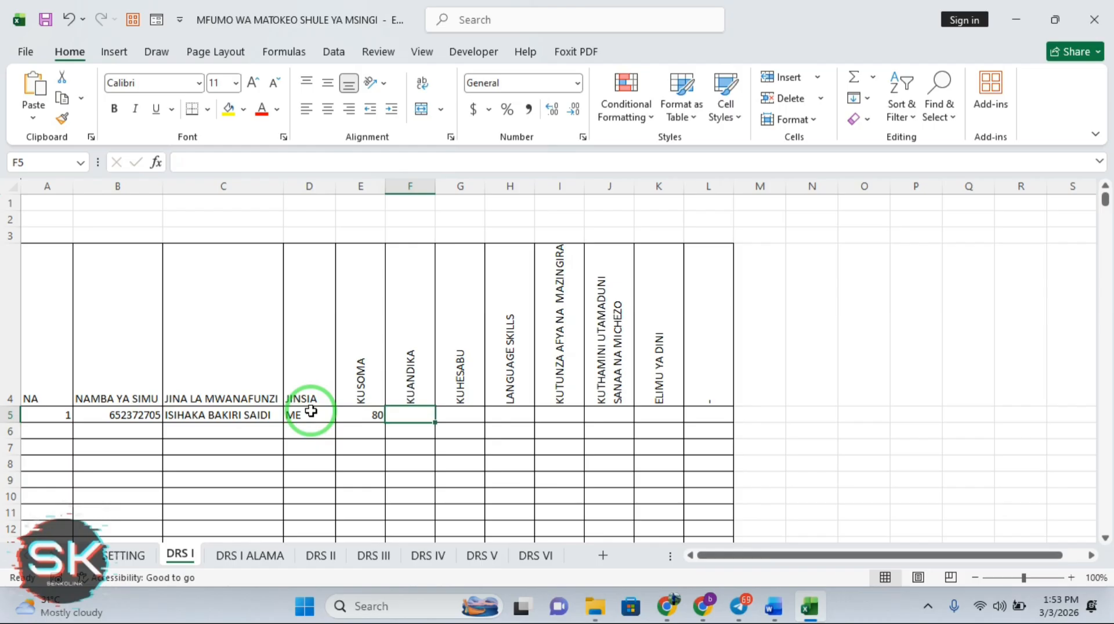
text(67)
key(Tab)
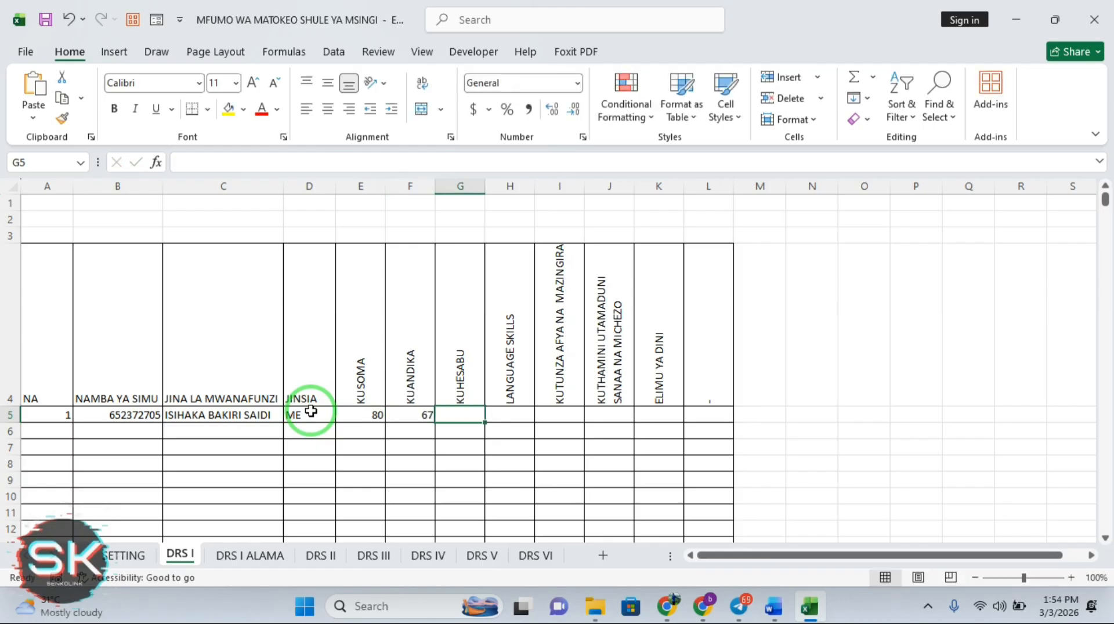
text(45)
key(Tab)
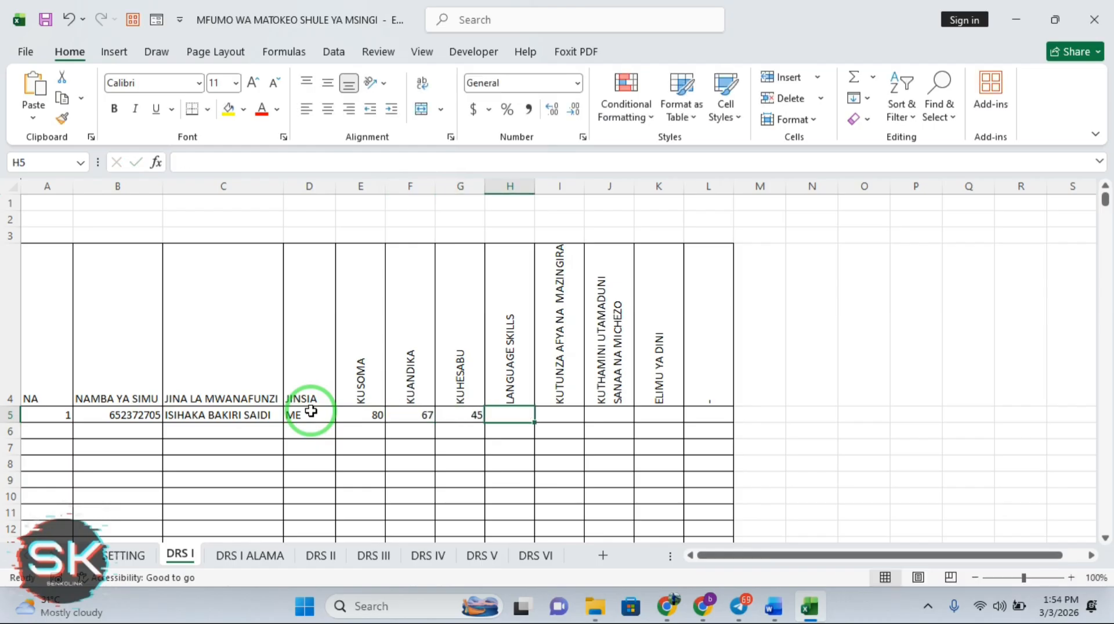
text(34)
key(Tab)
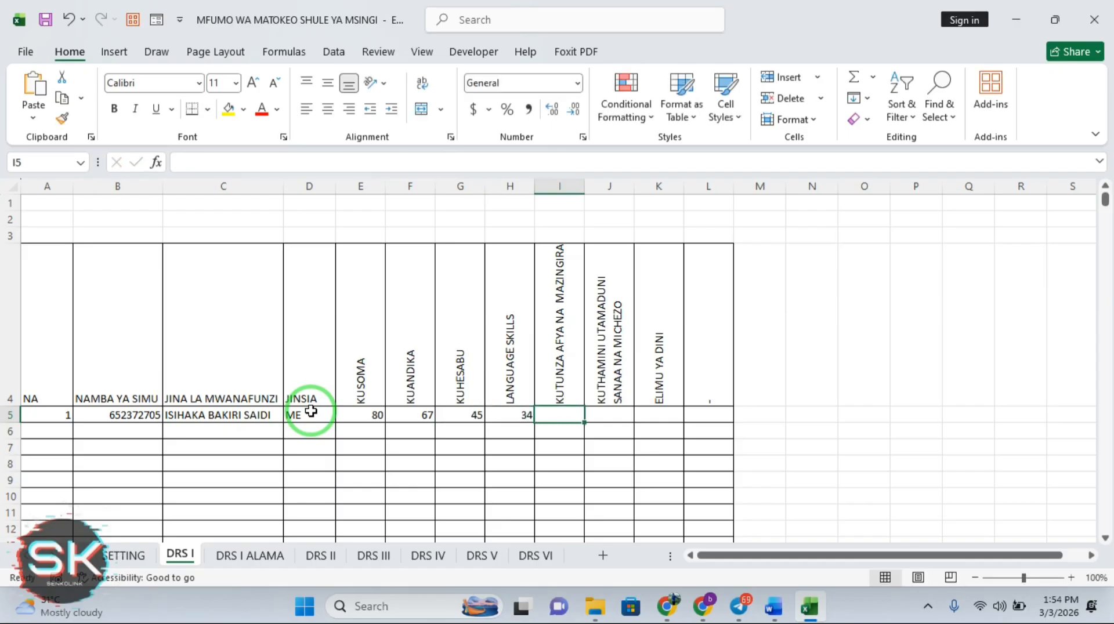
text(78)
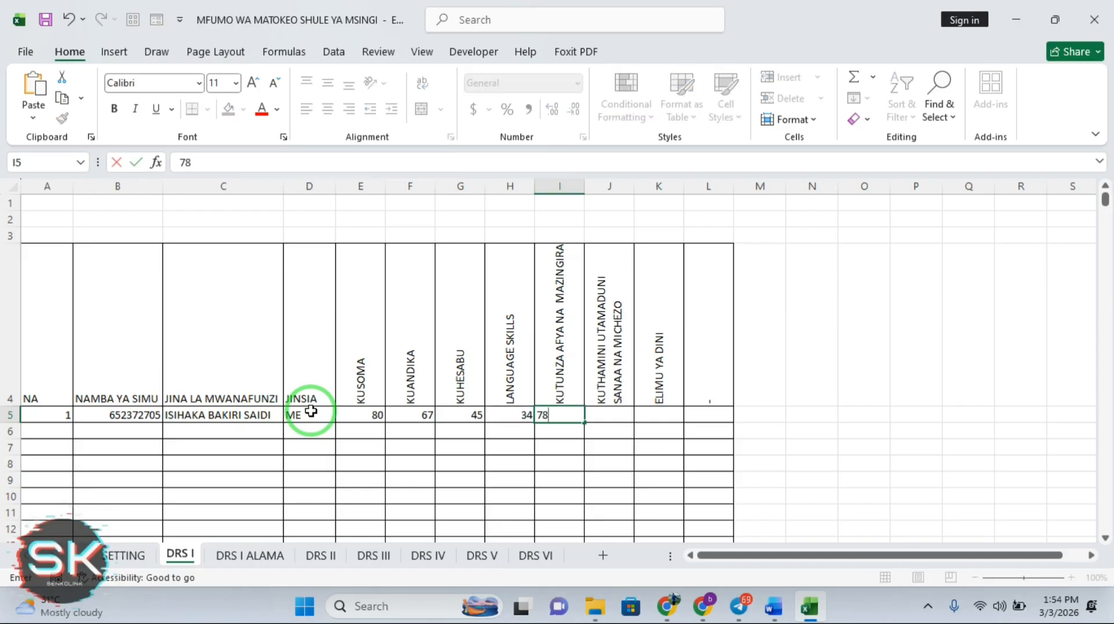
key(Tab)
text(23)
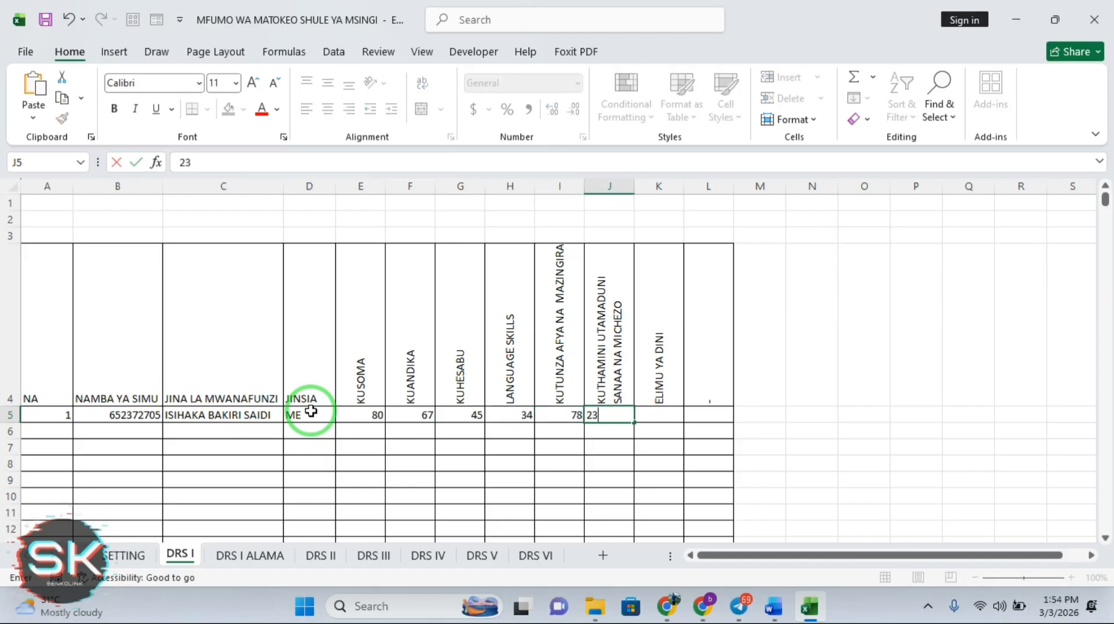
key(Tab)
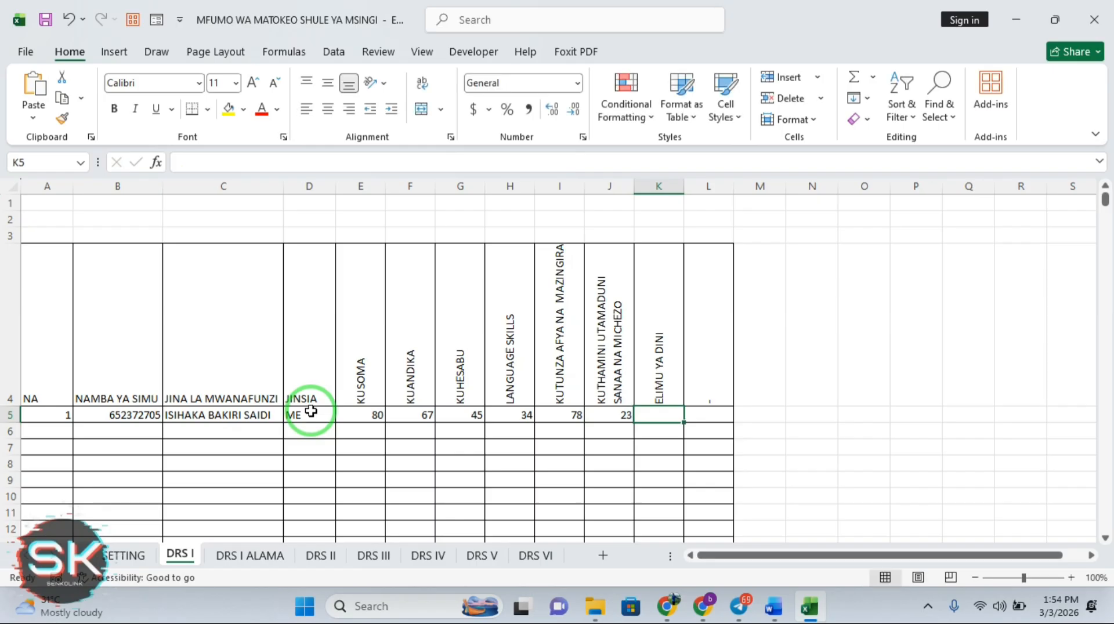
text(89)
key(Tab)
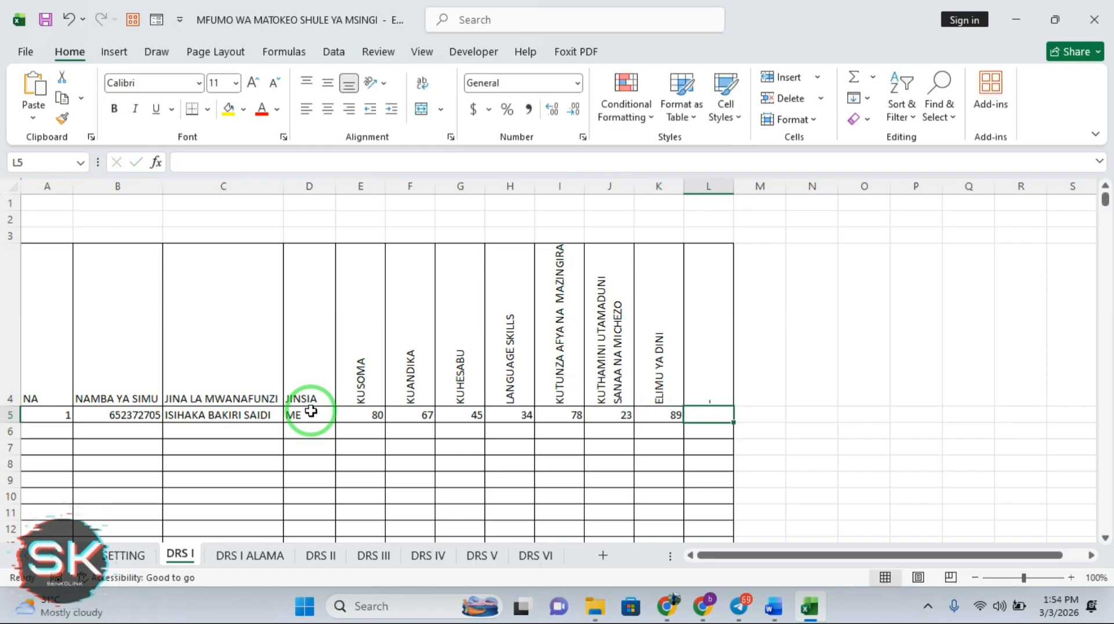
After viewing the copied row on DRS I ALAMA, delete the KUHESABU mark 45 from G5 on DRS I
click(235, 556)
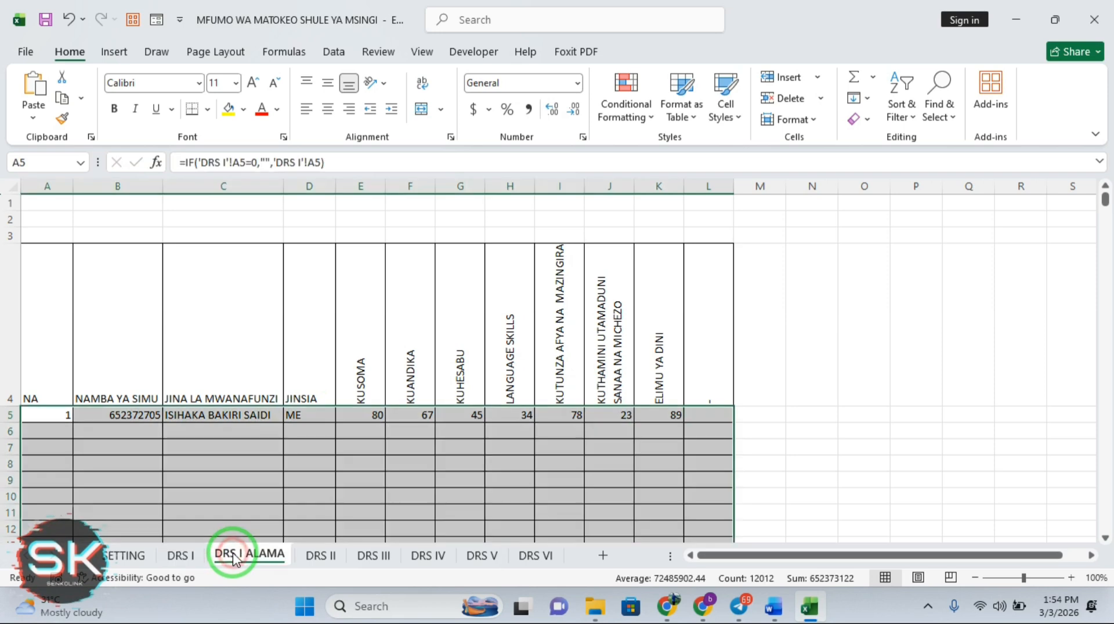
click(658, 431)
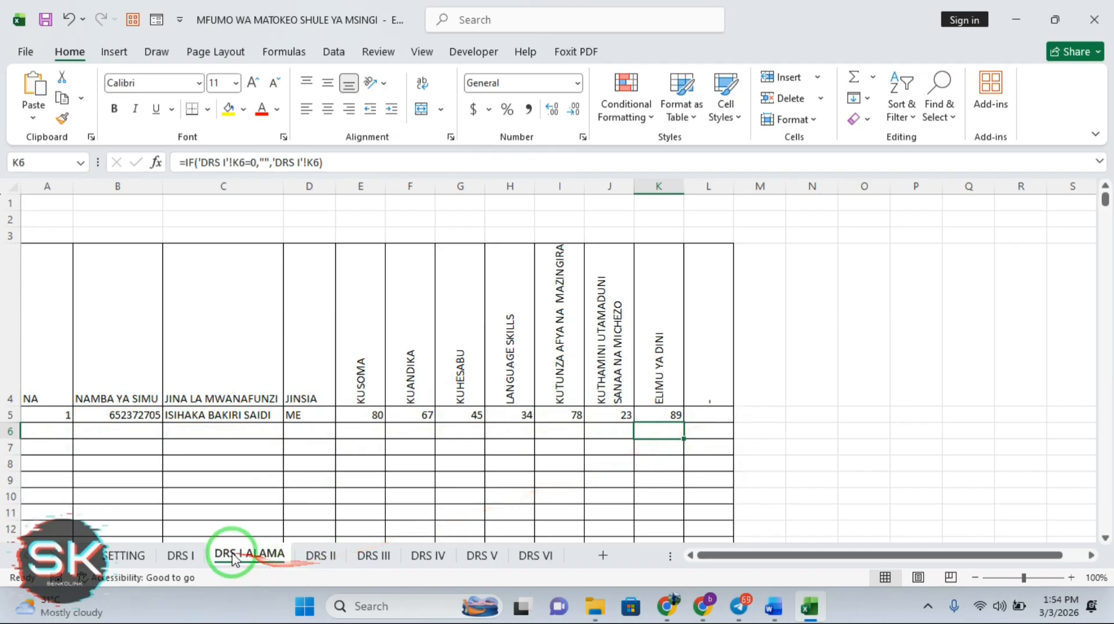
click(183, 556)
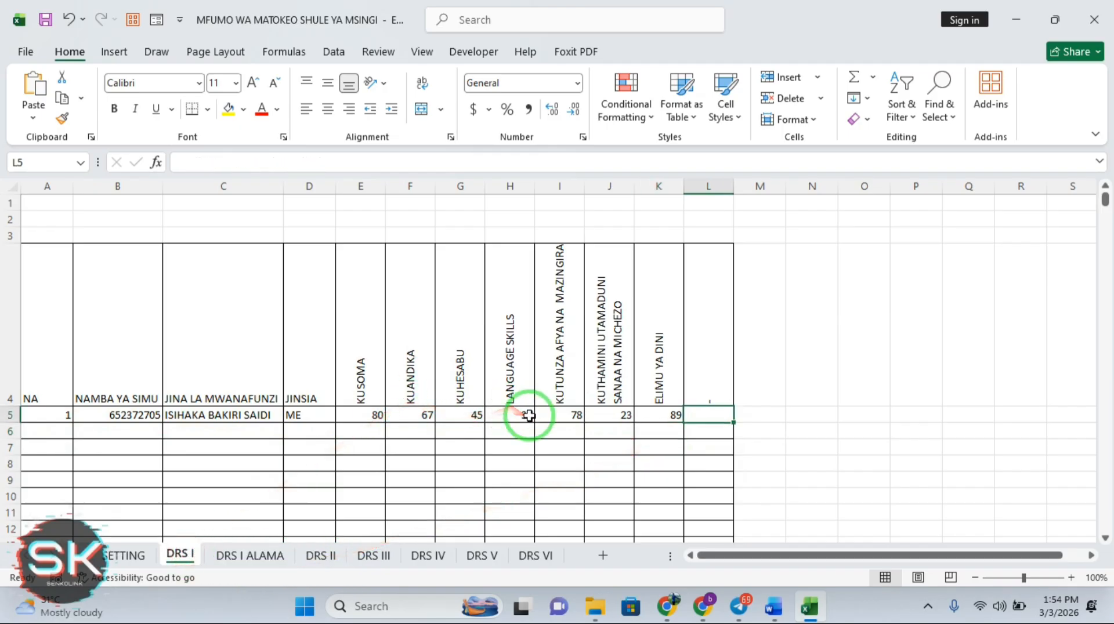
click(466, 414)
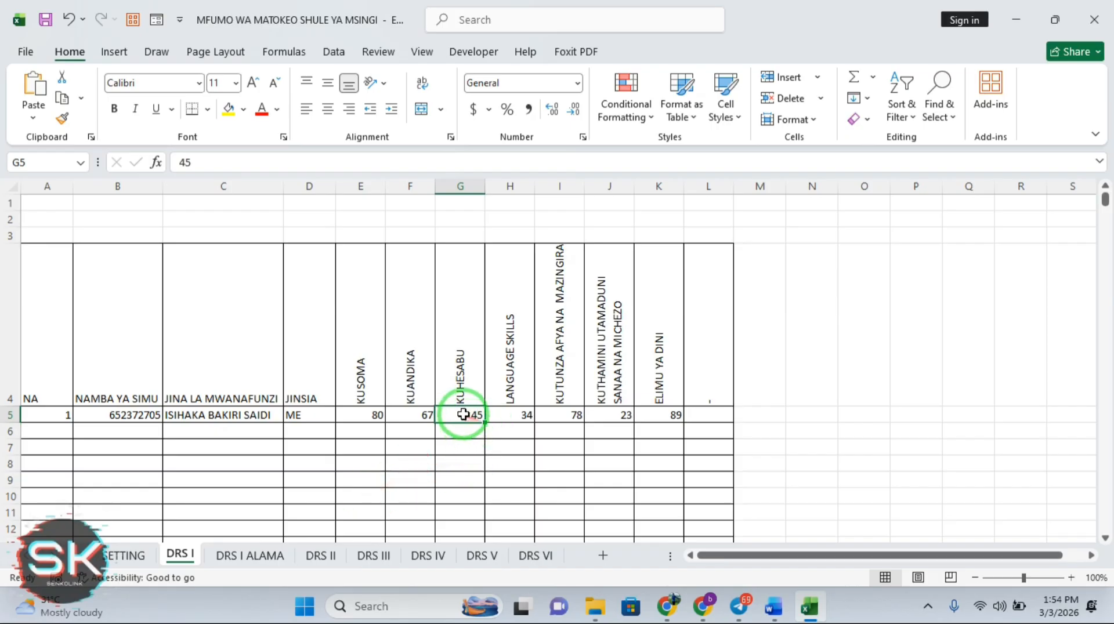
key(Delete)
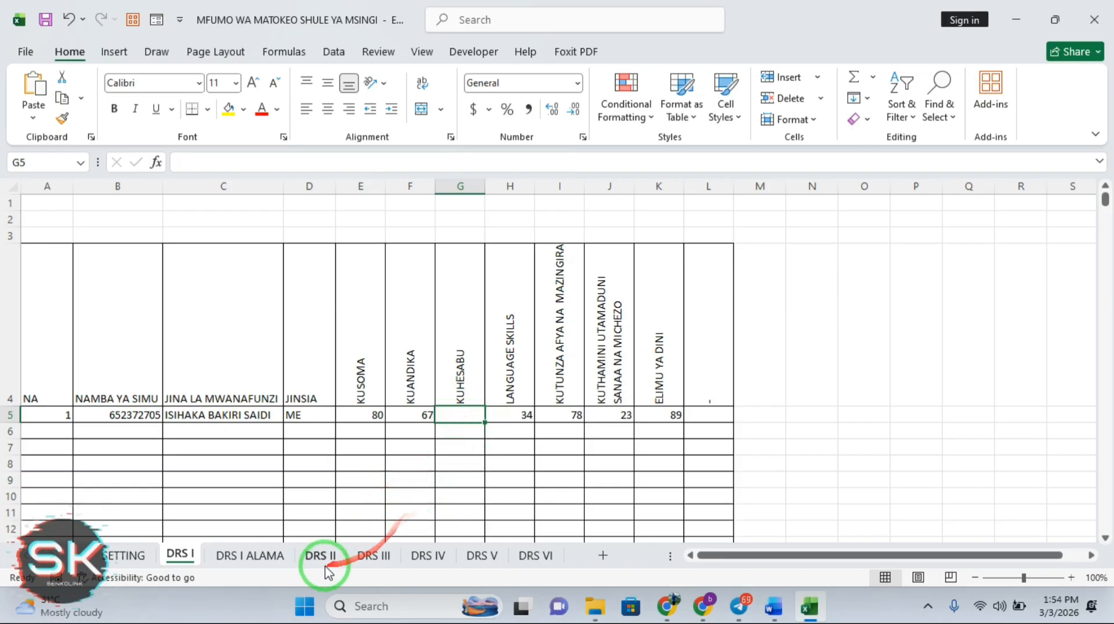
Change E5's formula on DRS I ALAMA to return '-' instead of blank
click(265, 557)
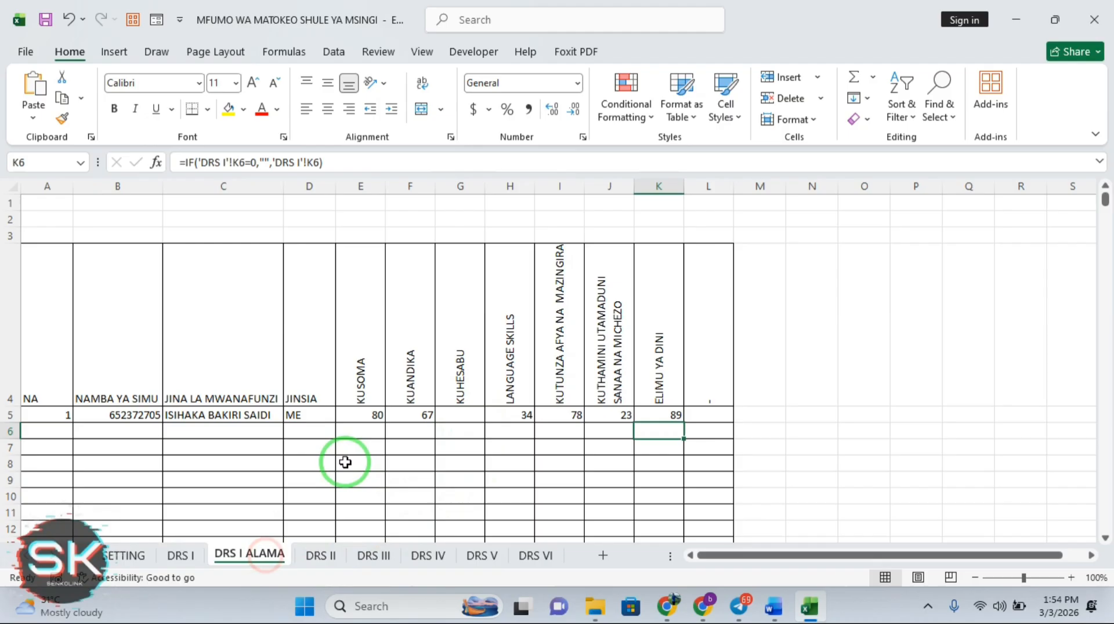
click(367, 415)
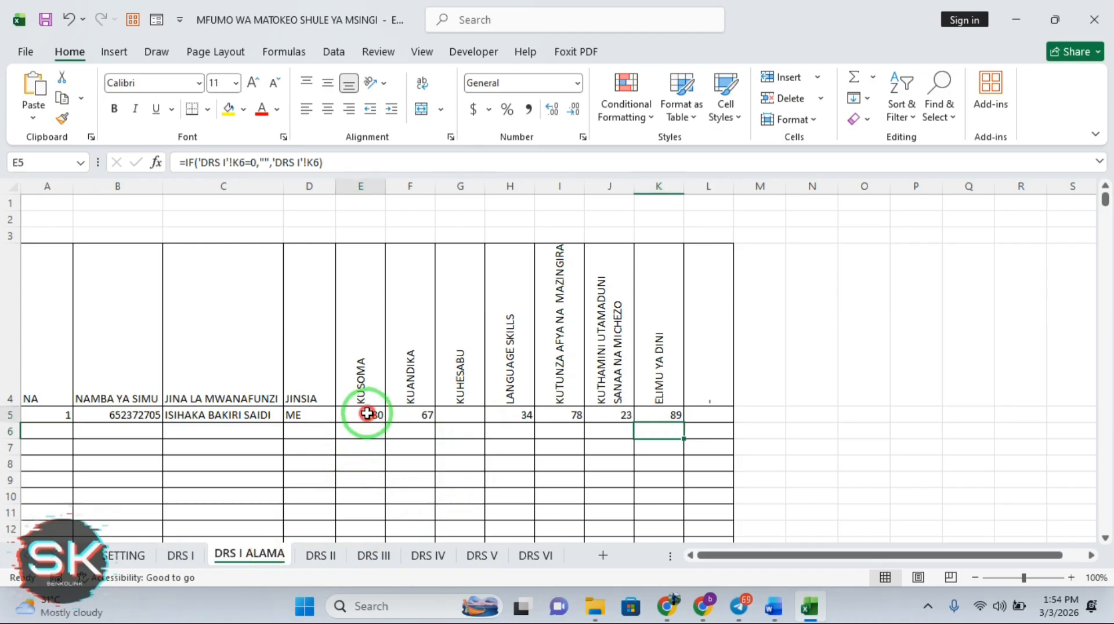
click(265, 163)
text(-)
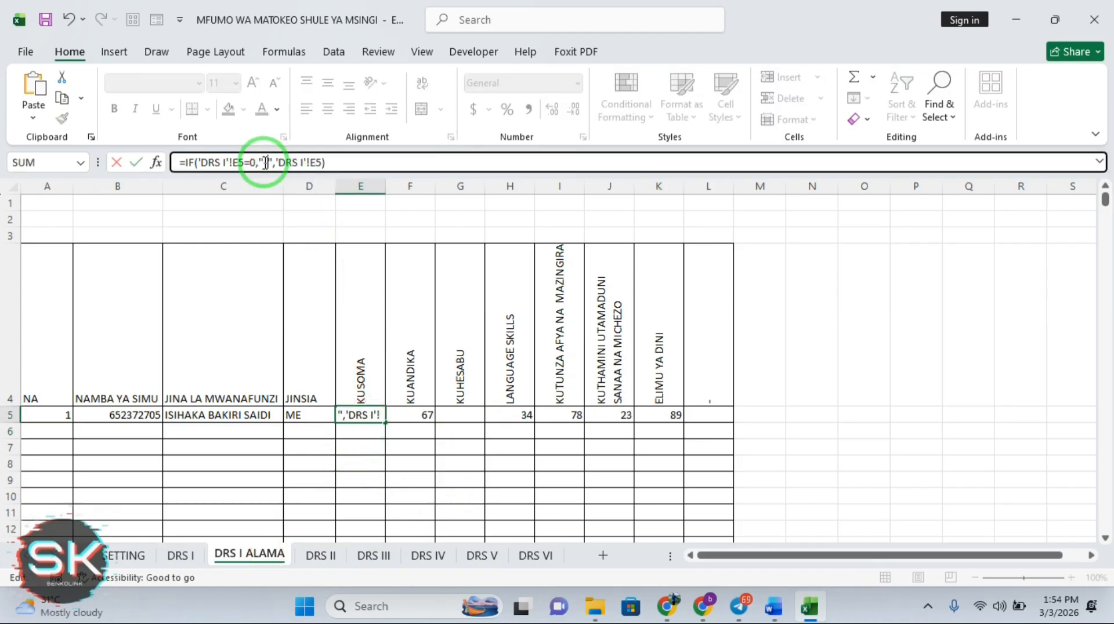
key(Return)
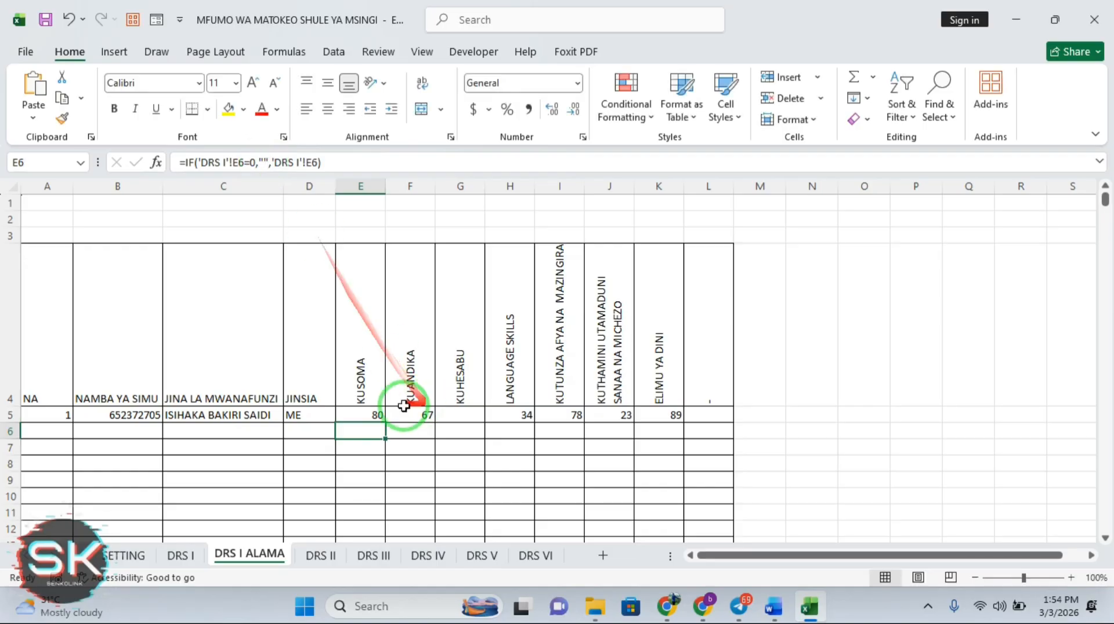
Fill the dash-returning E5 formula down to row 1005 and across to column L
click(373, 417)
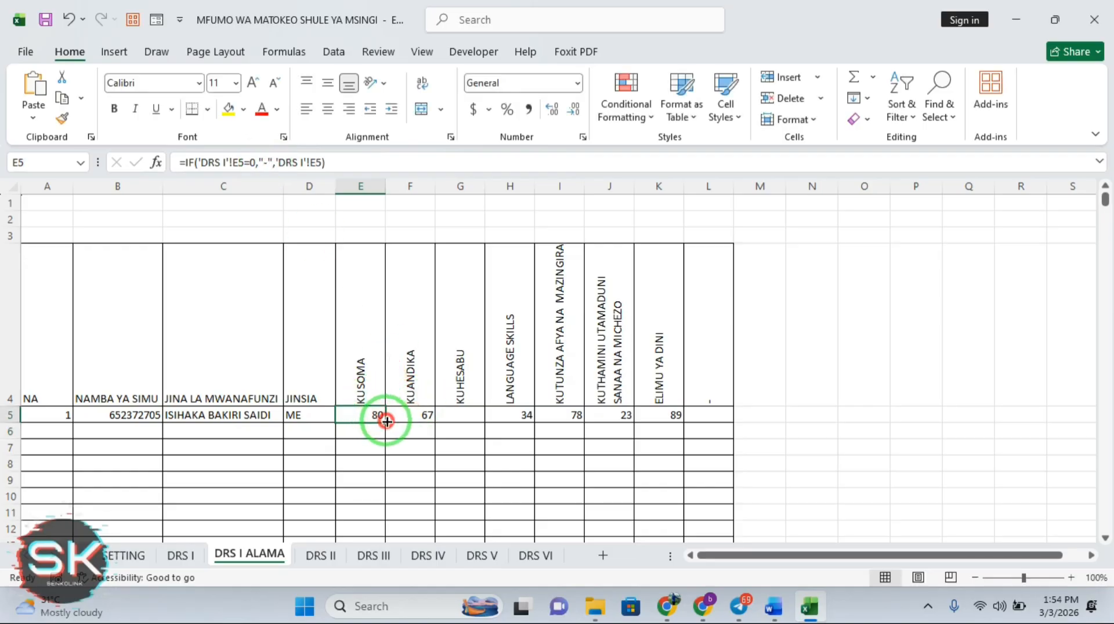
double_click(386, 422)
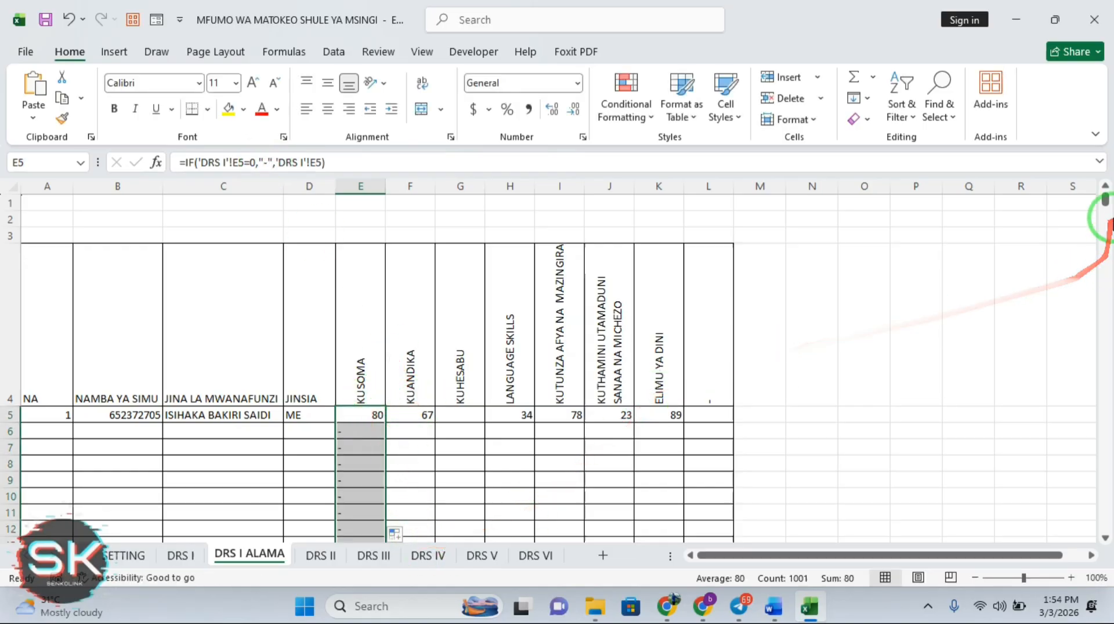
drag(1105, 201, 1108, 547)
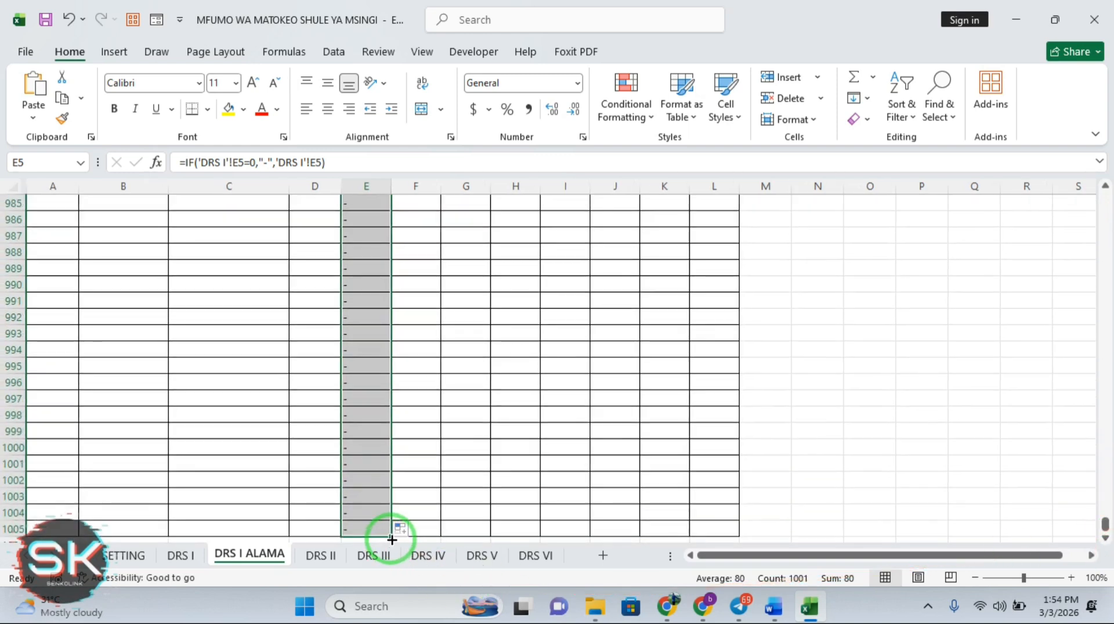
drag(390, 539, 732, 514)
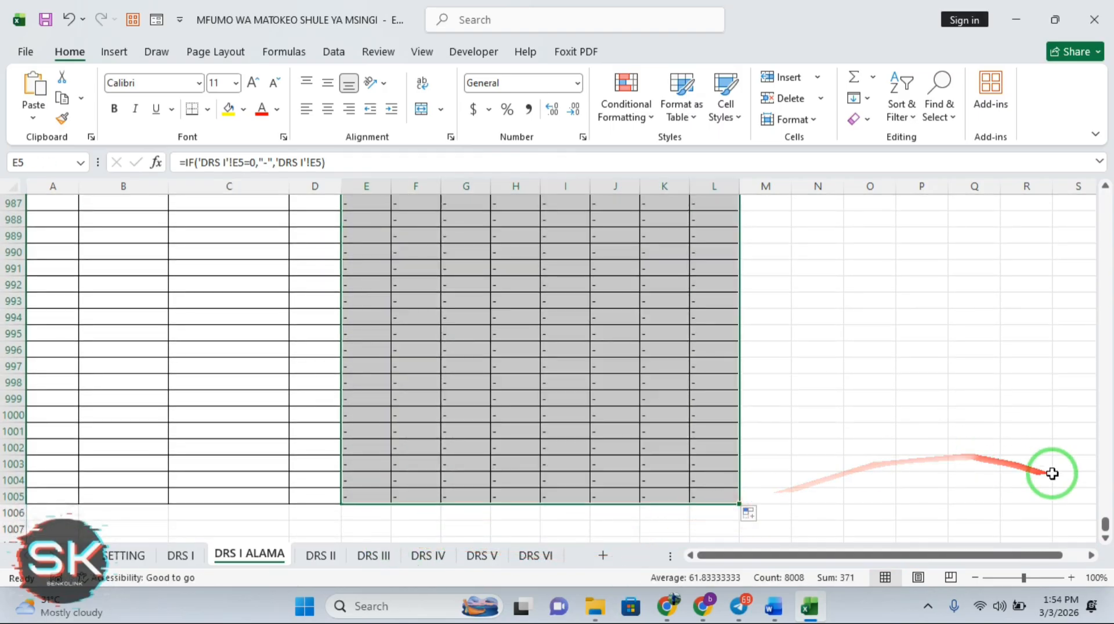
drag(1105, 529, 1108, 184)
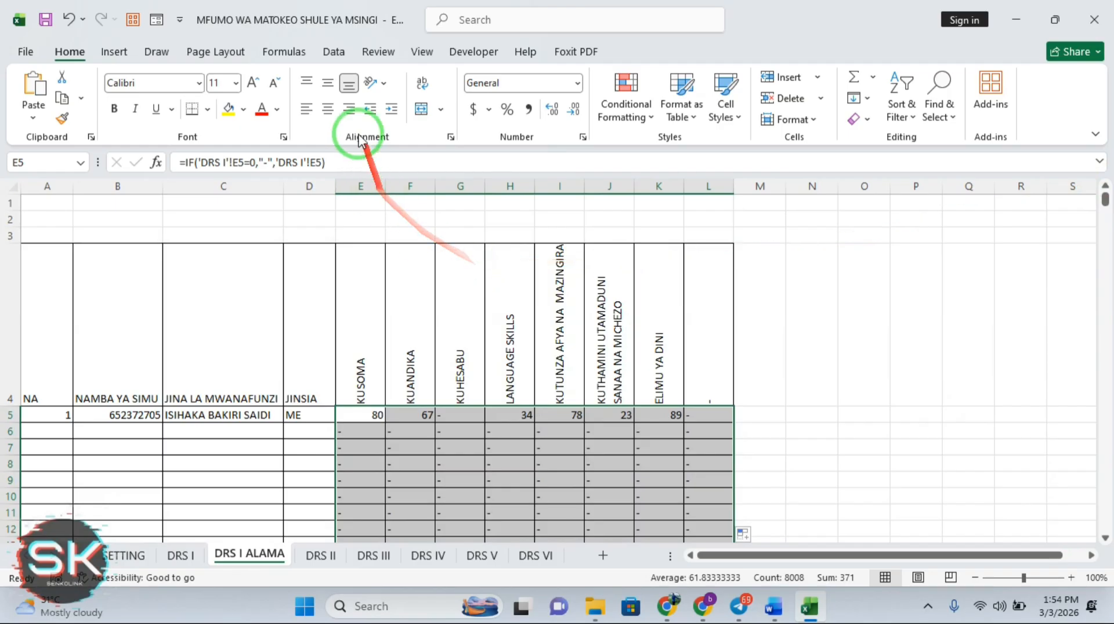
Apply Center and Middle Align to the selected subject marks in columns E to L
click(328, 108)
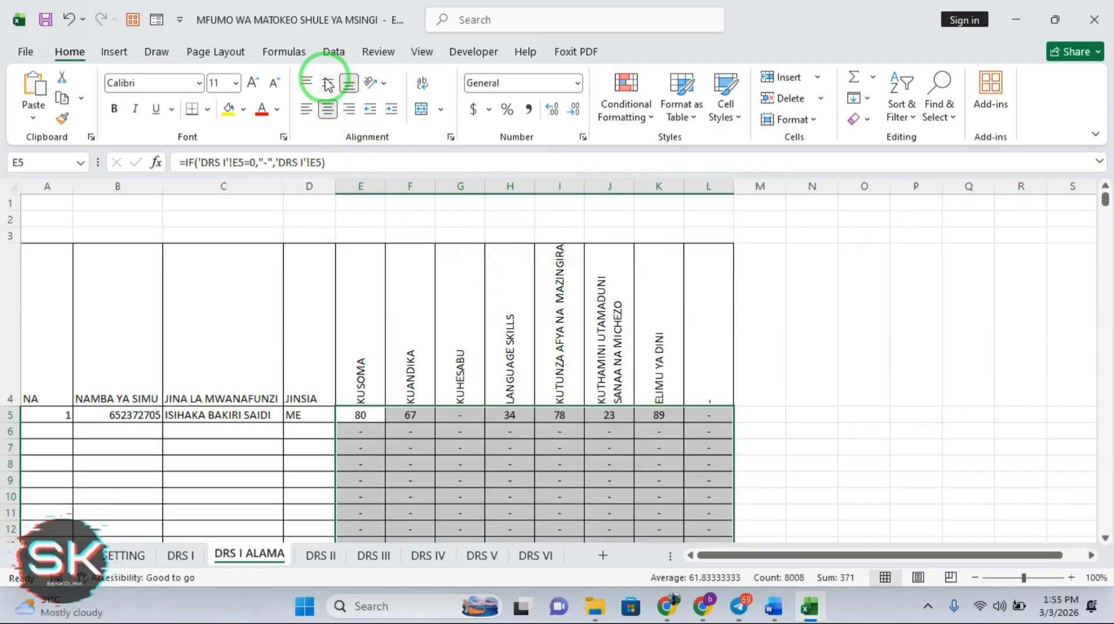
click(328, 83)
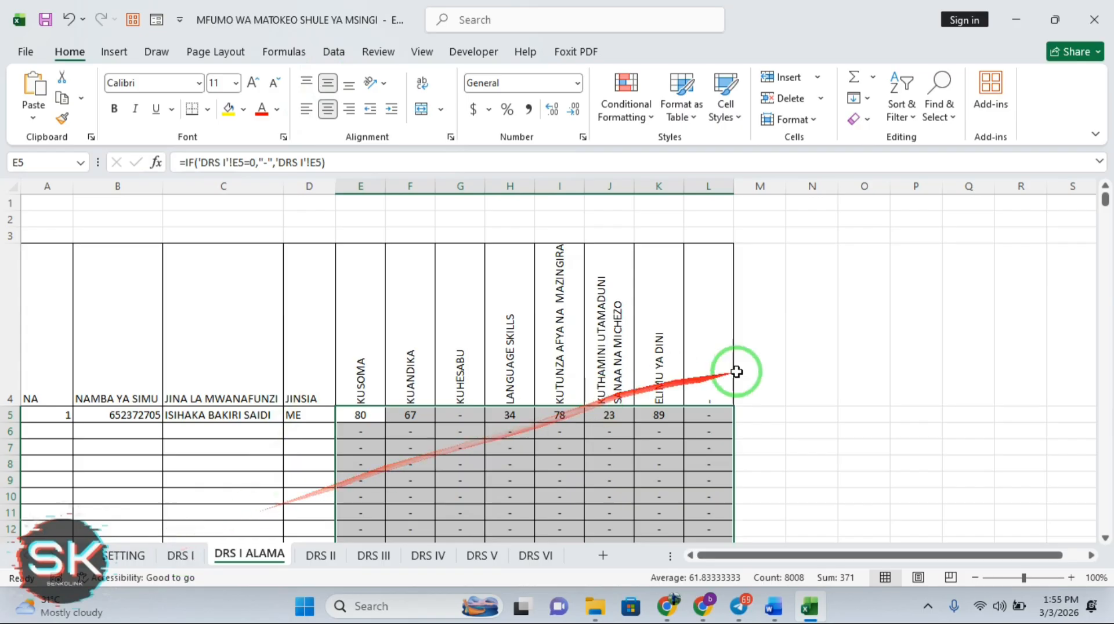
click(788, 381)
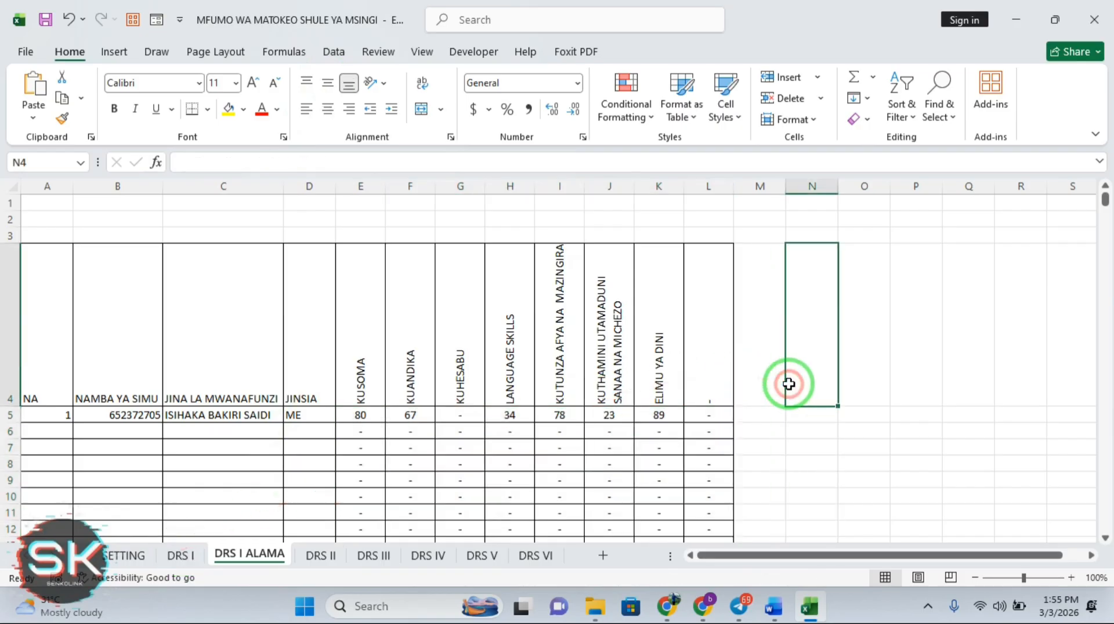
Fill all of column M solid dark blue from More Colors as a separator band
click(765, 414)
click(744, 347)
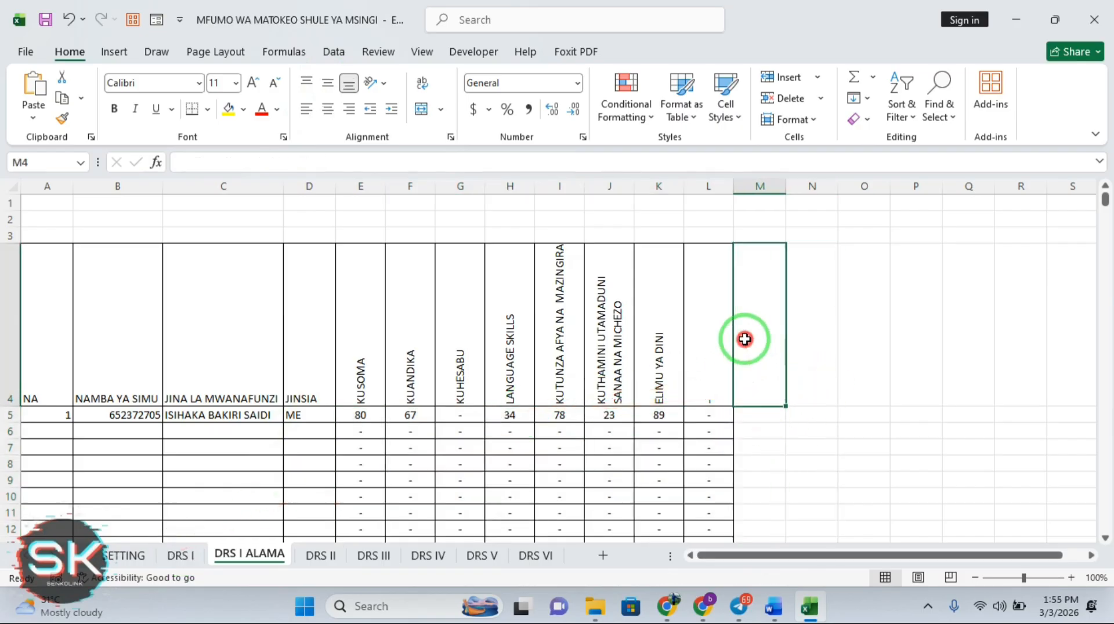
click(753, 185)
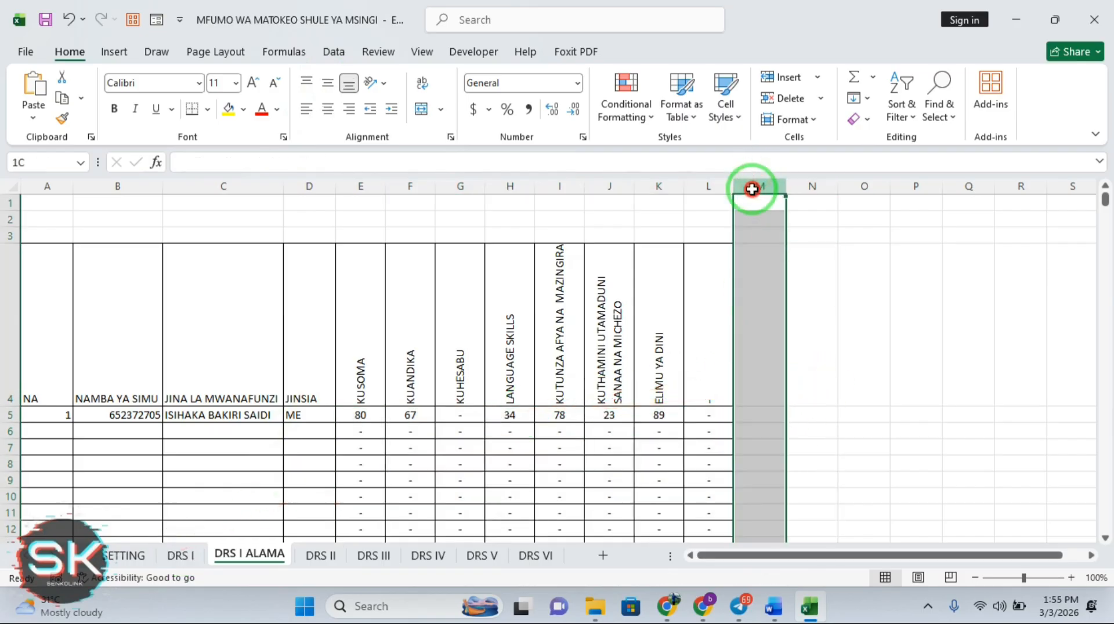
click(244, 110)
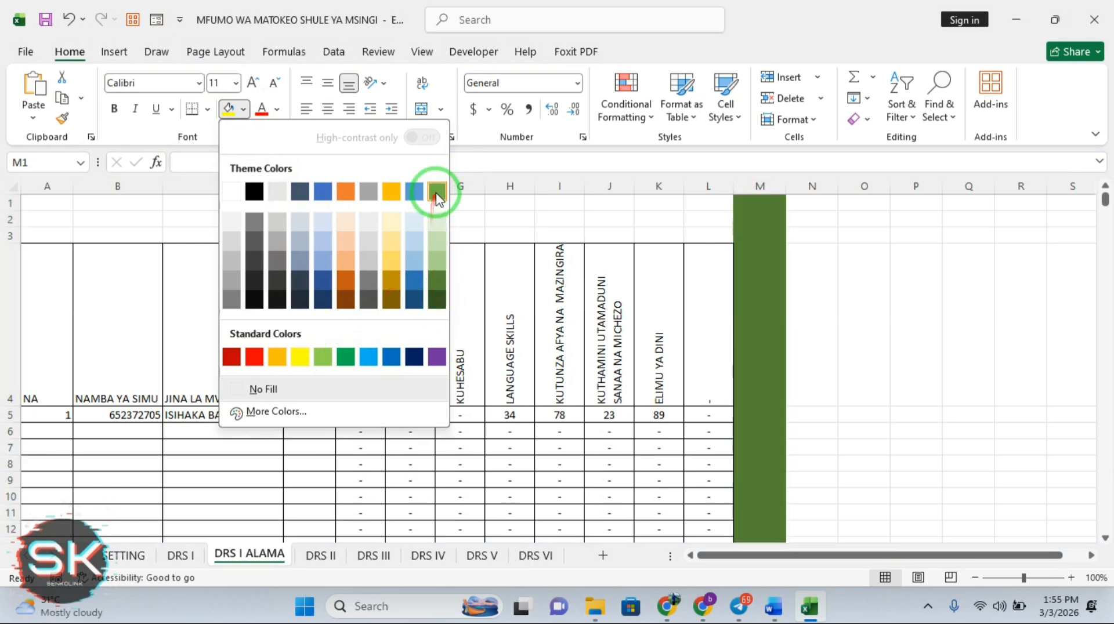
click(277, 413)
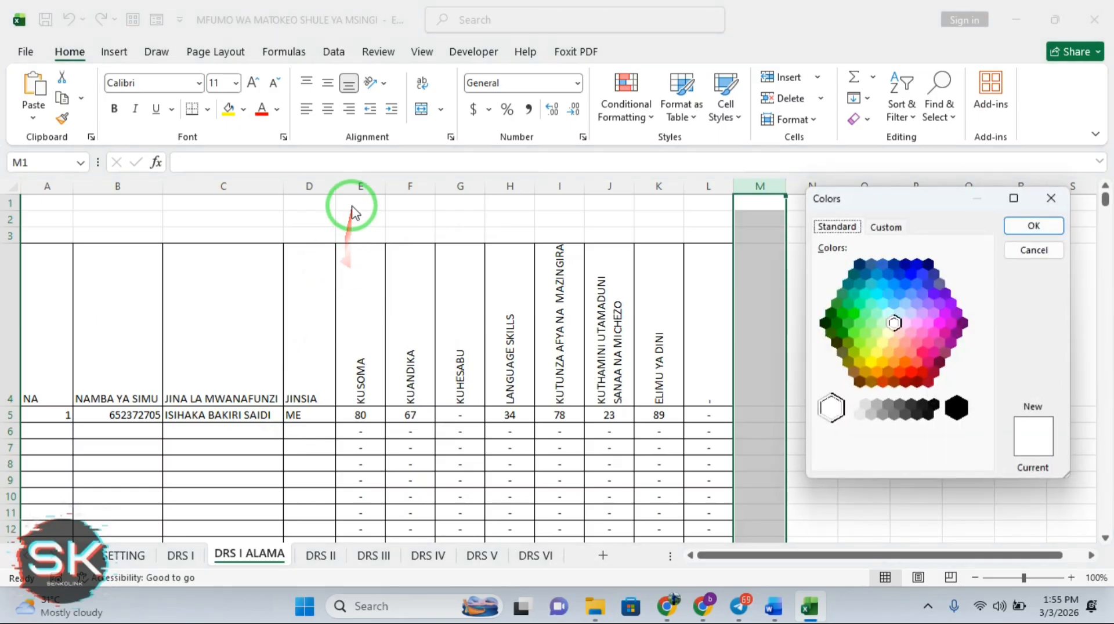
click(915, 263)
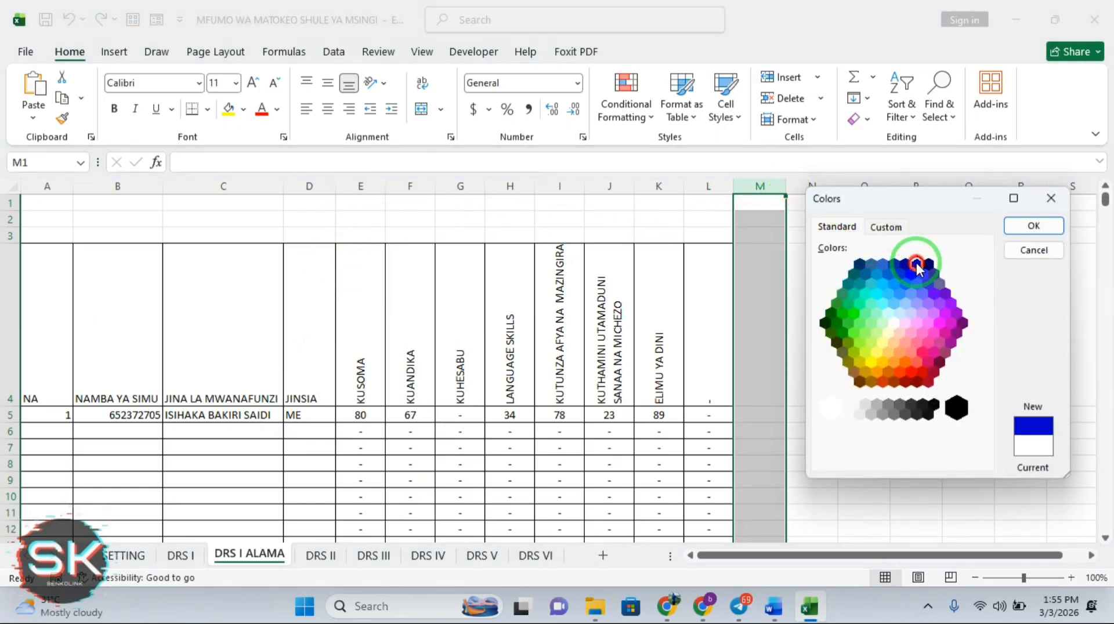
click(1033, 226)
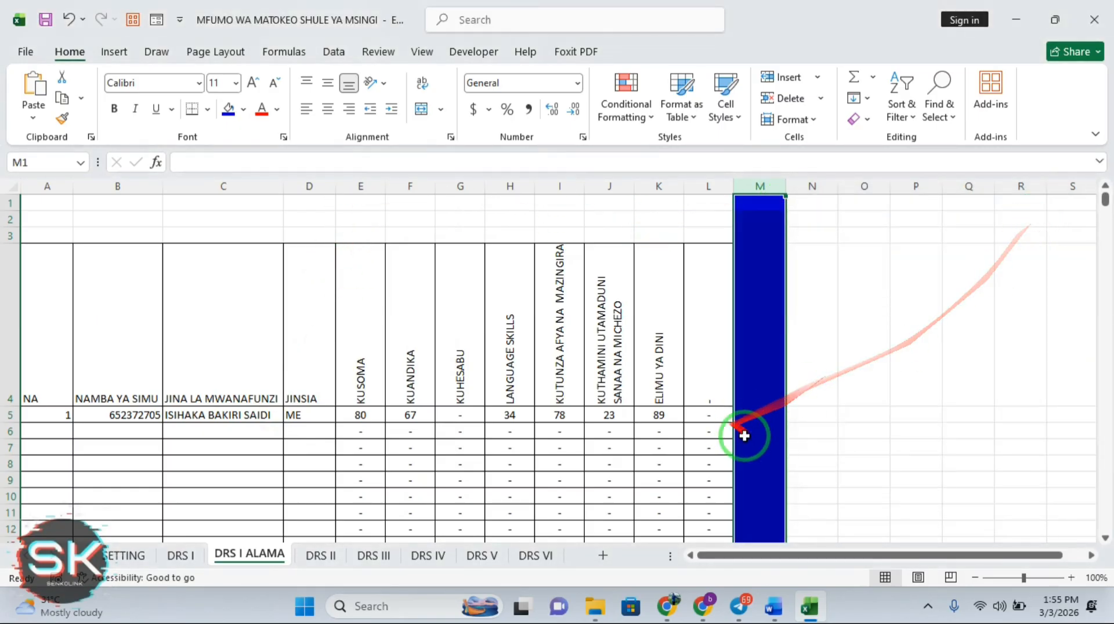
click(812, 415)
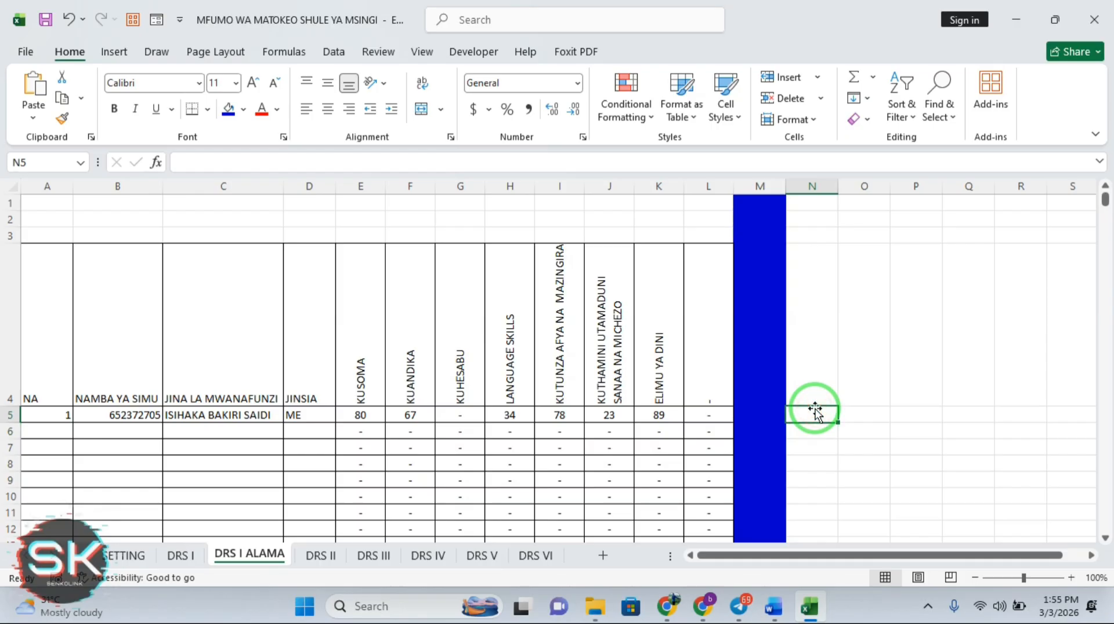
Enter =E4 in N4 and fill it right to repeat the subject headers
click(811, 384)
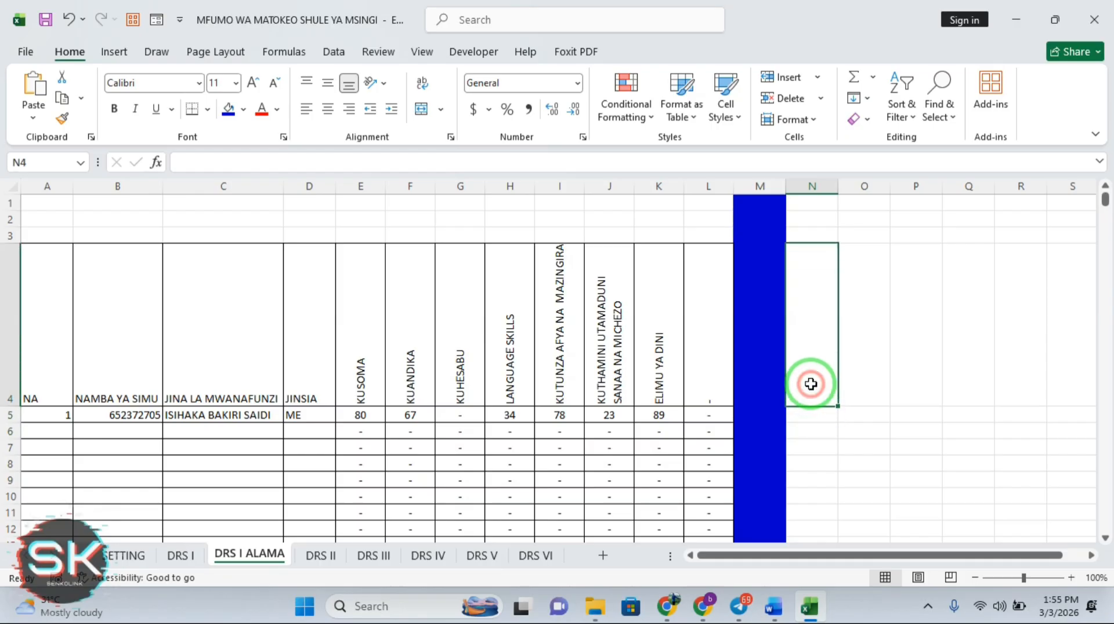
text(=)
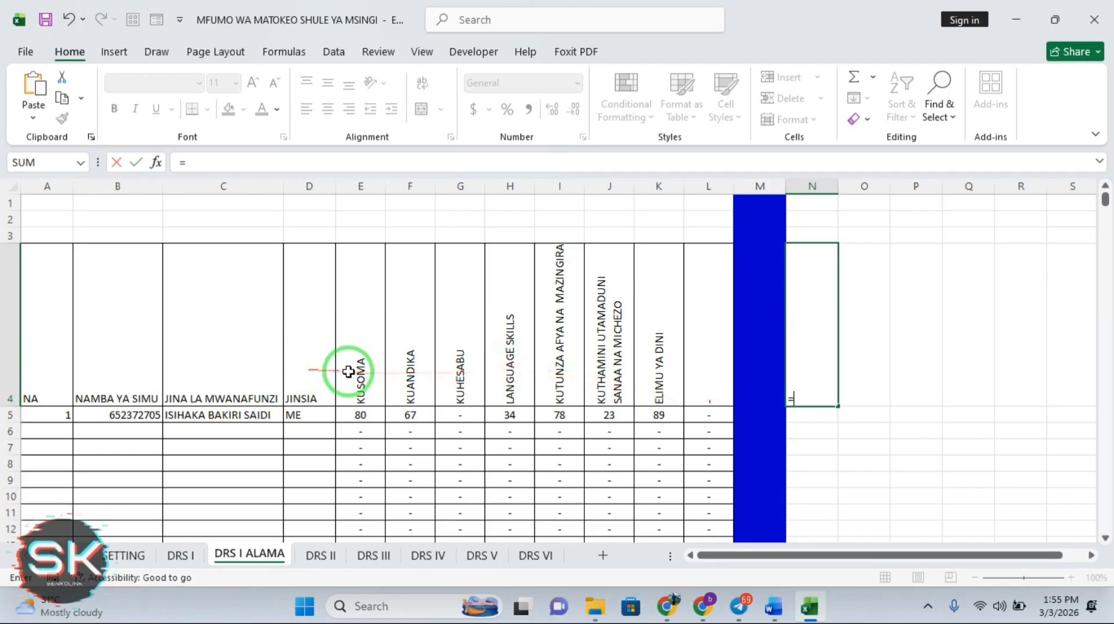
click(357, 371)
key(Return)
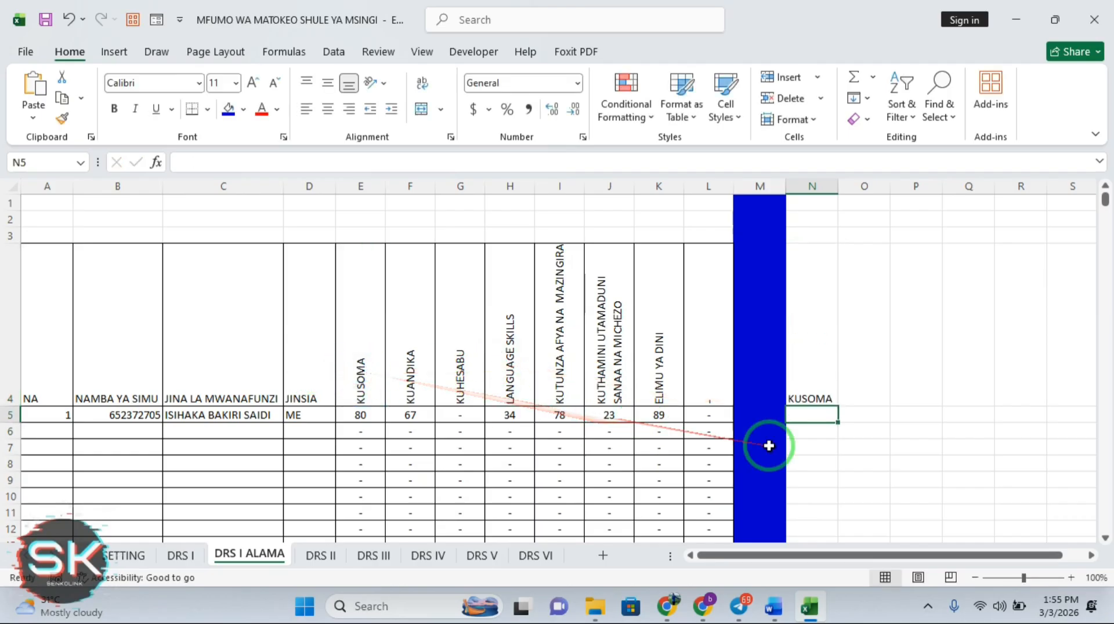
click(816, 368)
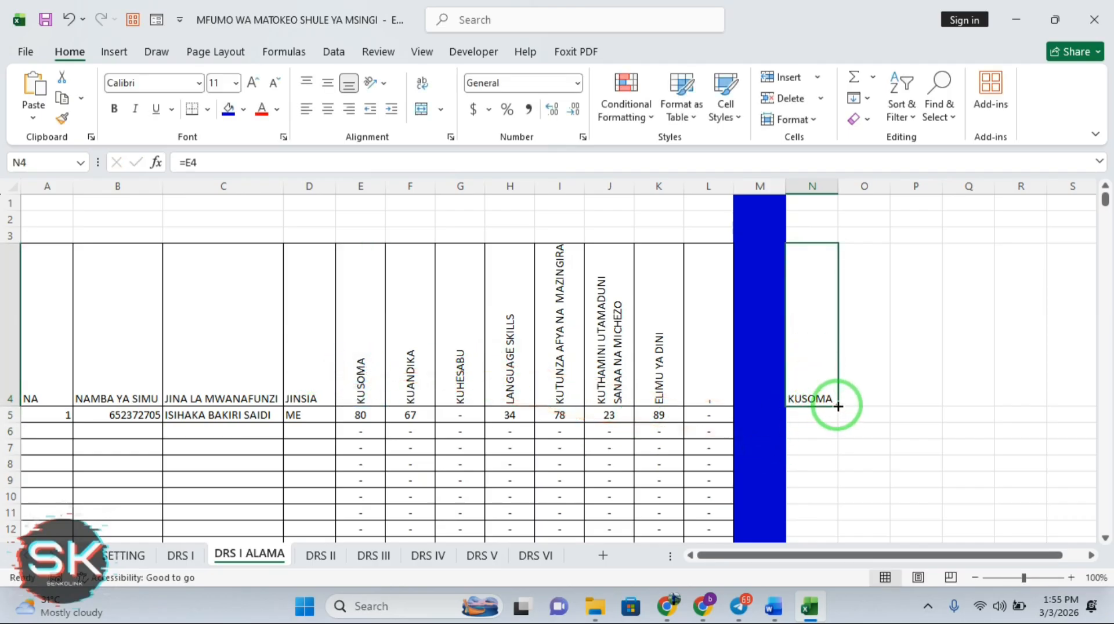
drag(838, 406, 793, 377)
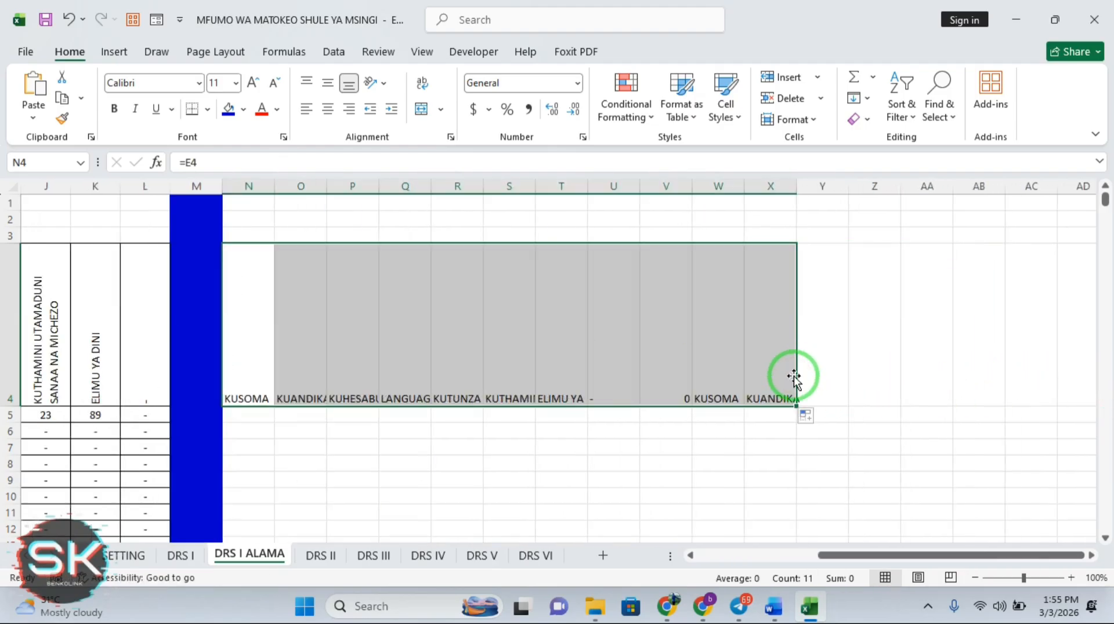
Clear the surplus header copies in V4:X4 and select the new N4 onward headers for formatting
click(680, 382)
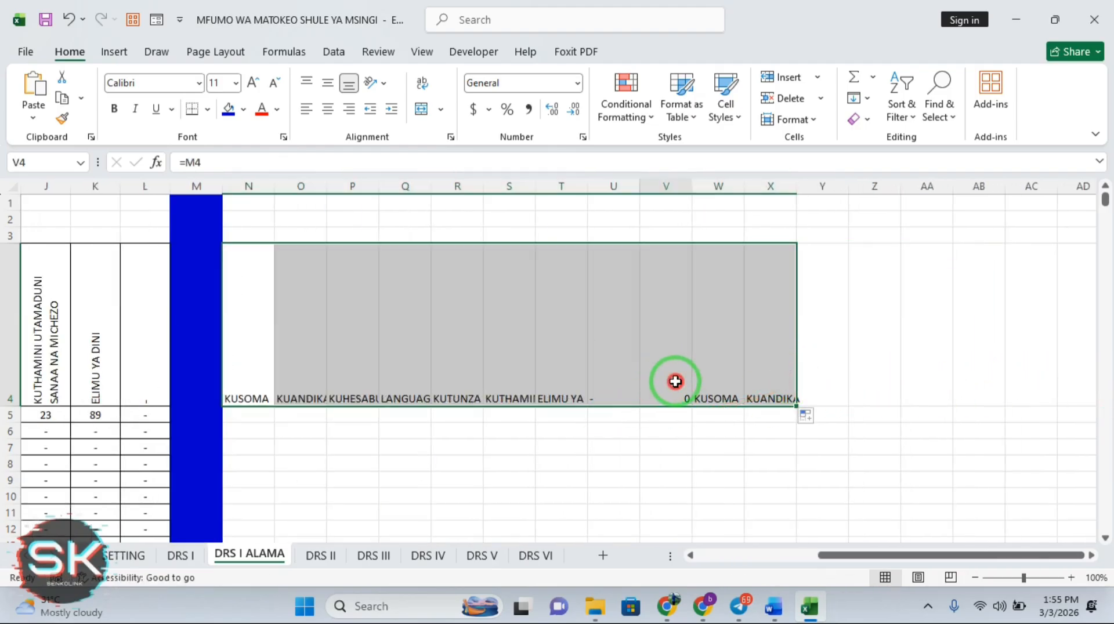
drag(678, 382, 781, 386)
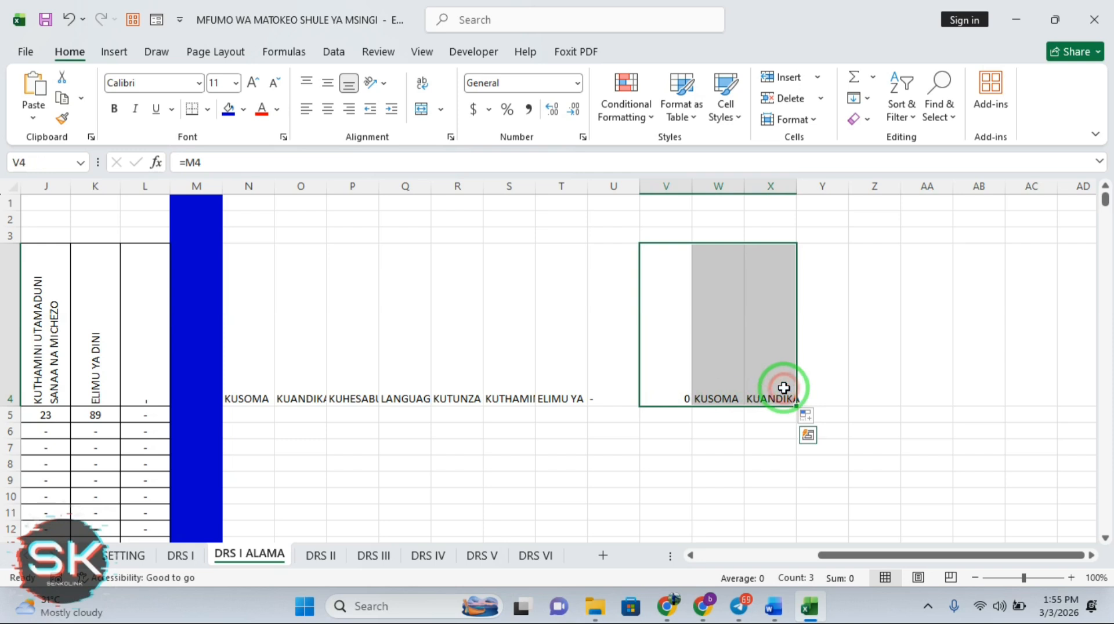
key(Delete)
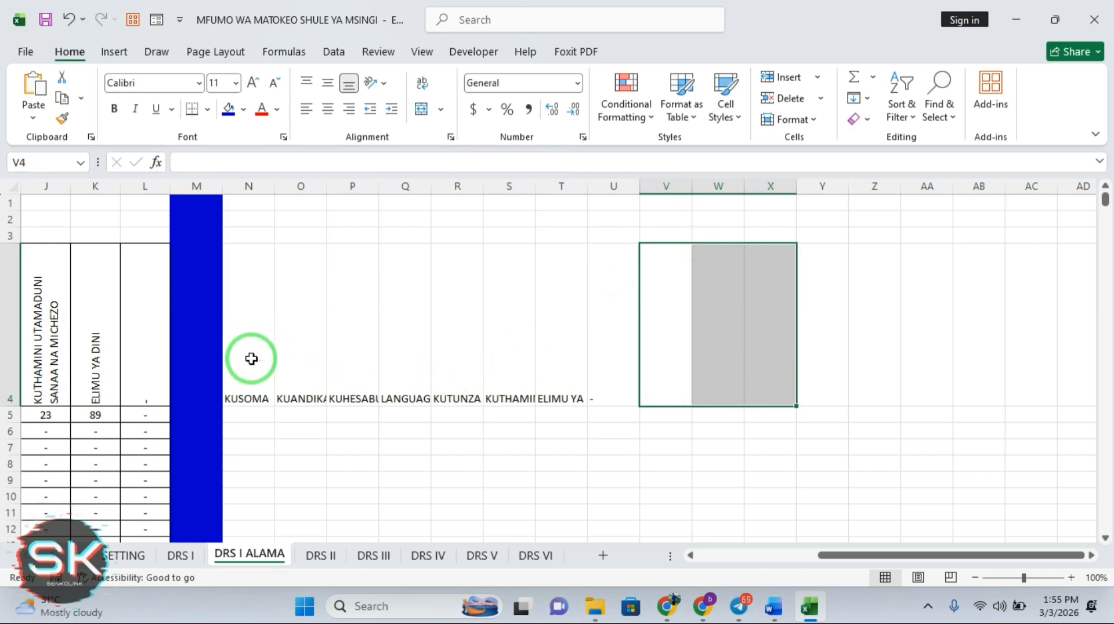
drag(251, 357, 642, 357)
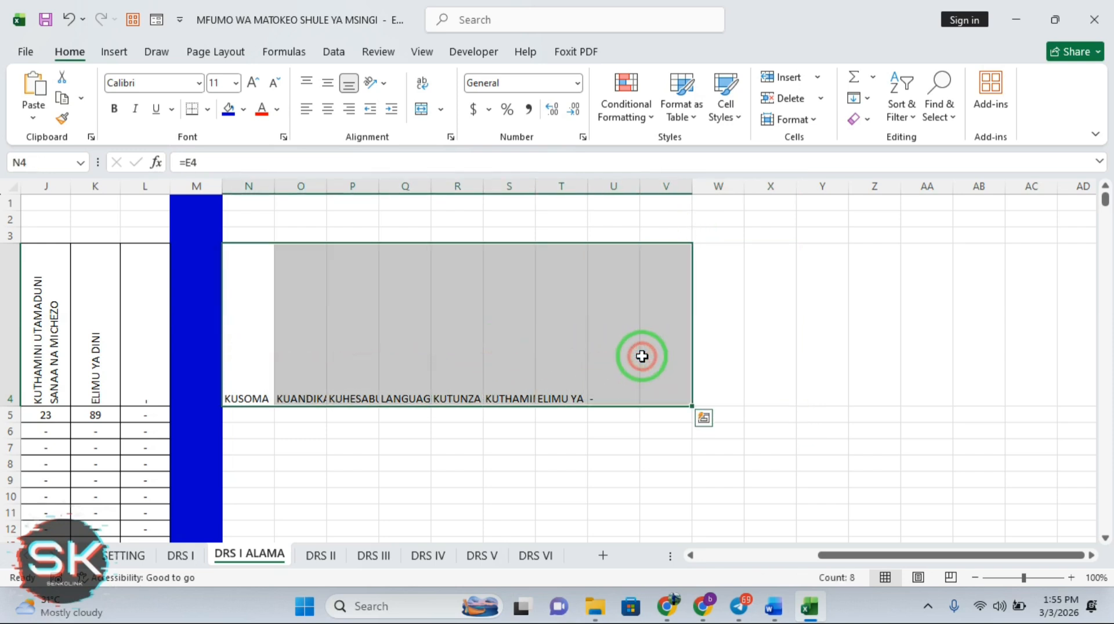
click(812, 119)
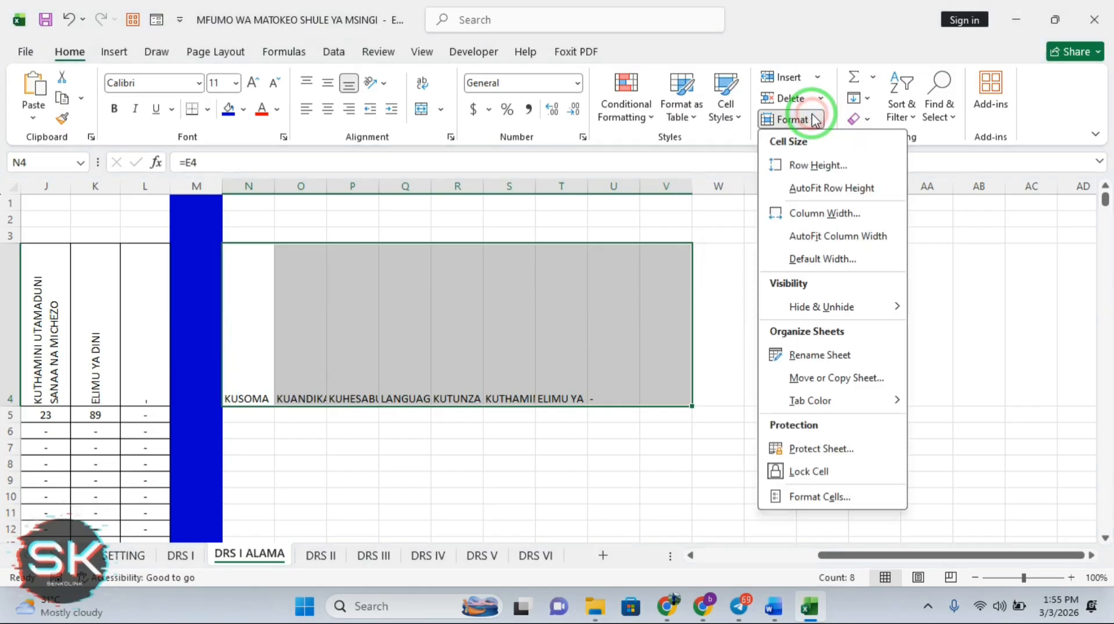
click(377, 82)
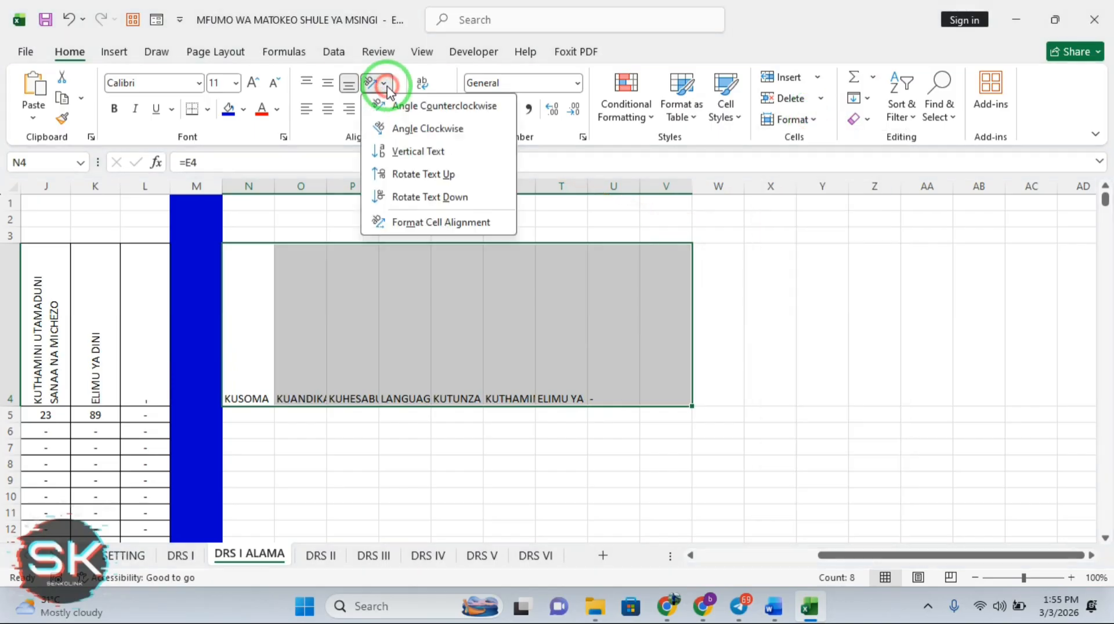
click(405, 175)
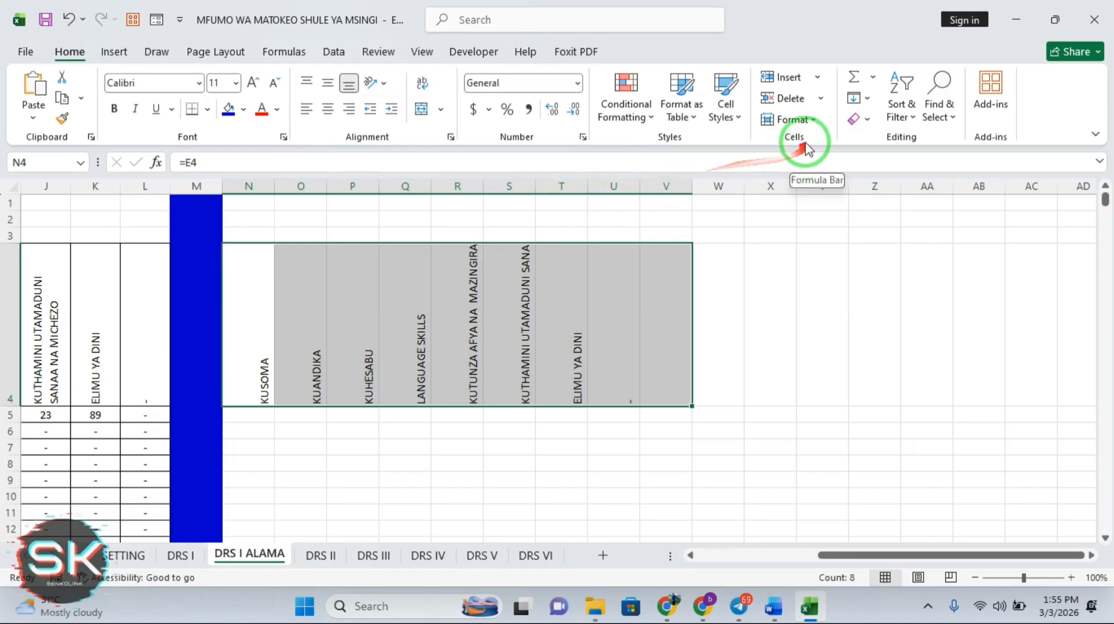
click(814, 121)
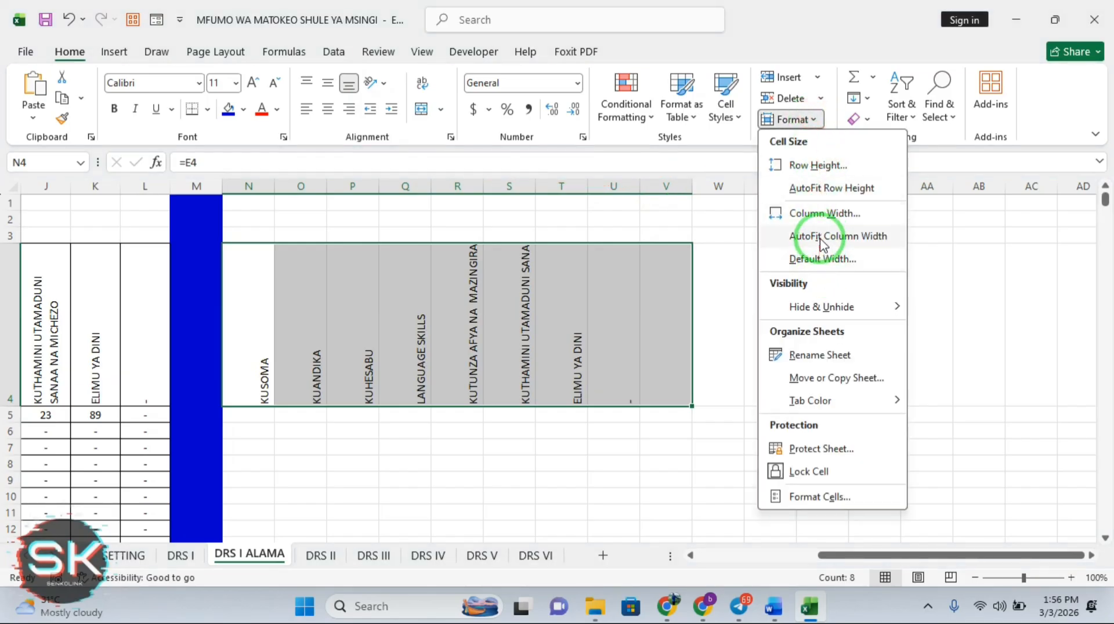
click(821, 237)
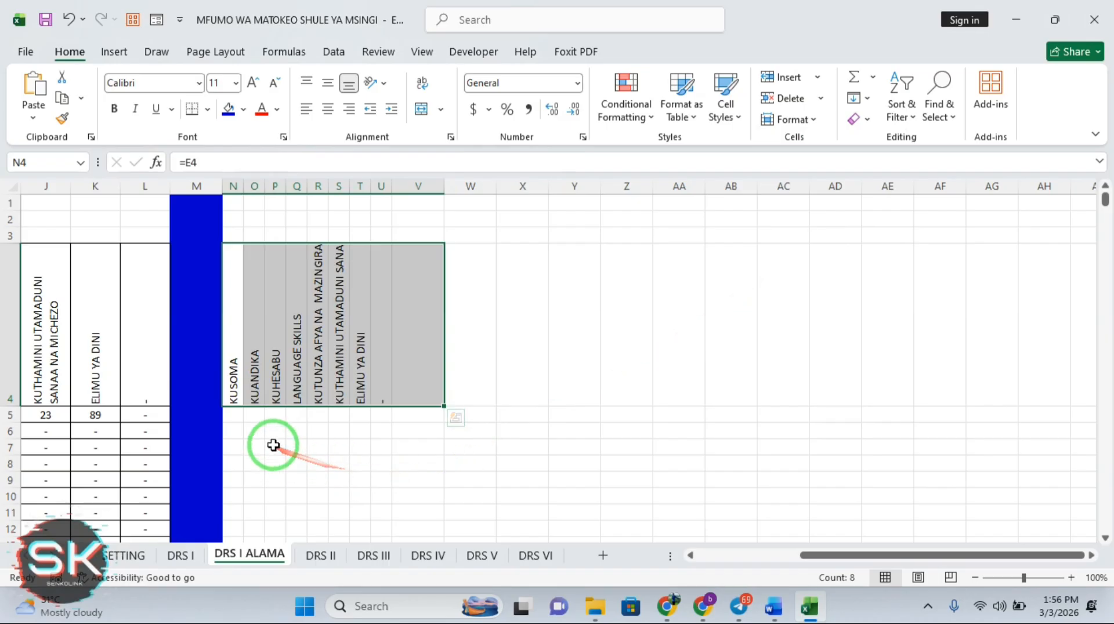
click(243, 422)
click(427, 389)
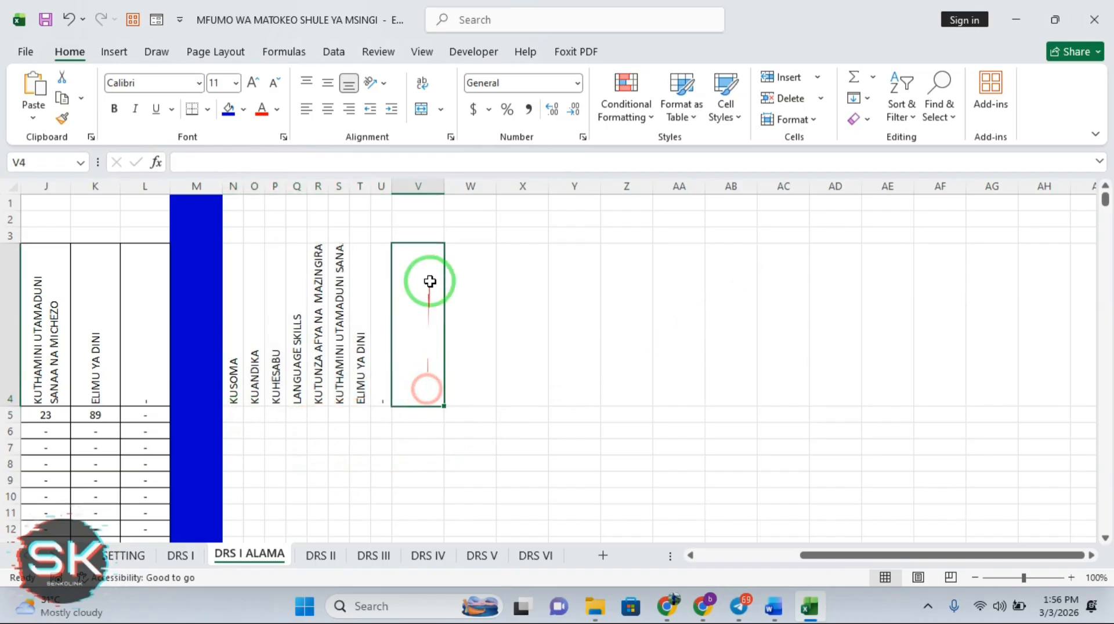
click(386, 380)
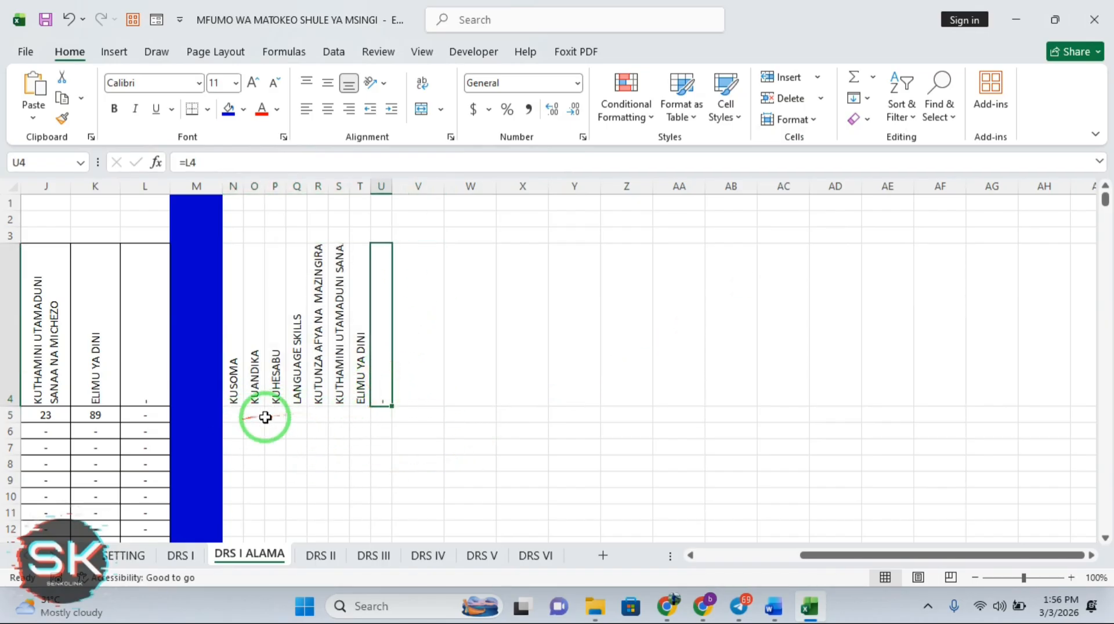
click(237, 413)
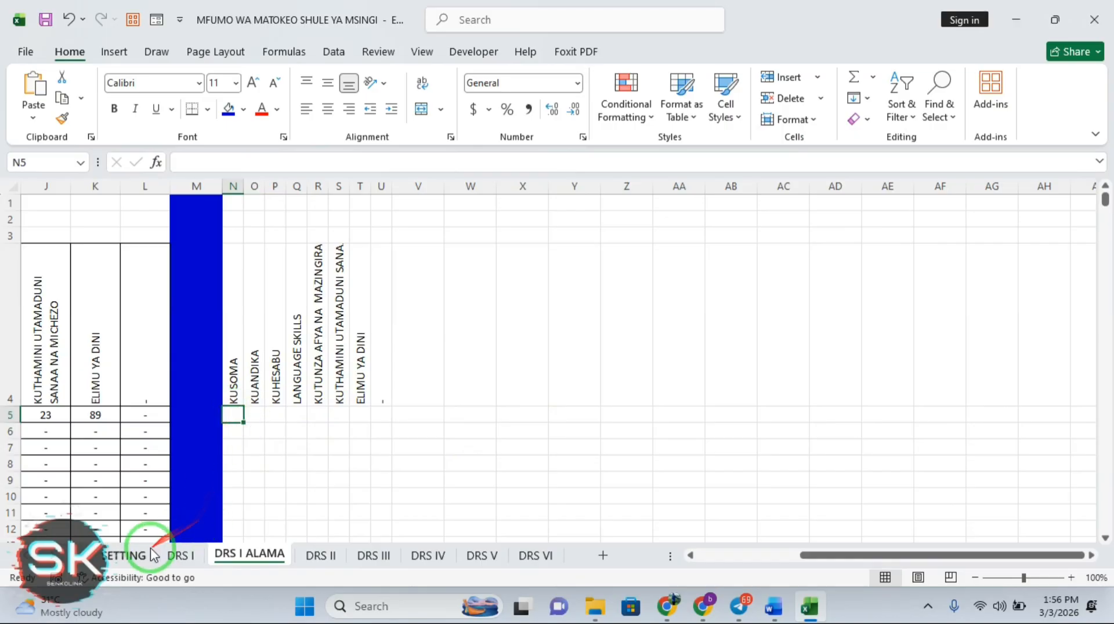
click(133, 556)
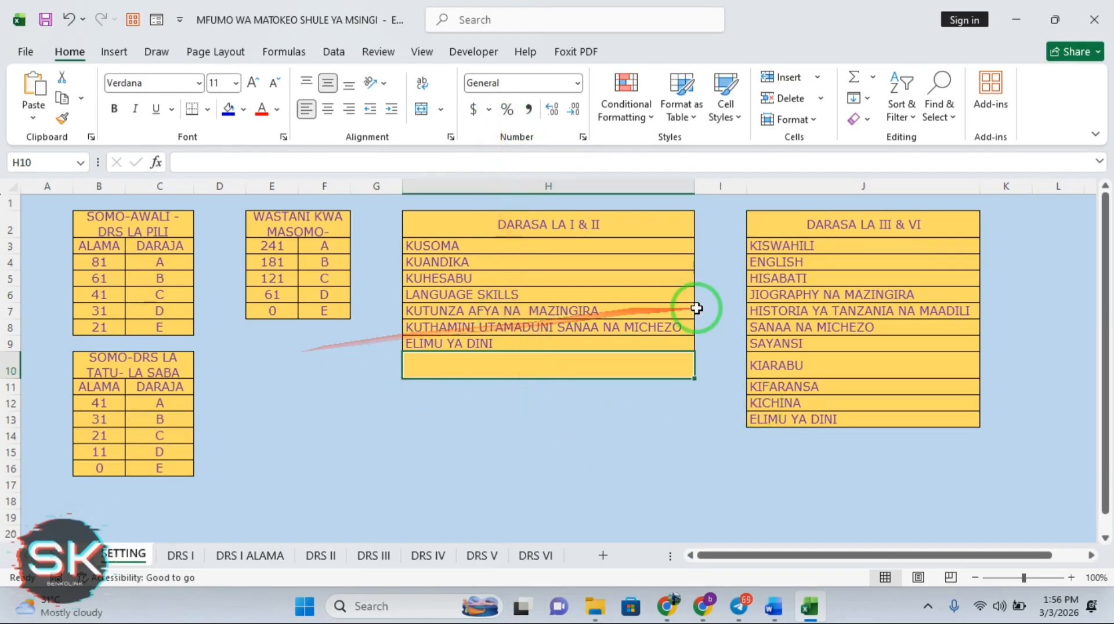
click(250, 555)
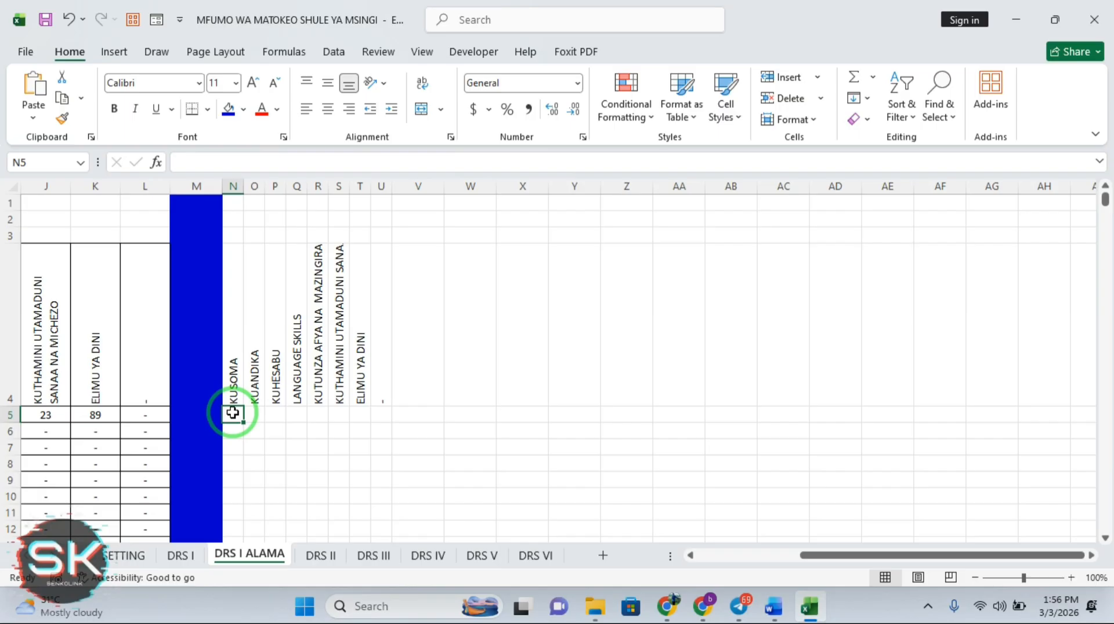
Enter =HLOOKUP(SETTING!$B$4:$C$8,…,TRUE) in N5 as a grade lookup
text(=)
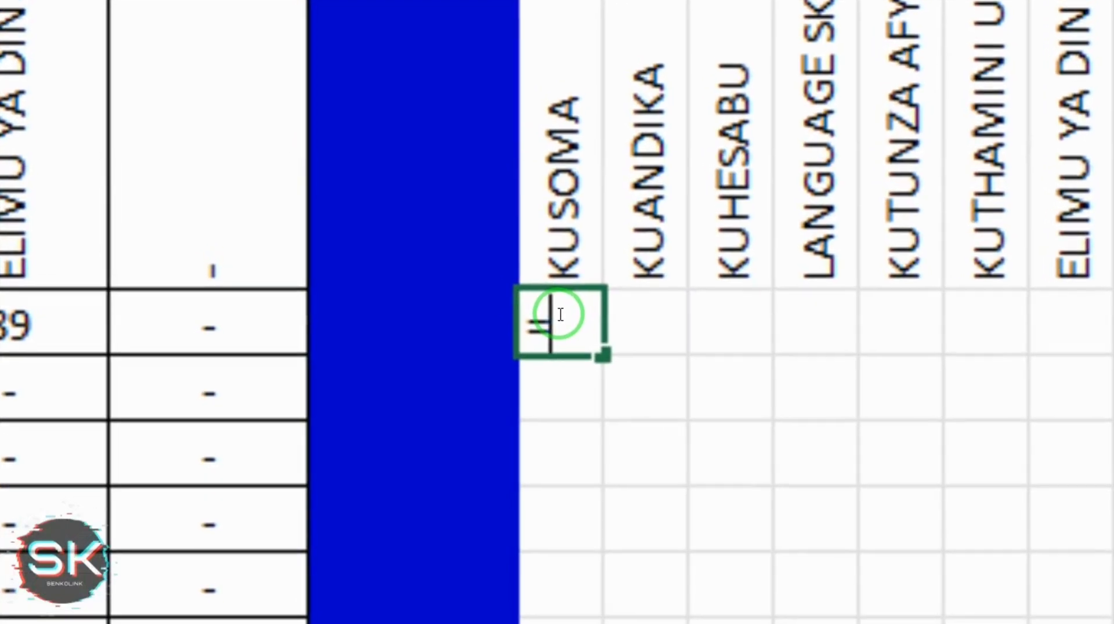
text(HL)
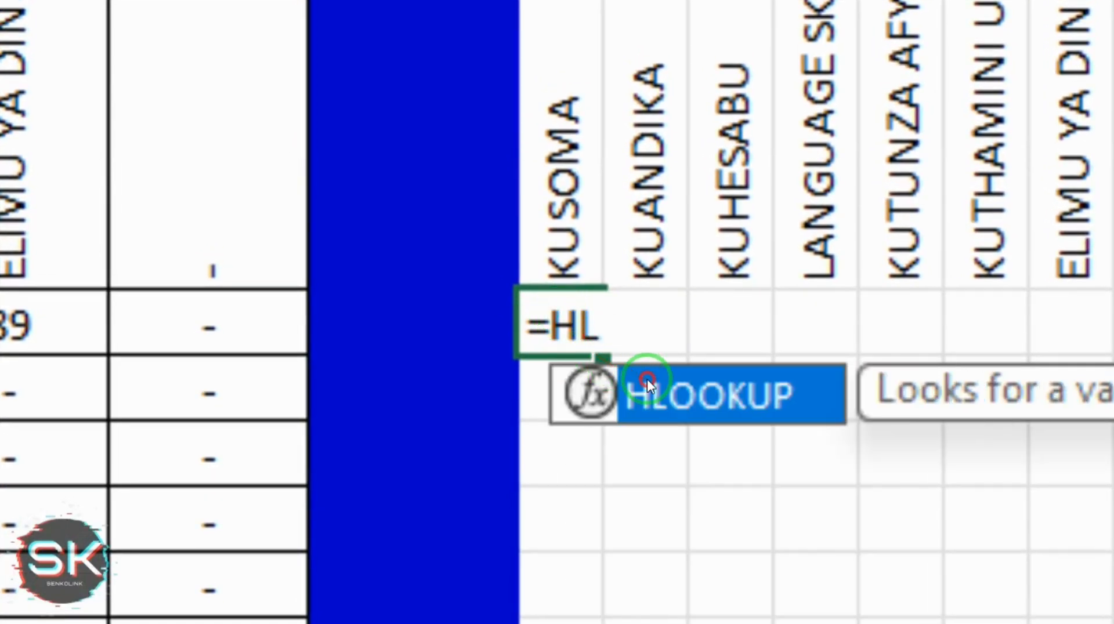
double_click(646, 379)
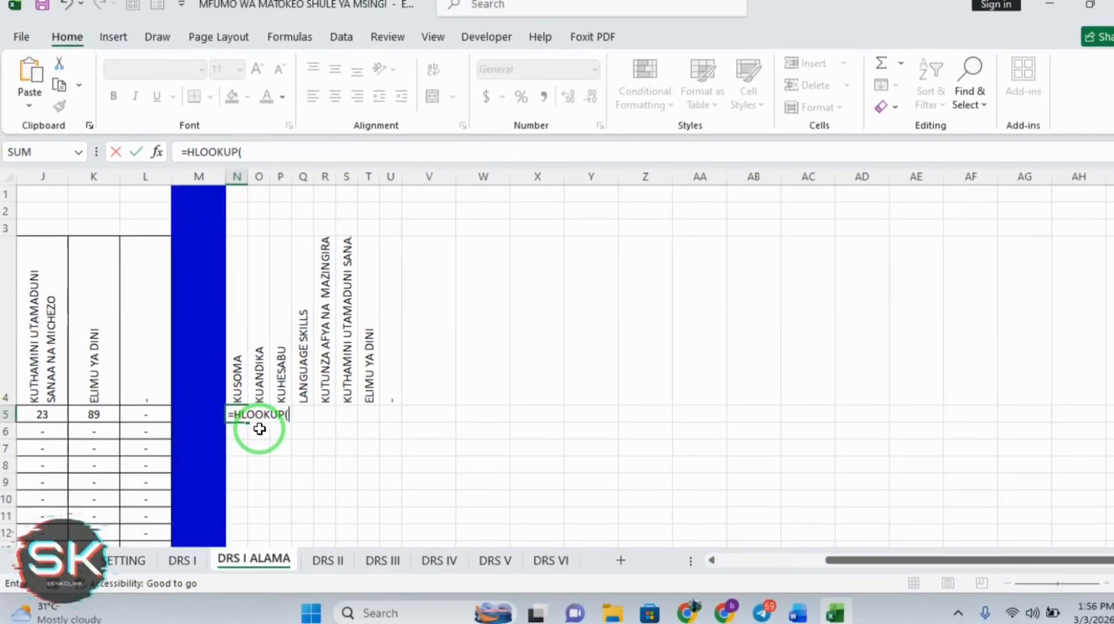
click(119, 554)
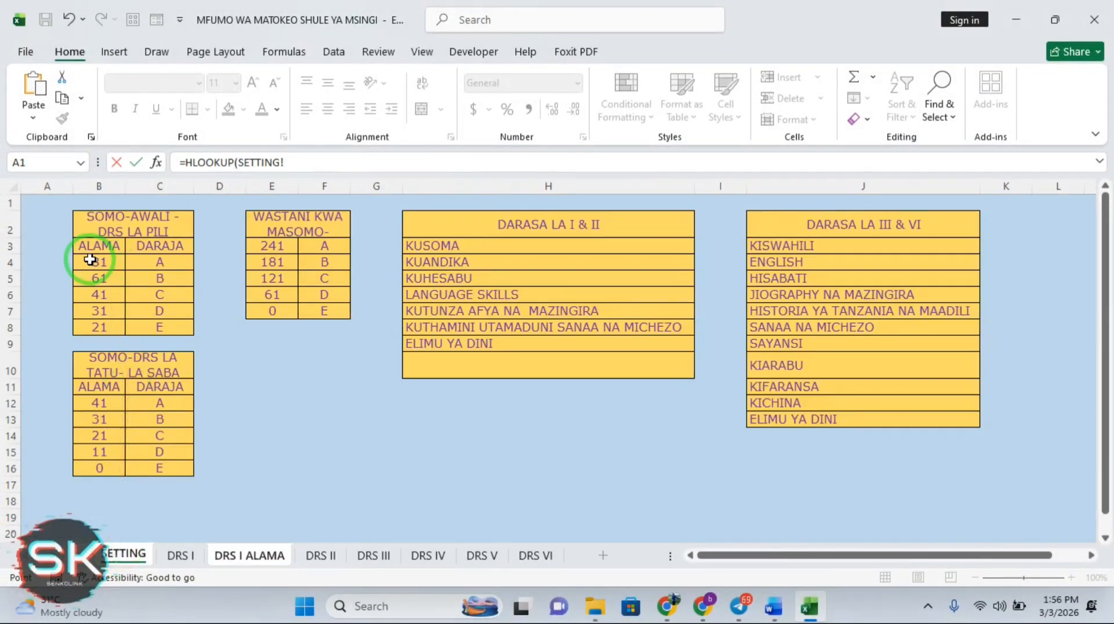
drag(92, 259, 177, 323)
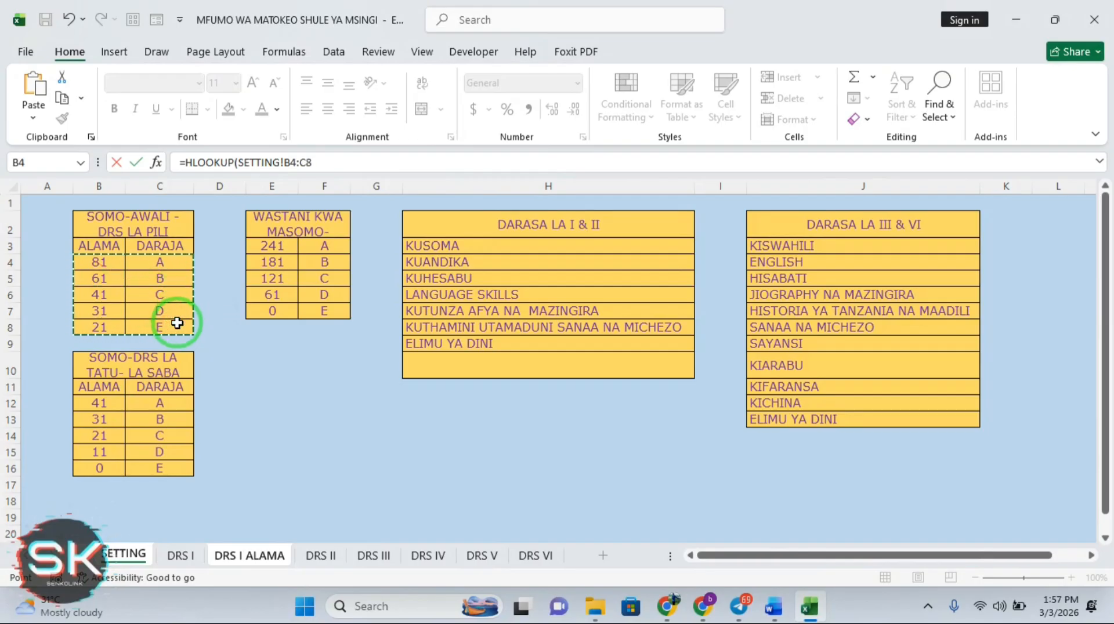
key(F4)
text(,2,)
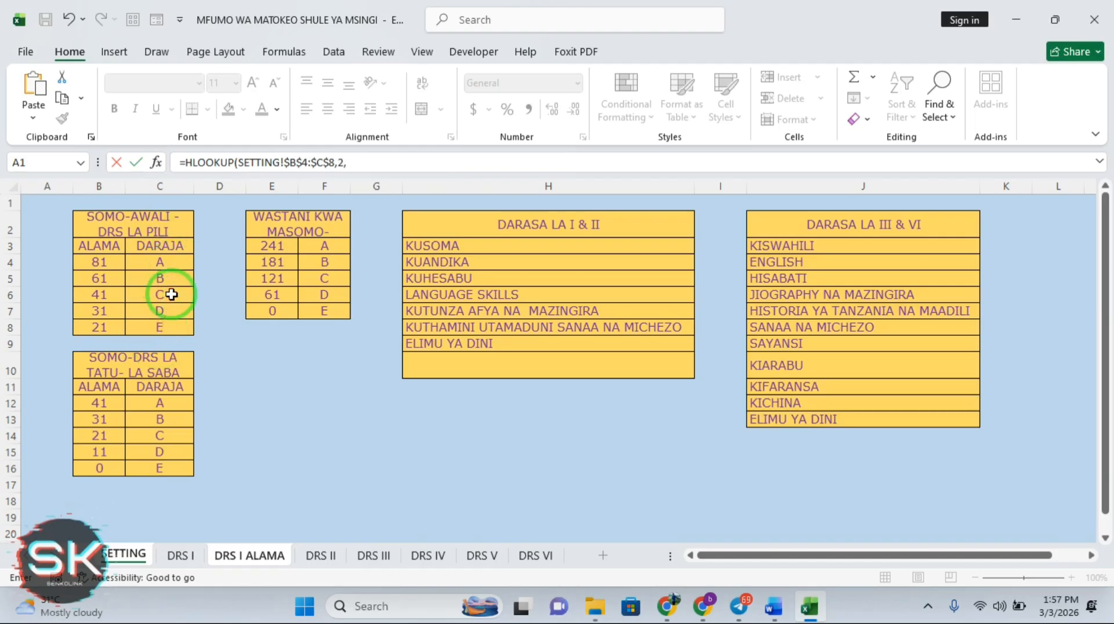
text(TR)
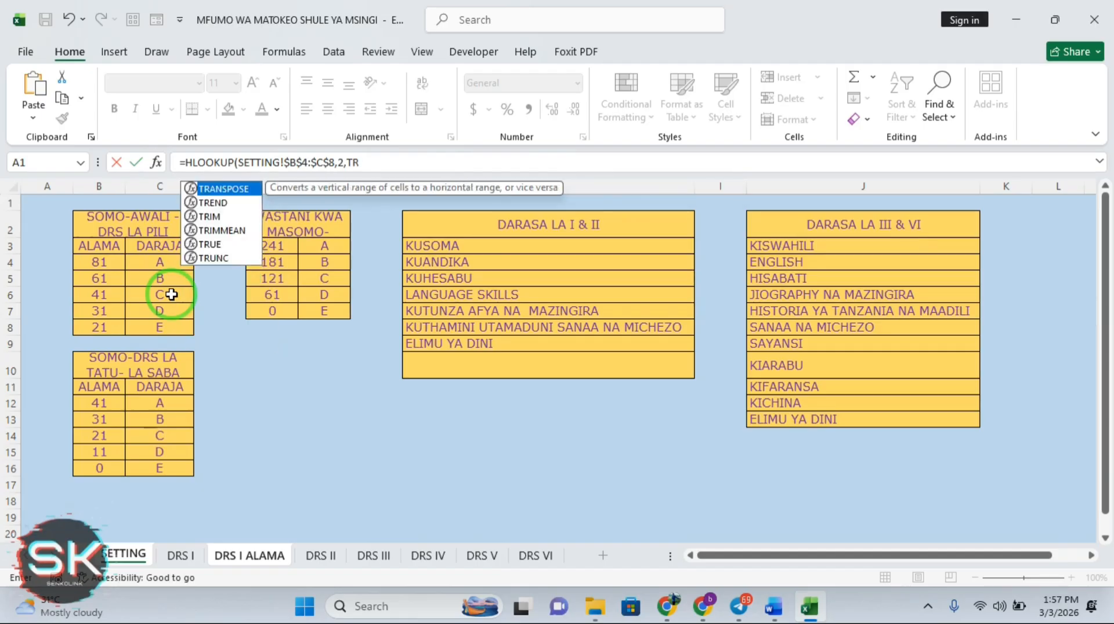
text(U)
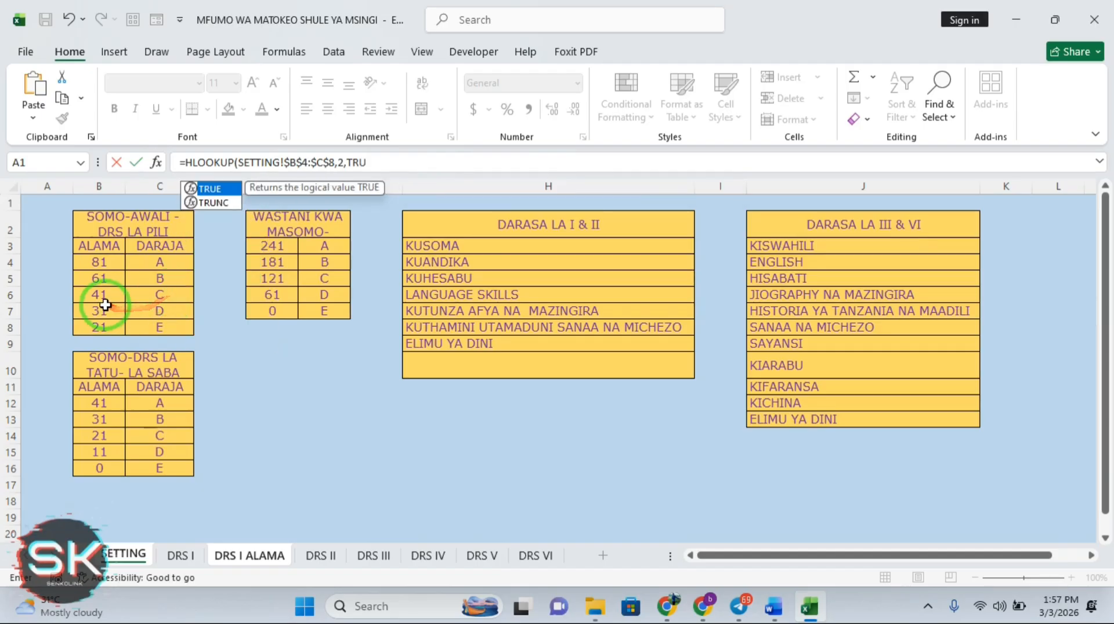
double_click(215, 188)
key(Return)
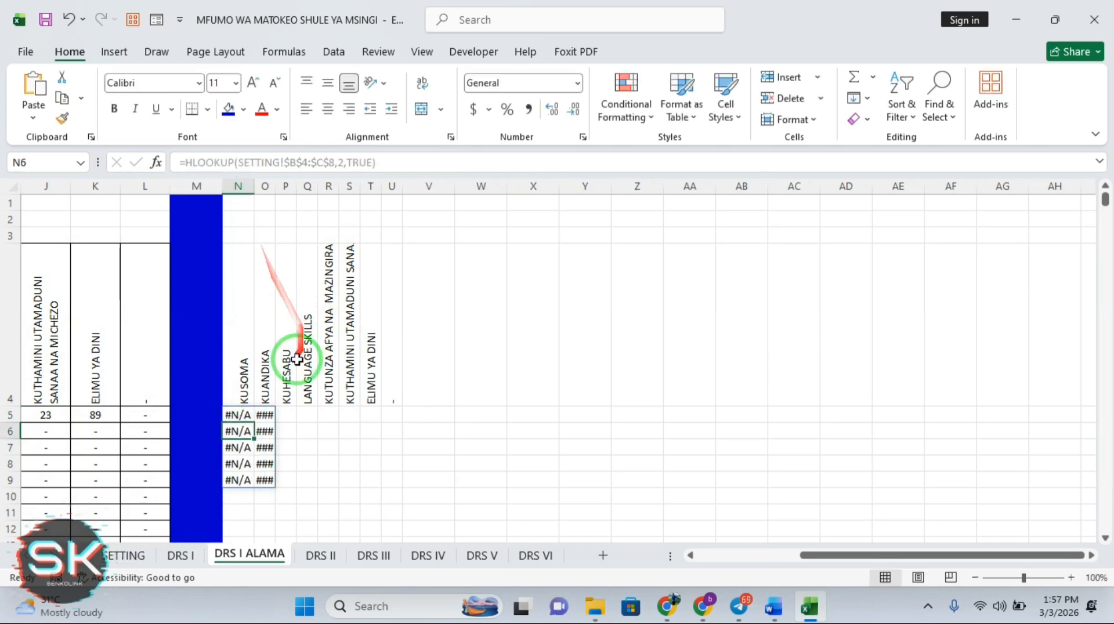
Check the #N/A results in N5 and O5, then clear N5:O10
click(239, 414)
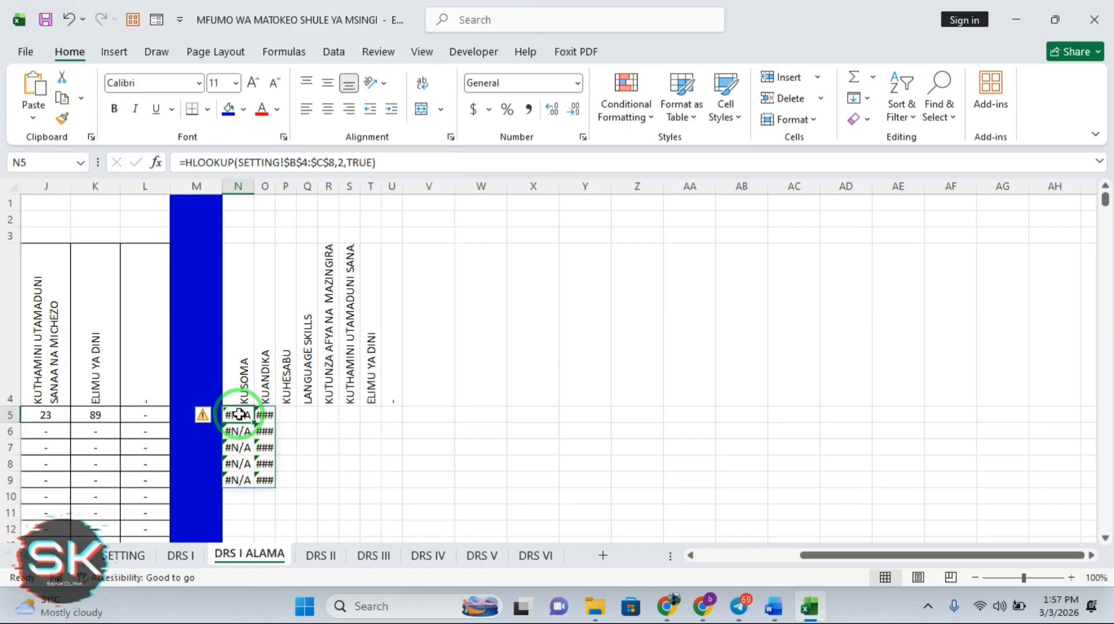
click(263, 414)
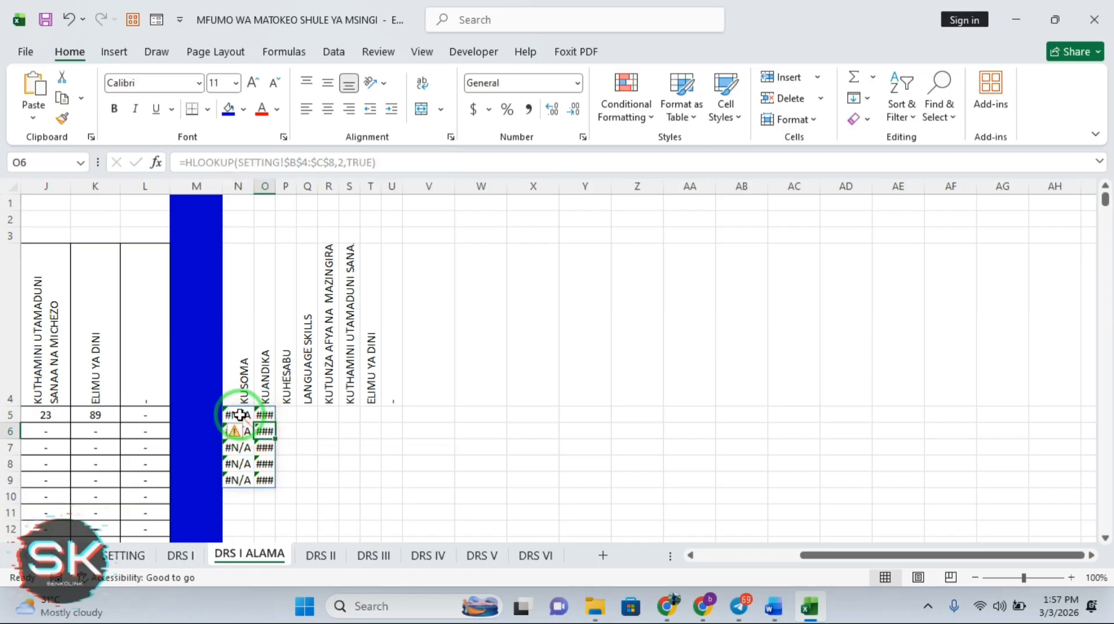
click(236, 412)
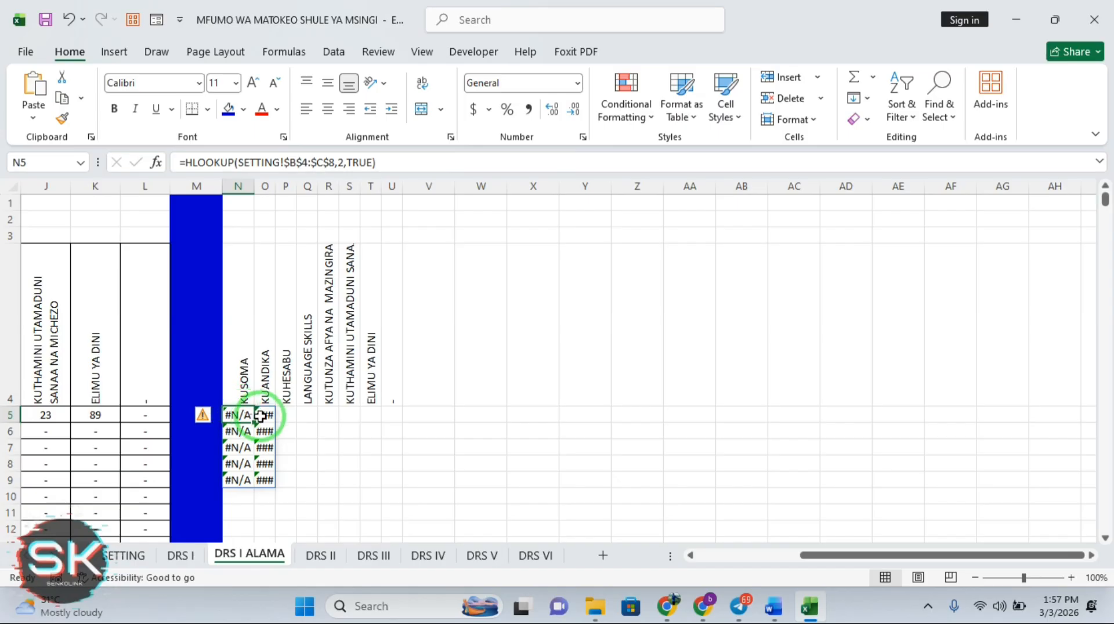
click(263, 414)
click(236, 419)
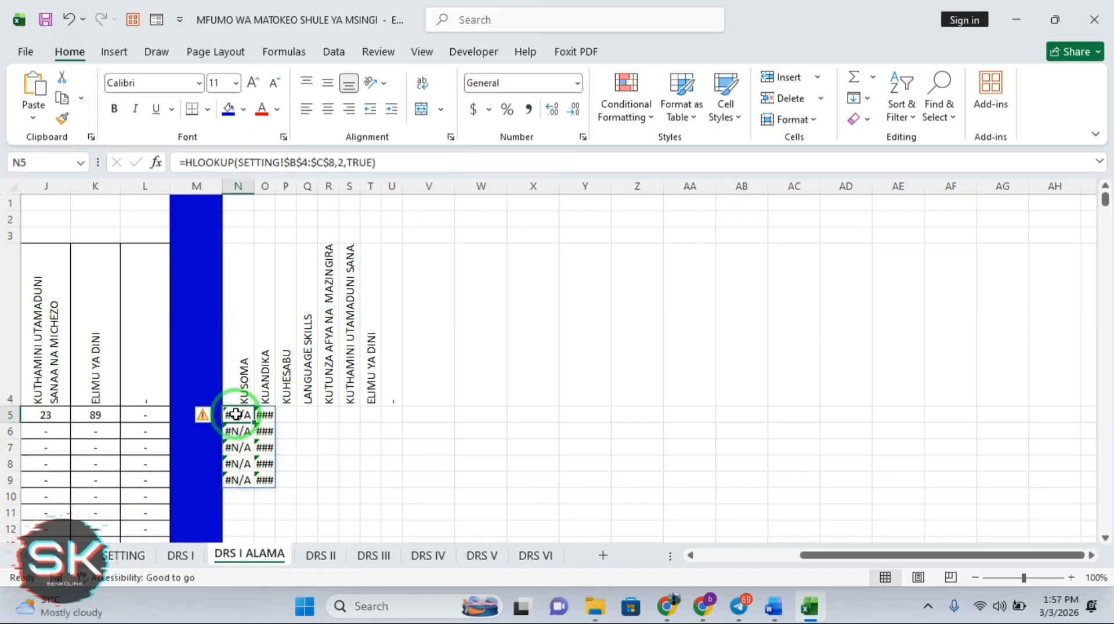
drag(235, 414, 272, 492)
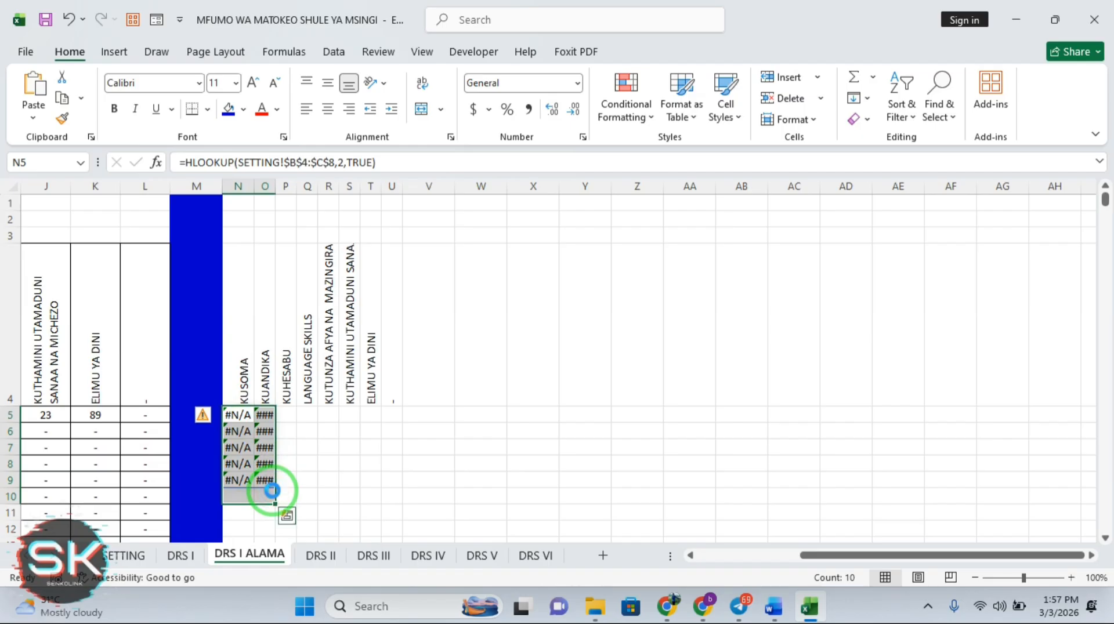
key(Delete)
click(236, 419)
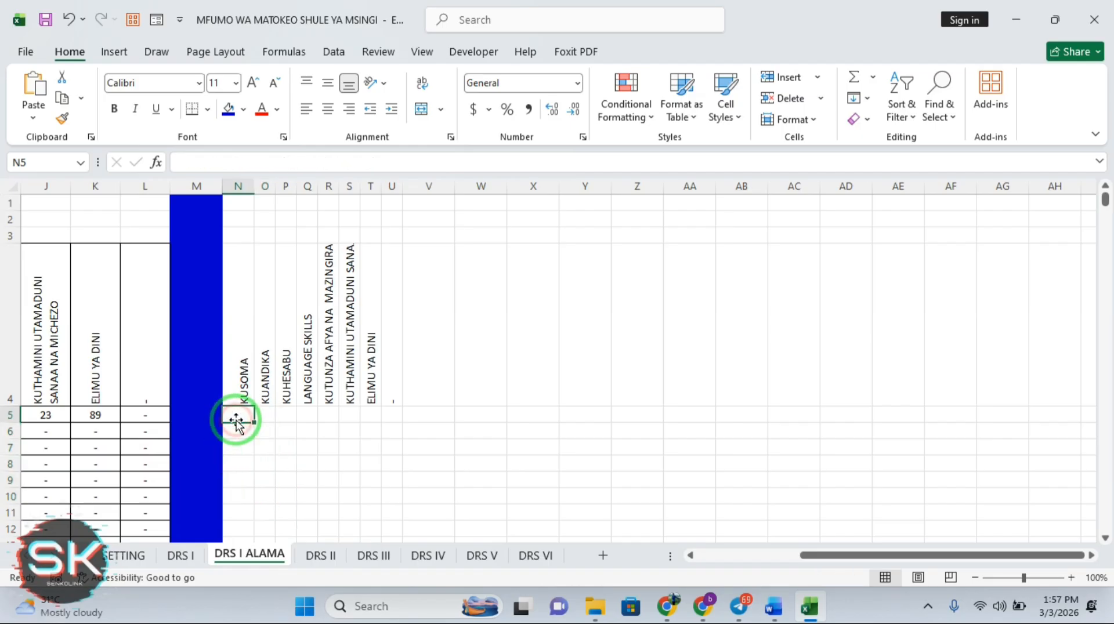
text(=)
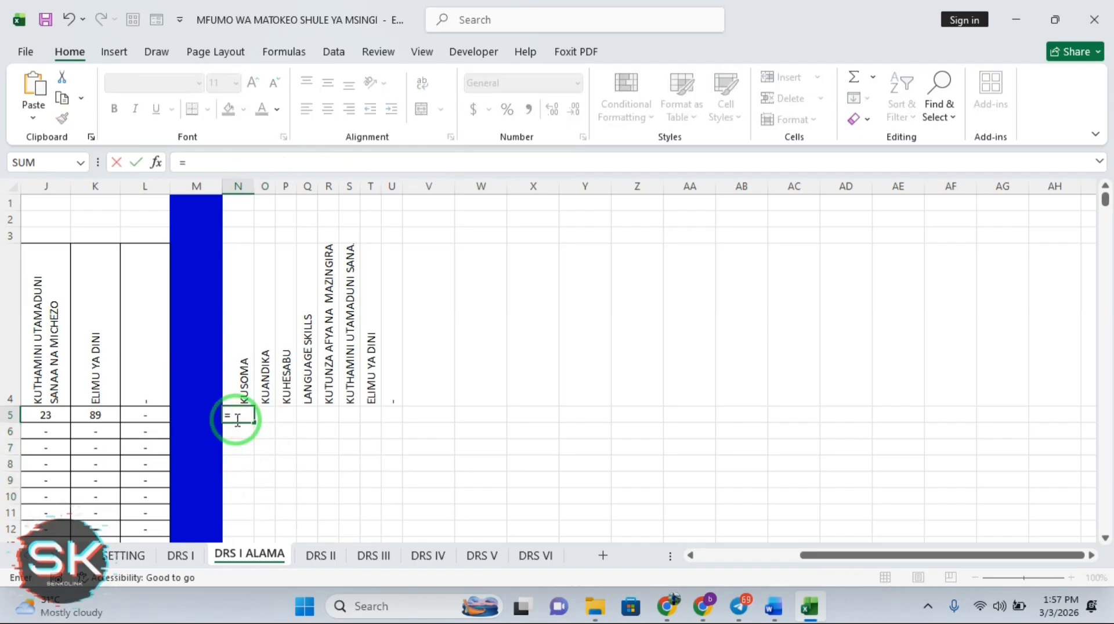
click(209, 160)
text(HL)
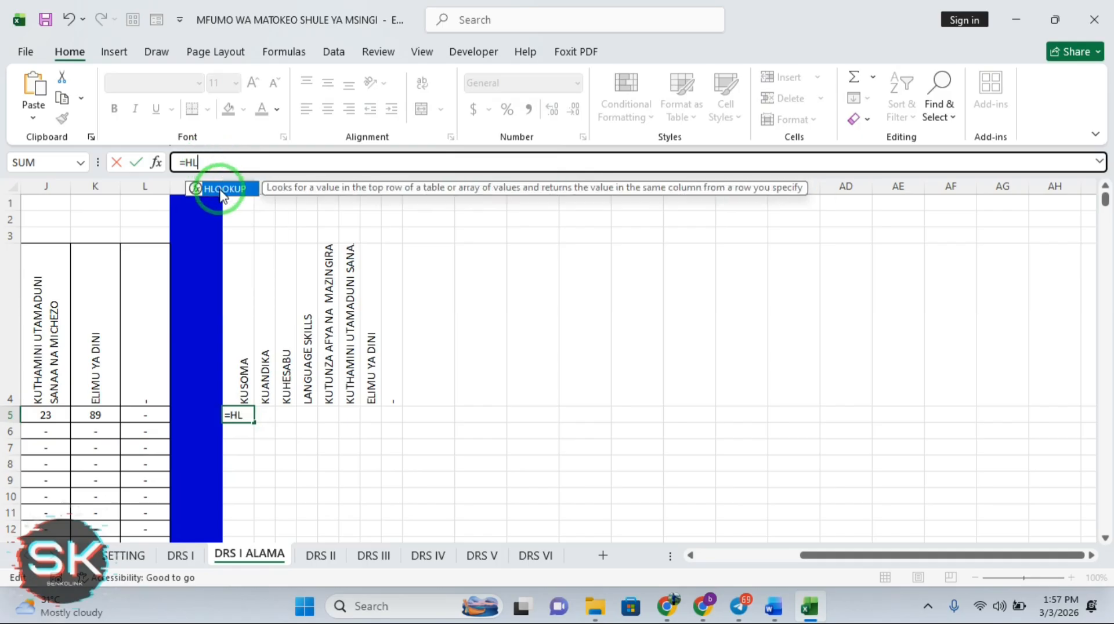
key(BackSpace)
key(BackSpace)
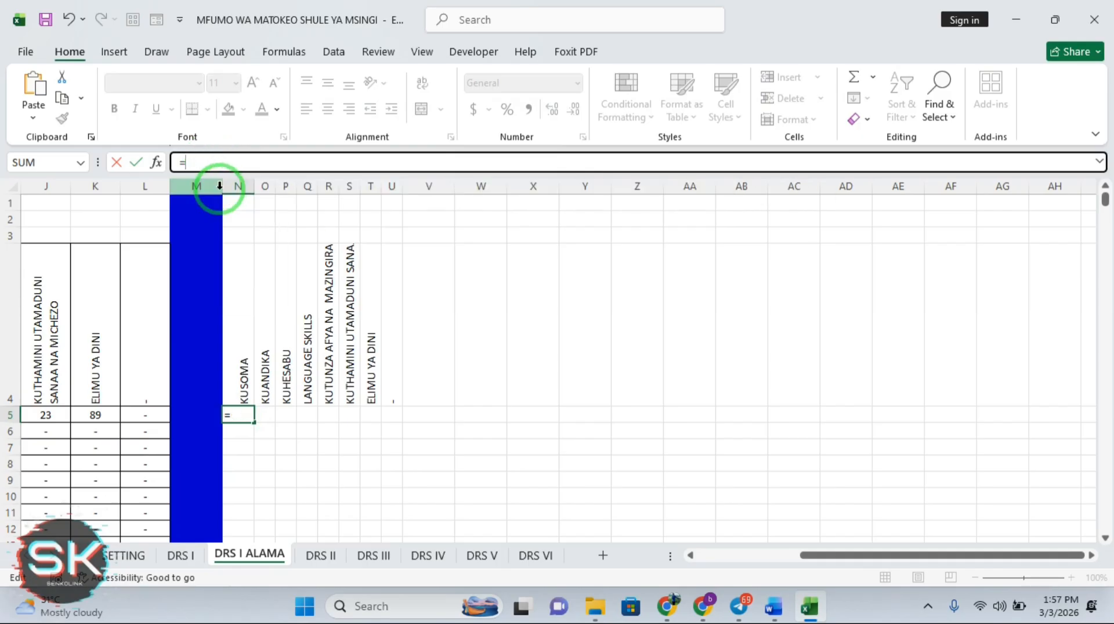
text(V)
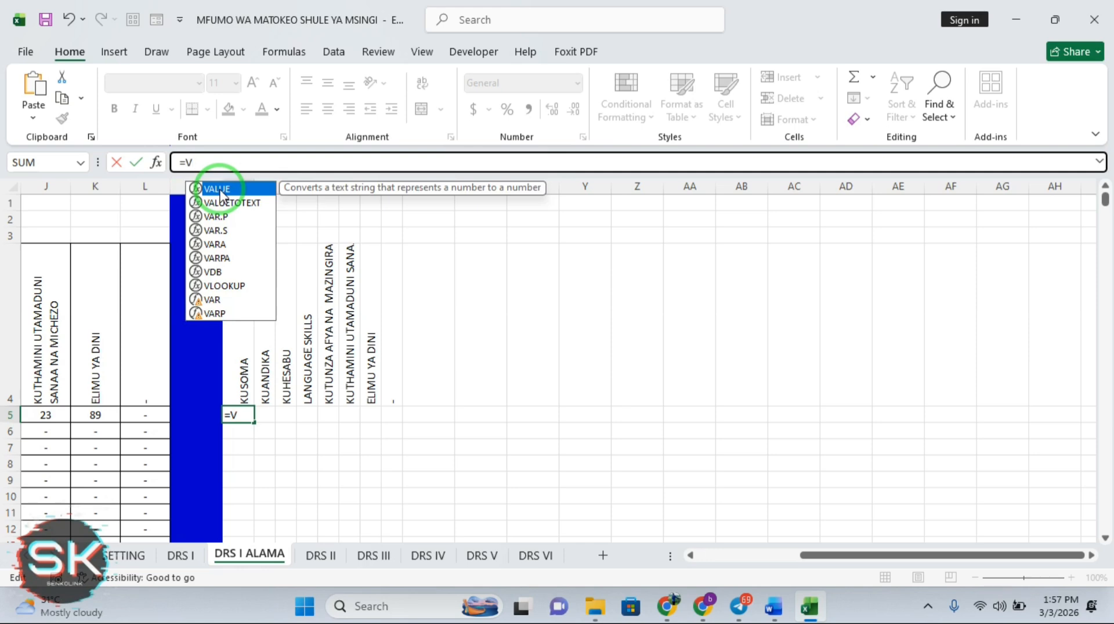
text(L)
double_click(222, 189)
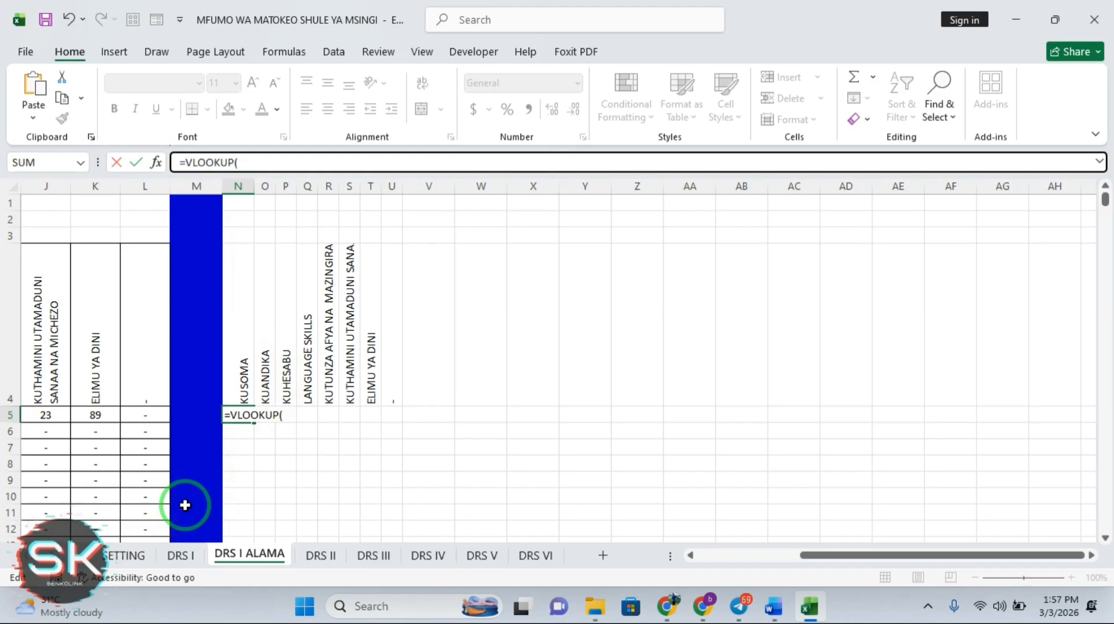
key(BackSpace)
key(BackSpace)
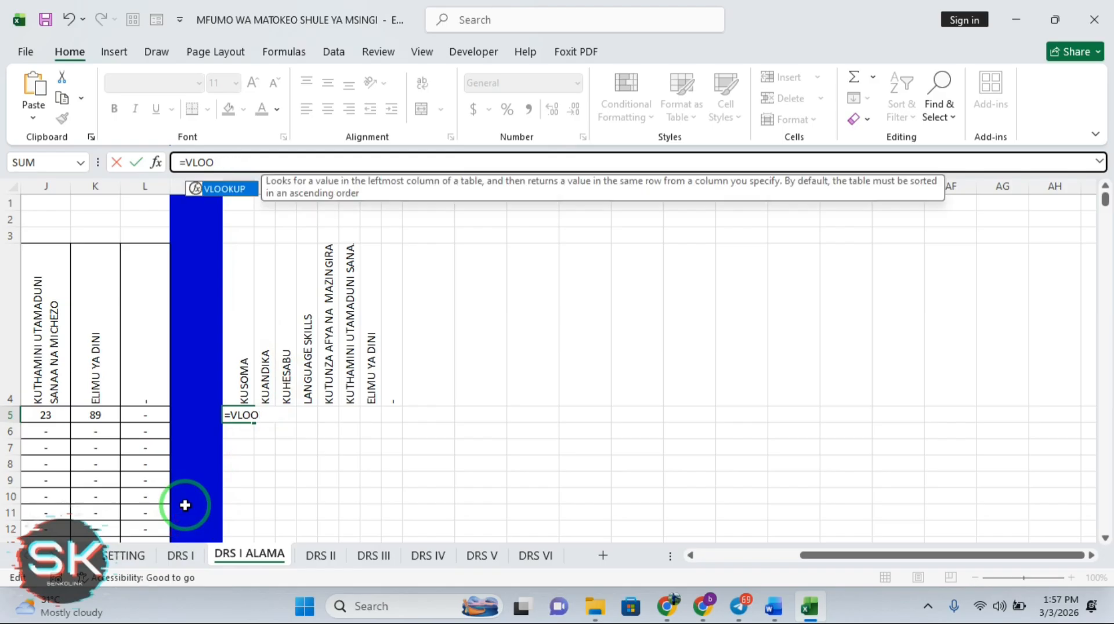
key(BackSpace)
key(BackSpace)
key(BackSpace)
key(BackSpace)
key(BackSpace)
key(Escape)
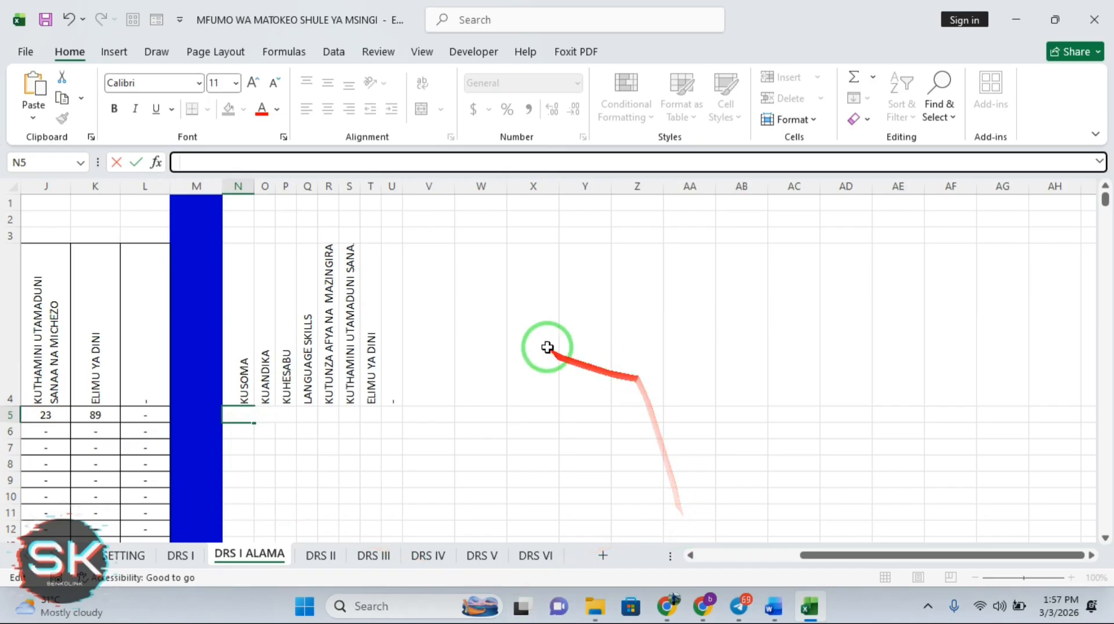
Enter =VLOOKUP(SETTING!$B$4:$C$8,2,TRUE) in N5, which returns #N/A
click(123, 566)
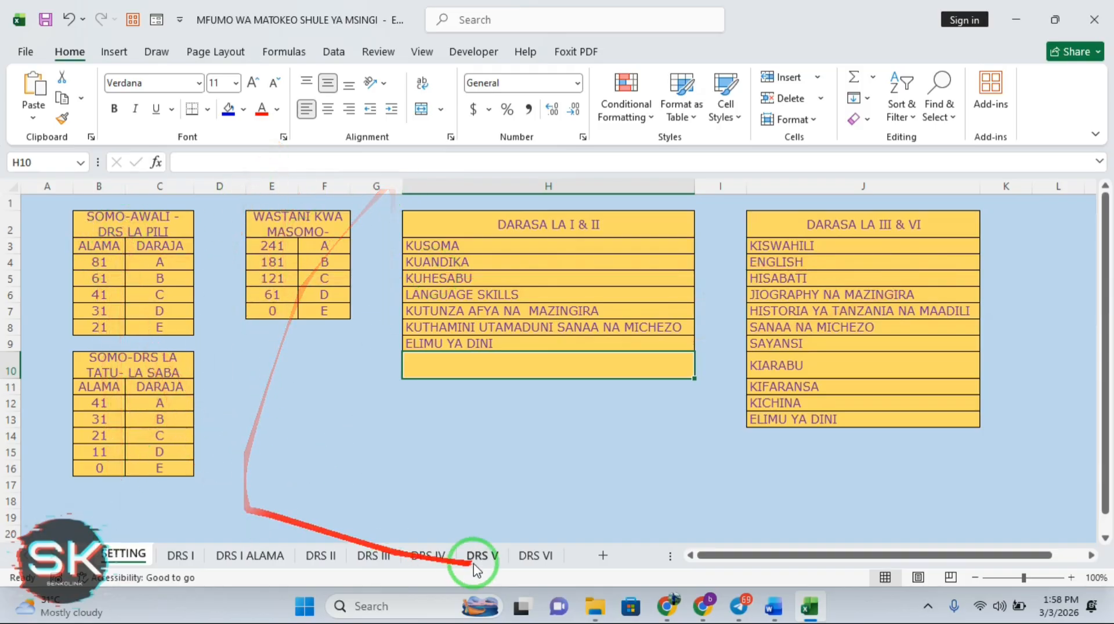
click(229, 561)
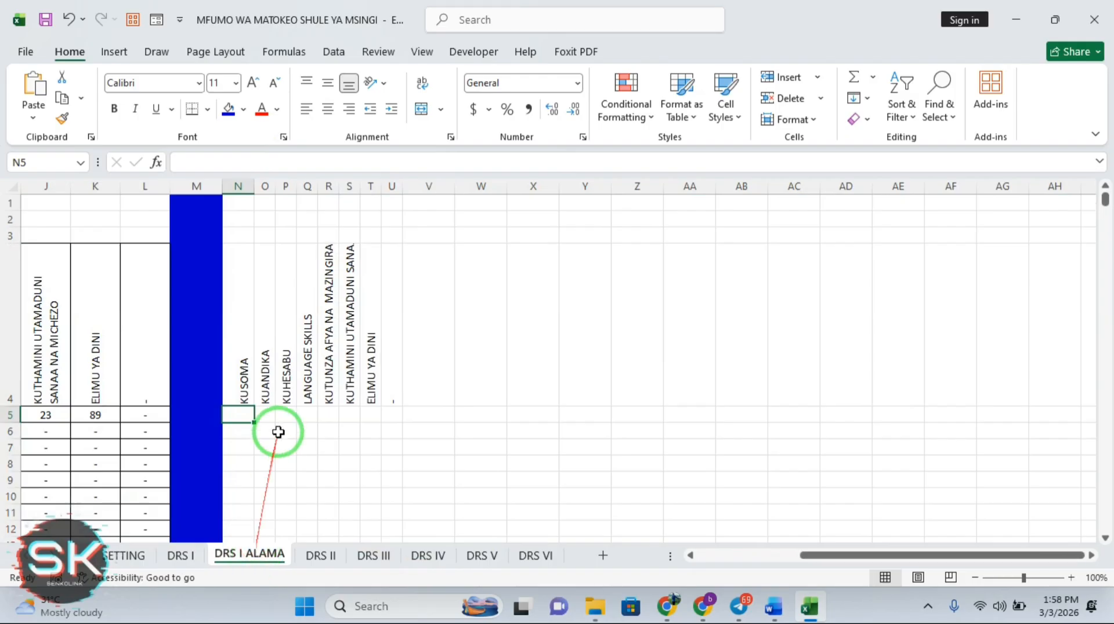
click(202, 166)
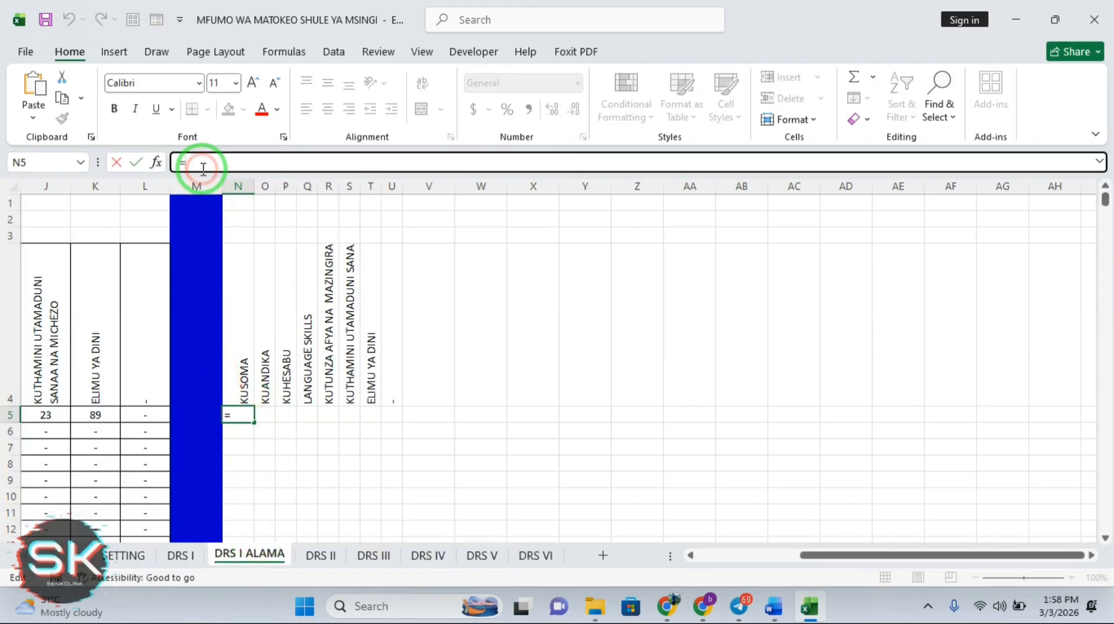
text(=B)
key(BackSpace)
text(VL)
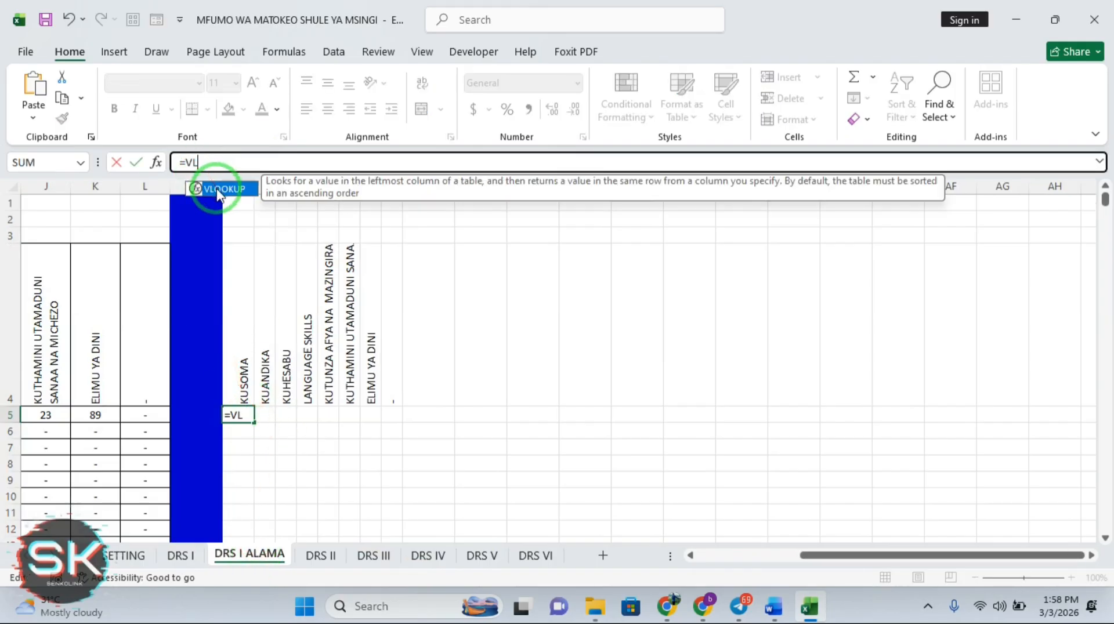
double_click(217, 189)
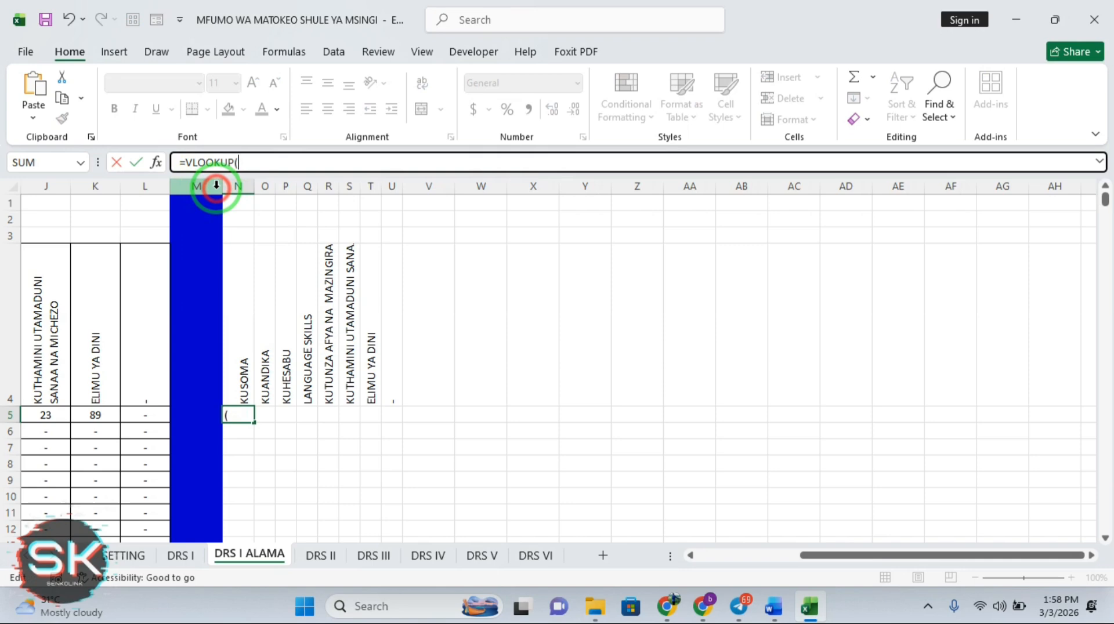
click(125, 557)
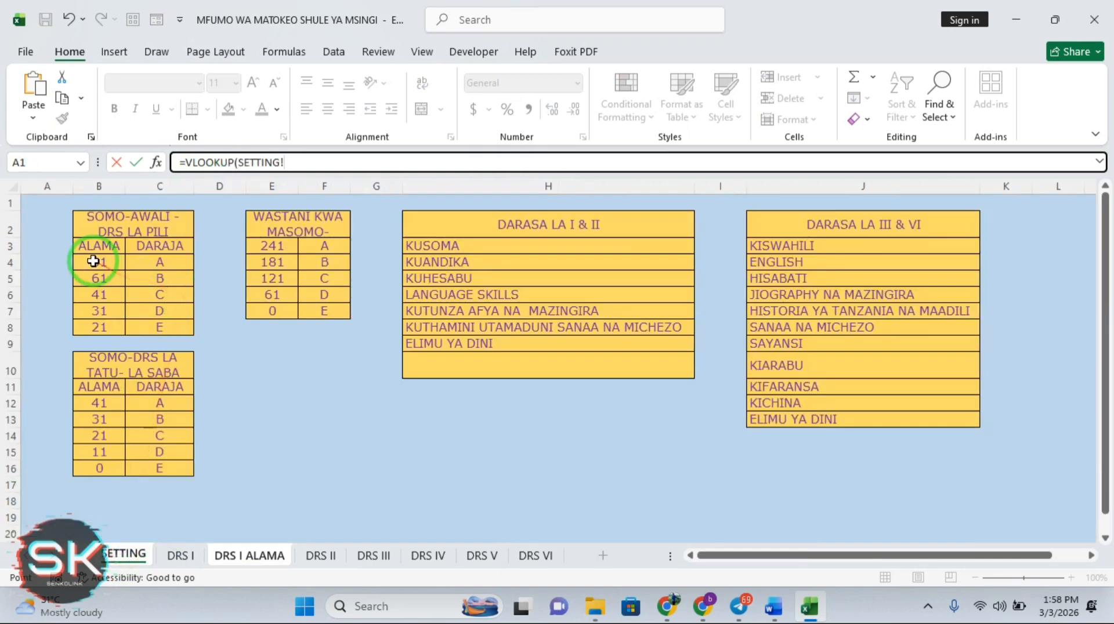
drag(93, 261, 162, 324)
key(F4)
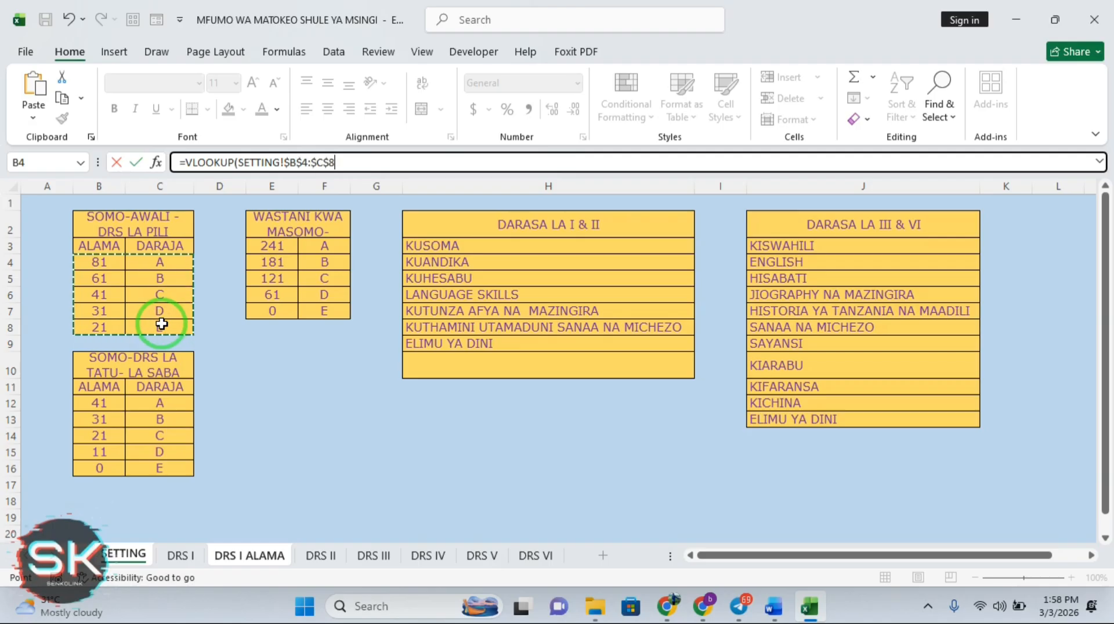
text(,)
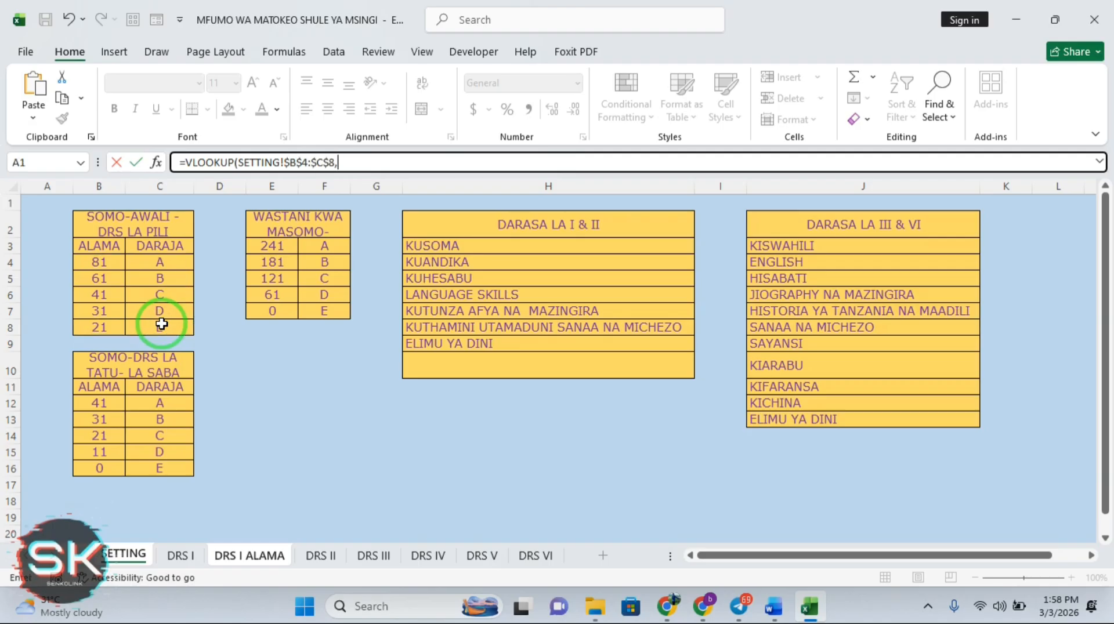
text(2,T)
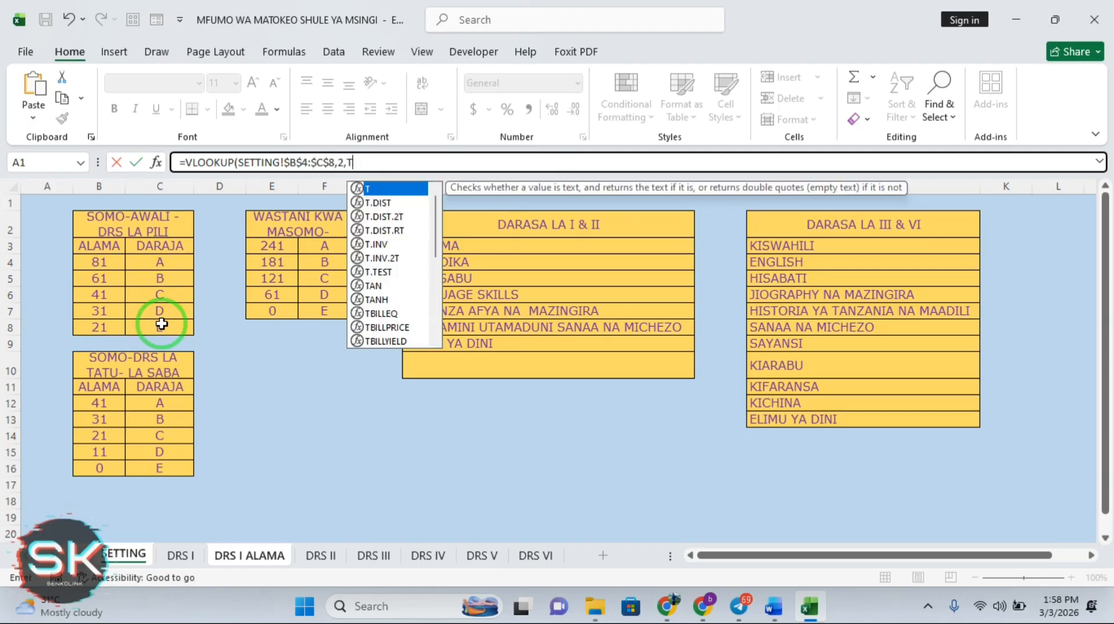
text(RUE)
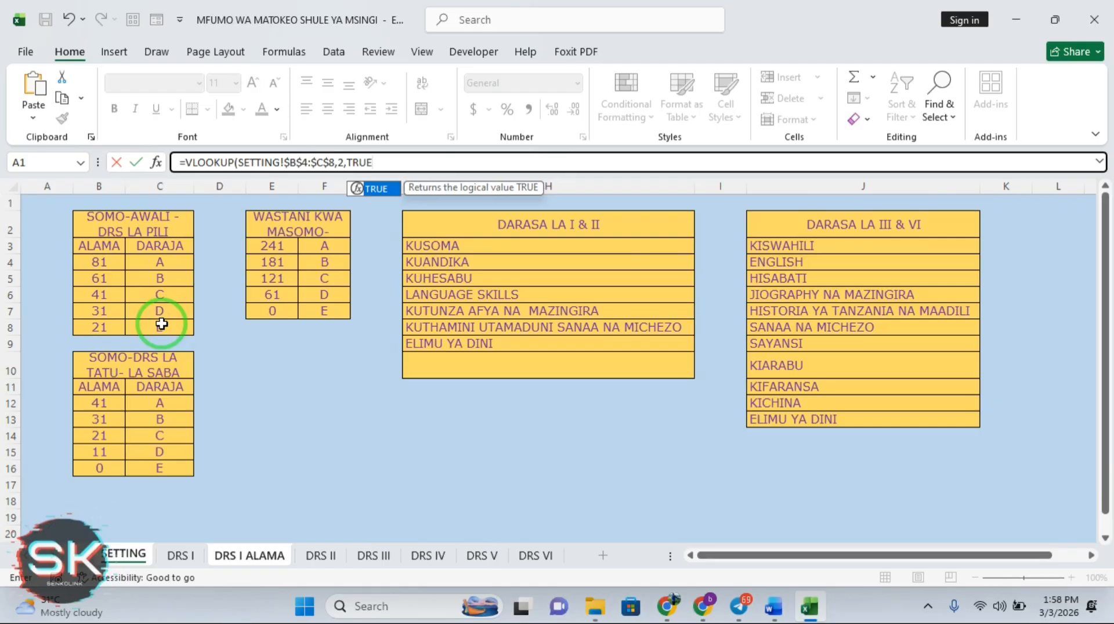
double_click(380, 193)
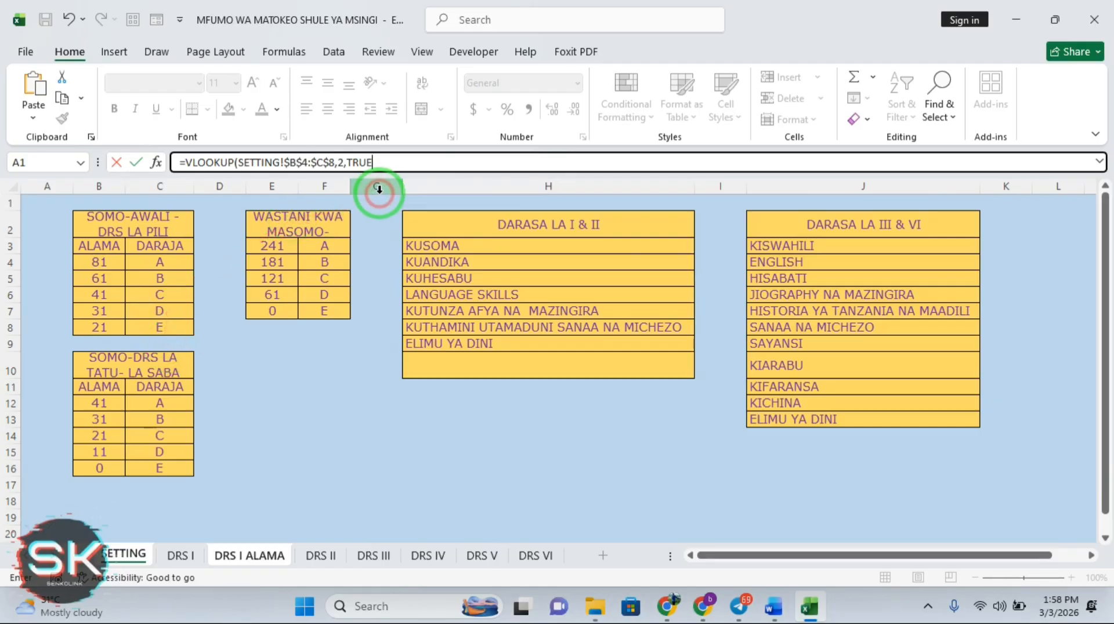
key(Return)
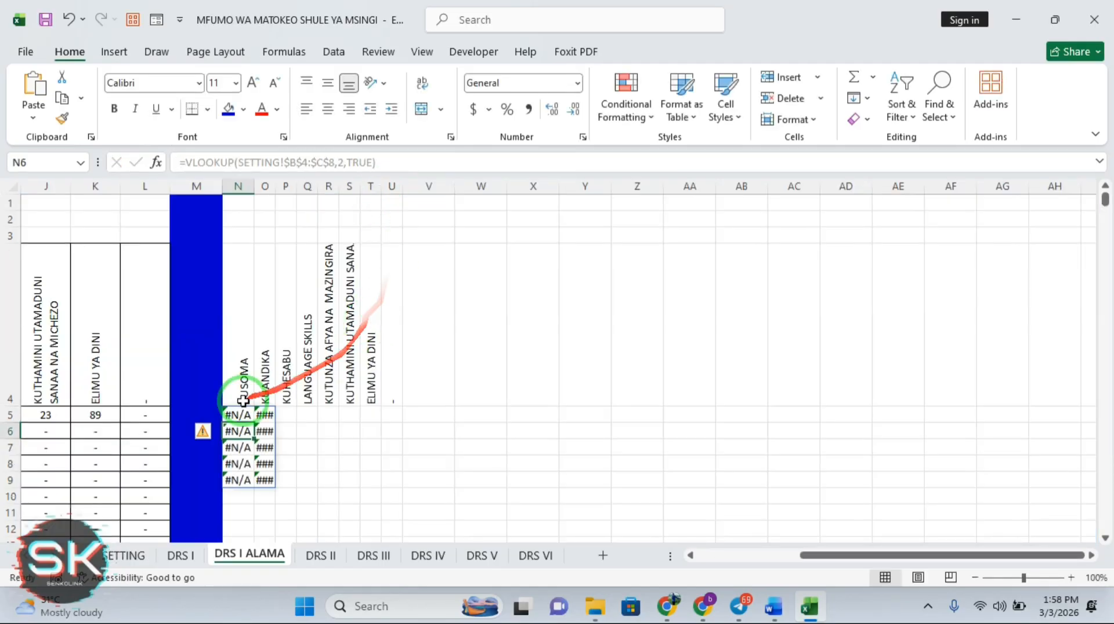
Switch N5's VLOOKUP match to FALSE, then undo twice to remove the fill and formula
click(241, 416)
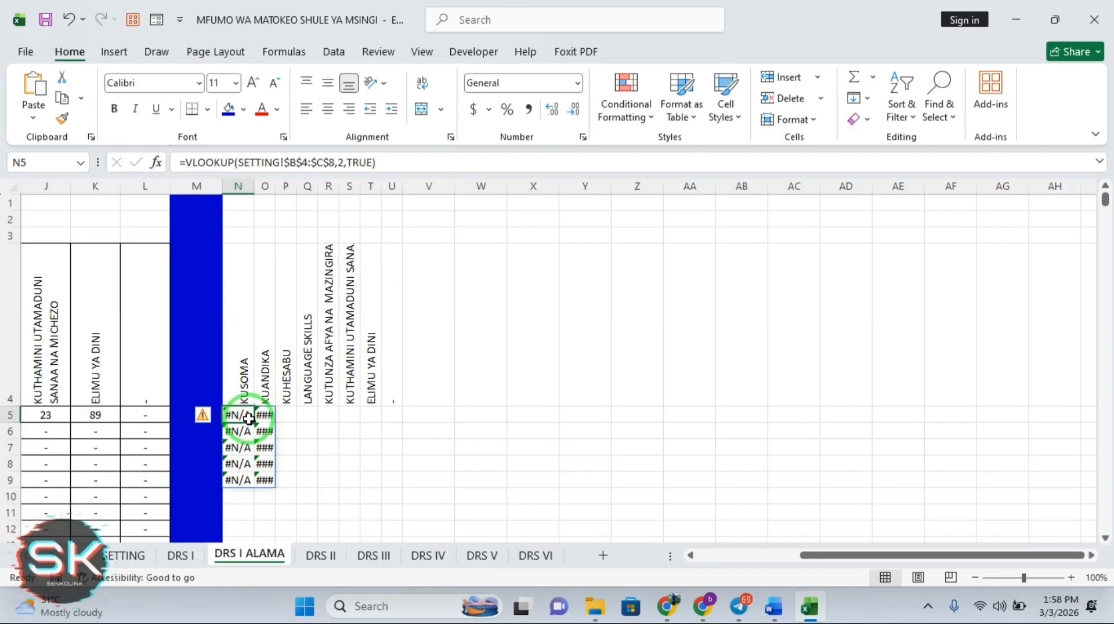
click(372, 163)
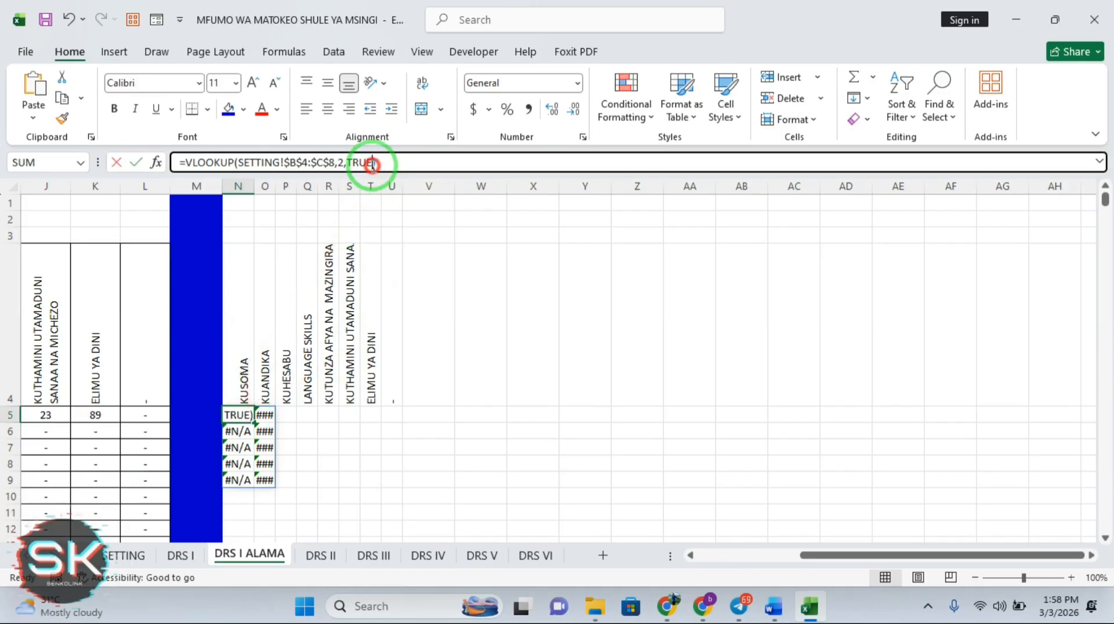
key(BackSpace)
key(BackSpace)
key(BackSpace)
key(BackSpace)
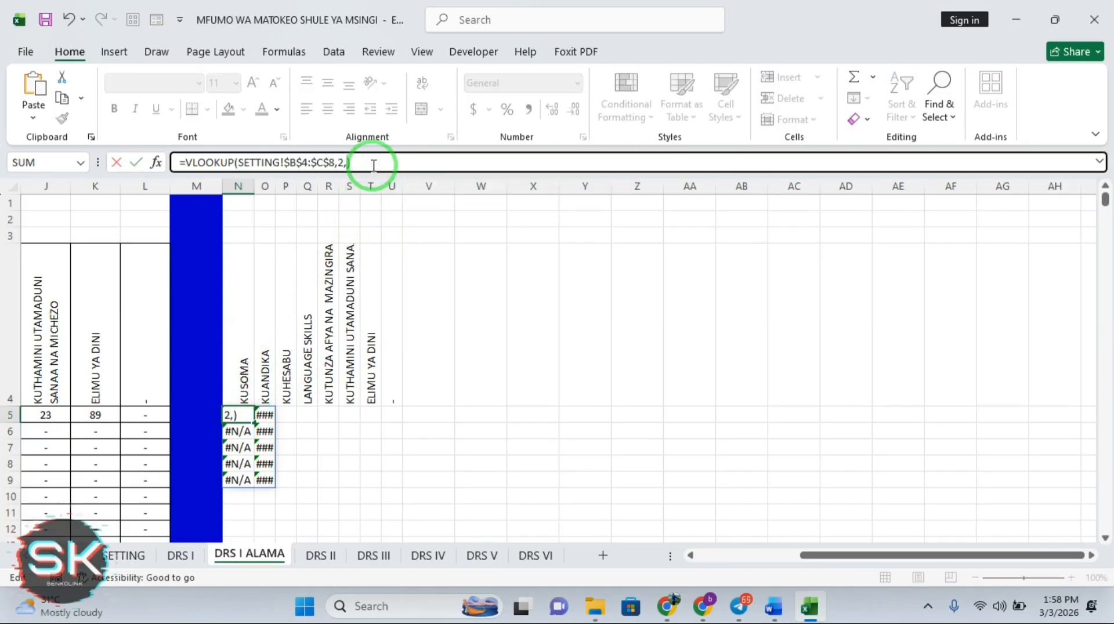
text(FA)
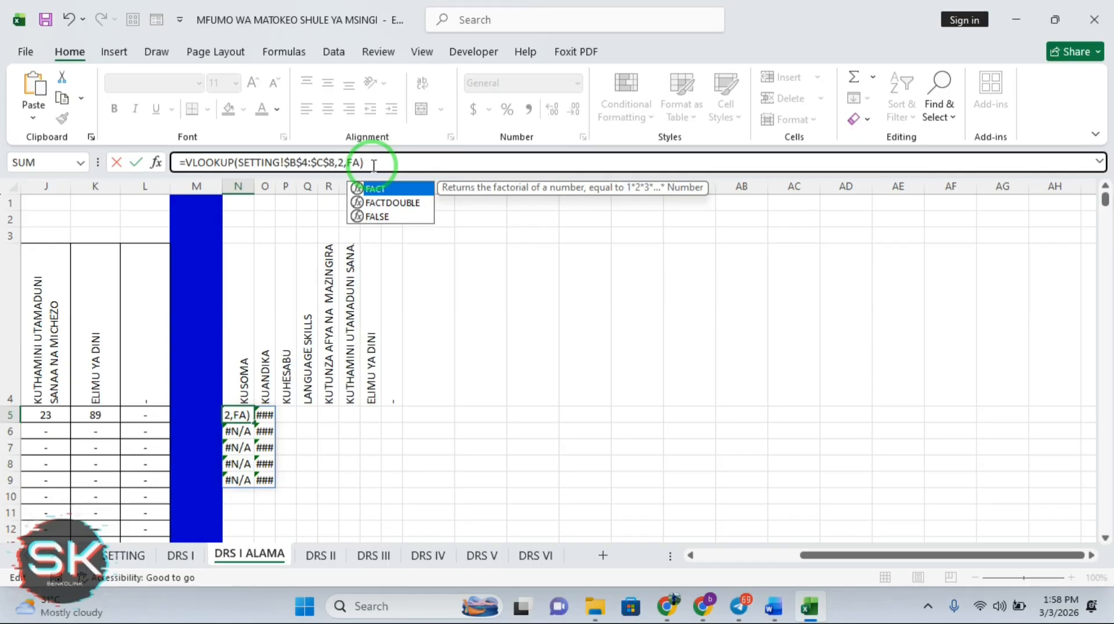
double_click(386, 214)
key(Return)
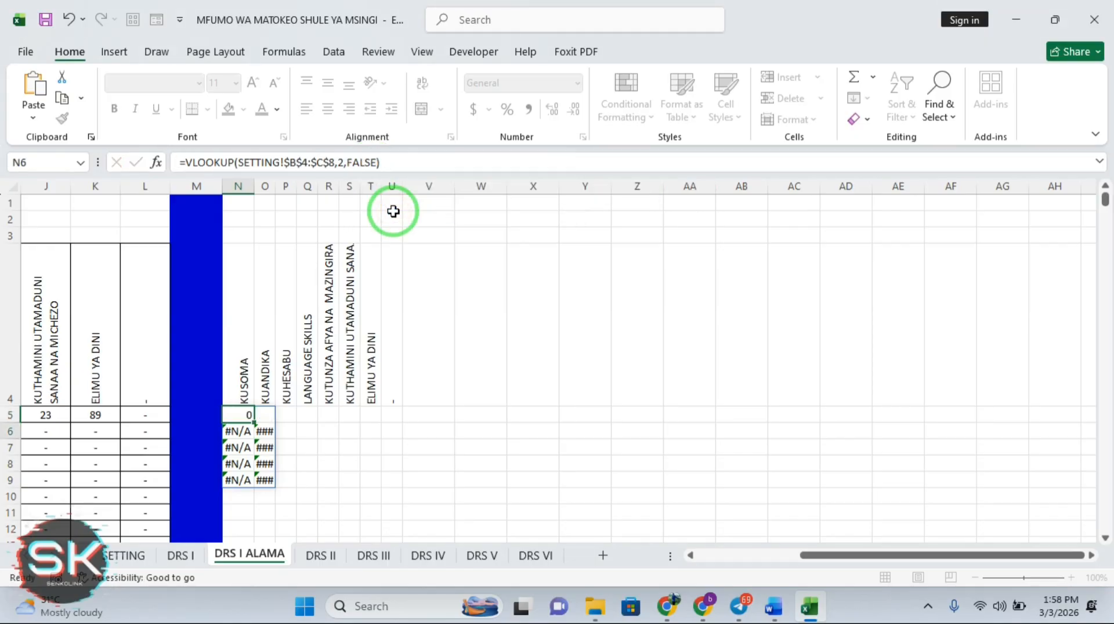
click(237, 414)
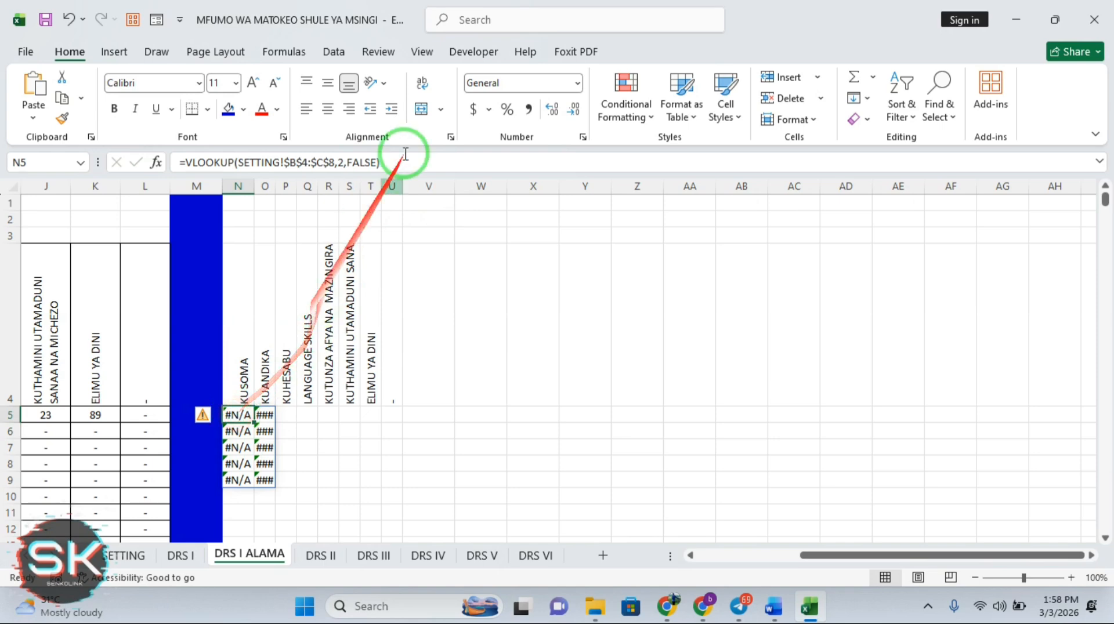
click(70, 19)
click(70, 19)
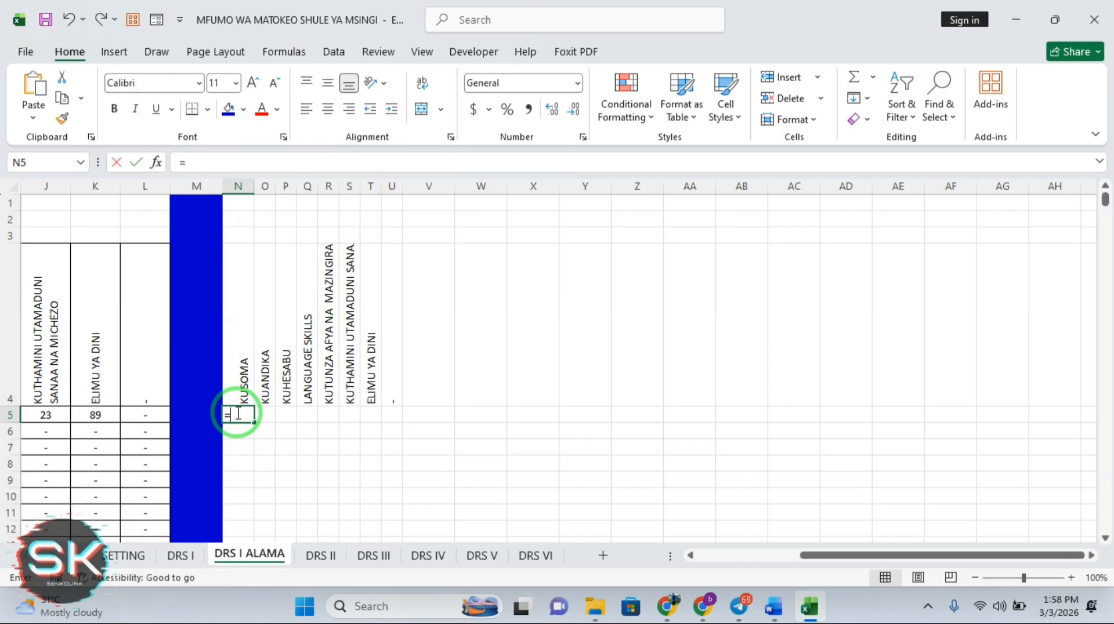
Build =VLOOKUP(E5,SETTING!$B$4:$C$8,2,TRUE) in N5 to return the KUSOMA grade
text(L)
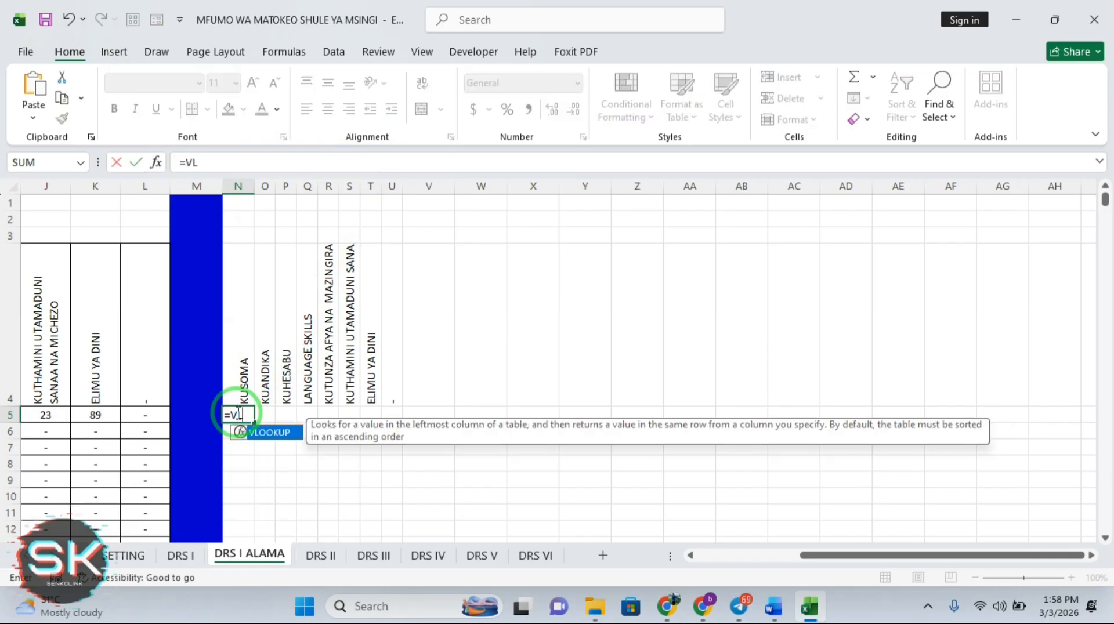
double_click(264, 432)
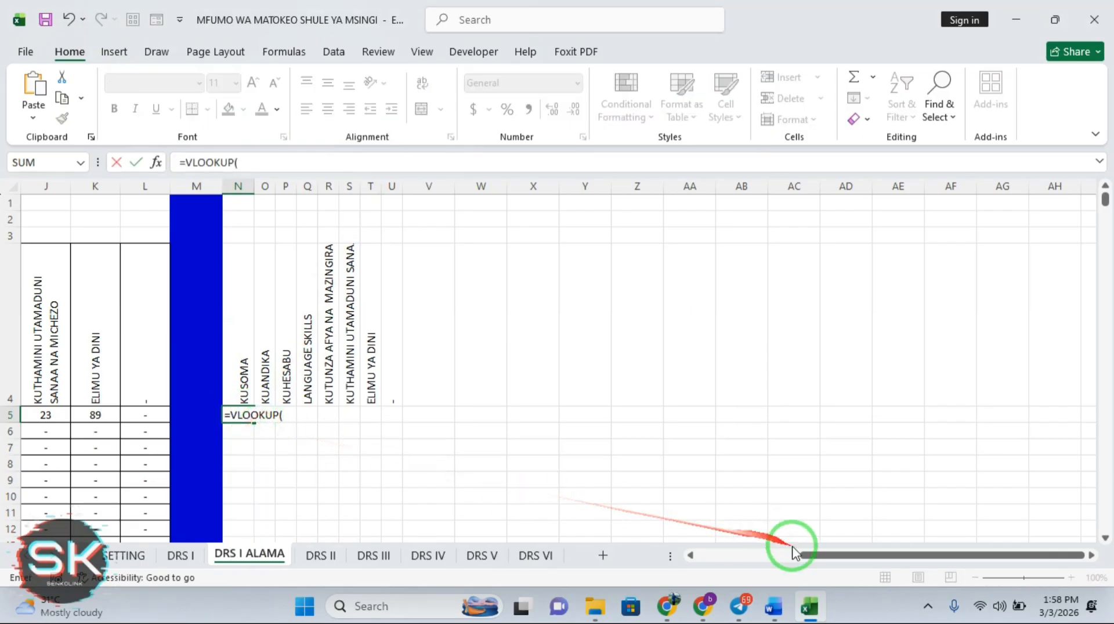
drag(802, 555, 805, 557)
drag(736, 559, 704, 548)
click(369, 415)
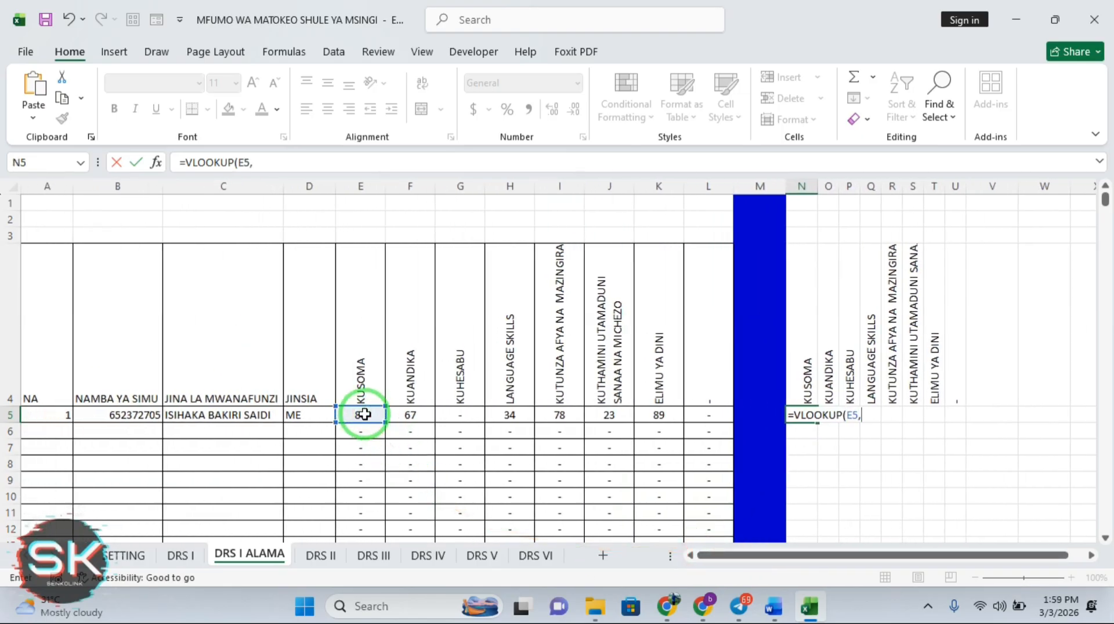
click(129, 556)
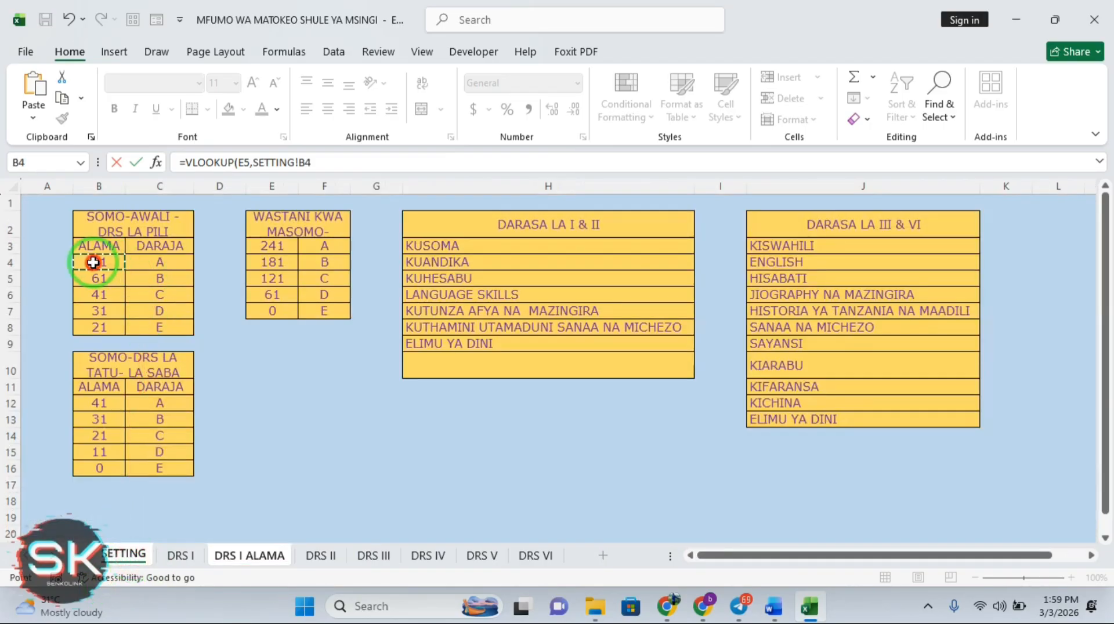
drag(93, 262, 170, 333)
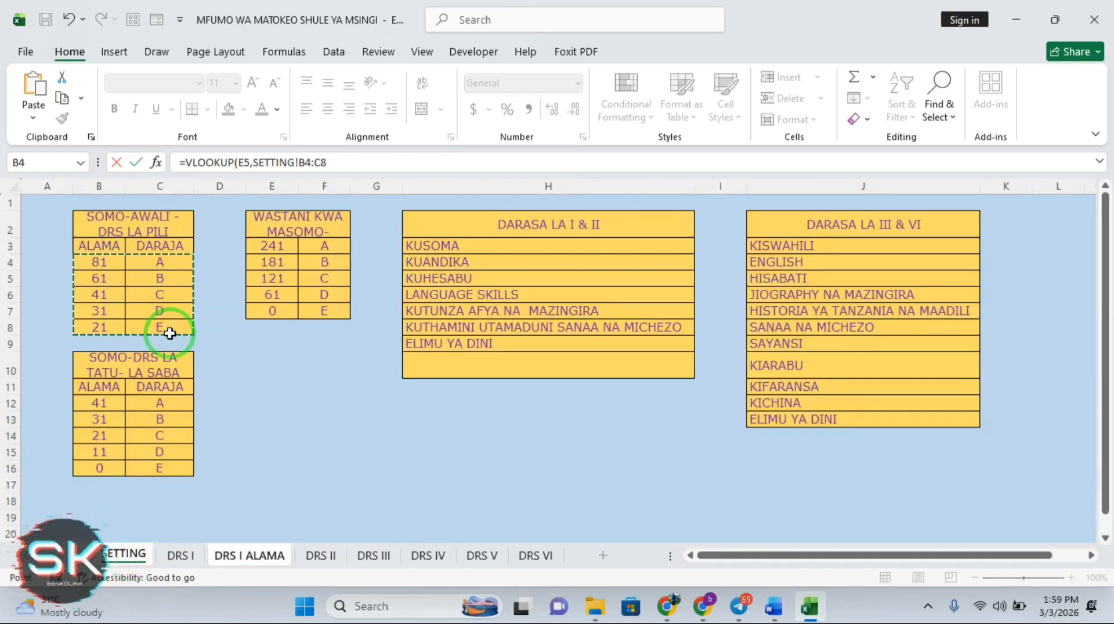
key(F4)
text(,)
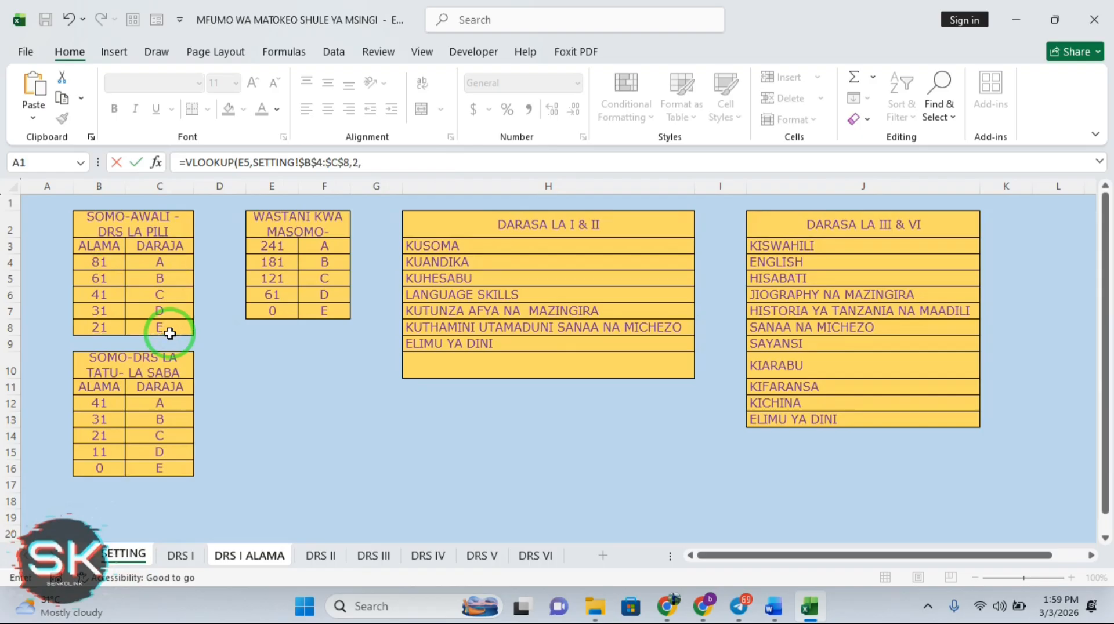
text(2,)
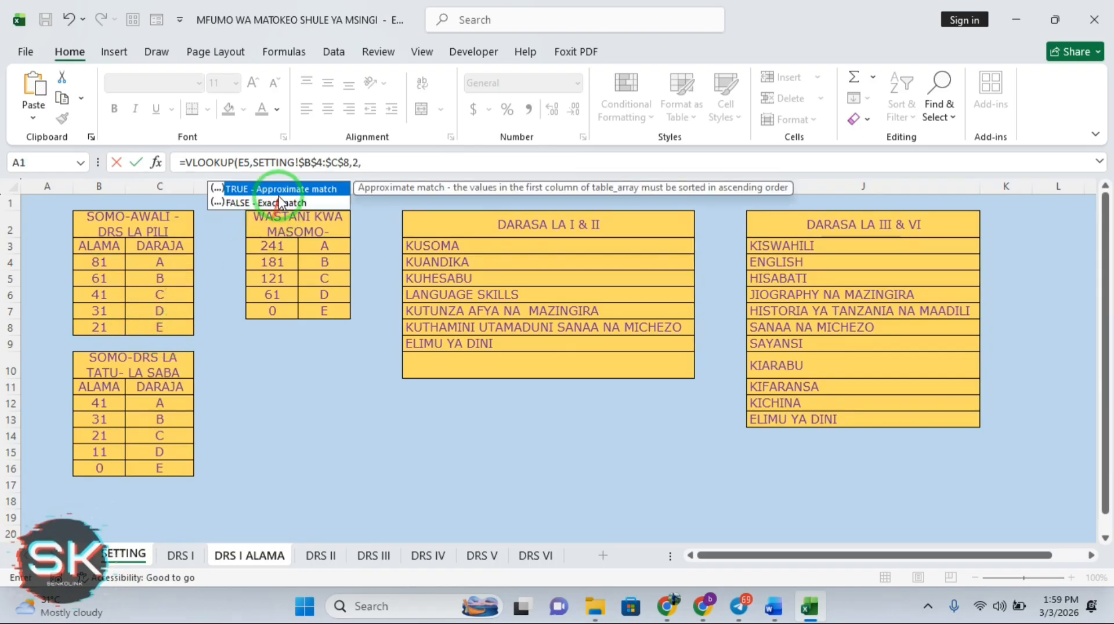
double_click(270, 189)
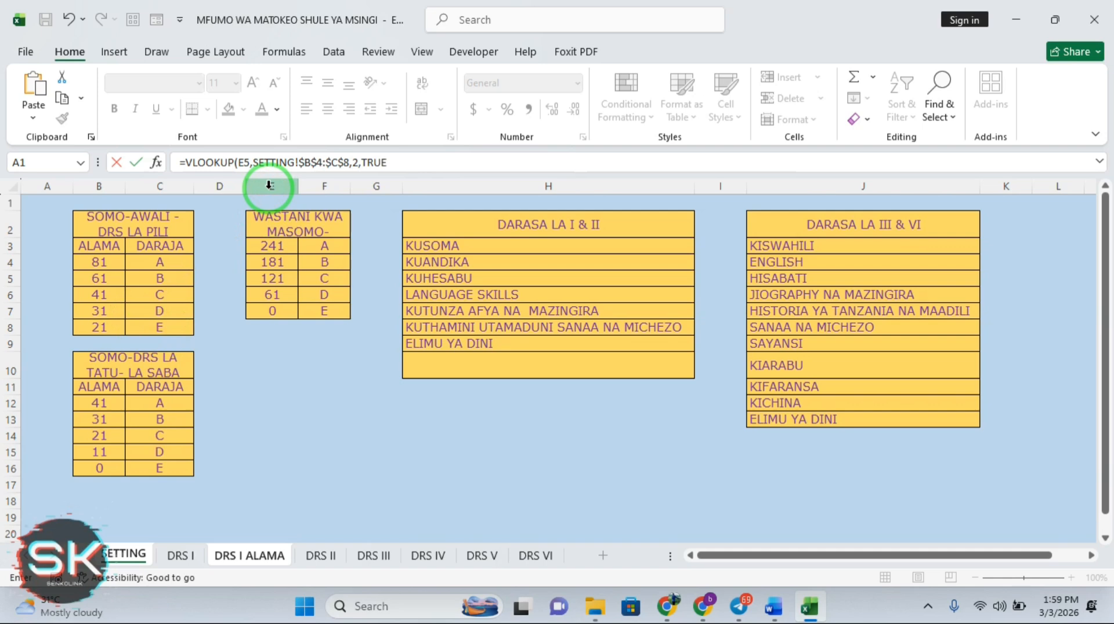
key(Return)
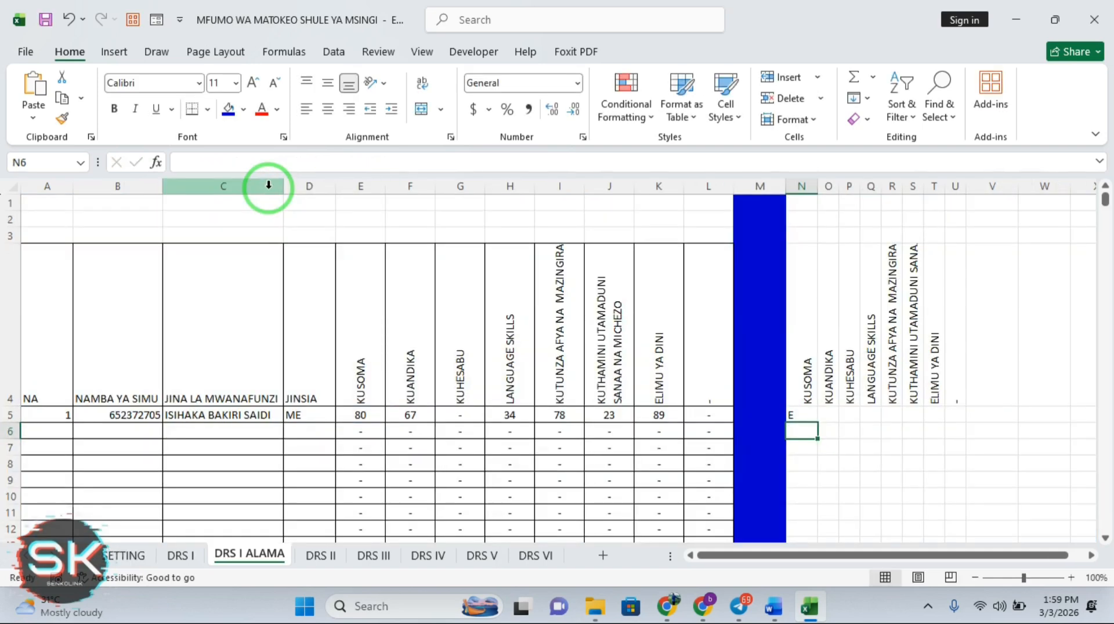
Change the match argument of N5's VLOOKUP from TRUE to FALSE
click(795, 410)
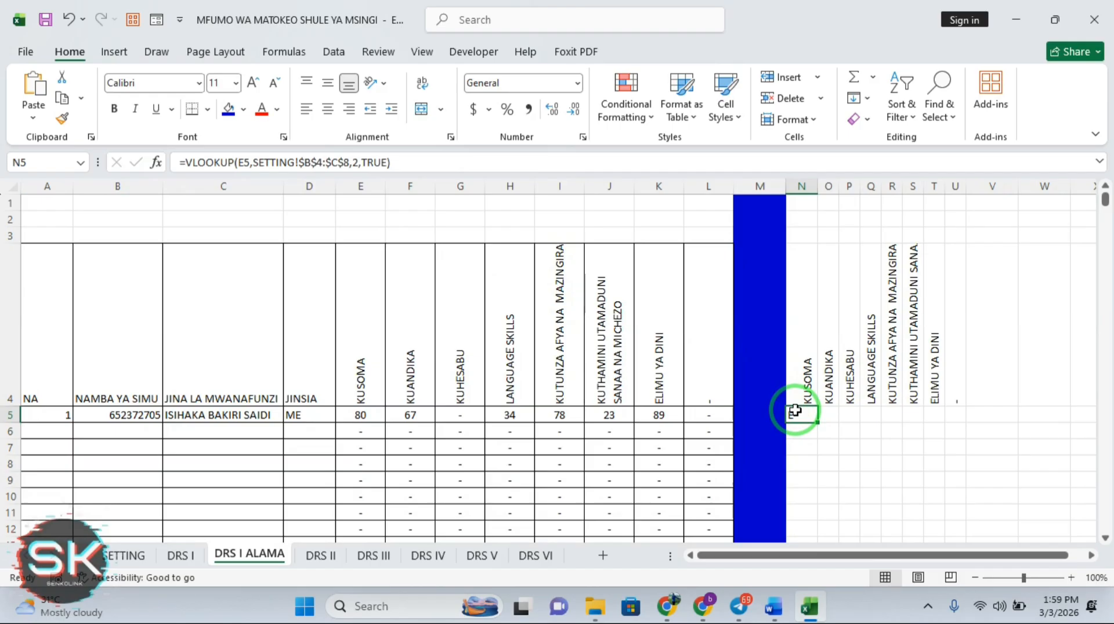
click(389, 163)
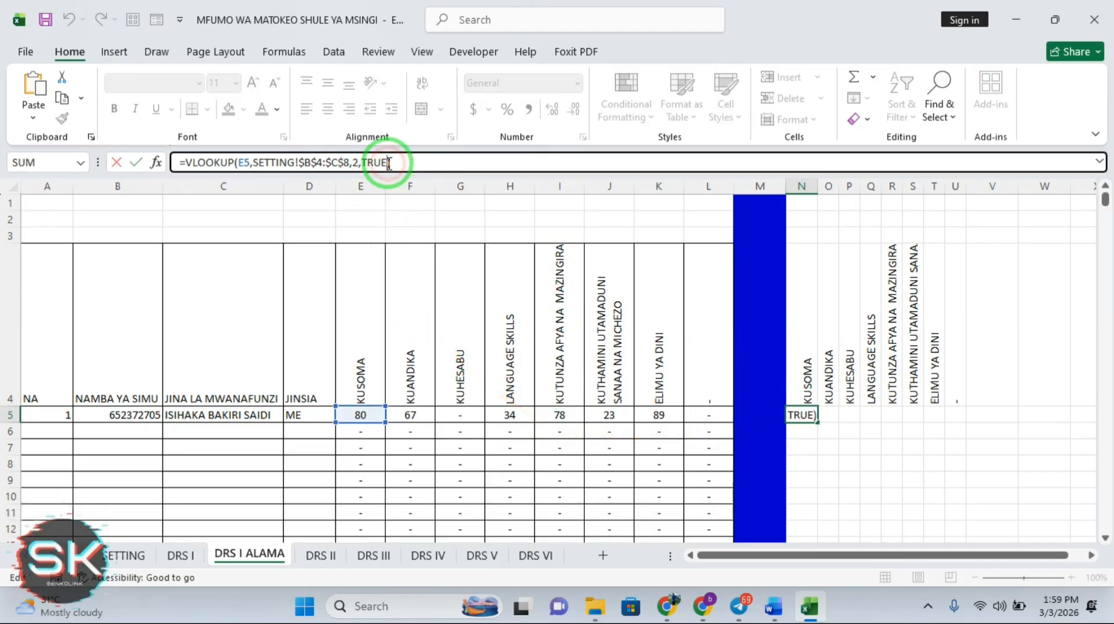
key(BackSpace)
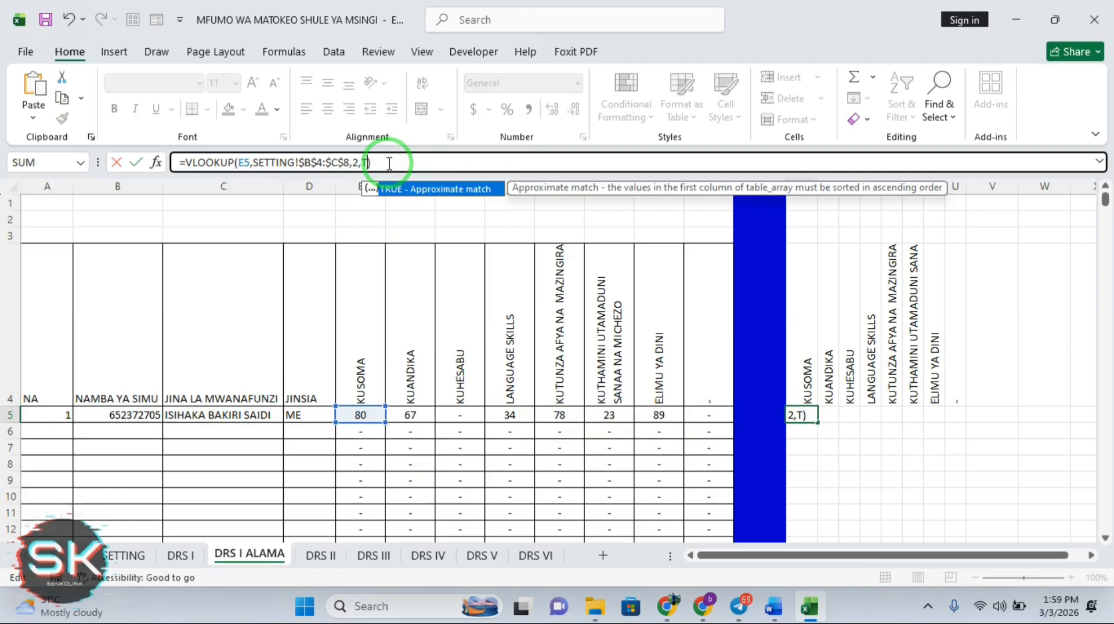
key(BackSpace)
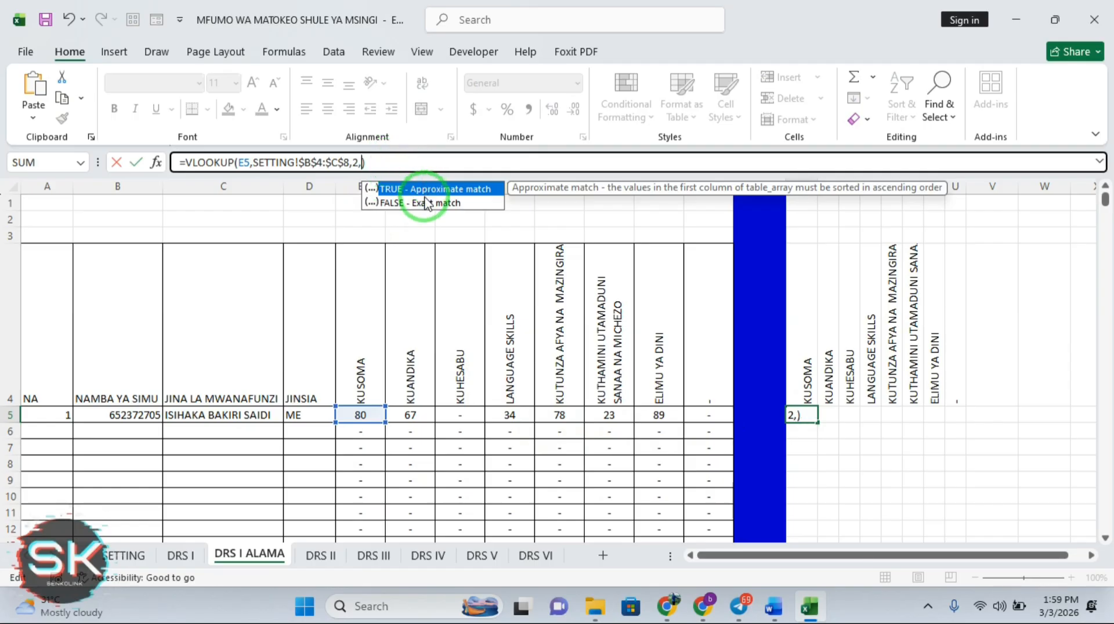
double_click(425, 198)
key(Return)
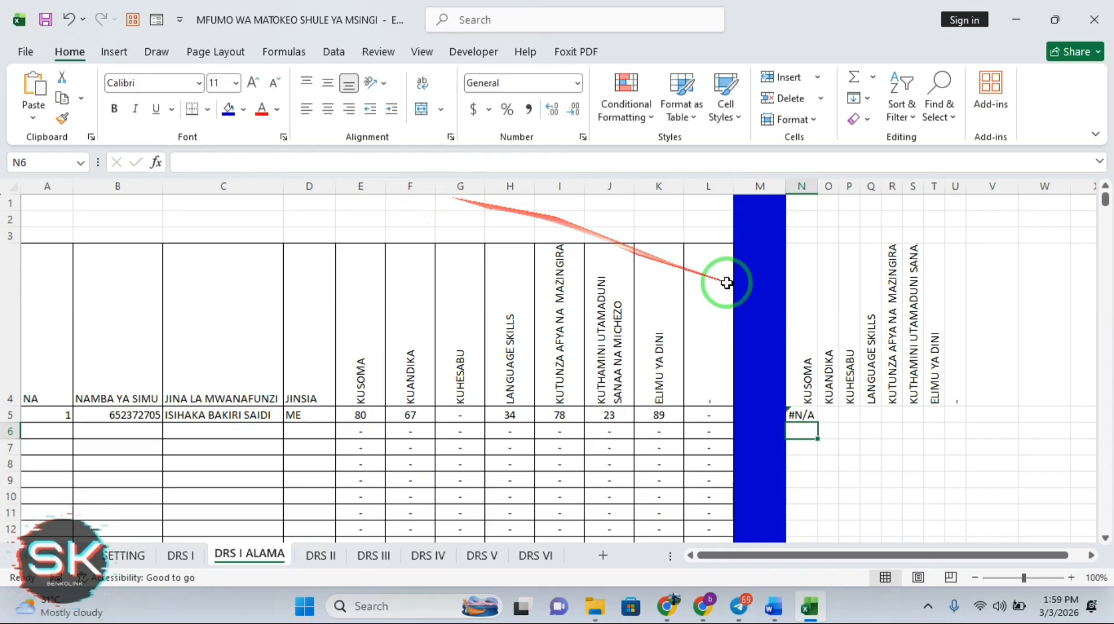
Set the match argument back to TRUE so N5 shows grade E for 80
click(803, 416)
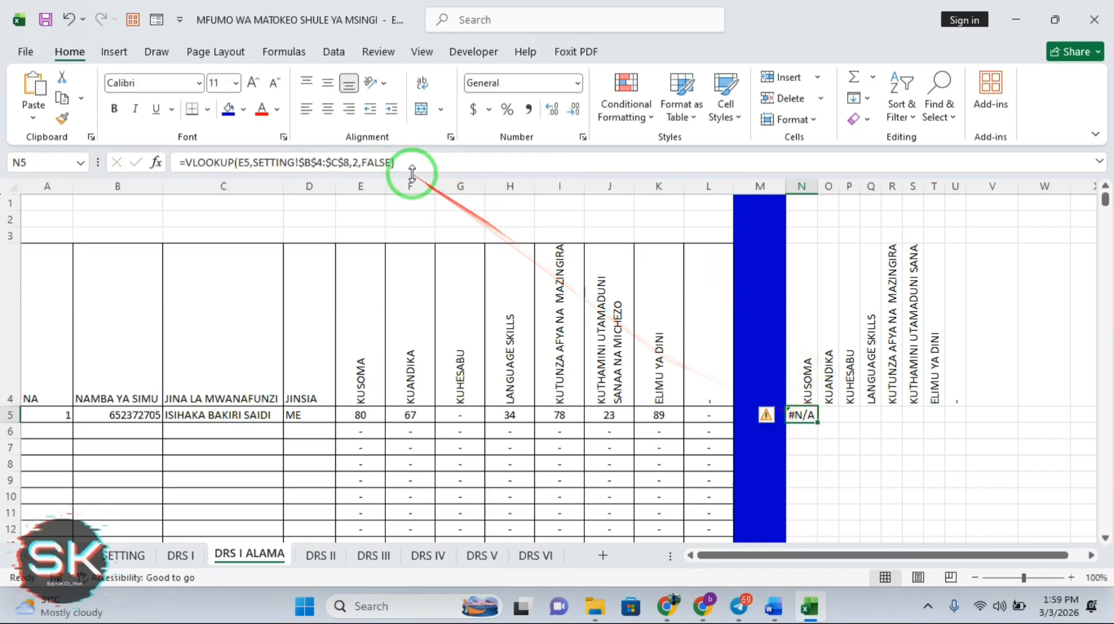
click(390, 163)
key(BackSpace)
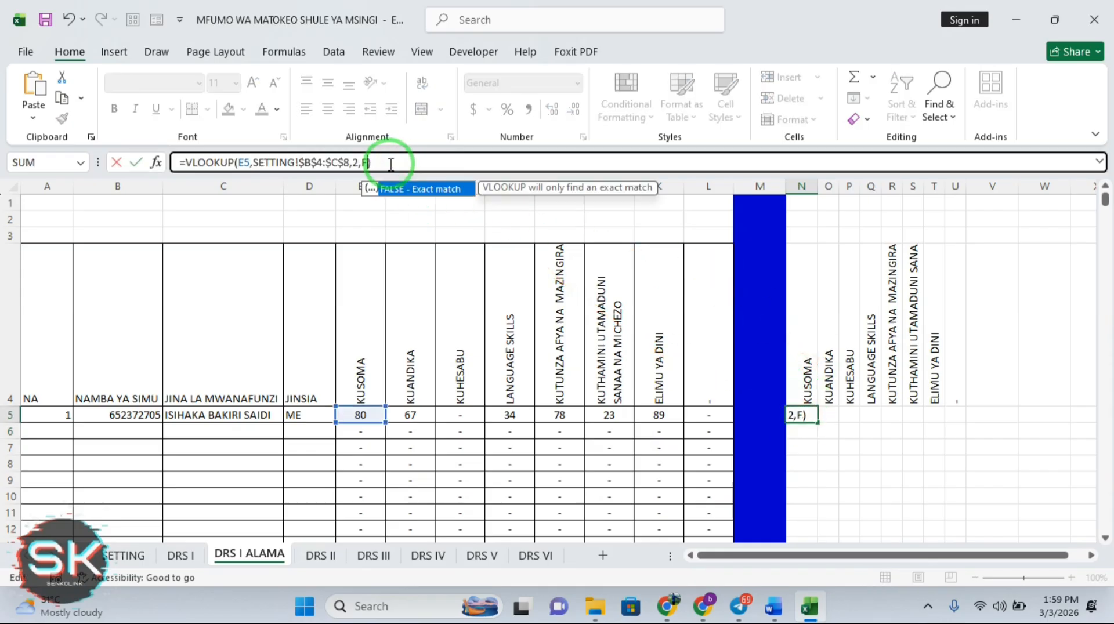
key(BackSpace)
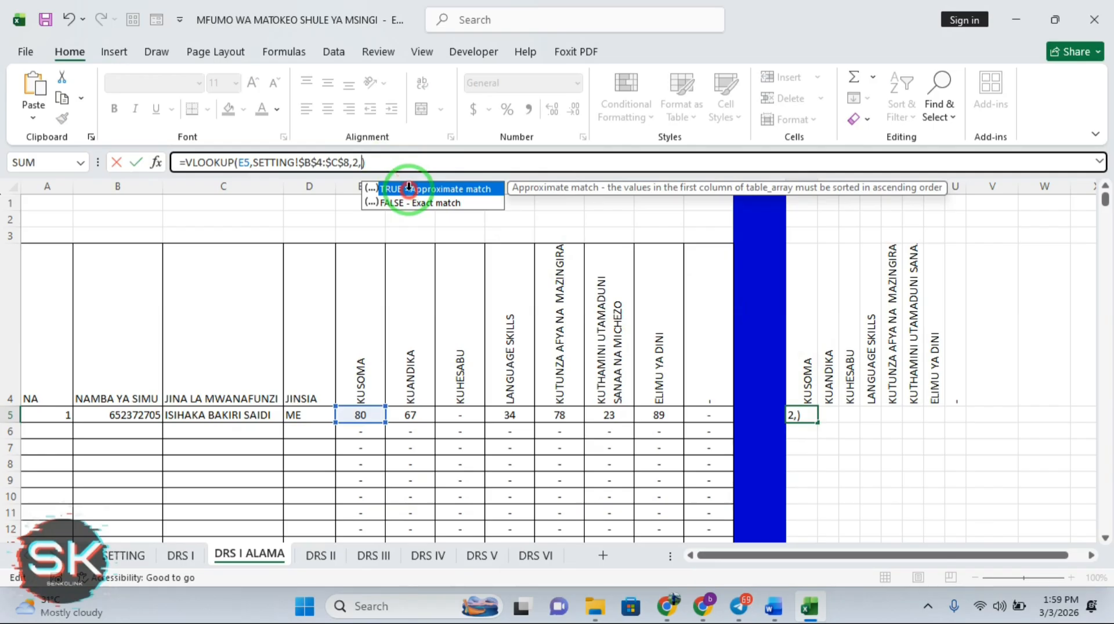
double_click(409, 188)
key(Return)
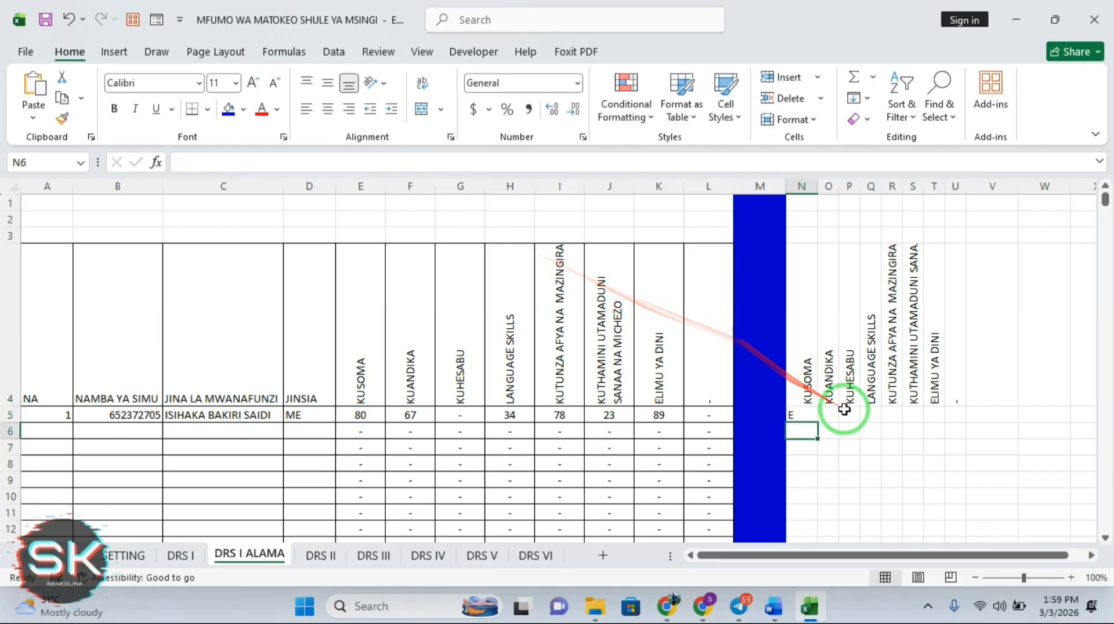
click(804, 414)
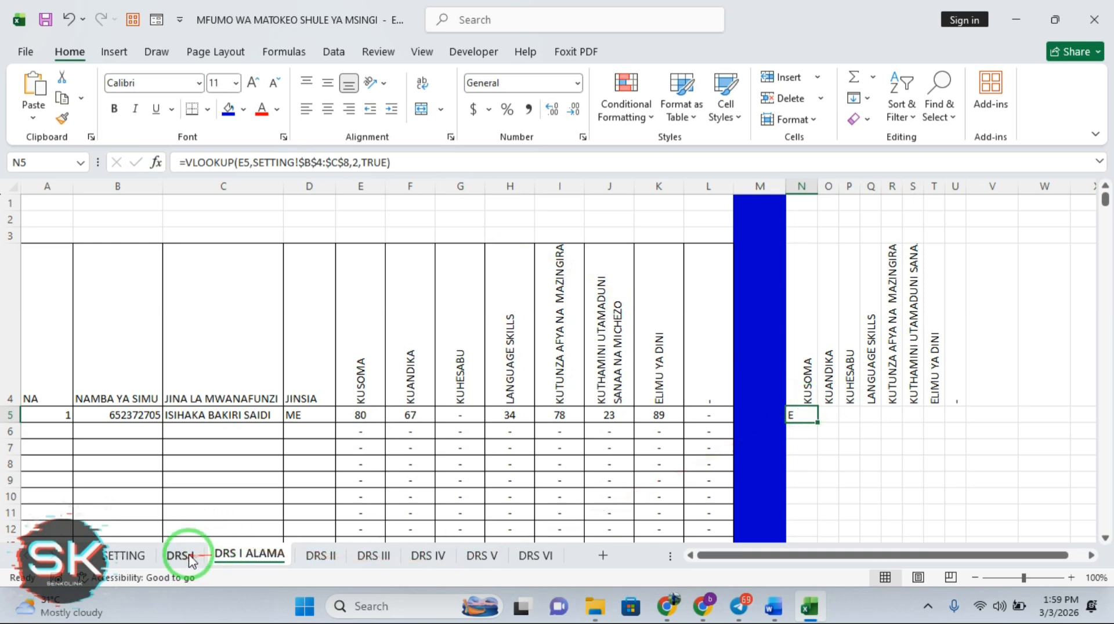
On SETTING, add the ascending list 21 E, 31 D, 41 C, 61 B, 81 A in E11:F15
click(124, 555)
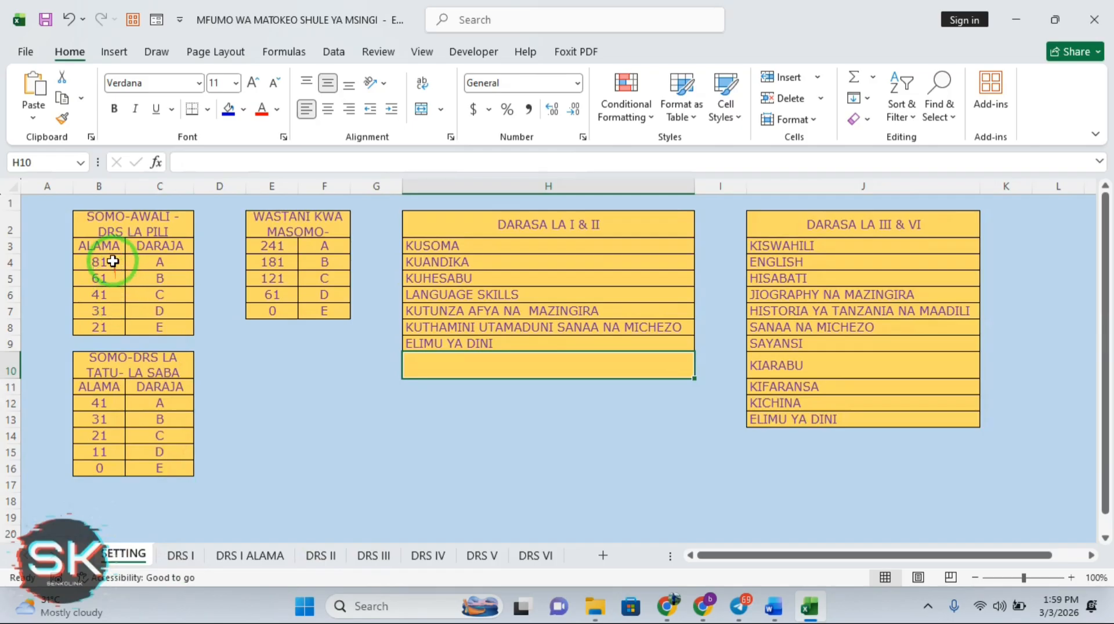
drag(109, 260, 107, 325)
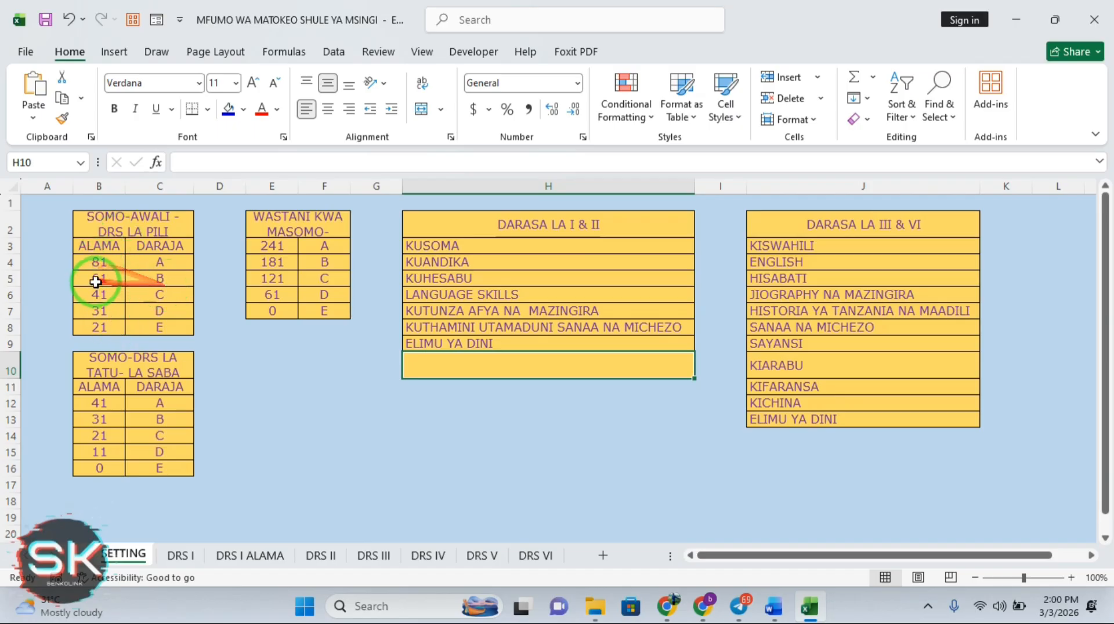
click(106, 257)
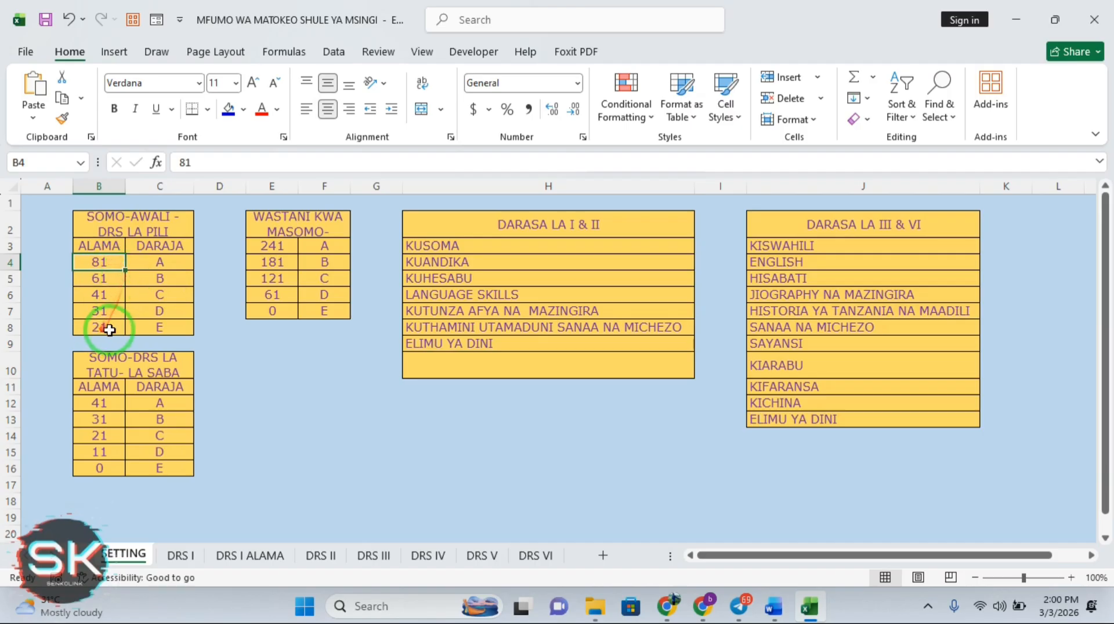
click(109, 264)
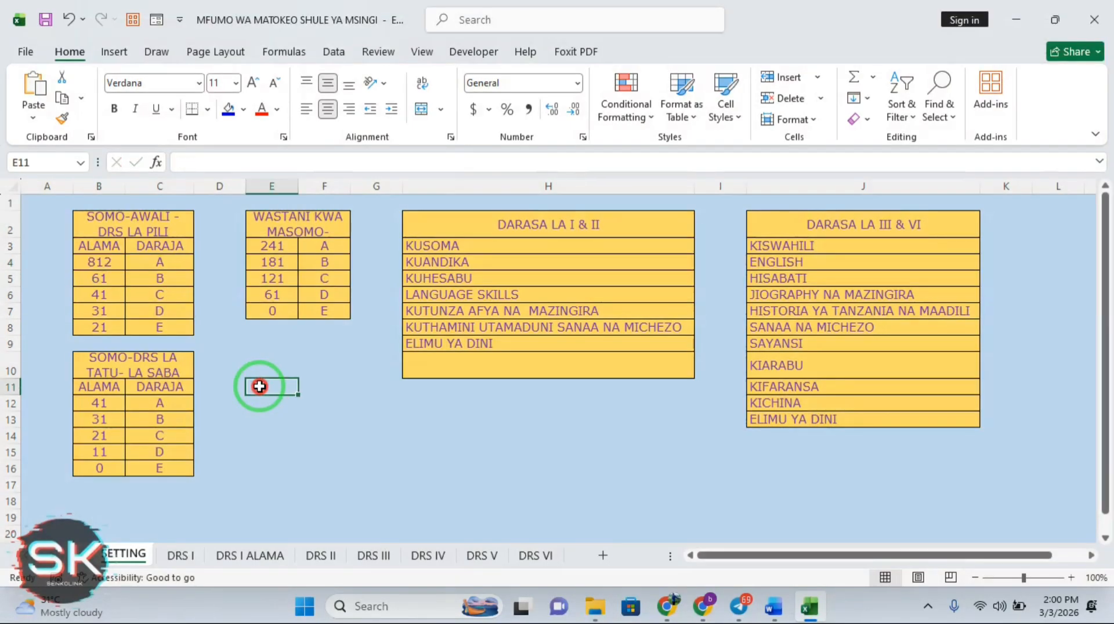
click(440, 465)
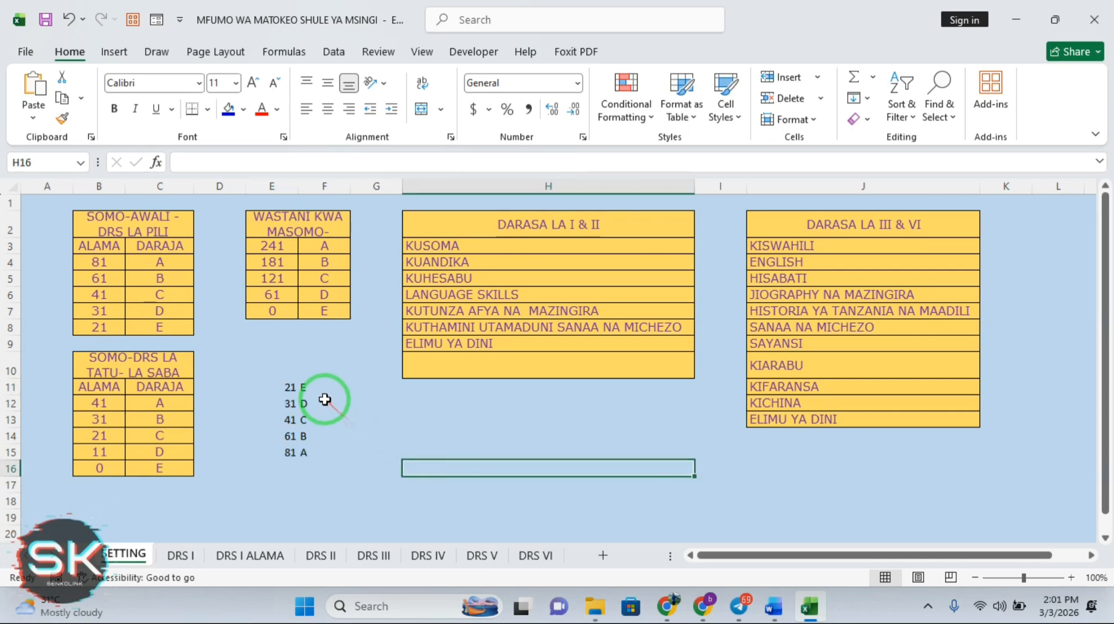
drag(289, 390, 320, 459)
drag(453, 448, 105, 267)
click(110, 268)
Retype the B4:B8 scores in ascending order: 21, 31, 41, 61, 81
double_click(111, 264)
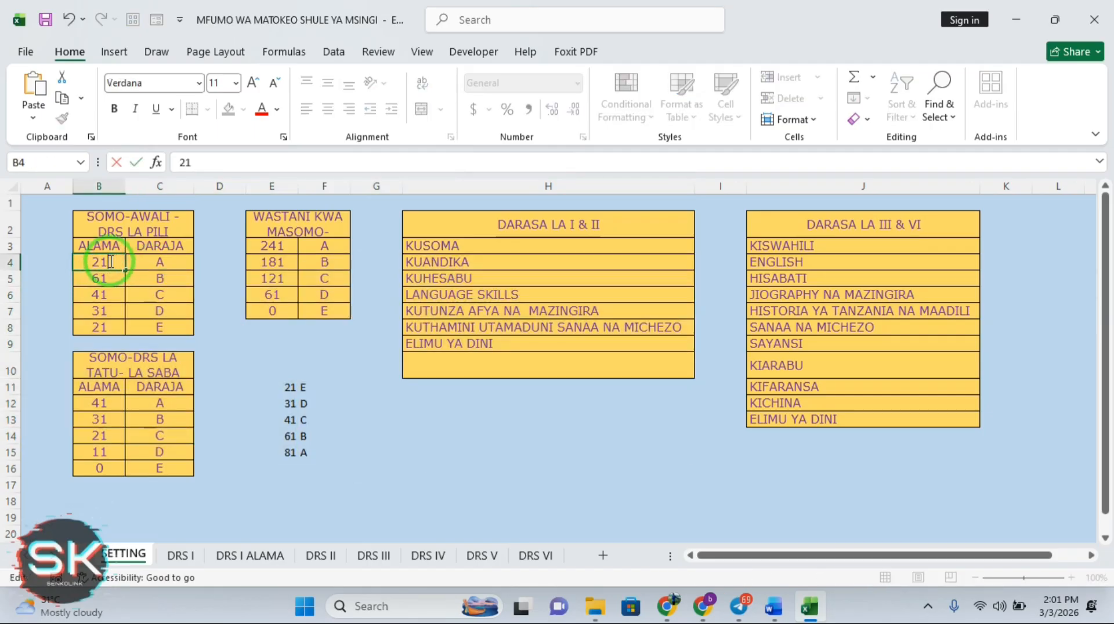
double_click(112, 277)
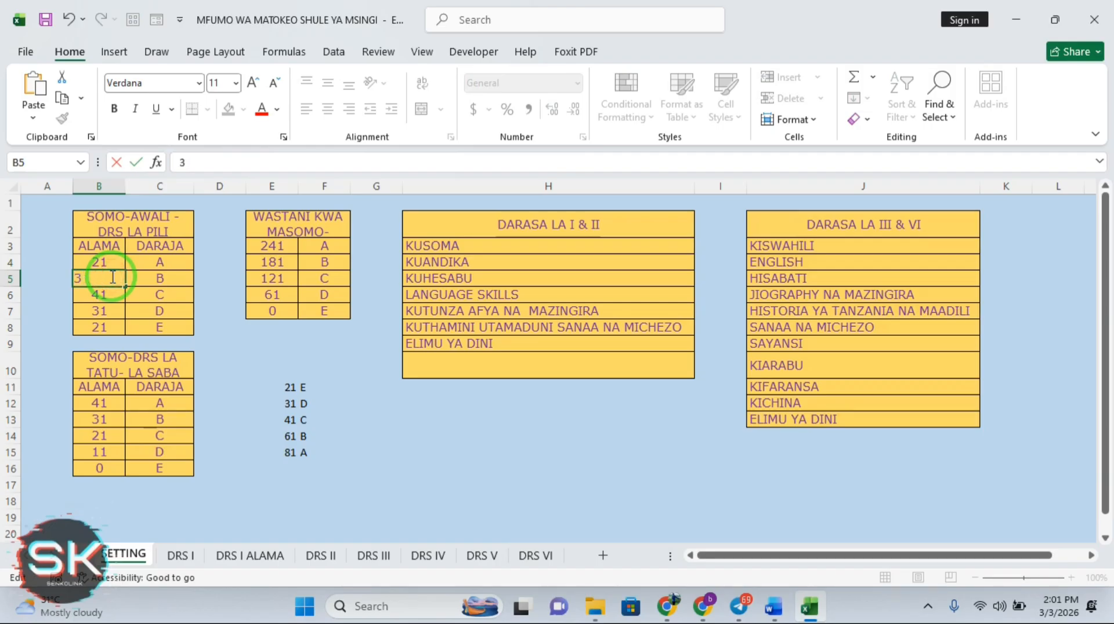
double_click(112, 294)
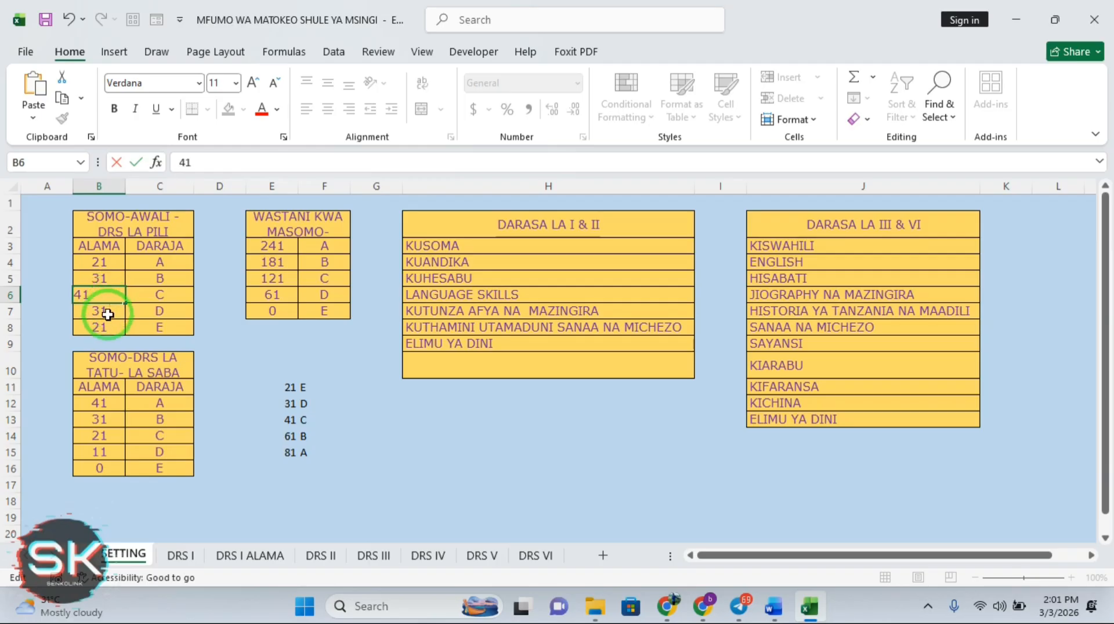
double_click(110, 313)
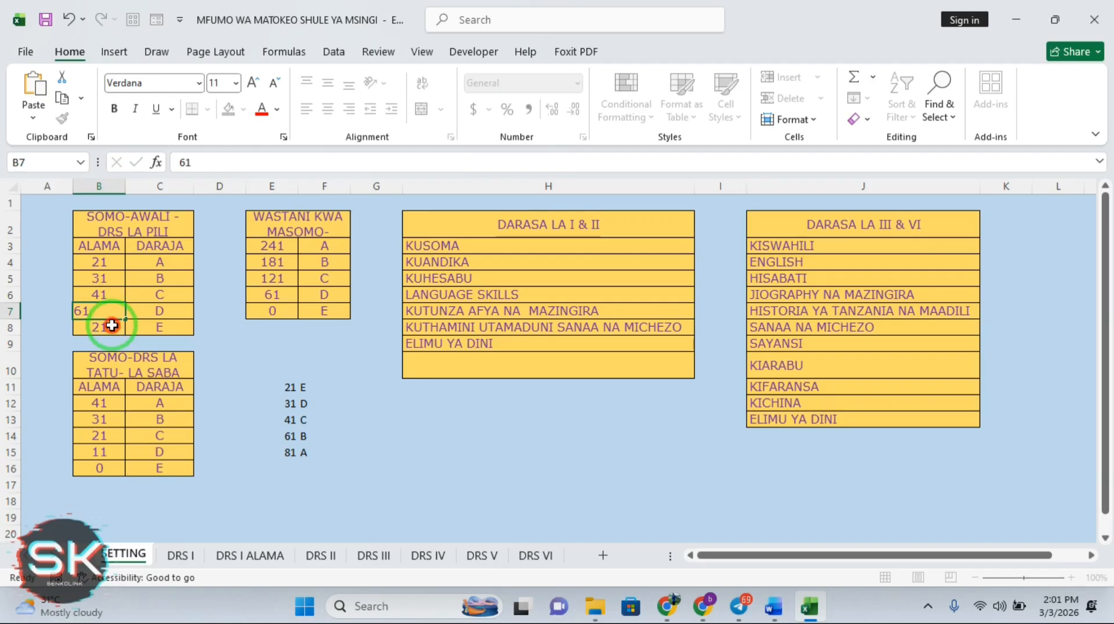
double_click(112, 325)
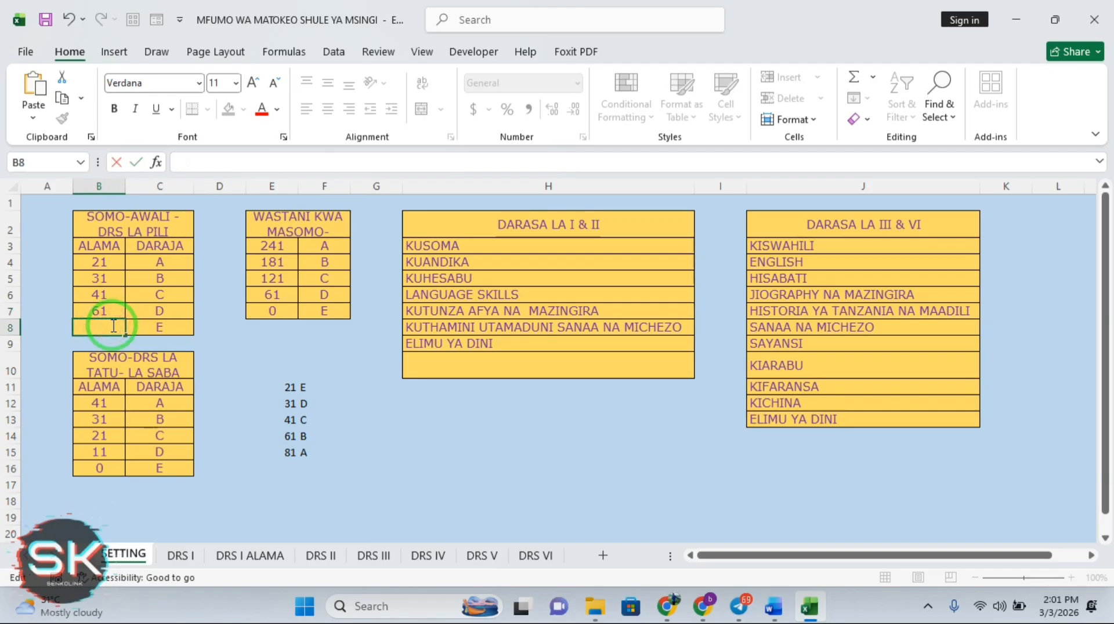
text(81)
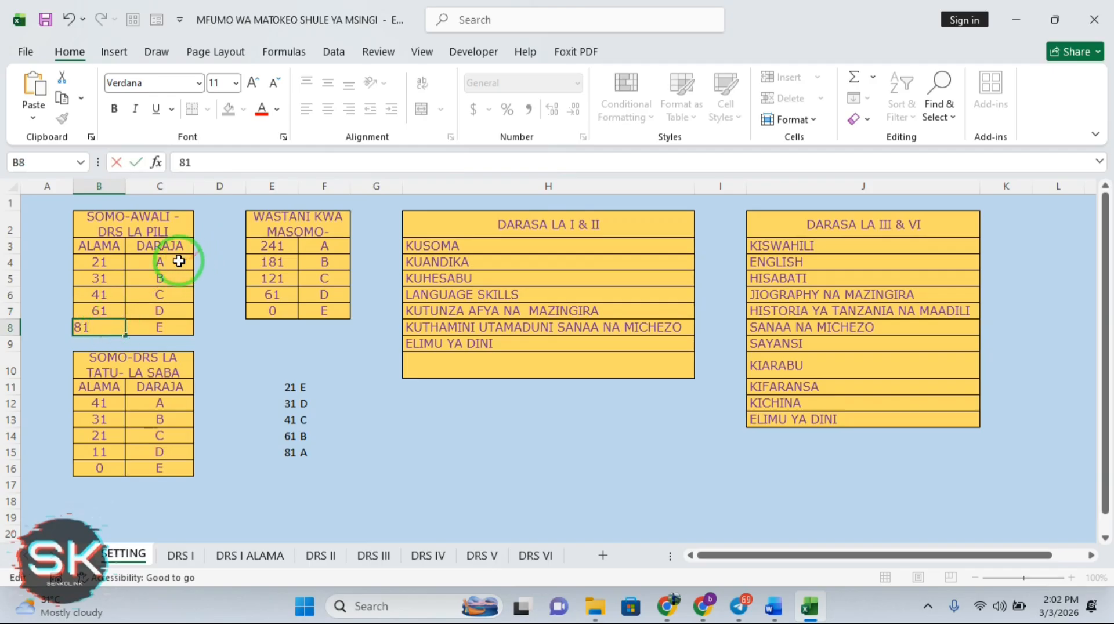
Retype the C4:C8 grades as E, D, C, B, A to match the scores
double_click(180, 262)
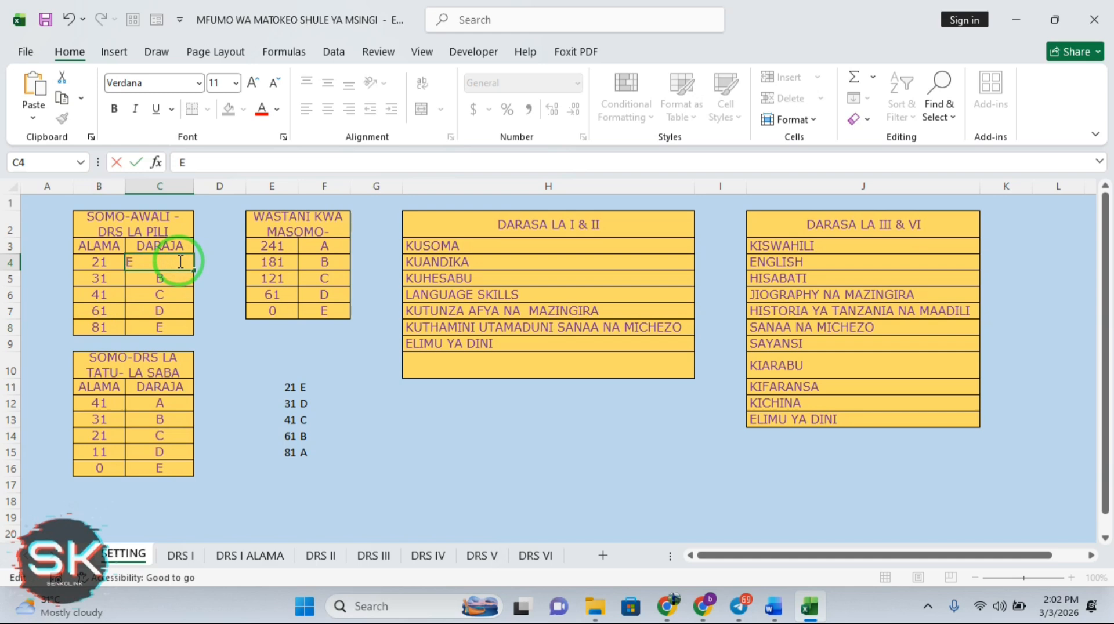
text(E)
double_click(165, 283)
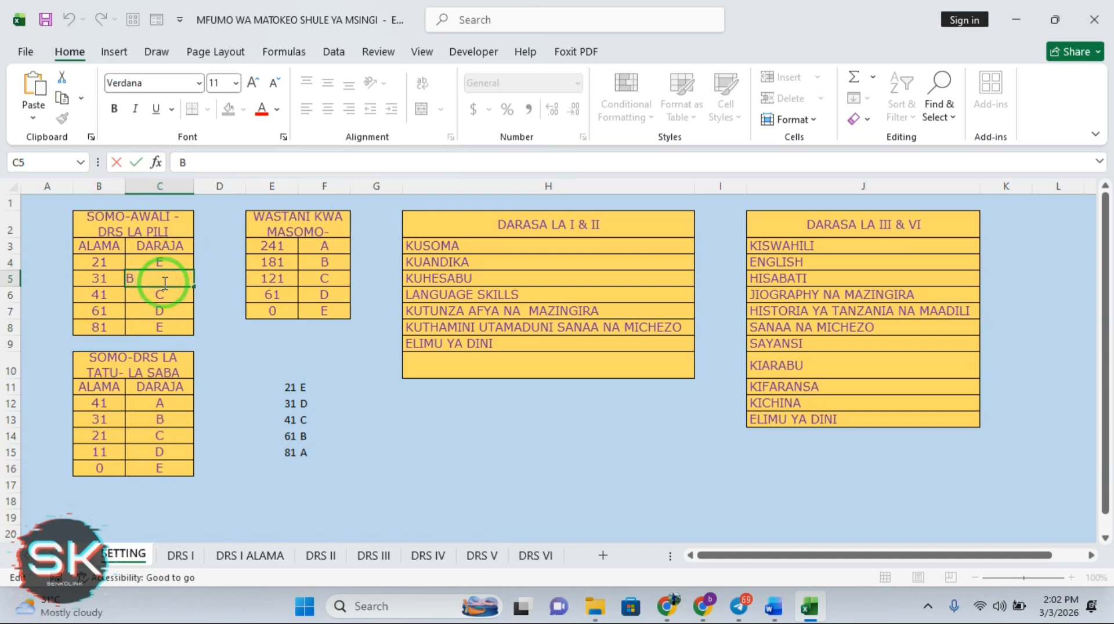
text(D)
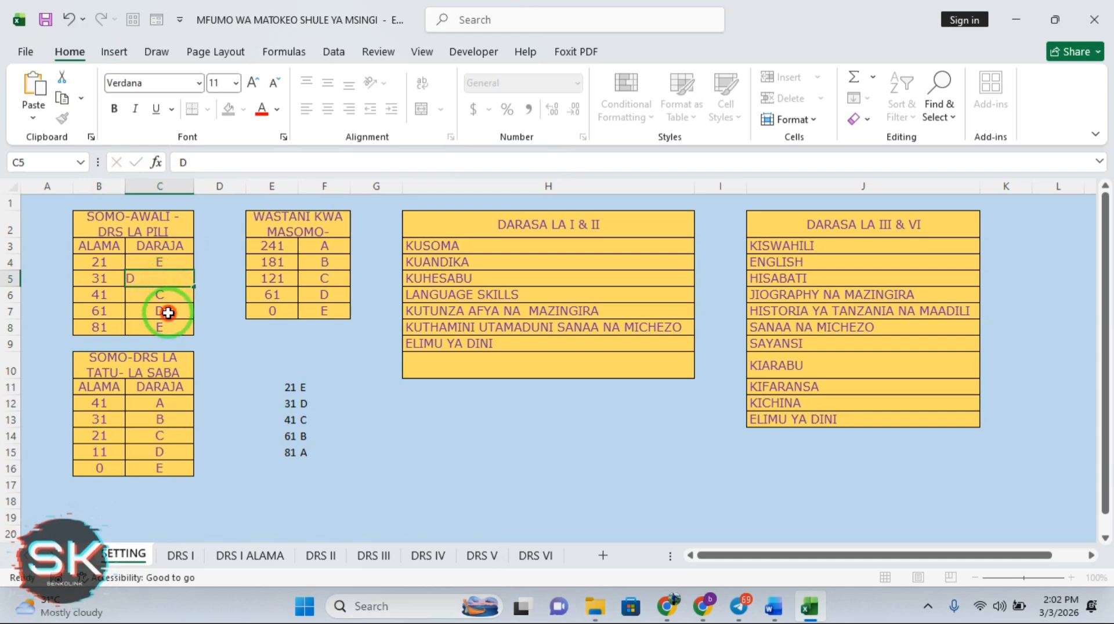
double_click(169, 313)
text(D)
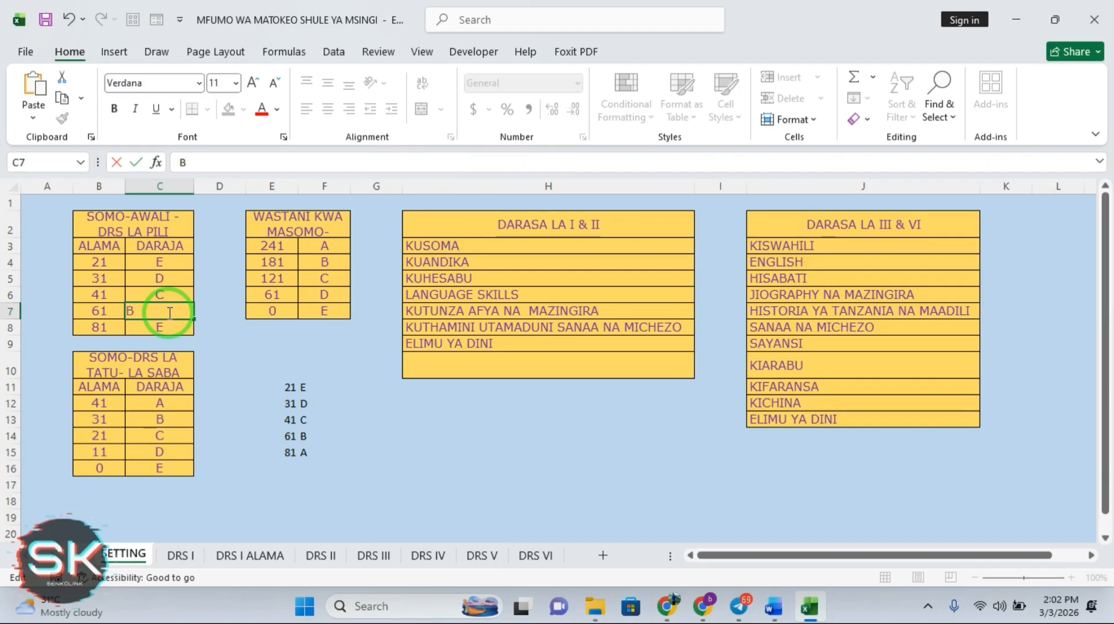
double_click(176, 328)
text(E)
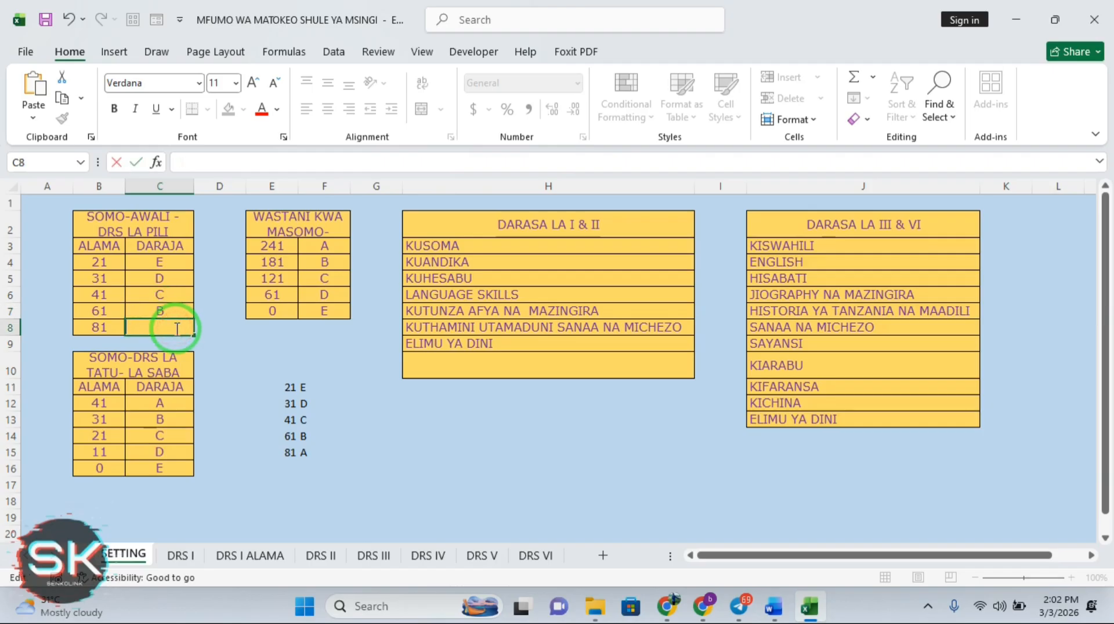
key(Return)
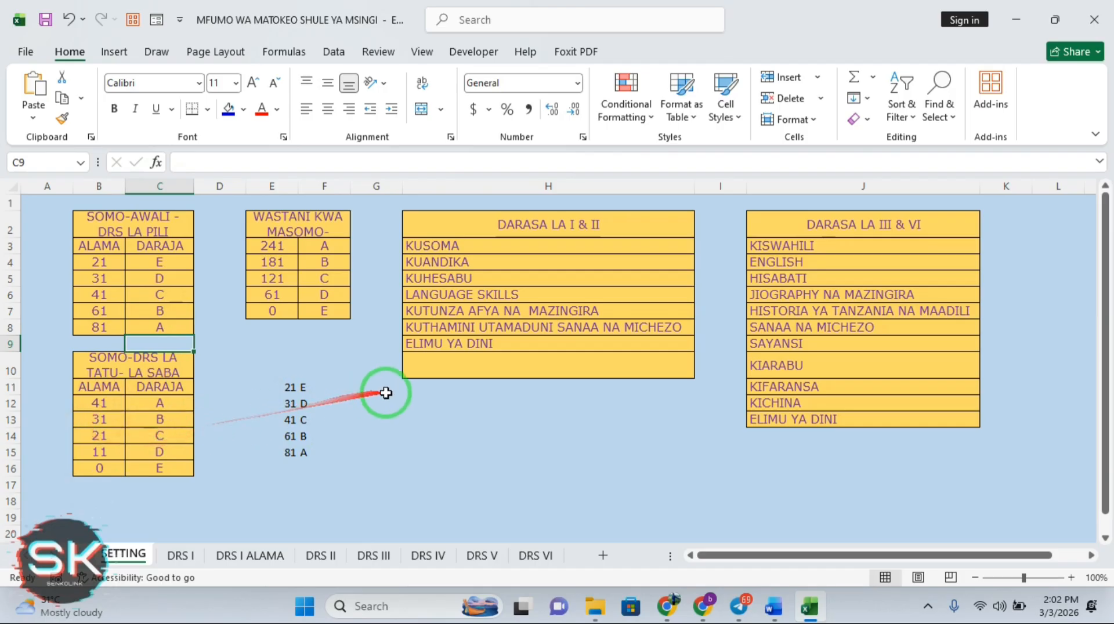
Enter the scores 0, 11, 21, 31, 41 down G13:G17
click(372, 423)
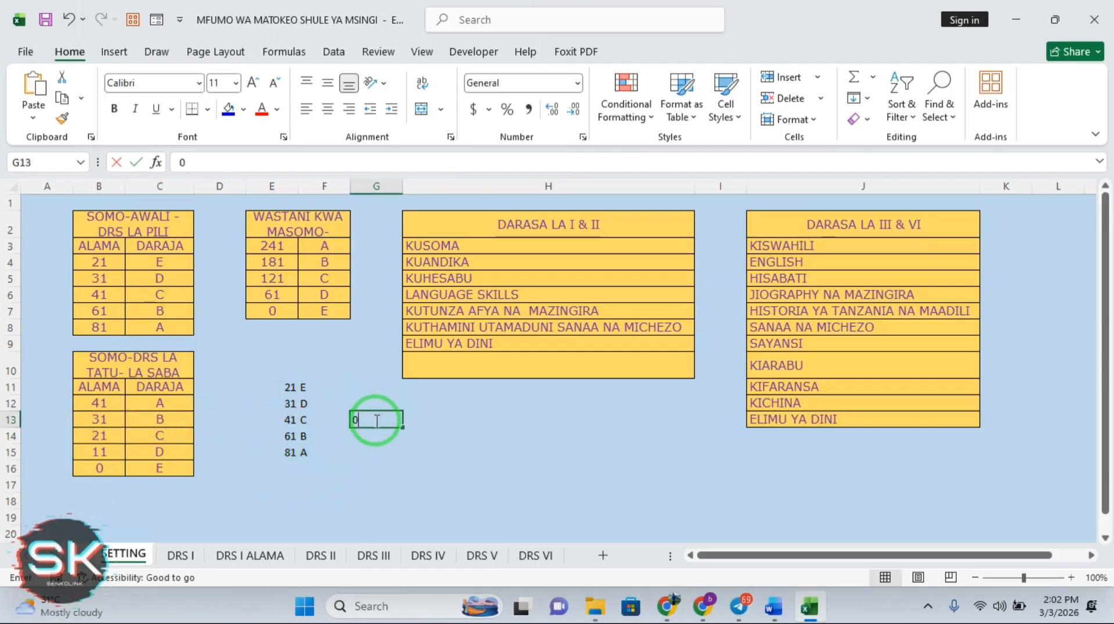
key(Return)
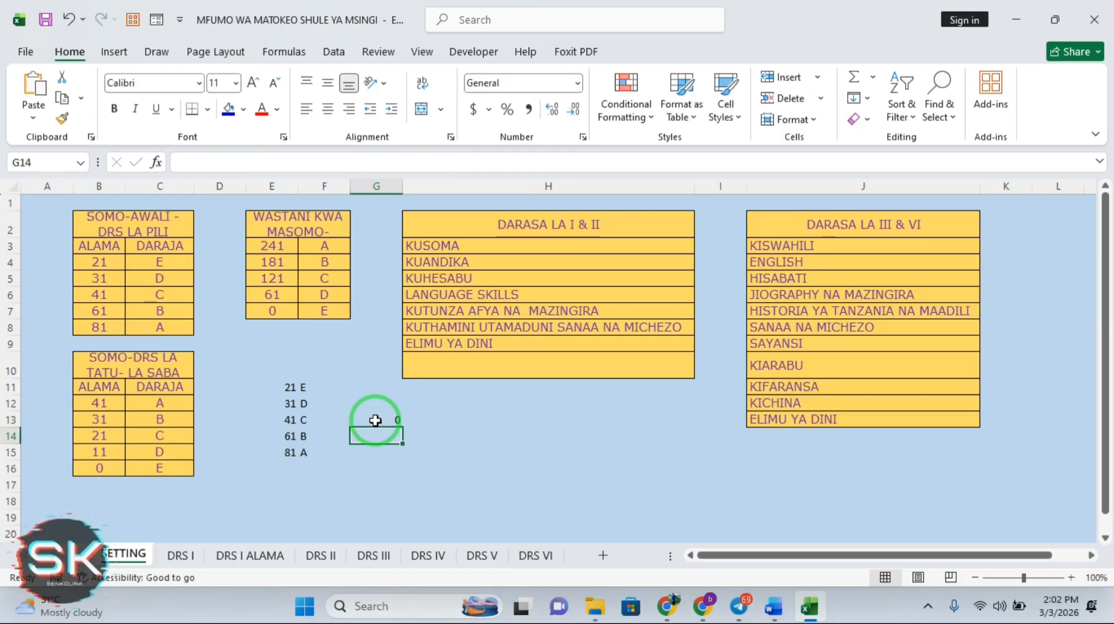
text(11)
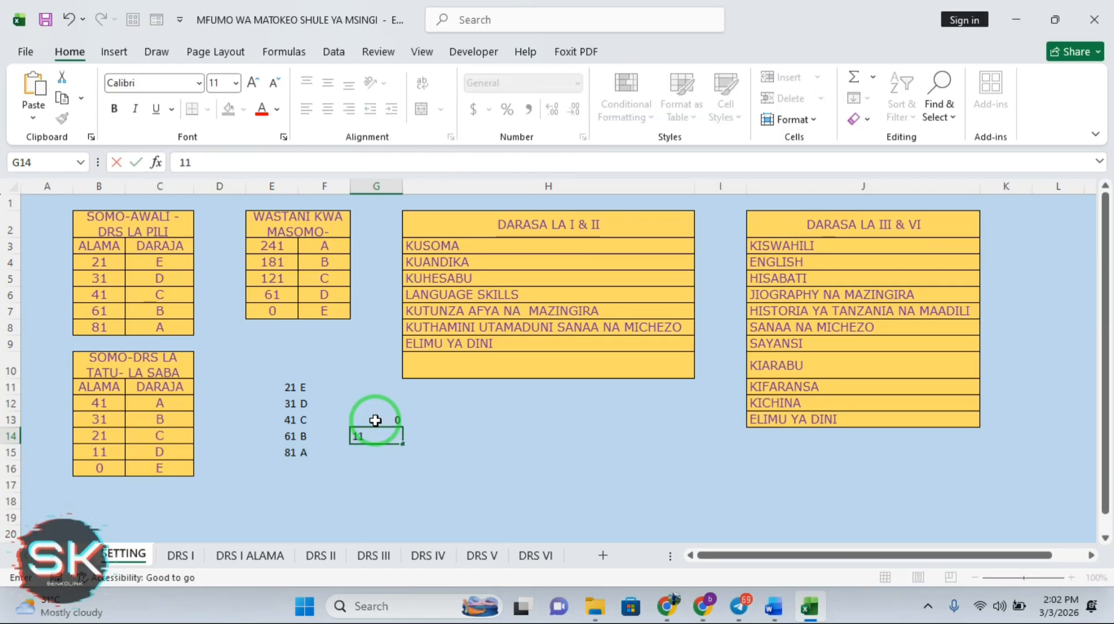
key(Return)
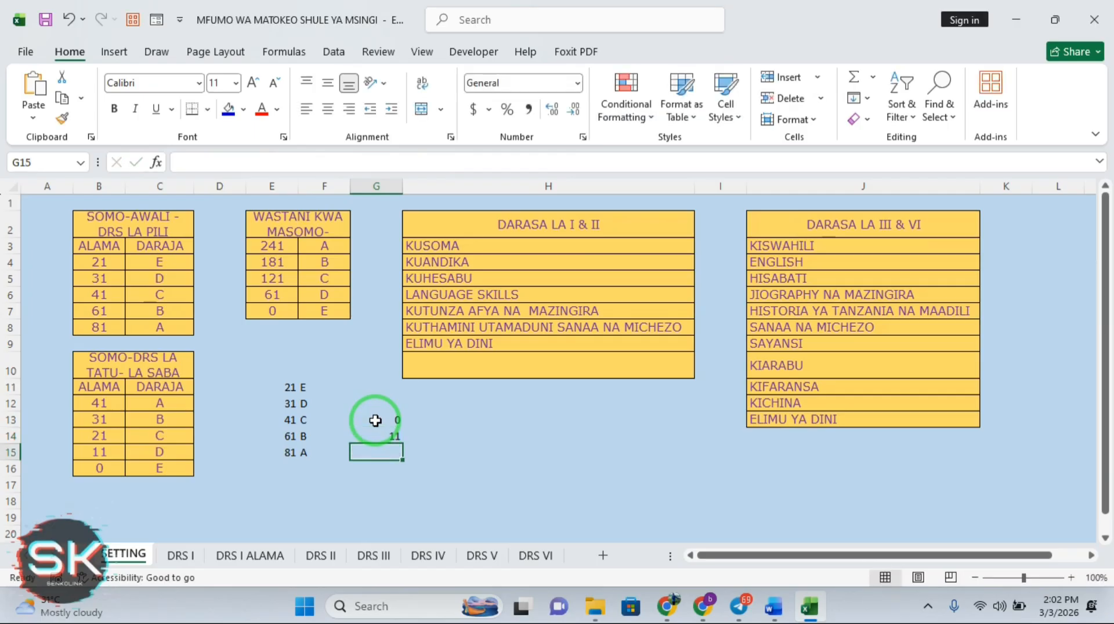
text(21)
key(Return)
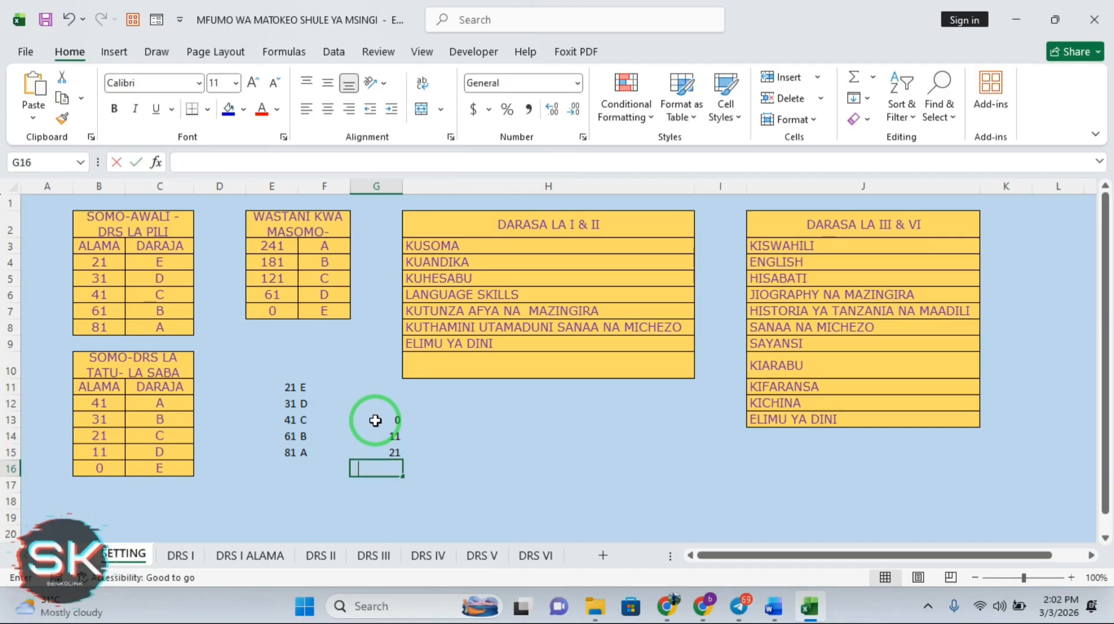
text(31)
key(Return)
text(41)
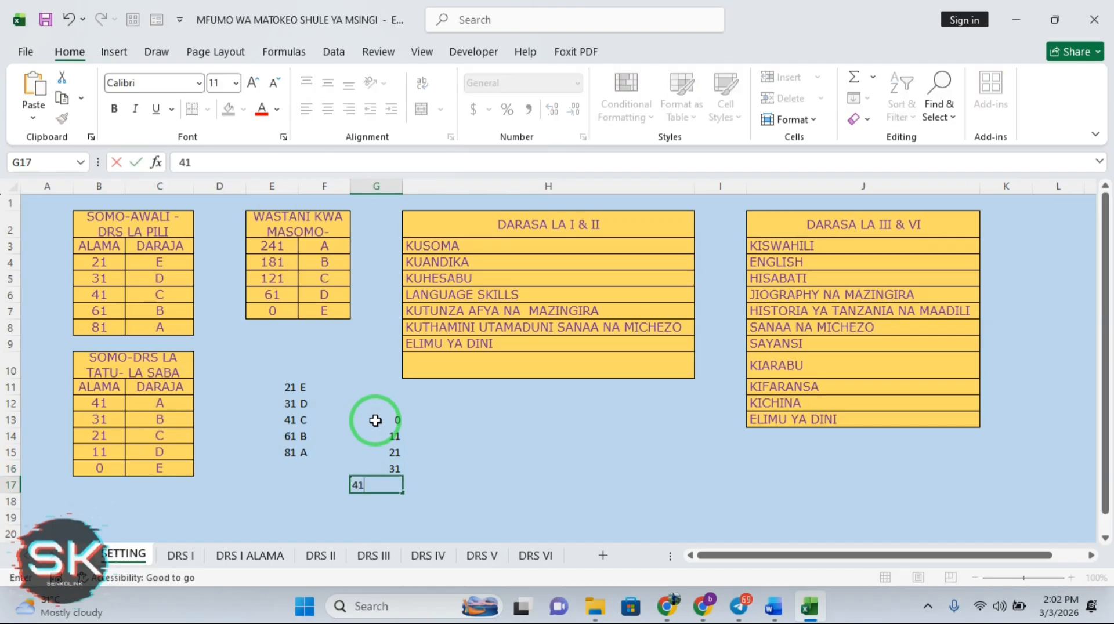
key(Tab)
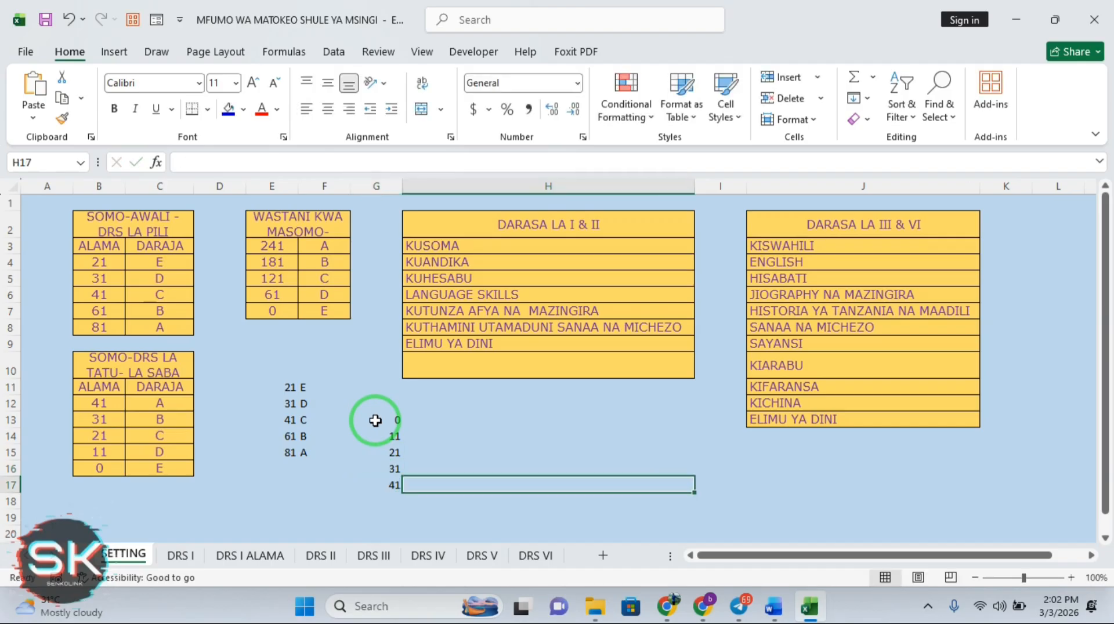
click(436, 422)
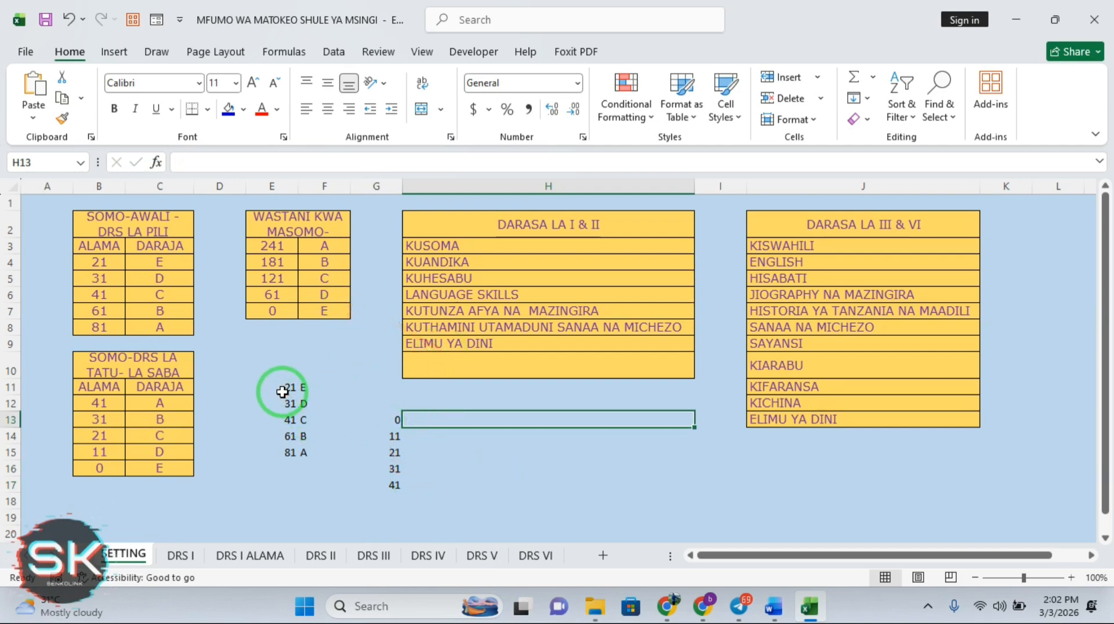
Clear the temporary helper grade list from E11:F16
click(285, 390)
drag(298, 401, 308, 468)
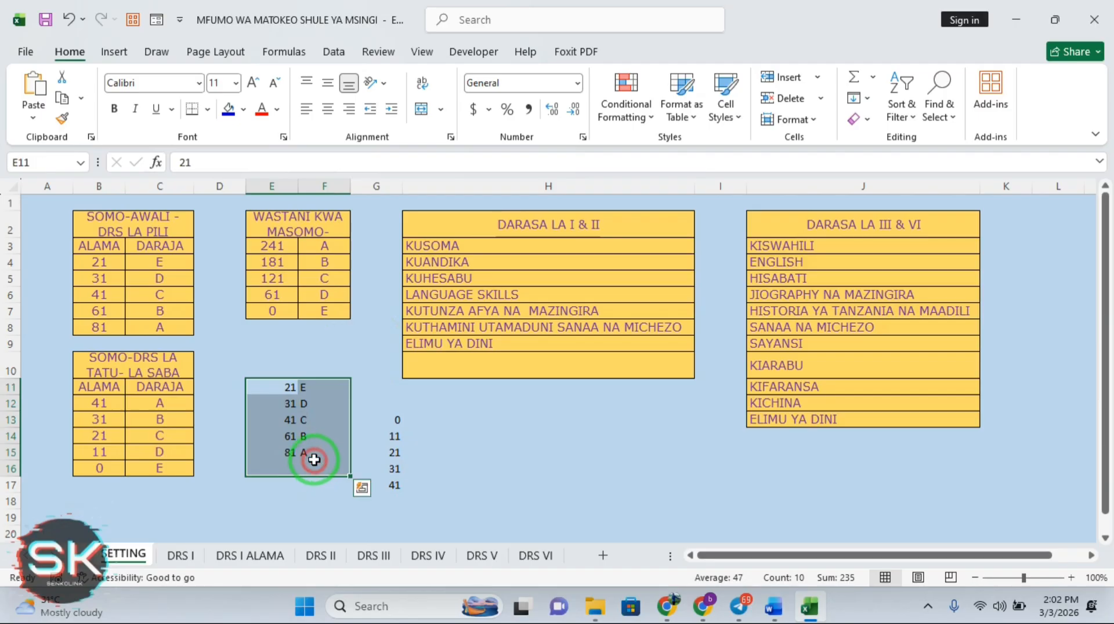
key(Delete)
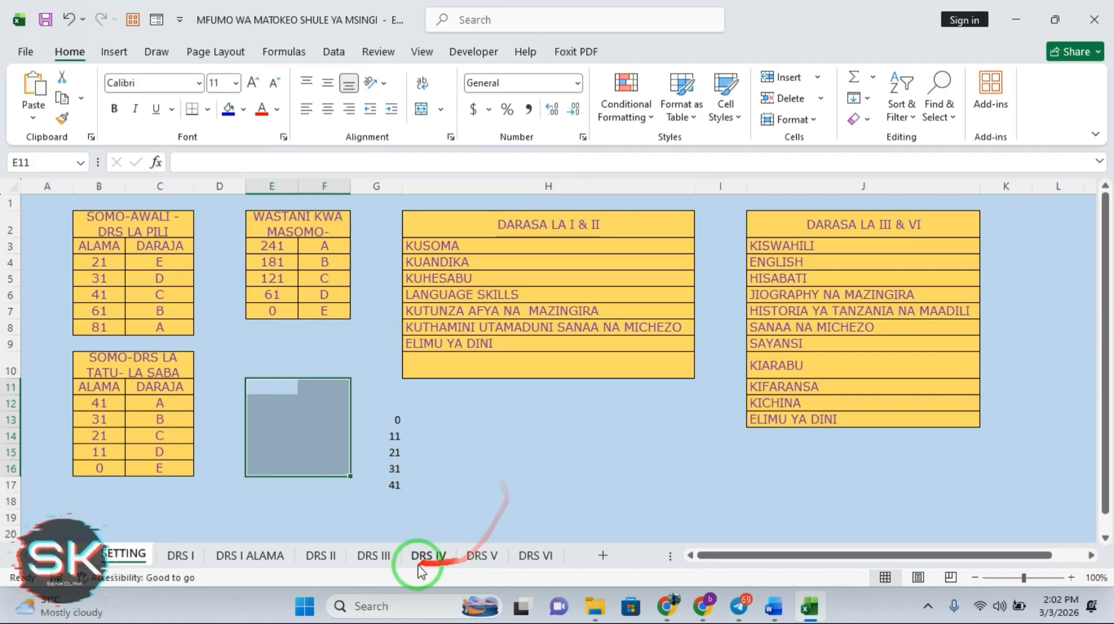
On the DRS I ALAMA sheet, erase N5's old VLOOKUP formula that referenced SETTING!E11:F15
click(265, 557)
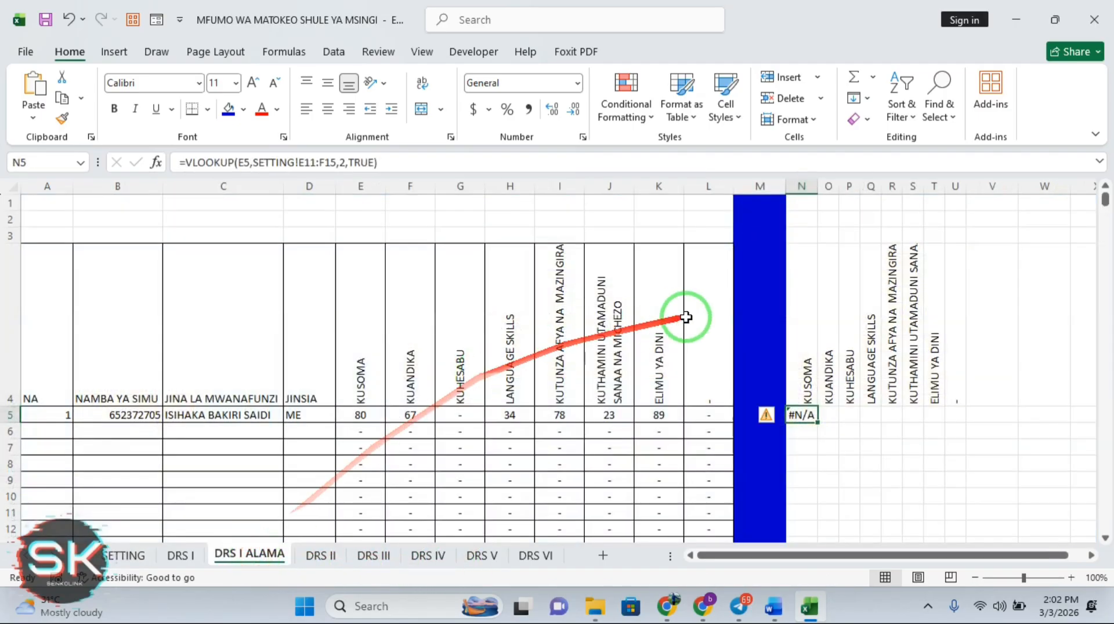
click(336, 163)
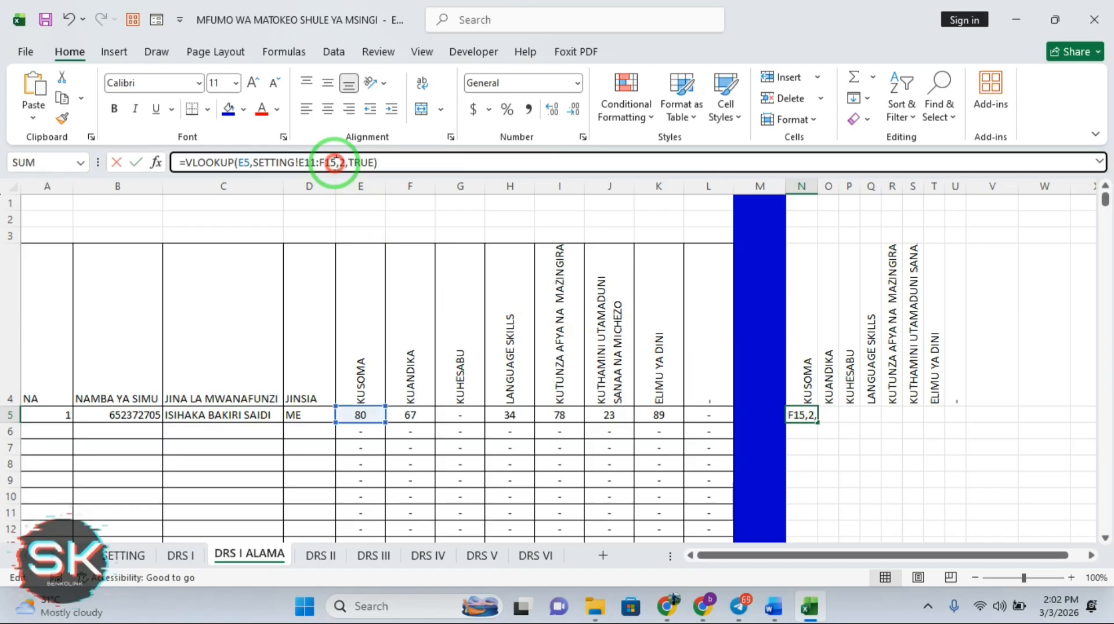
drag(336, 162, 255, 163)
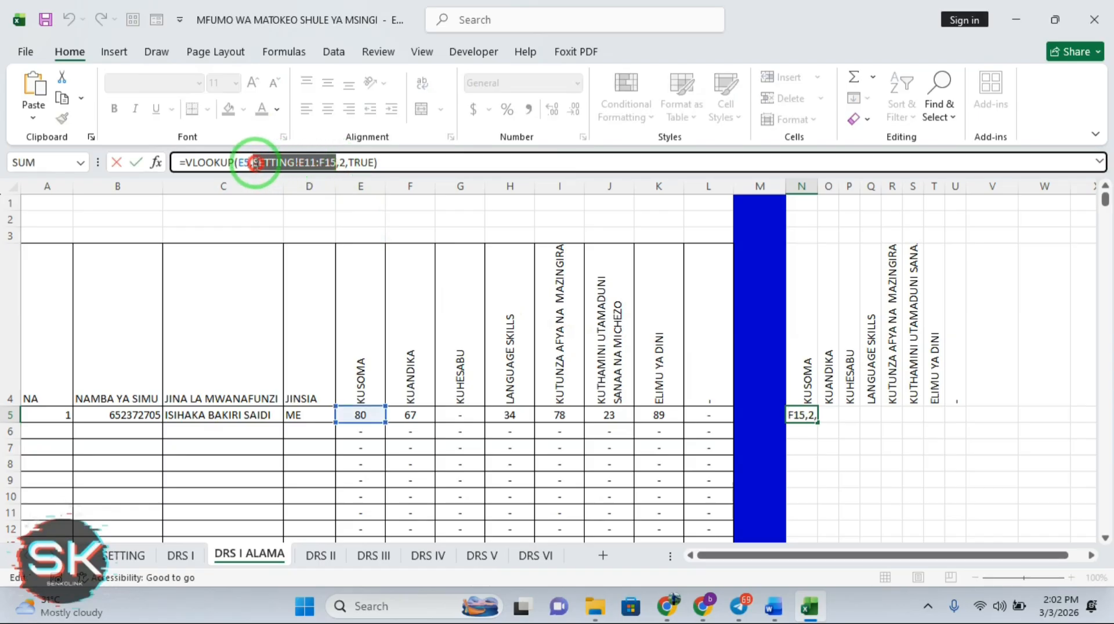
click(386, 162)
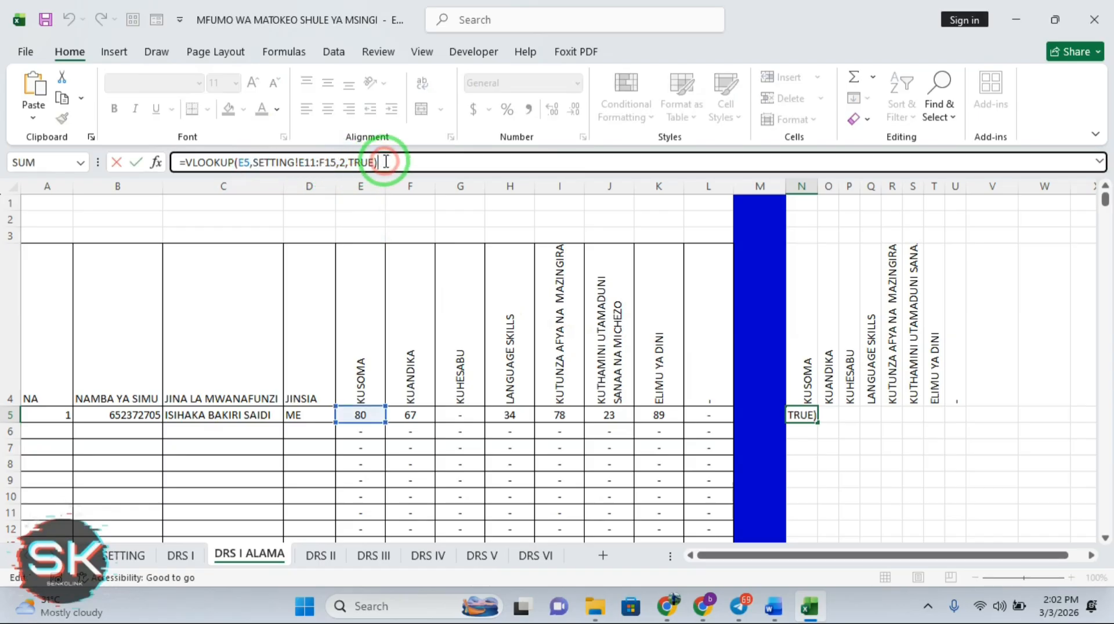
key(BackSpace)
key(BackSpace)
key(BackSpace)
key(BackSpace)
key(BackSpace)
key(BackSpace)
key(BackSpace)
key(BackSpace)
key(BackSpace)
key(BackSpace)
key(BackSpace)
key(BackSpace)
key(BackSpace)
key(BackSpace)
key(BackSpace)
key(BackSpace)
key(BackSpace)
key(BackSpace)
key(BackSpace)
key(BackSpace)
key(BackSpace)
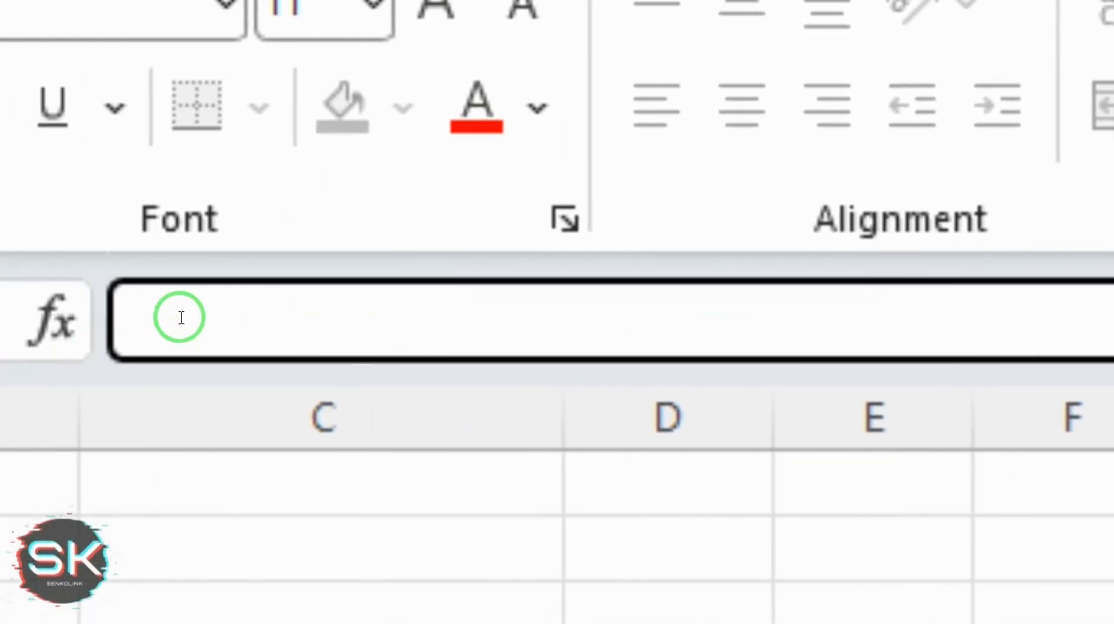
Enter =VLOOKUP(E5,SETTING!$B$4:$C$8,2,FALSE) in N5 using the SETTING grade table
text(VL)
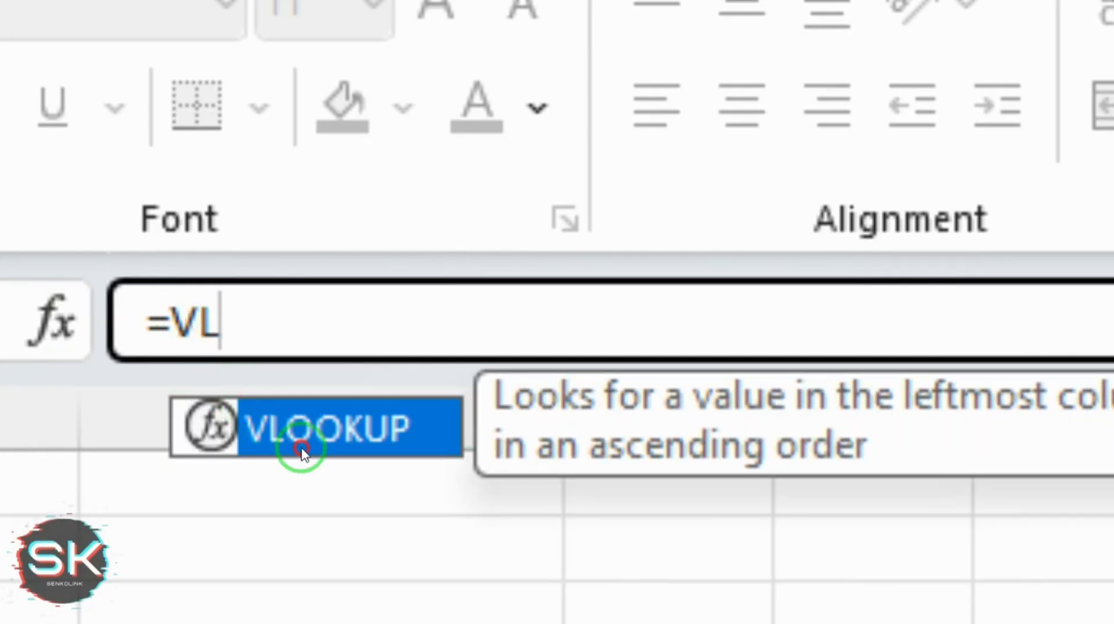
double_click(302, 448)
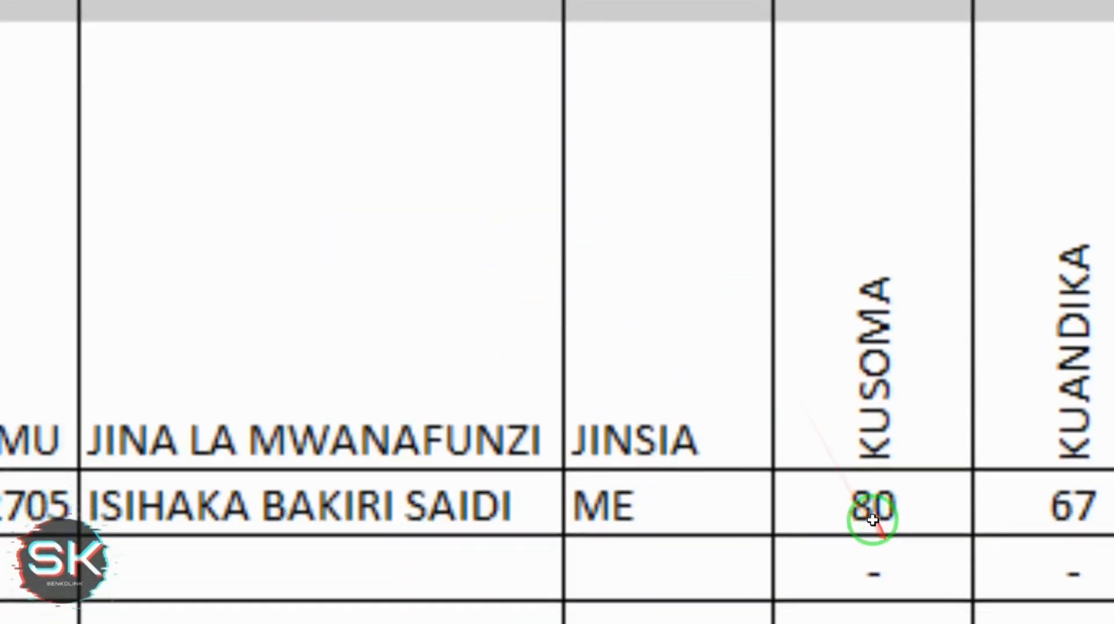
click(861, 476)
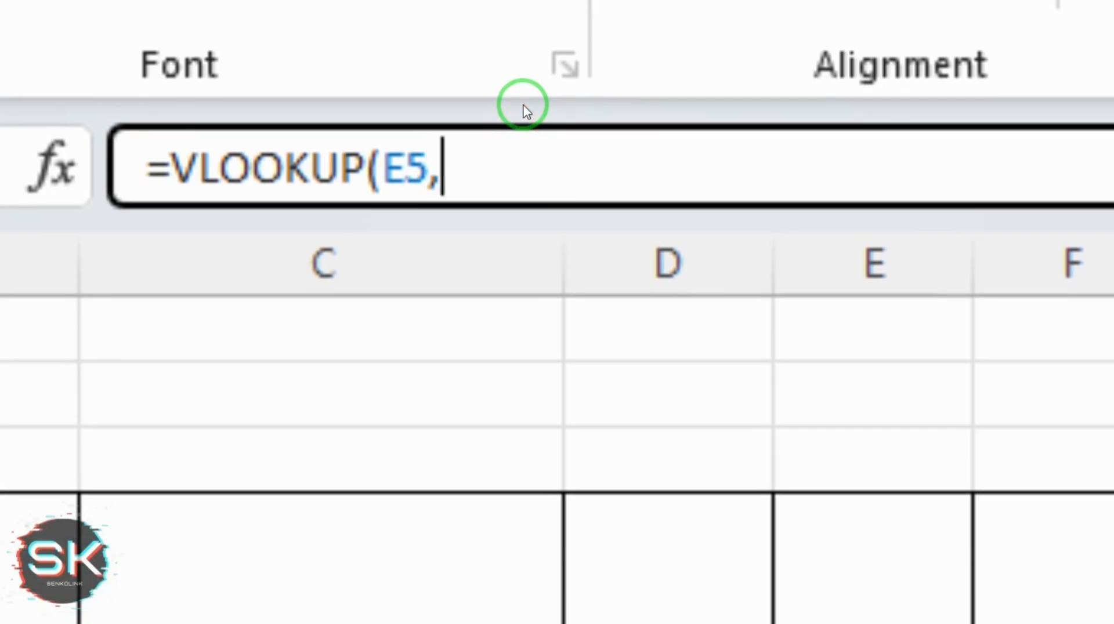
text(,)
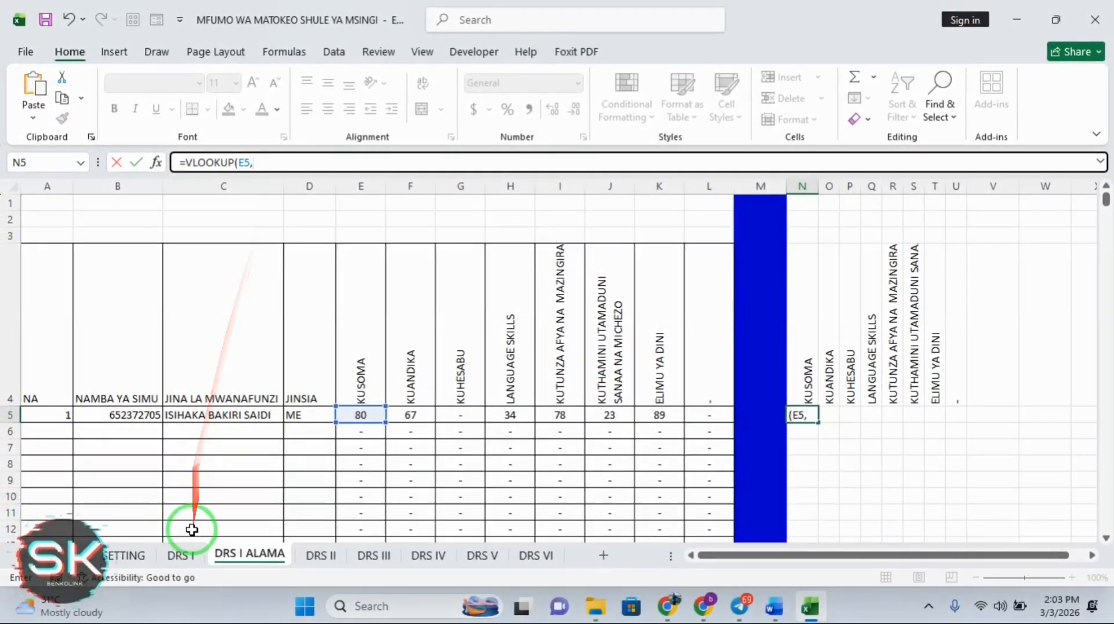
click(182, 555)
click(124, 555)
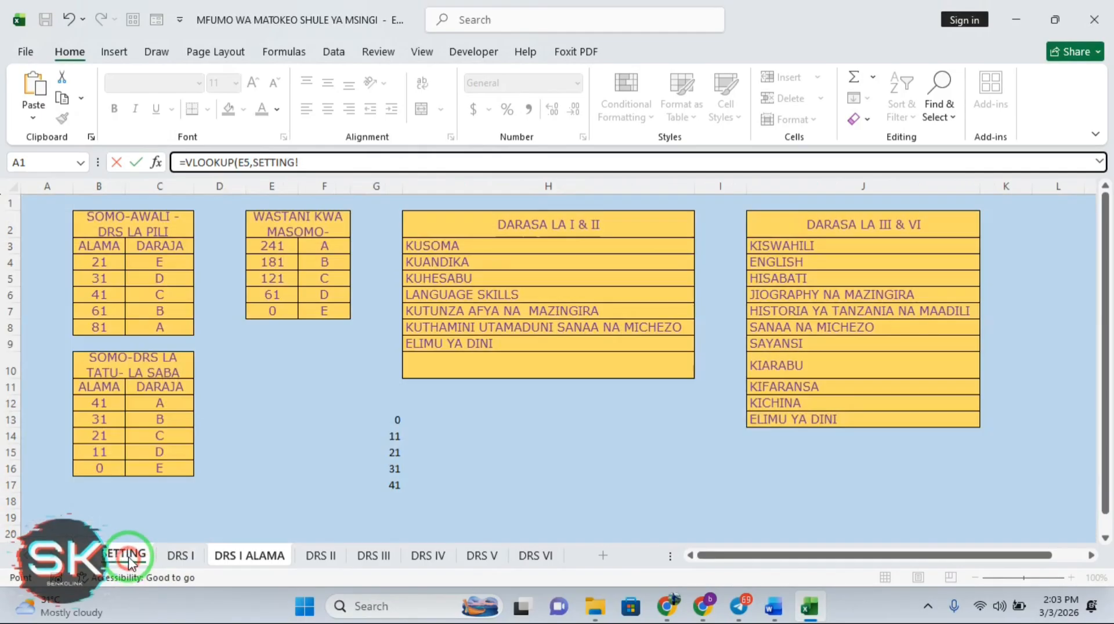
drag(100, 263, 150, 329)
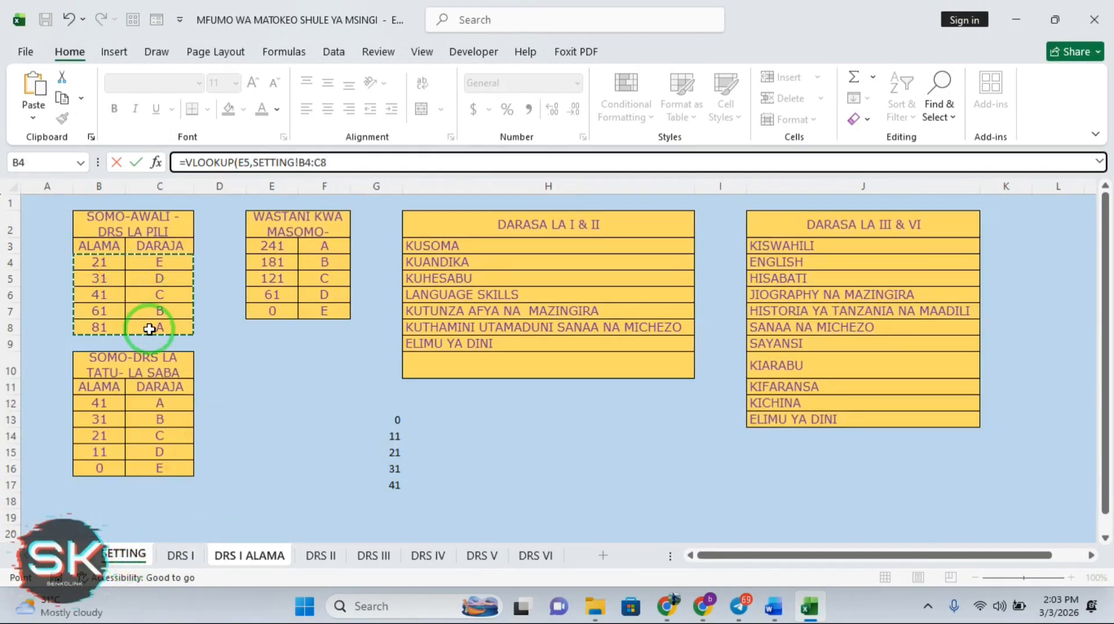
key(F4)
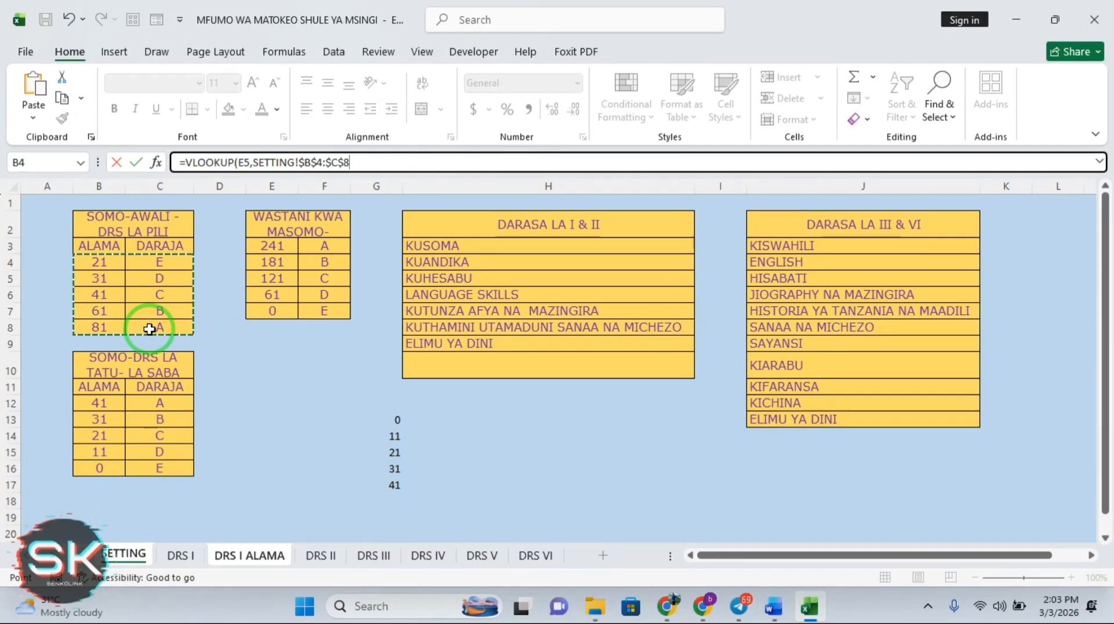
text(,)
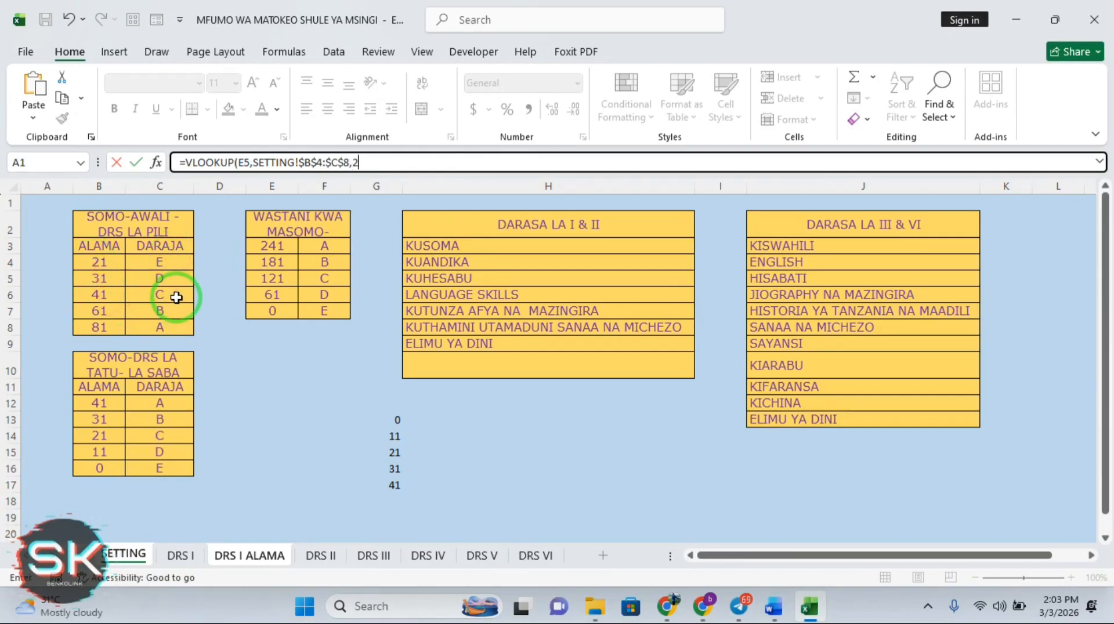
text(2,)
key(alt)
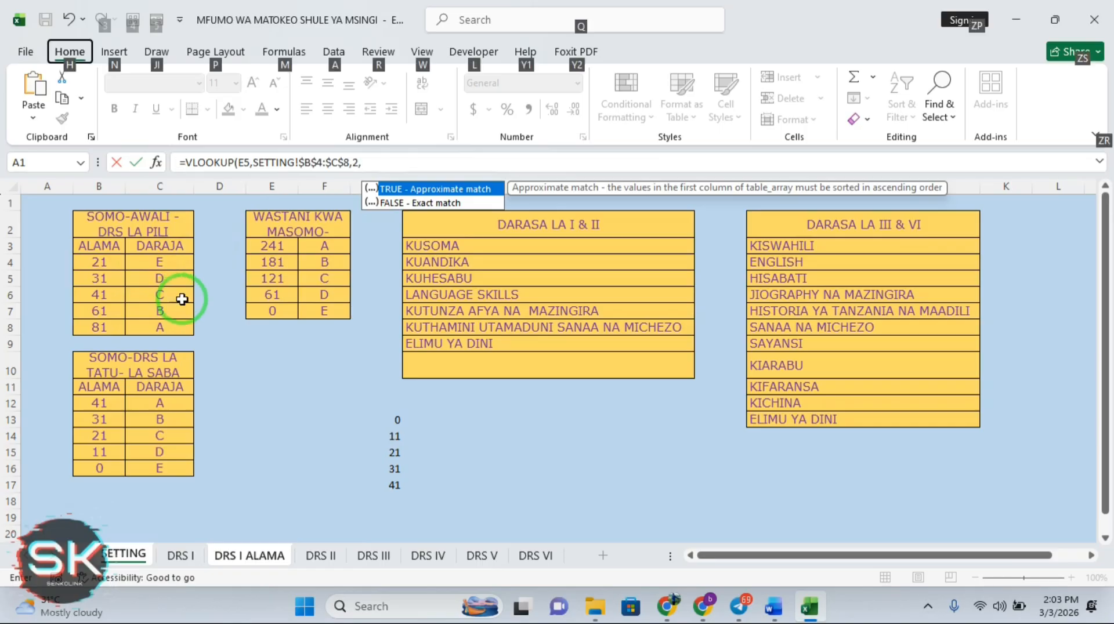
double_click(398, 202)
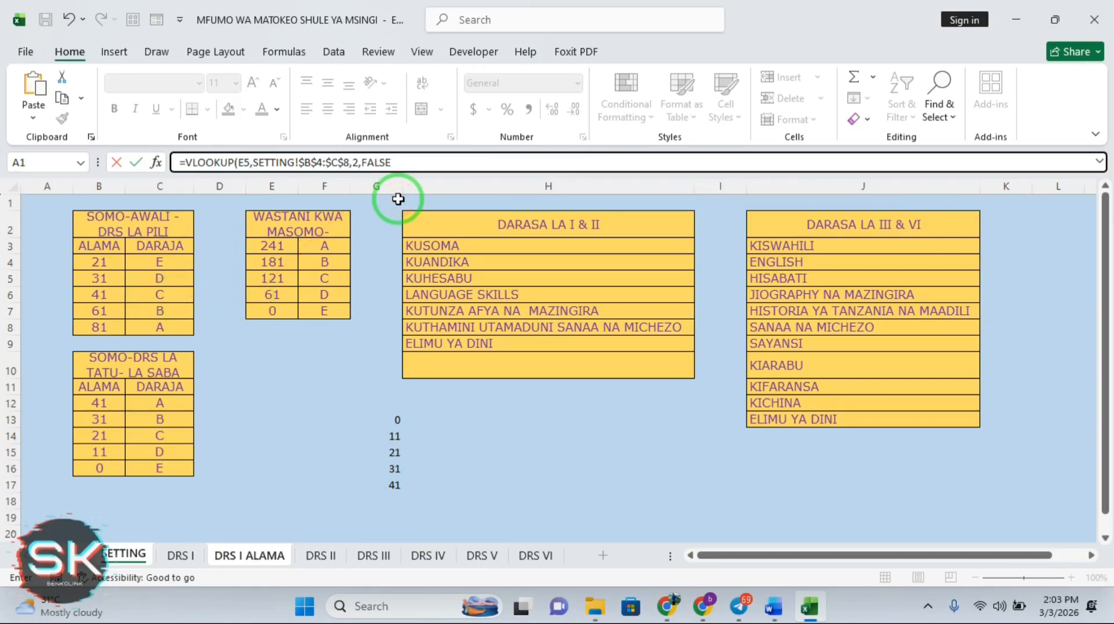
key(Return)
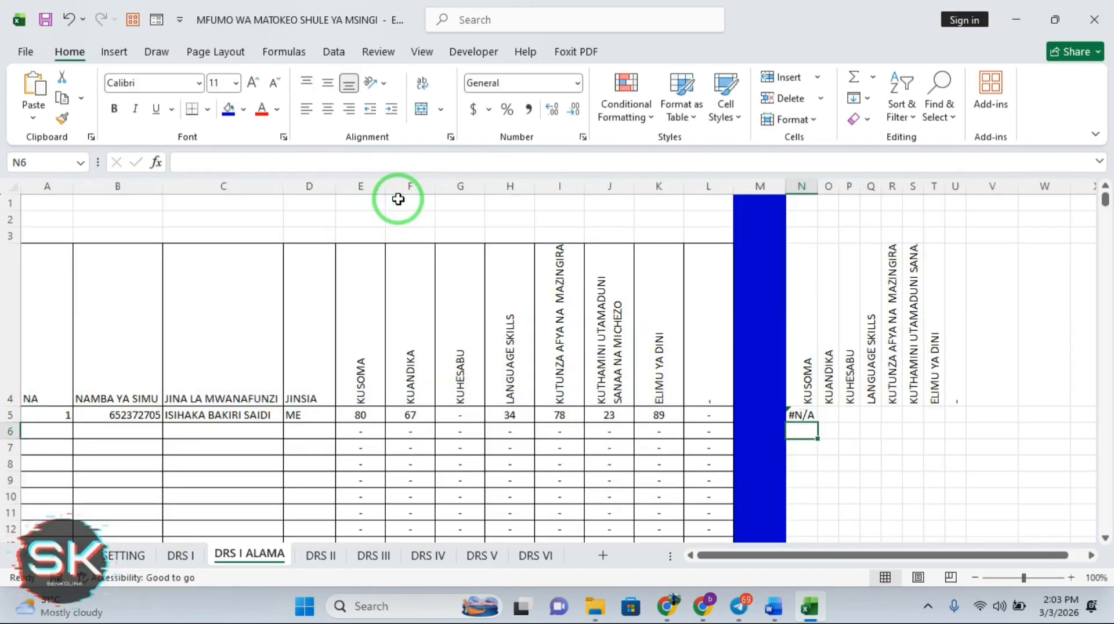
Change N5's match argument from FALSE to TRUE so the KUSOMA score of 80 grades as B
click(798, 415)
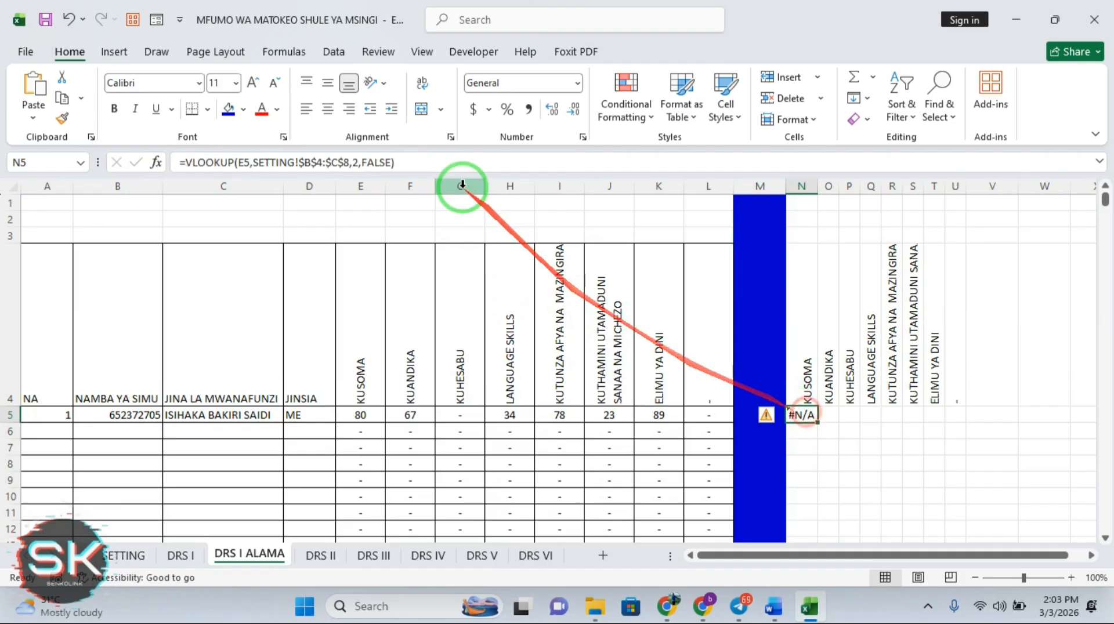
click(389, 166)
key(BackSpace)
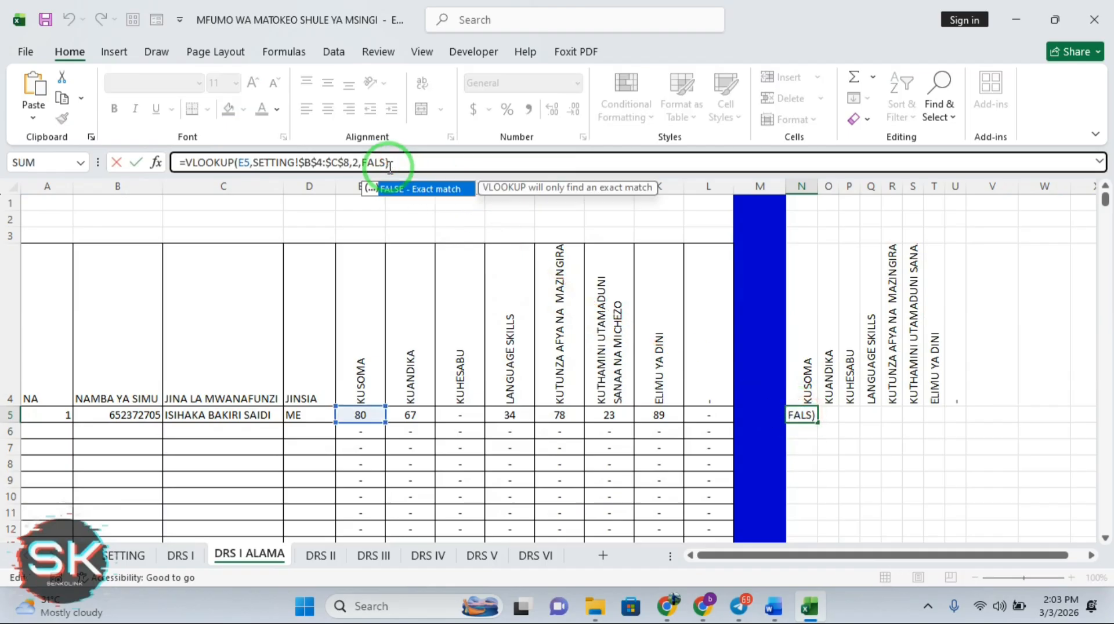
key(BackSpace)
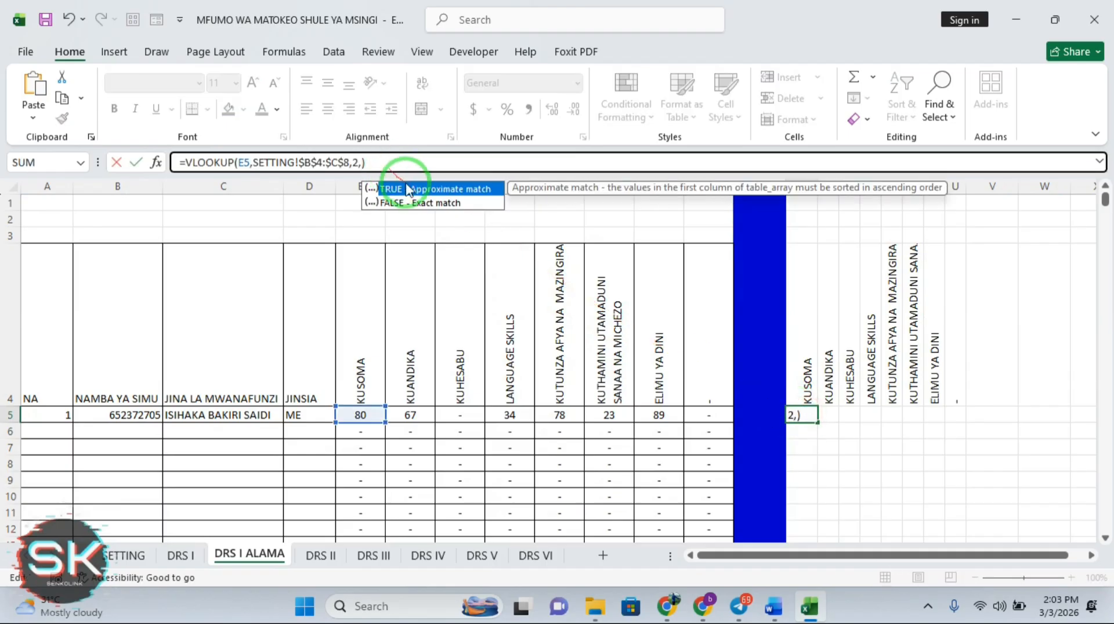
double_click(414, 187)
key(Return)
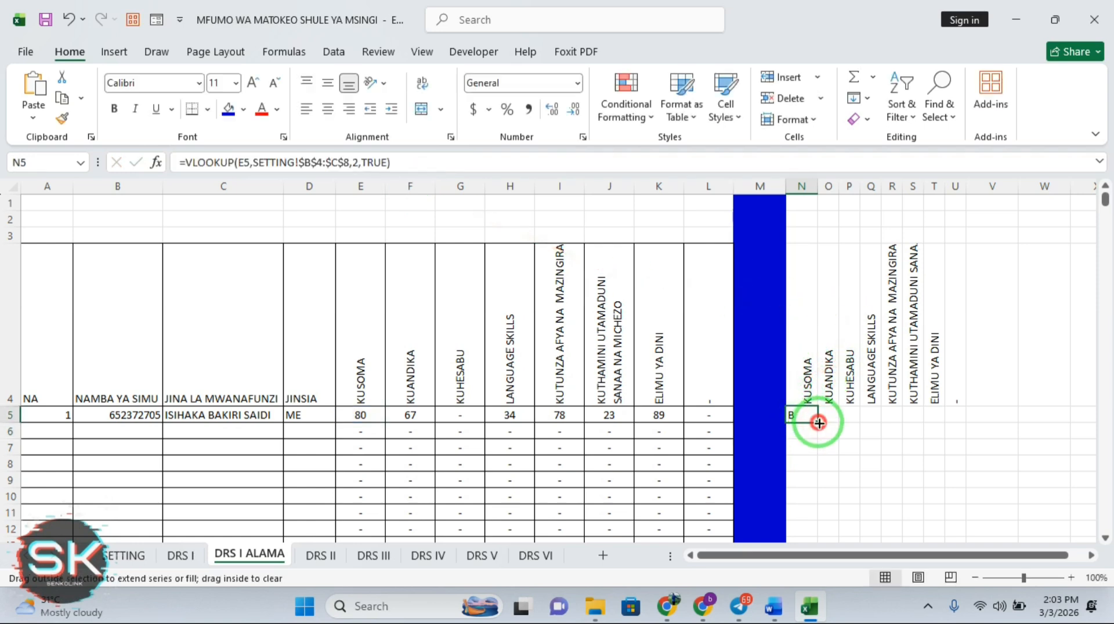
Fill N5's lookup formula down column N to row 1005 and inspect N6's result
drag(818, 421, 841, 504)
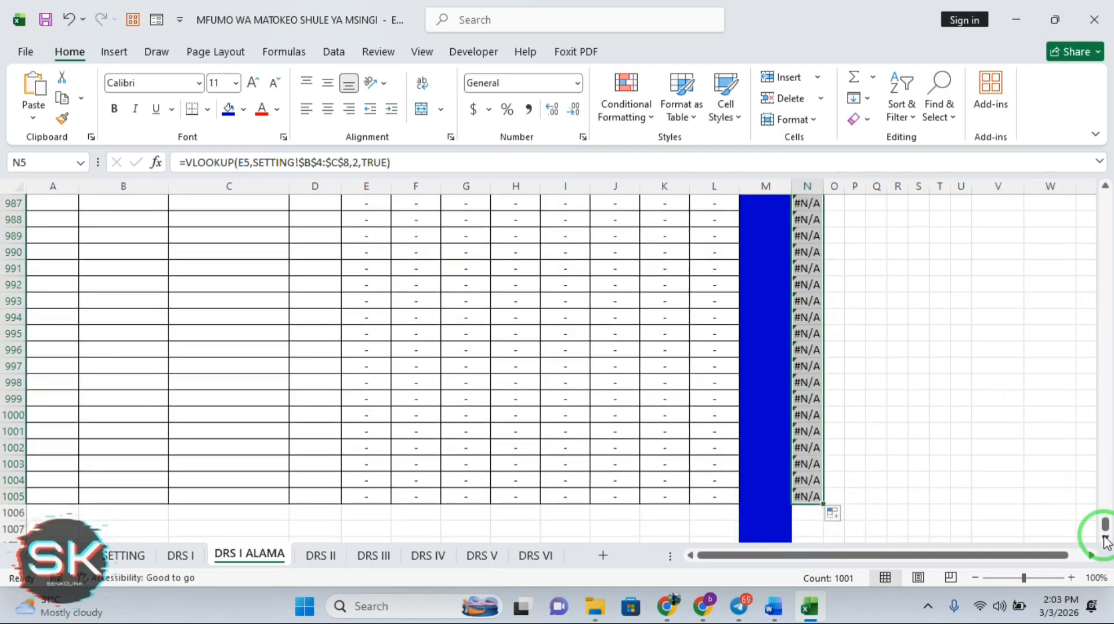
drag(1104, 524, 1102, 200)
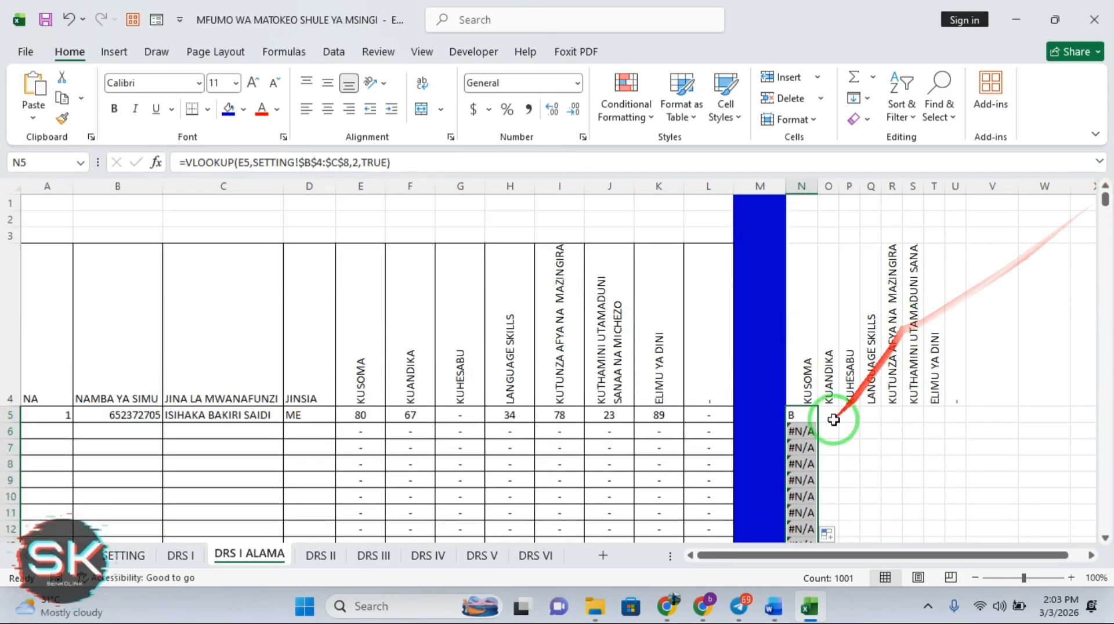
click(802, 433)
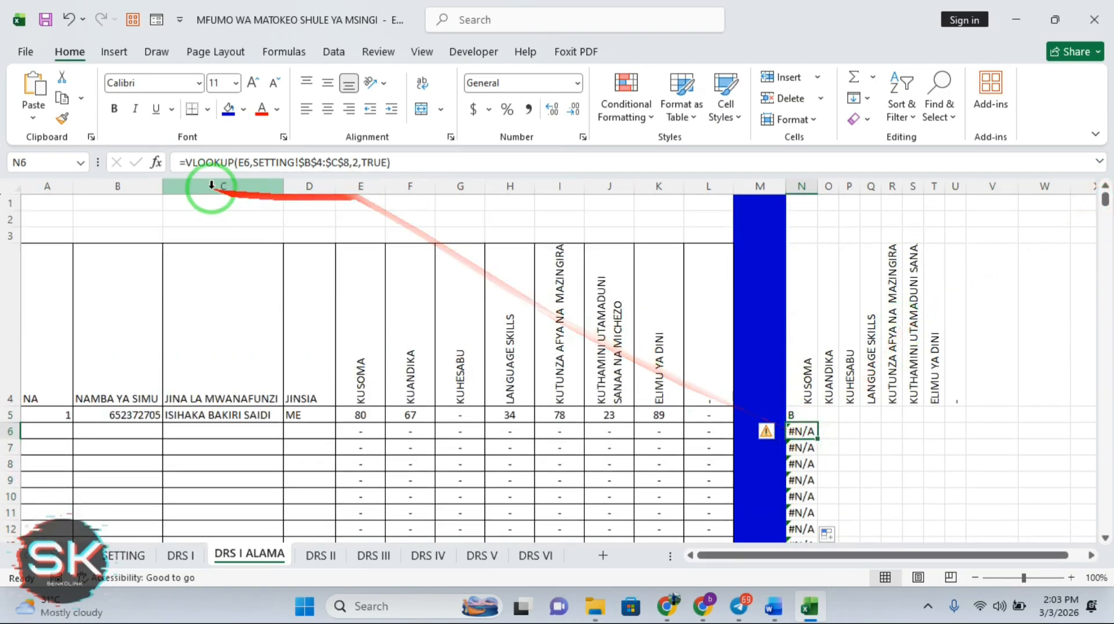
click(184, 163)
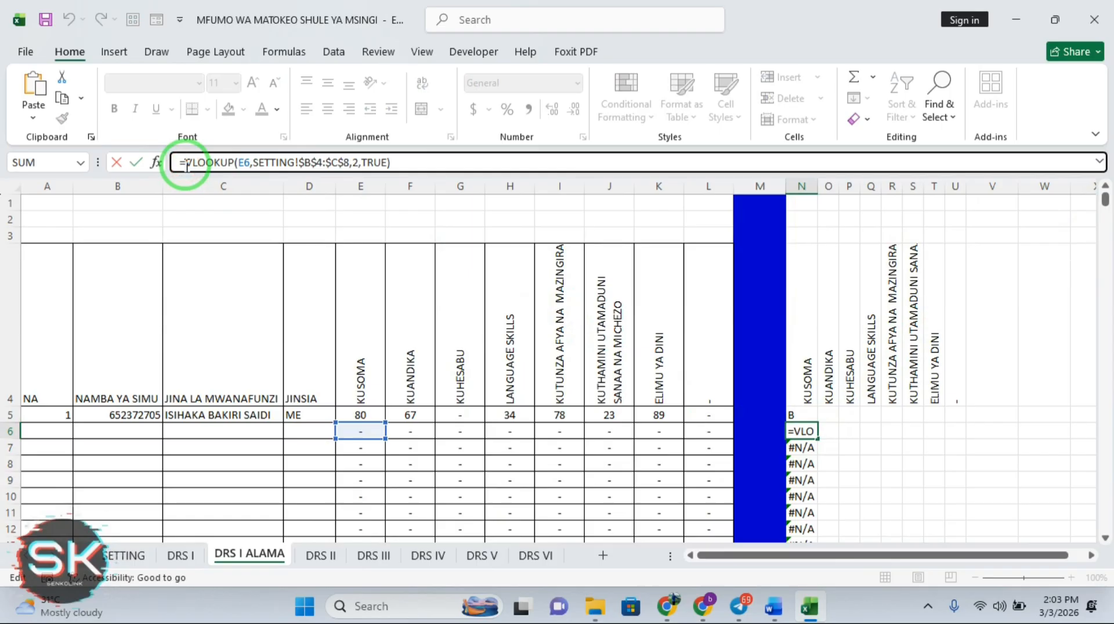
key(Return)
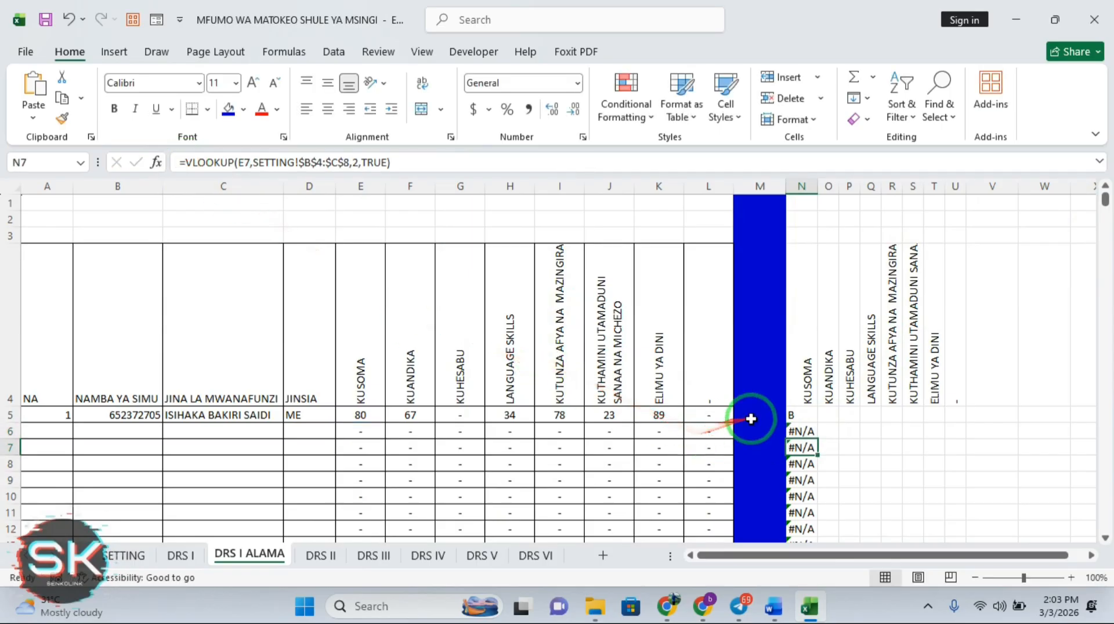
drag(799, 414, 368, 199)
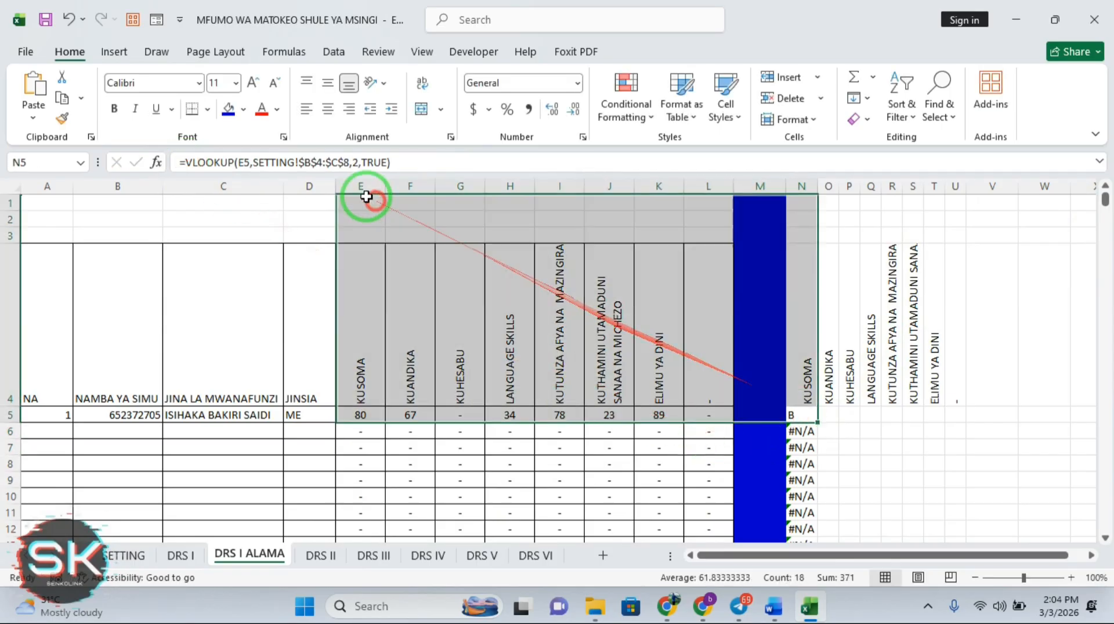
Wrap N5's VLOOKUP in IFERROR so errors return a blank
click(187, 162)
text(IF)
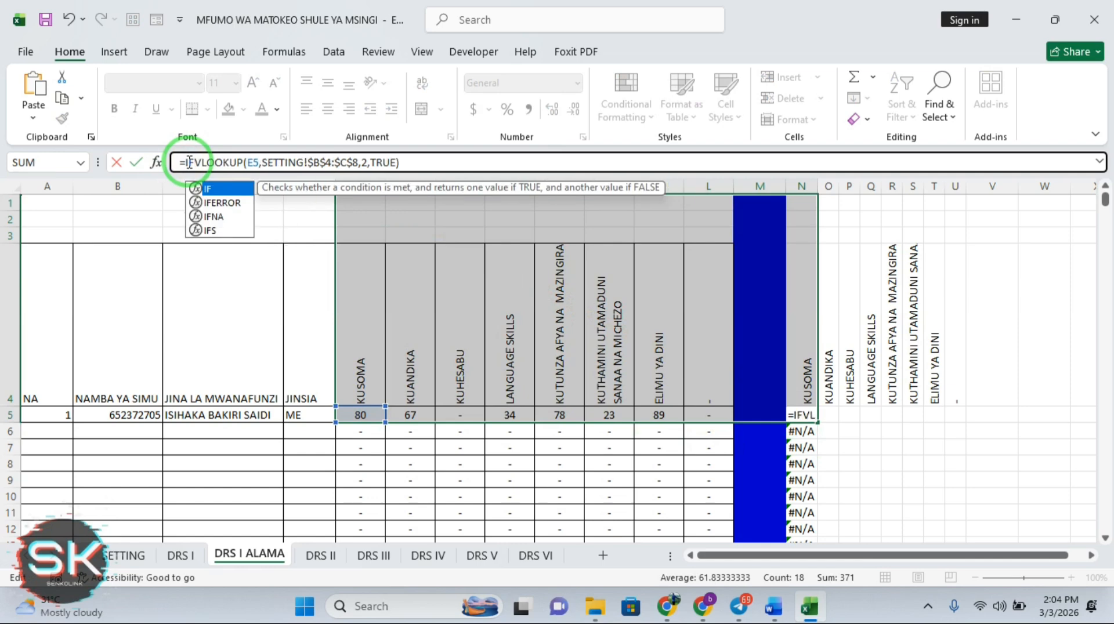
double_click(215, 203)
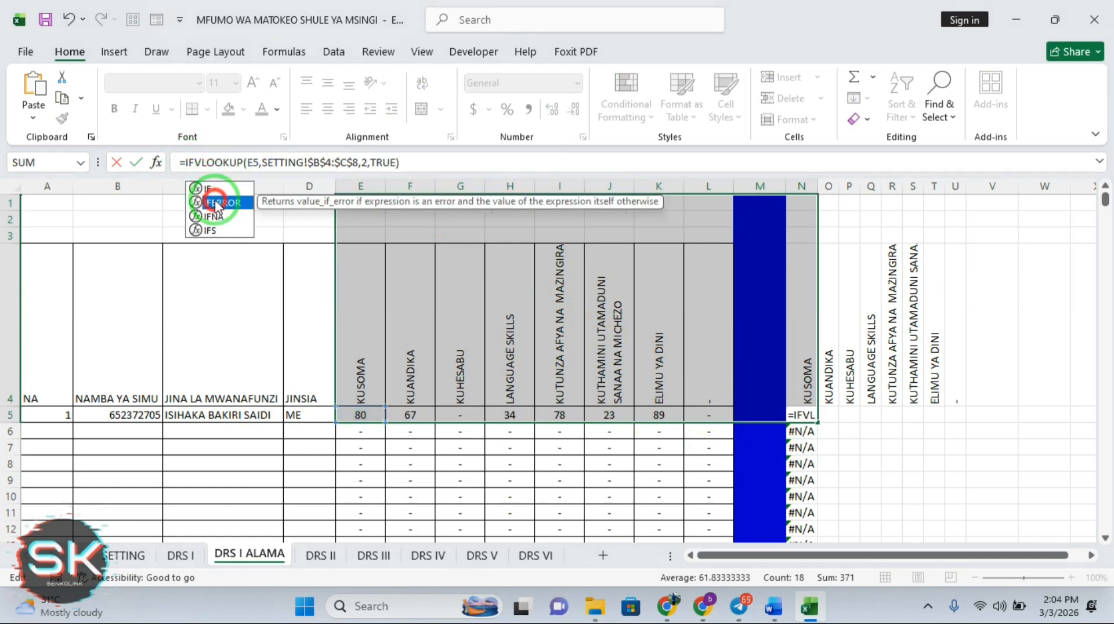
click(450, 162)
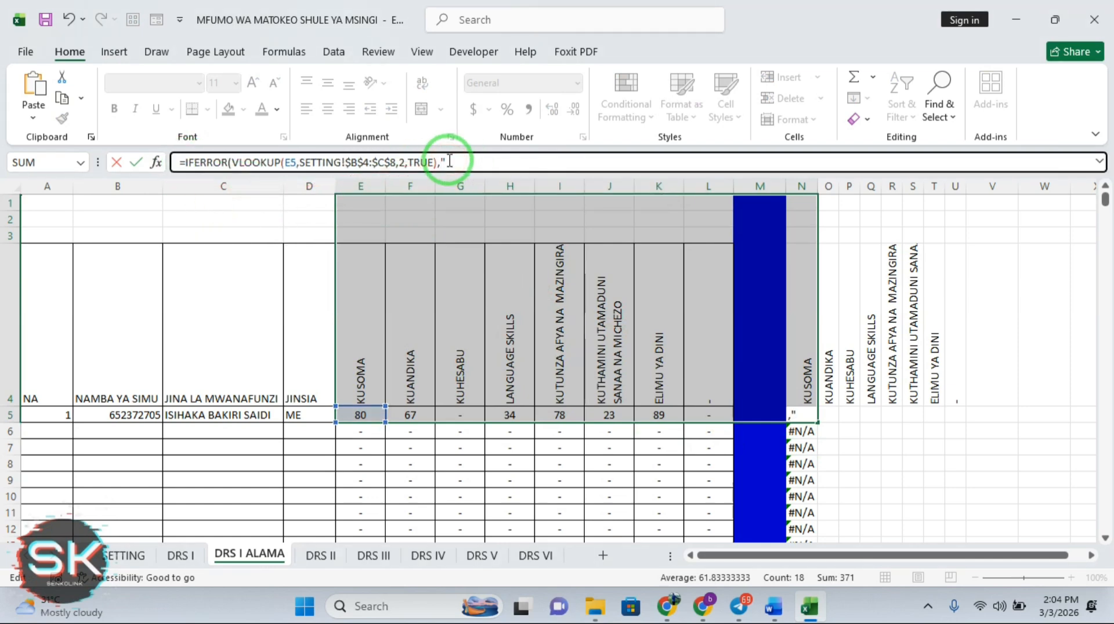
key(Return)
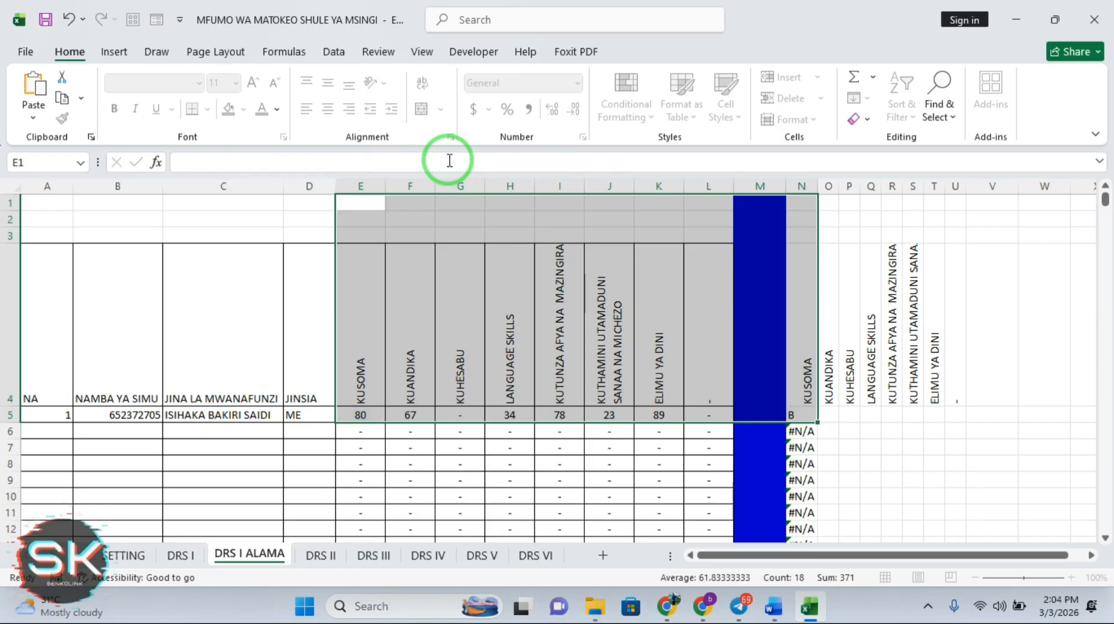
Fill N5's IFERROR formula down column N and across row 5 to T5, giving B, D, B, E, A
click(843, 424)
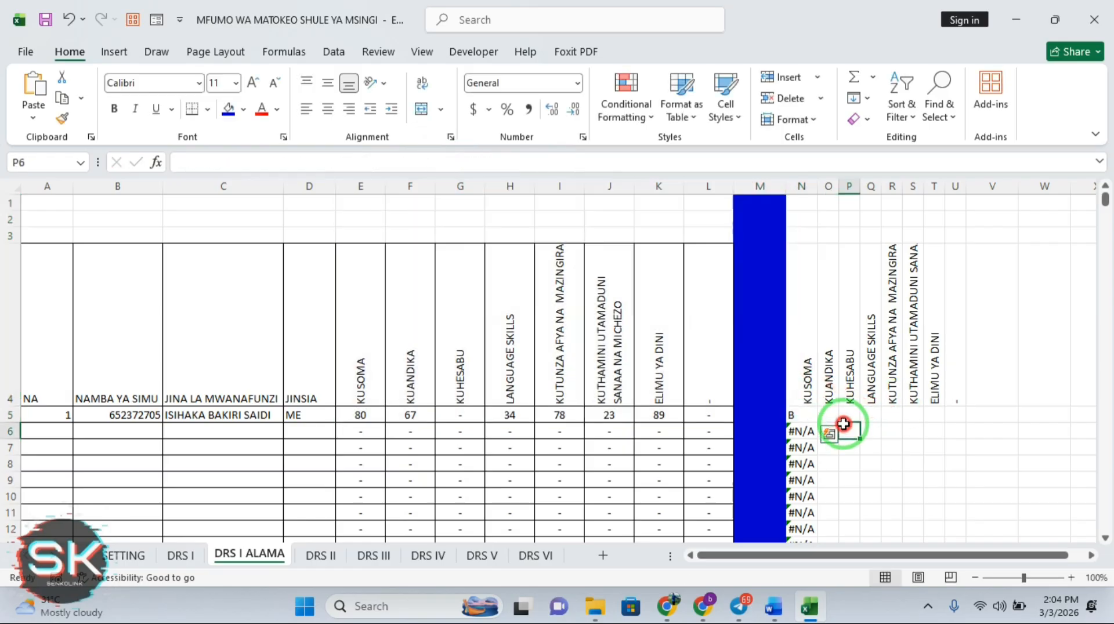
click(807, 416)
double_click(818, 423)
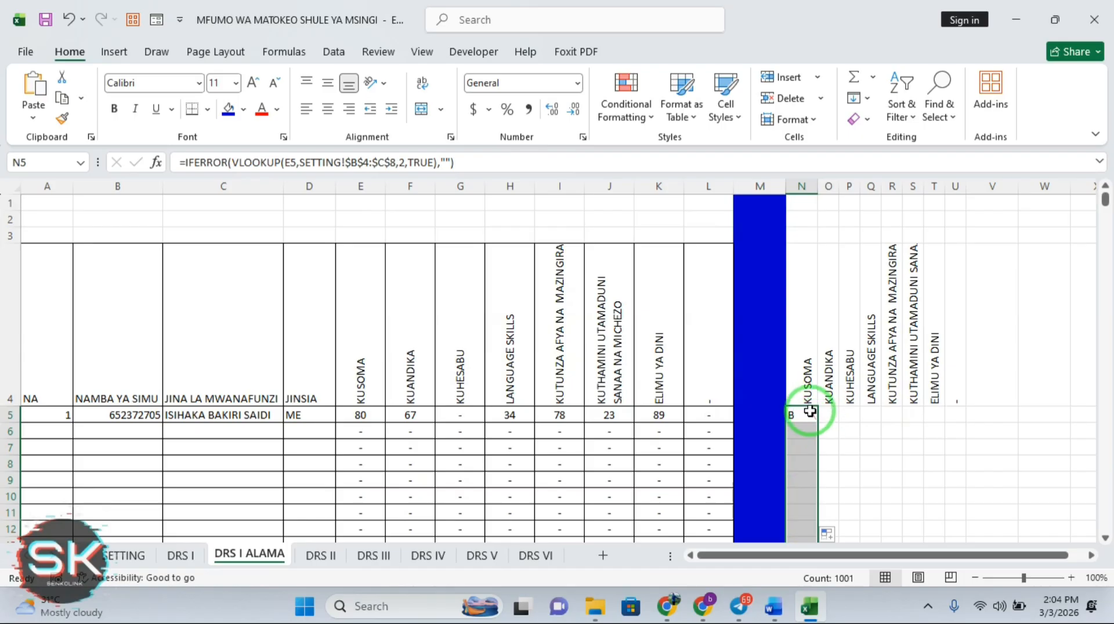
click(816, 419)
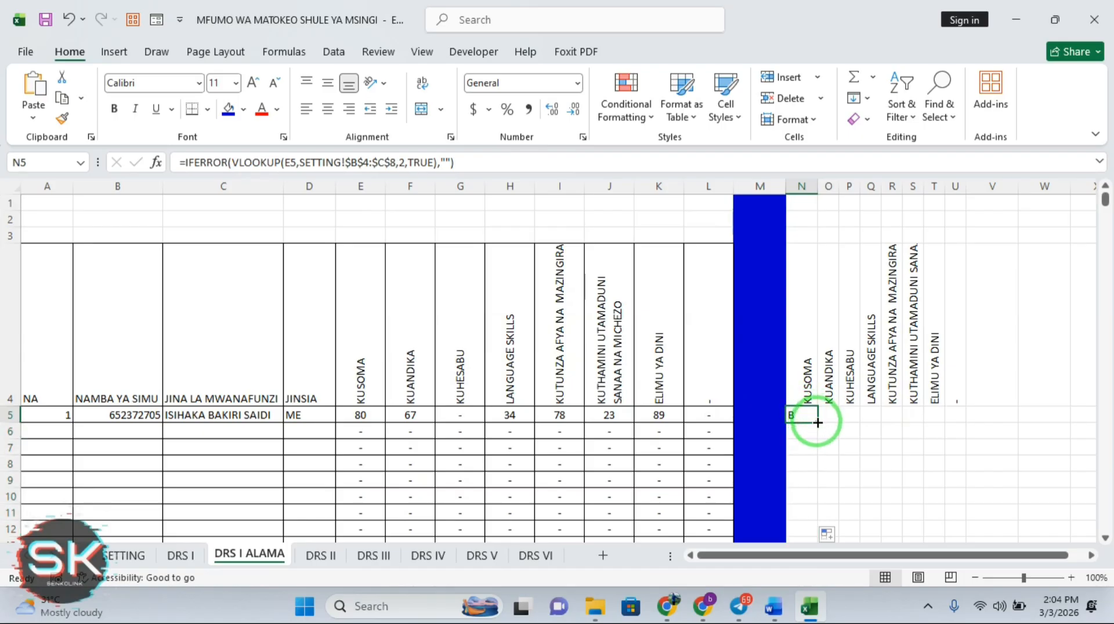
drag(818, 423, 941, 421)
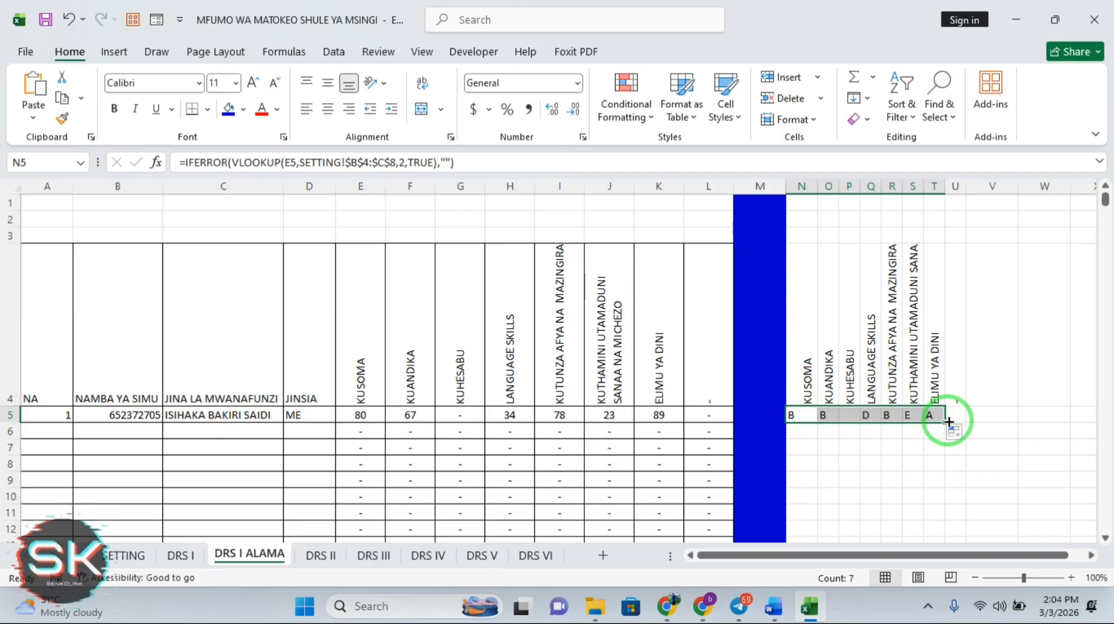
click(944, 424)
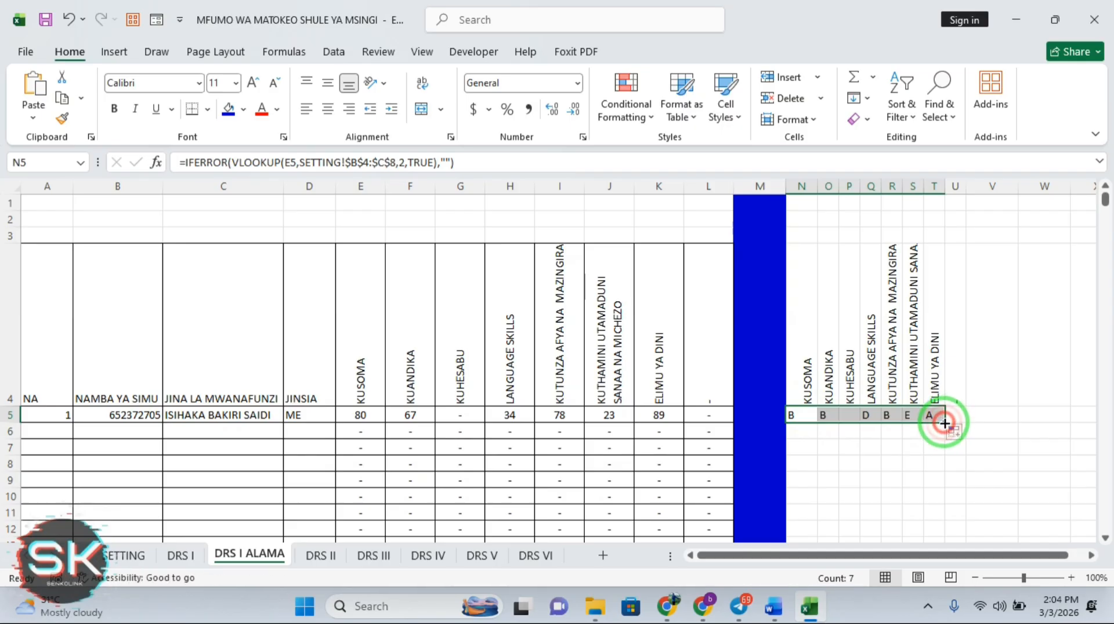
click(824, 415)
click(796, 415)
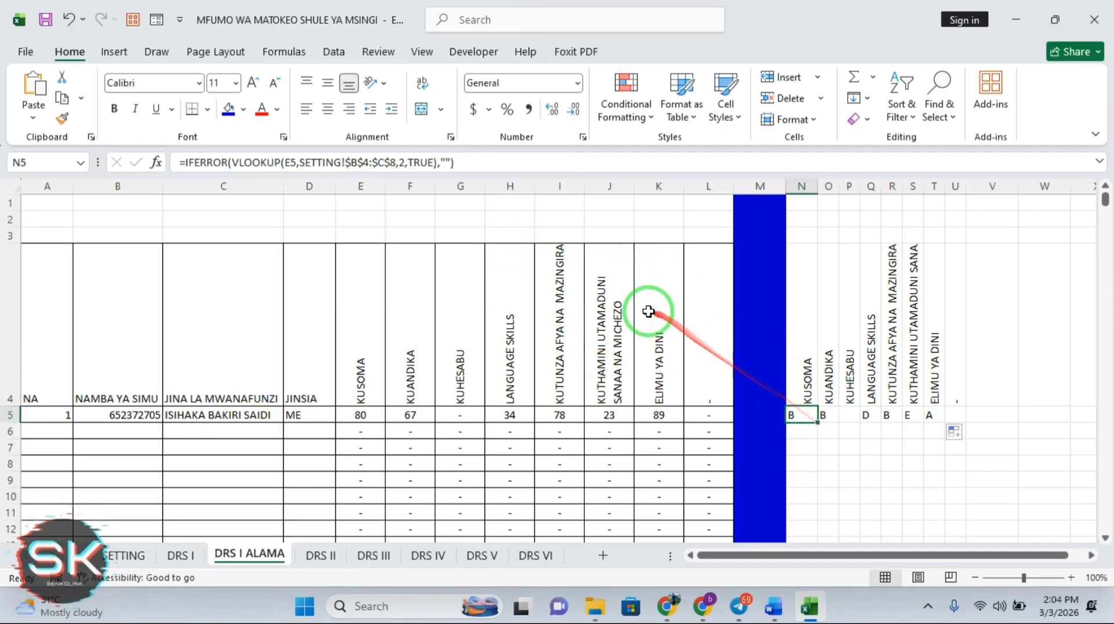
click(446, 162)
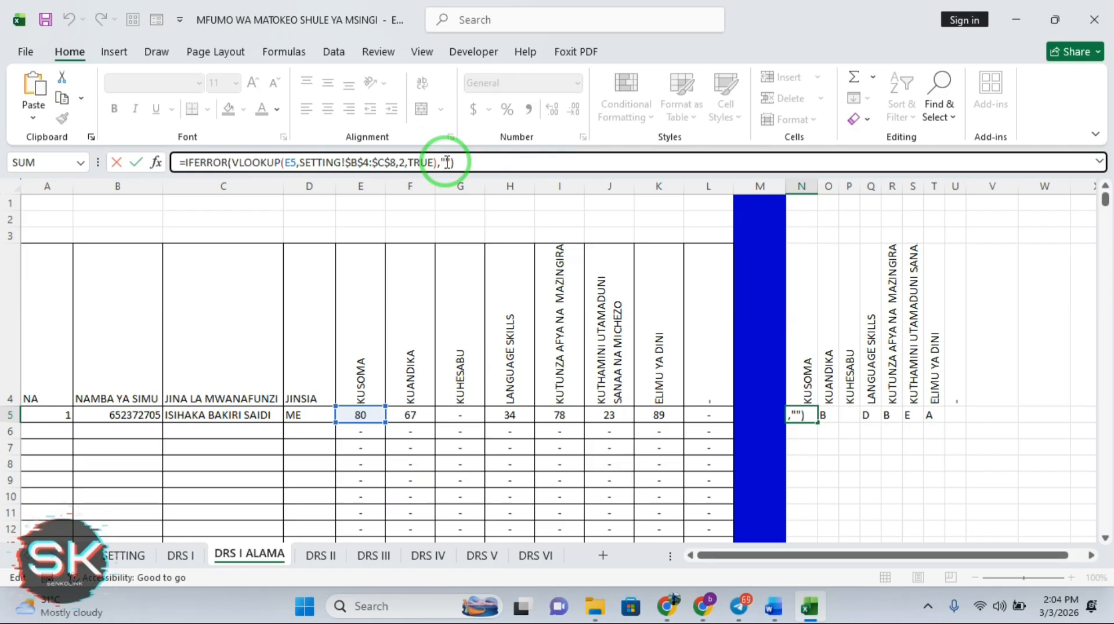
Set N5's IFERROR fallback to "X", preview it filled down column N, then undo the fill
key(BackSpace)
key(Return)
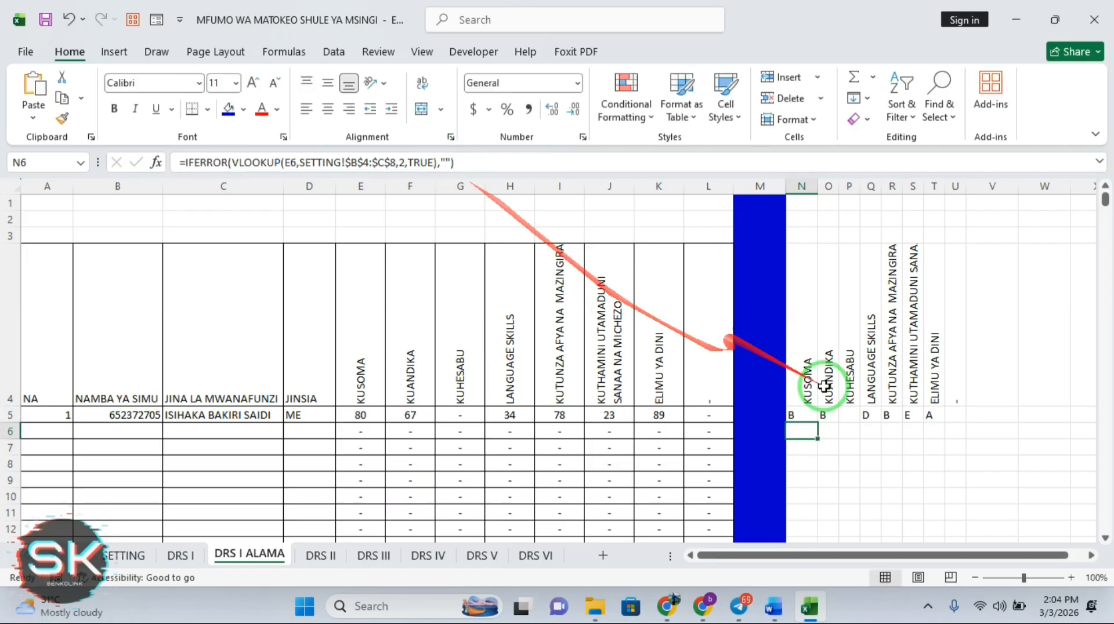
click(803, 414)
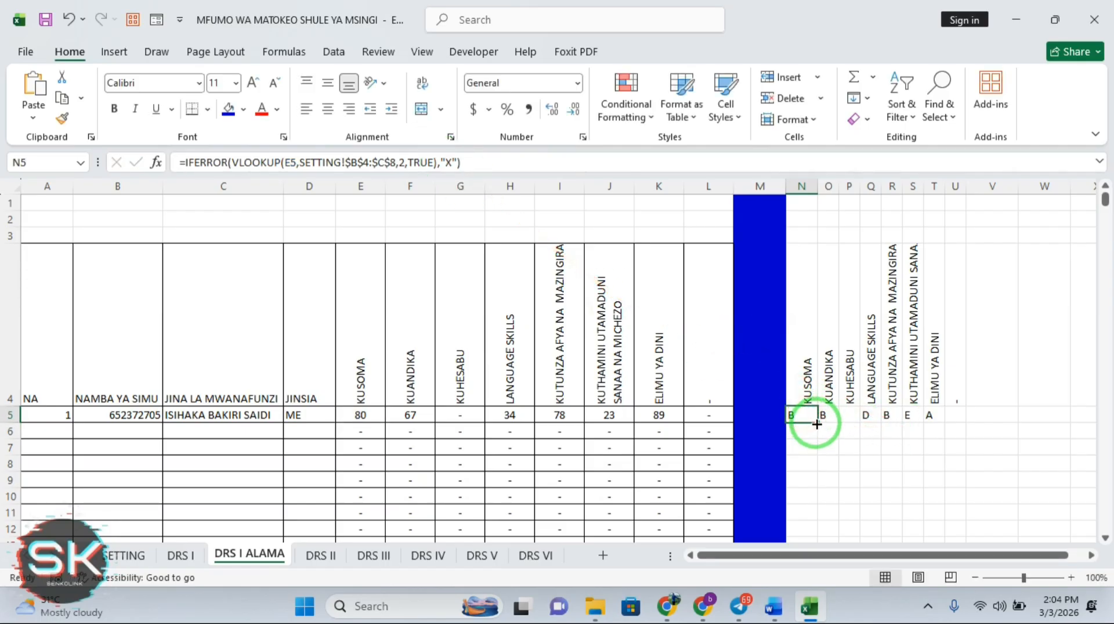
double_click(817, 424)
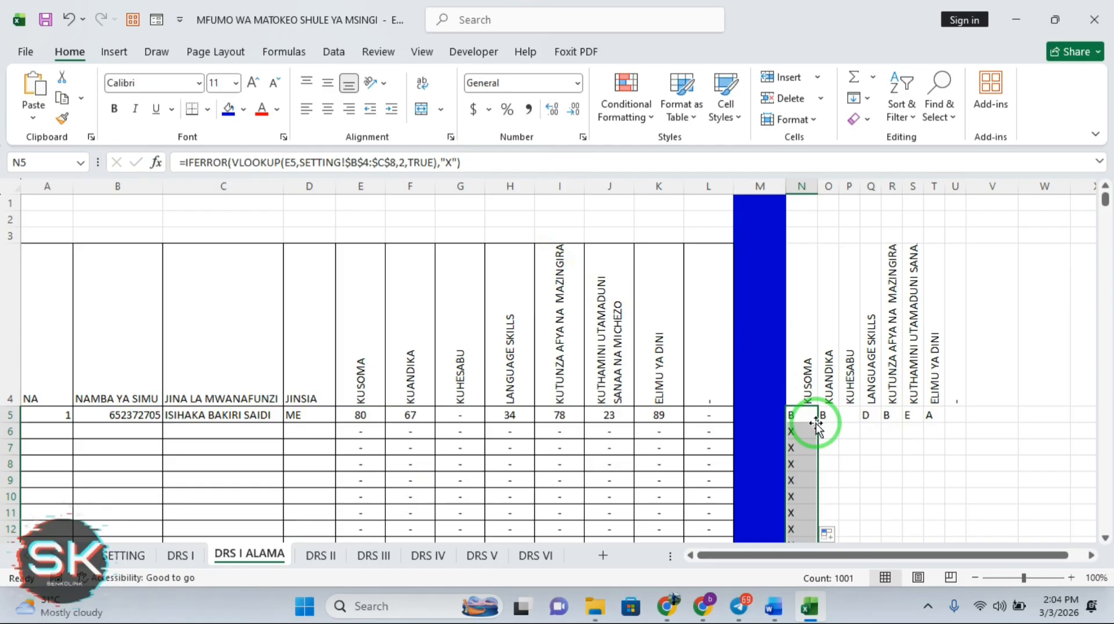
drag(1105, 200, 1108, 177)
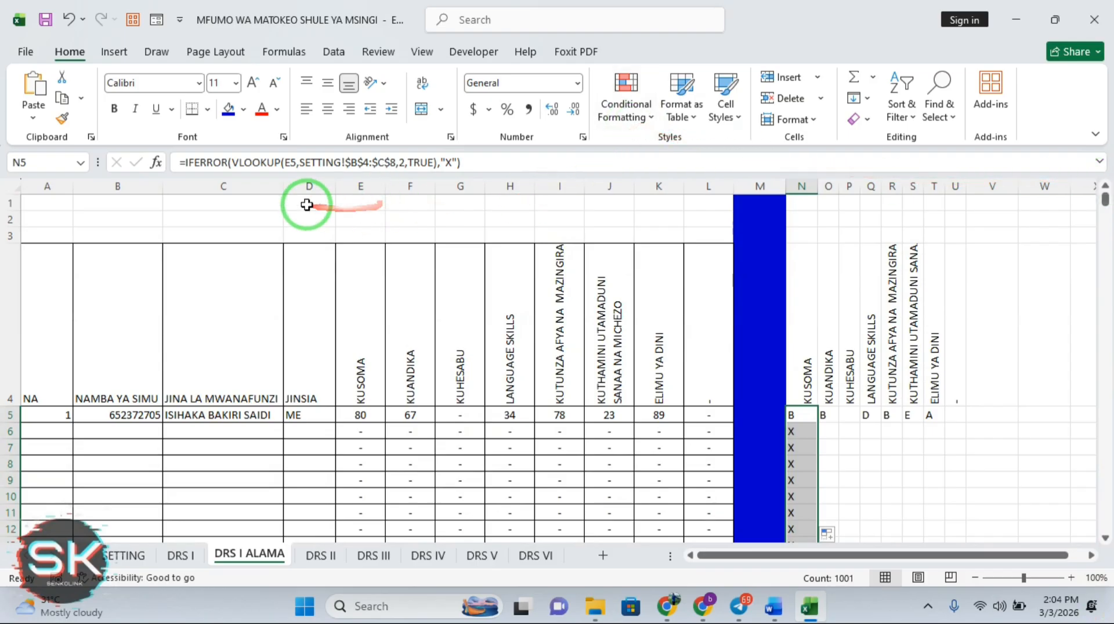
click(69, 21)
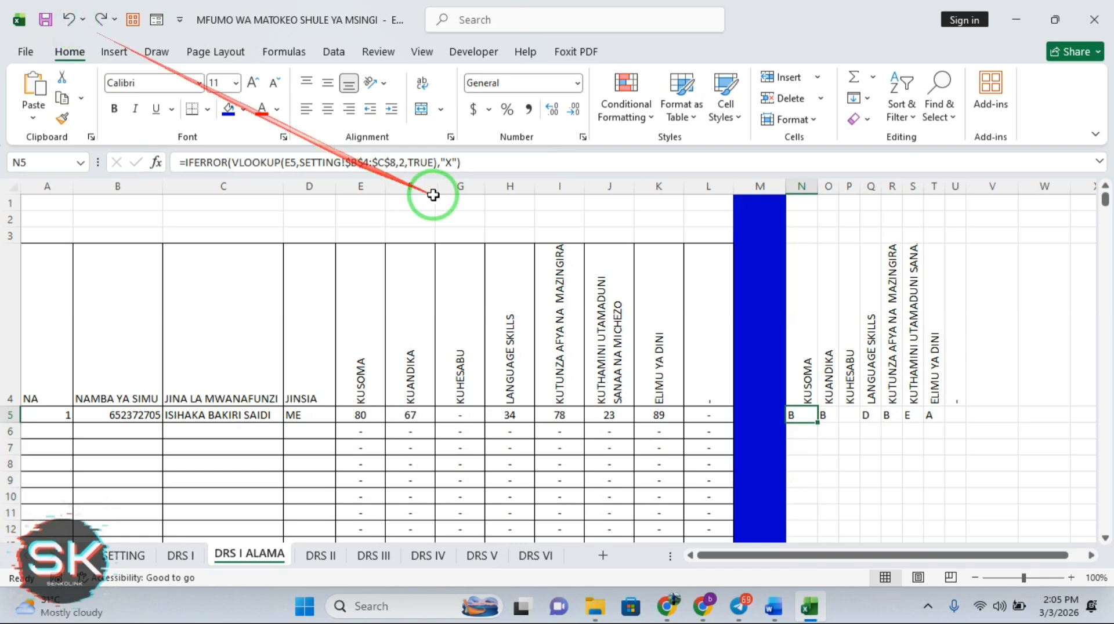
click(955, 413)
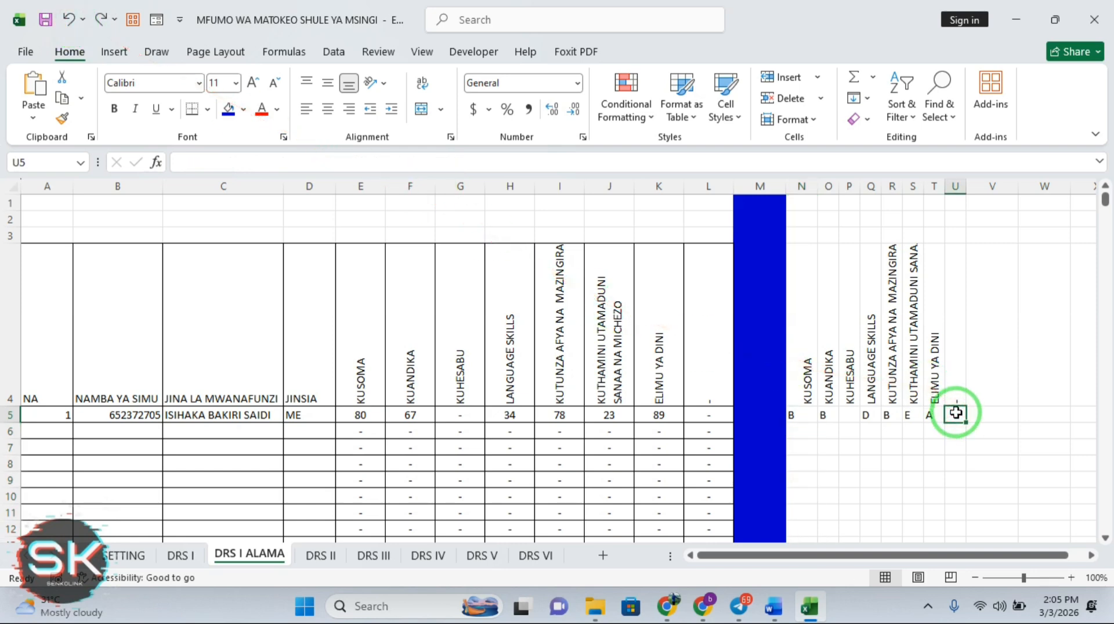
Copy T5's grade formula into U5, then fill each column from U back to N down from row 5
click(956, 388)
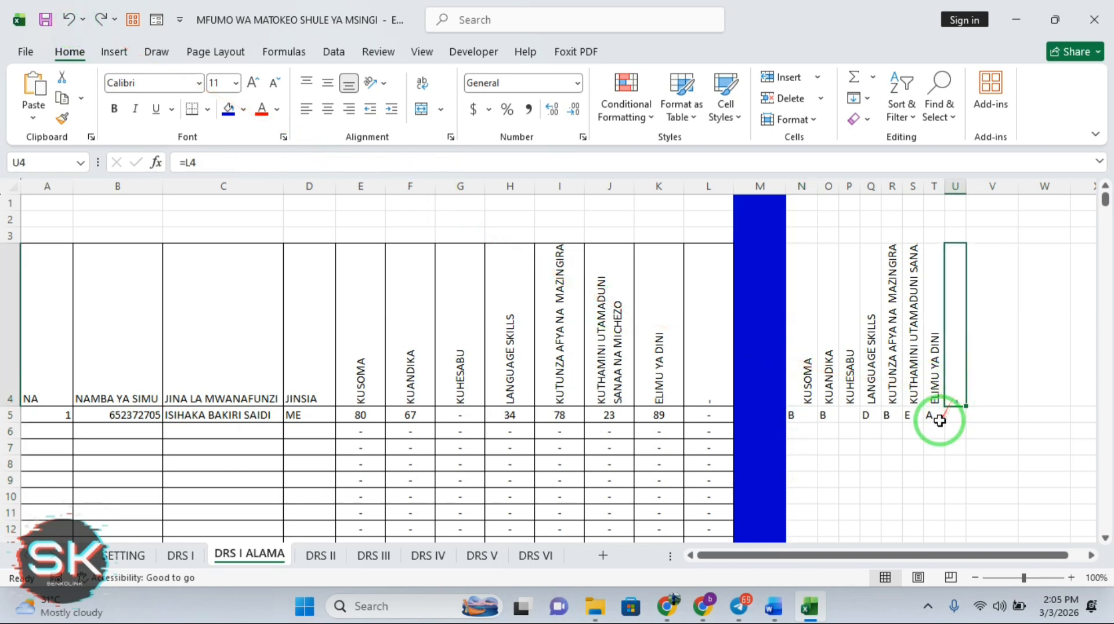
click(939, 421)
drag(946, 423, 963, 425)
click(963, 423)
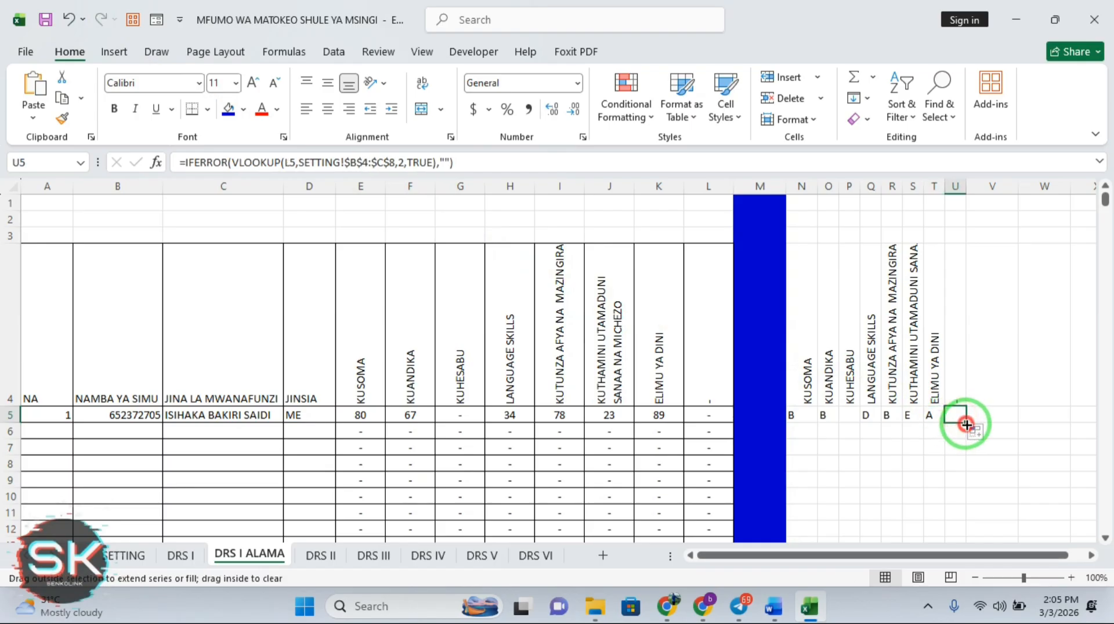
double_click(964, 424)
click(940, 422)
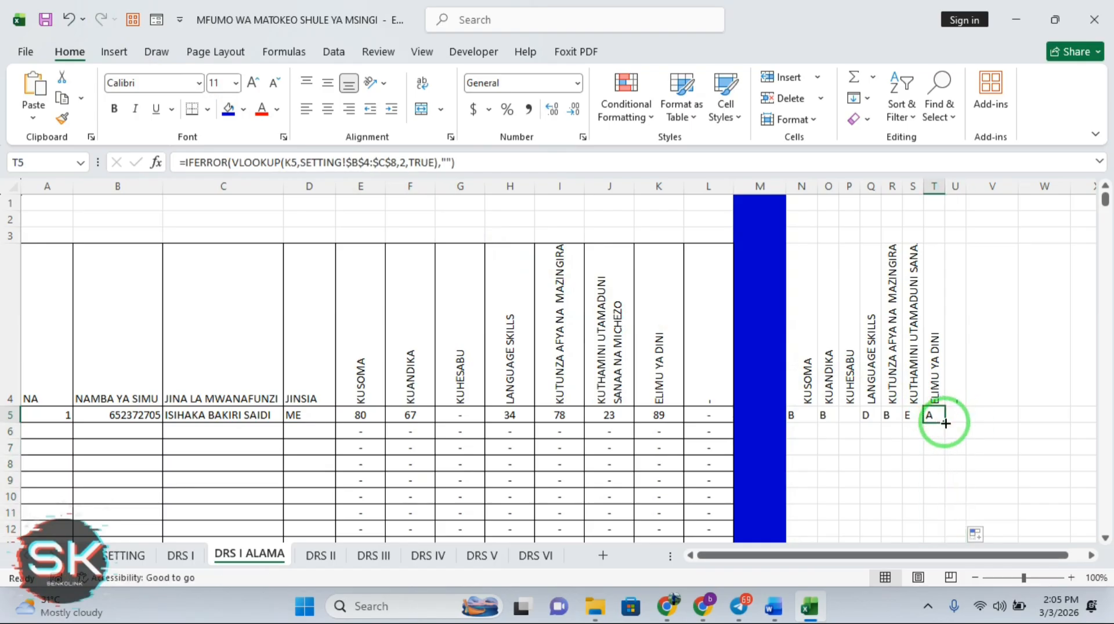
double_click(946, 423)
click(914, 417)
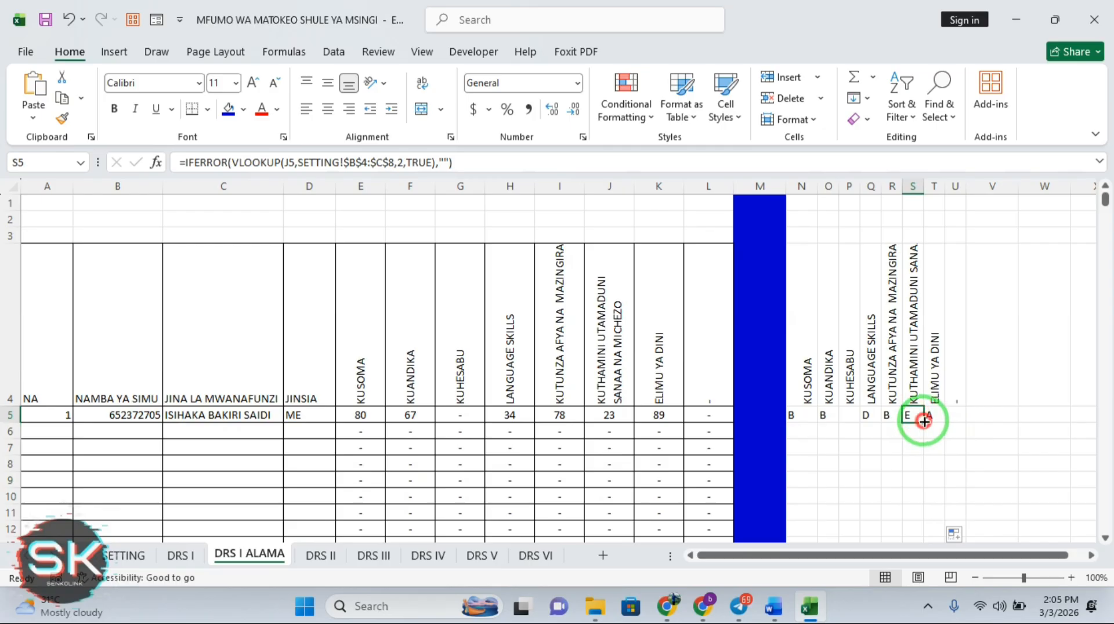
double_click(925, 421)
click(904, 423)
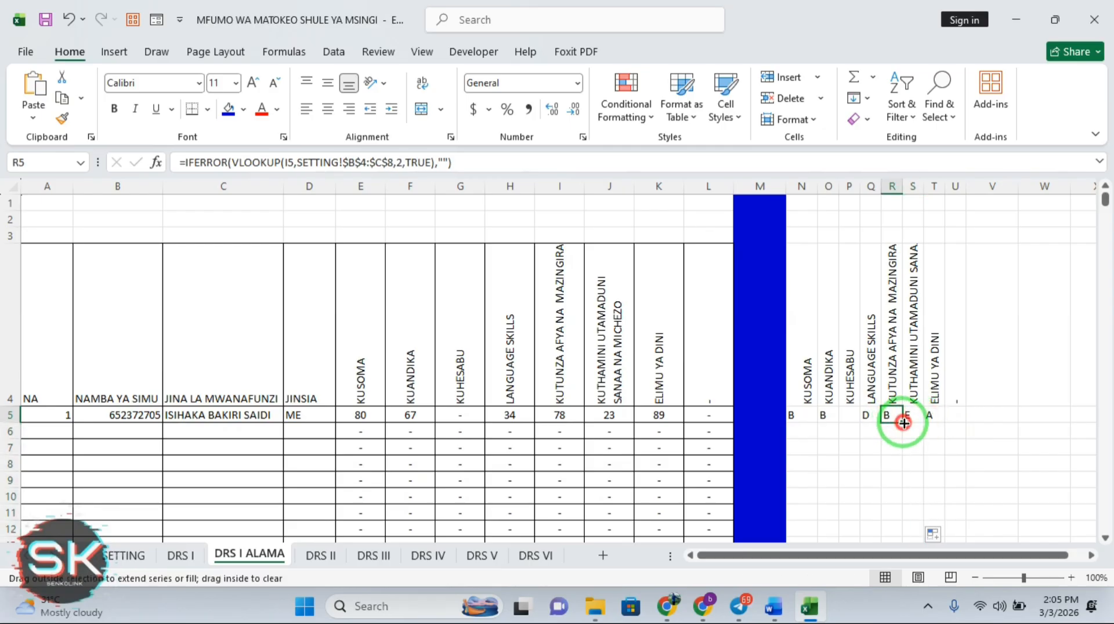
double_click(903, 423)
click(870, 417)
double_click(881, 423)
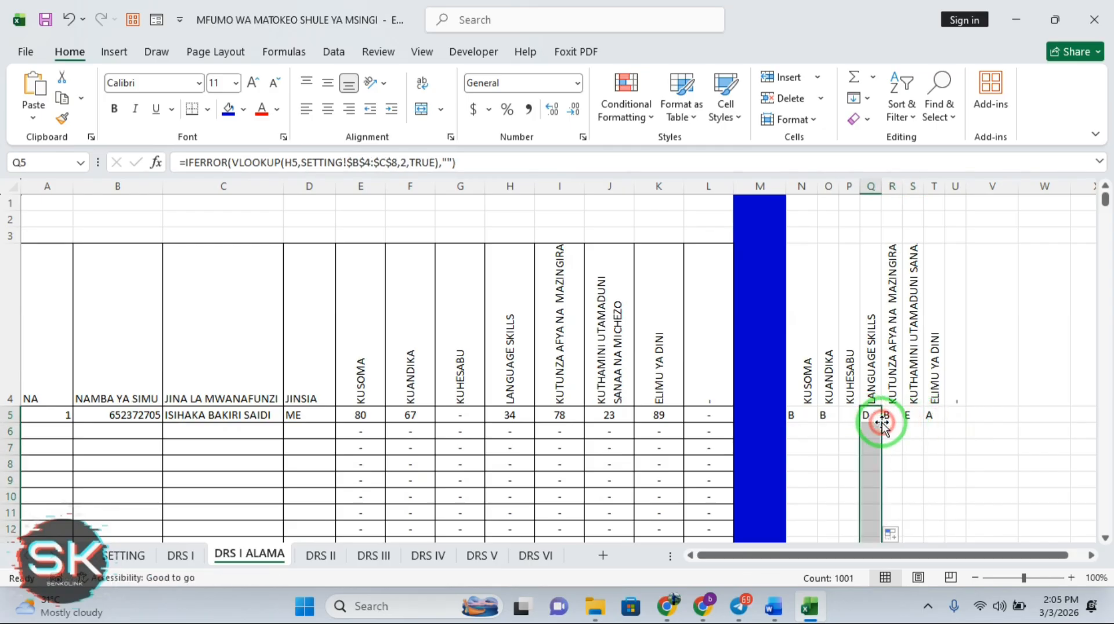
click(849, 417)
double_click(859, 423)
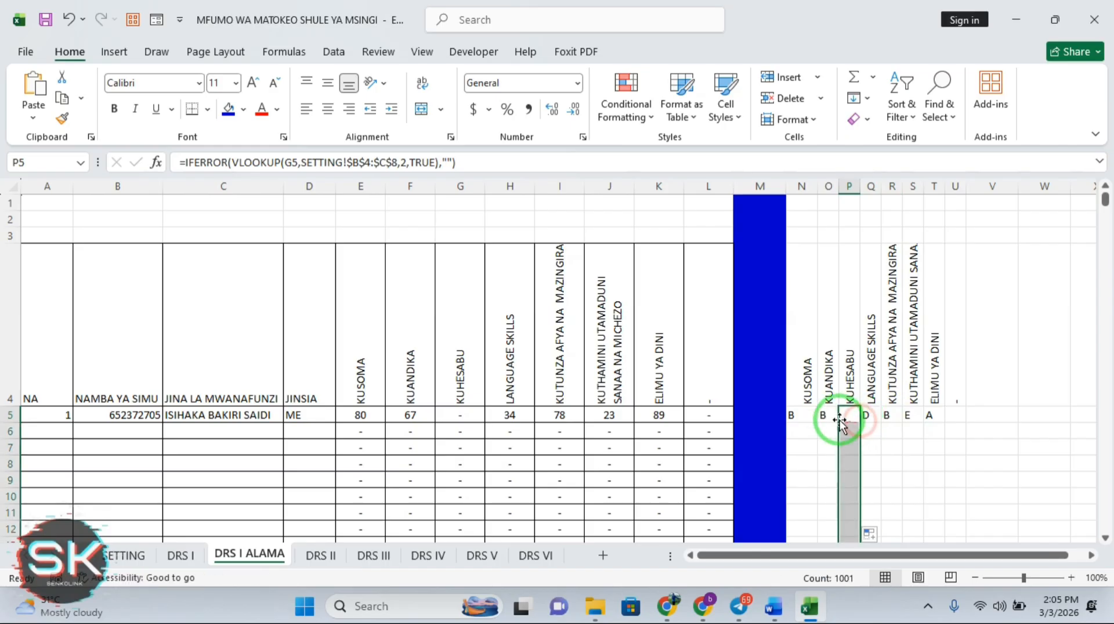
click(828, 415)
double_click(838, 423)
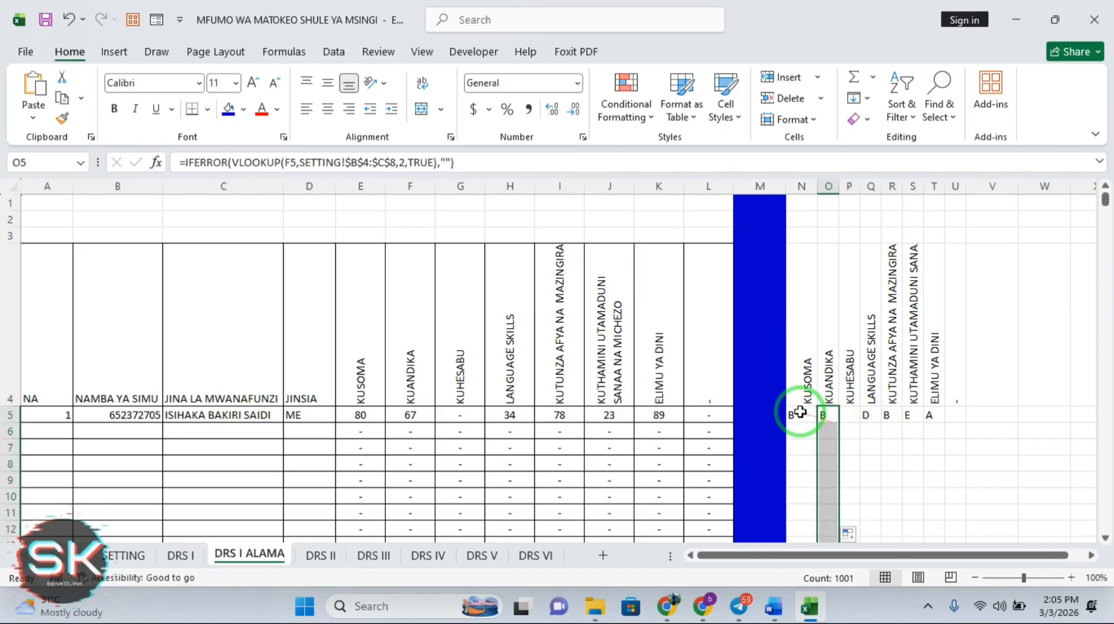
click(800, 413)
double_click(817, 423)
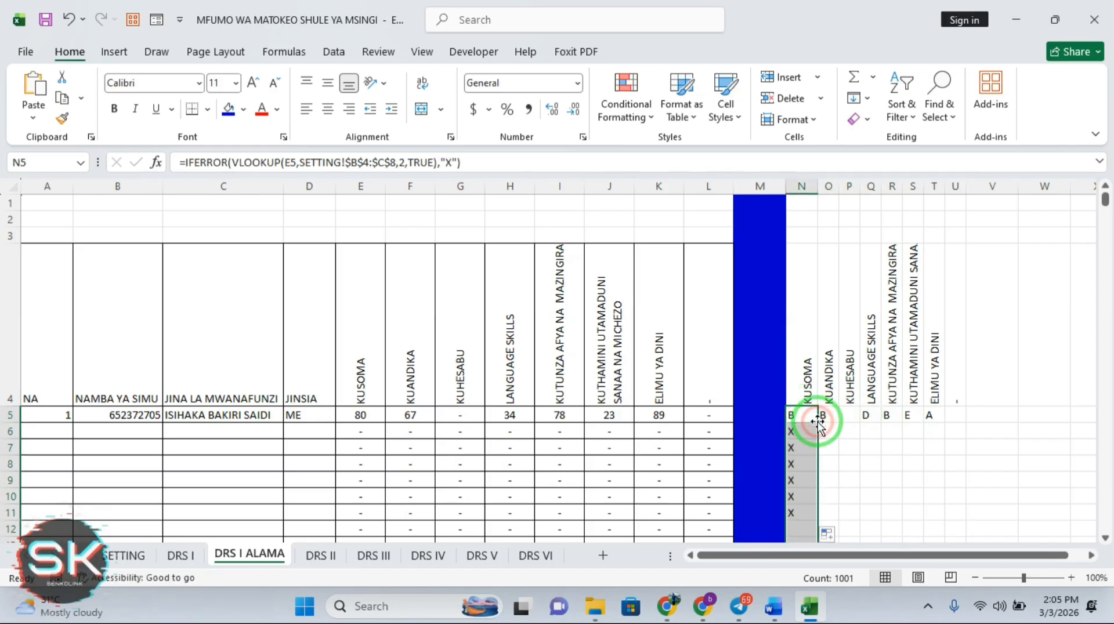
Restore N5's IFERROR fallback to an empty string and refill column N so empty rows stay blank
click(452, 163)
key(Return)
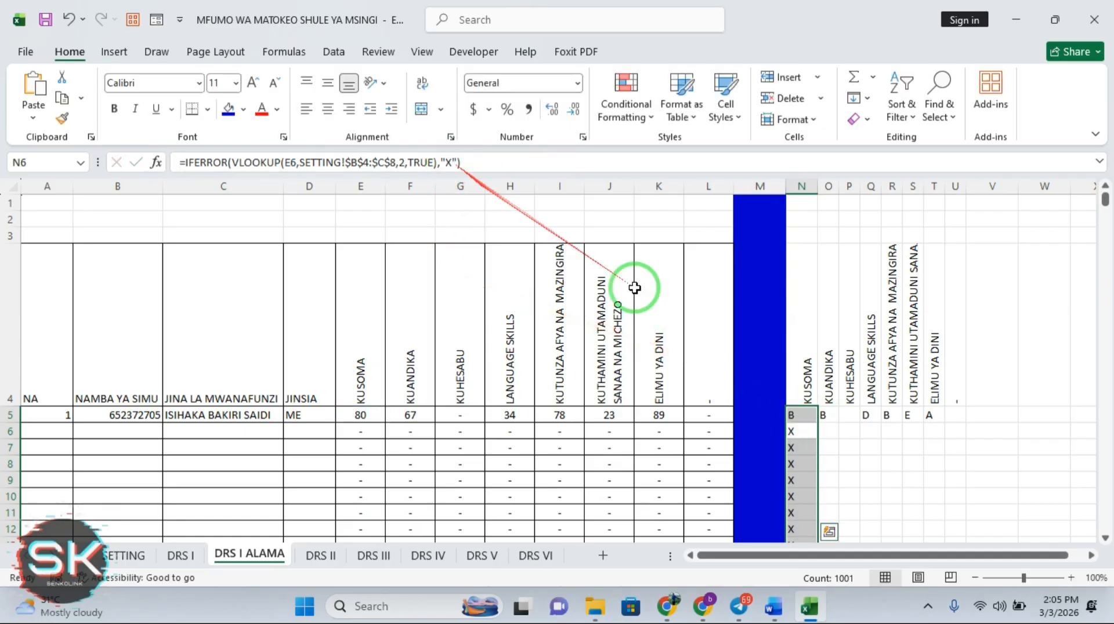
click(809, 415)
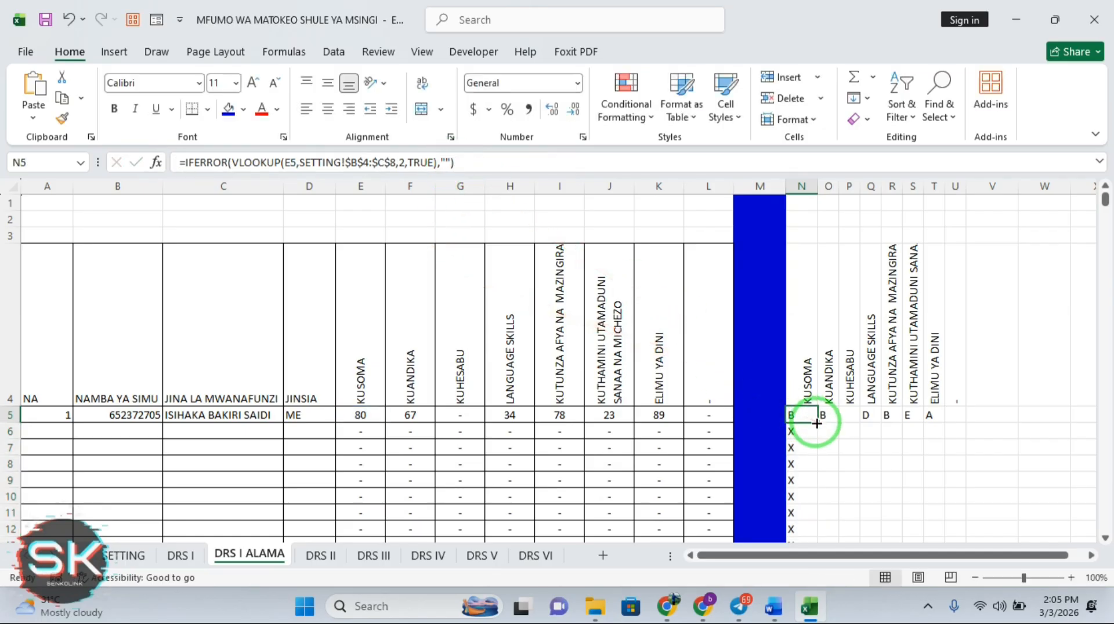
double_click(817, 423)
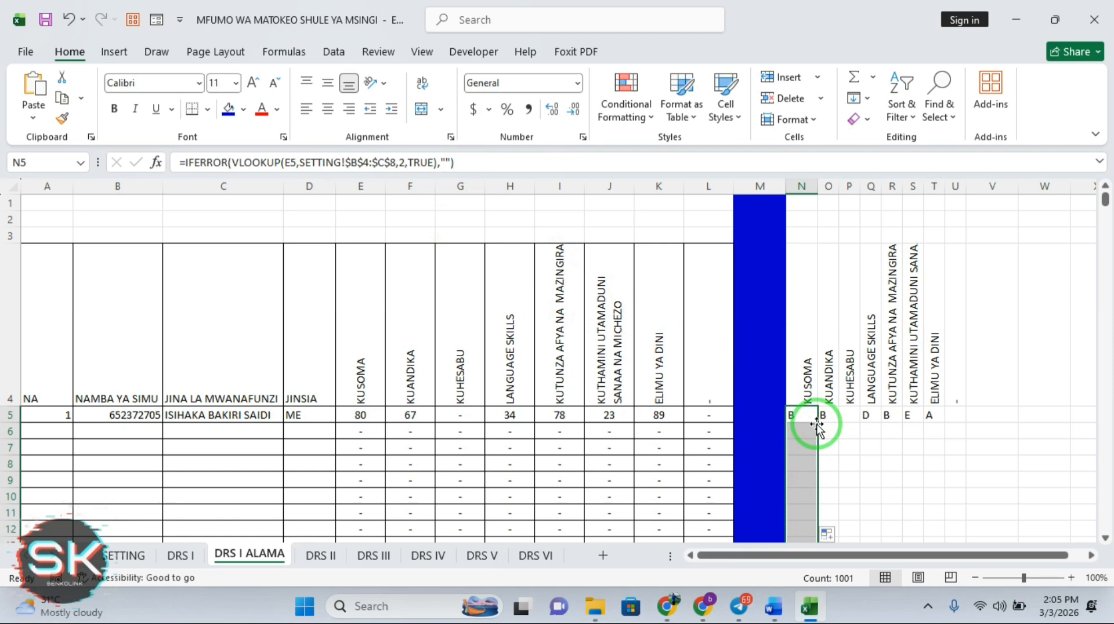
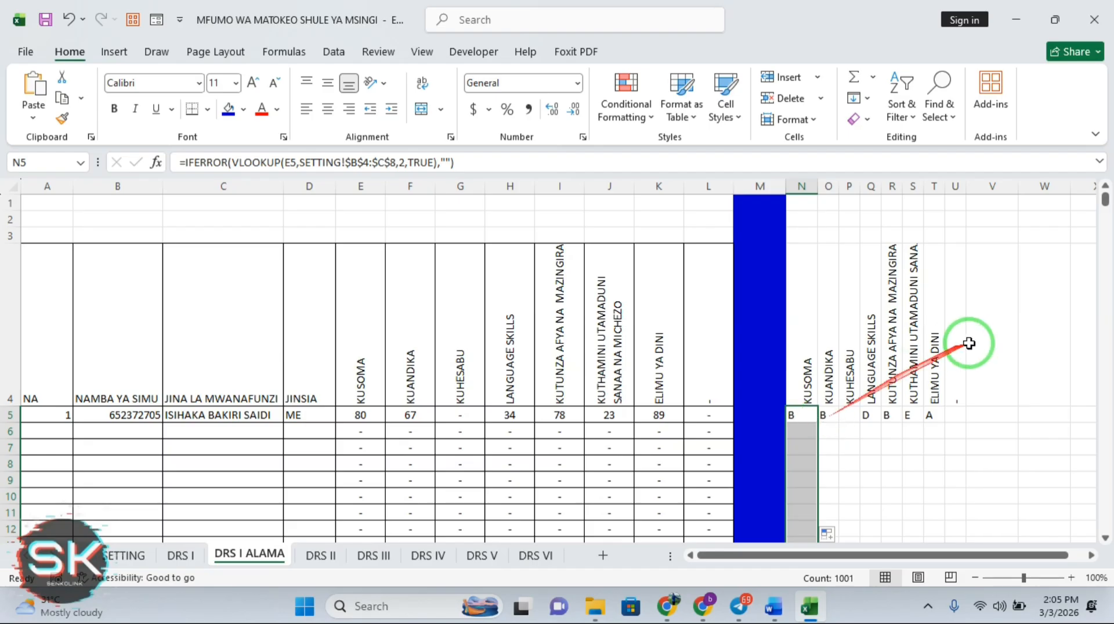
Type the headers JUMLA in V4, WASTANI in W4, DARAJA in X4 and NAFASI in Y4
click(982, 396)
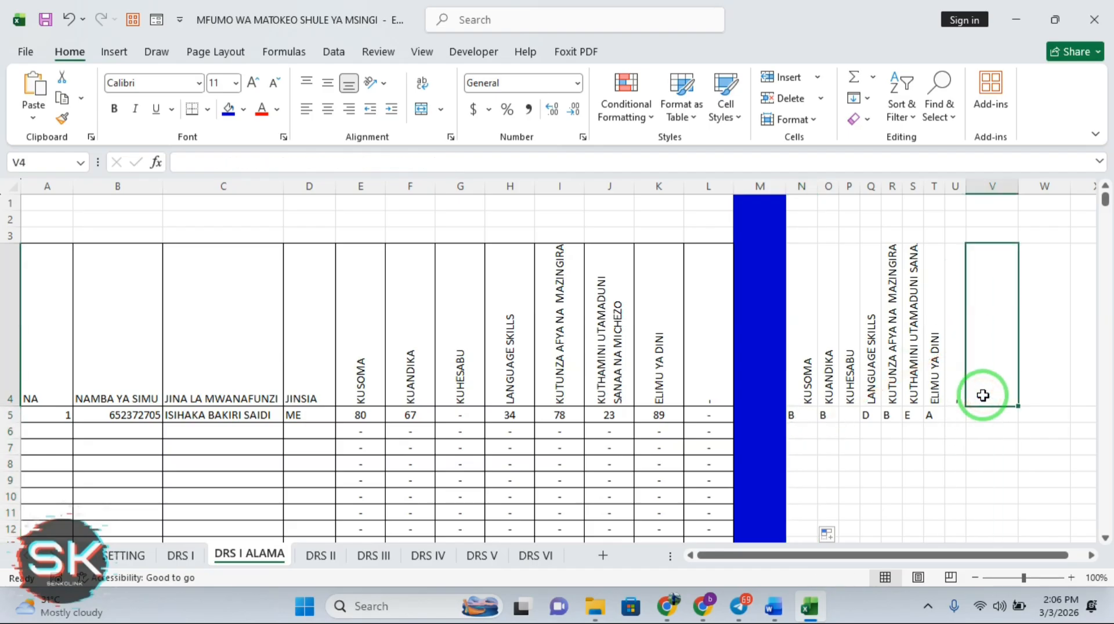
text(JUML)
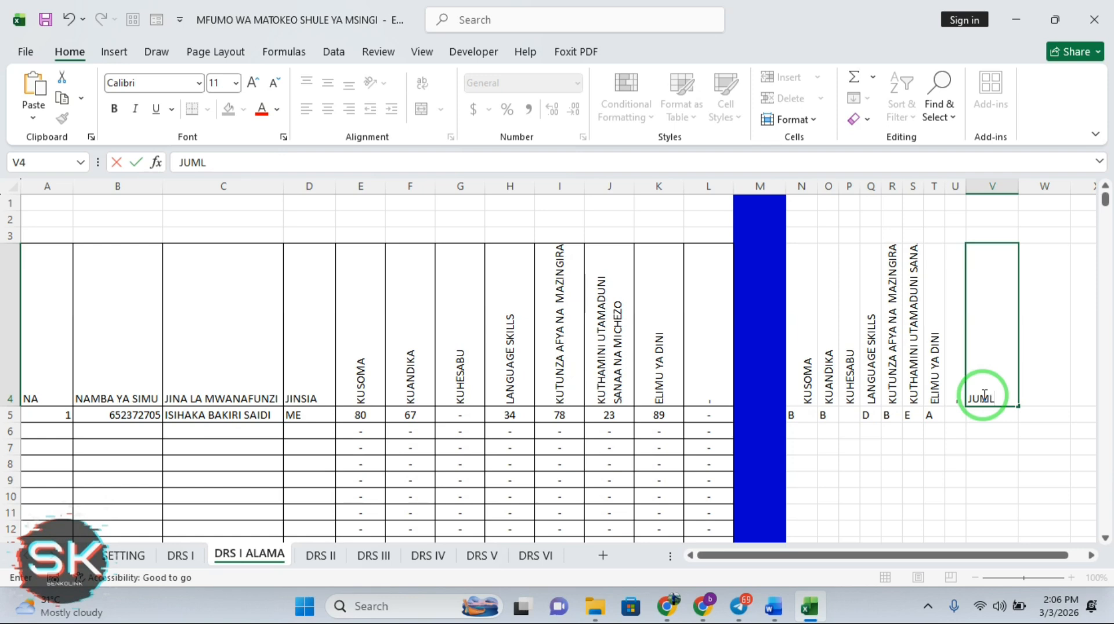
text(A)
click(1032, 394)
text(WASTANI)
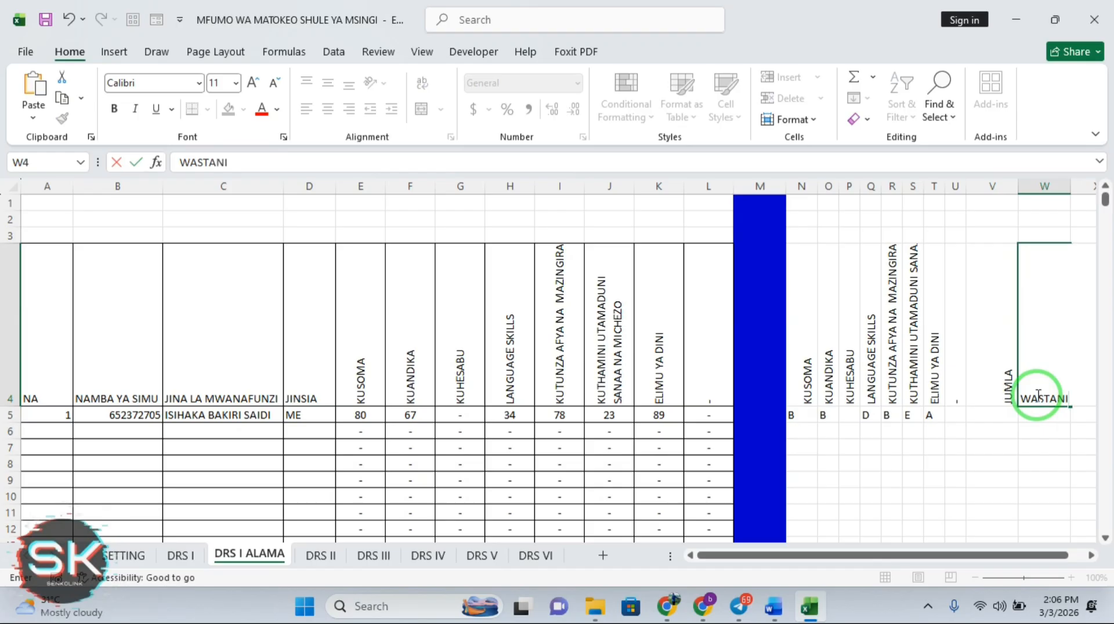
key(Tab)
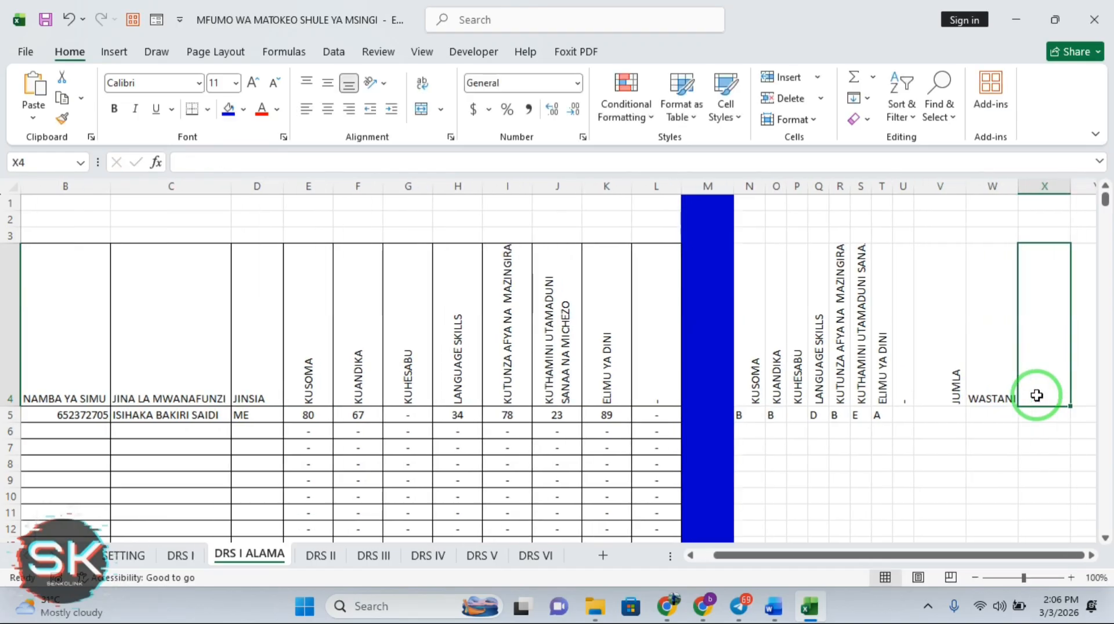
text(DARA)
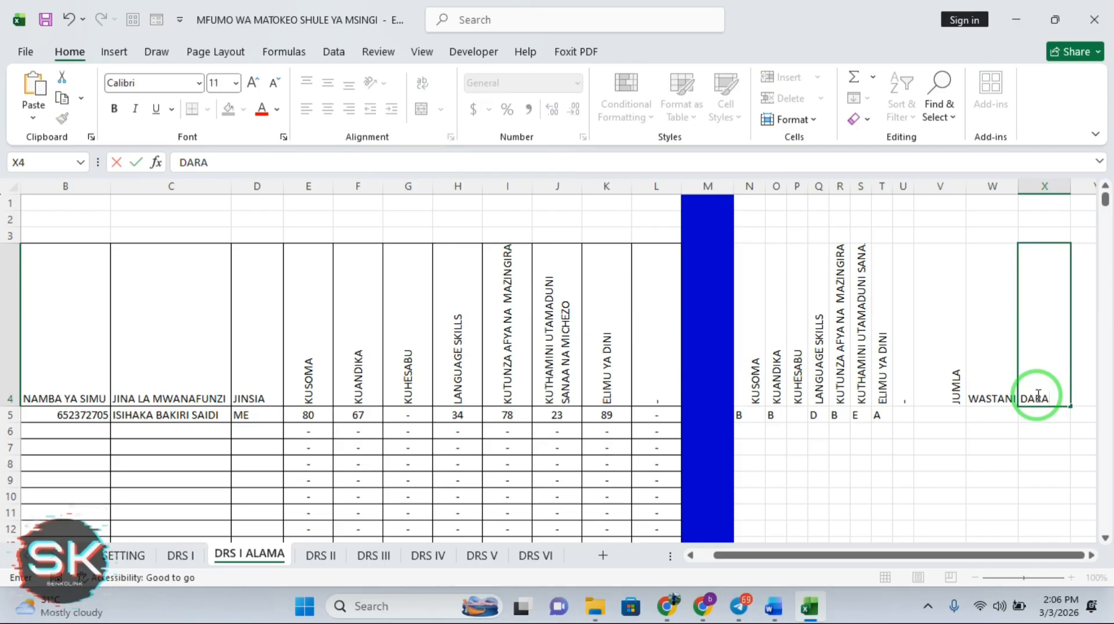
text(JA)
click(1088, 398)
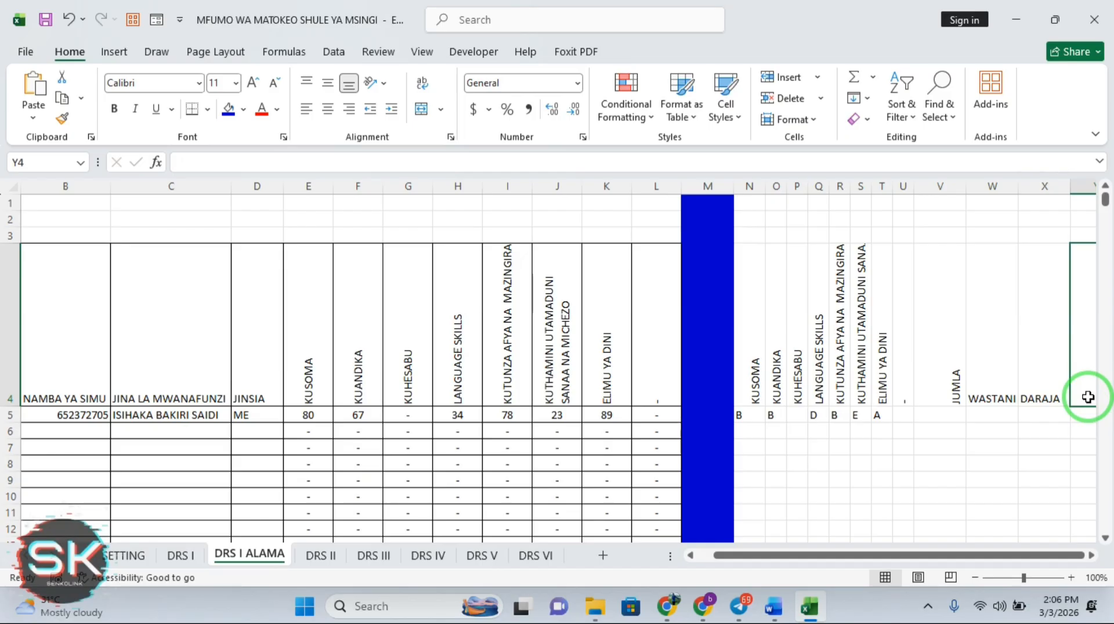
text(N)
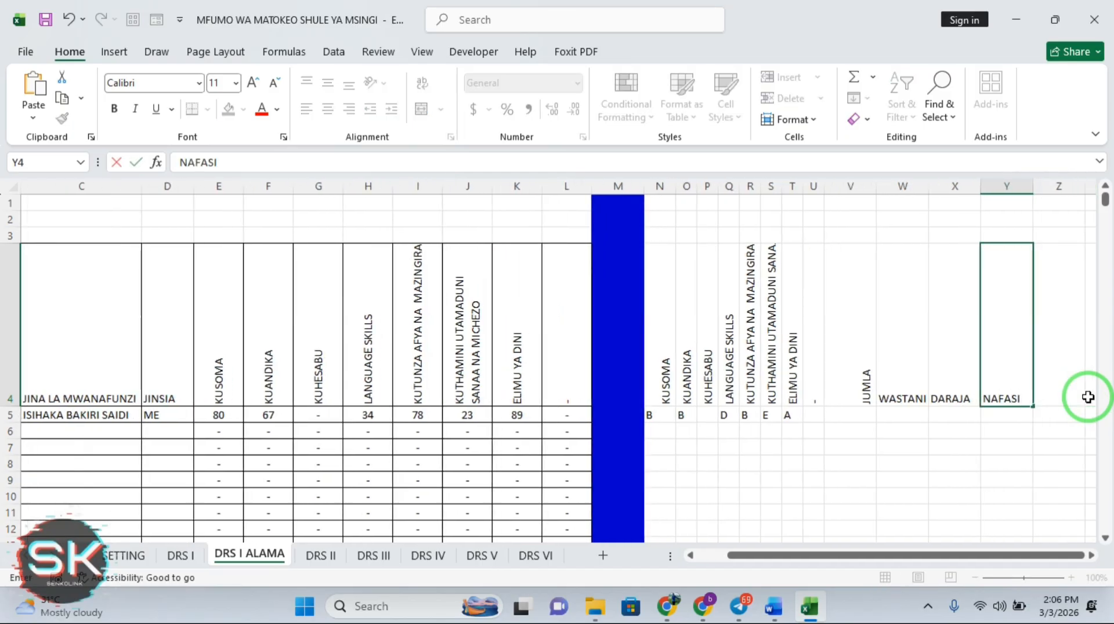
text(AFASI)
key(Return)
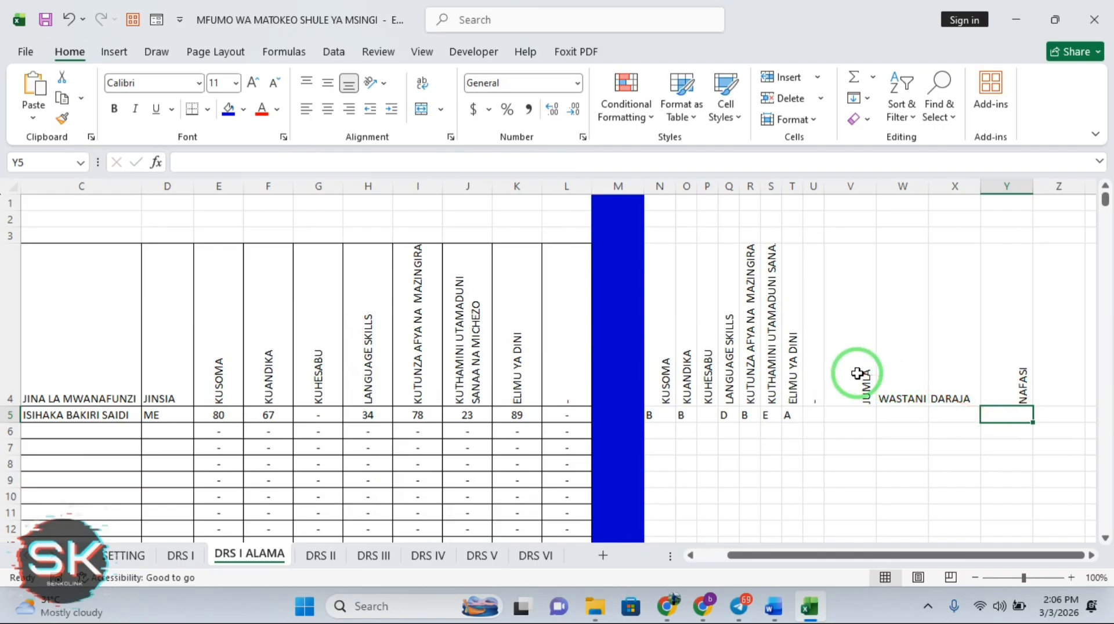
Apply Rotate Text Up orientation to headers V4:Y4, redoing it after a first failed attempt
drag(854, 373, 1014, 371)
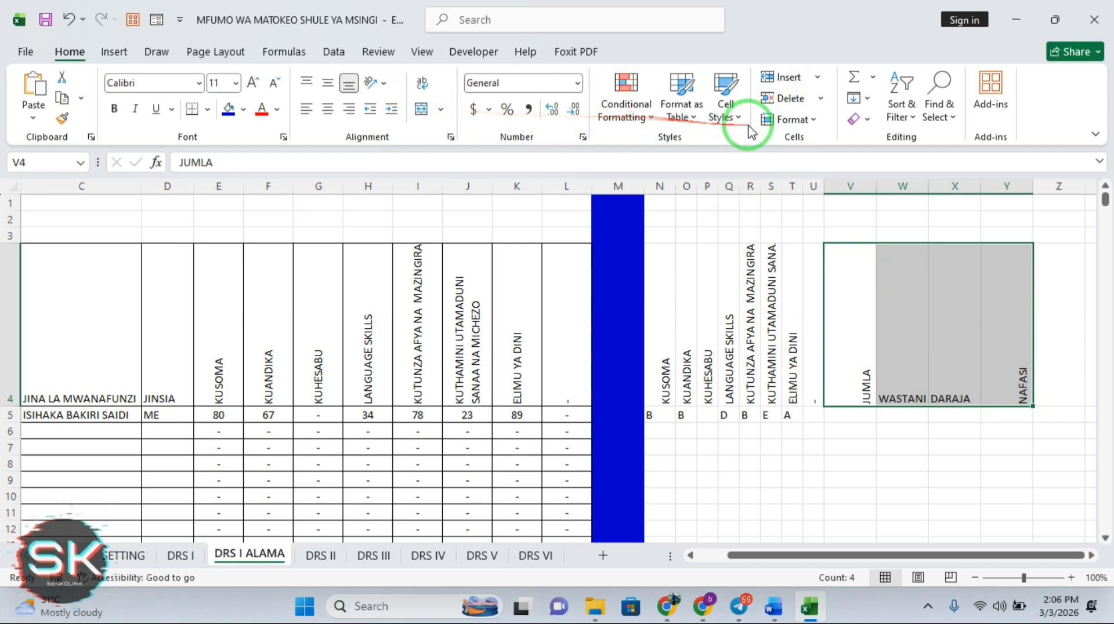
click(376, 82)
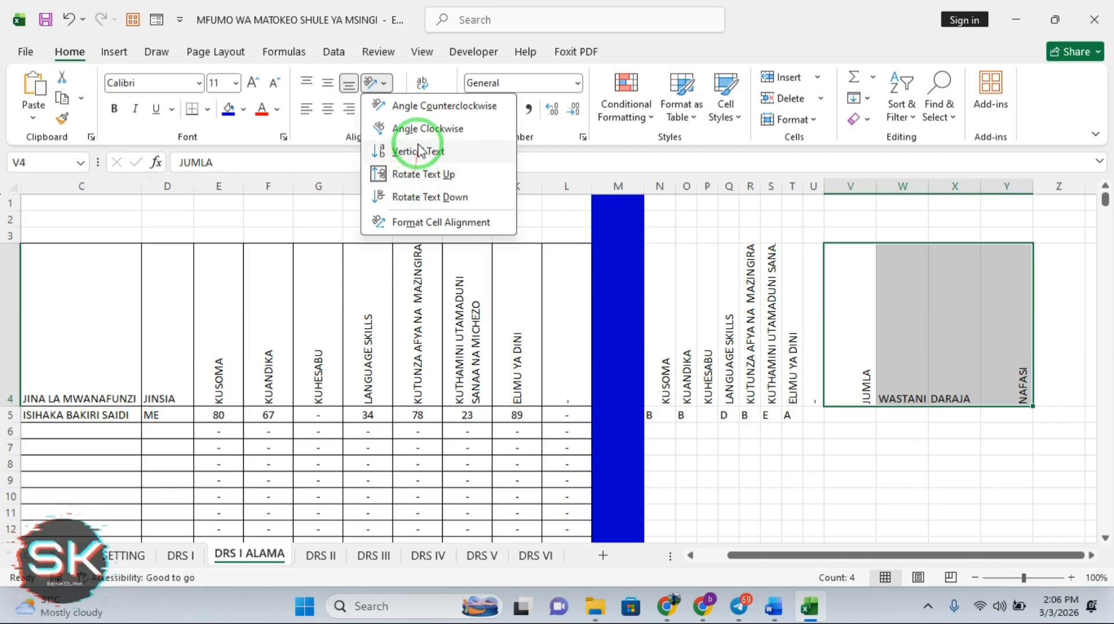
click(416, 175)
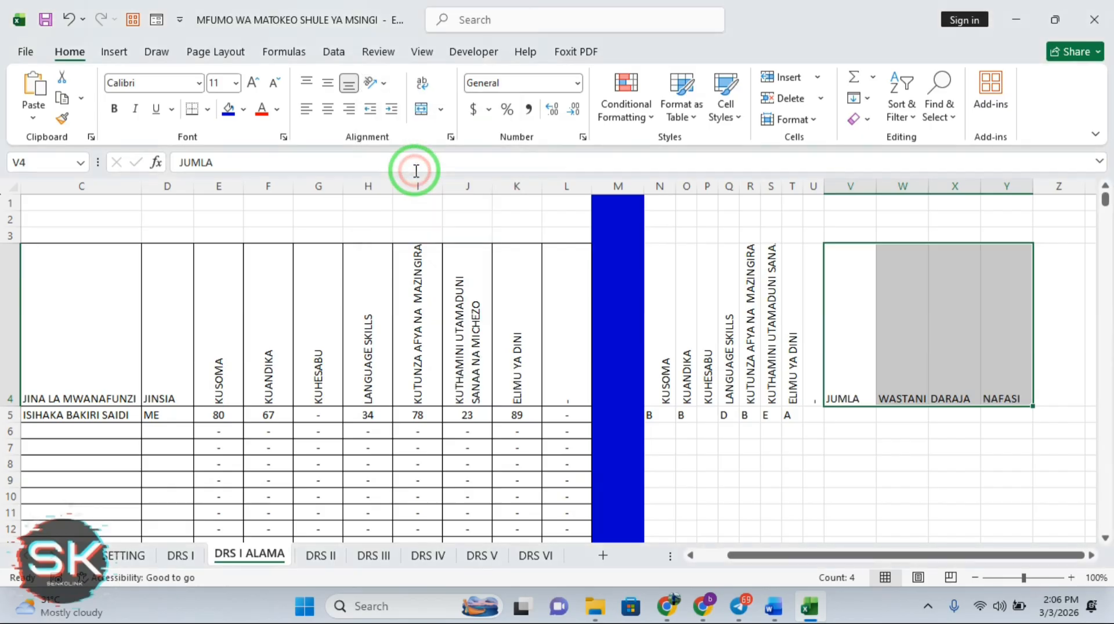
click(415, 166)
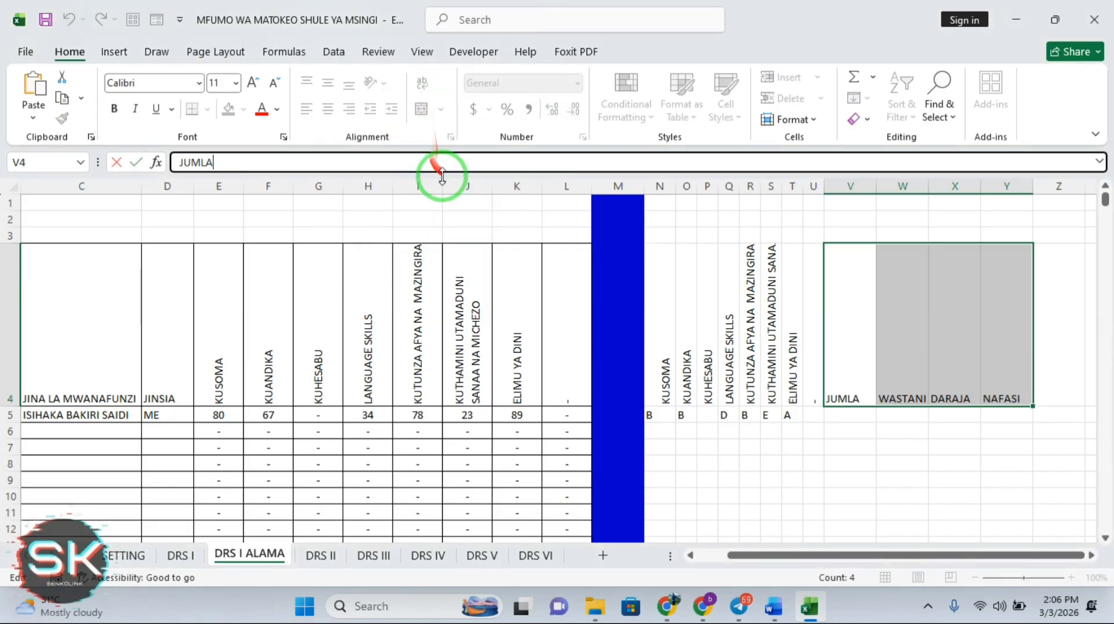
click(458, 186)
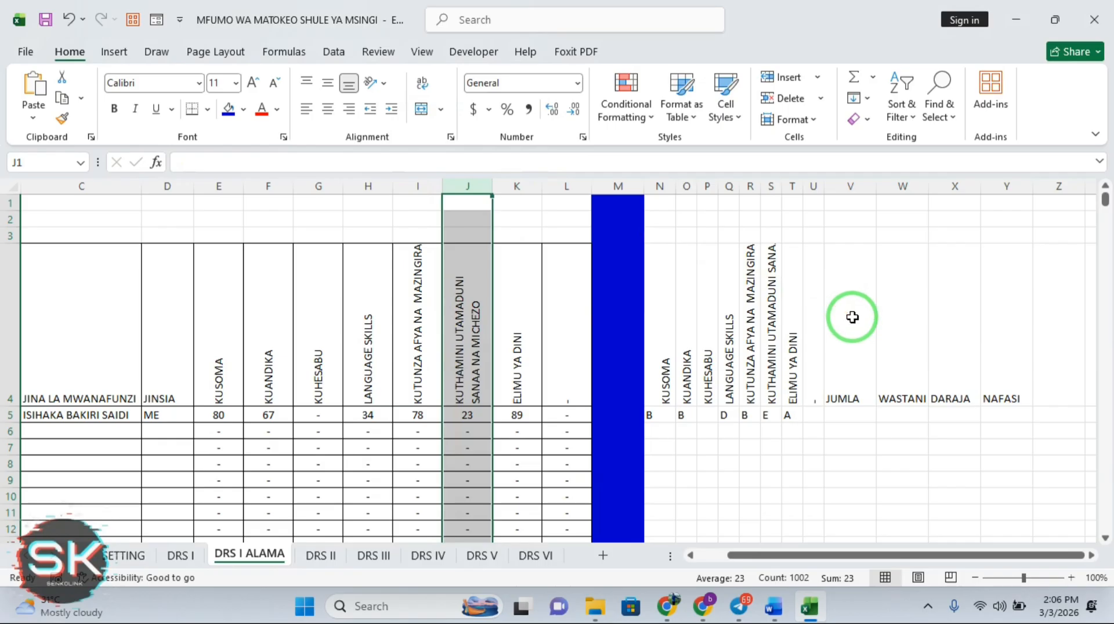
drag(851, 315, 992, 333)
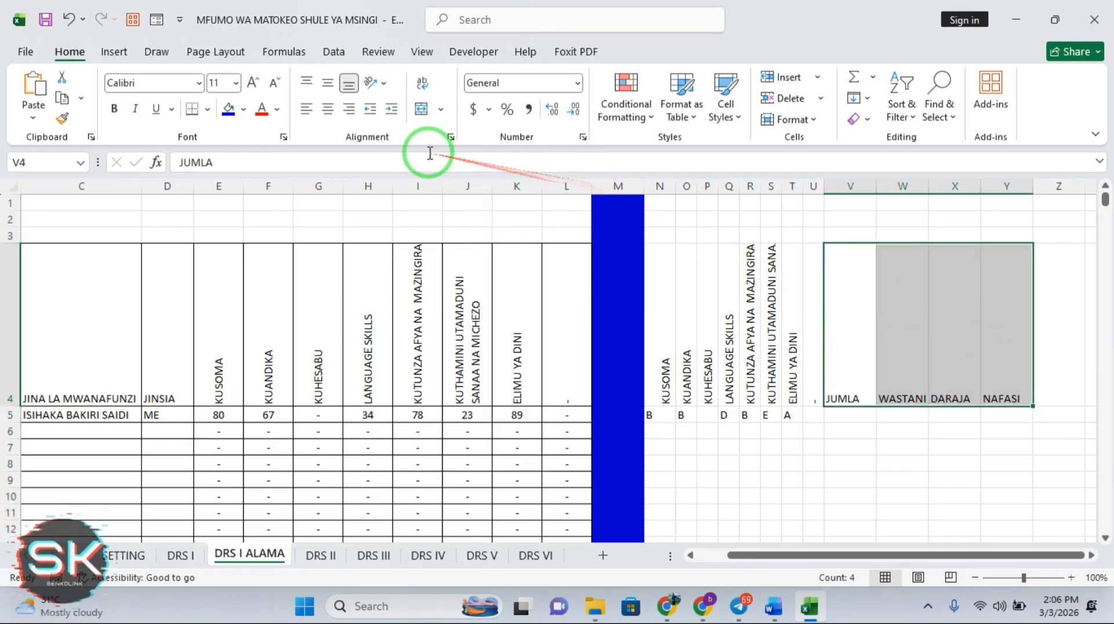
click(380, 85)
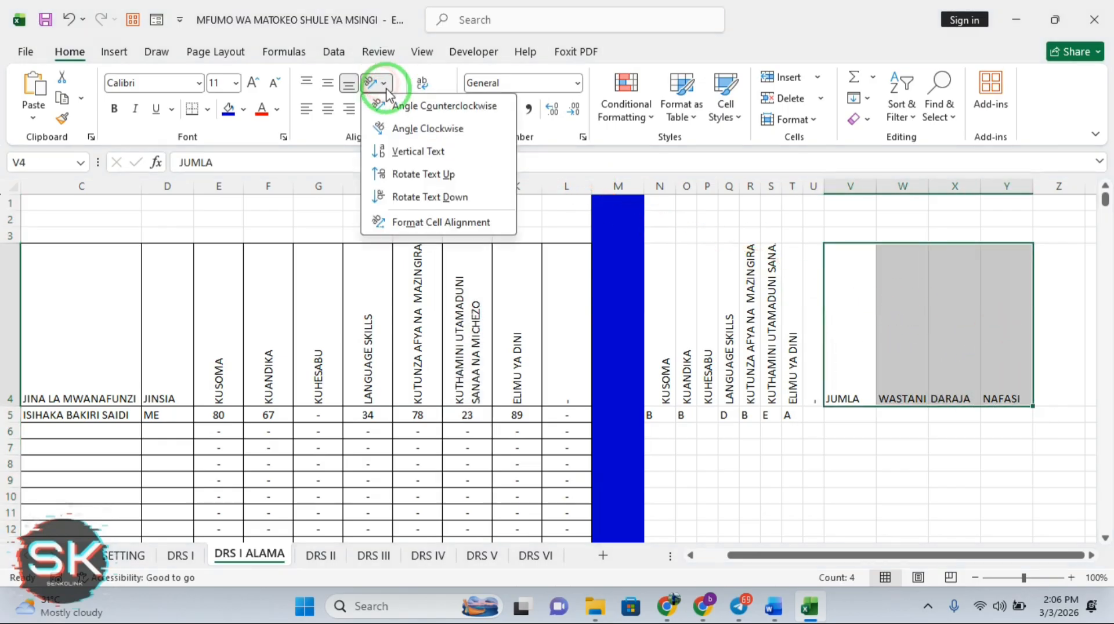
click(409, 174)
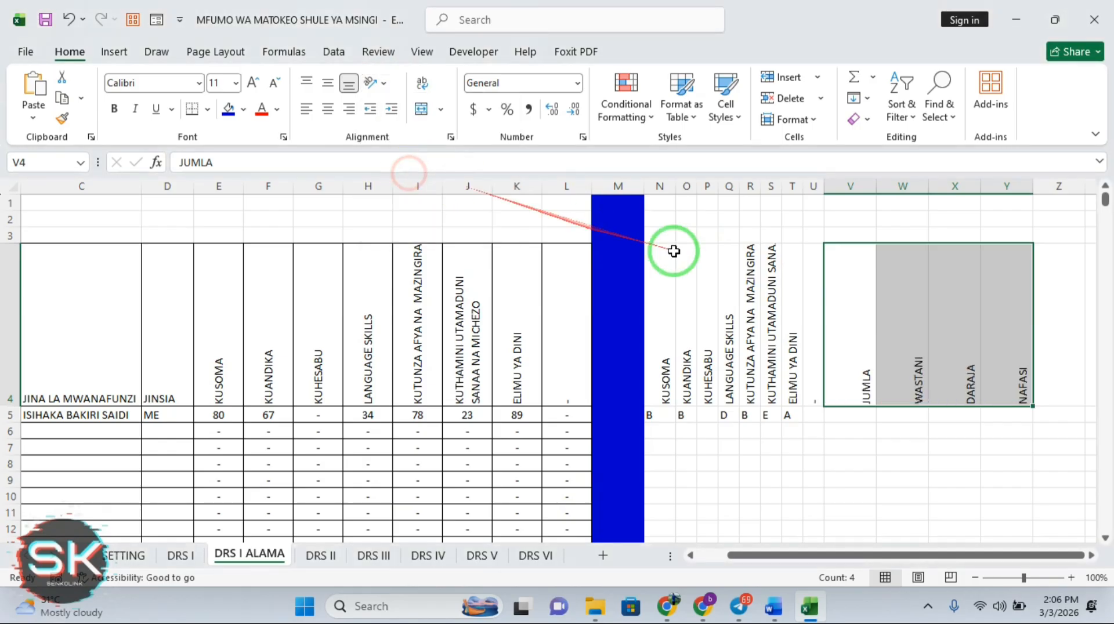
click(931, 432)
Enter =SUM(E5:J5) in V5 to total the first pupil's marks
click(857, 415)
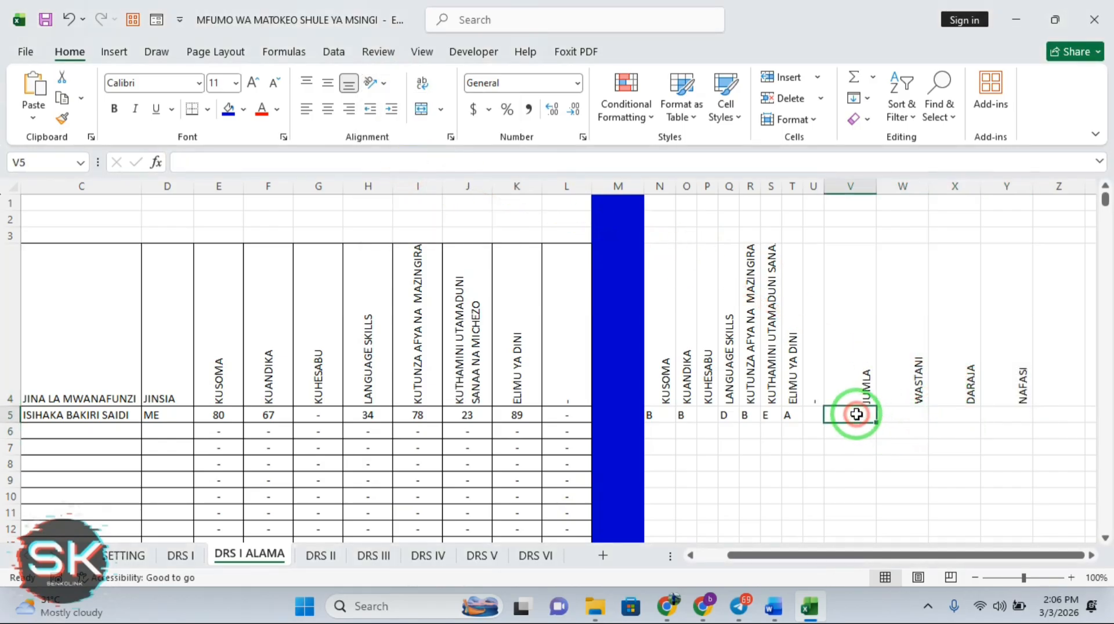
text(=SUM)
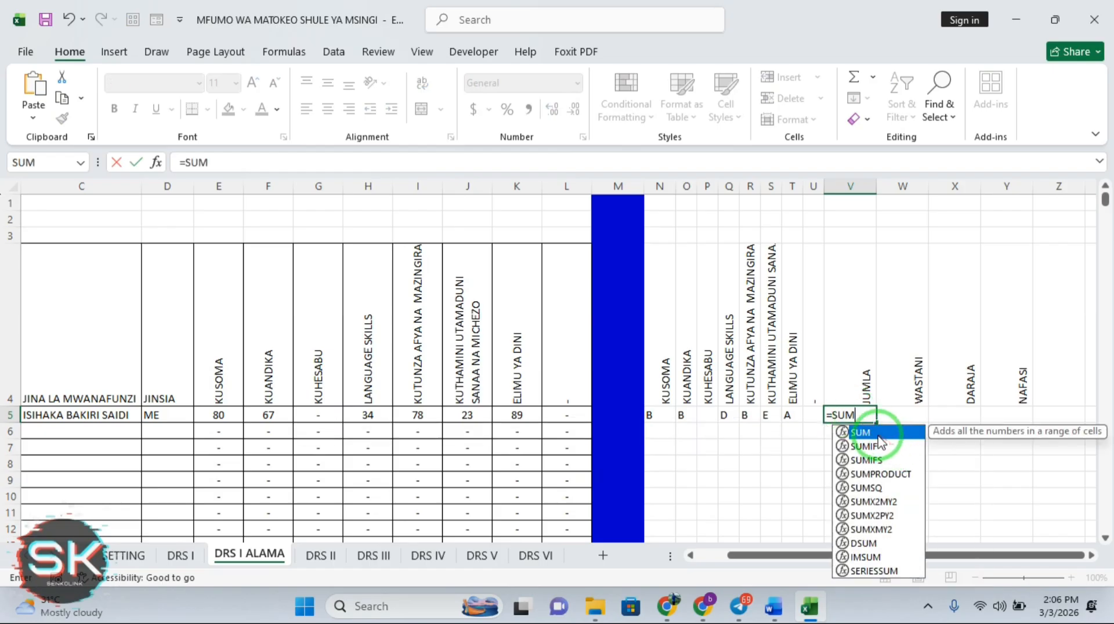
double_click(877, 432)
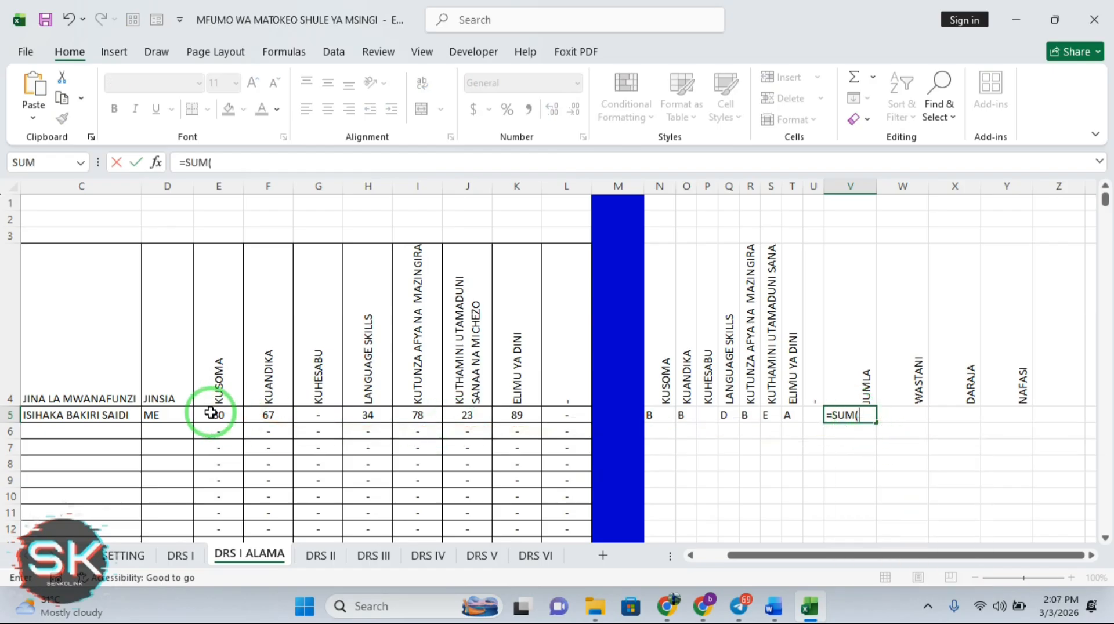
drag(210, 412, 453, 421)
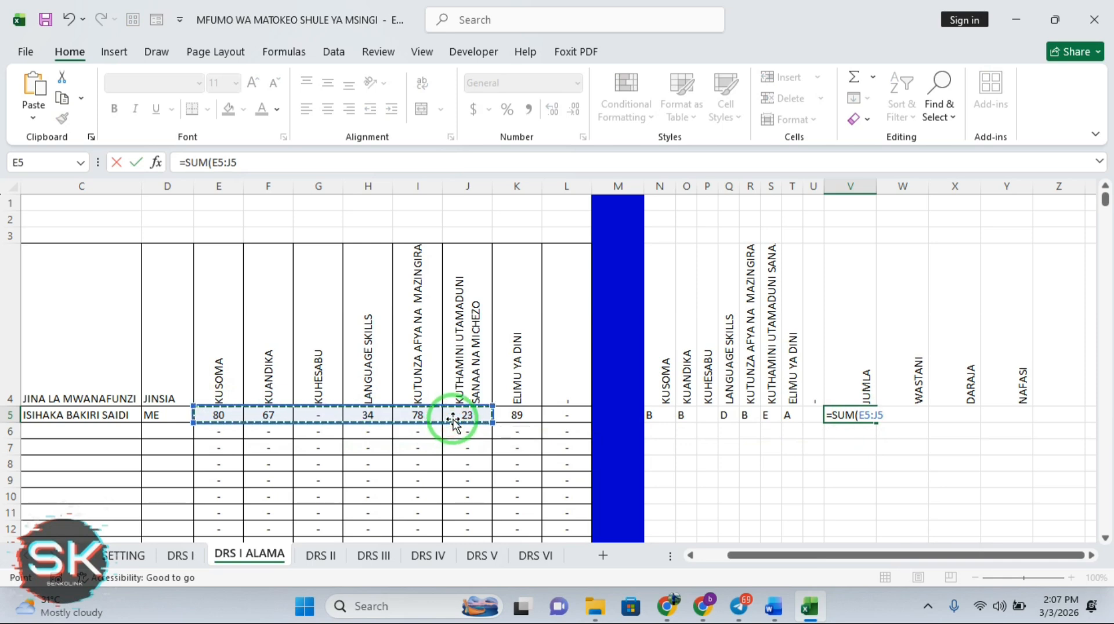
key(Return)
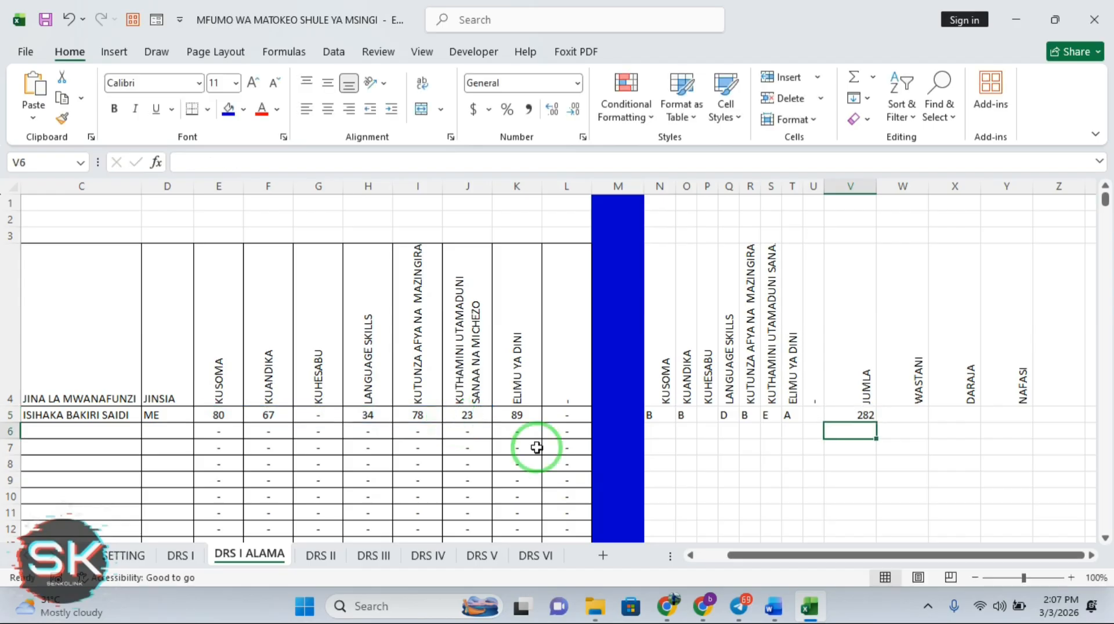
Wrap V5's sum in IFERROR with a blank fallback and fill it down column V
click(857, 416)
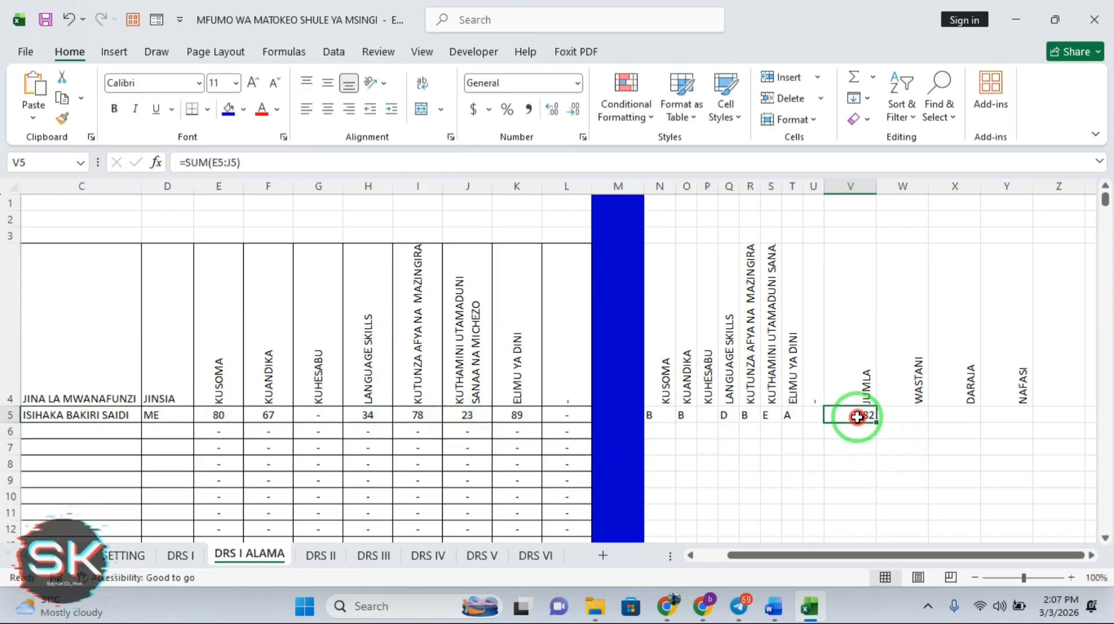
click(187, 163)
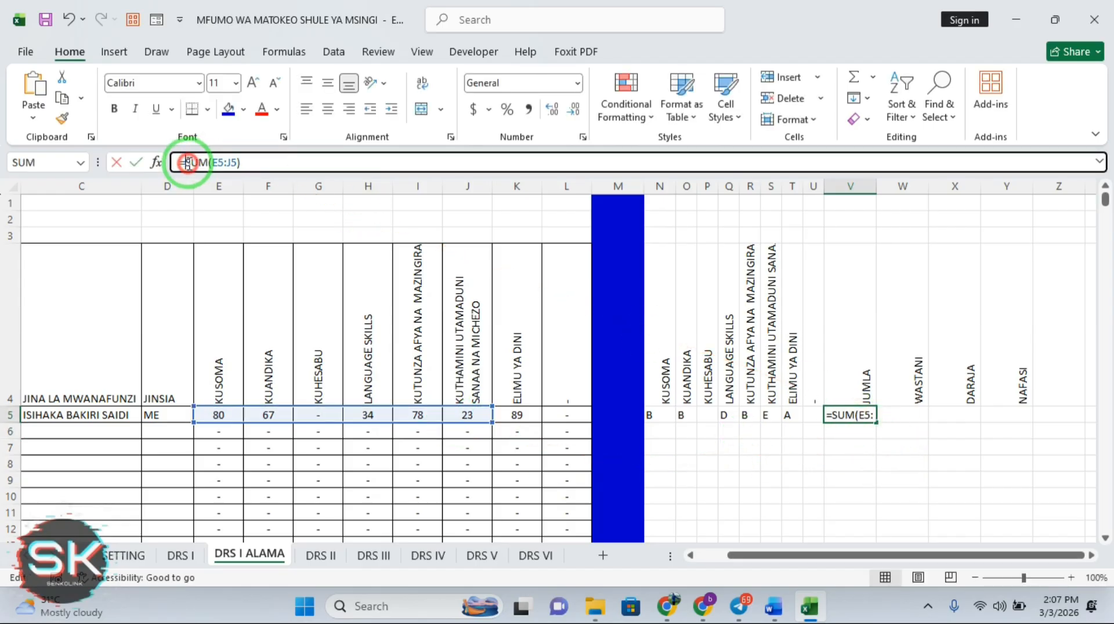
text(IF)
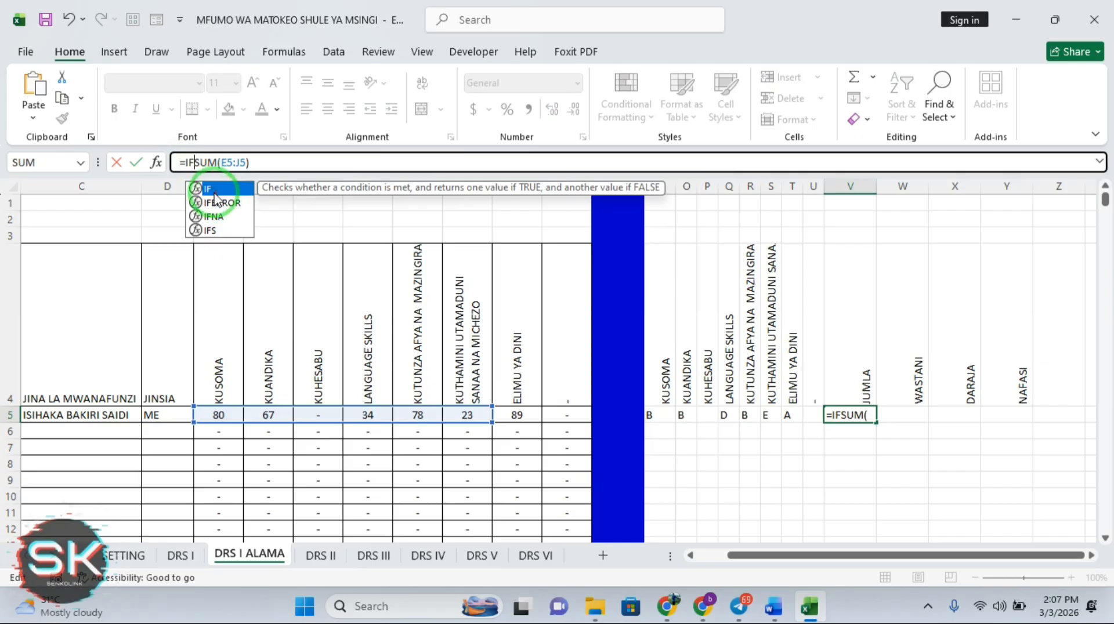
double_click(221, 203)
click(290, 160)
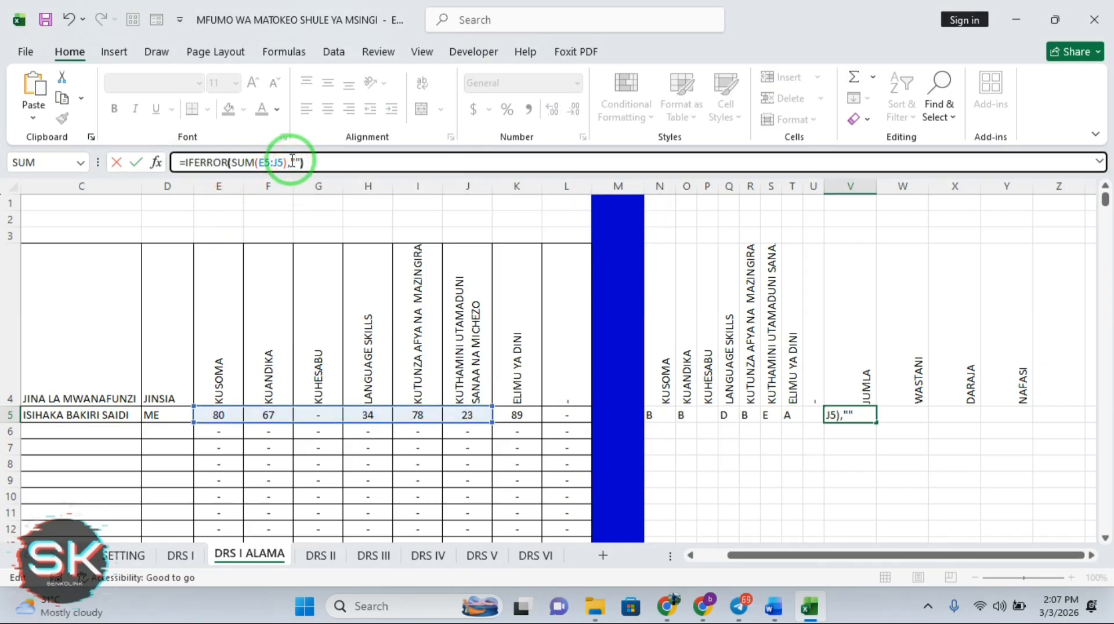
key(Return)
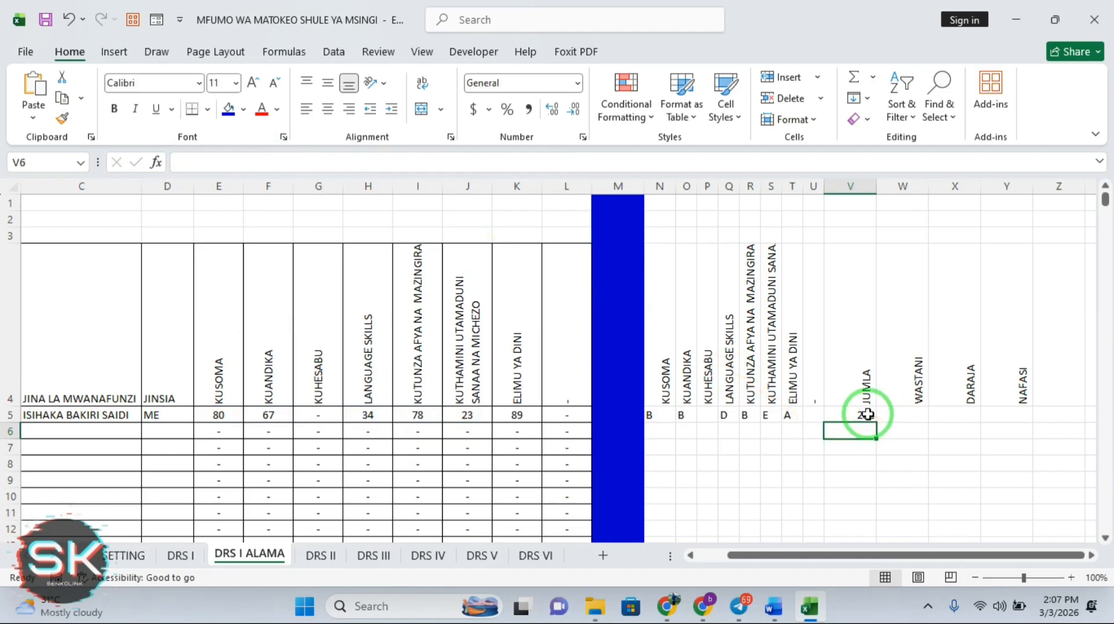
click(868, 415)
double_click(876, 423)
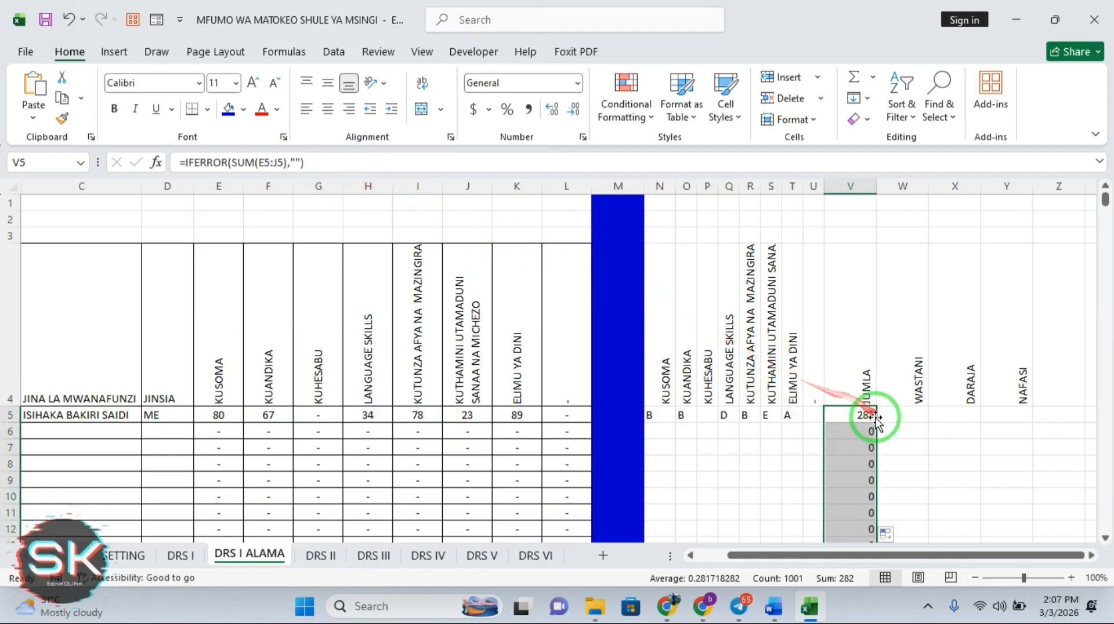
click(869, 415)
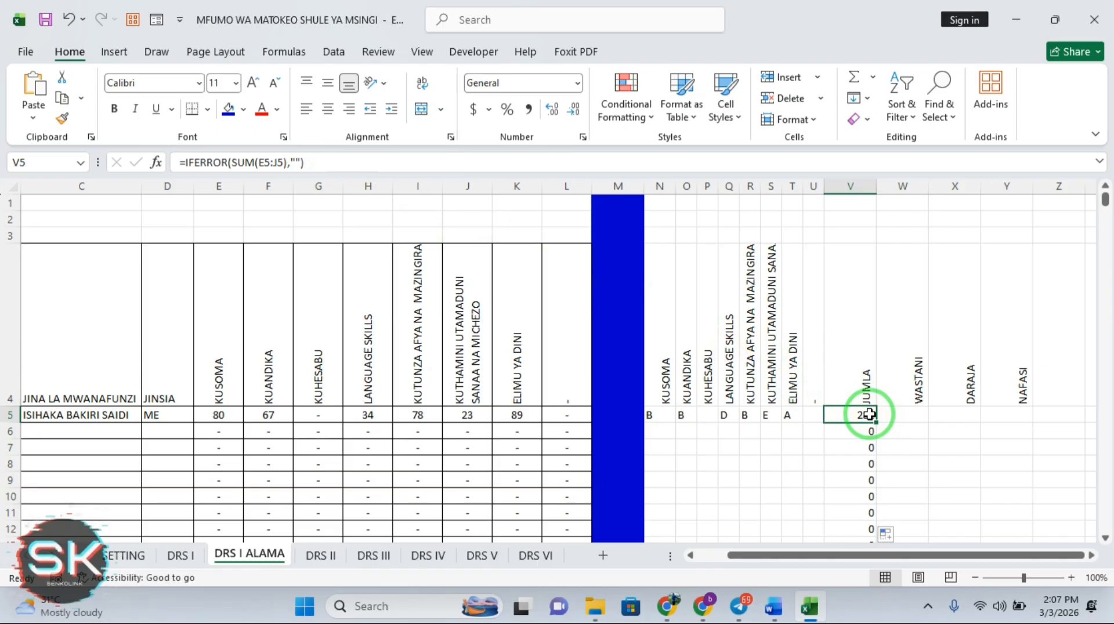
Enter =V5/6 in W5 and fill it down the WASTANI column, giving 47 for the first pupil
click(903, 414)
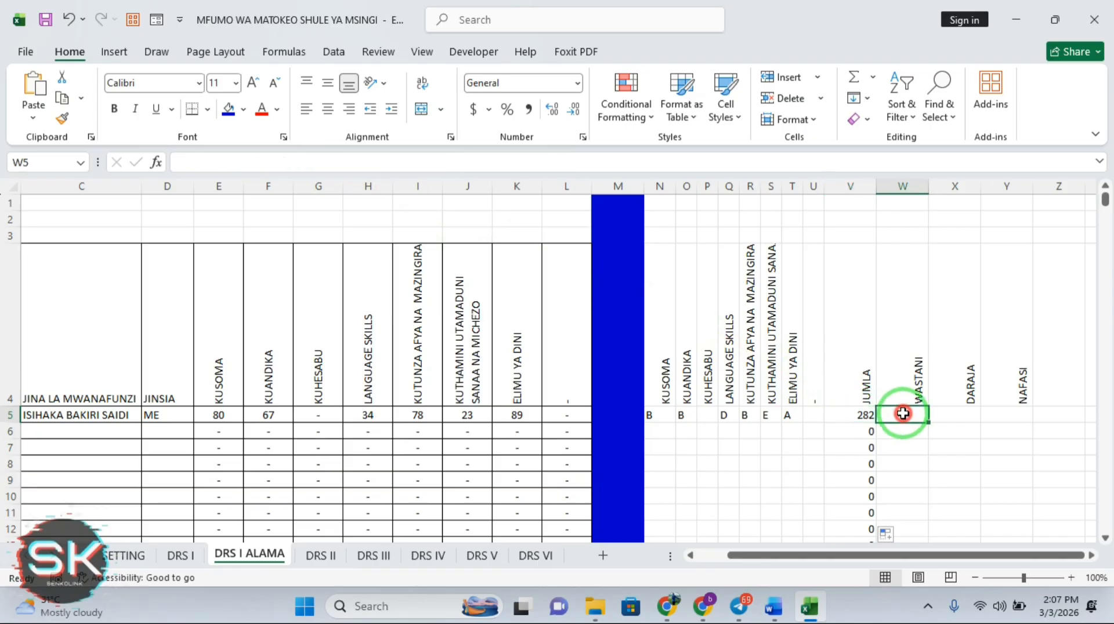
text(=)
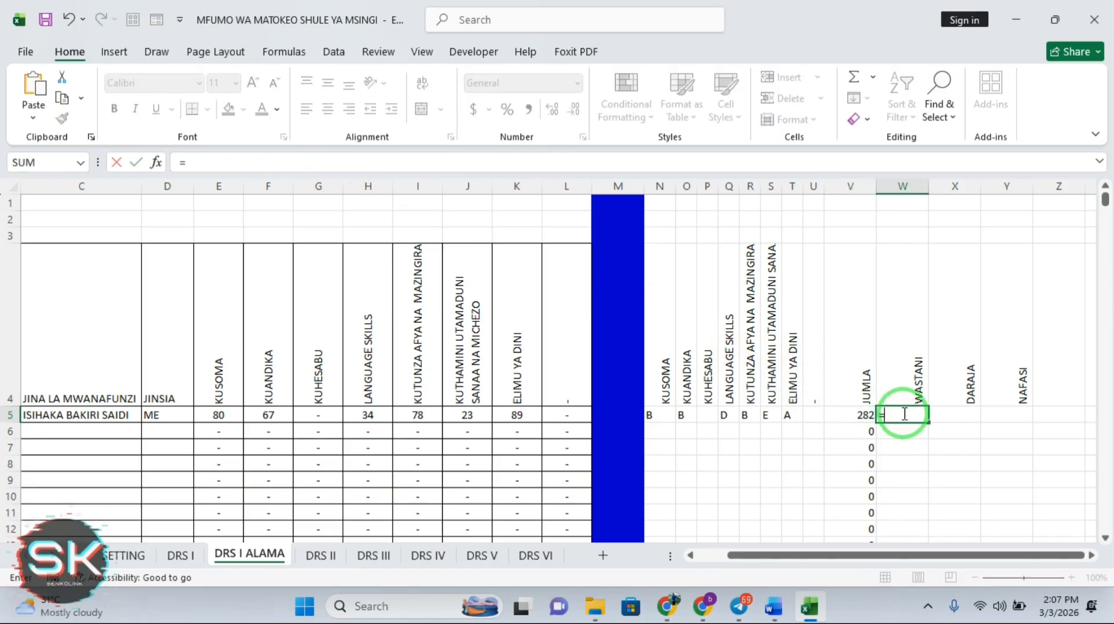
click(866, 415)
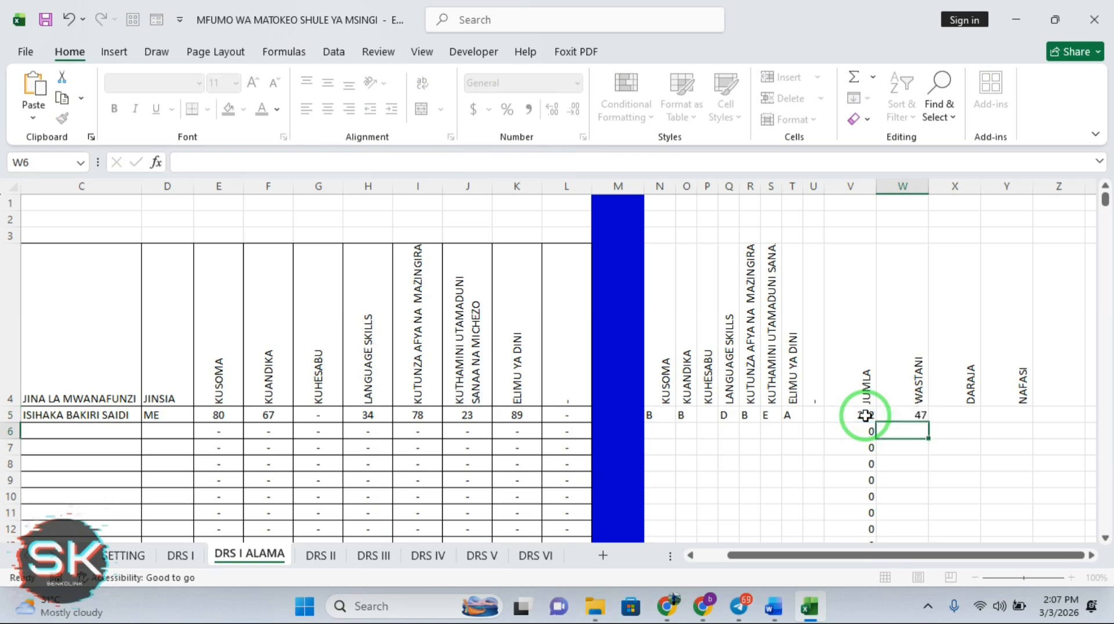
click(925, 417)
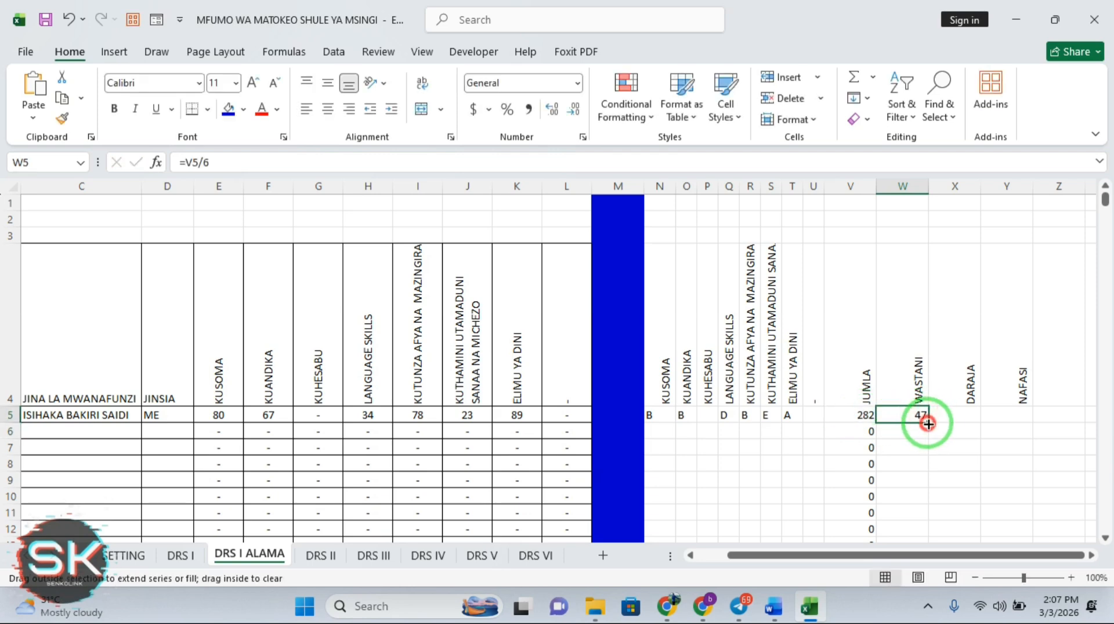
double_click(927, 424)
click(959, 416)
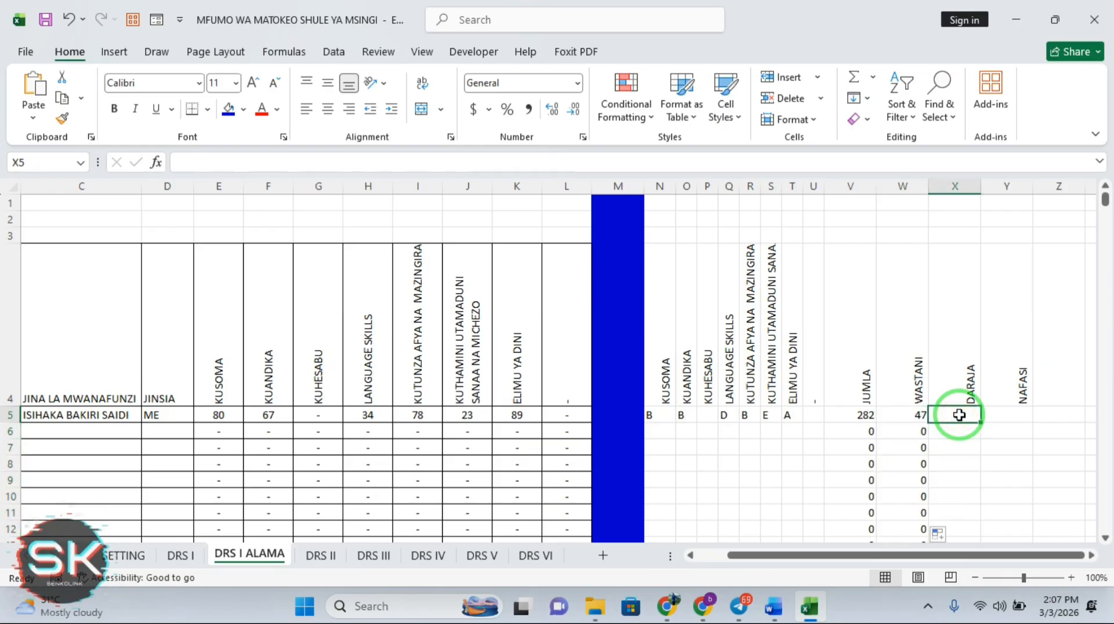
On DRS I, set the first pupil's KUSOMA, KUANDIKA and KUHESABU marks to 100
click(177, 555)
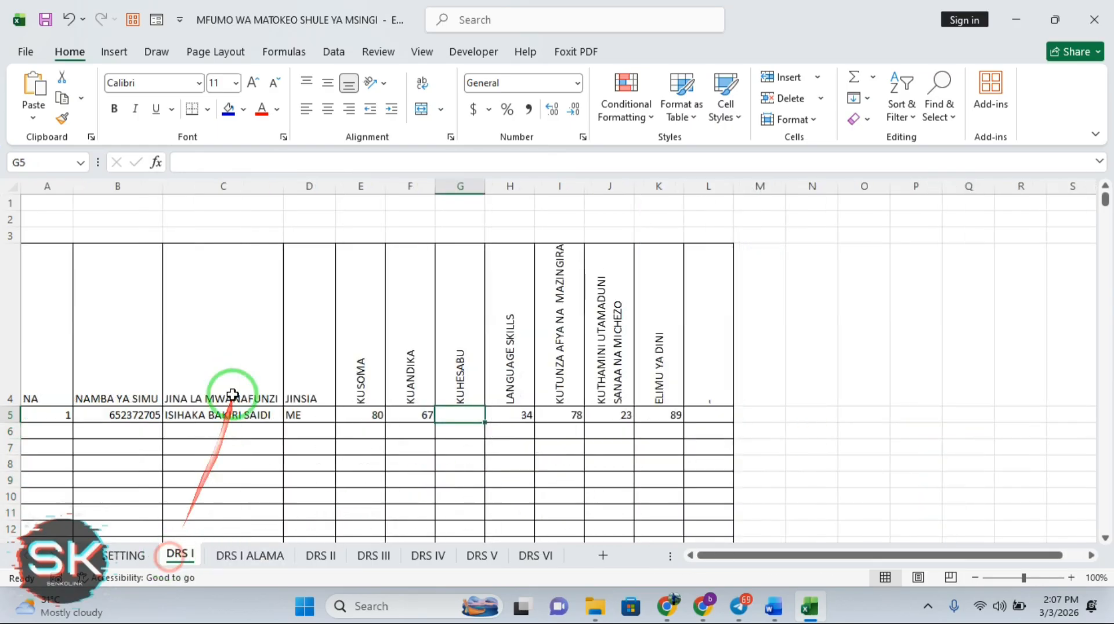
click(361, 403)
click(372, 414)
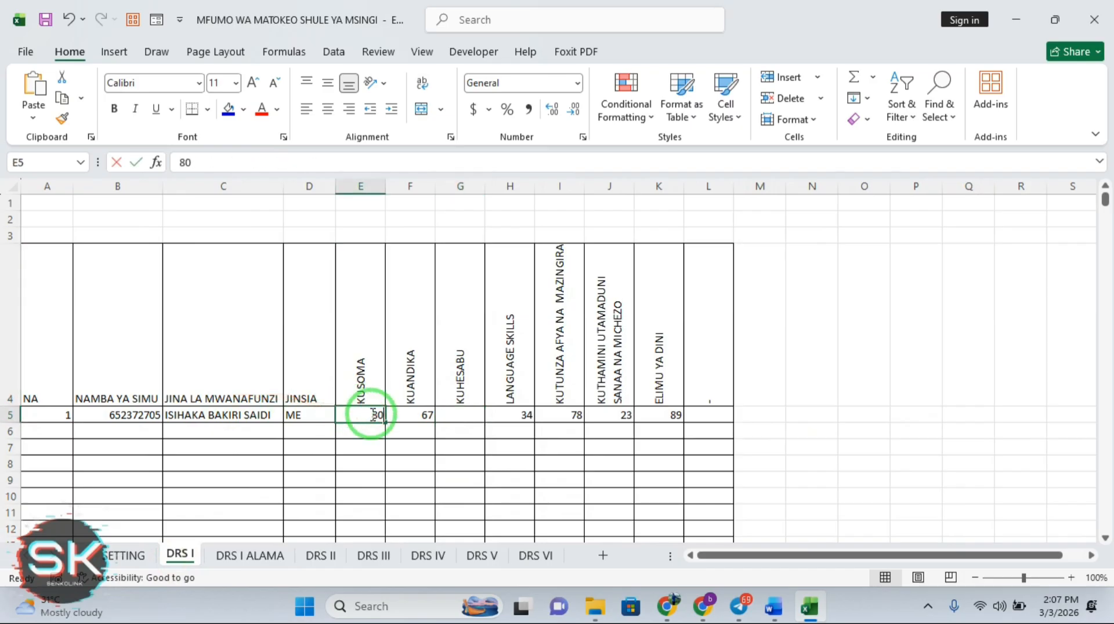
text(100)
key(Tab)
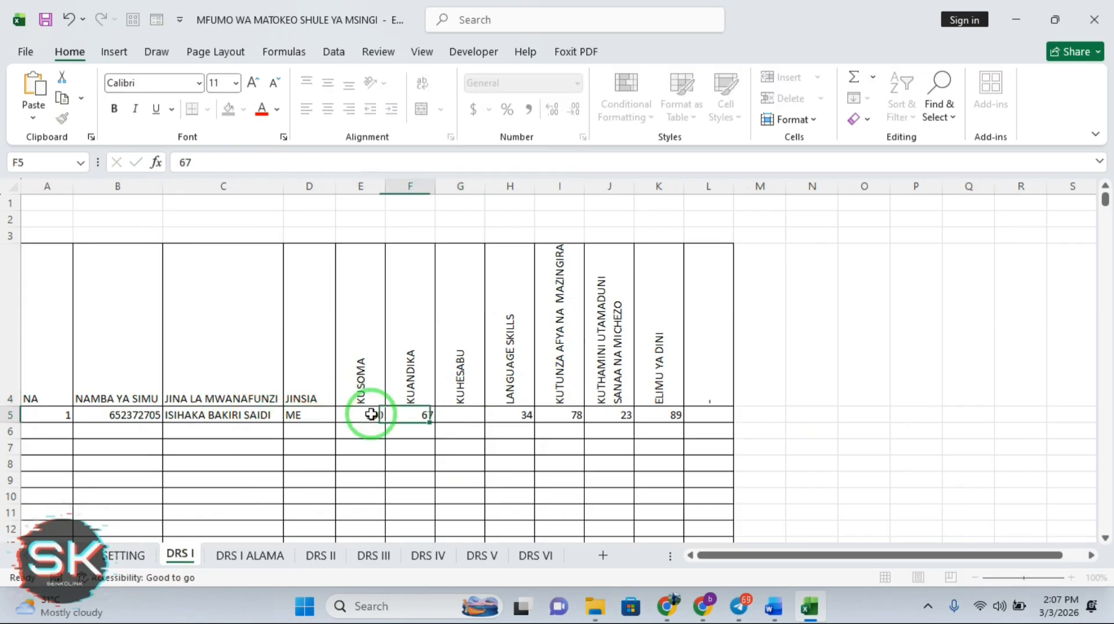
text(100)
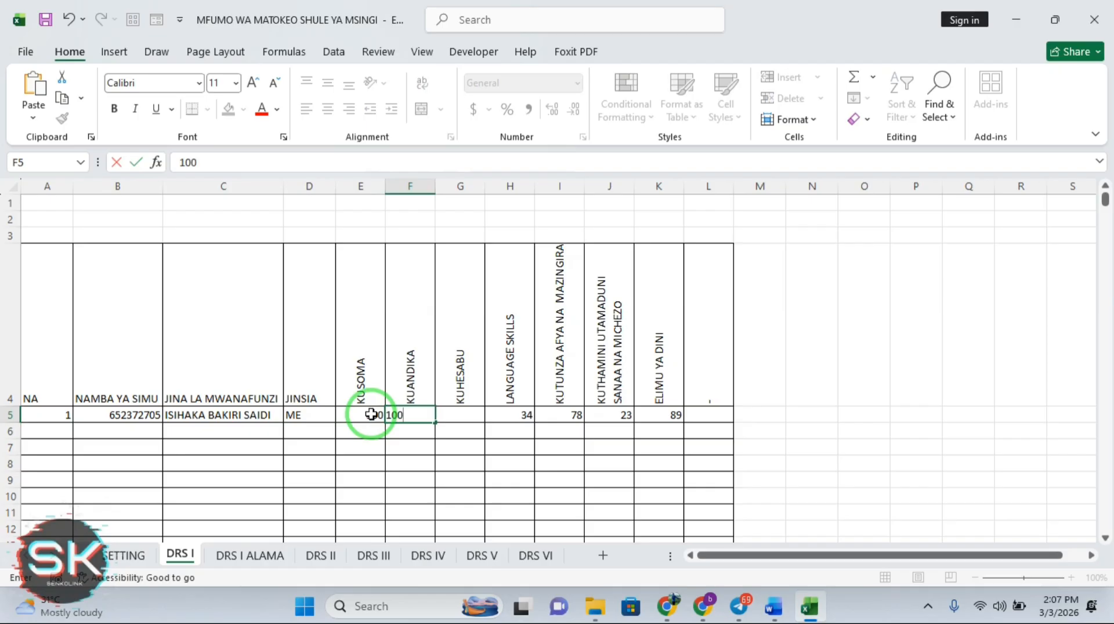
key(Tab)
text(1)
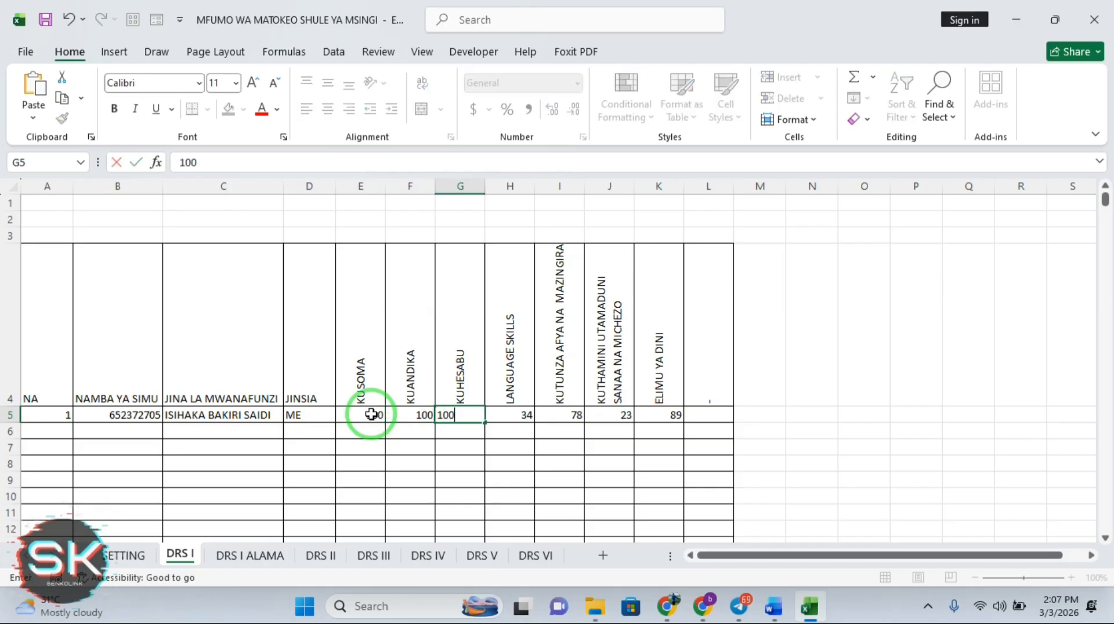
key(Tab)
Set the remaining three subject marks to 100, then return to DRS I ALAMA showing JUMLA 600
text(100)
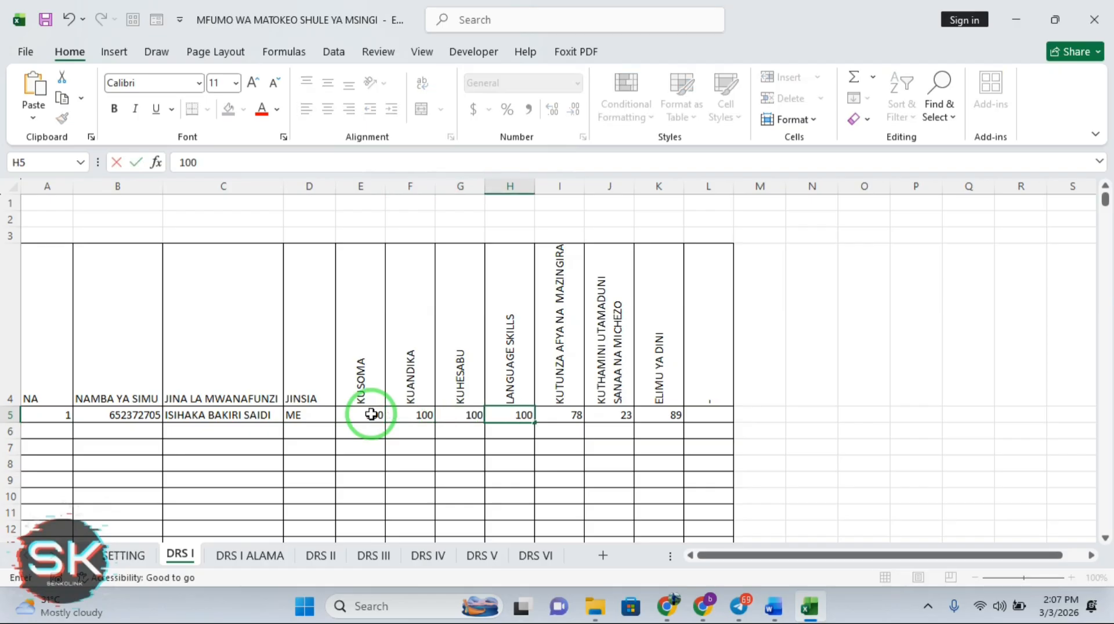
key(Tab)
text(100)
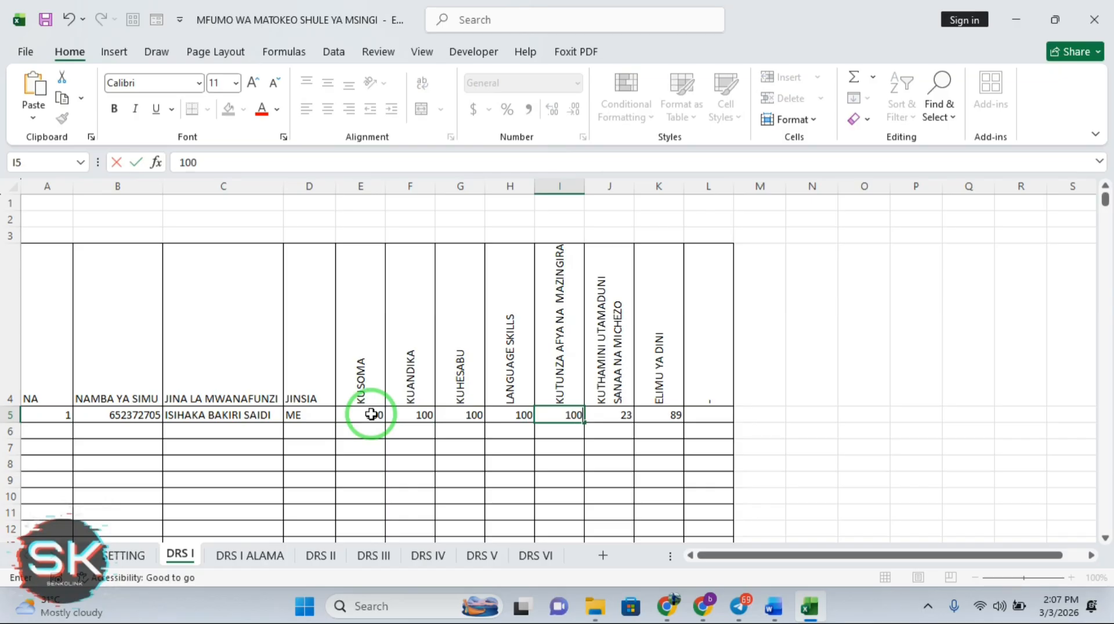
key(Tab)
text(1)
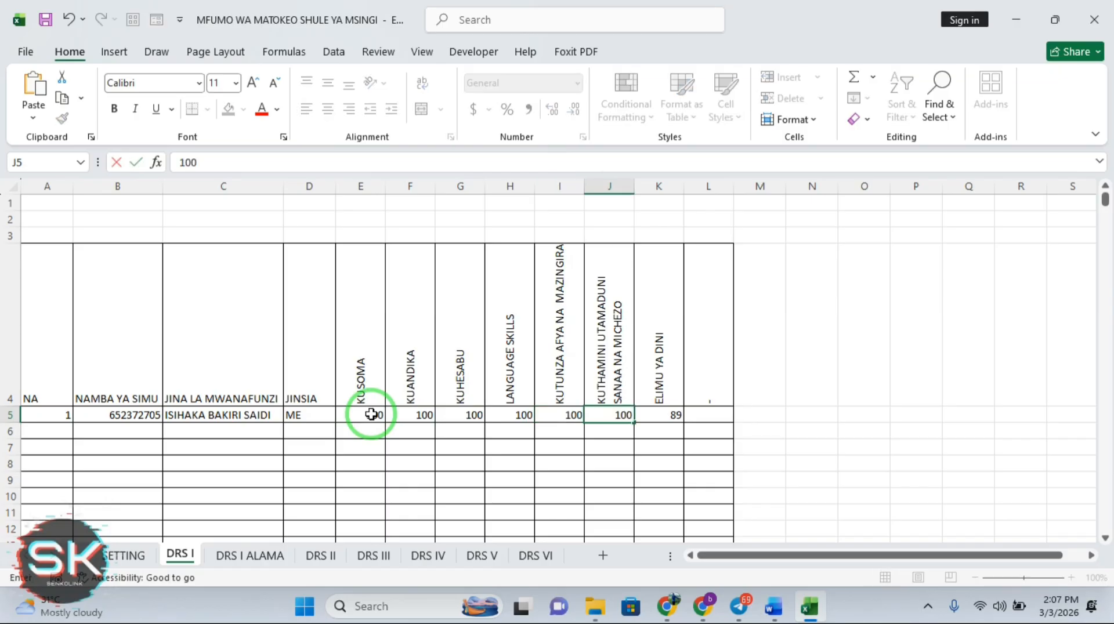
key(Return)
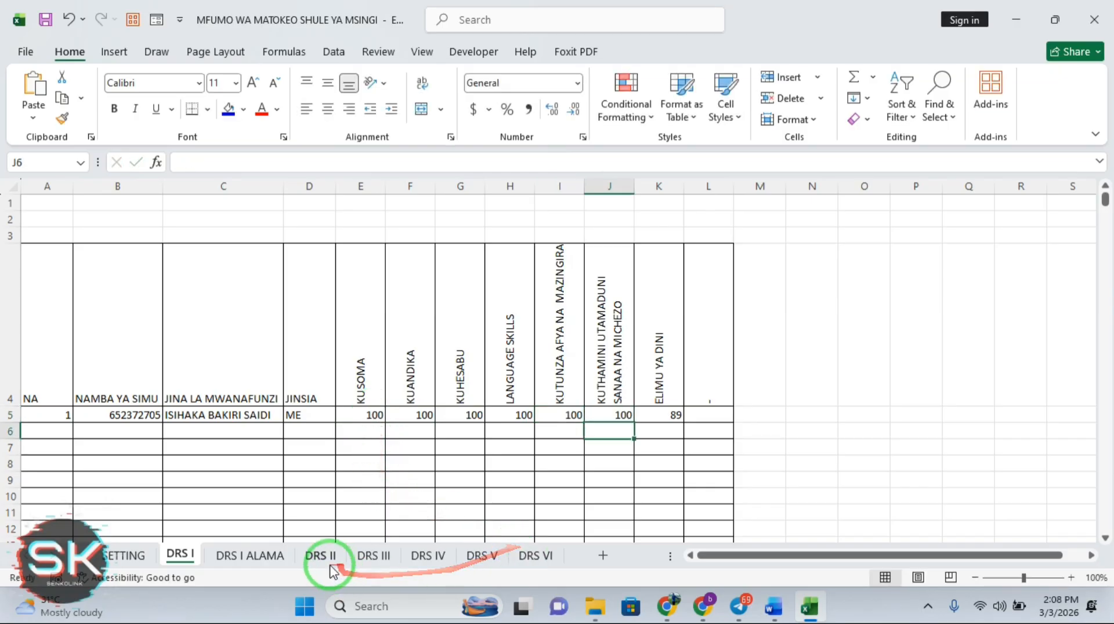
click(272, 558)
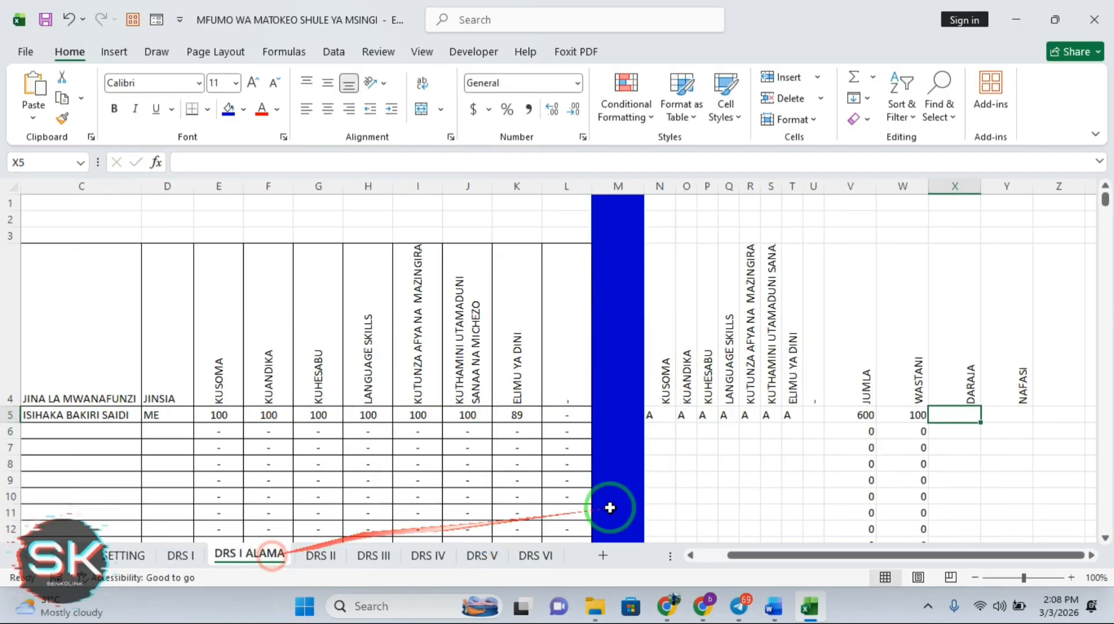
Check W5 now averages 100, then select the DARAJA cell X5
click(919, 415)
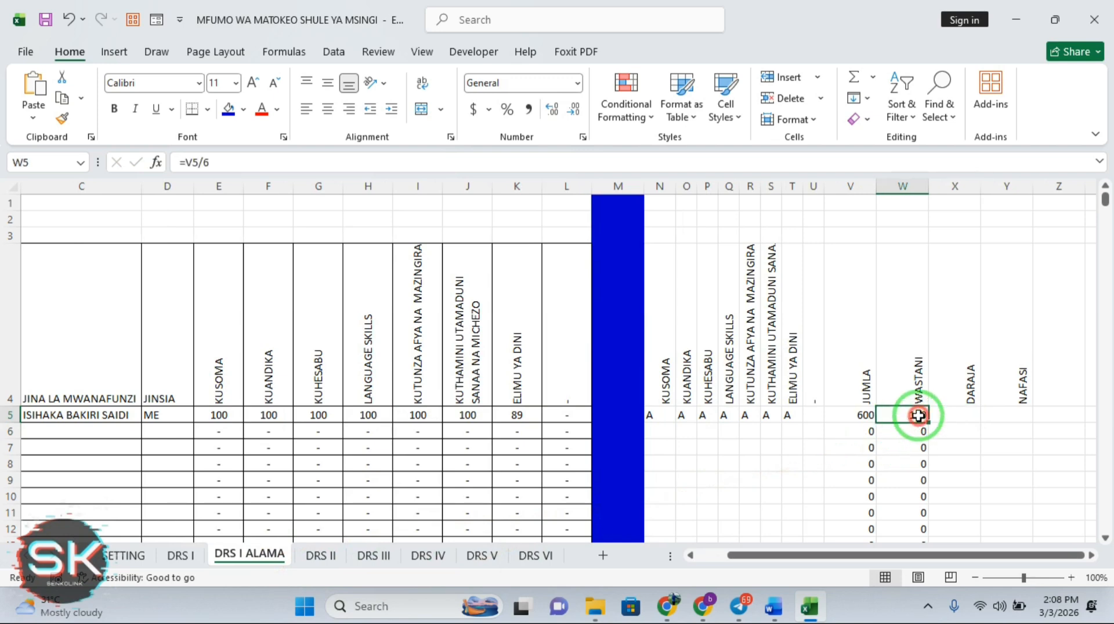
click(957, 412)
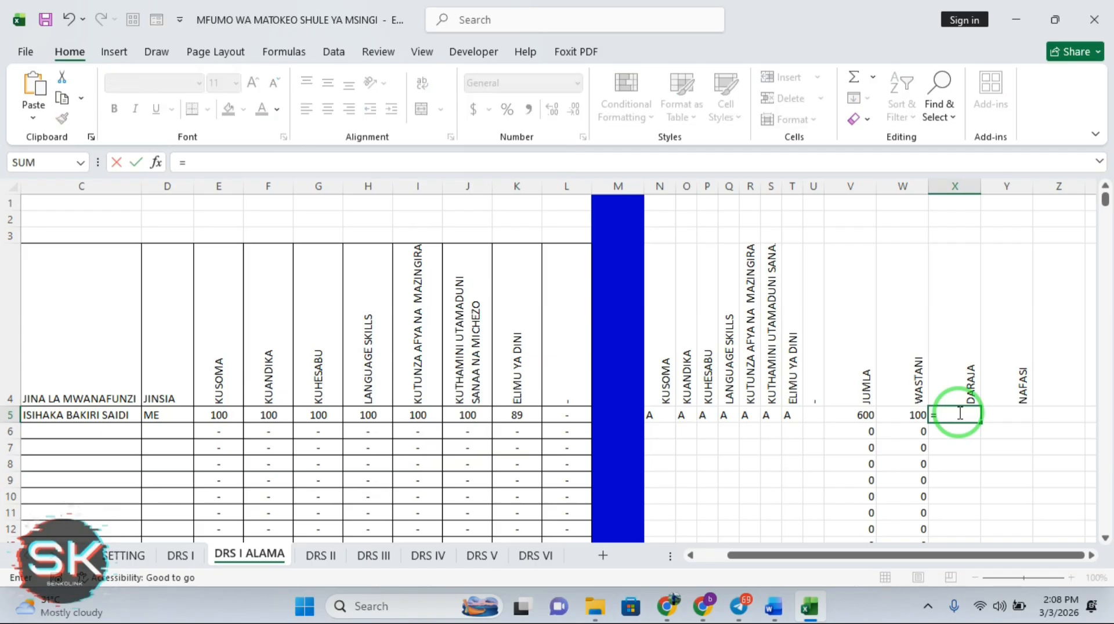
Enter =VLOOKUP(W5,SETTING!$B$4:$C$8,2,TRUE) in X5 so the first pupil is graded A
text(VL)
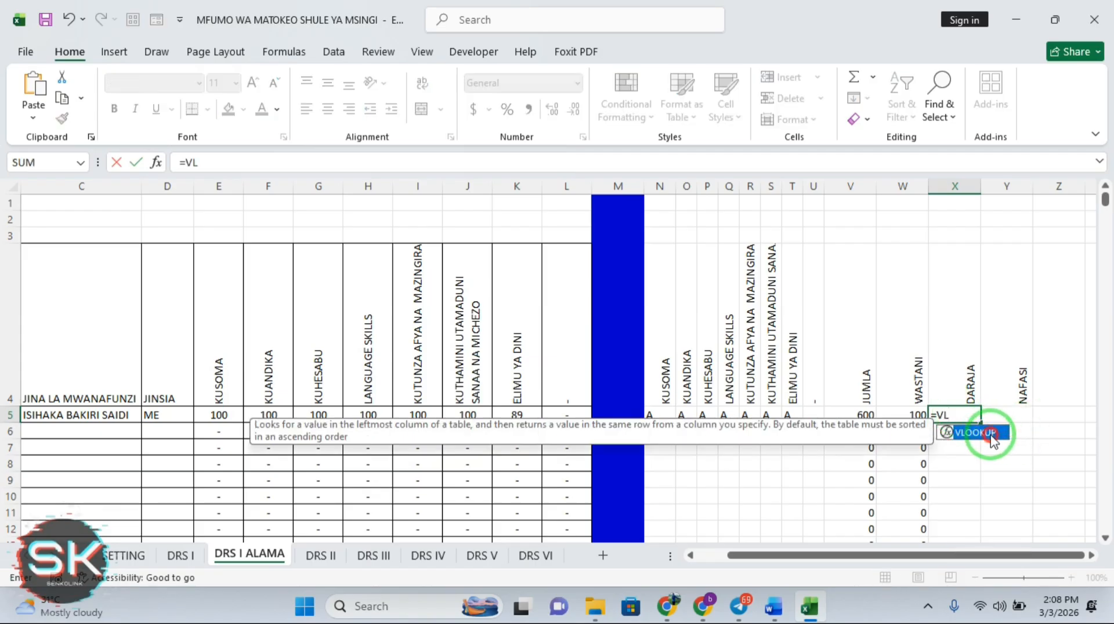
double_click(990, 434)
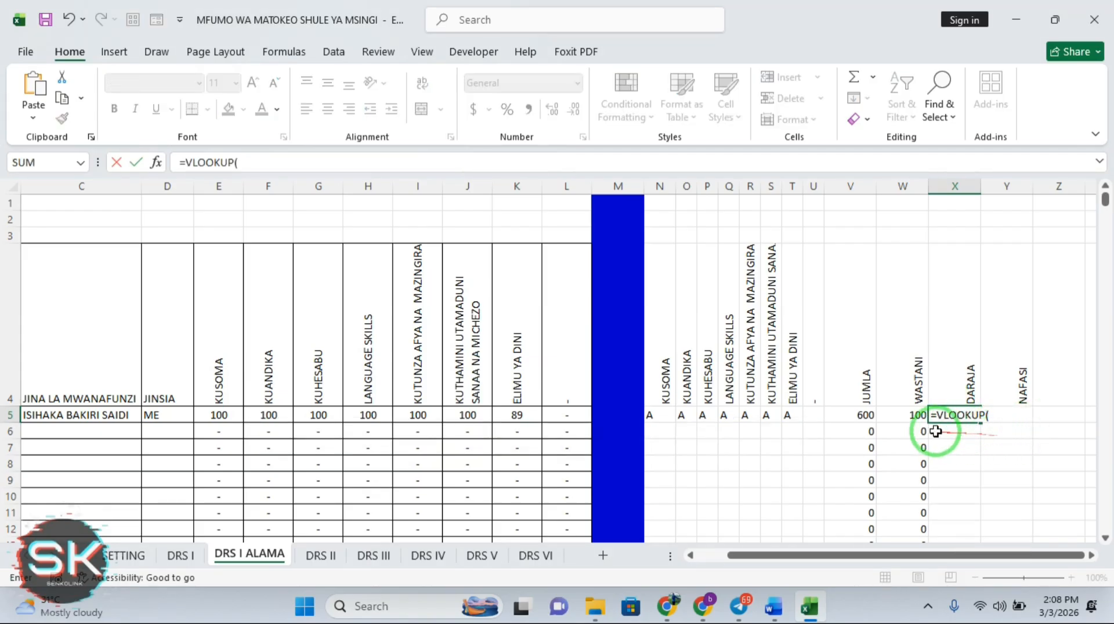
click(918, 416)
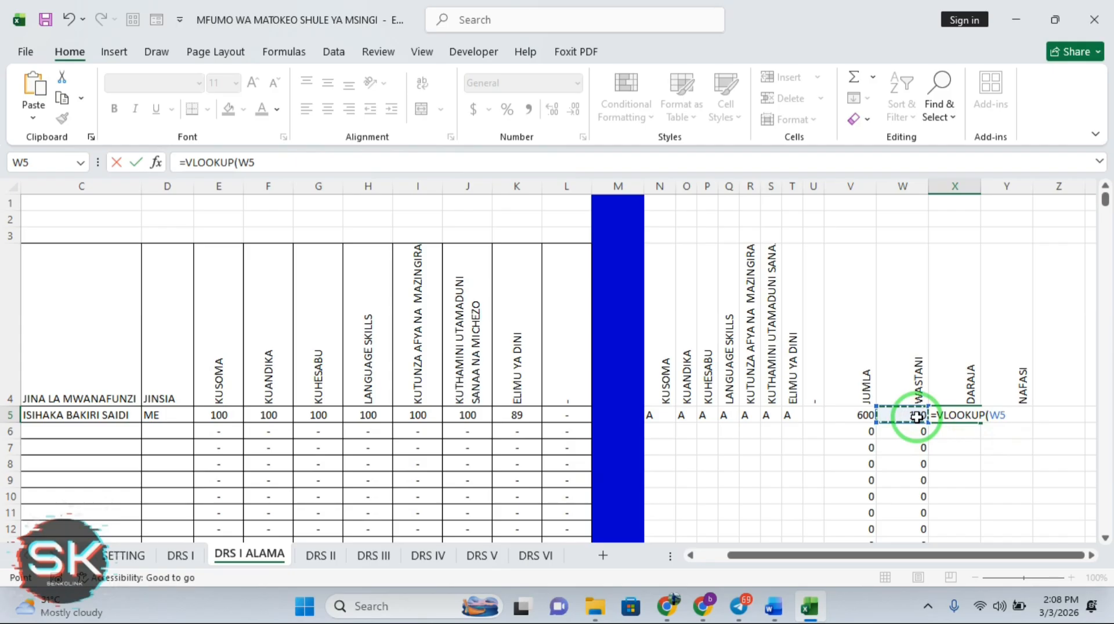
text(,)
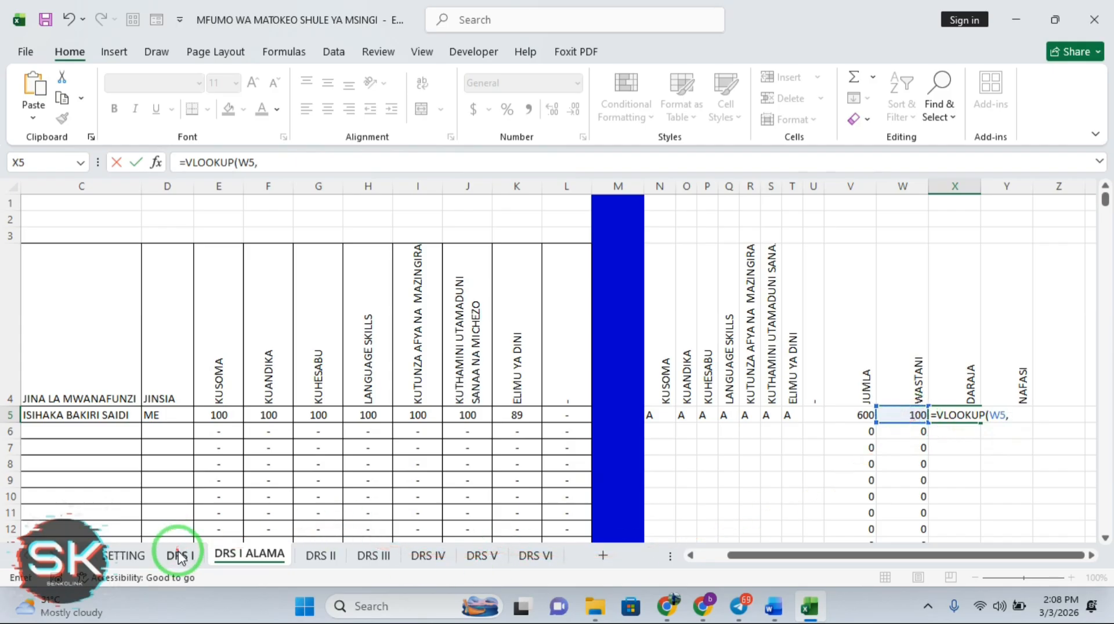
click(180, 555)
click(124, 556)
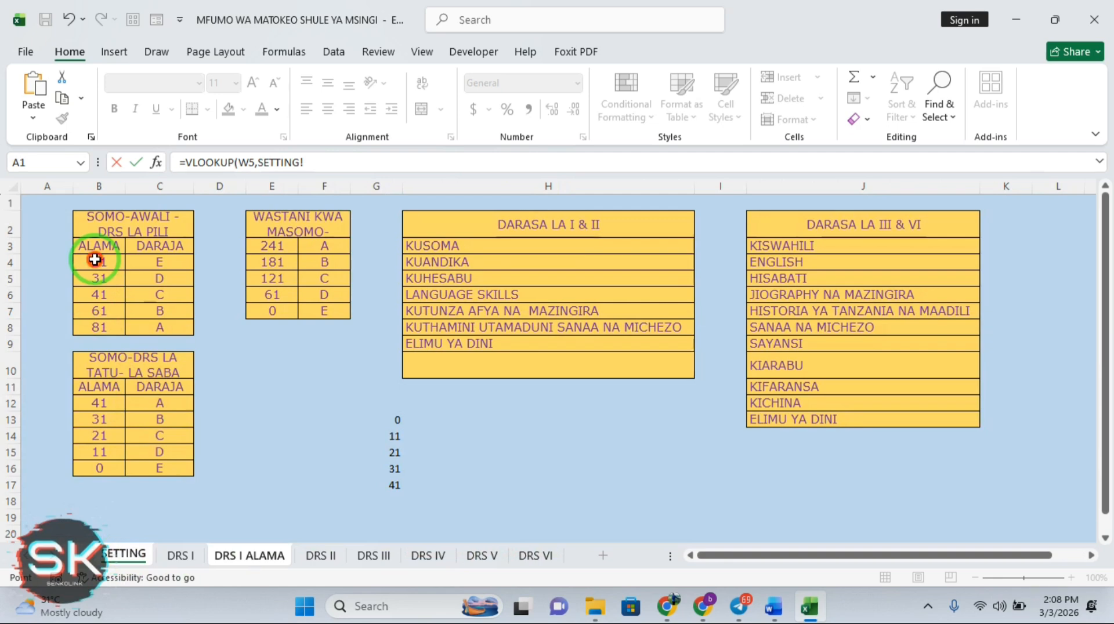
drag(95, 259, 160, 326)
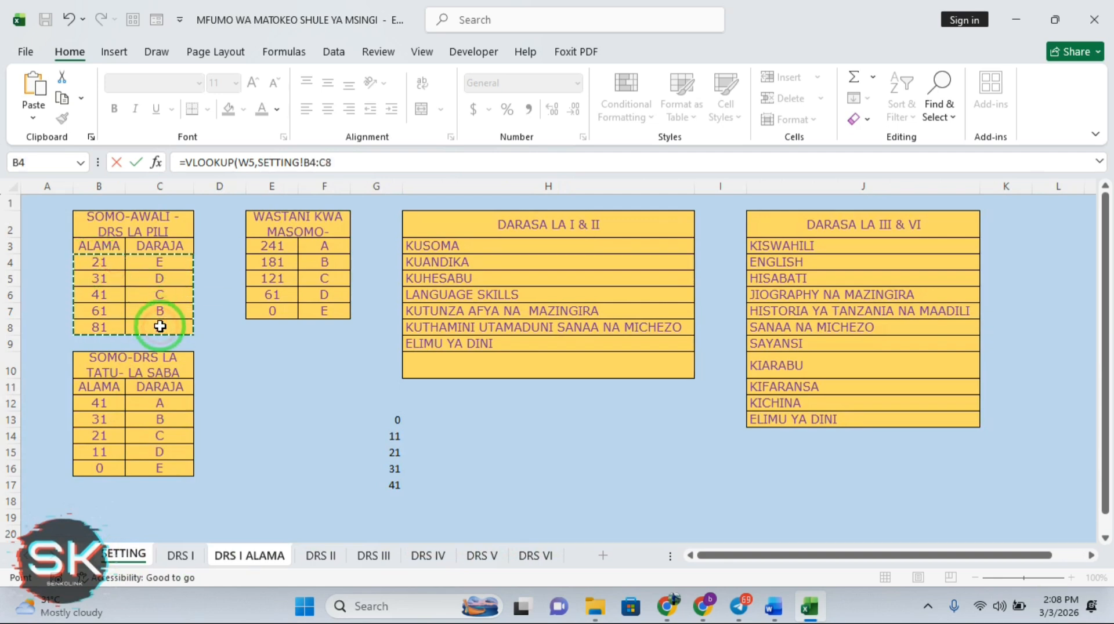
key(F4)
text(,)
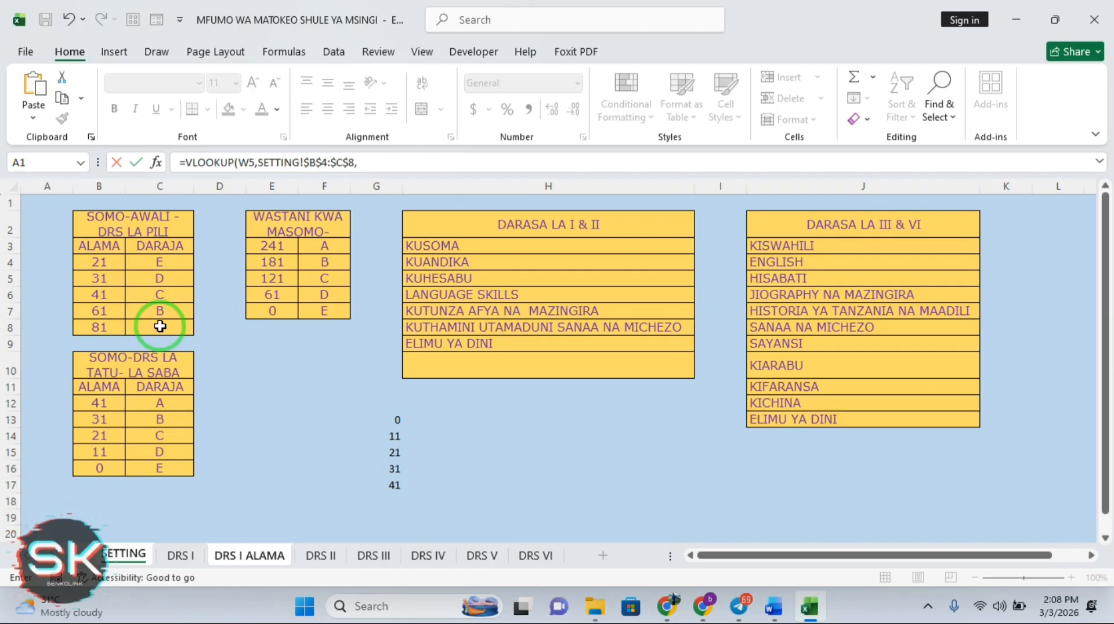
text(2,)
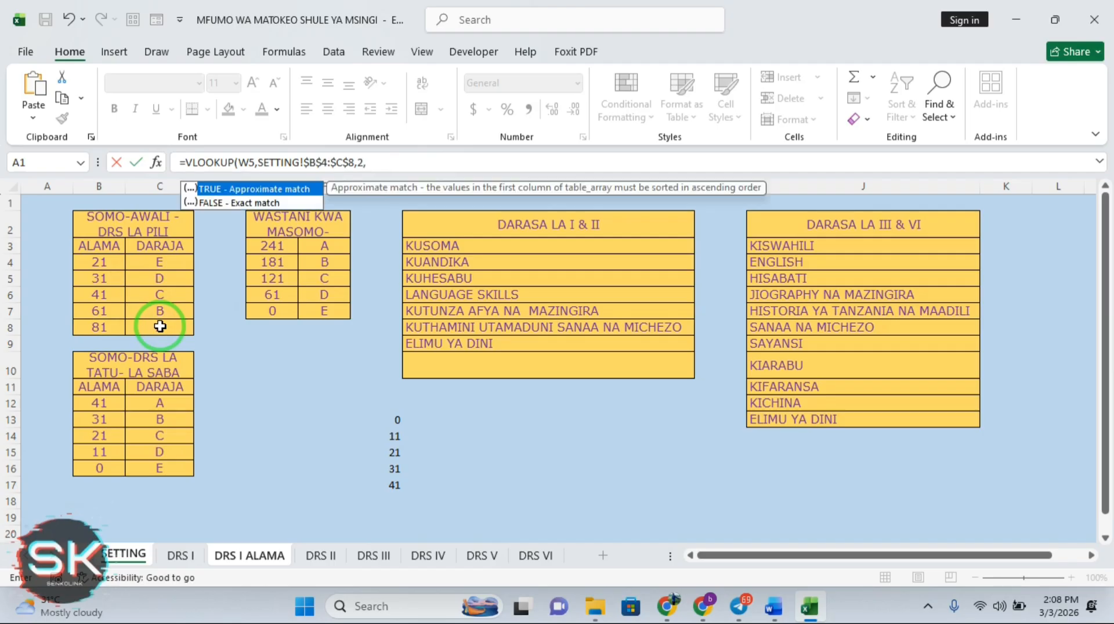
double_click(252, 191)
key(Return)
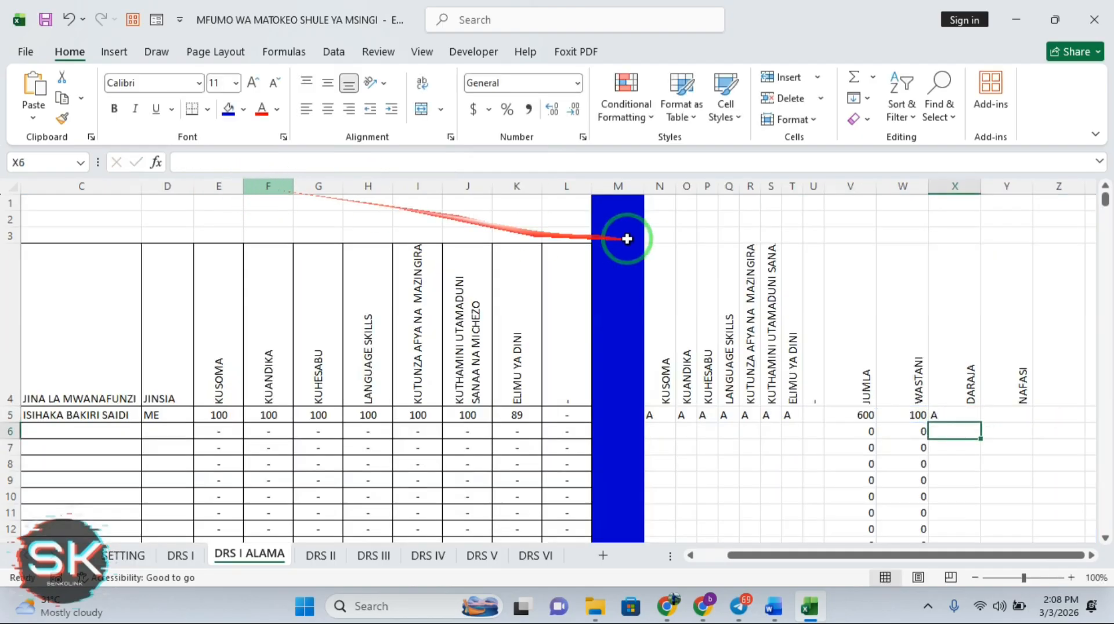
click(970, 413)
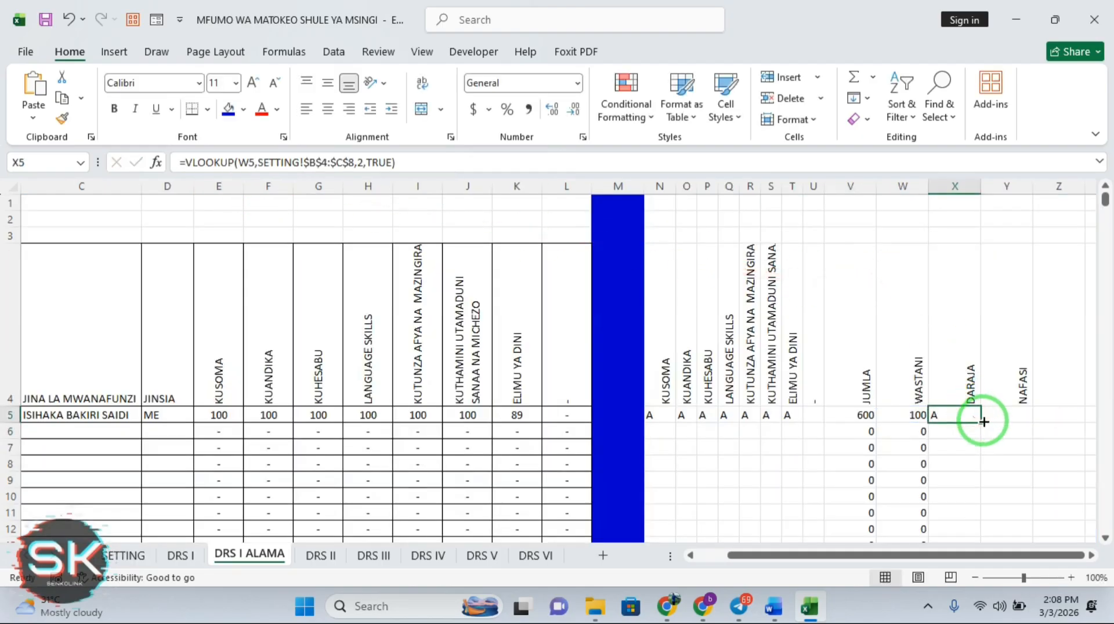
Wrap X5's grade lookup in IFERROR with a blank fallback and fill it down column X
double_click(980, 421)
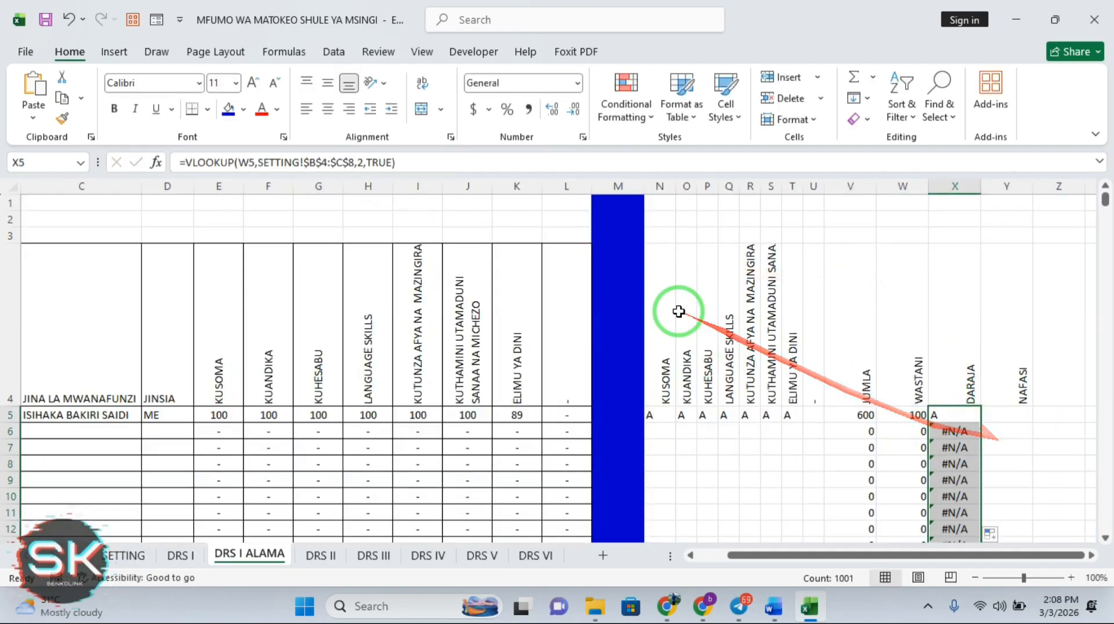
click(188, 163)
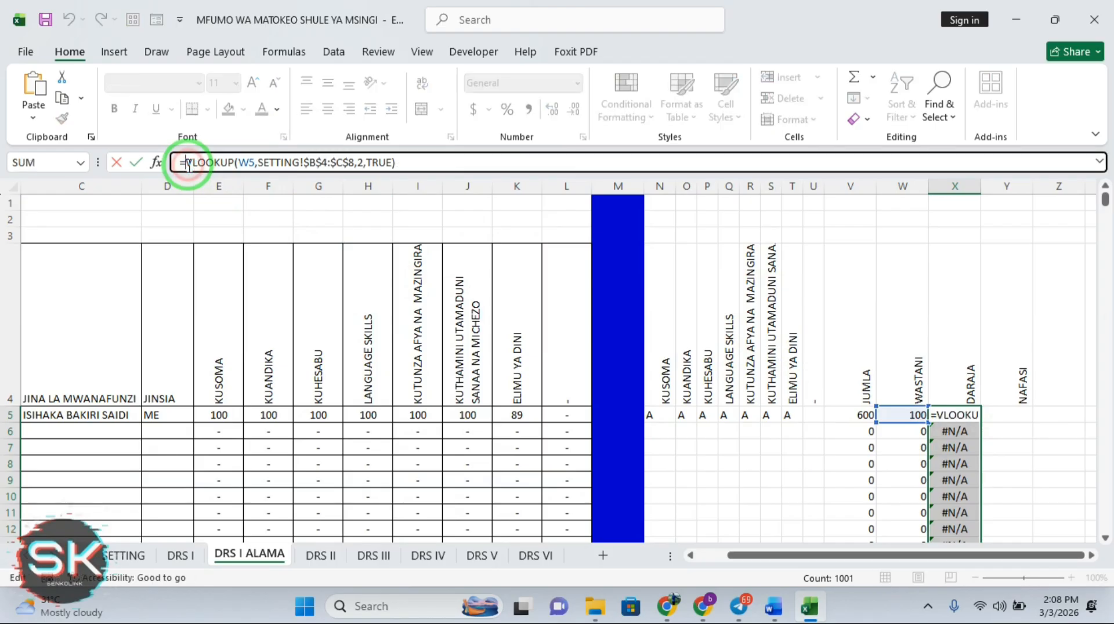
text(IF)
double_click(229, 204)
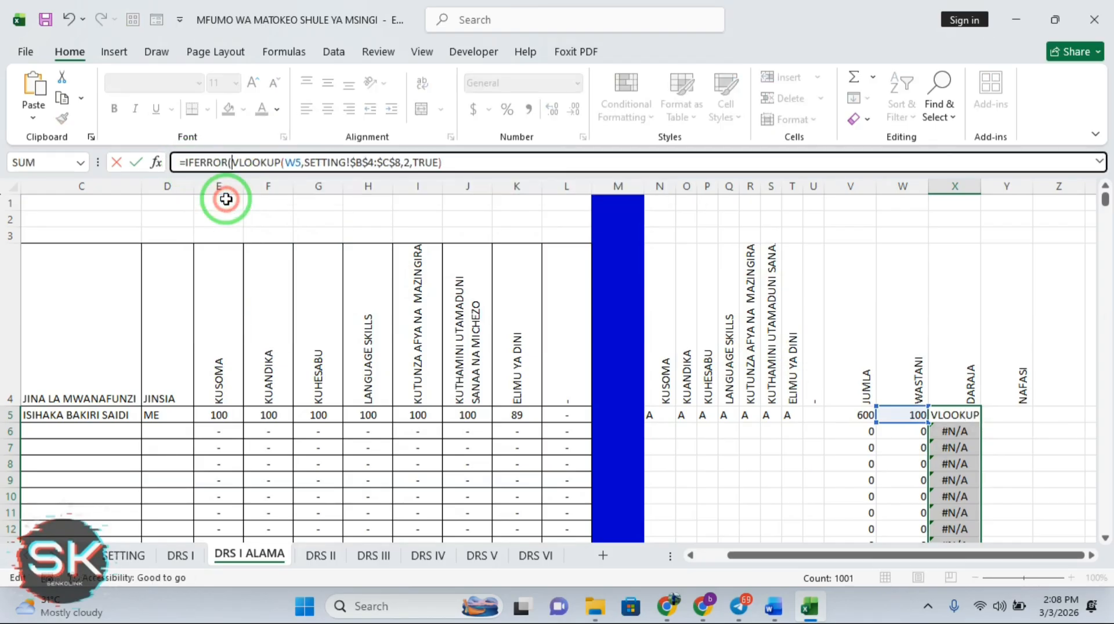
click(450, 163)
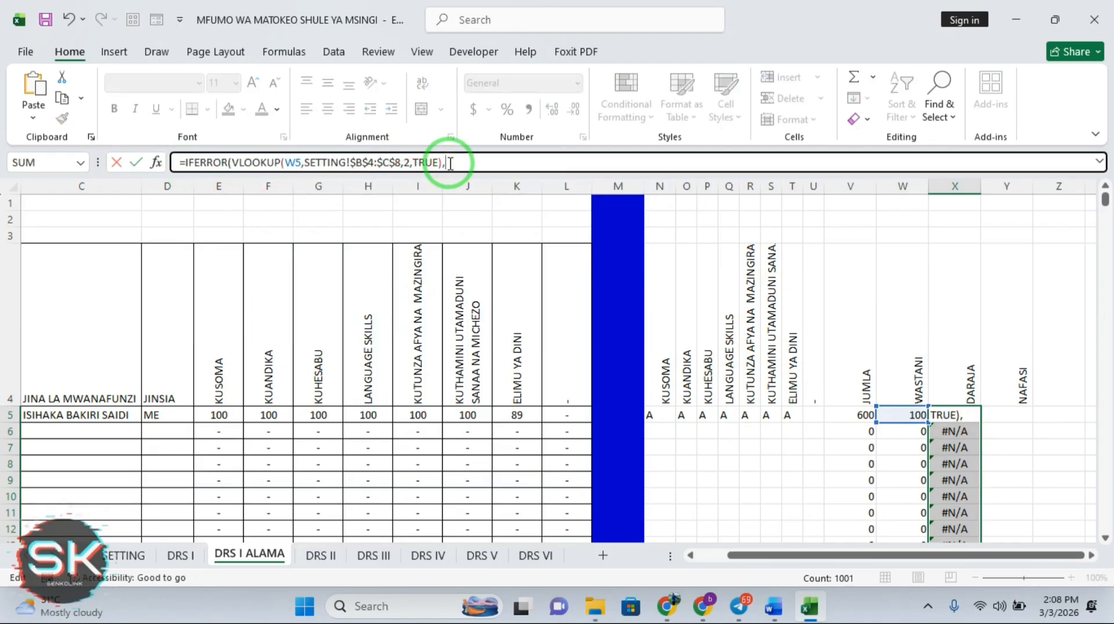
key(Return)
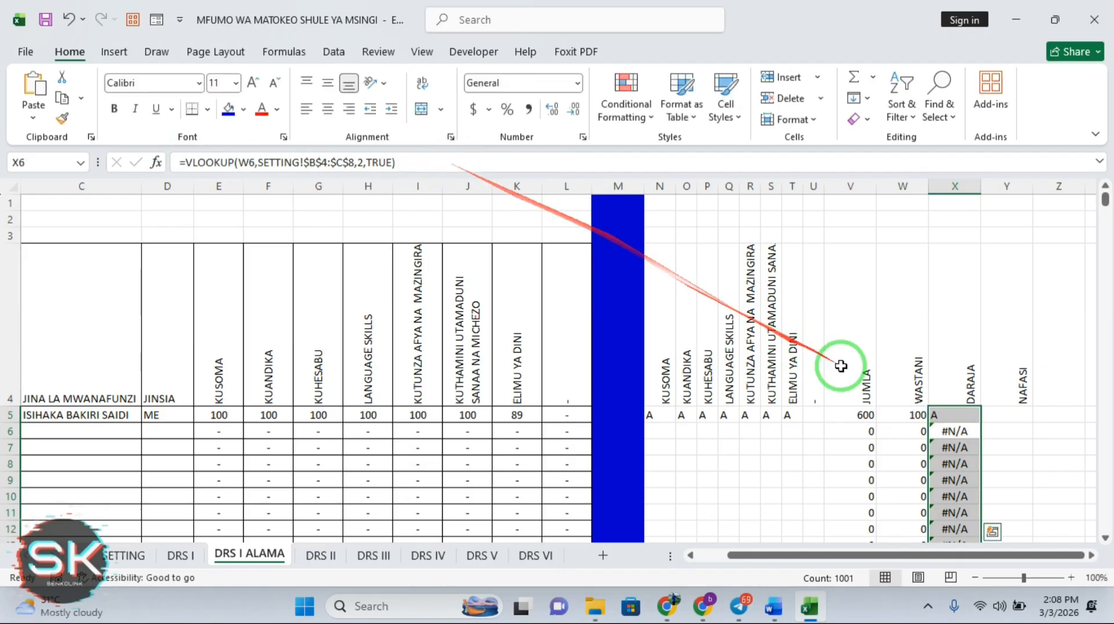
click(964, 411)
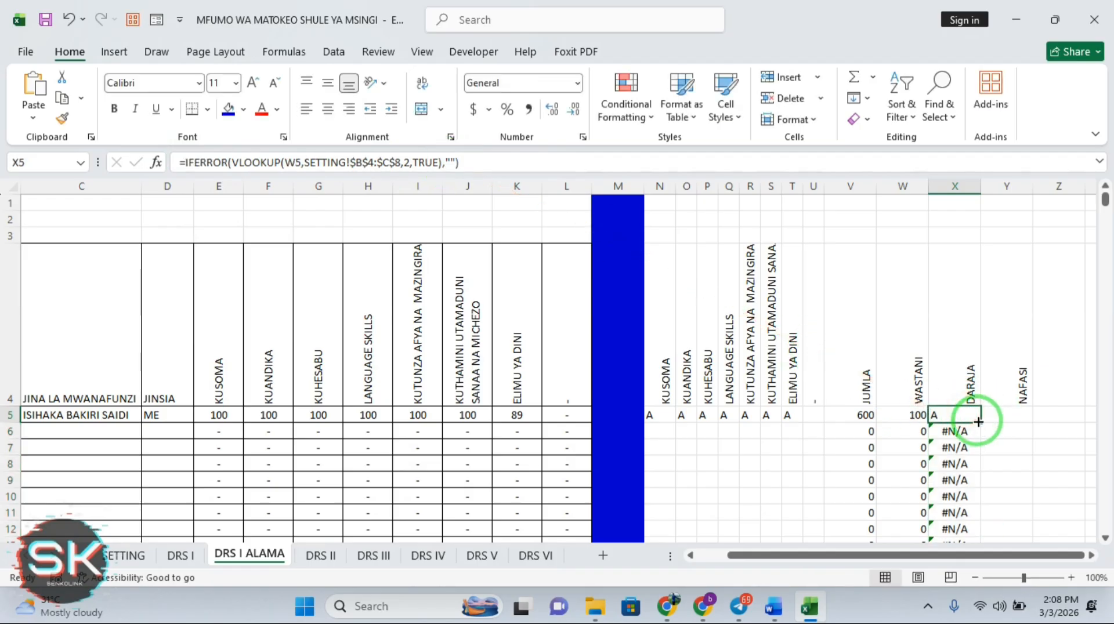
double_click(979, 422)
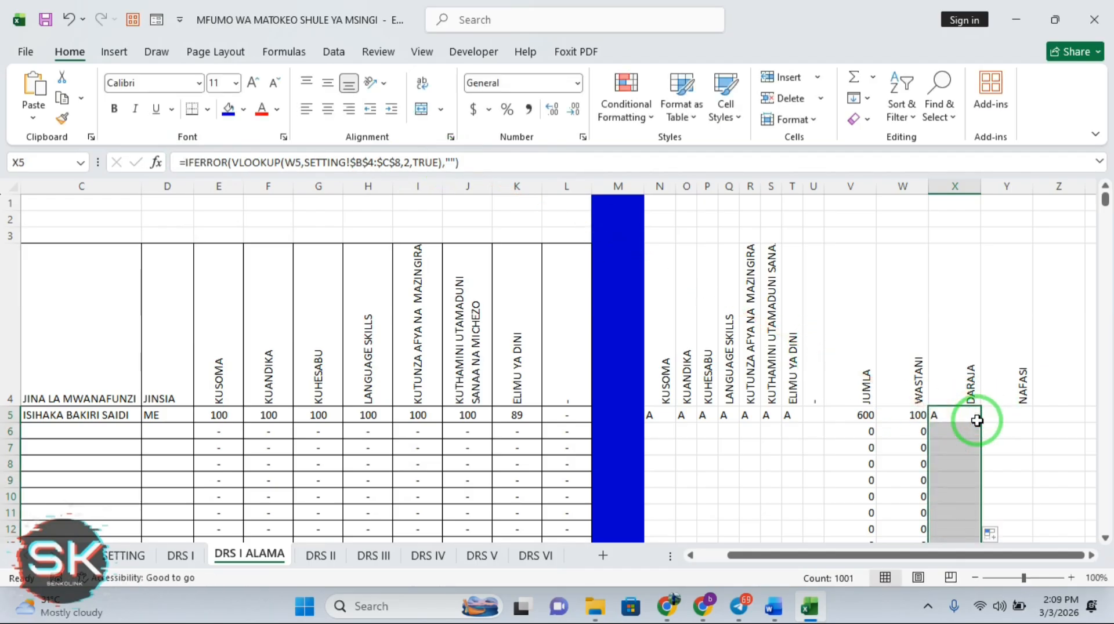
click(871, 416)
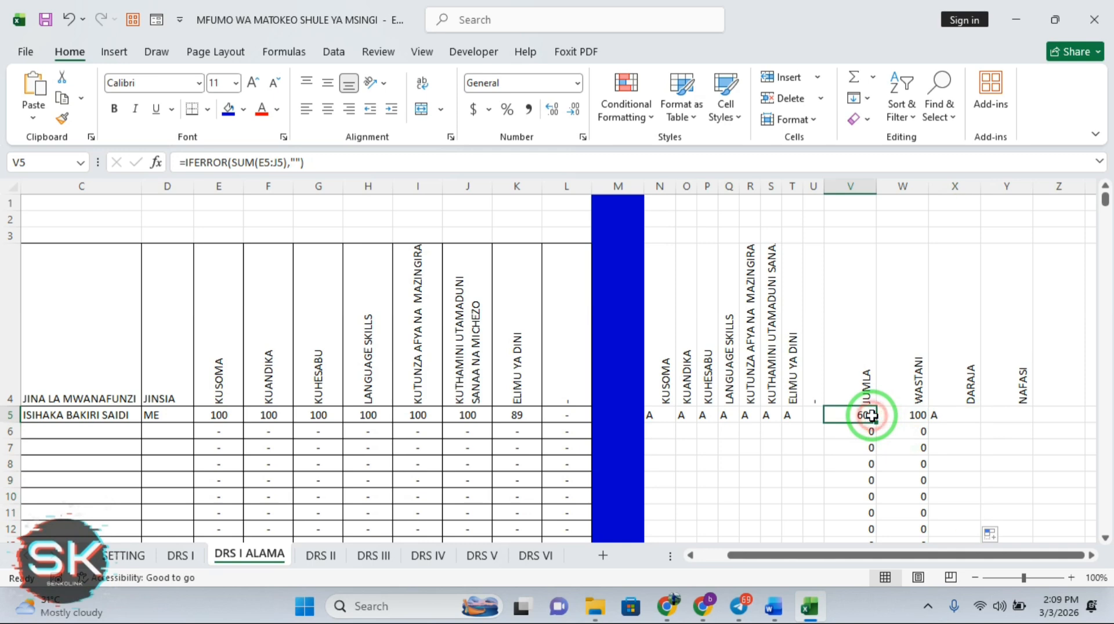
Change W5 to =IFERROR(V5/6,"") and fill it down the WASTANI column
click(923, 416)
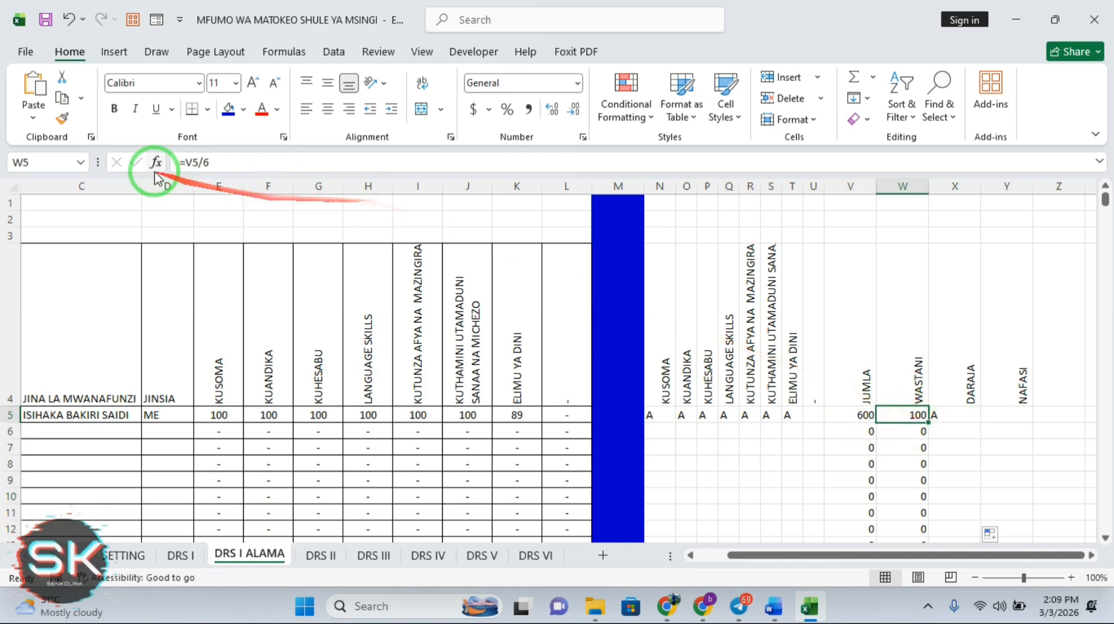
click(186, 162)
text(IF)
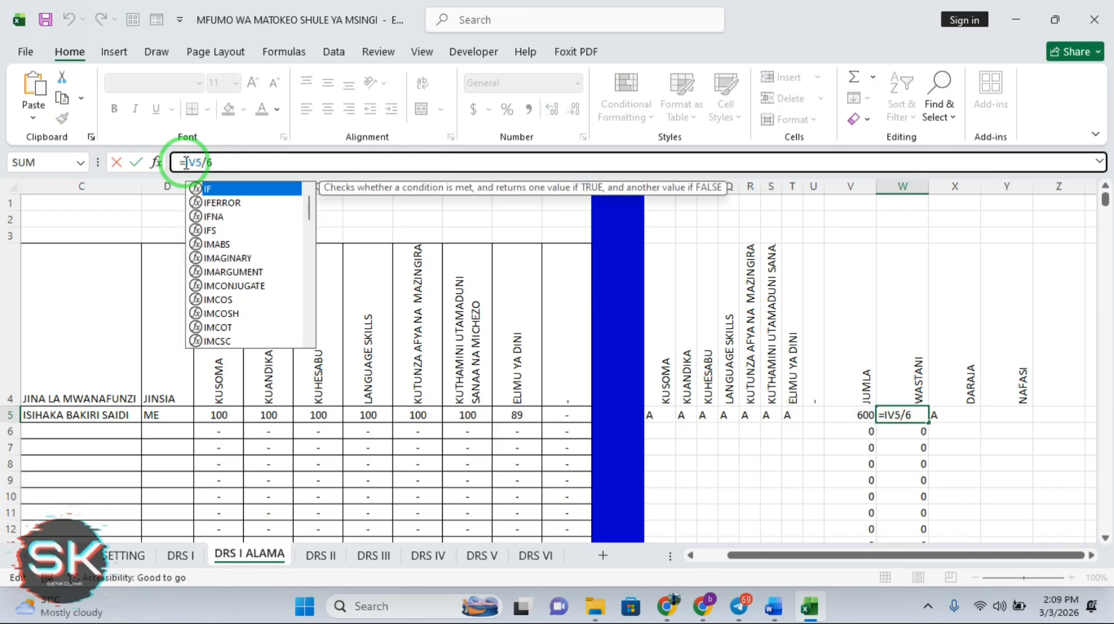
double_click(228, 204)
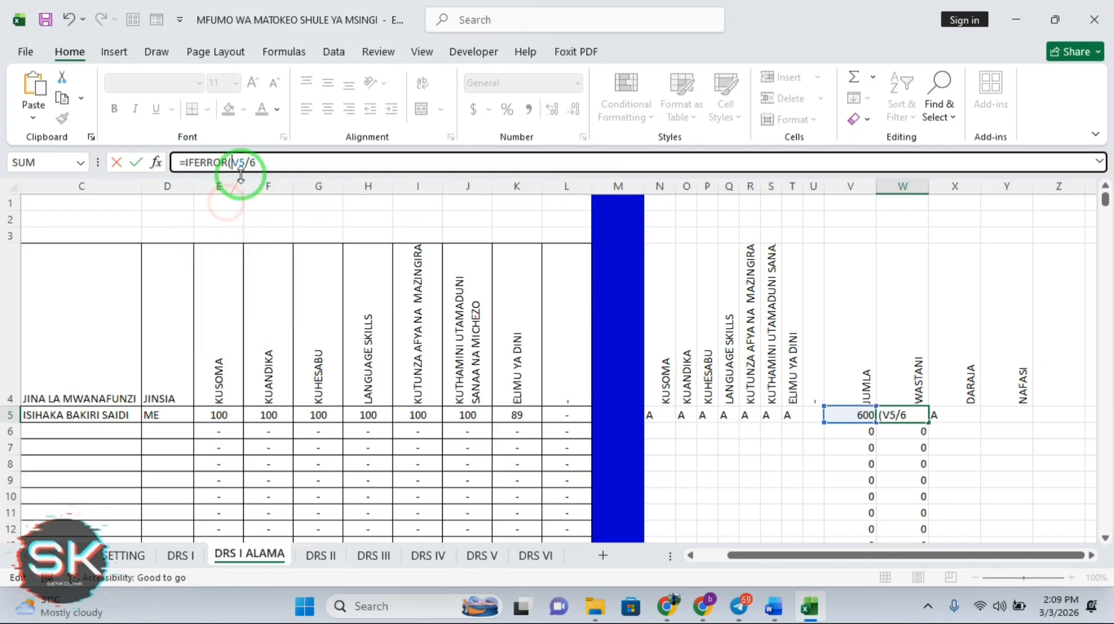
click(266, 164)
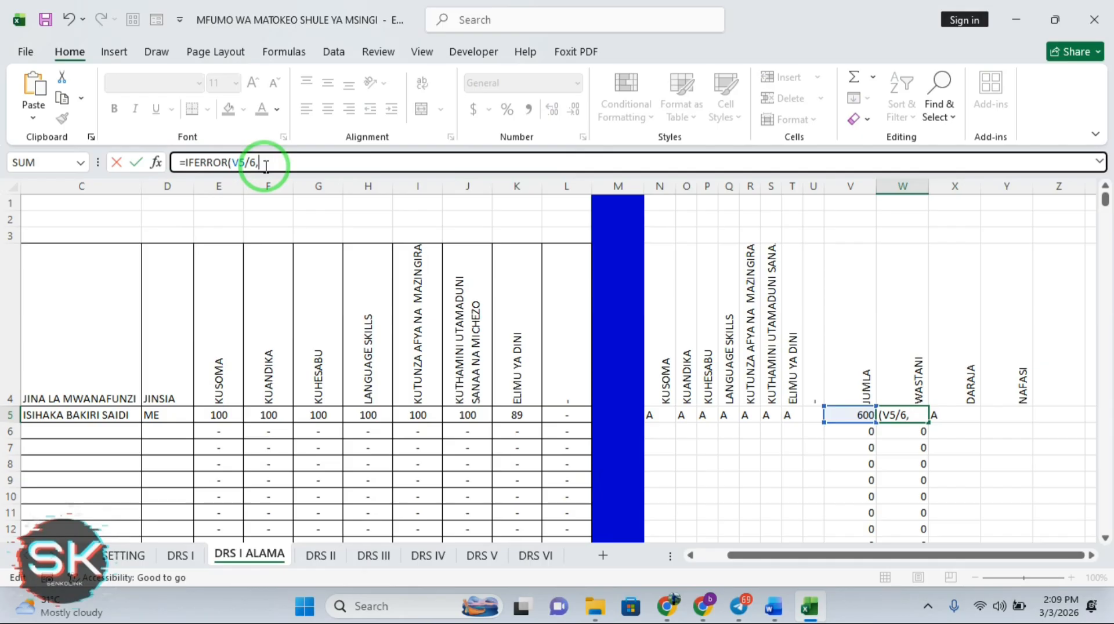
text(,""))
key(Return)
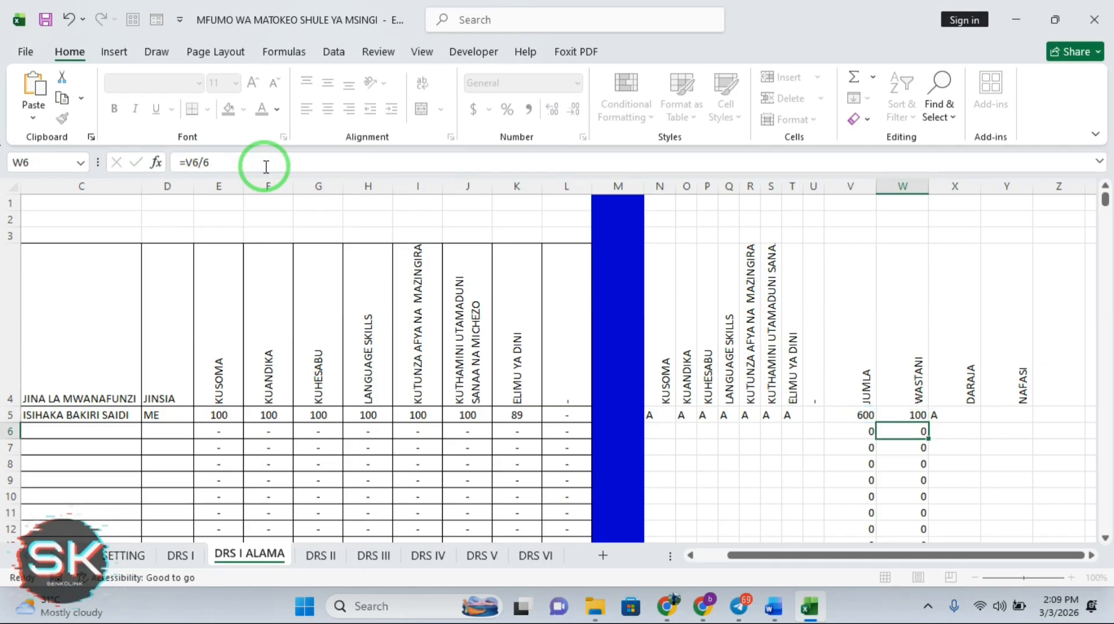
click(919, 417)
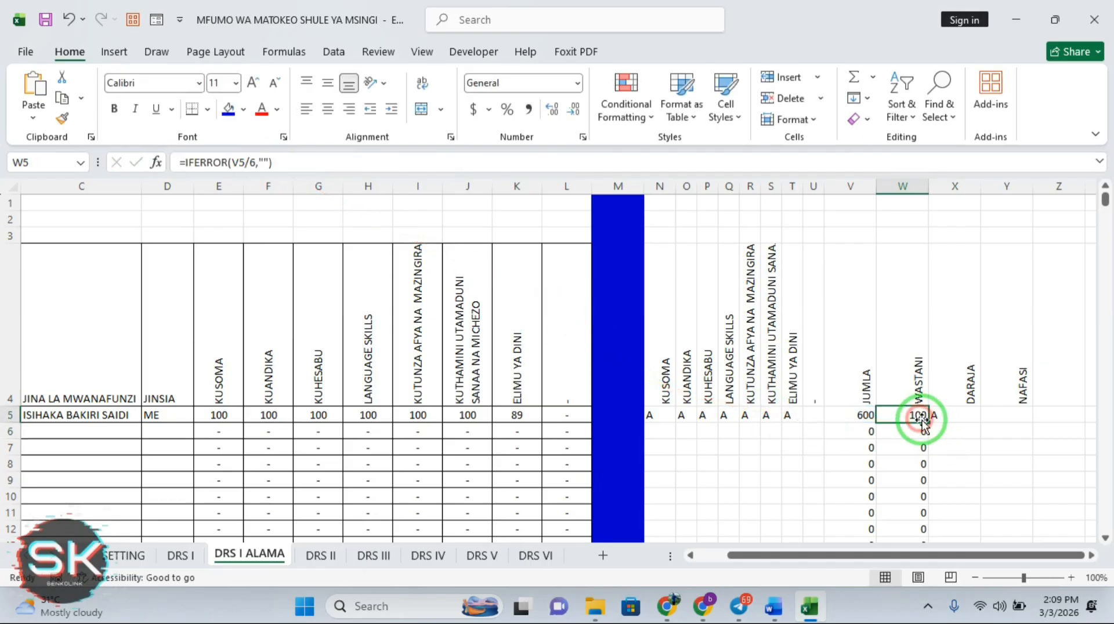
double_click(929, 424)
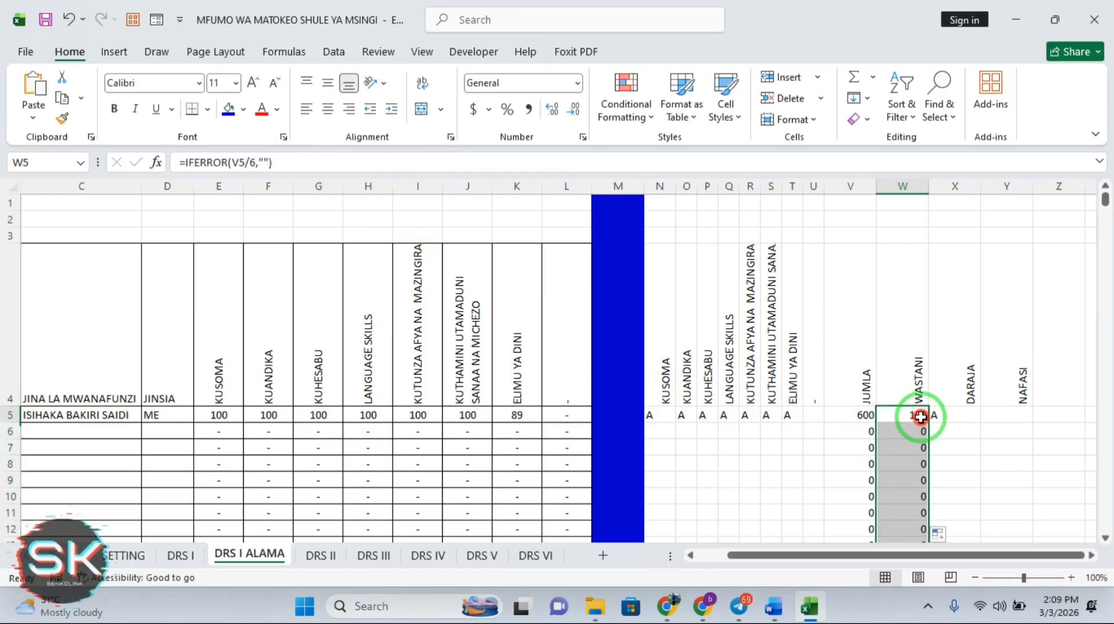
click(921, 416)
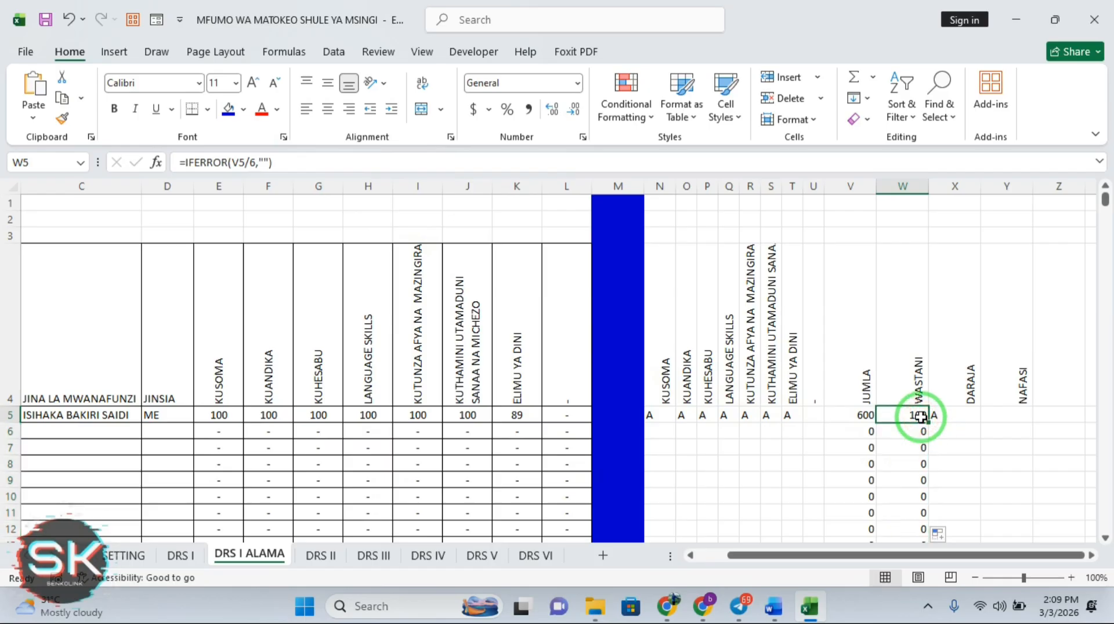
Rewrite W5 as an IF testing V5, dismissing the formula error warnings along the way
click(229, 164)
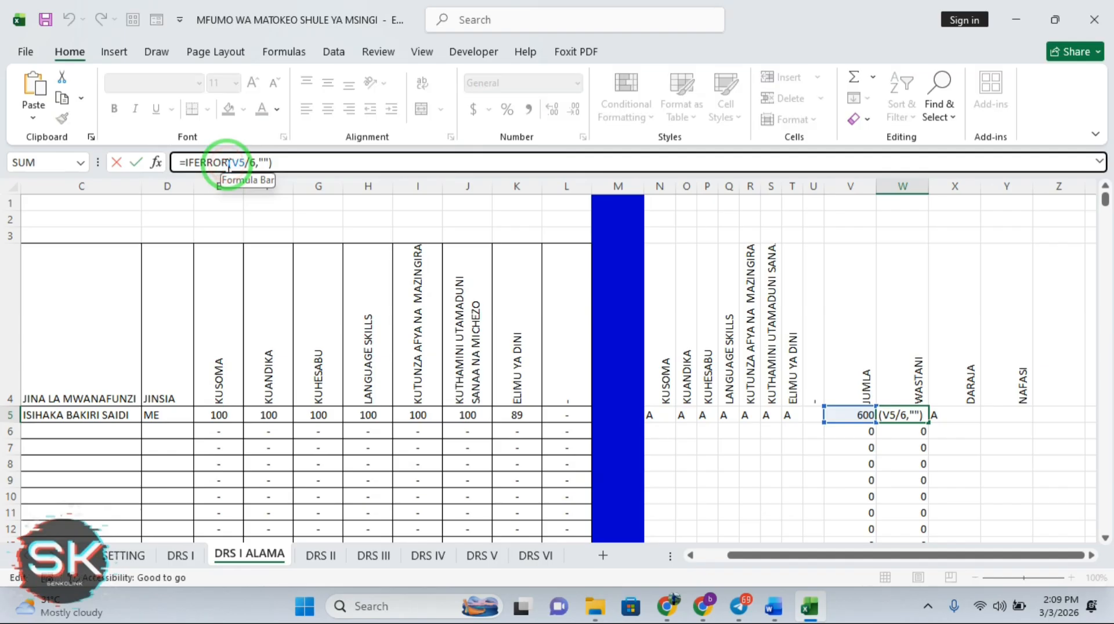
key(BackSpace)
key(BackSpace)
key(BackSpace)
key(BackSpace)
key(BackSpace)
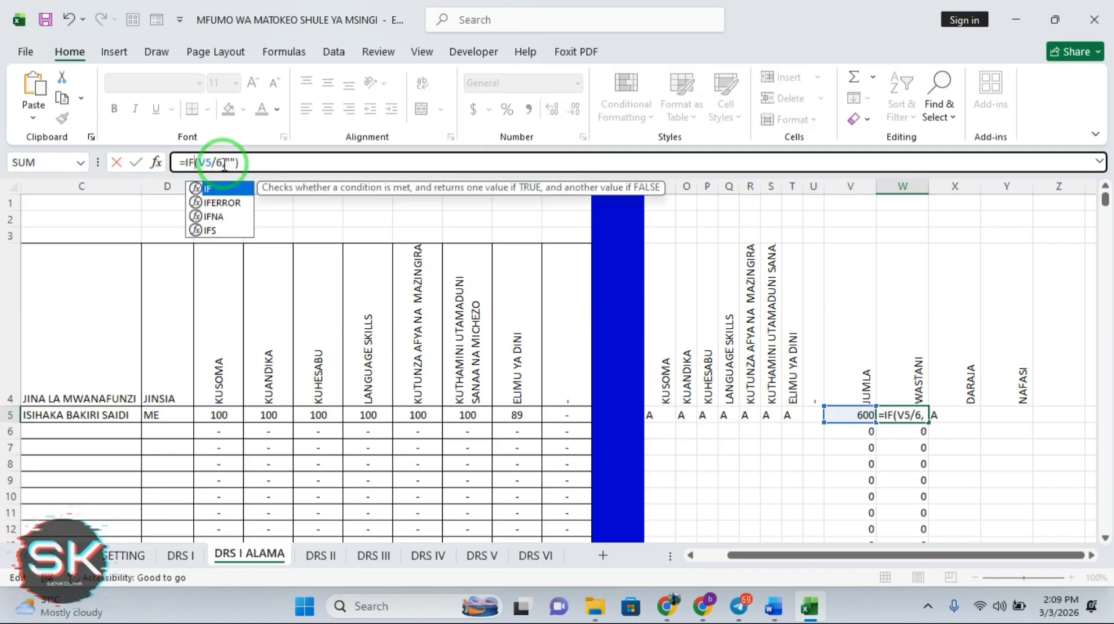
click(201, 163)
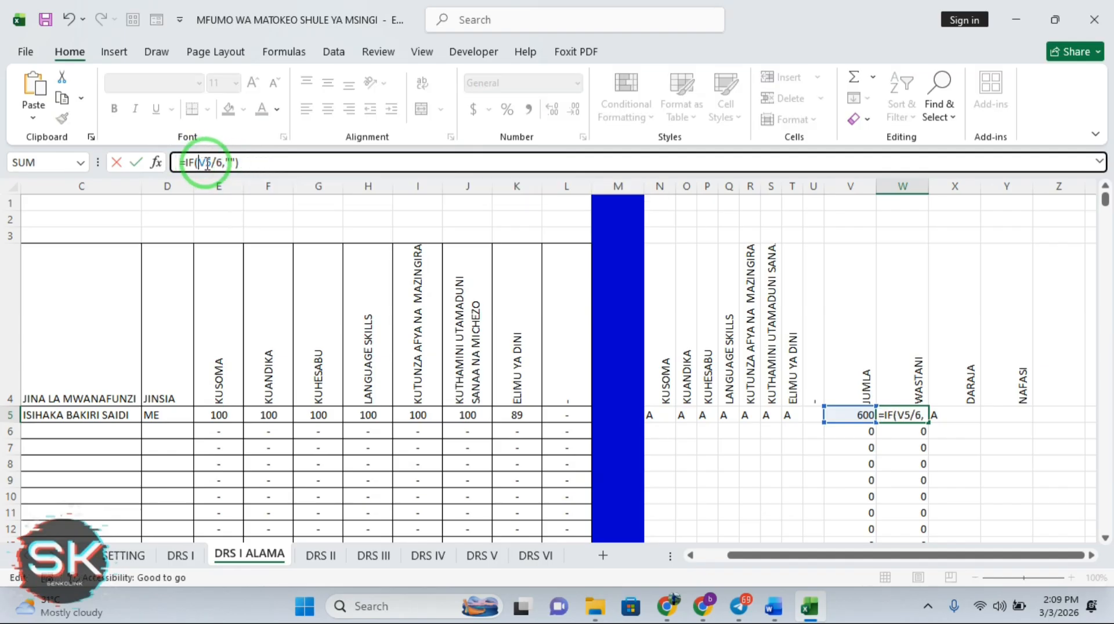
text(V)
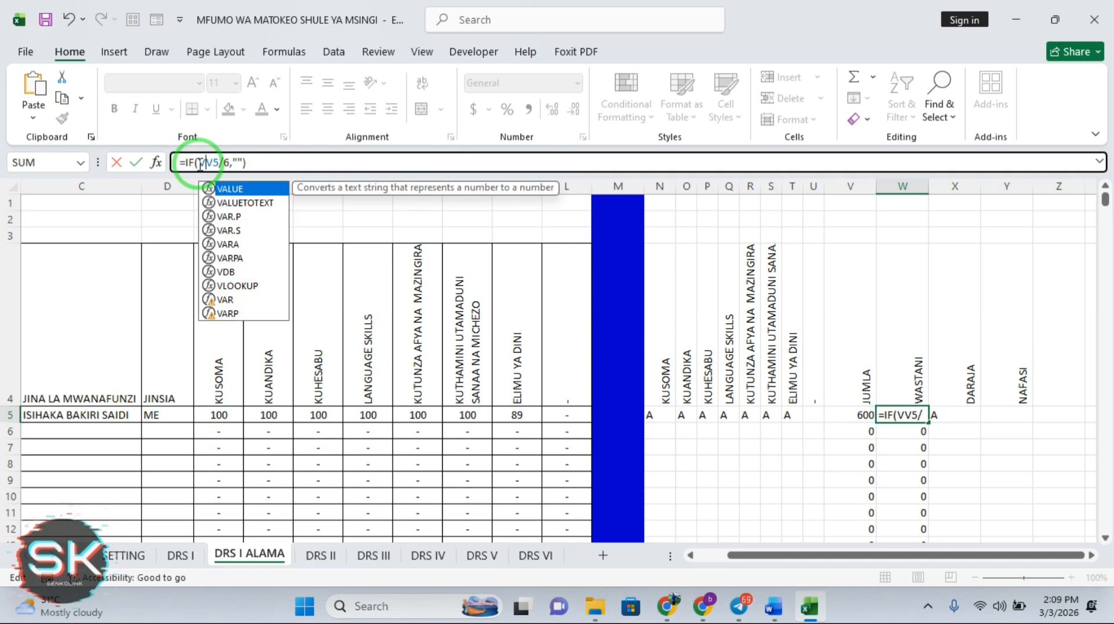
text(5=)
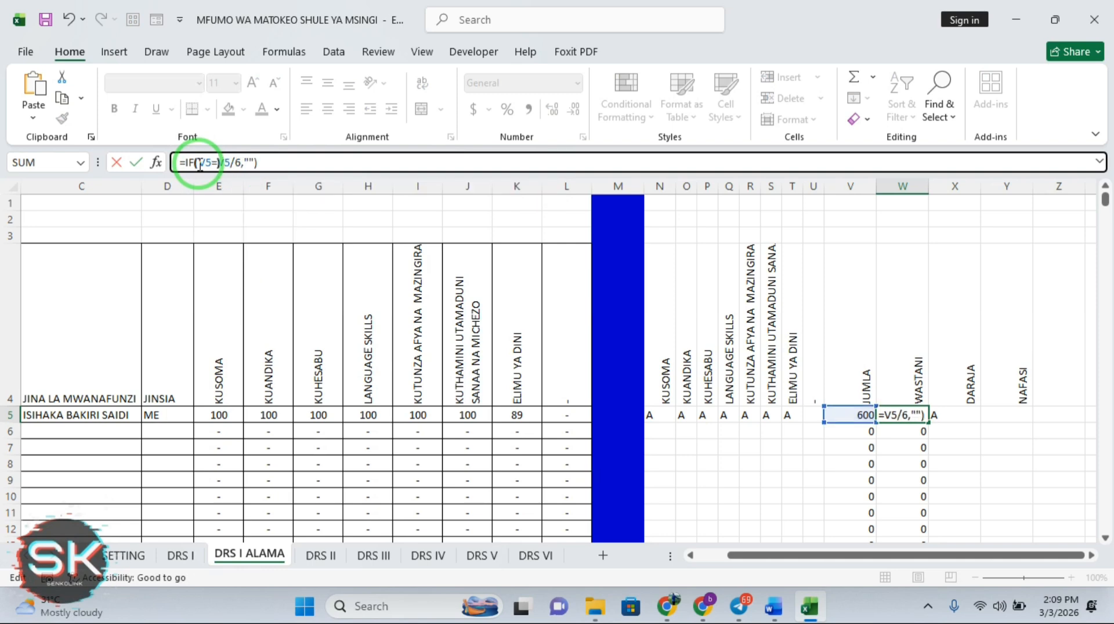
text(),)
text("")
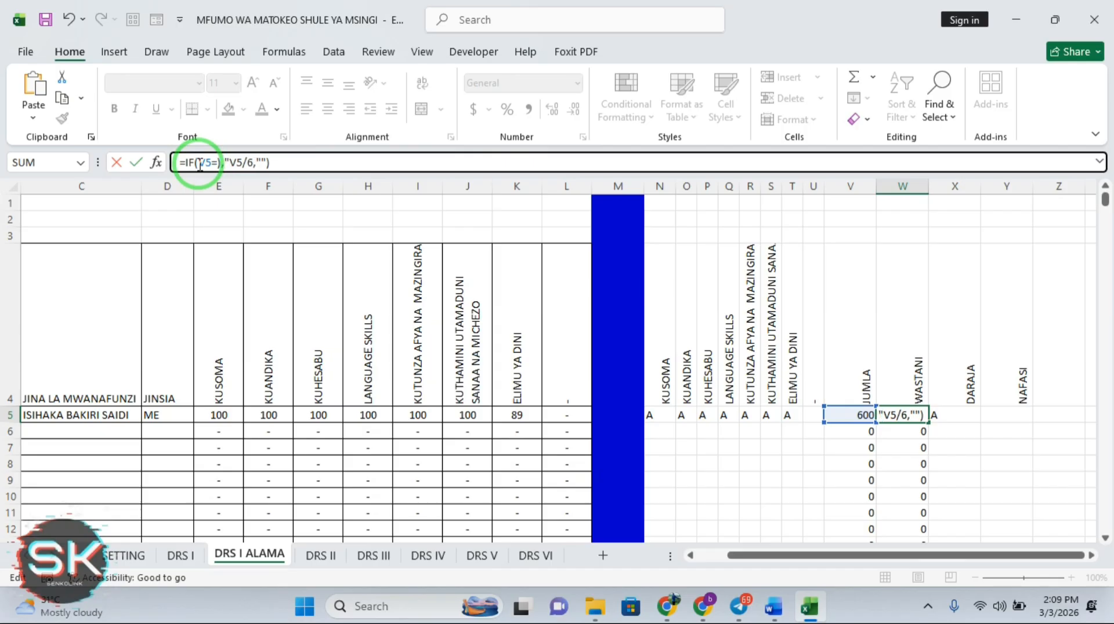
text(,)
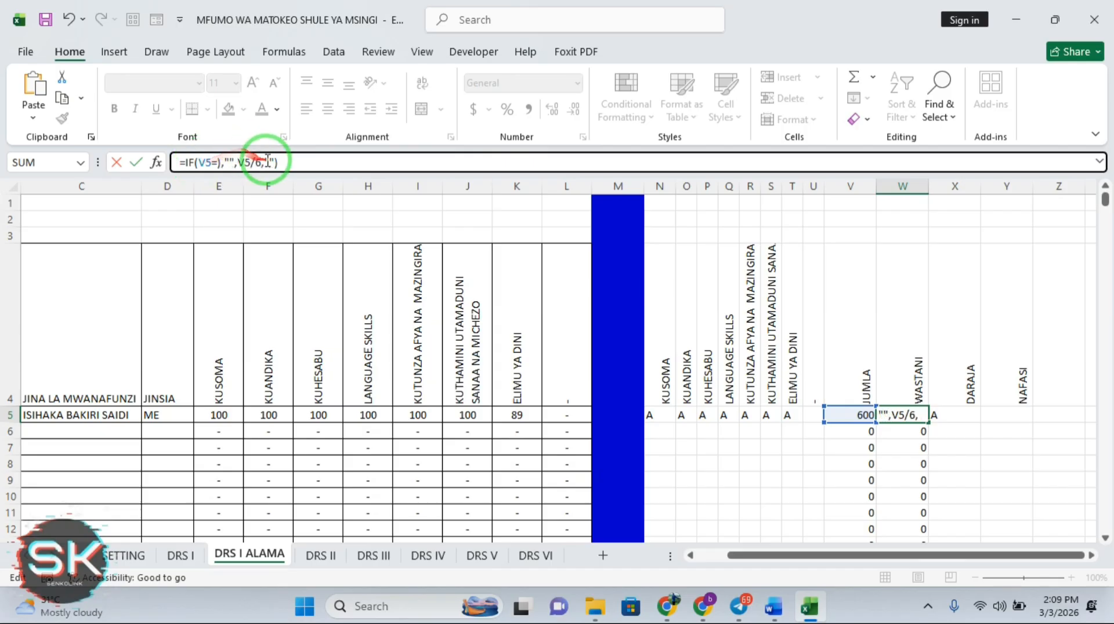
click(274, 163)
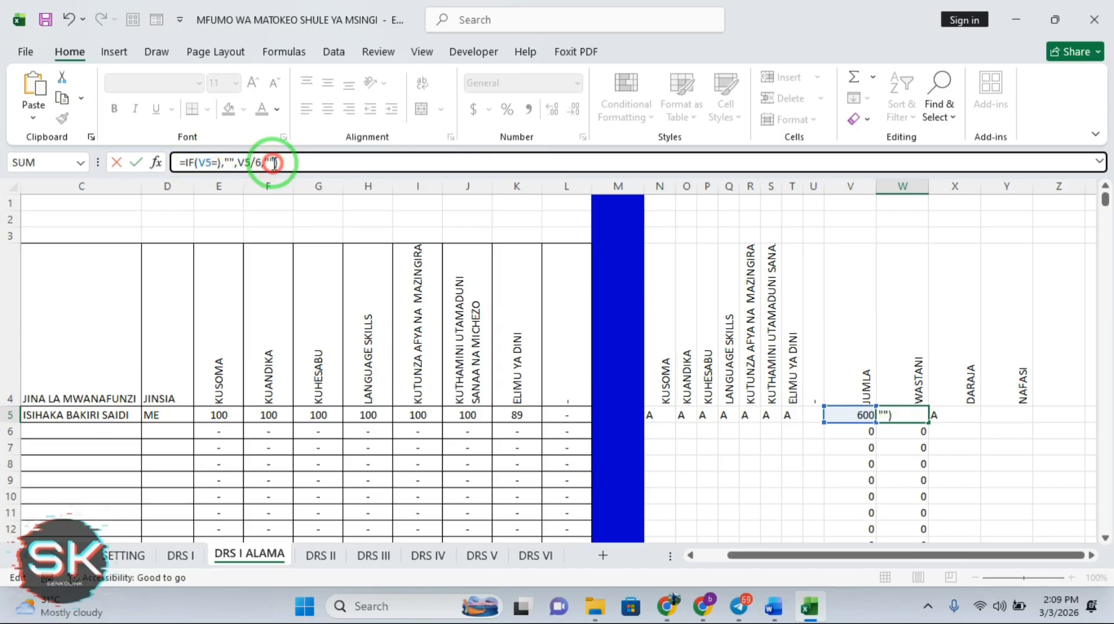
key(BackSpace)
key(BackSpace)
key(Return)
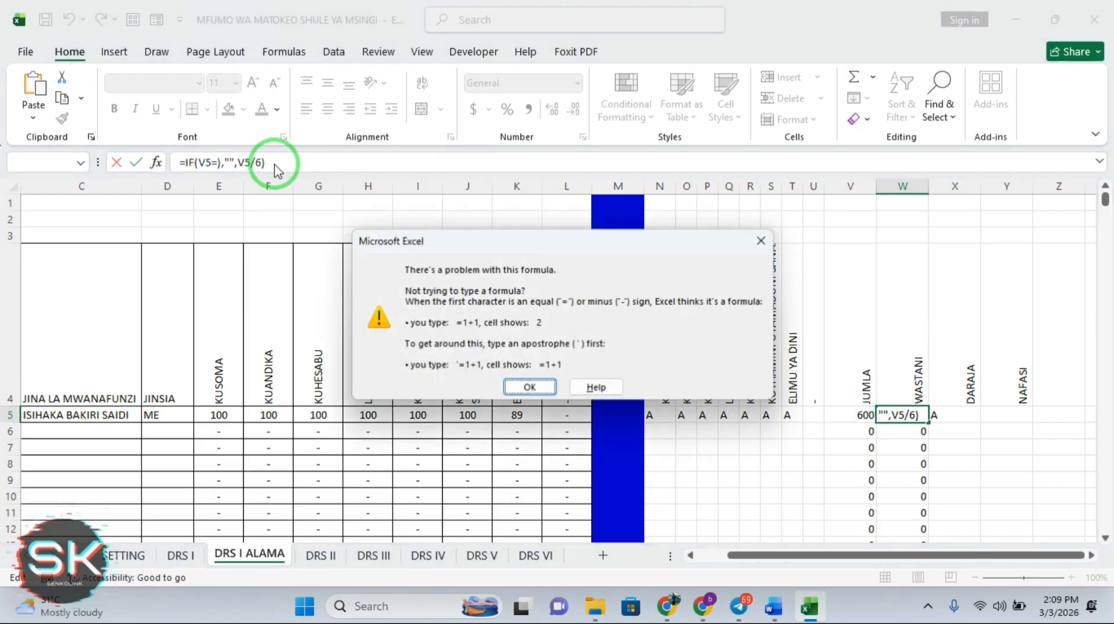
click(527, 398)
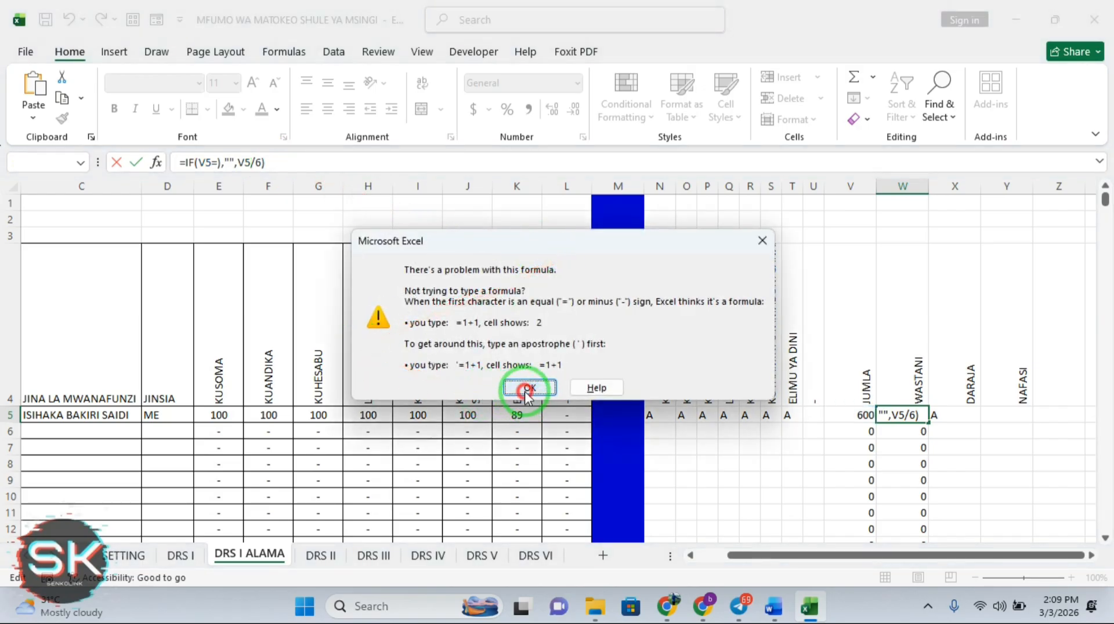
click(221, 163)
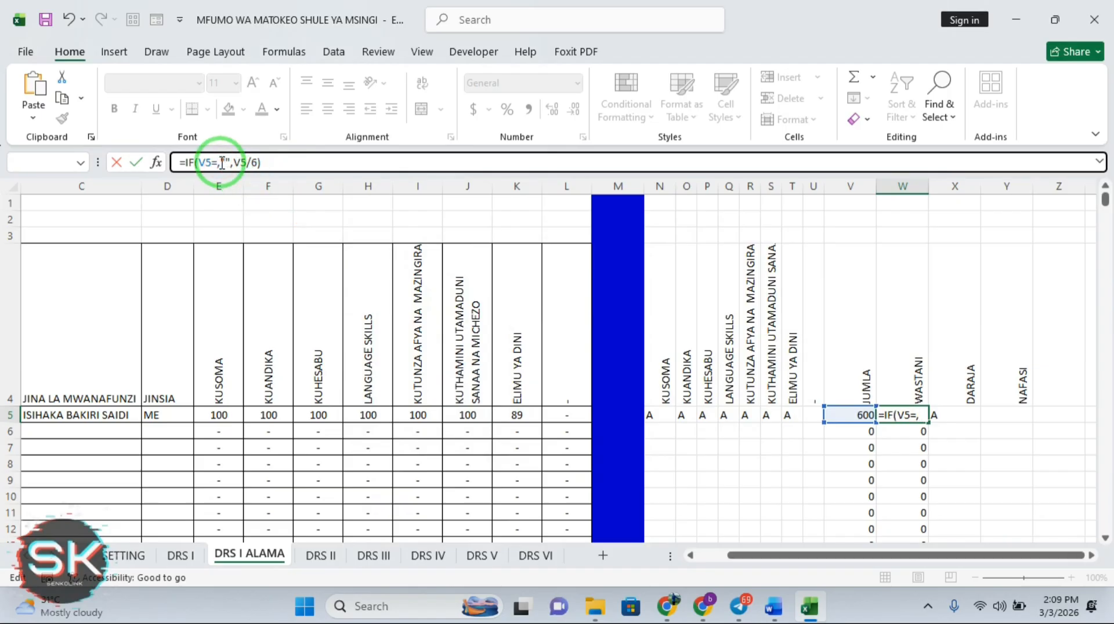
key(Return)
click(535, 387)
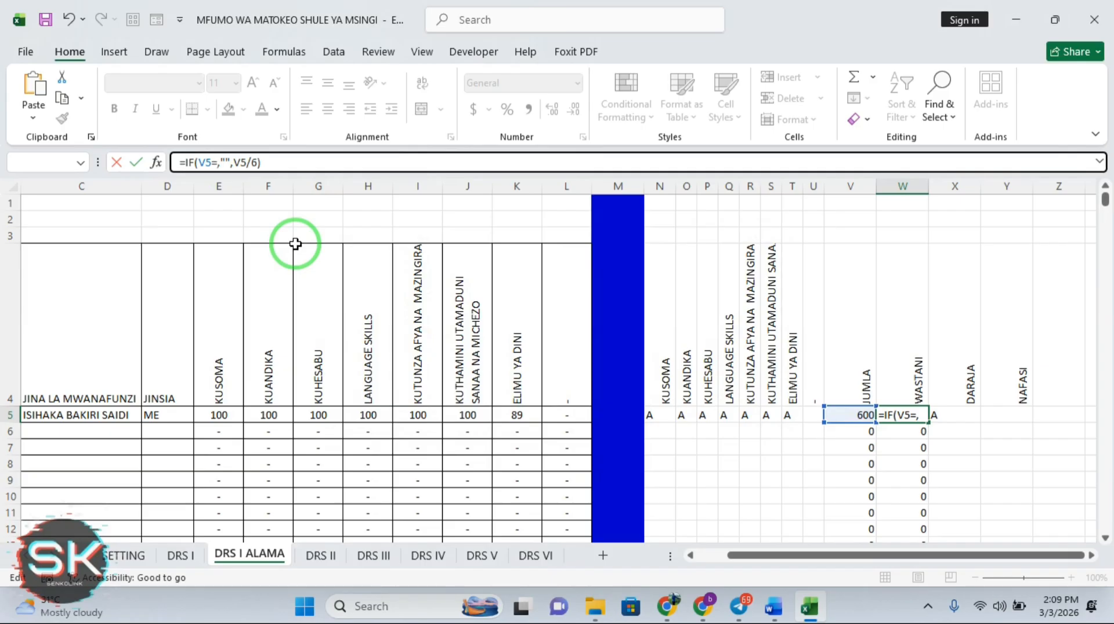
Complete W5 as =IF(V5=0,"",V5/6) and fill it down column W
text(0)
key(Return)
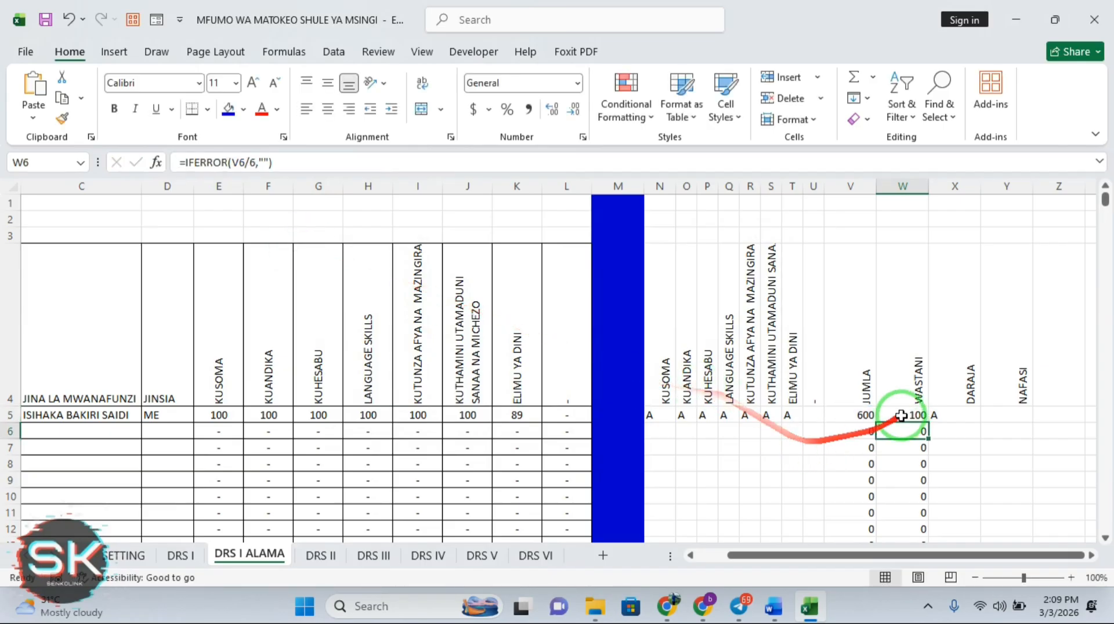
click(915, 415)
double_click(927, 423)
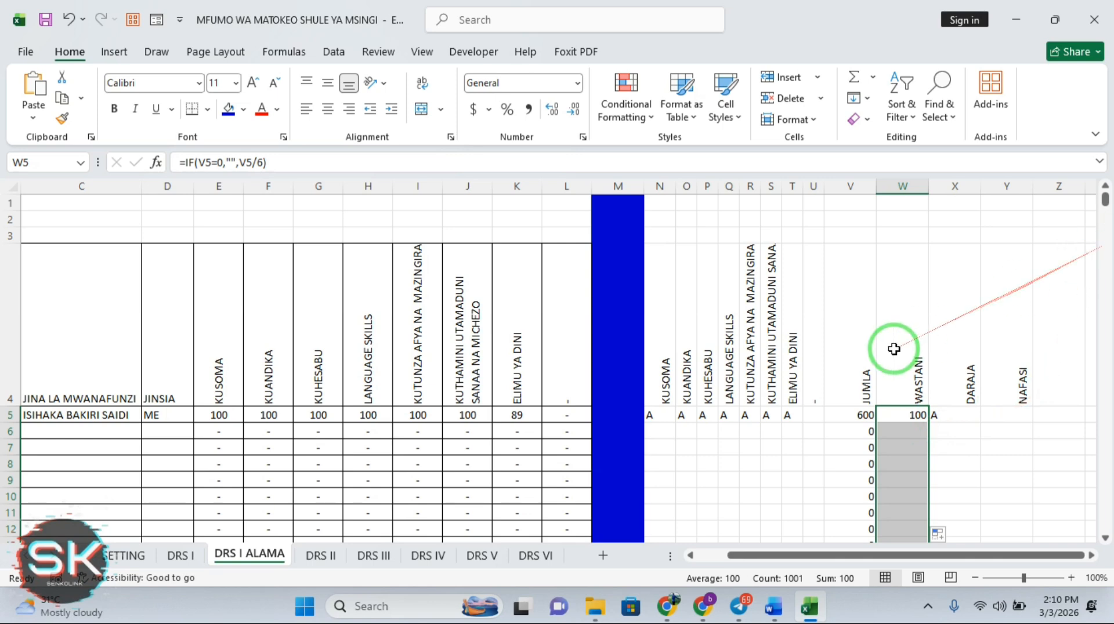
click(970, 417)
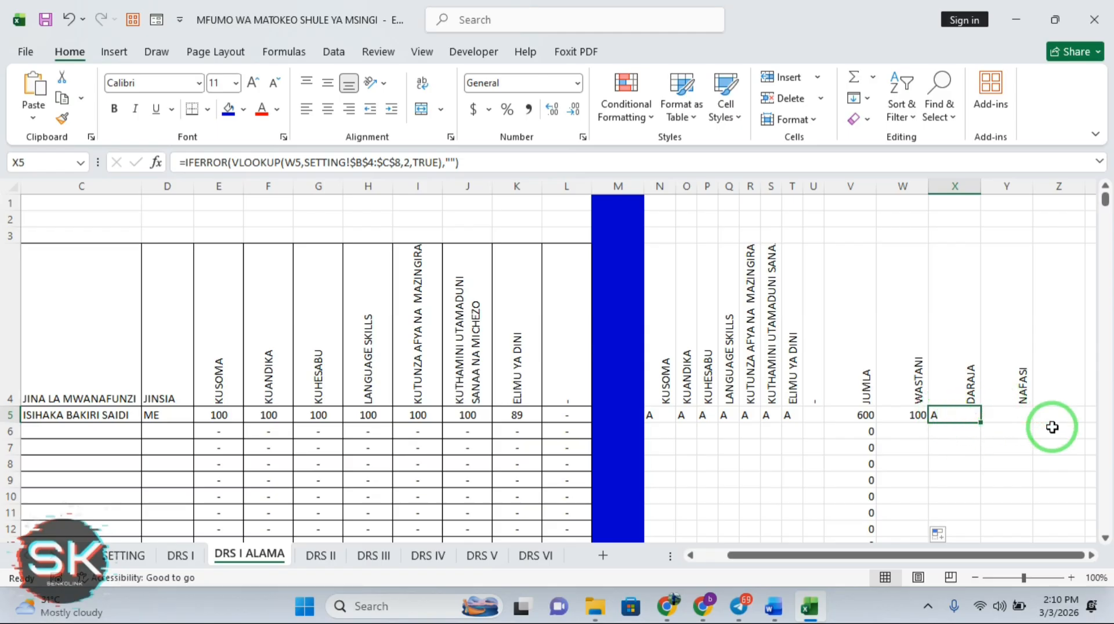
Rewrite V5's JUMLA formula as =IF(E5:J5=0,"",SUM(E5:J5)), which now returns #SPILL!
click(856, 414)
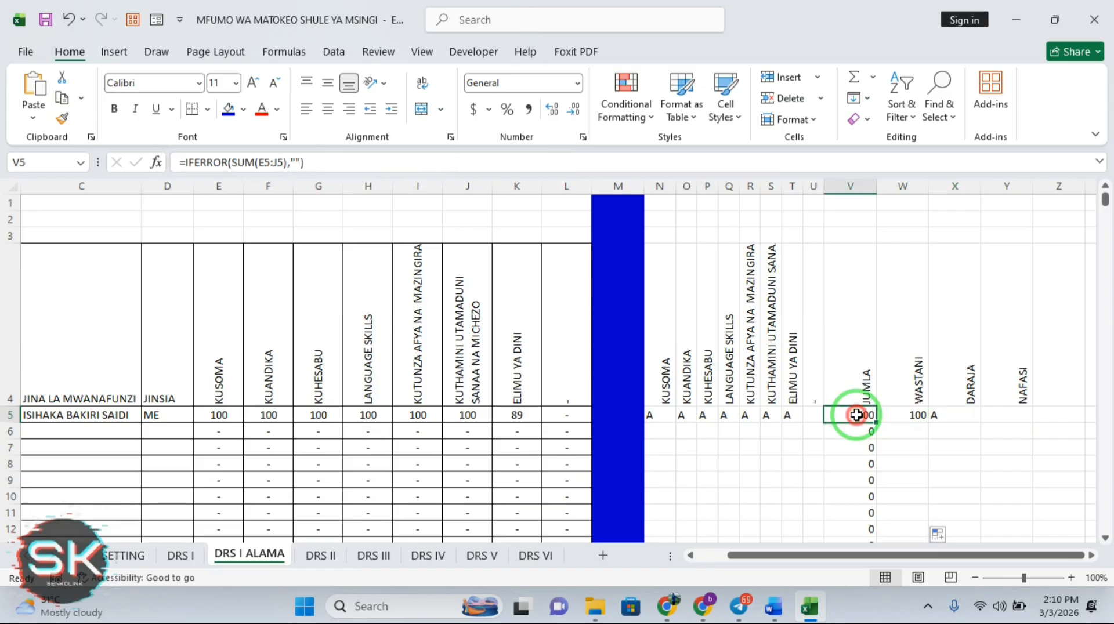
click(227, 163)
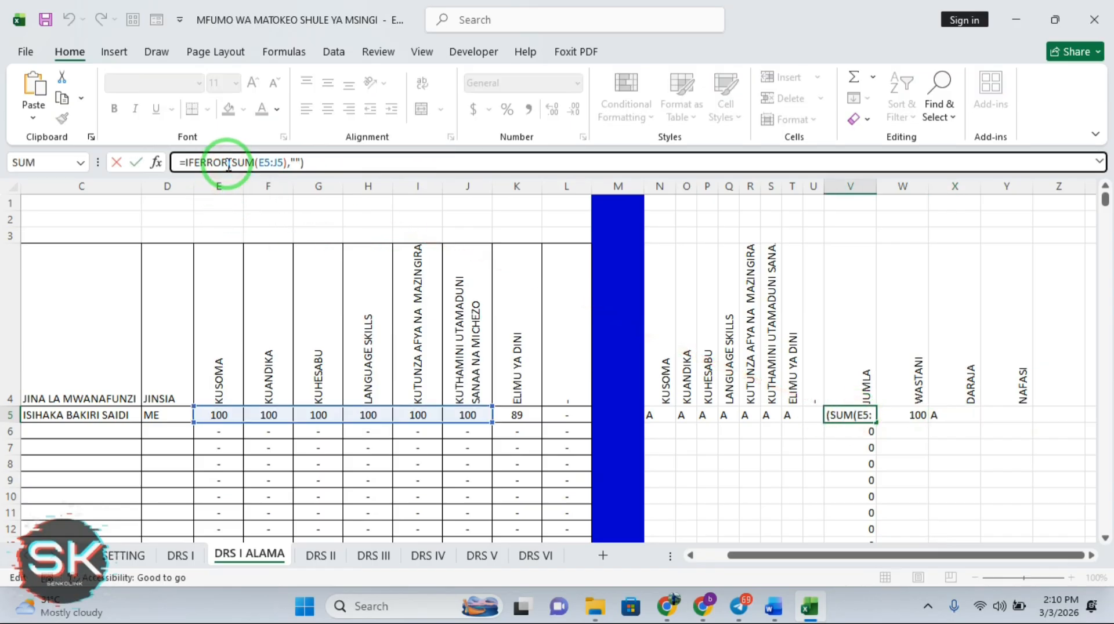
key(BackSpace)
key(BackSpace)
key(BackSpace)
key(BackSpace)
key(BackSpace)
key(BackSpace)
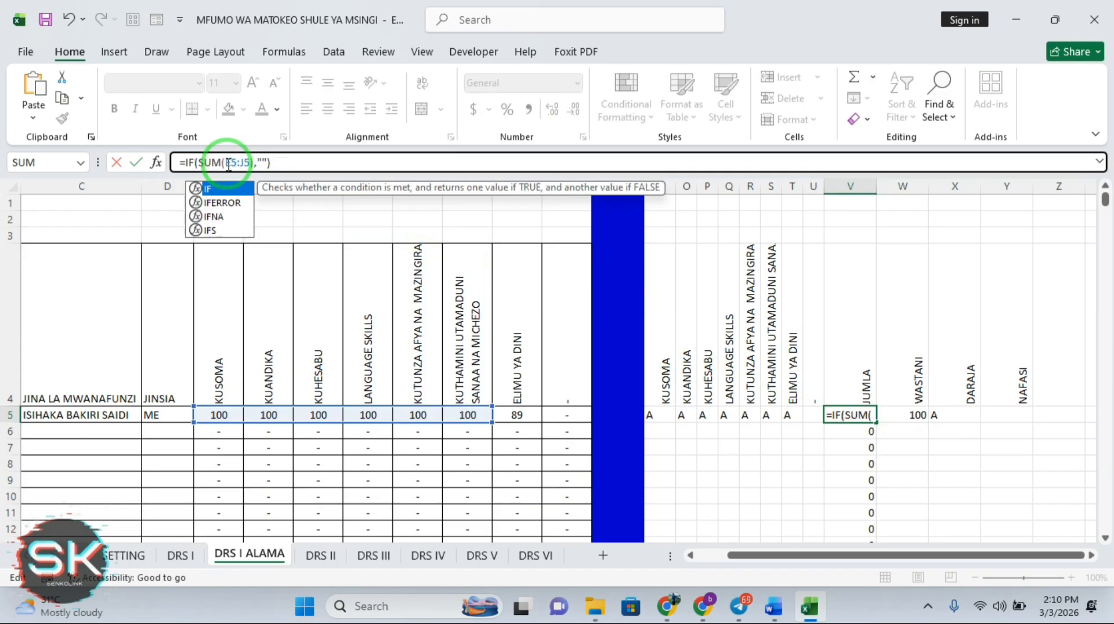
text(F)
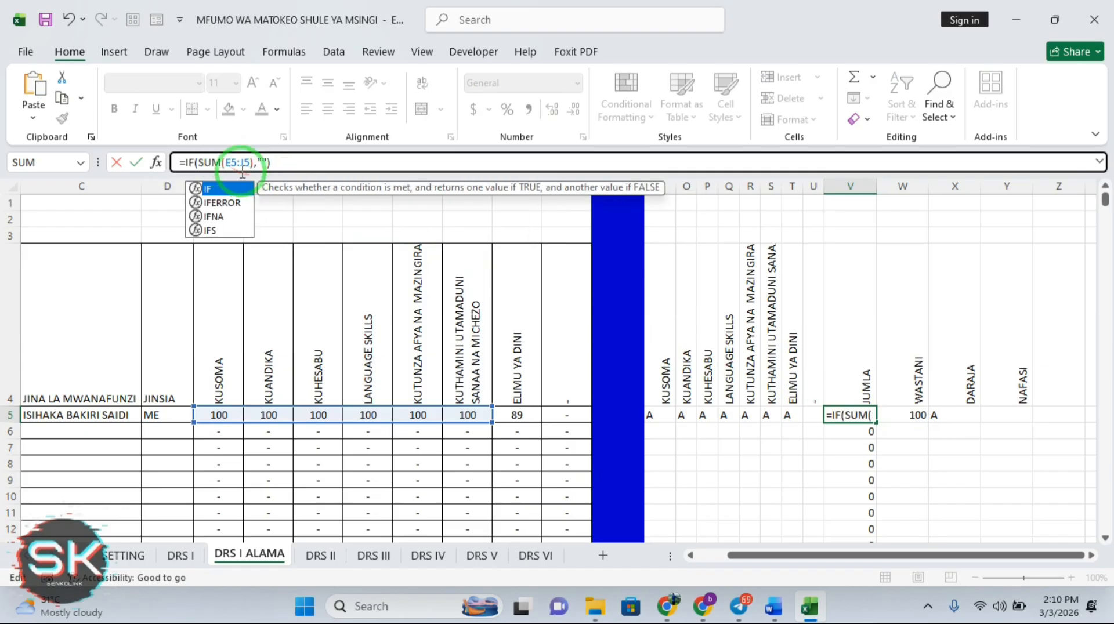
click(200, 164)
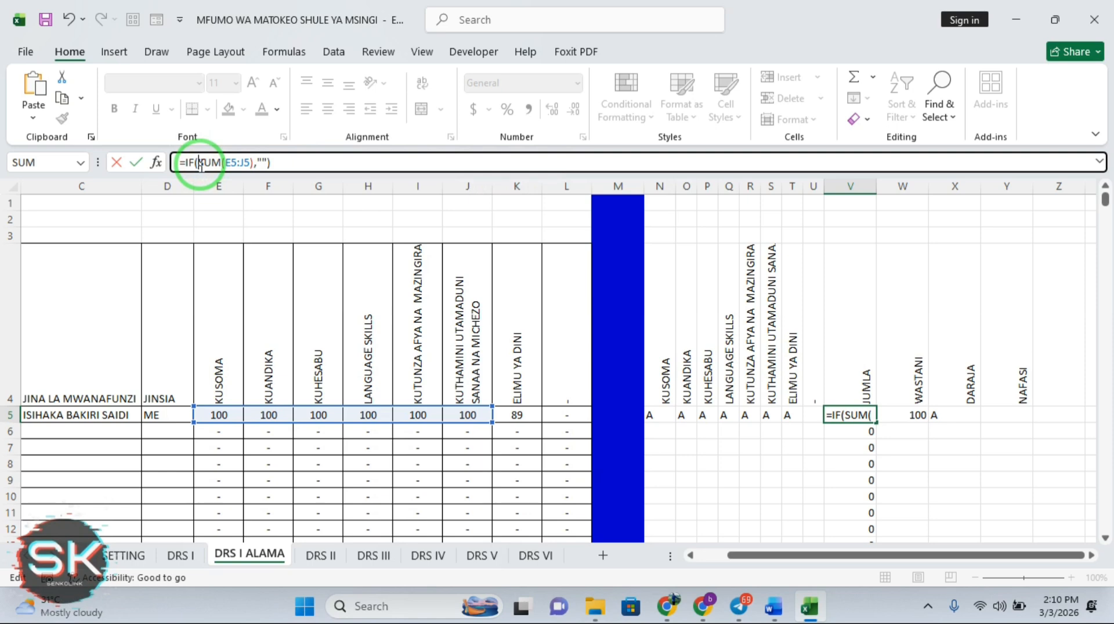
text(E)
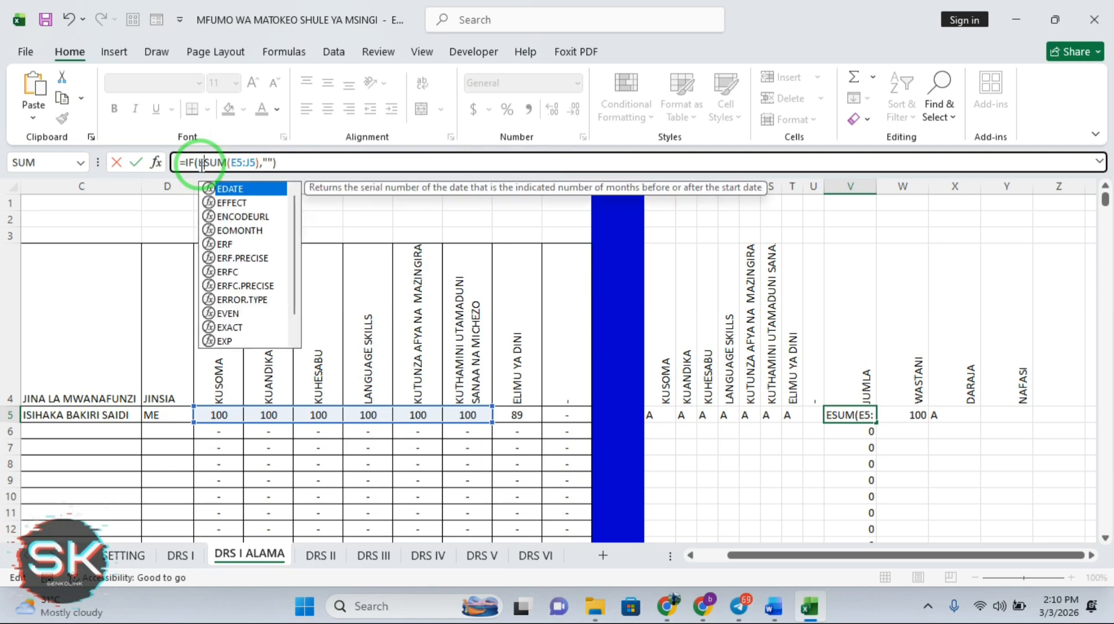
text(5:)
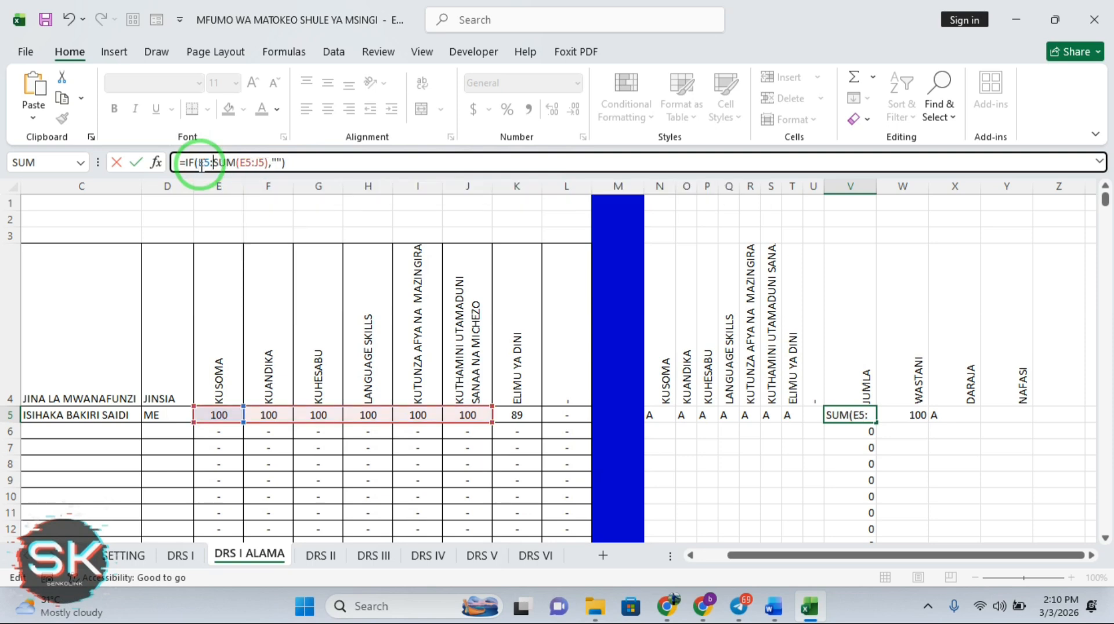
text(J5=)
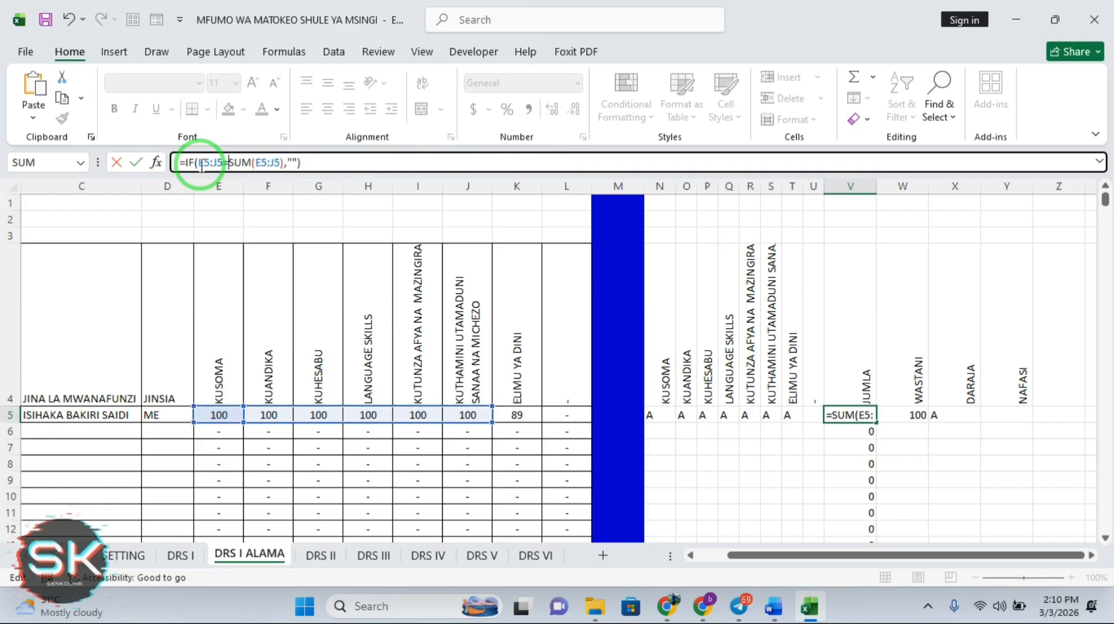
text(0)
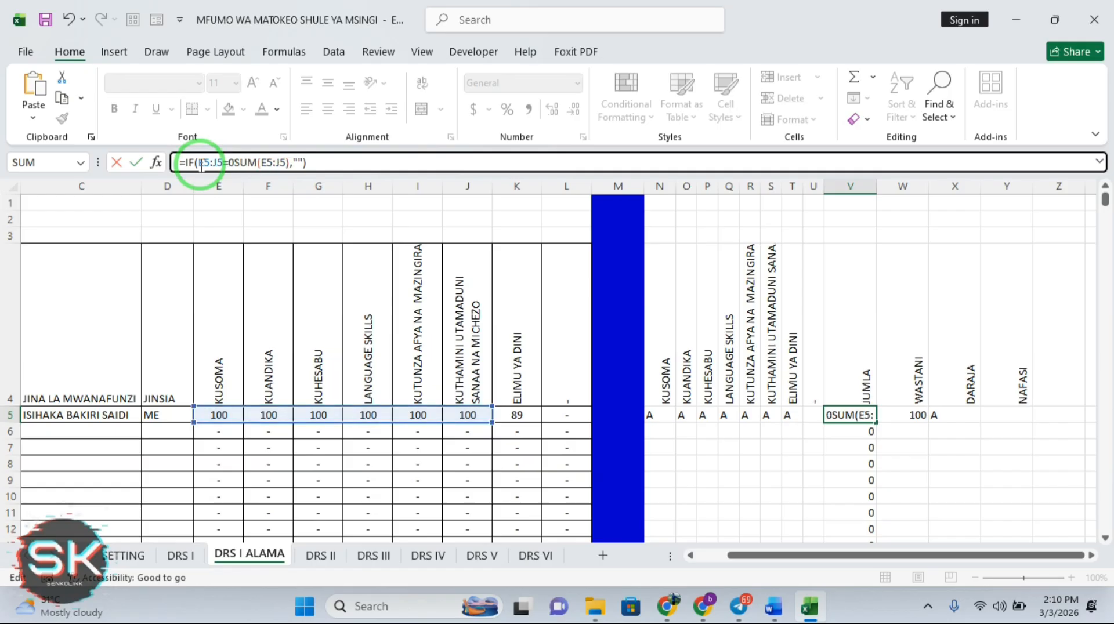
text(,"")
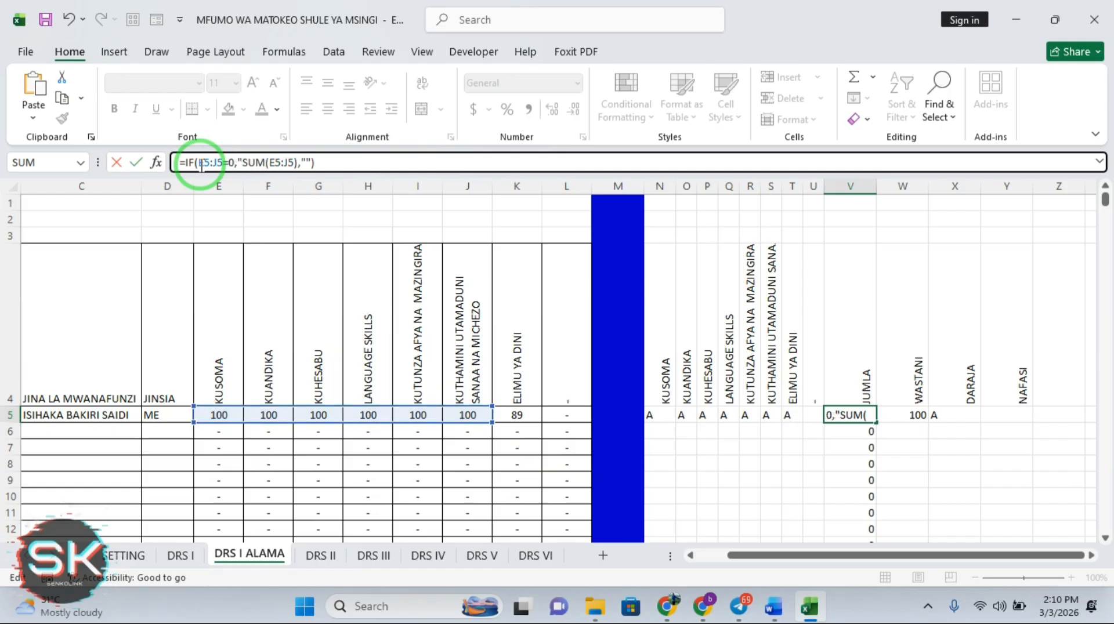
text(,)
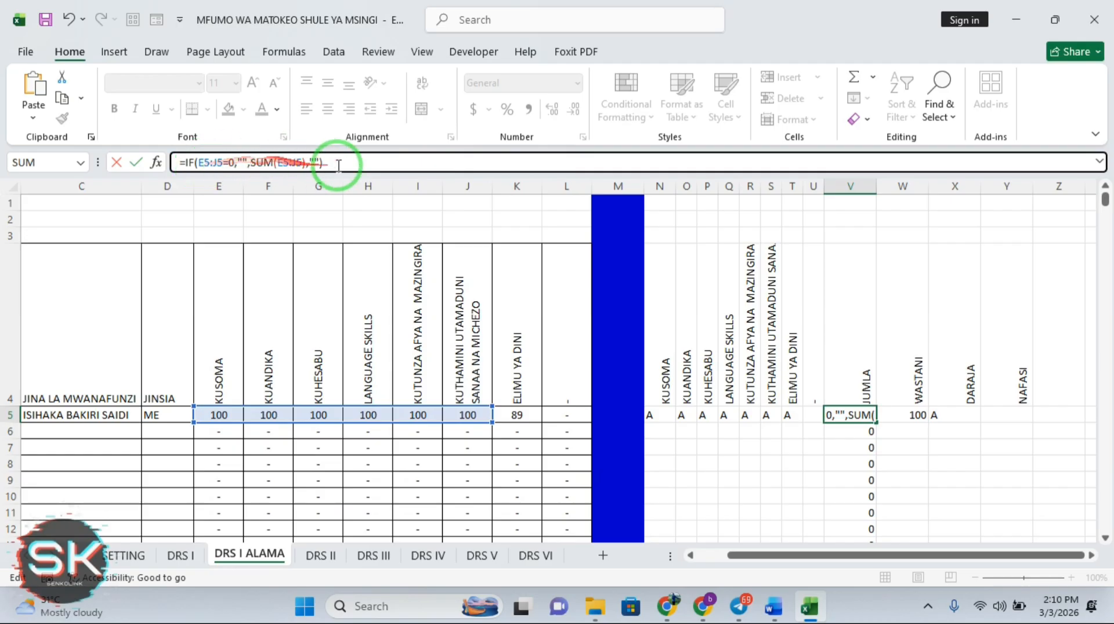
click(318, 165)
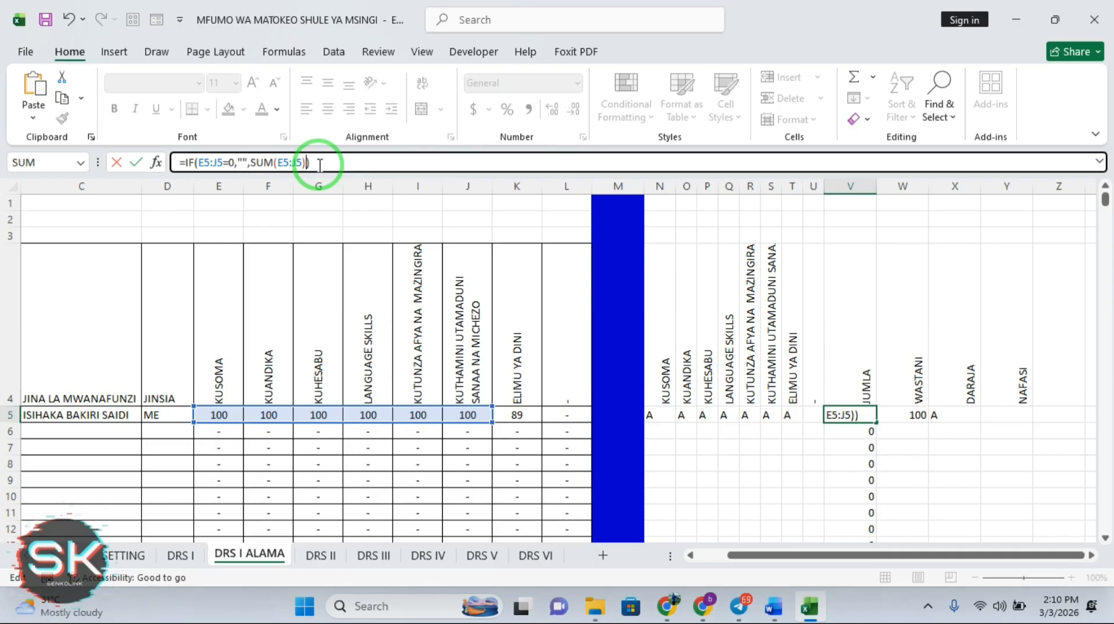
key(Return)
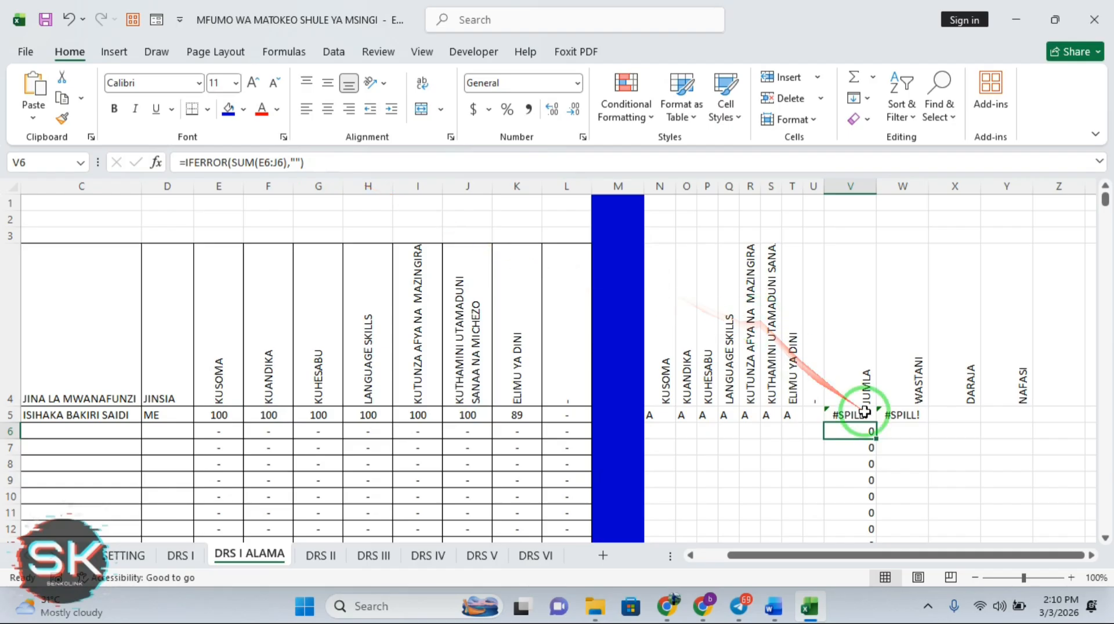
Try adding a closing bracket to V5's formula and dismiss the resulting error message
click(865, 413)
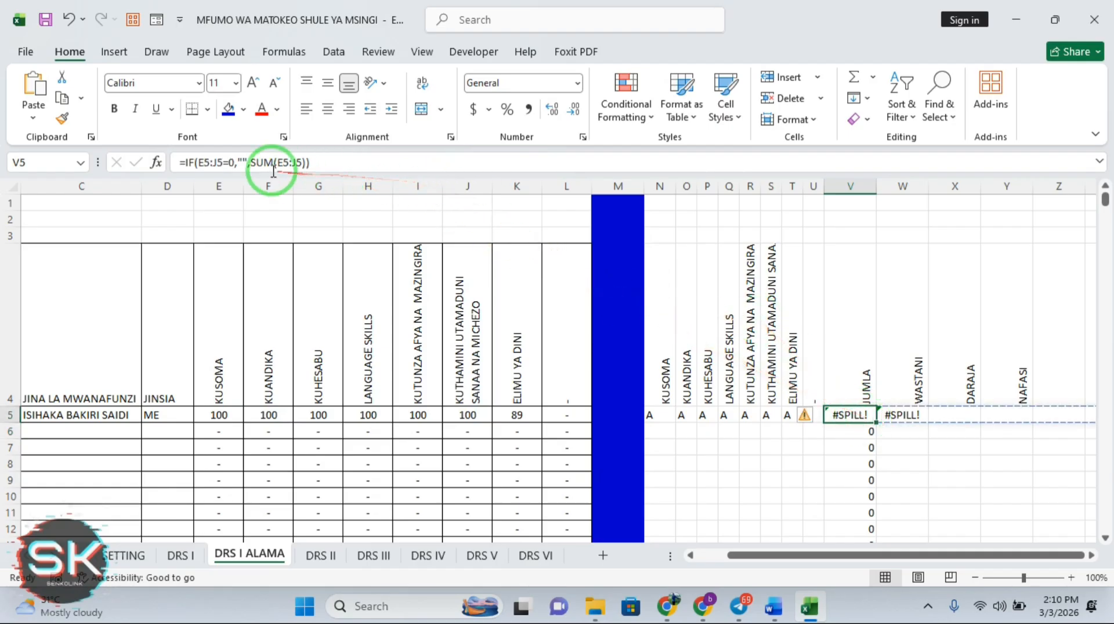
click(225, 163)
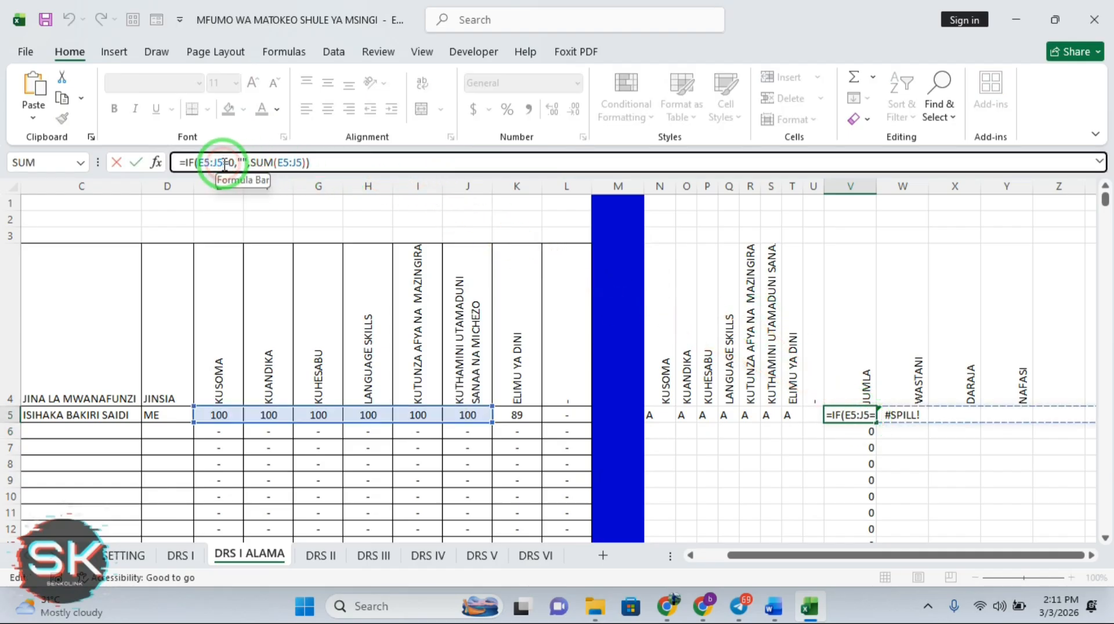
text())
key(Return)
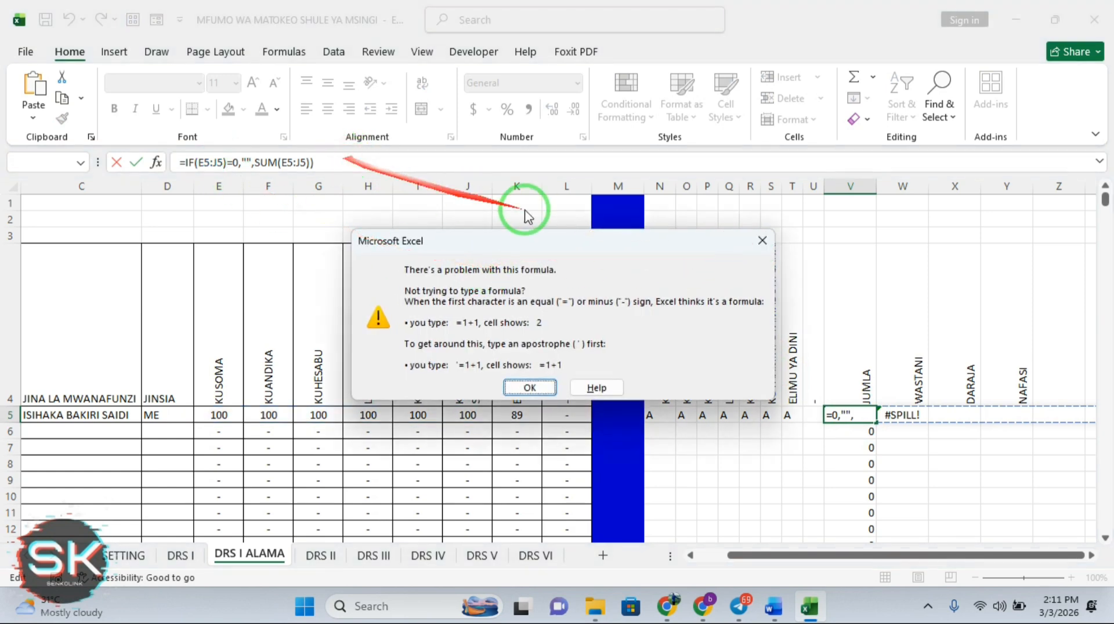
click(762, 240)
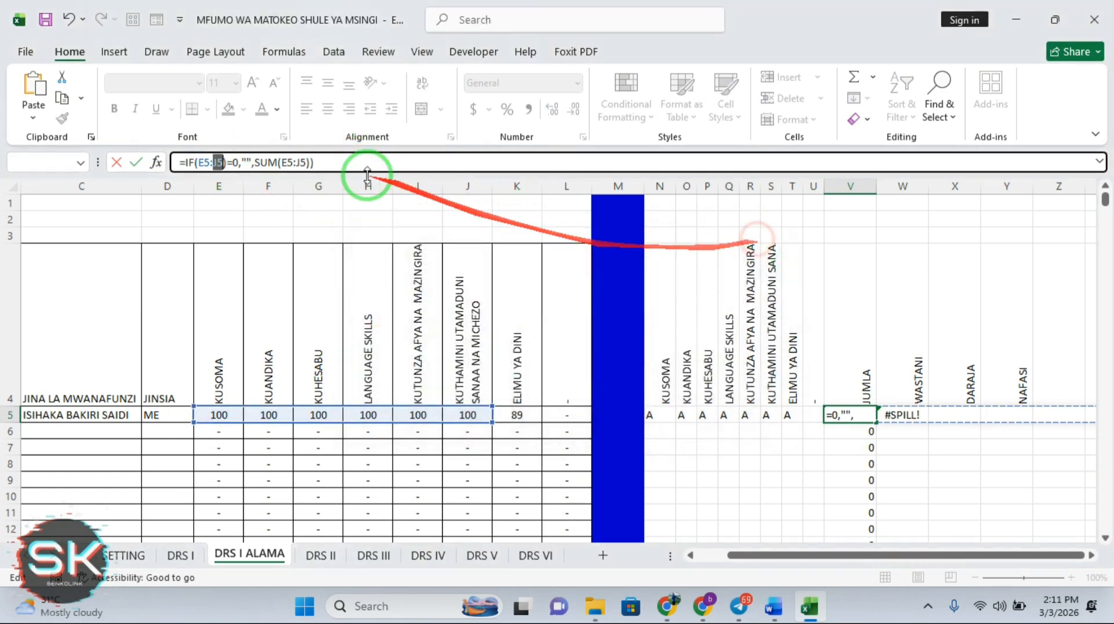
Strip the IF condition from V5's formula and put COUNT at its start
click(226, 162)
key(BackSpace)
key(BackSpace)
key(BackSpace)
key(BackSpace)
key(BackSpace)
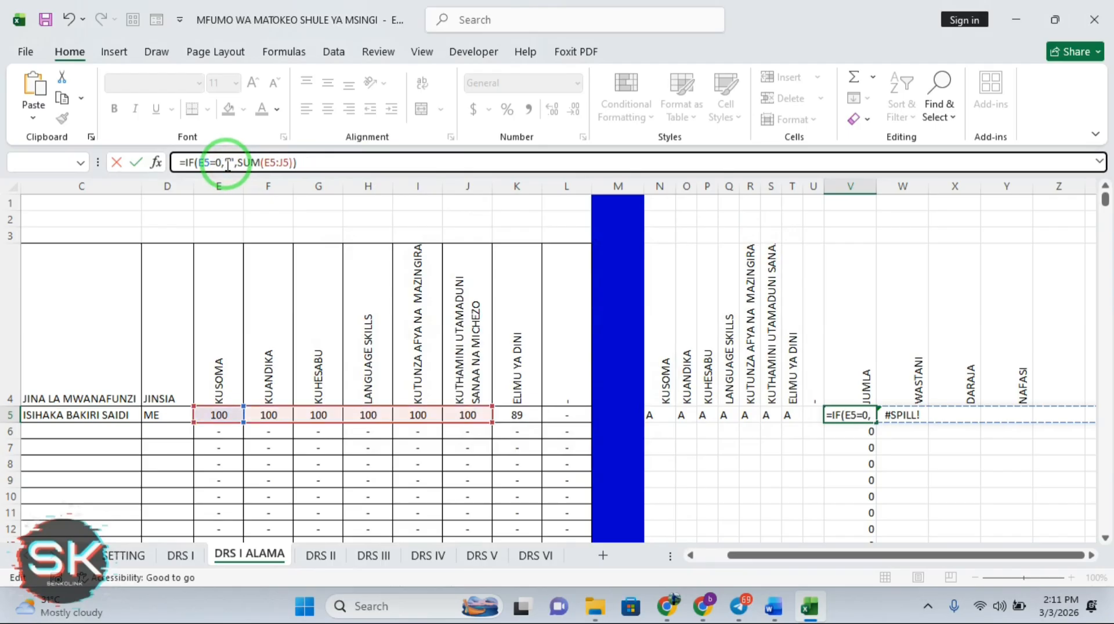
key(BackSpace)
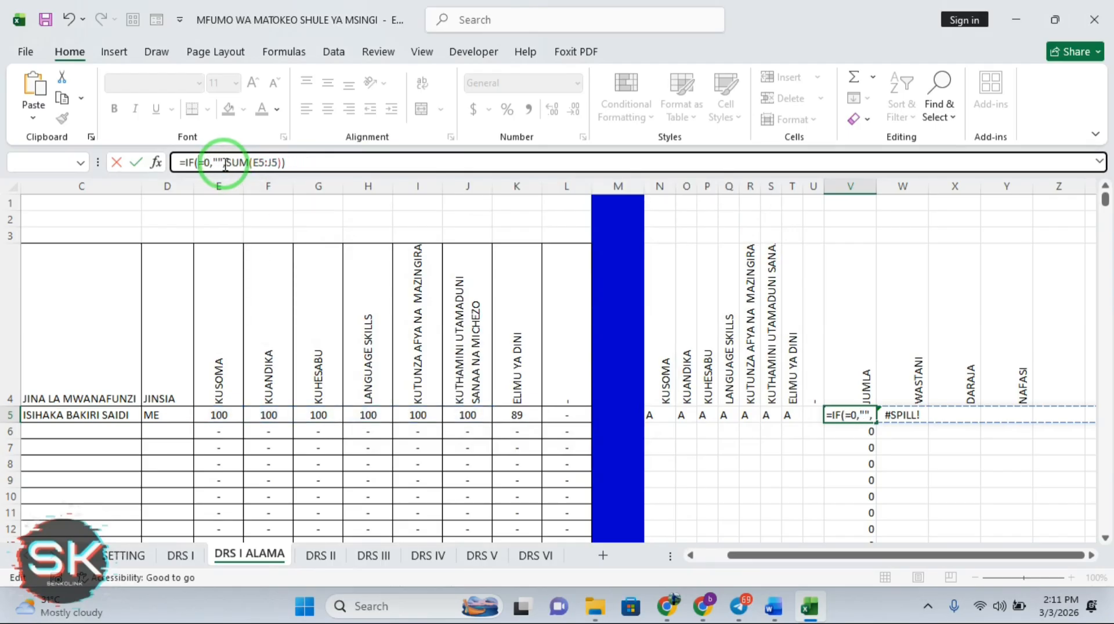
key(BackSpace)
key(BackSpace)
key(BackSpace)
key(BackSpace)
key(BackSpace)
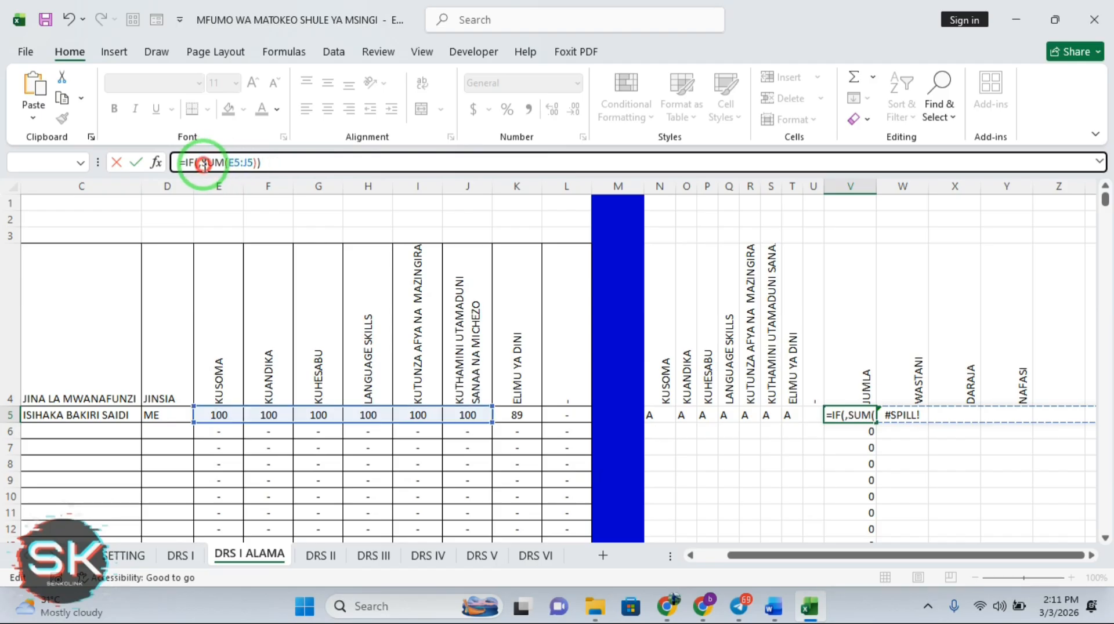
click(203, 164)
key(BackSpace)
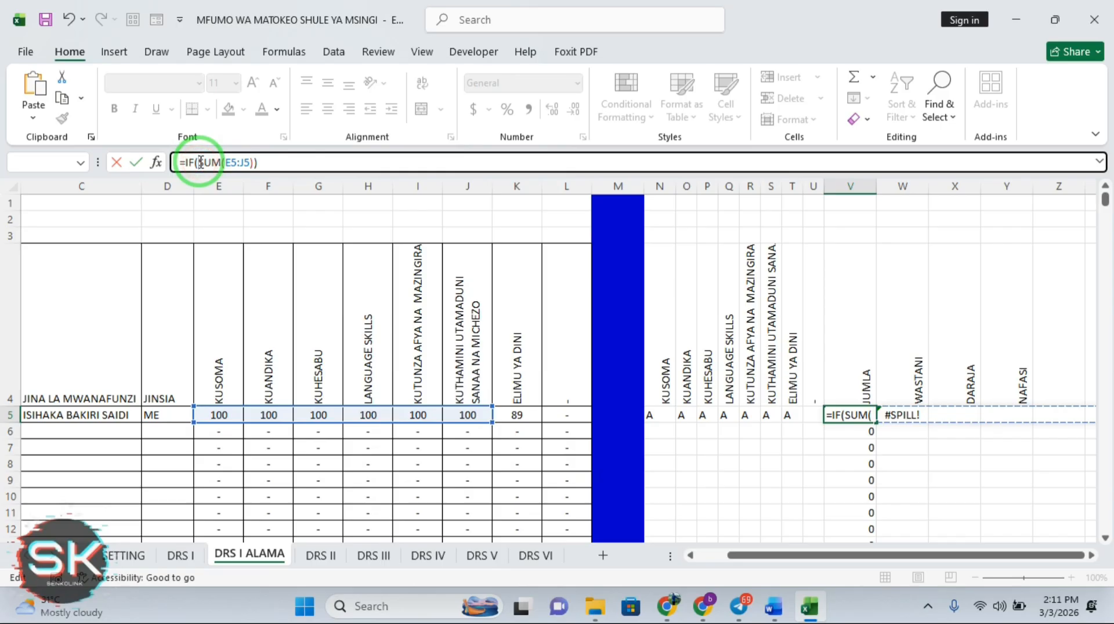
key(BackSpace)
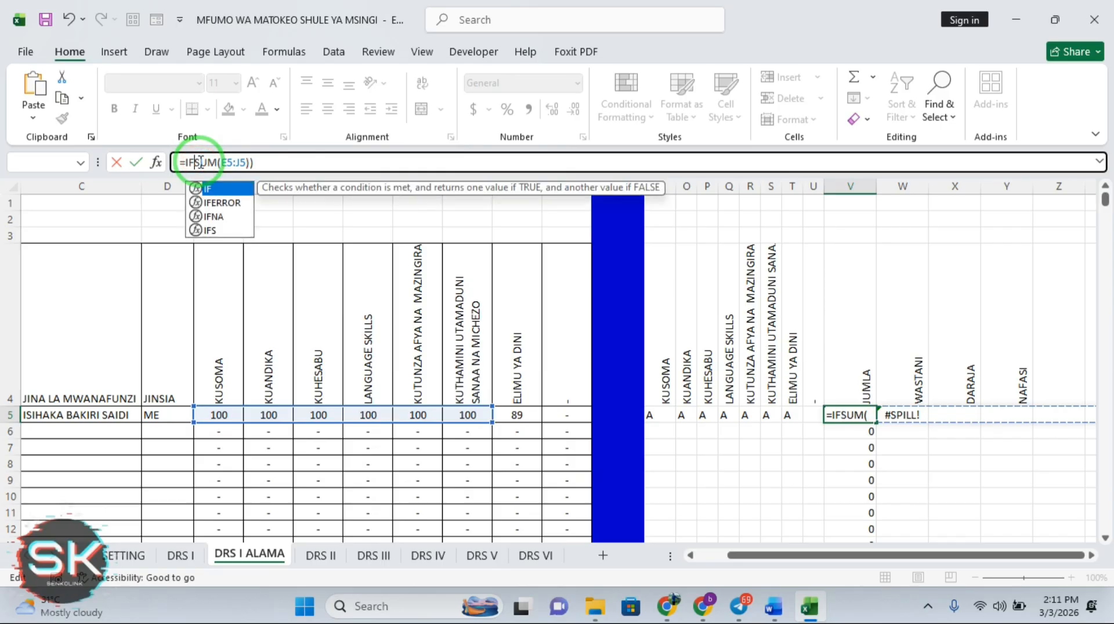
text(IS)
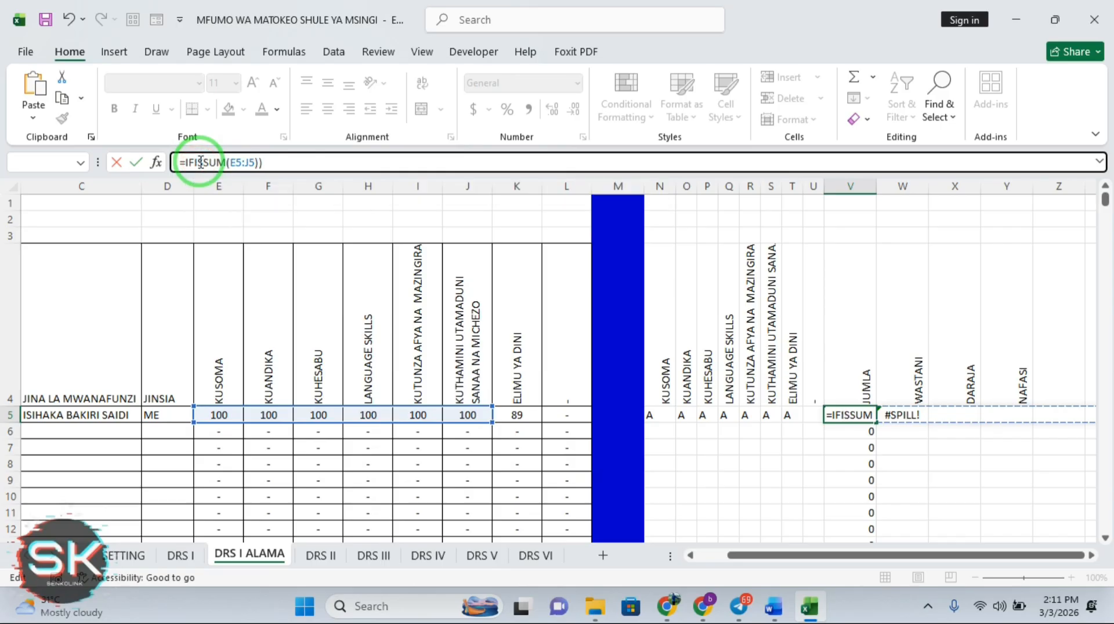
key(BackSpace)
key(BackSpace)
key(BackSpace)
key(BackSpace)
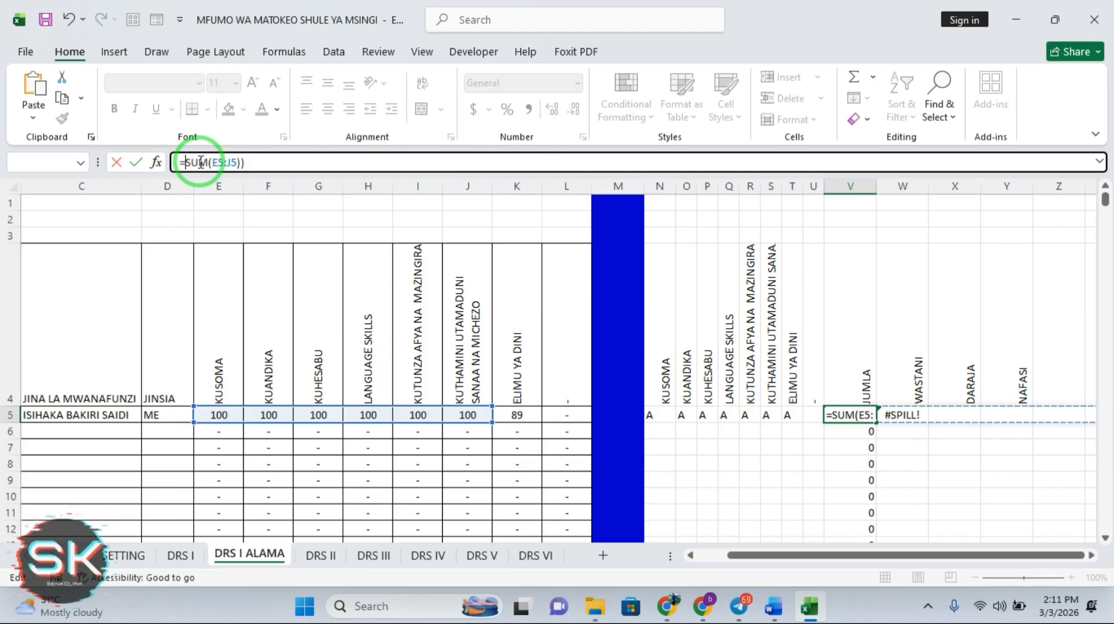
text(COU)
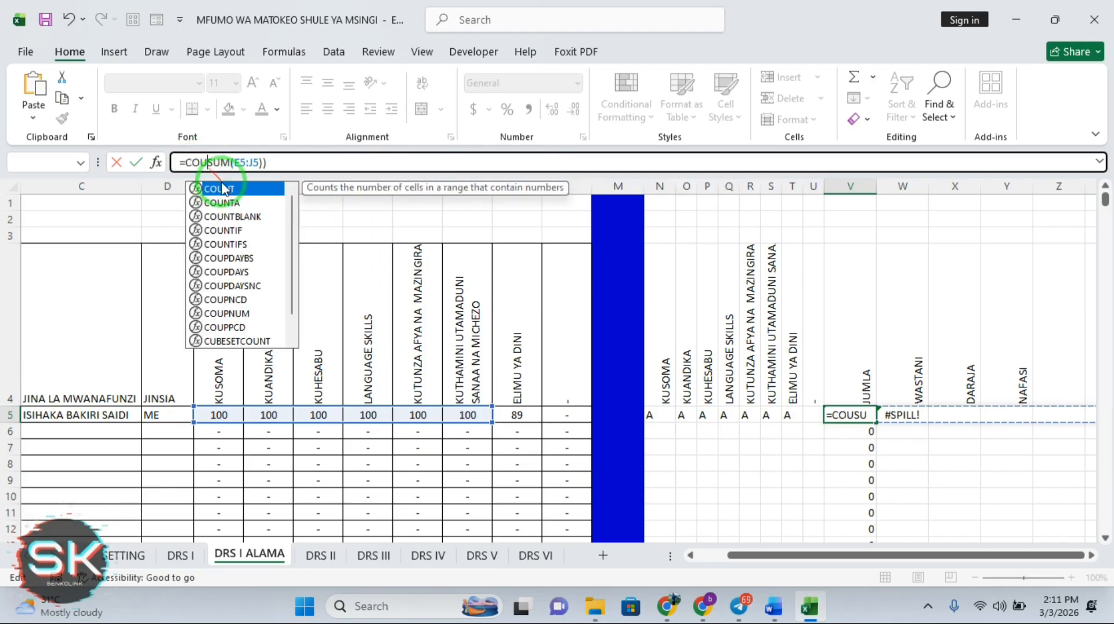
double_click(221, 189)
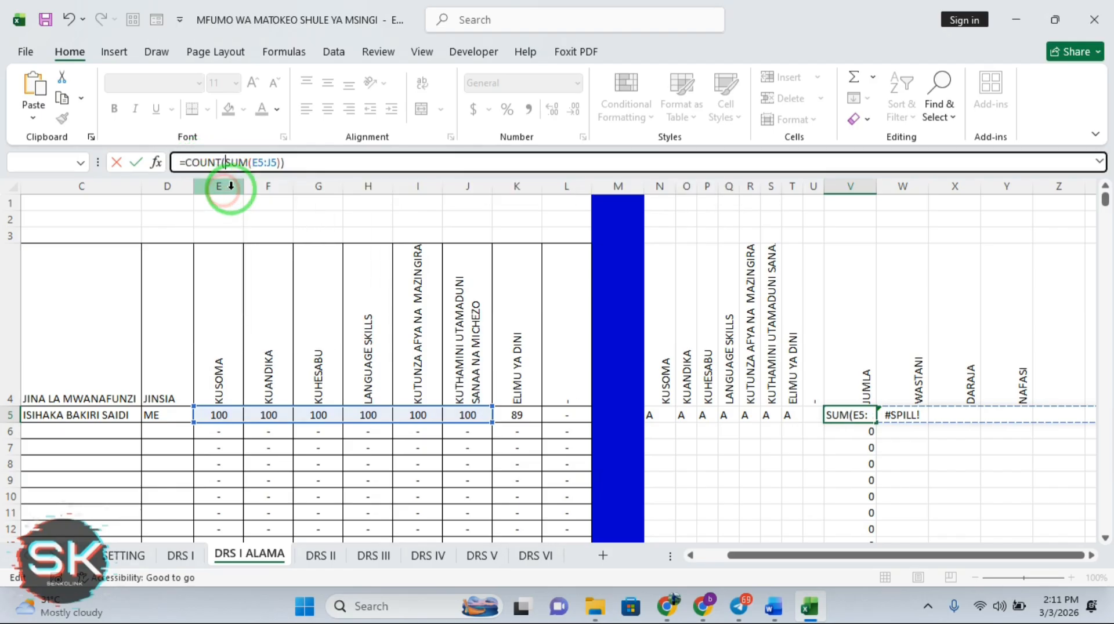
Copy SUM(E5:J5) and paste it after the final comma of V5's formula
click(283, 163)
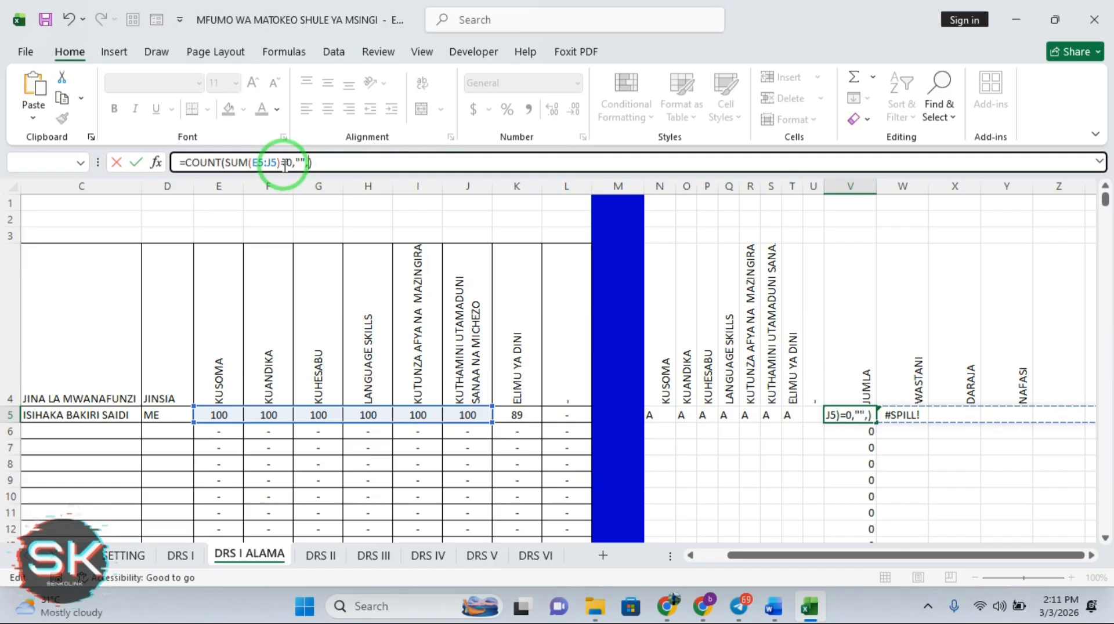
drag(281, 163, 226, 165)
key(ctrl+c)
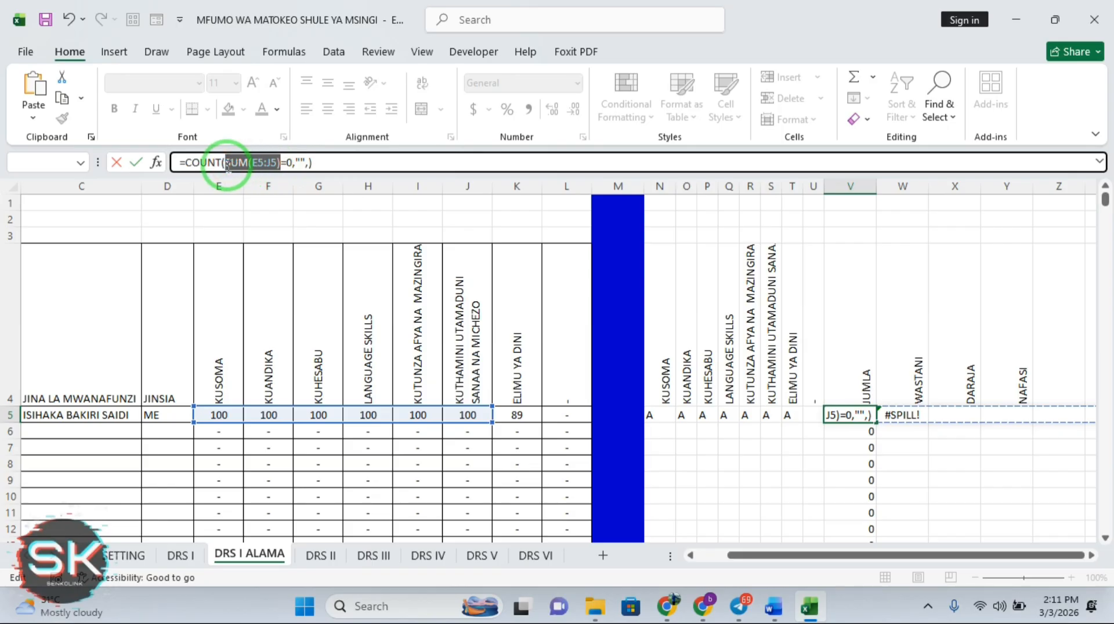
click(309, 164)
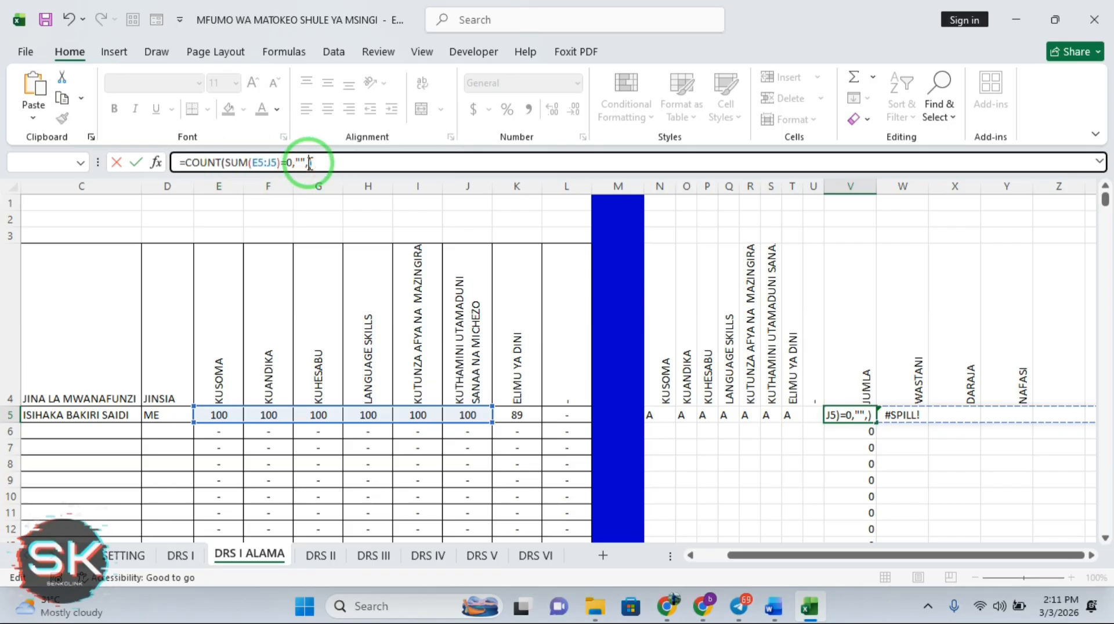
key(ctrl+v)
Reduce V5 to =SUM(E5:J5), showing 600, and fill it down the JUMLA column
key(Return)
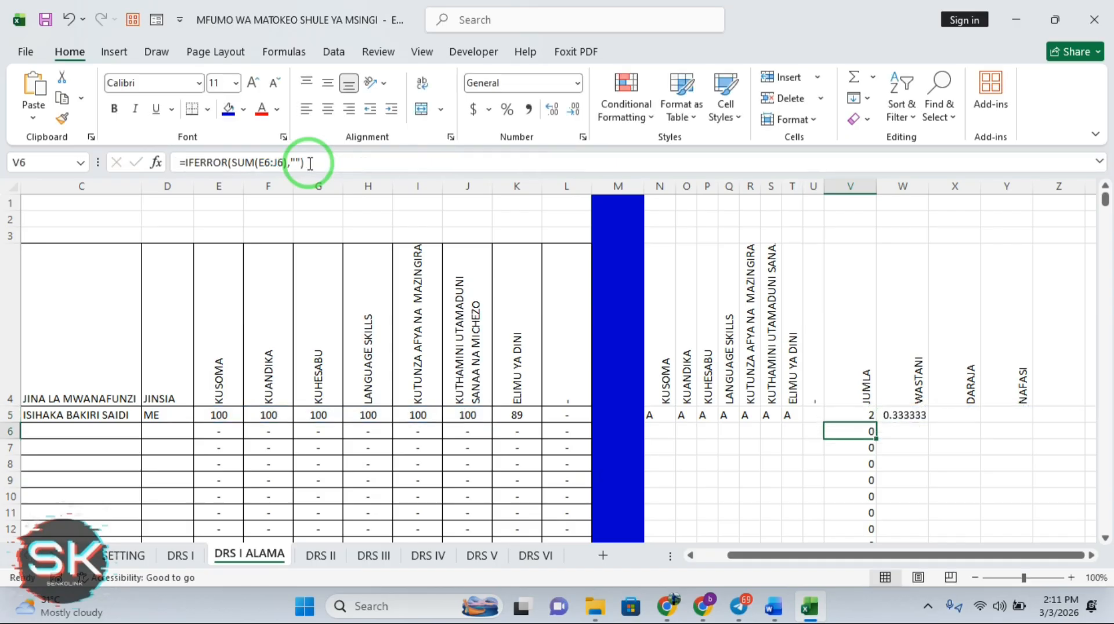
click(869, 415)
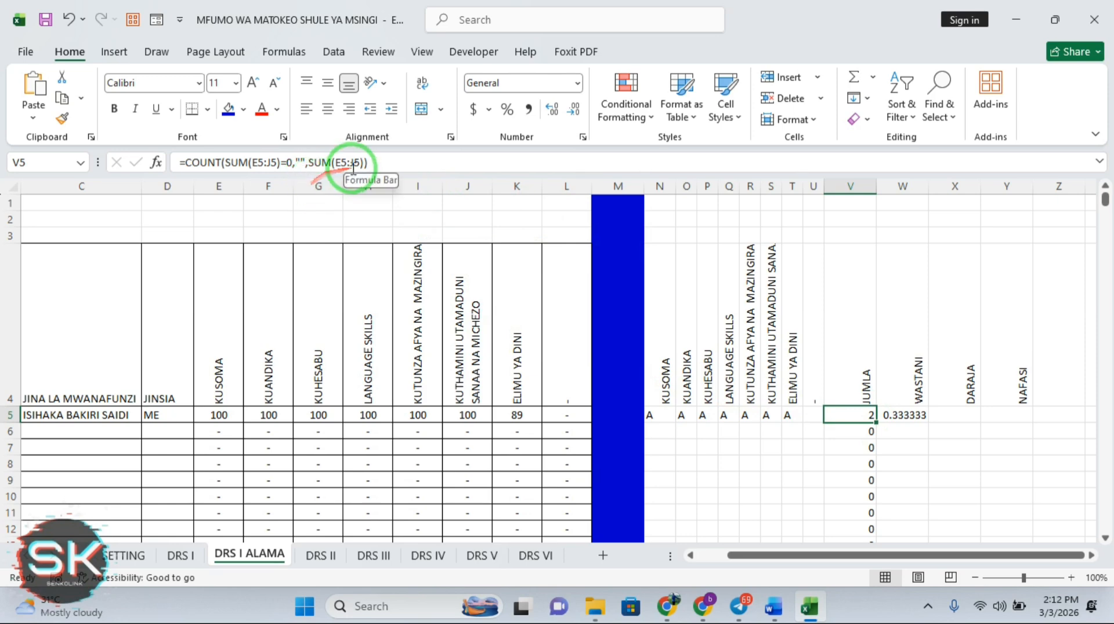
click(314, 163)
key(BackSpace)
key(BackSpace)
key(BackSpace)
key(BackSpace)
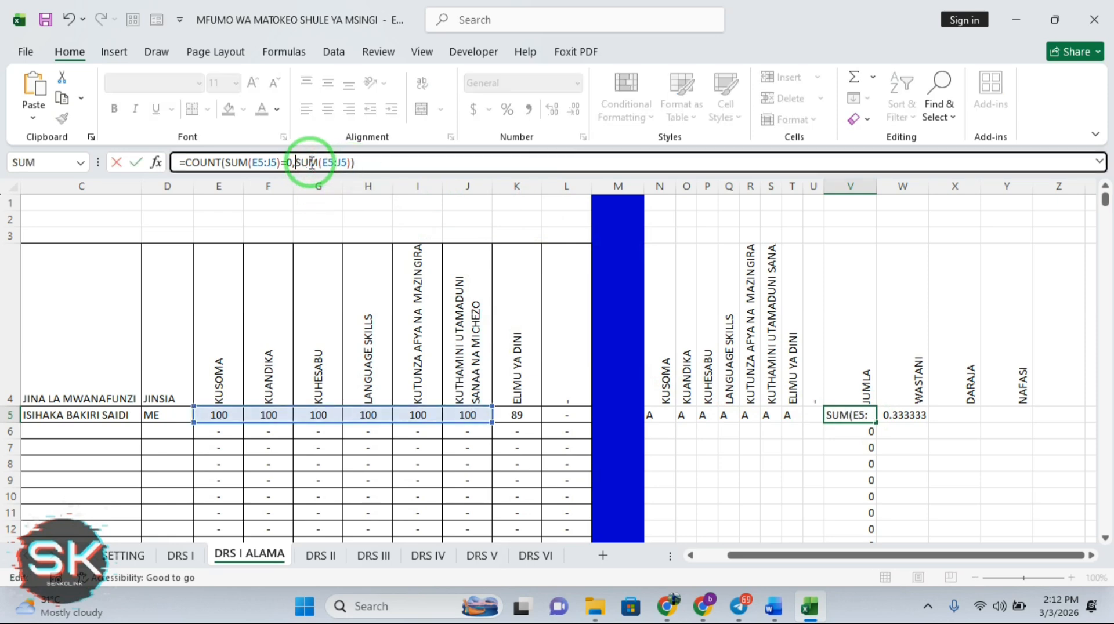
key(BackSpace)
key(BackSpace)
key(BackSpace)
key(BackSpace)
key(BackSpace)
key(BackSpace)
key(BackSpace)
key(BackSpace)
key(BackSpace)
key(BackSpace)
key(BackSpace)
key(BackSpace)
key(BackSpace)
key(BackSpace)
key(BackSpace)
key(BackSpace)
key(BackSpace)
key(BackSpace)
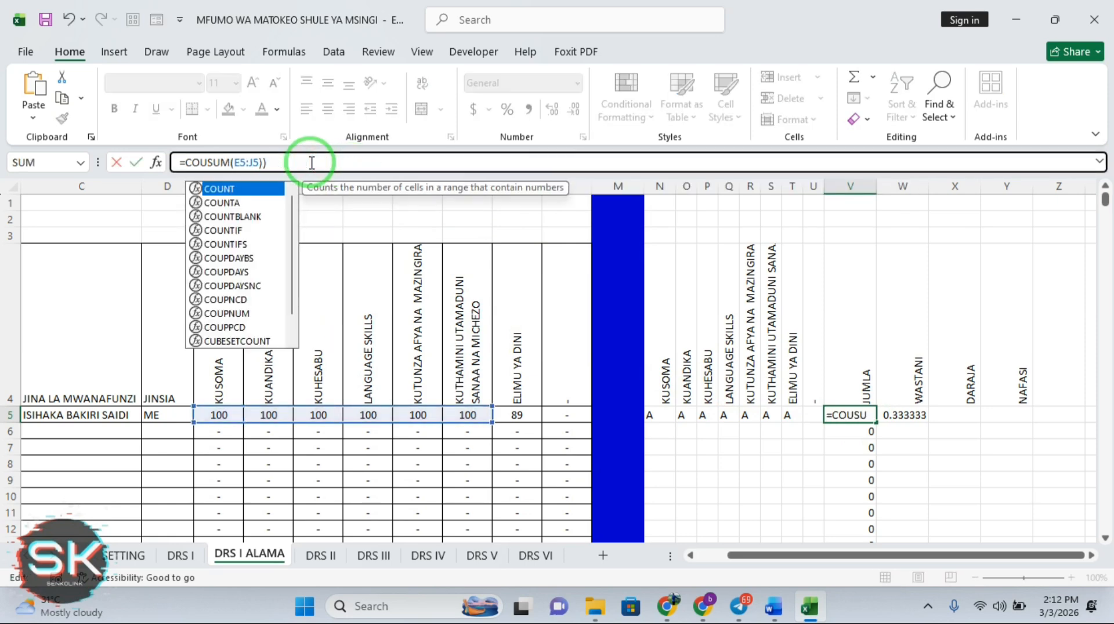
click(265, 161)
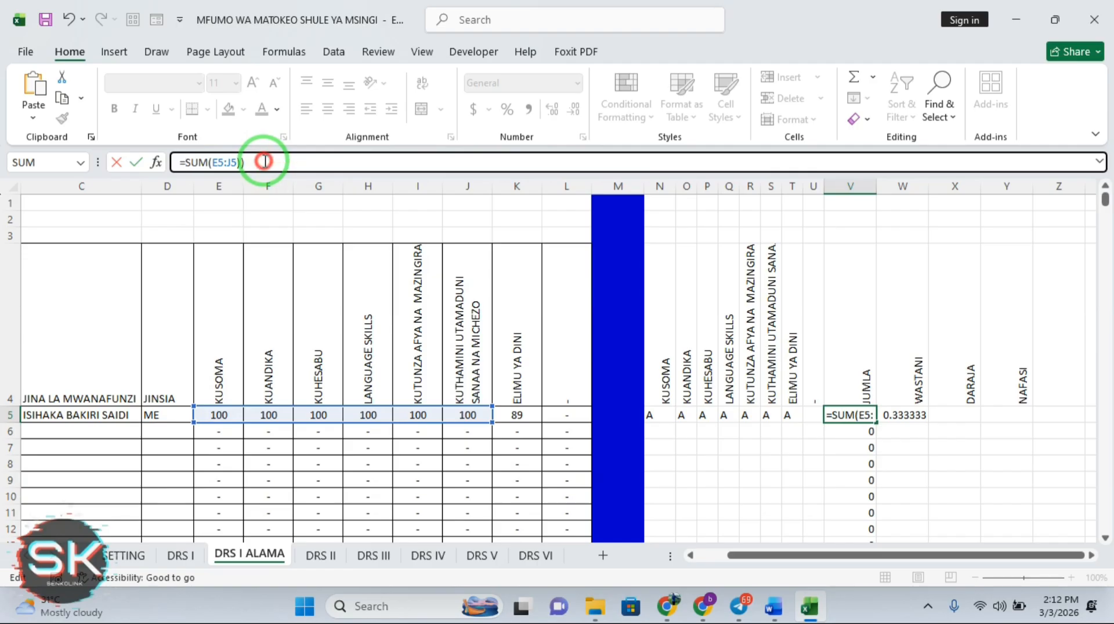
key(Return)
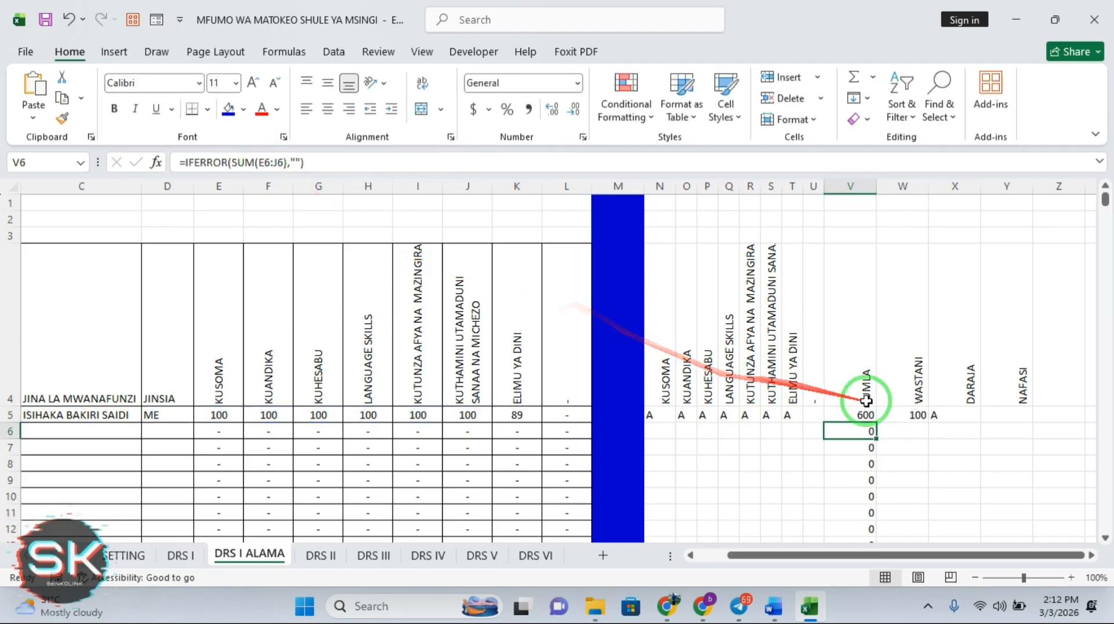
click(867, 418)
double_click(877, 423)
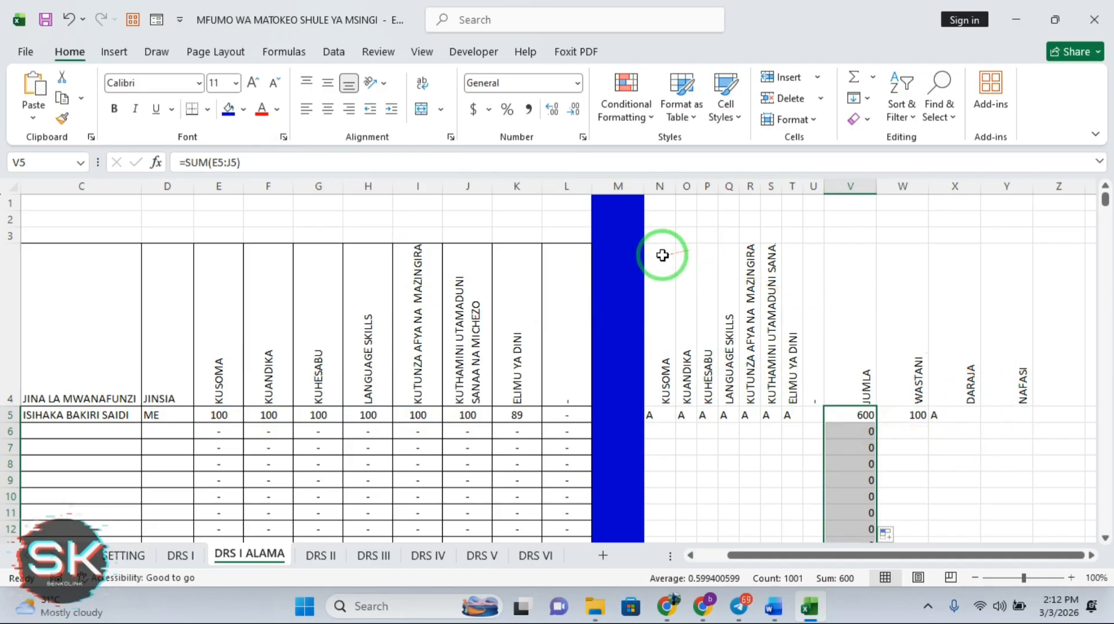
Apply All Borders to N4:Y1005, covering KUSOMA through NAFASI
drag(662, 253, 991, 404)
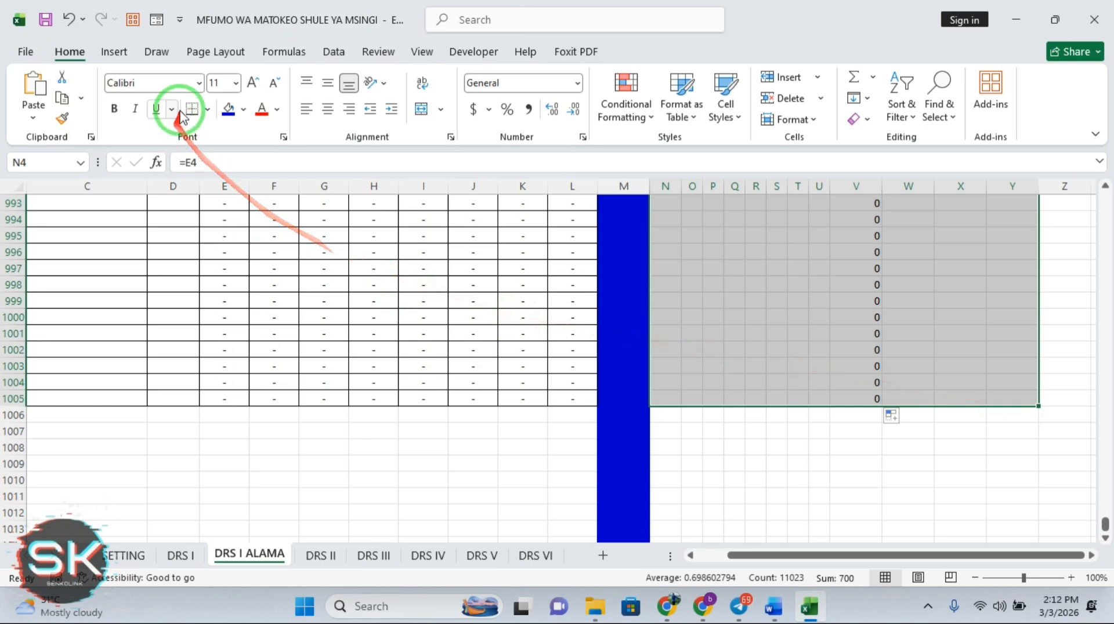
click(206, 111)
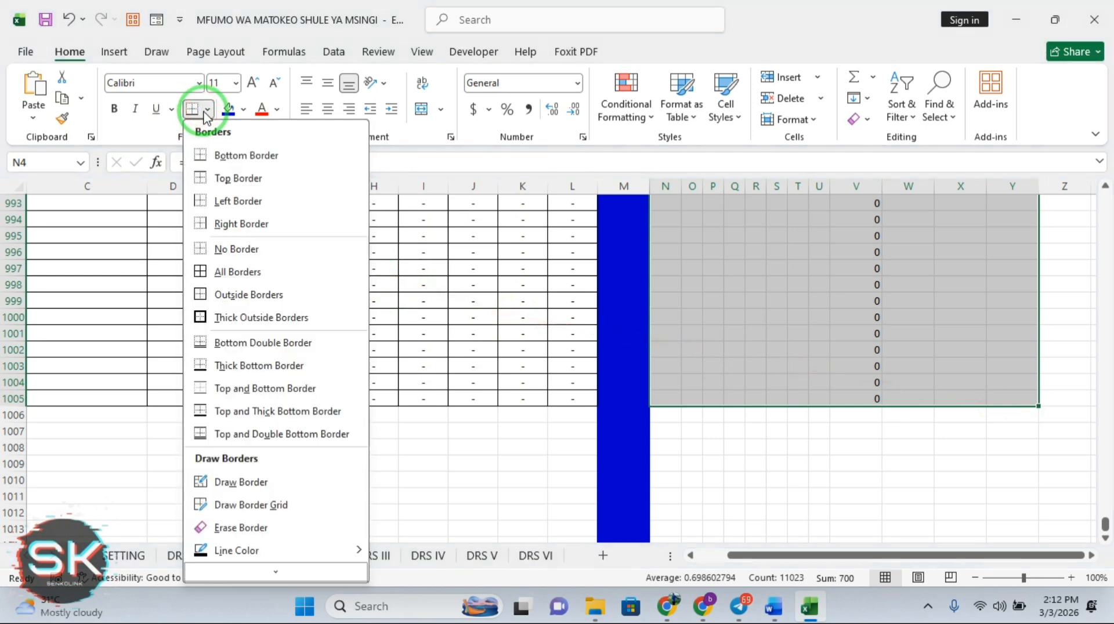
click(233, 273)
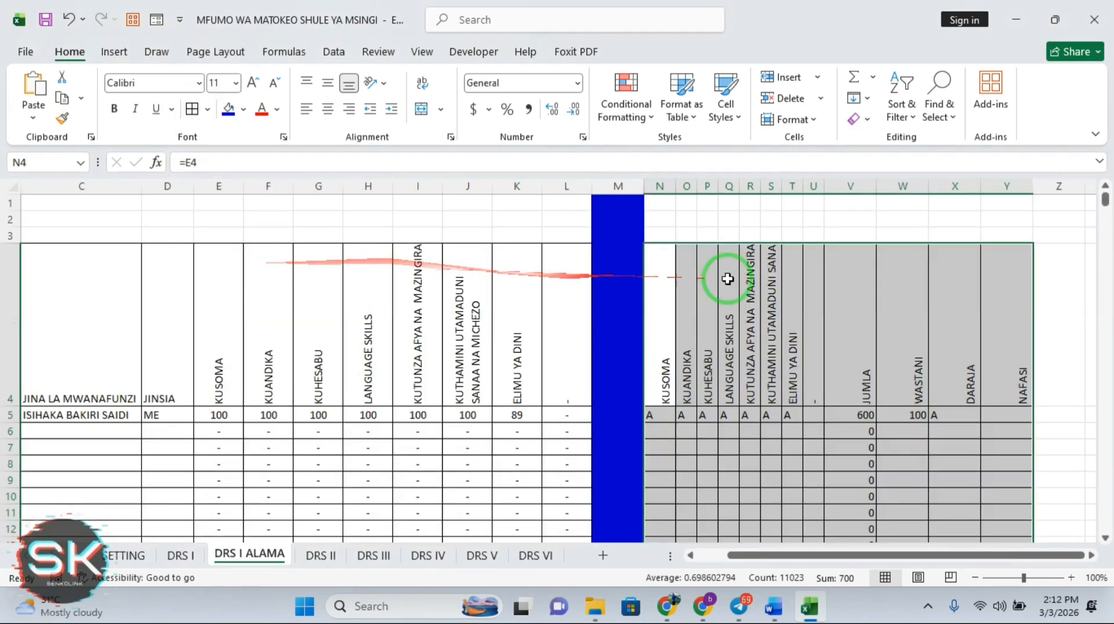
click(1040, 262)
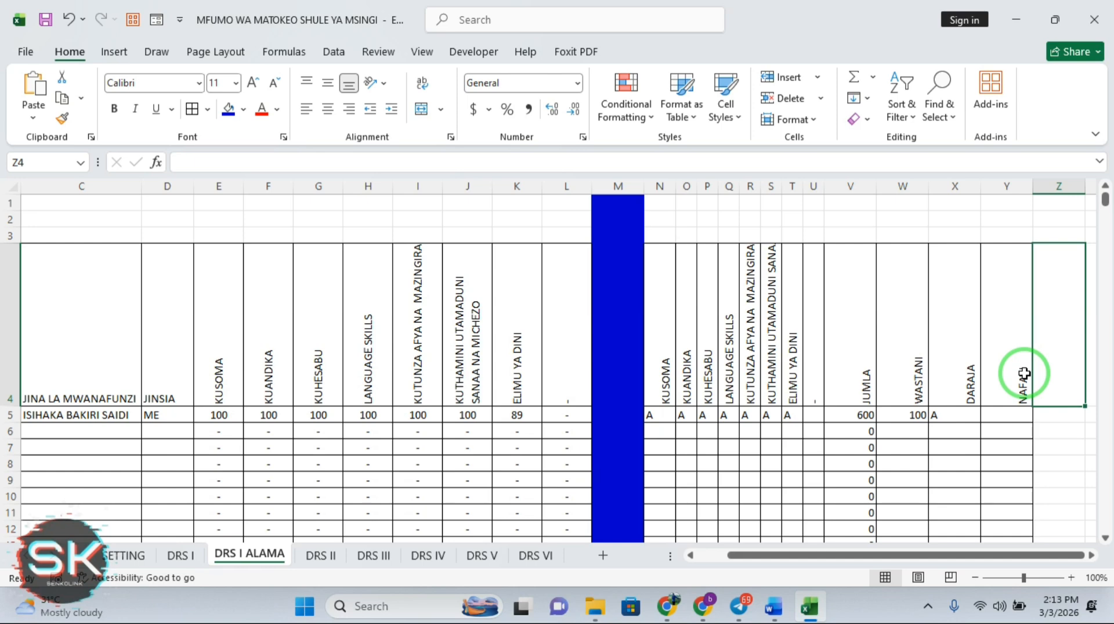
Enter =E5&N5 in Z5 to join the KUSOMA mark and grade, showing 100A
click(1055, 415)
text(=)
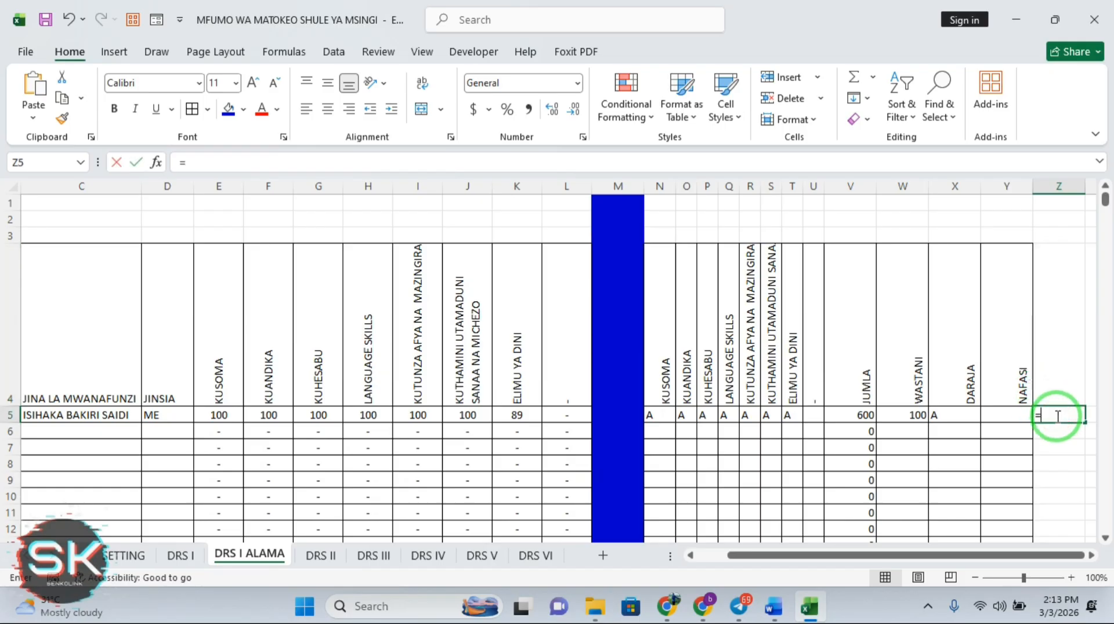
key(BackSpace)
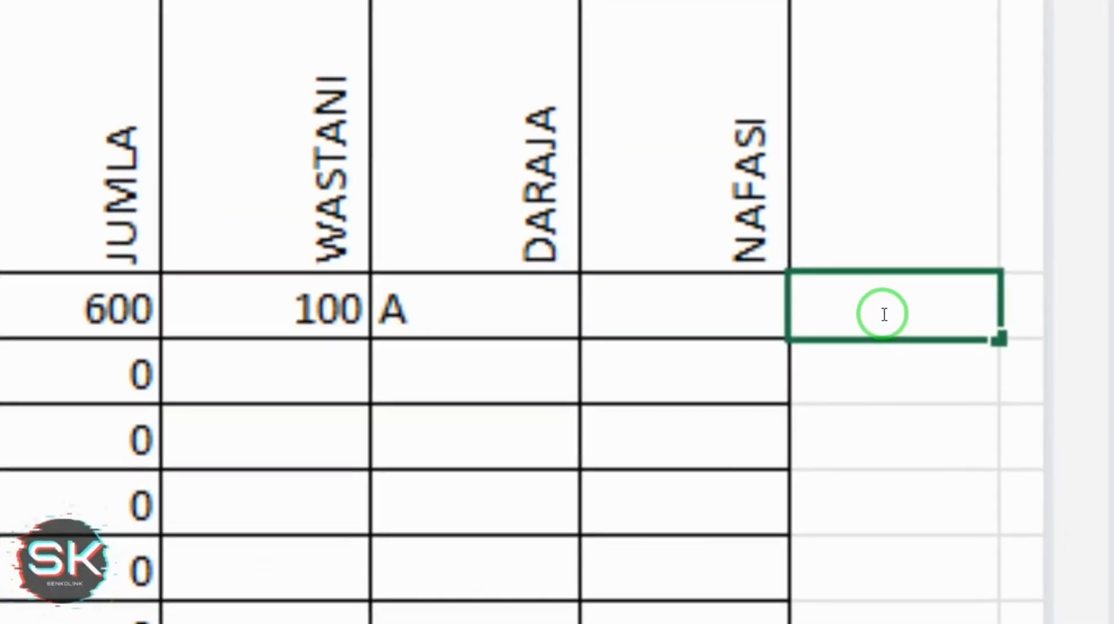
text(=)
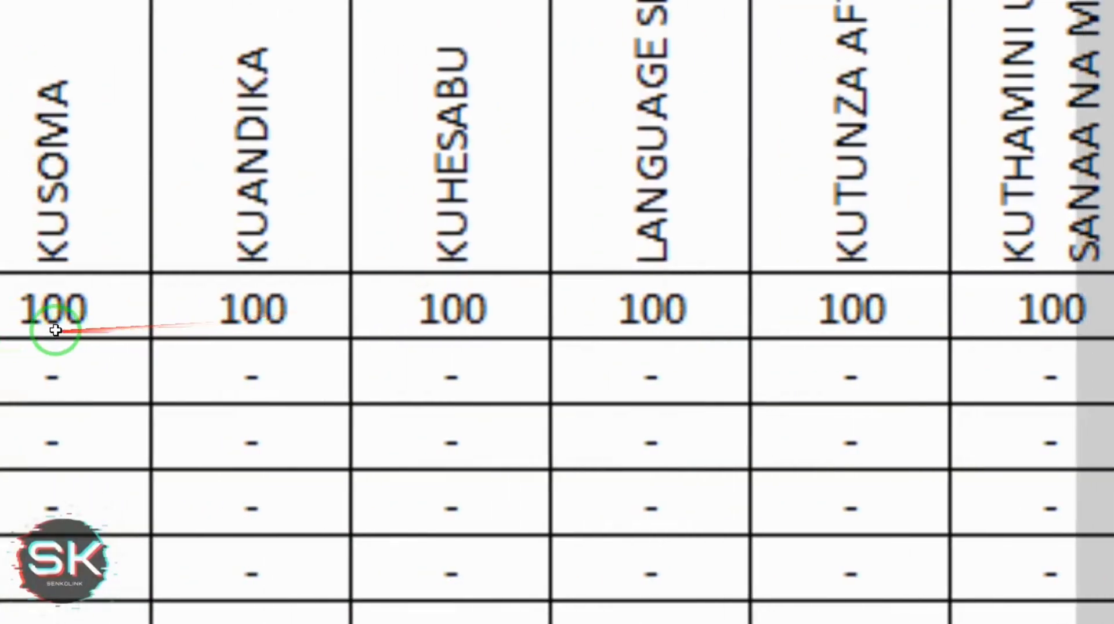
click(123, 304)
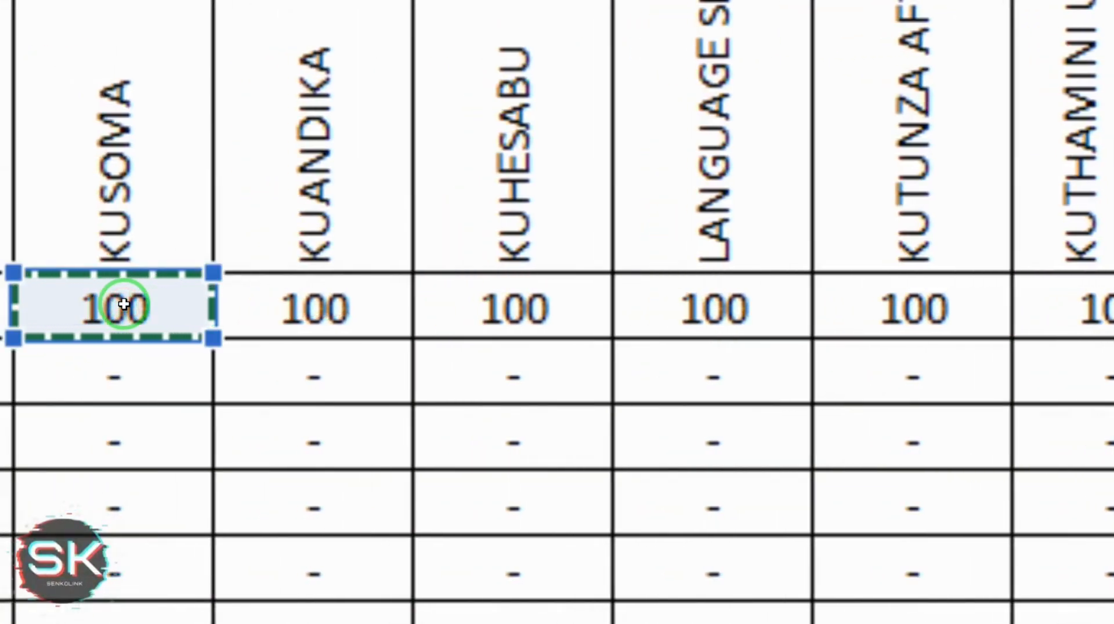
key(Escape)
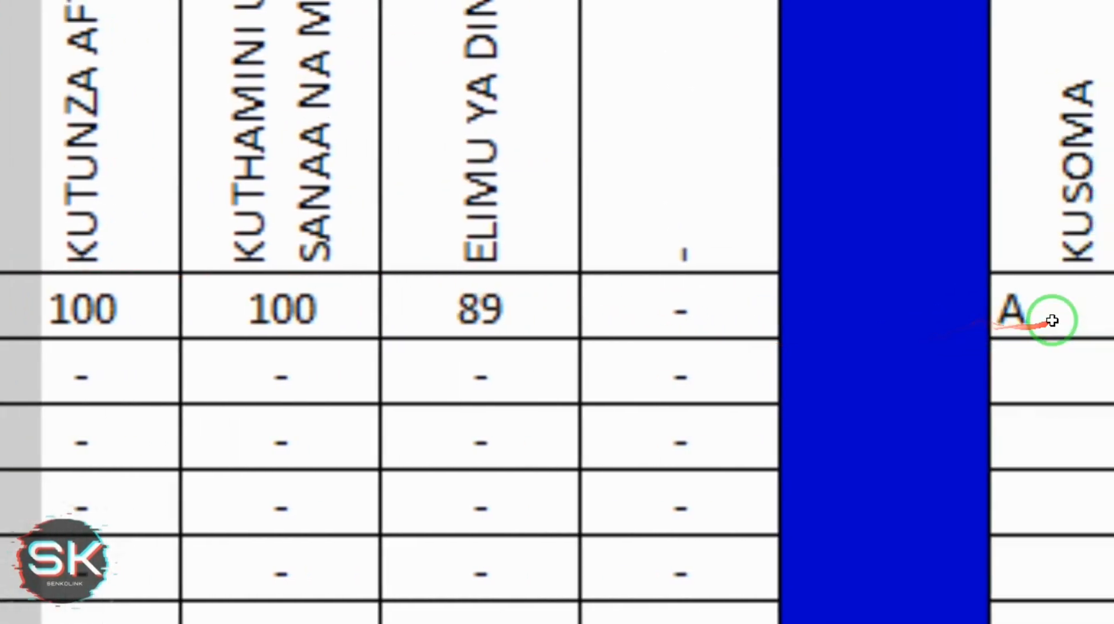
click(1010, 321)
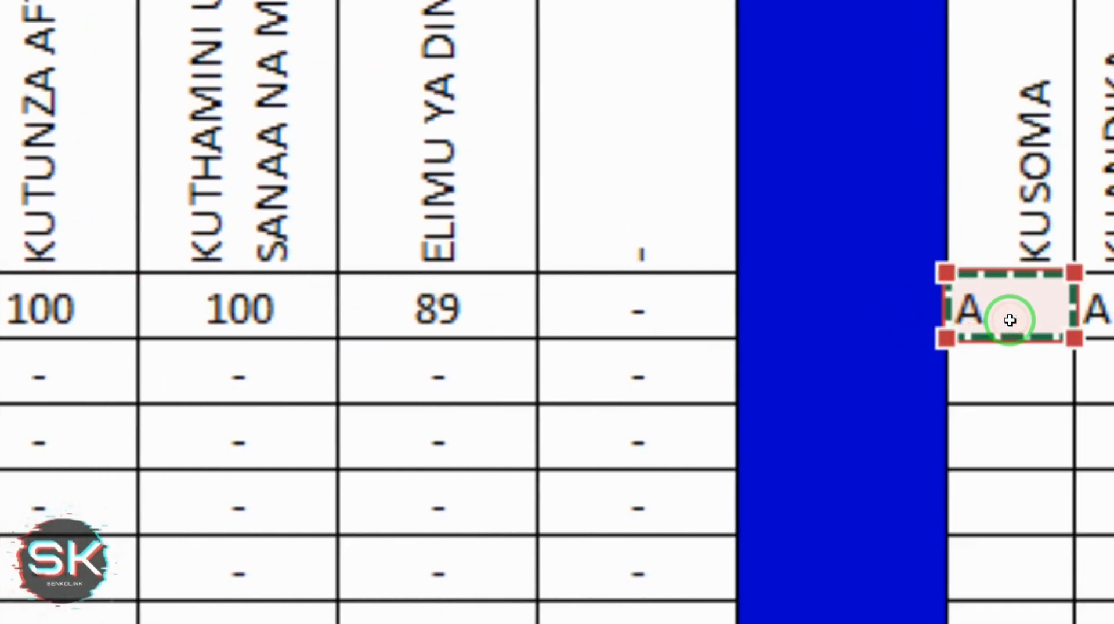
key(Return)
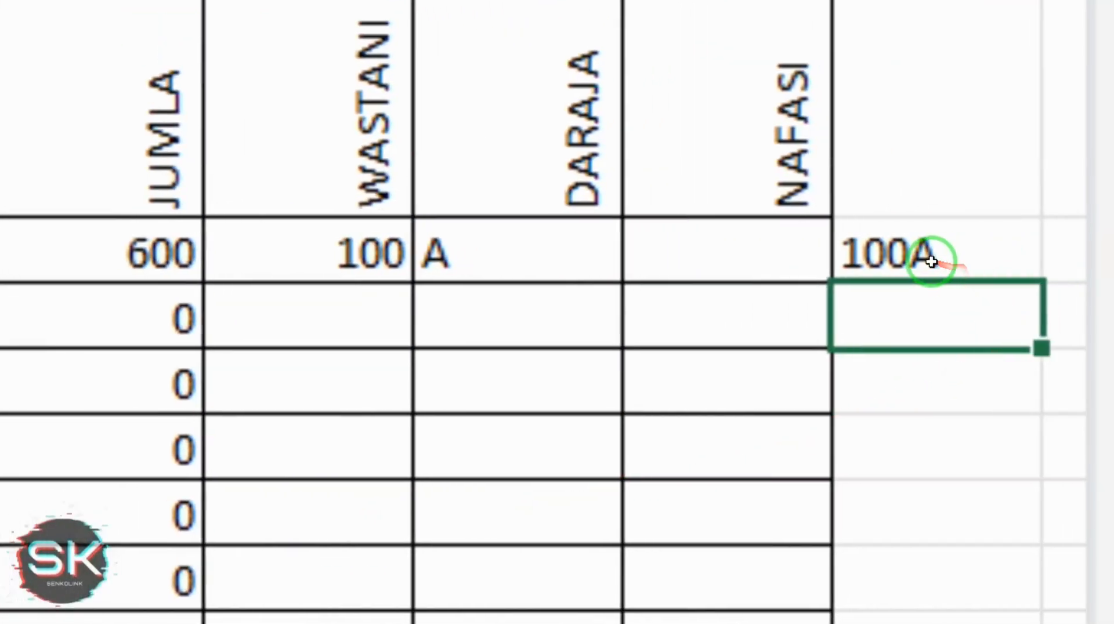
Insert a dash into Z5's joining formula and accept Excel's correction, giving #VALUE!
click(931, 261)
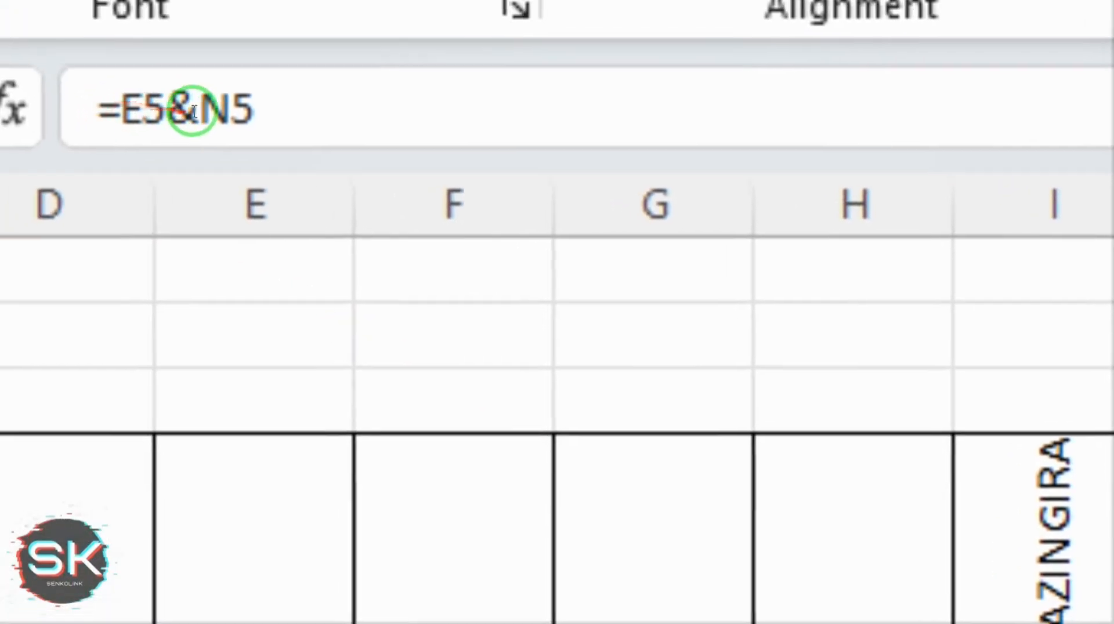
click(192, 111)
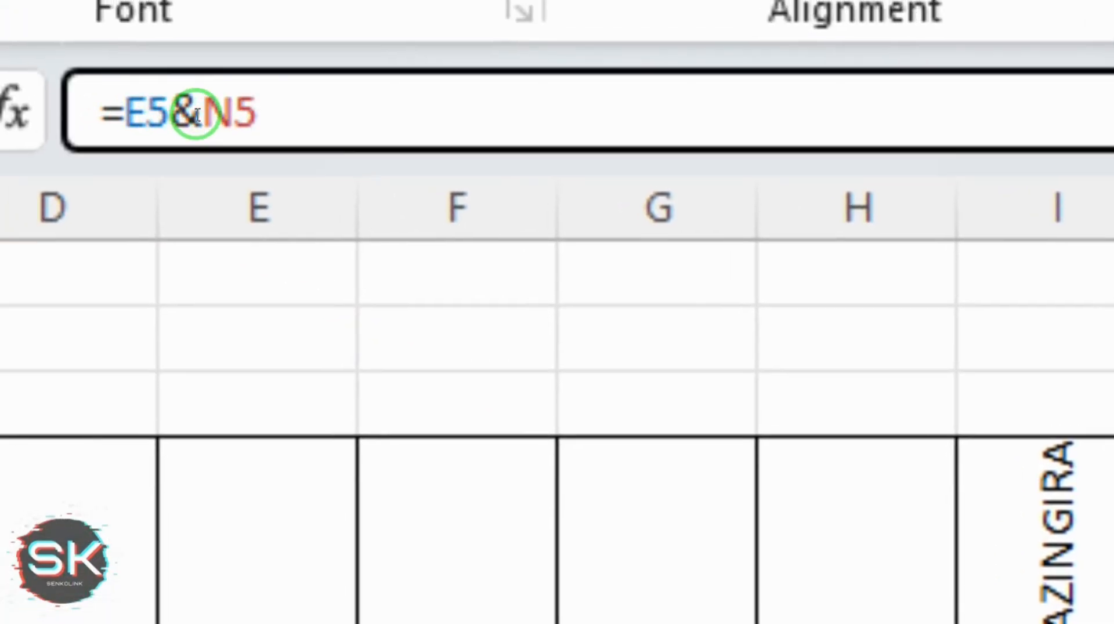
text(-)
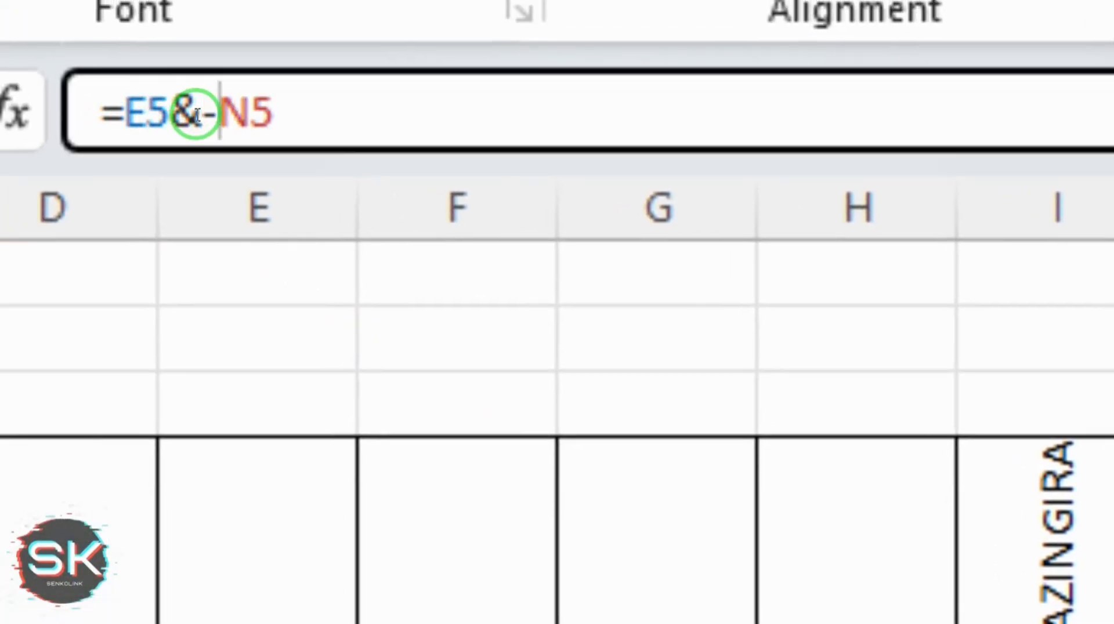
text(&)
key(Return)
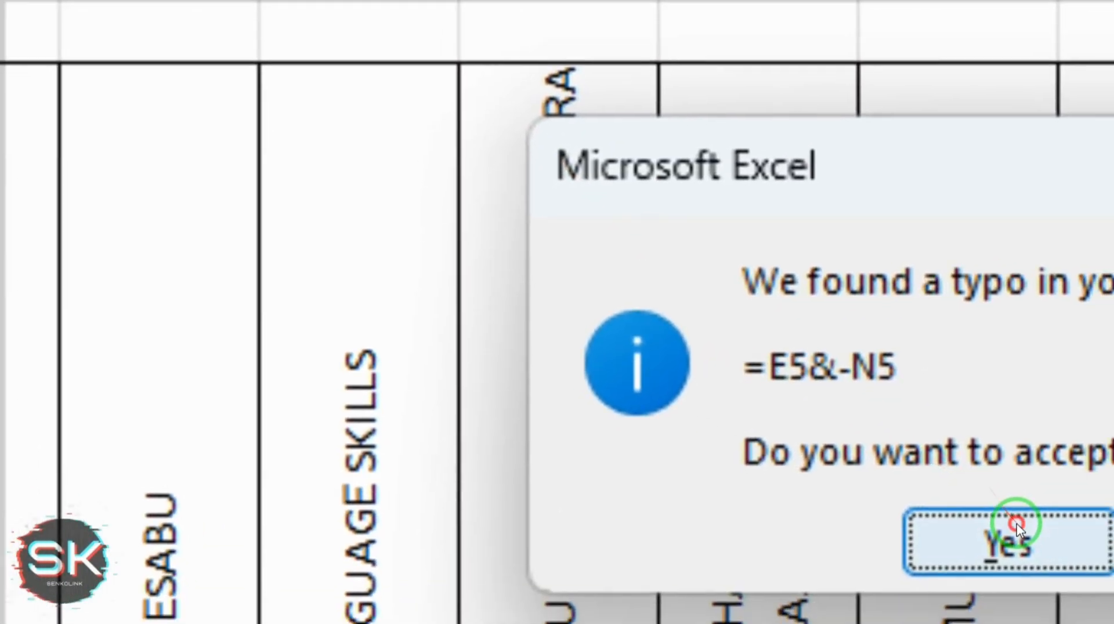
click(1016, 528)
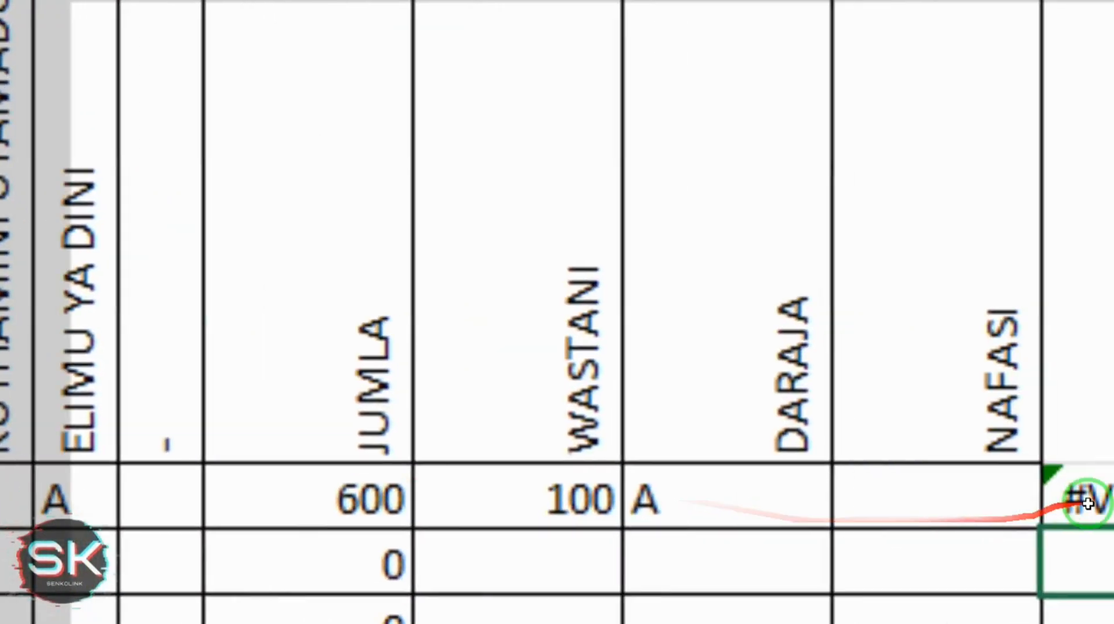
click(1010, 500)
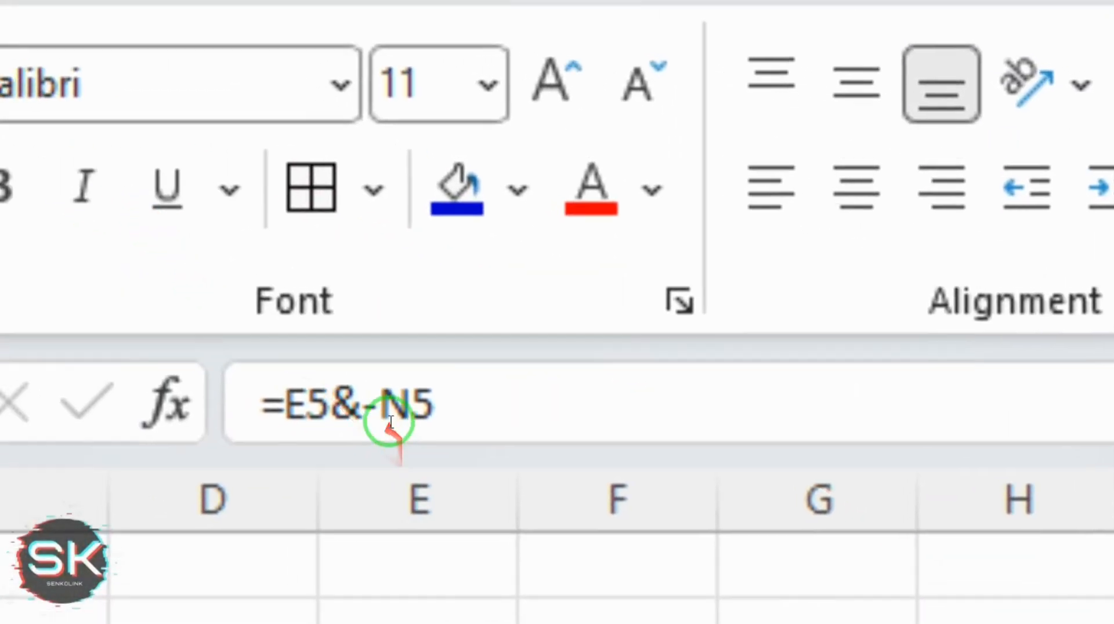
click(390, 415)
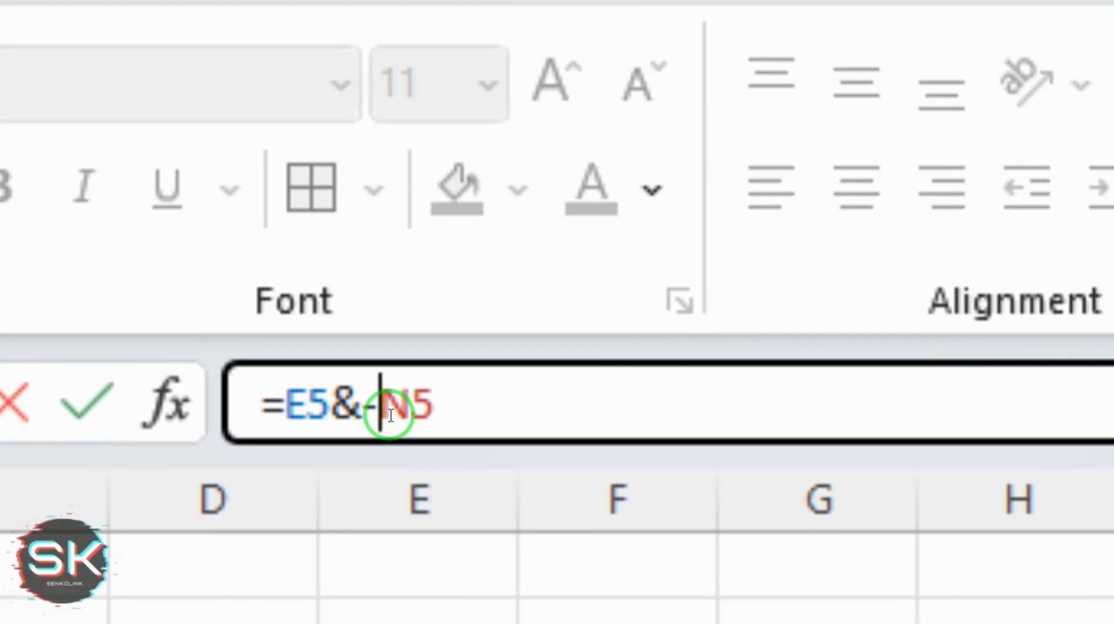
text(&)
key(Return)
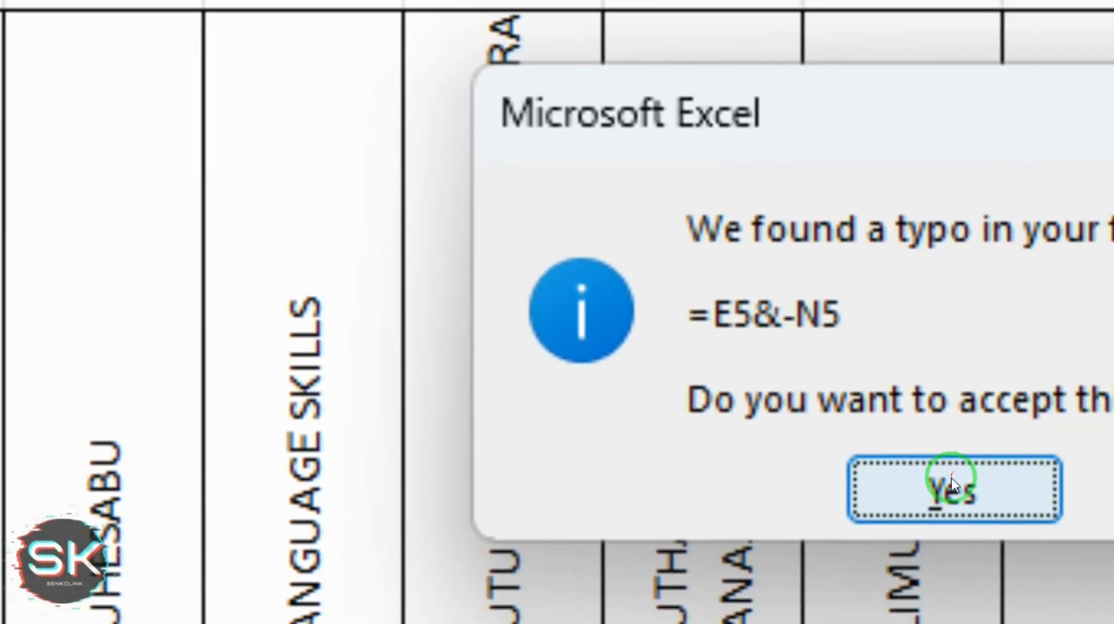
click(951, 486)
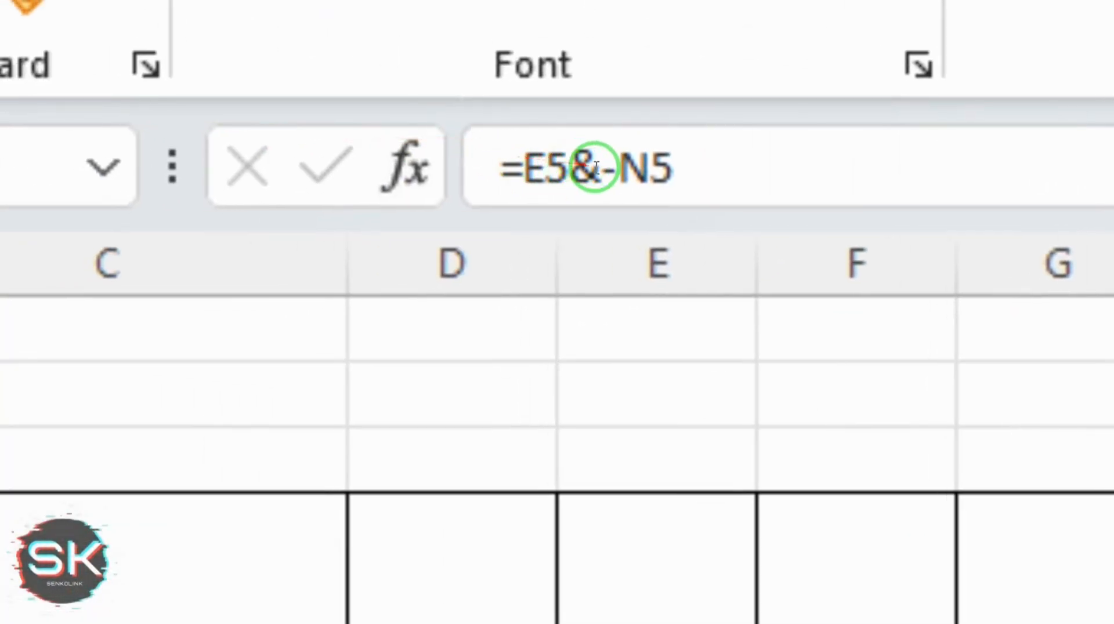
click(613, 168)
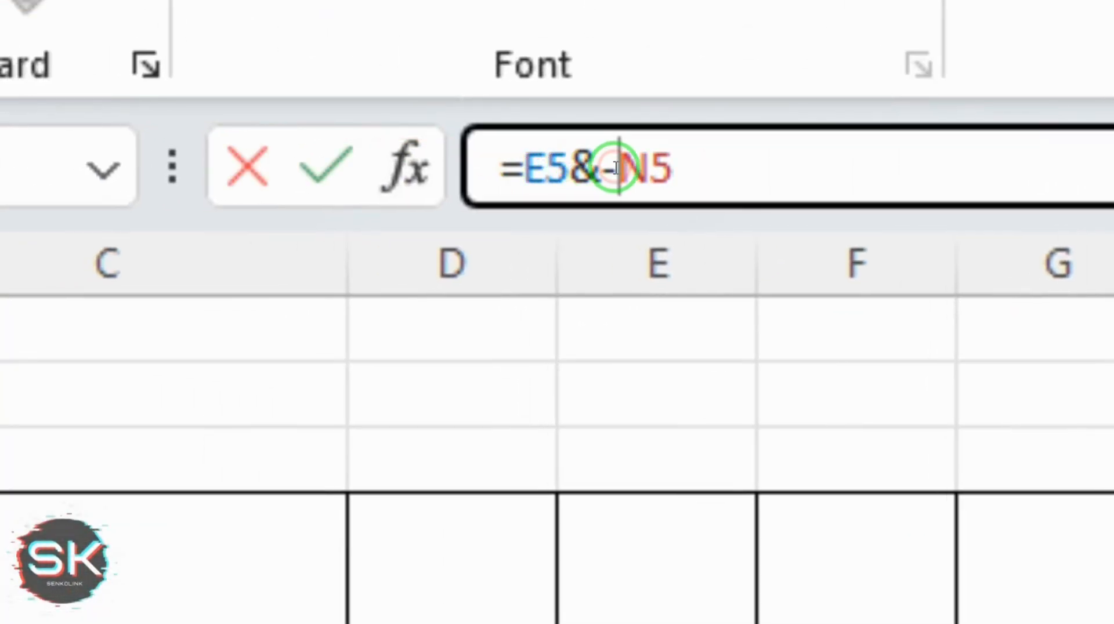
Try space and no-separator versions of the Z5 formula joining E5 and N5
key(BackSpace)
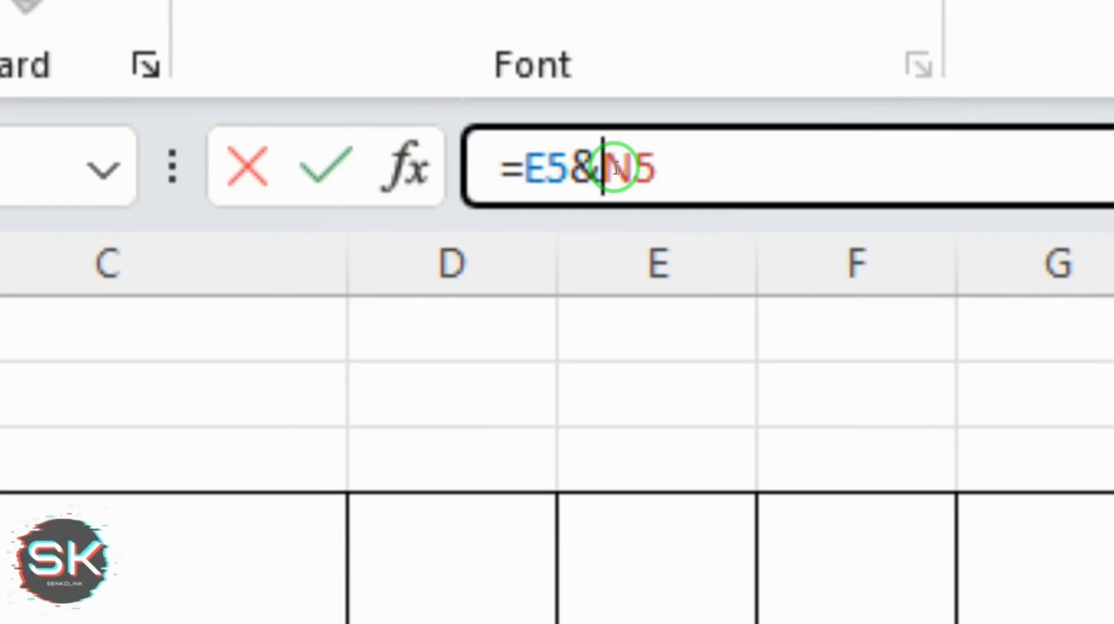
text("")
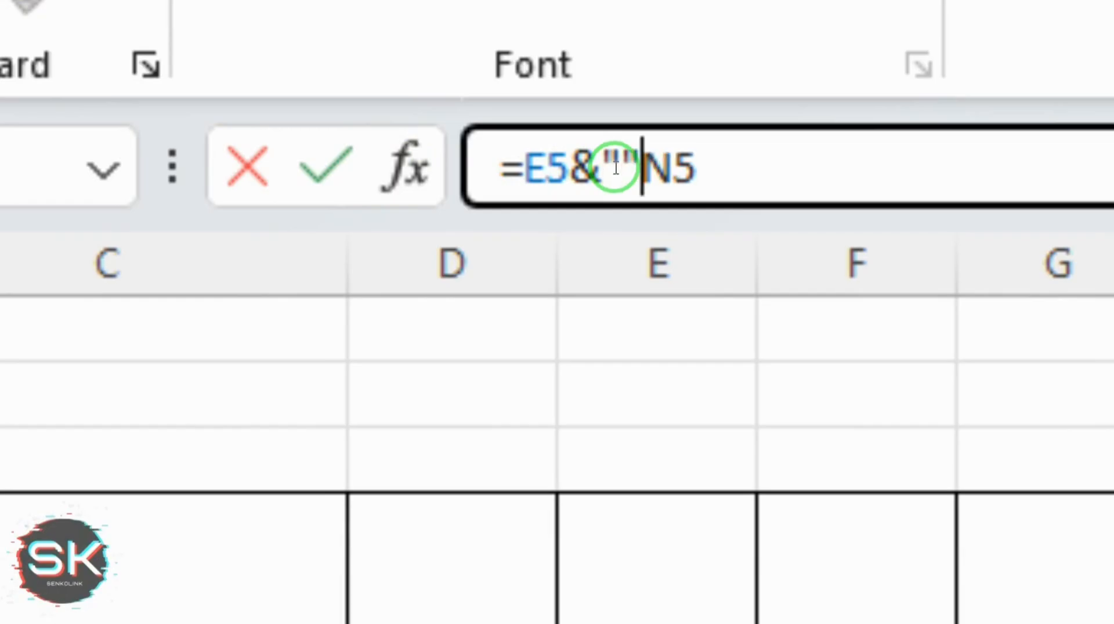
text(&)
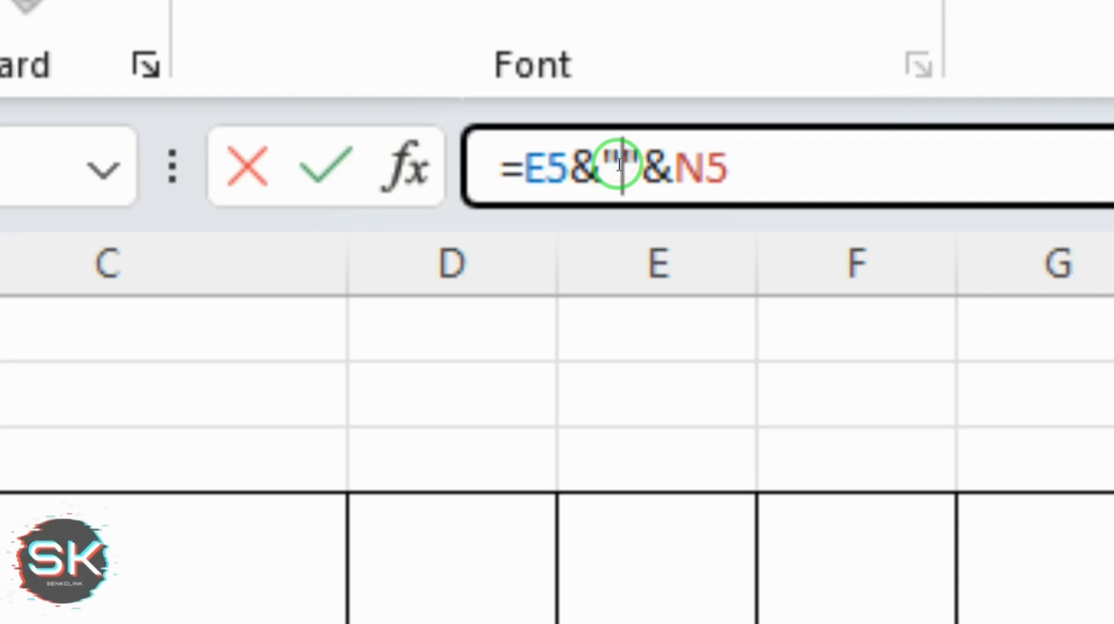
key(Return)
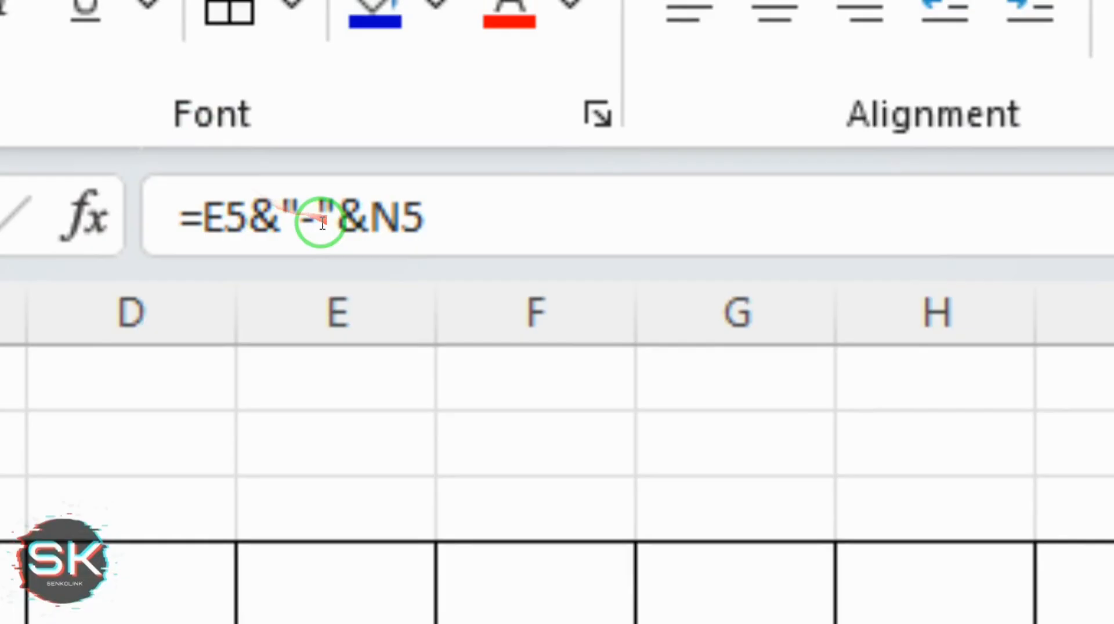
click(317, 218)
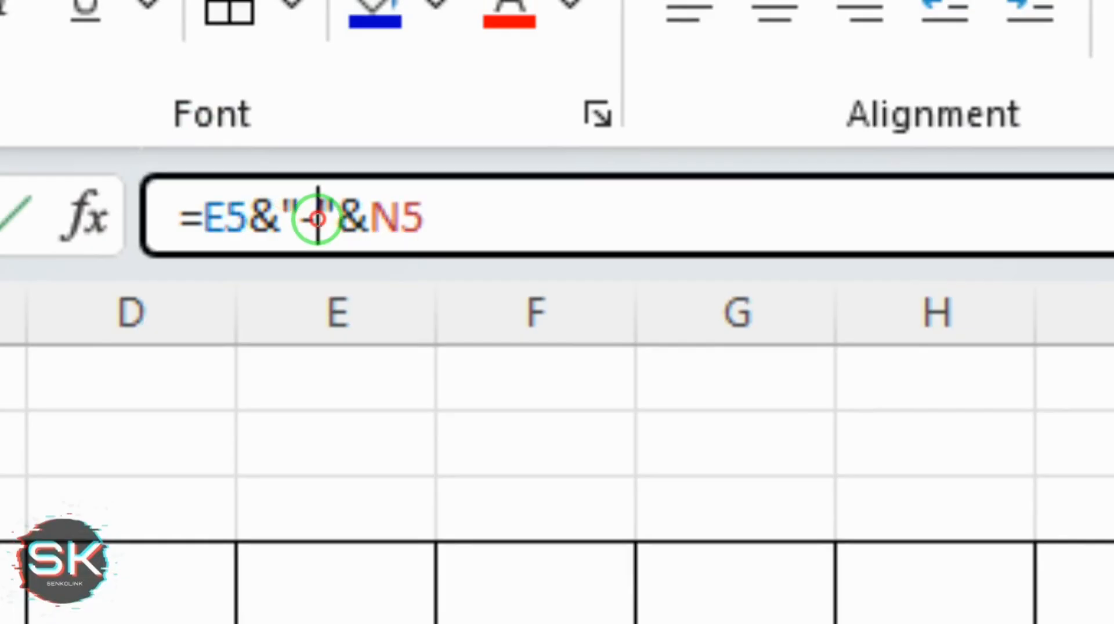
key(BackSpace)
key(Return)
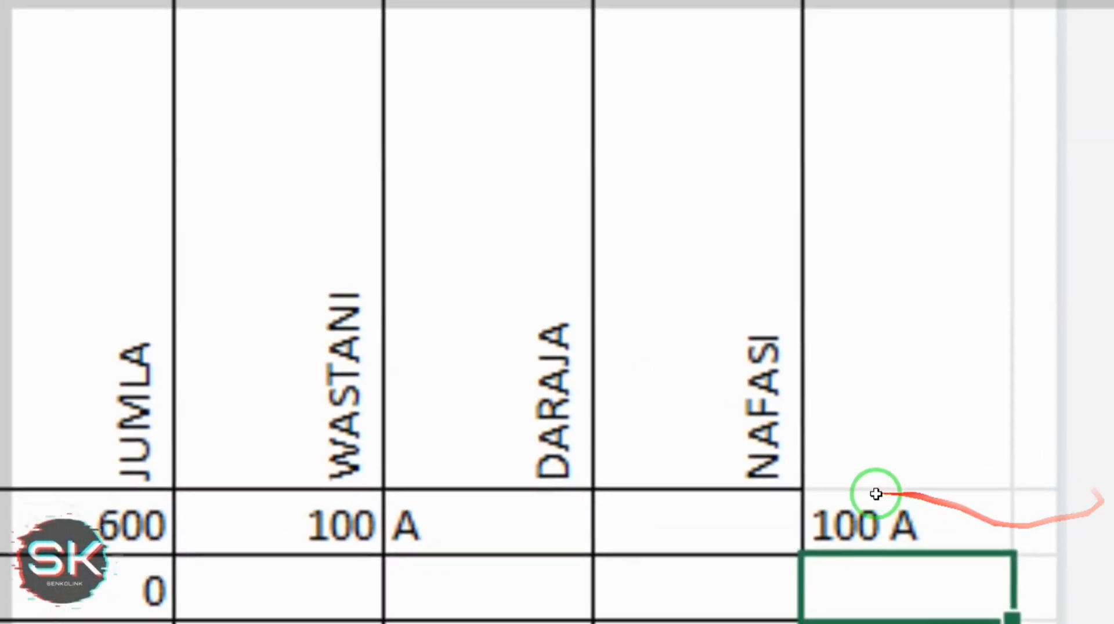
click(875, 490)
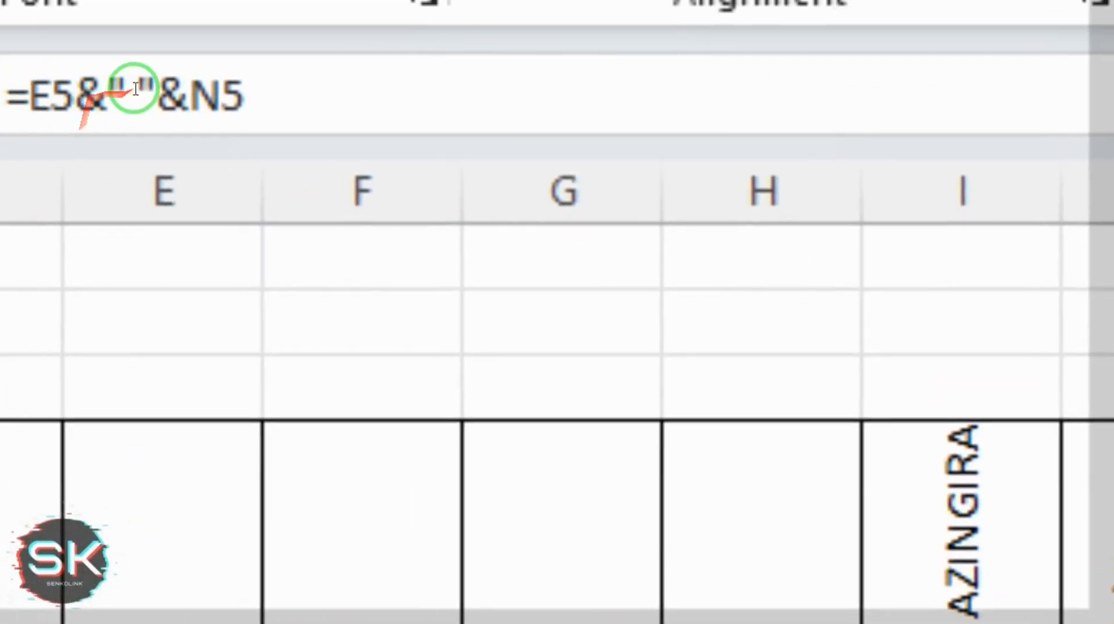
click(161, 105)
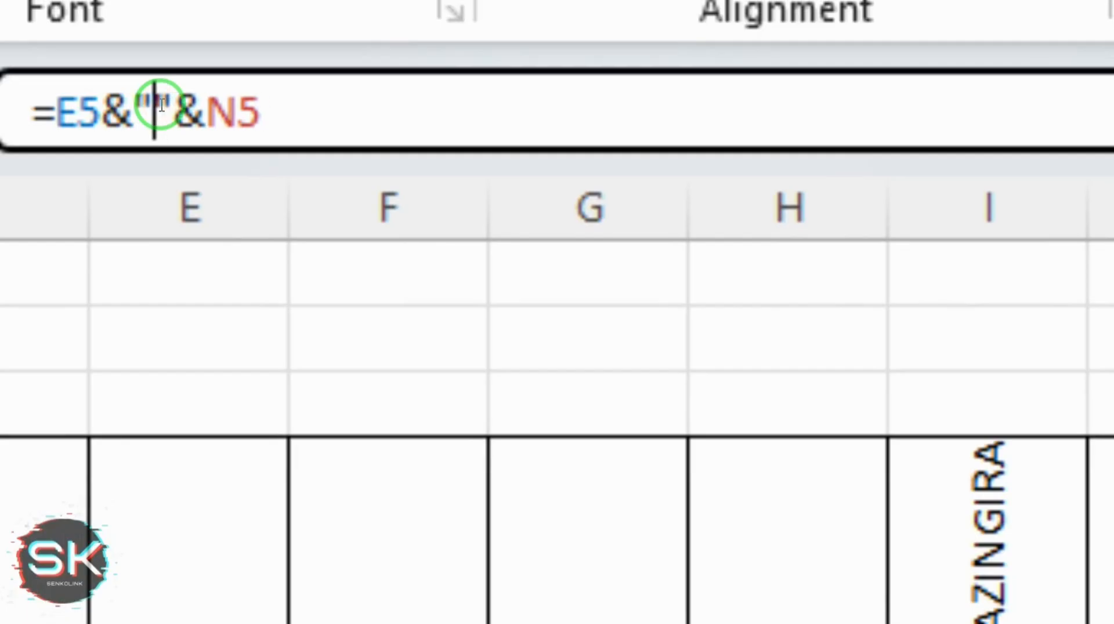
key(Return)
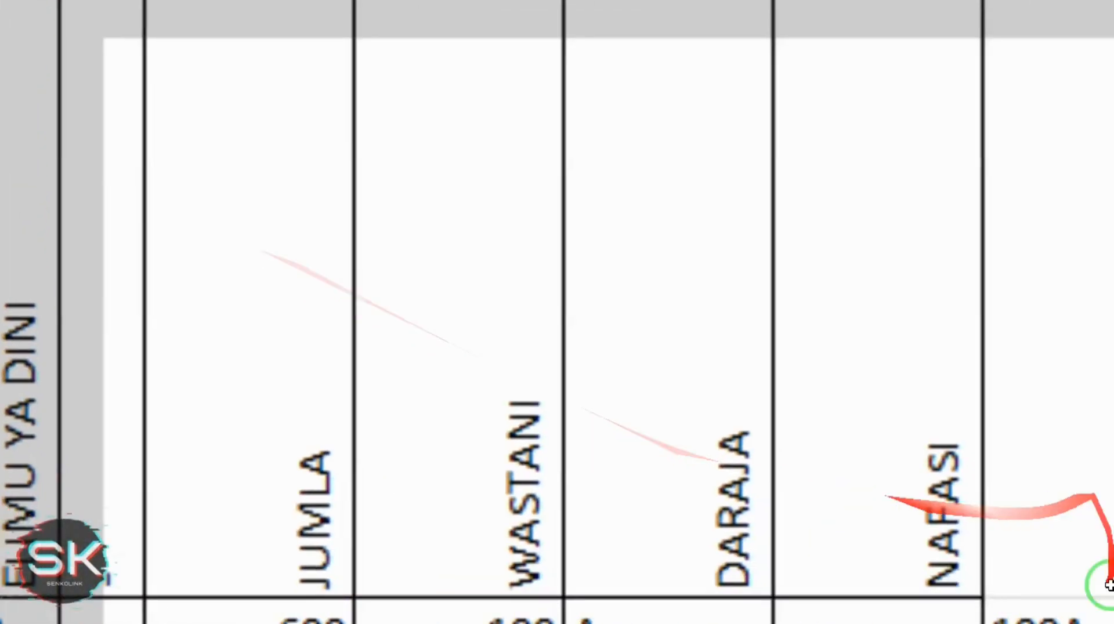
Delete the 100A trial result and start a new formula in the cell
click(952, 510)
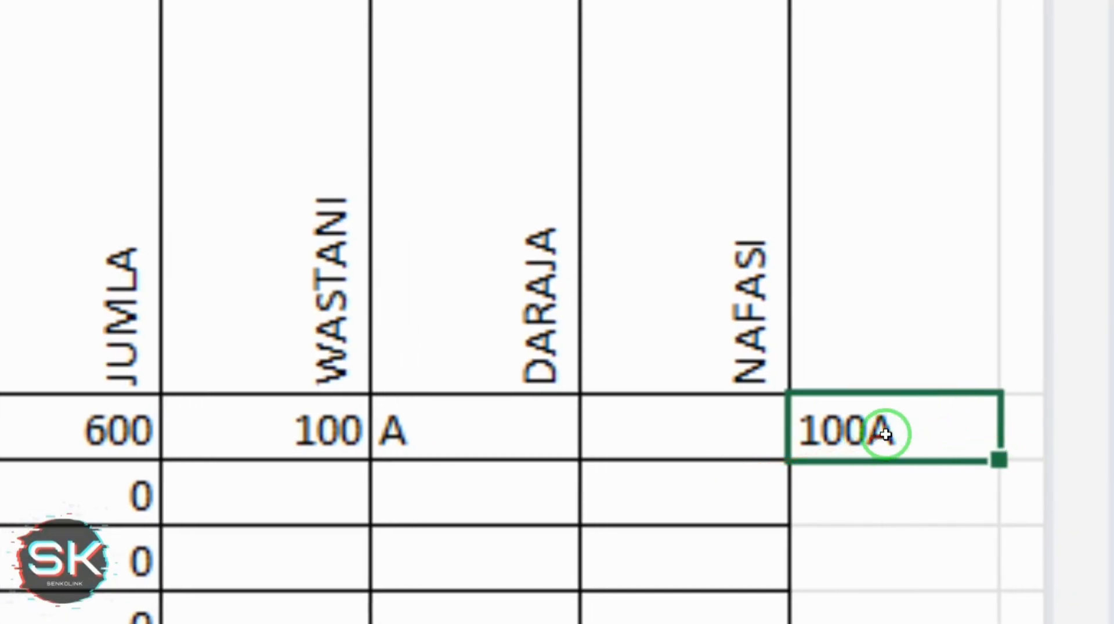
key(Delete)
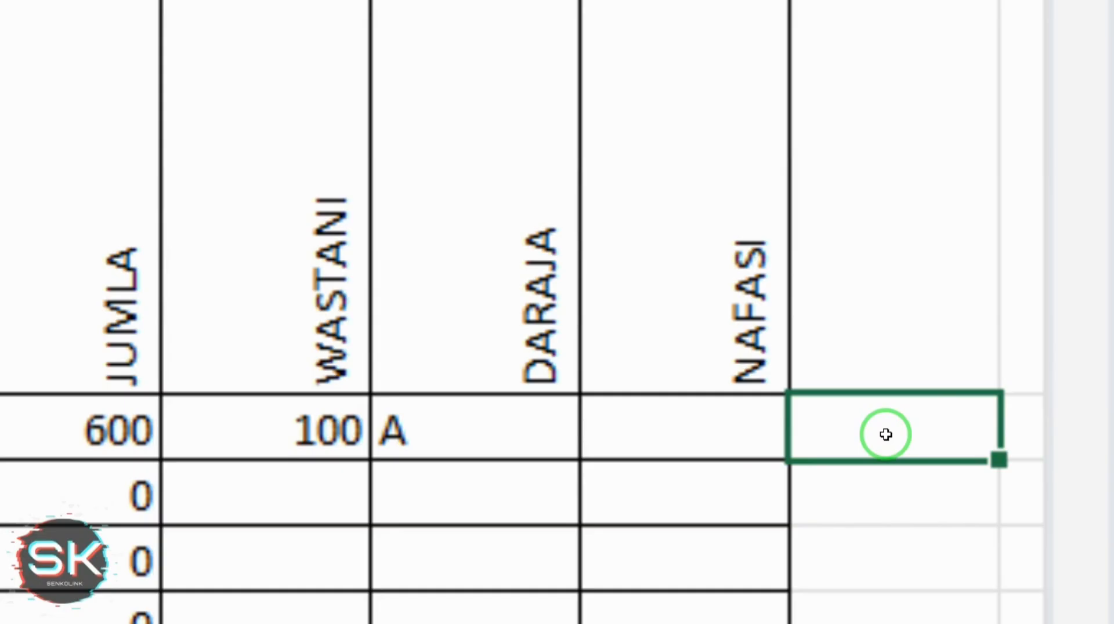
text(=)
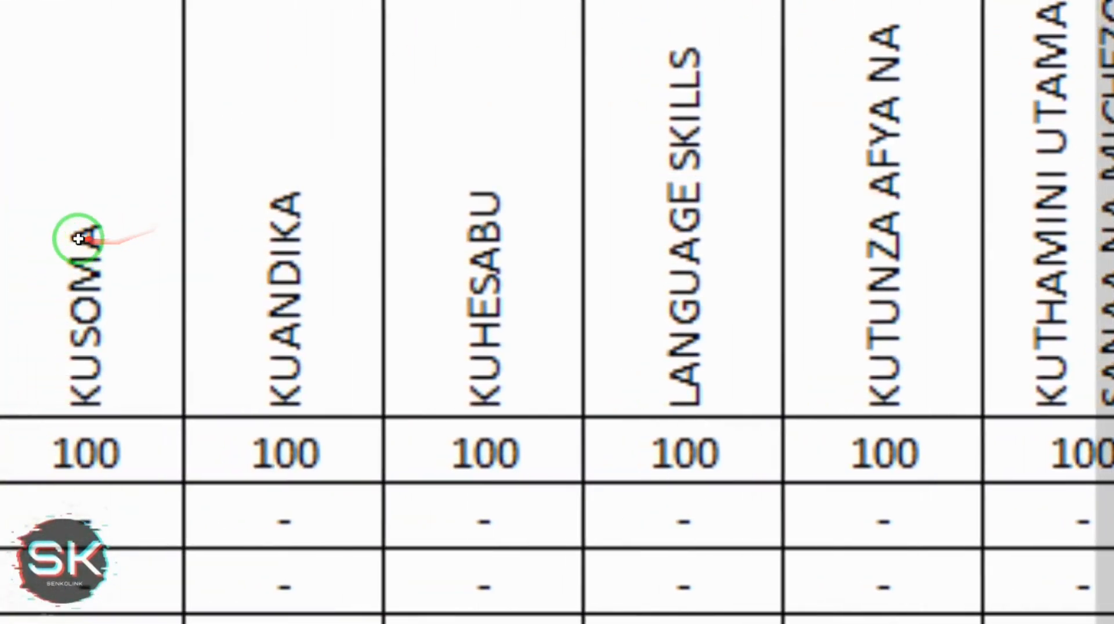
Build a formula joining the KUSOMA header, its score 100 and grade A
click(105, 235)
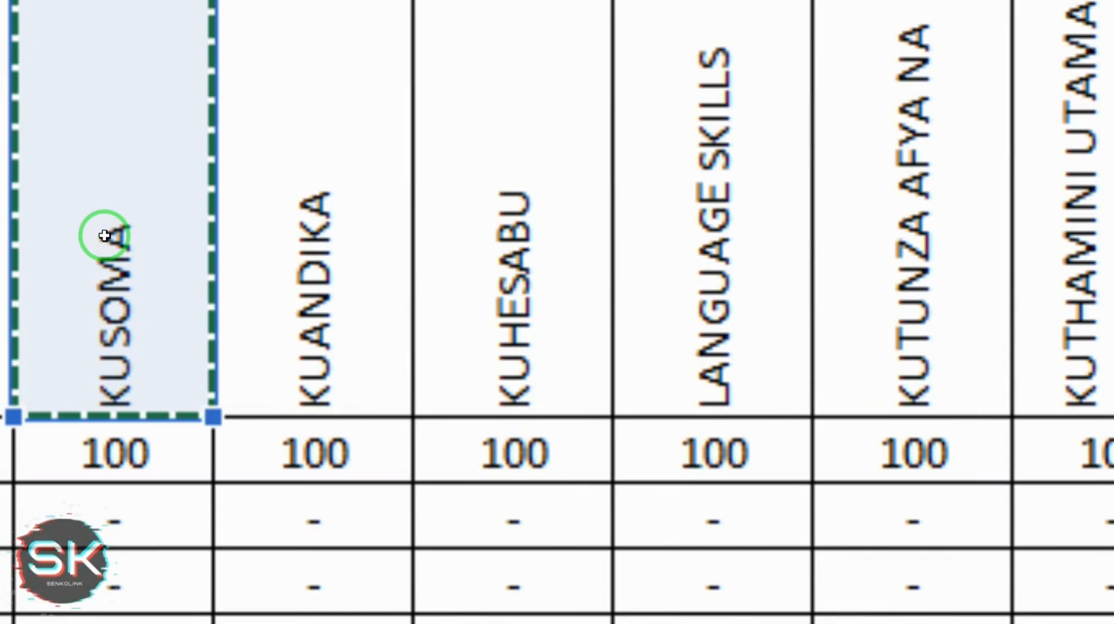
key(F4)
click(123, 453)
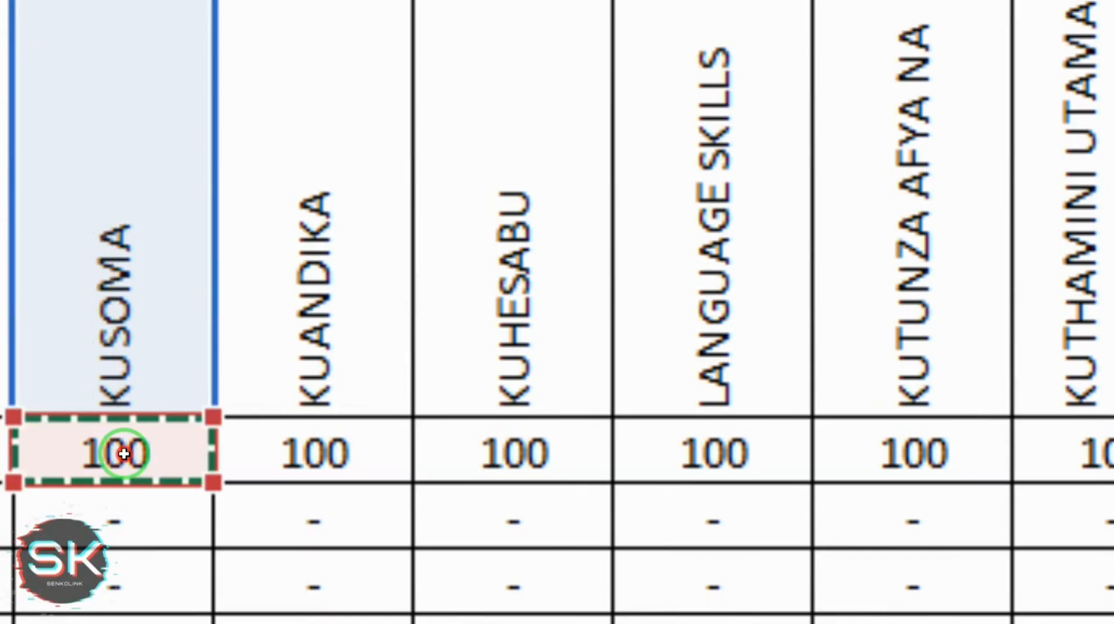
key(F4)
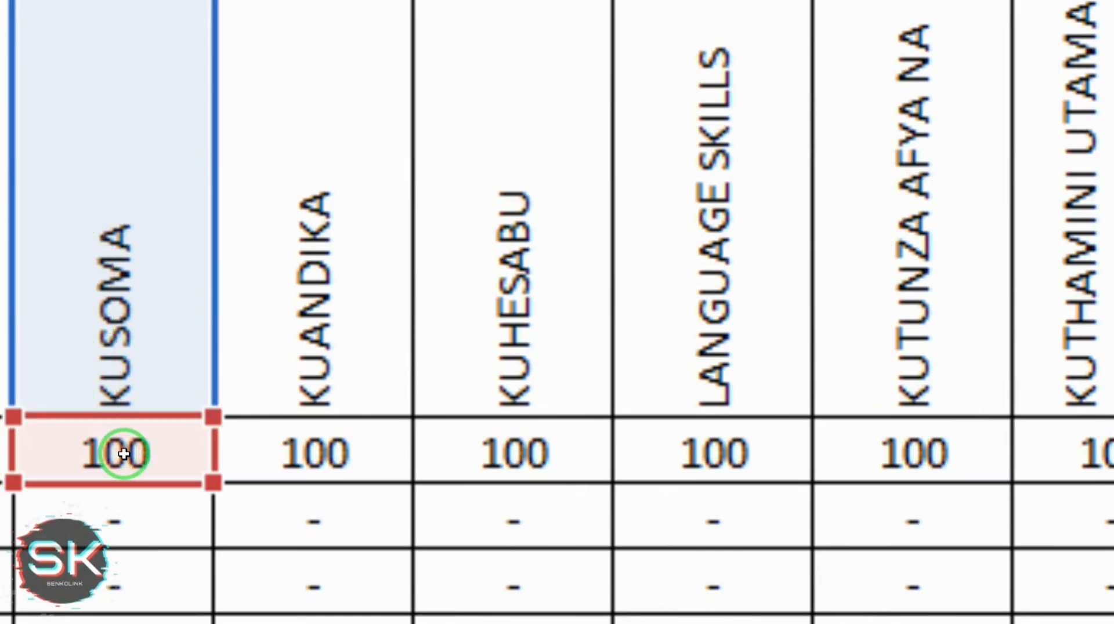
key(Return)
click(970, 455)
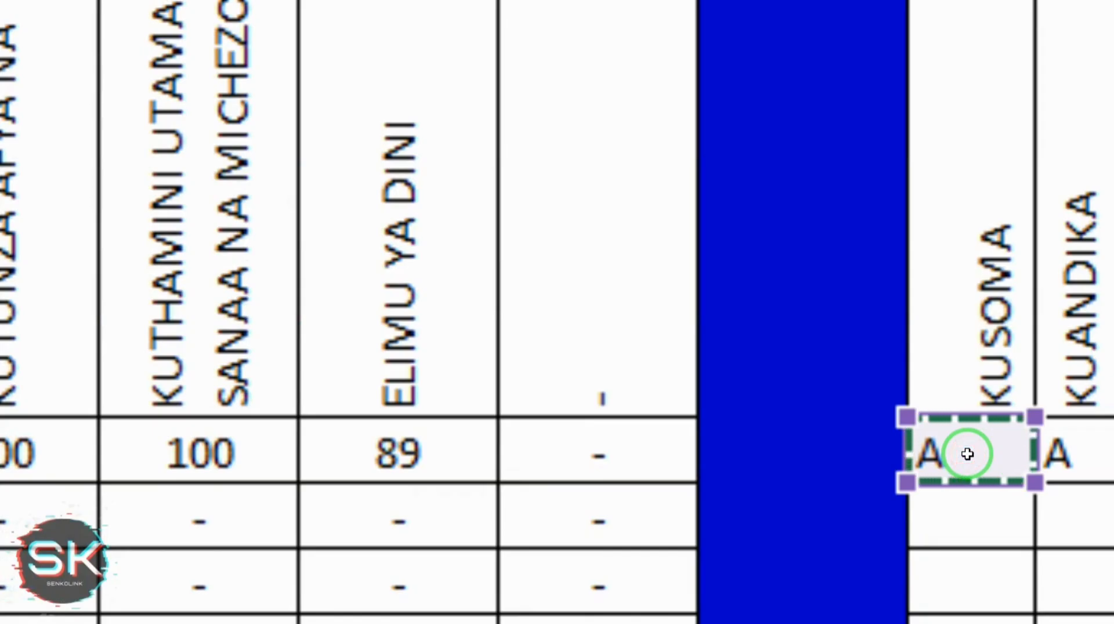
key(Return)
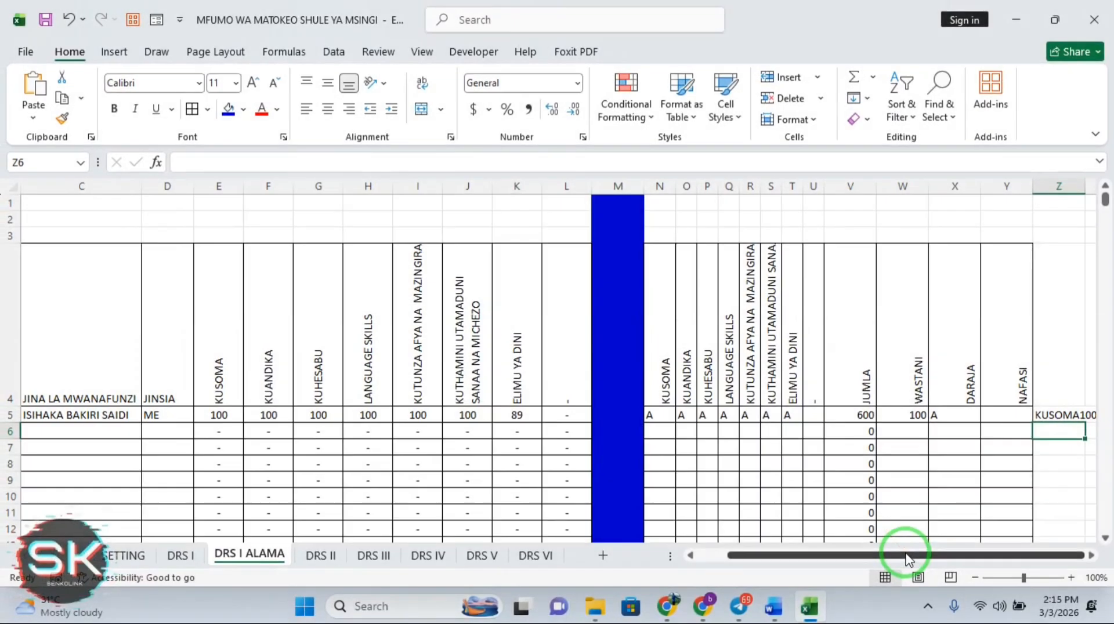
Add an ampersand and empty quotes as a separator in Z5's joining formula
drag(906, 555, 933, 552)
click(944, 530)
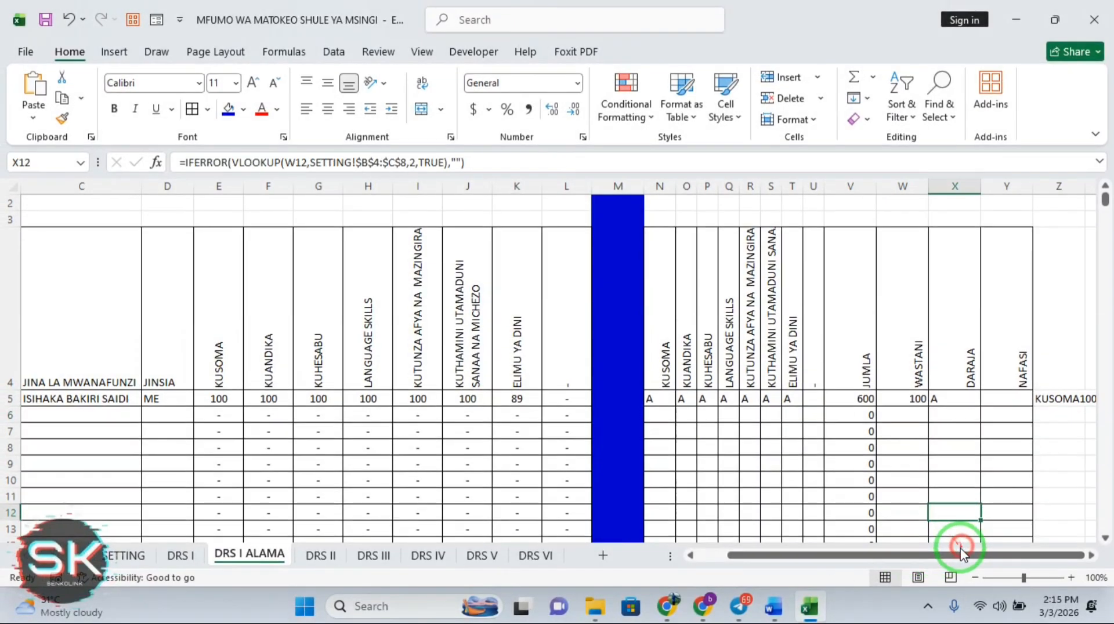
click(1092, 555)
click(1092, 555)
click(913, 398)
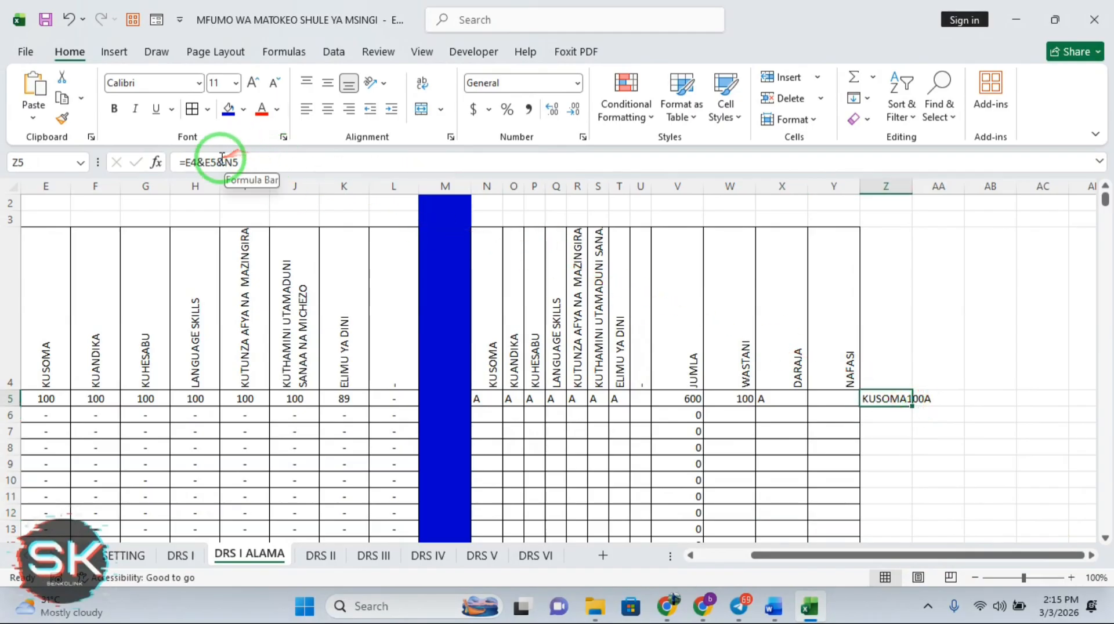
click(206, 166)
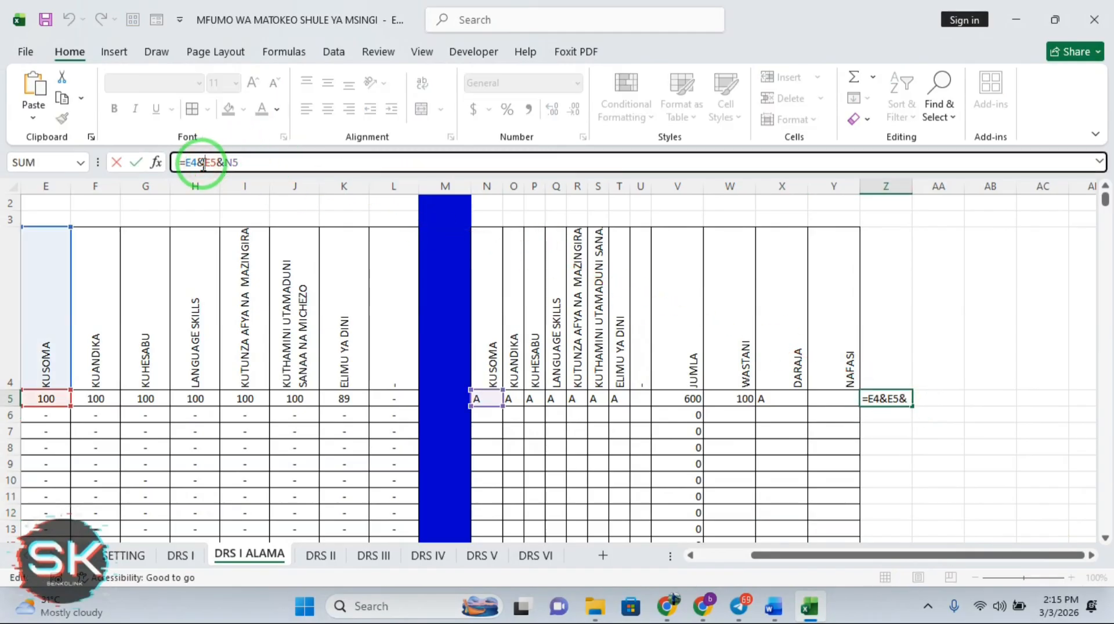
text(&)
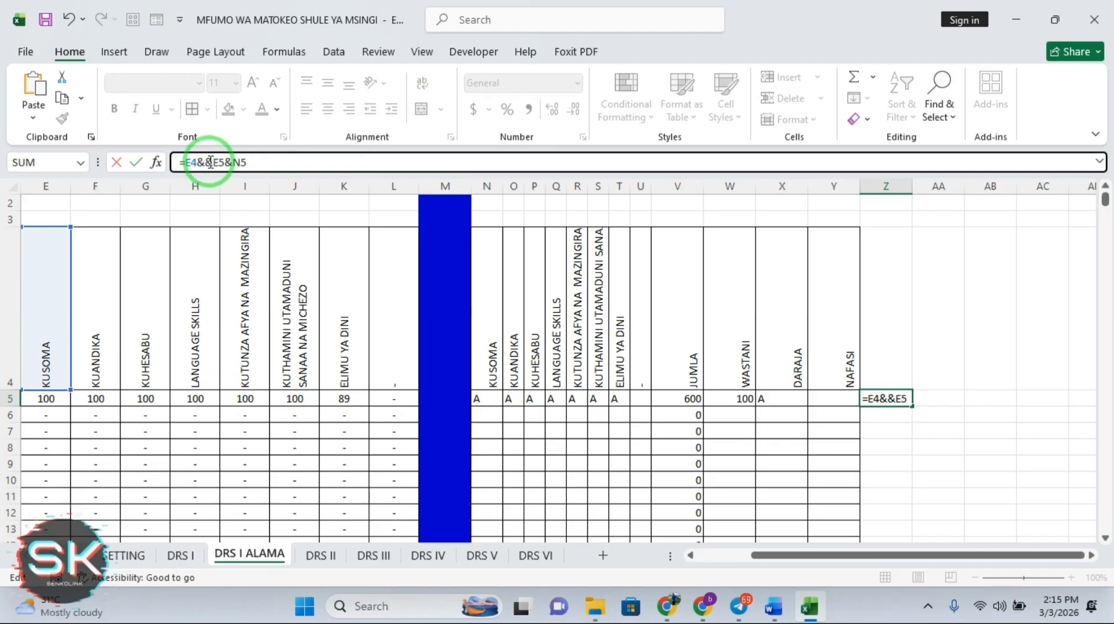
text(")
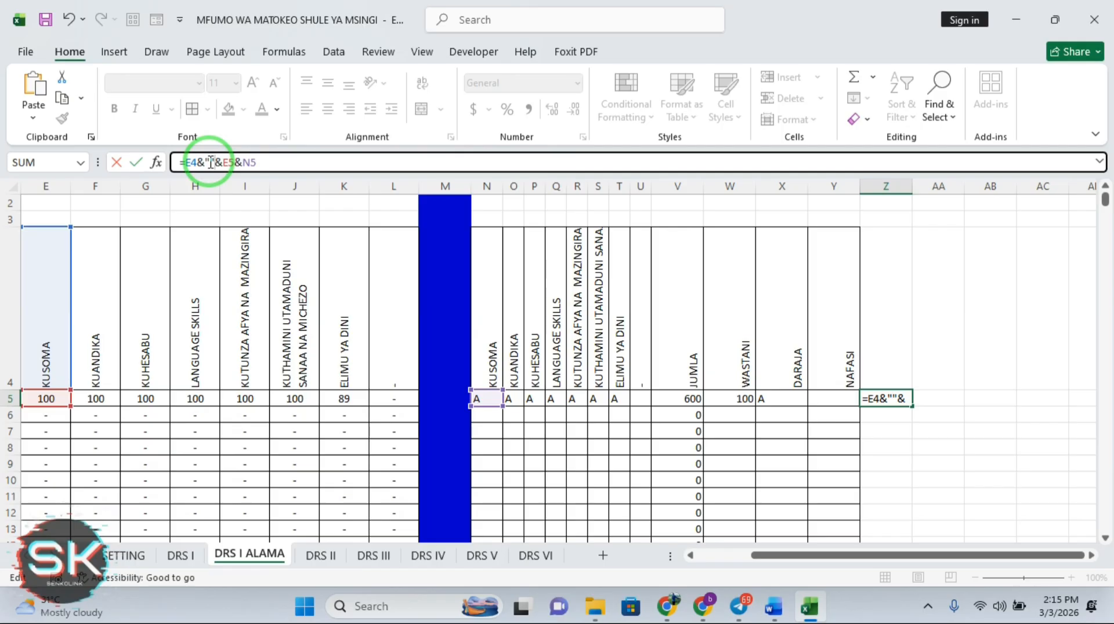
key(Return)
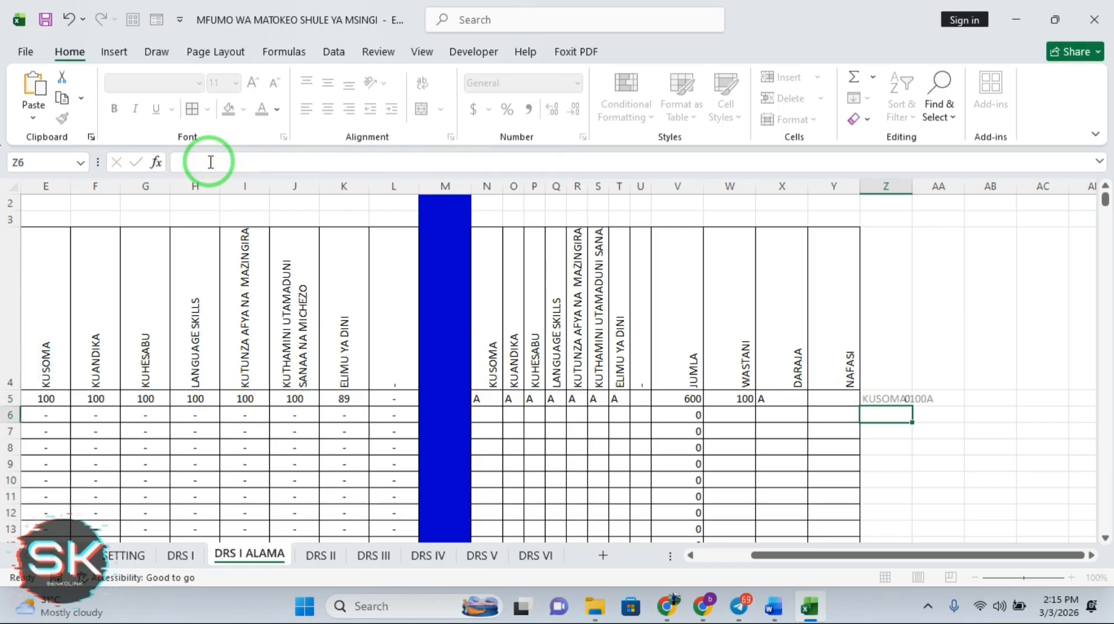
Try C and quoted "C" as separators in Z5's joining formula
click(905, 399)
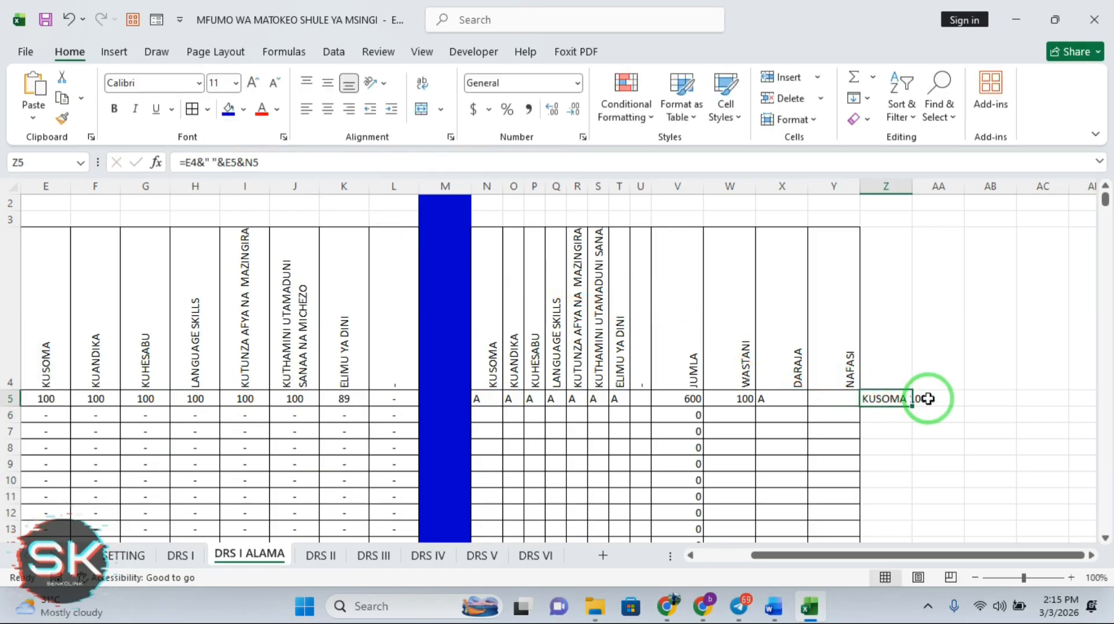
click(925, 399)
click(889, 399)
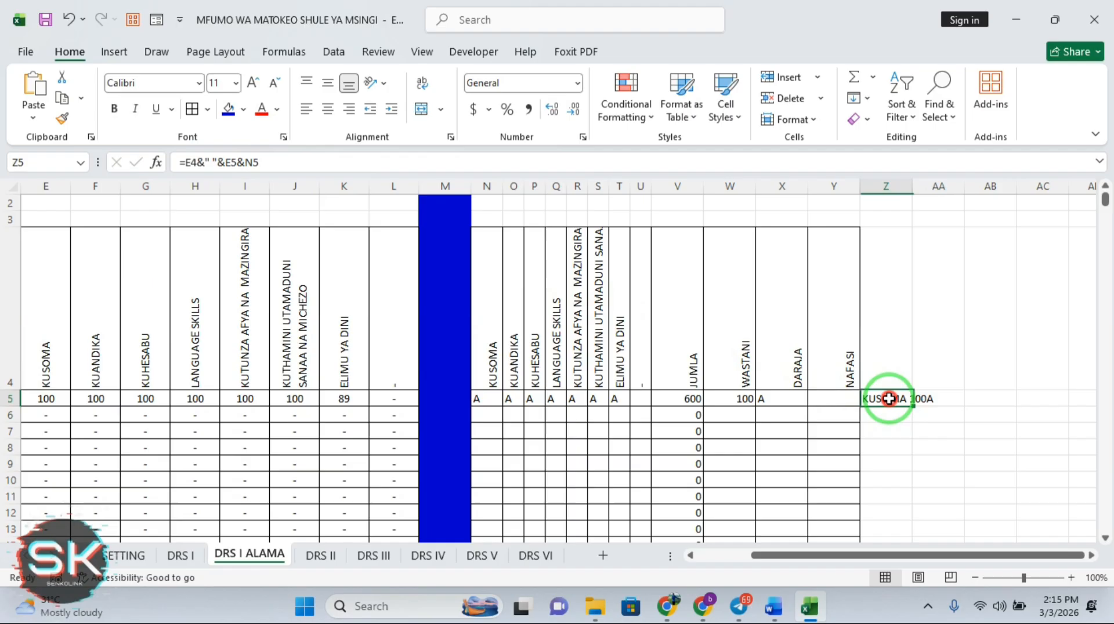
click(896, 432)
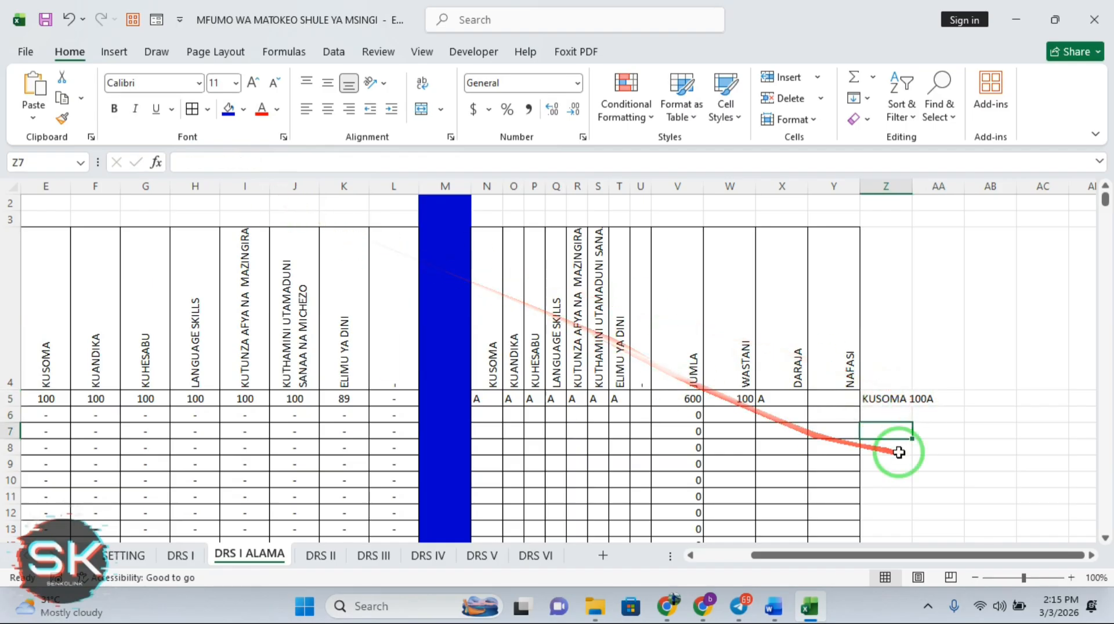
click(886, 399)
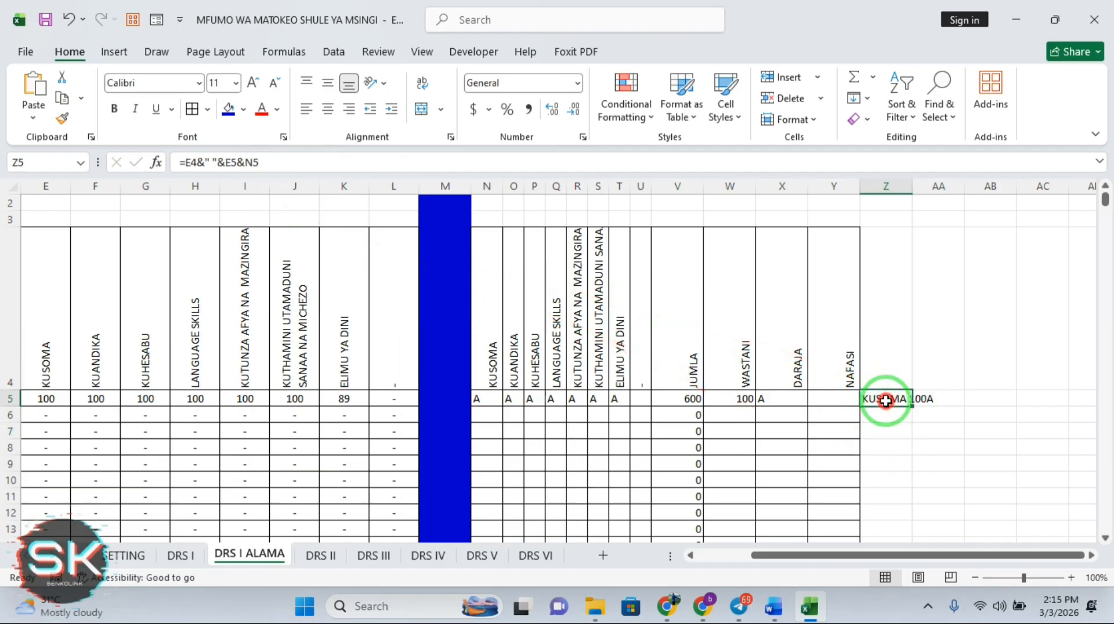
click(242, 163)
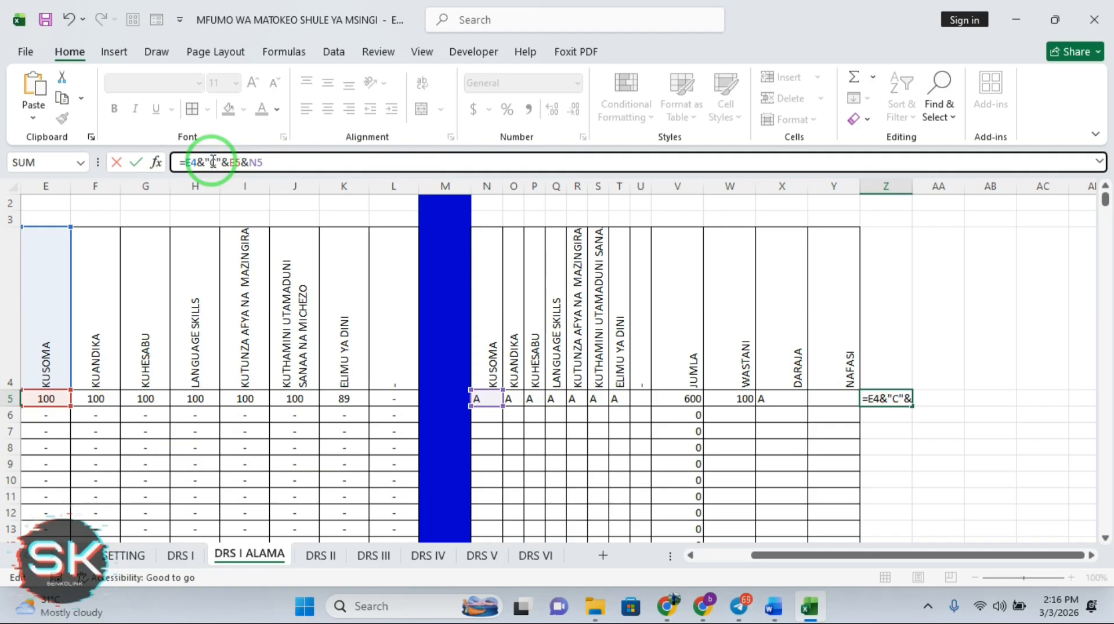
key(Return)
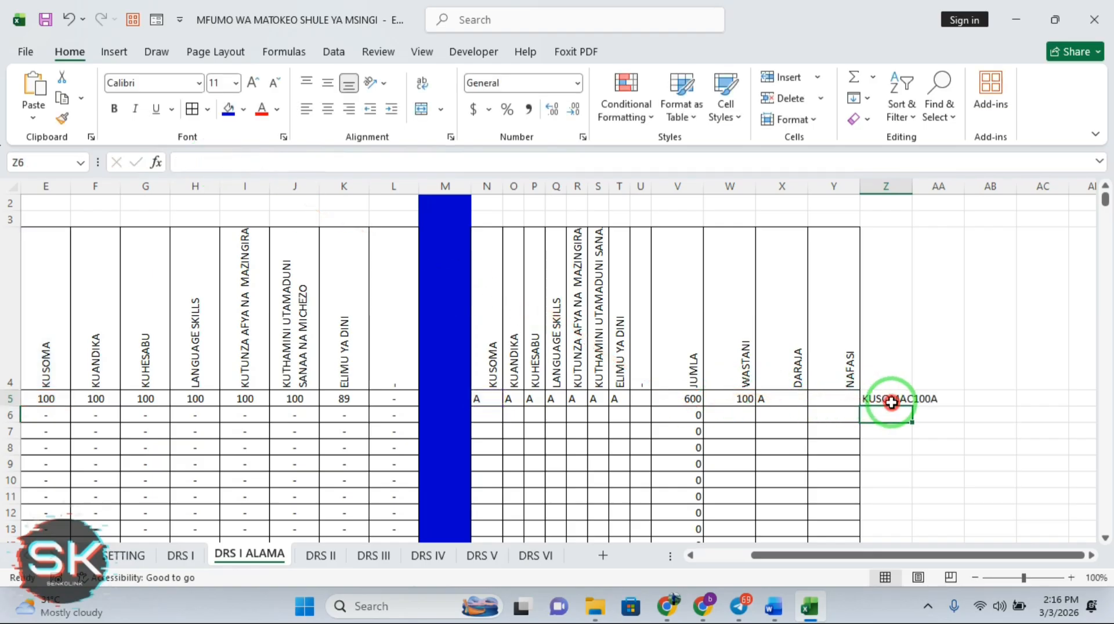
click(891, 400)
click(214, 163)
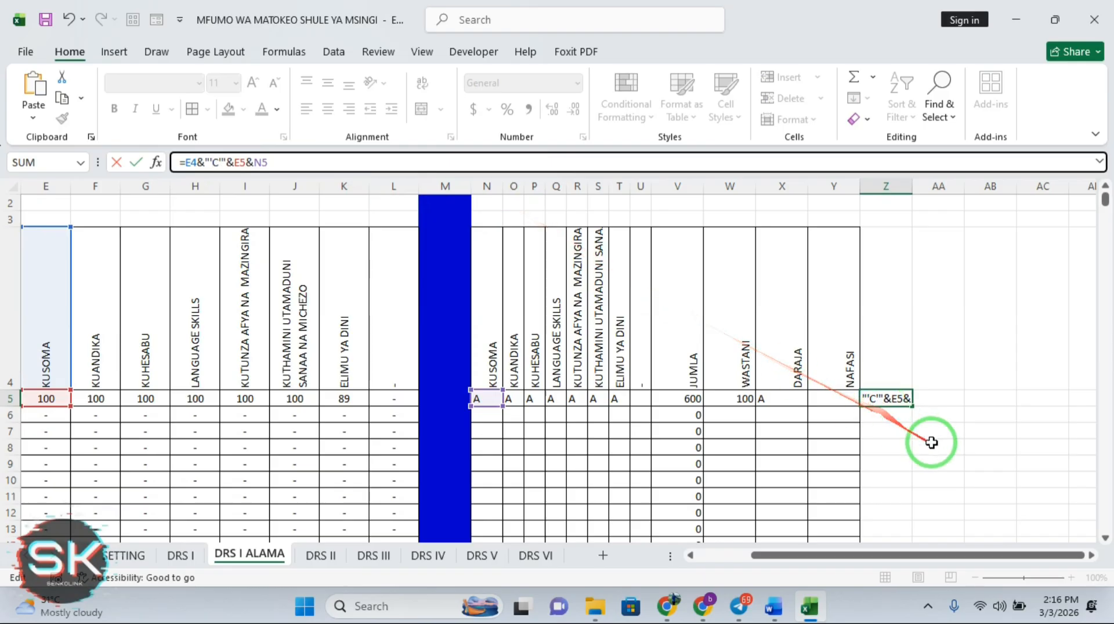
key(Return)
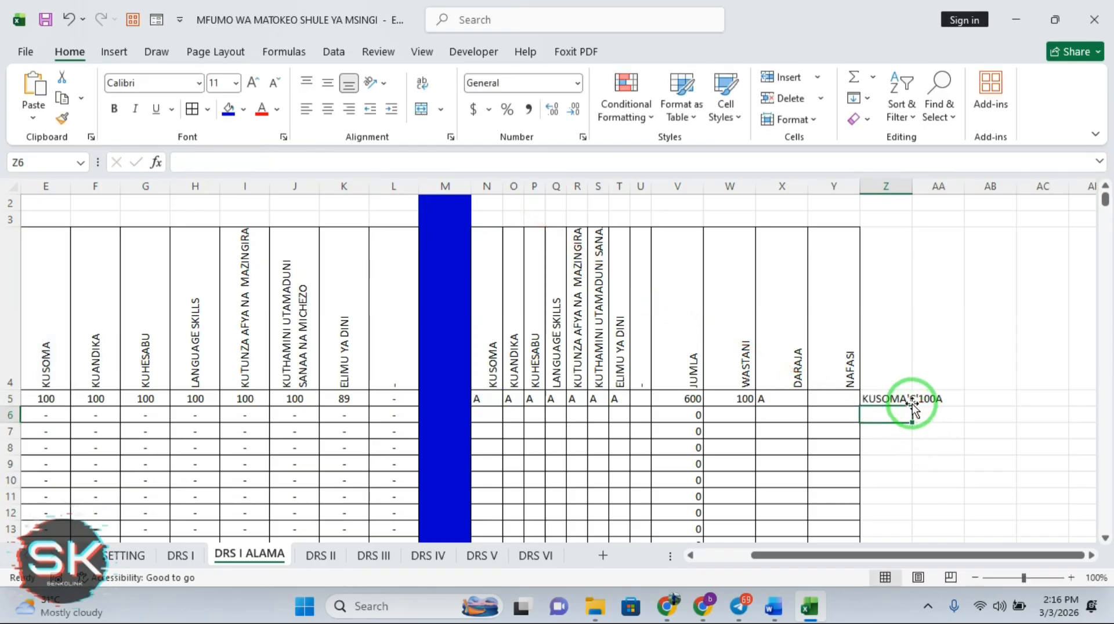
Cut Z5's formula down to =E4&N5, closing the error prompts, to show KUSOMAA
click(912, 402)
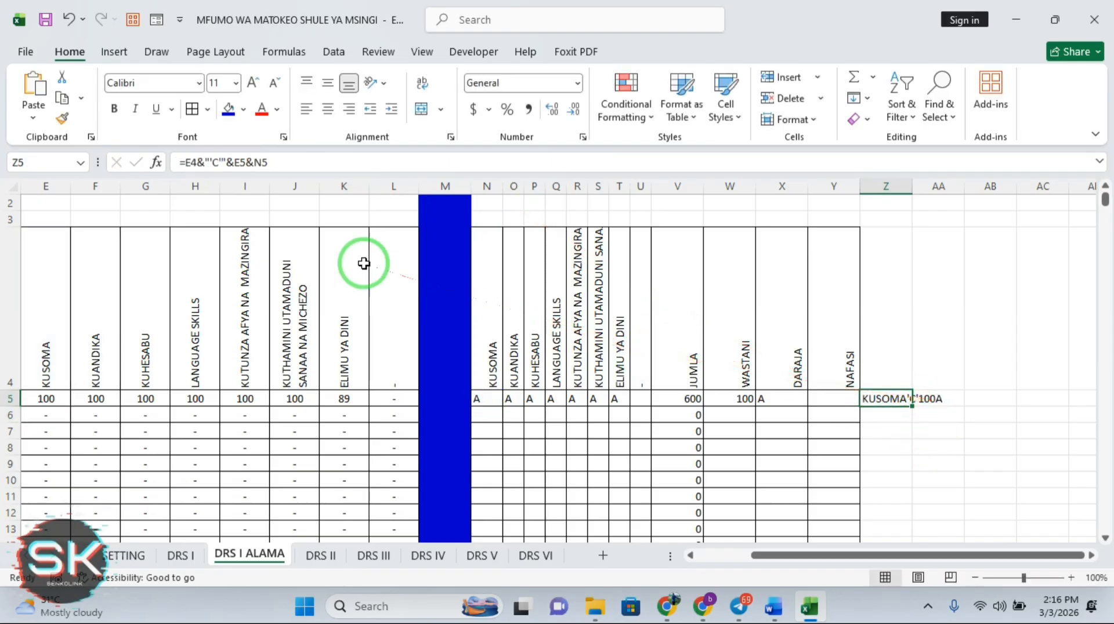
click(270, 163)
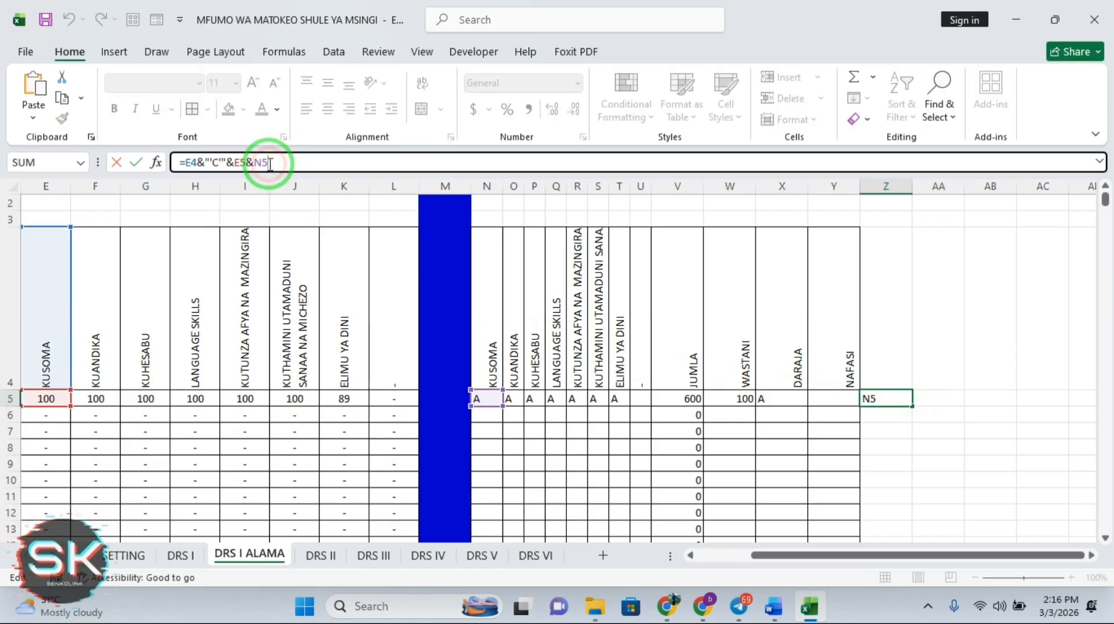
key(BackSpace)
key(BackSpace)
key(BackSpace)
key(BackSpace)
key(BackSpace)
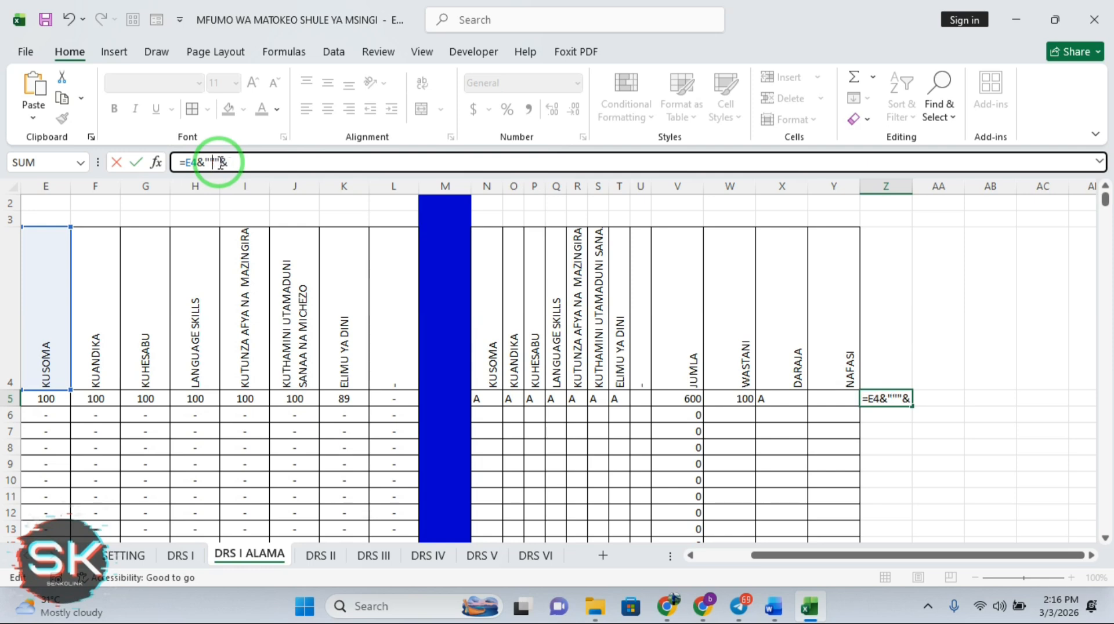
click(493, 400)
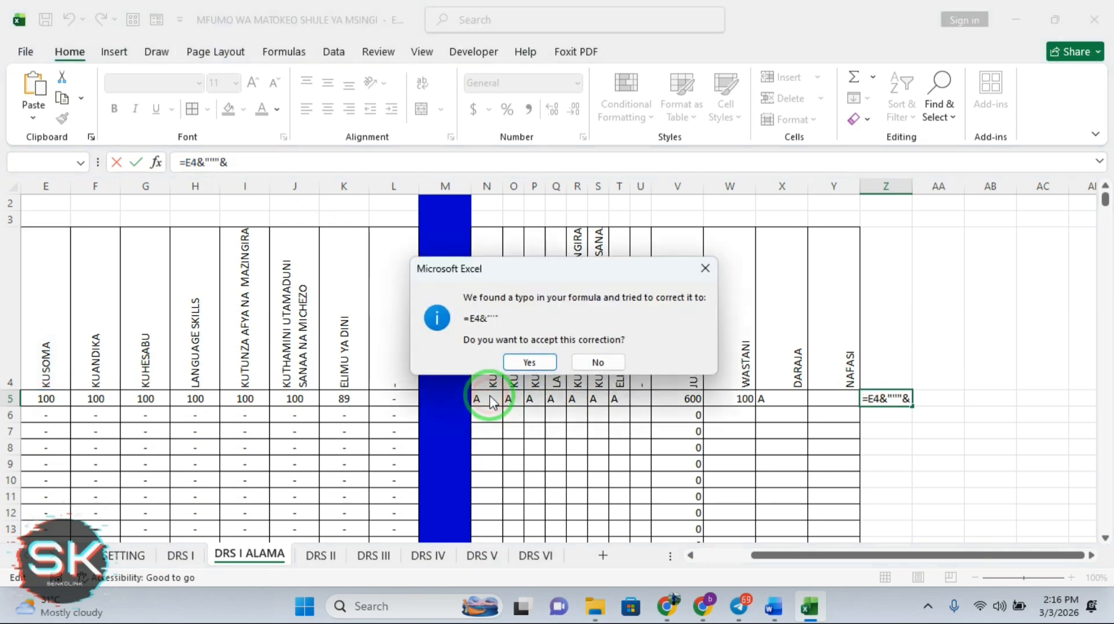
click(709, 270)
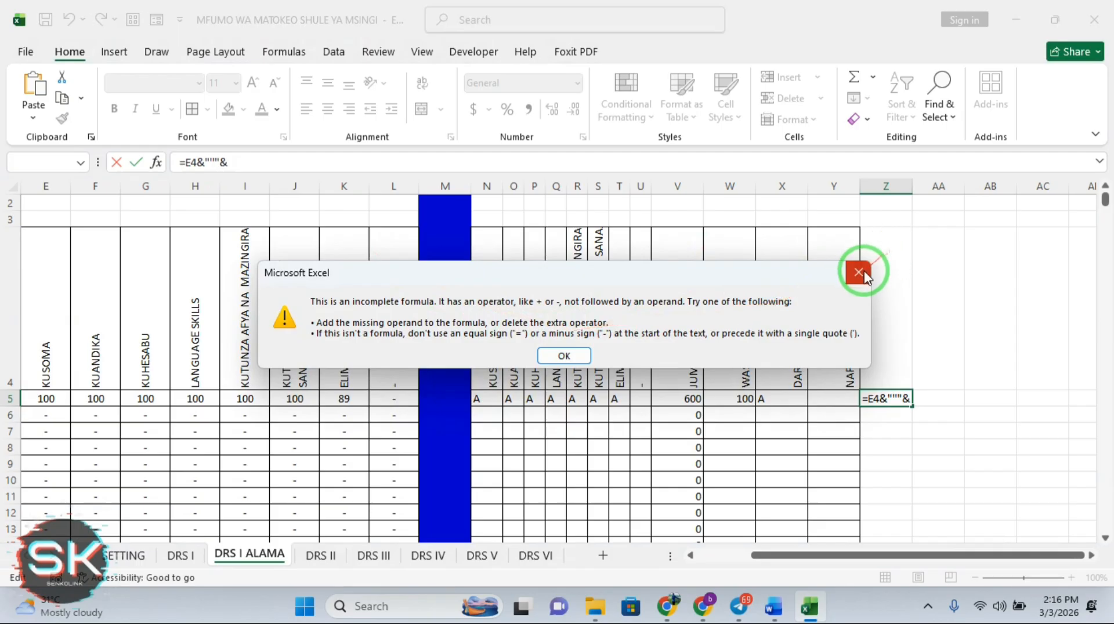
click(858, 272)
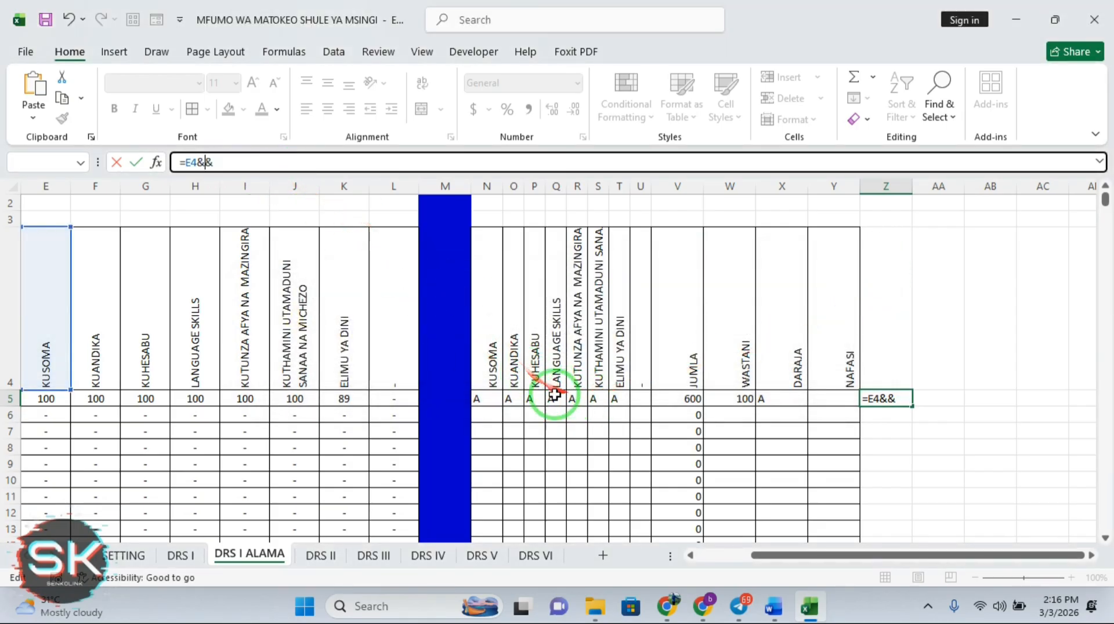
click(487, 399)
click(233, 164)
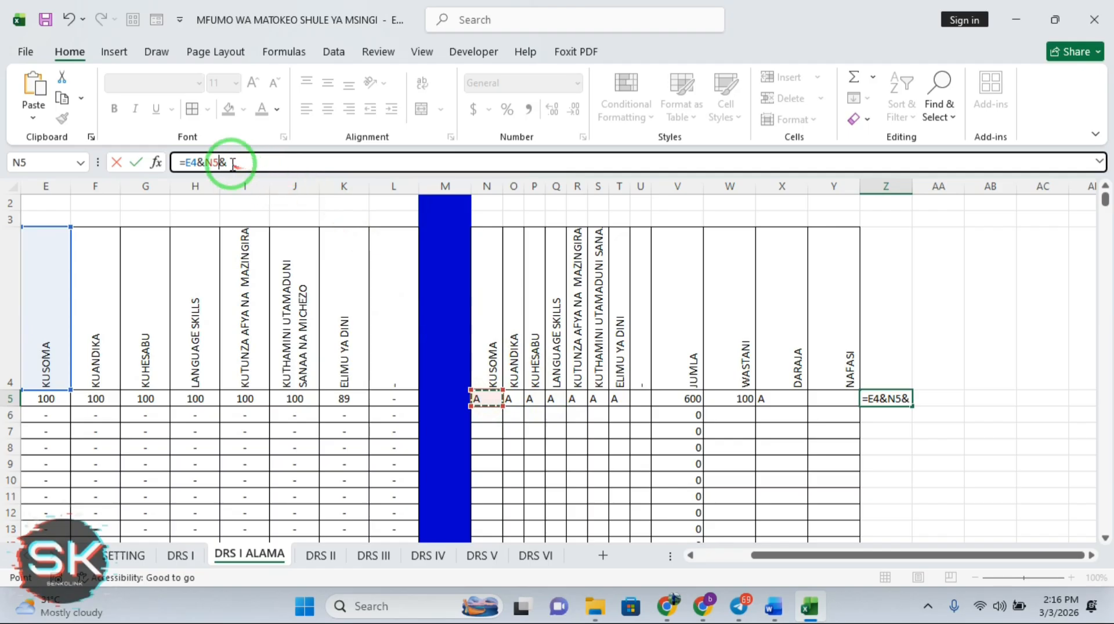
key(BackSpace)
key(Return)
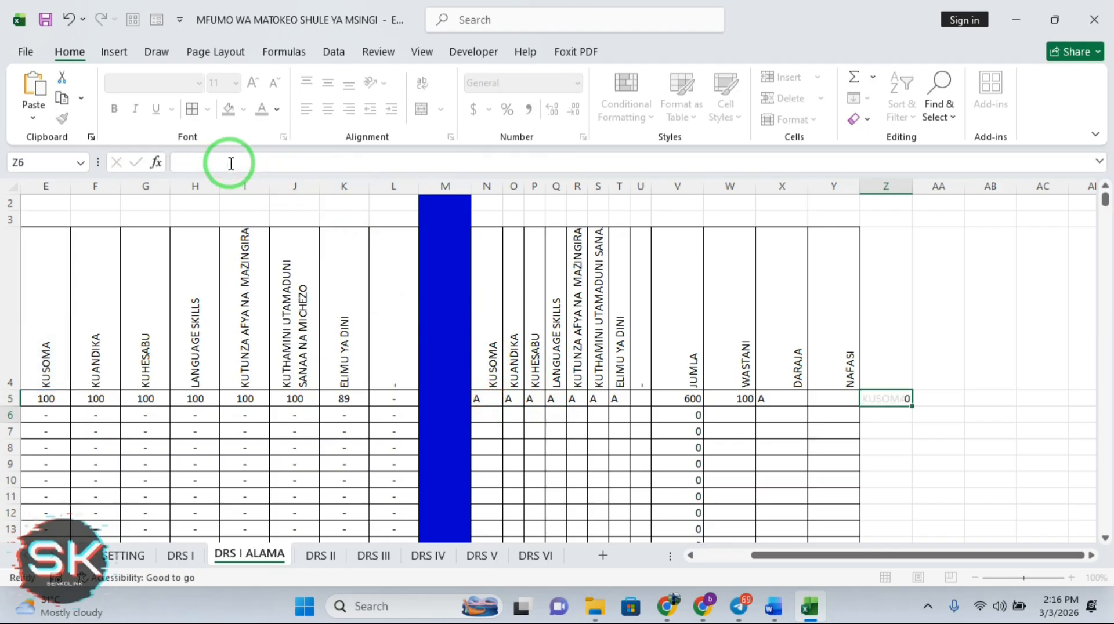
click(886, 398)
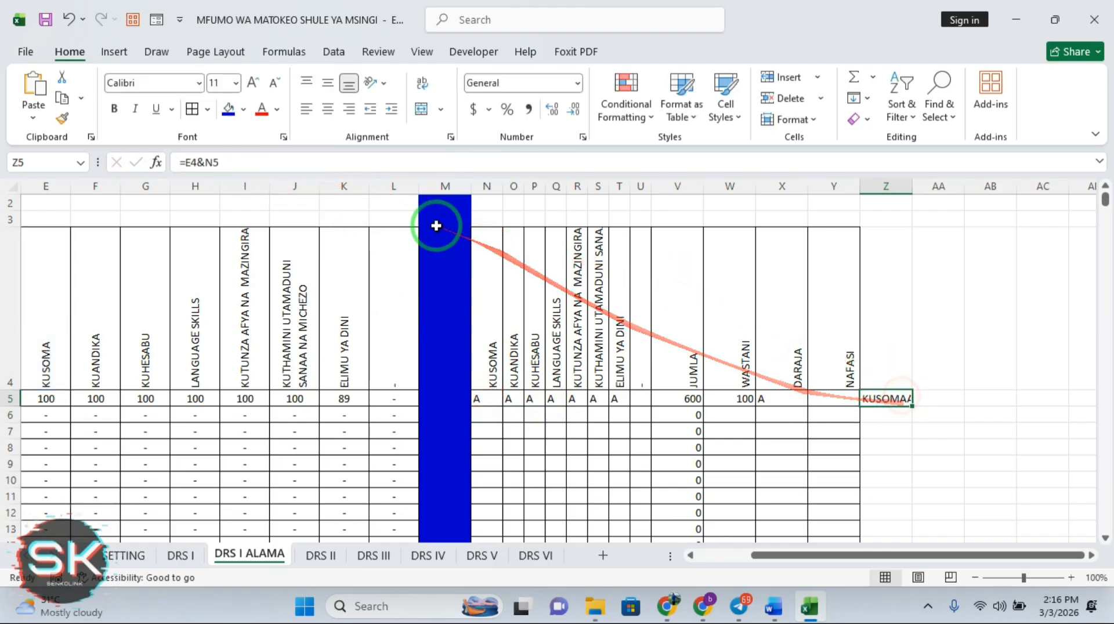
Insert a quote between E4 and N5 in Z5's formula, closing the error messages it triggers
click(204, 163)
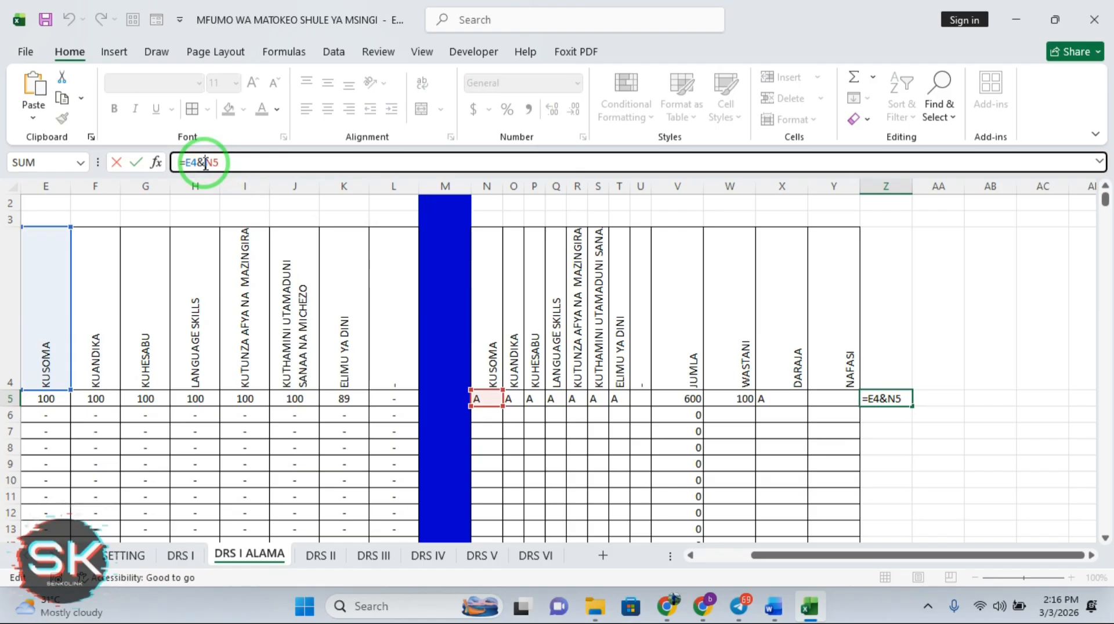
text("N5')
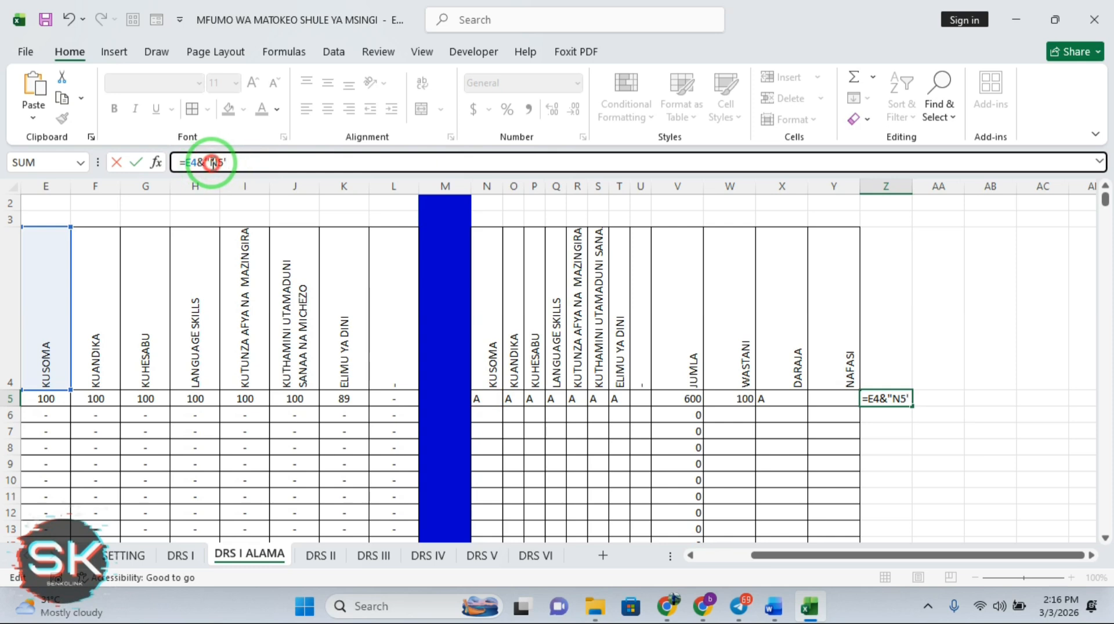
click(210, 162)
key(BackSpace)
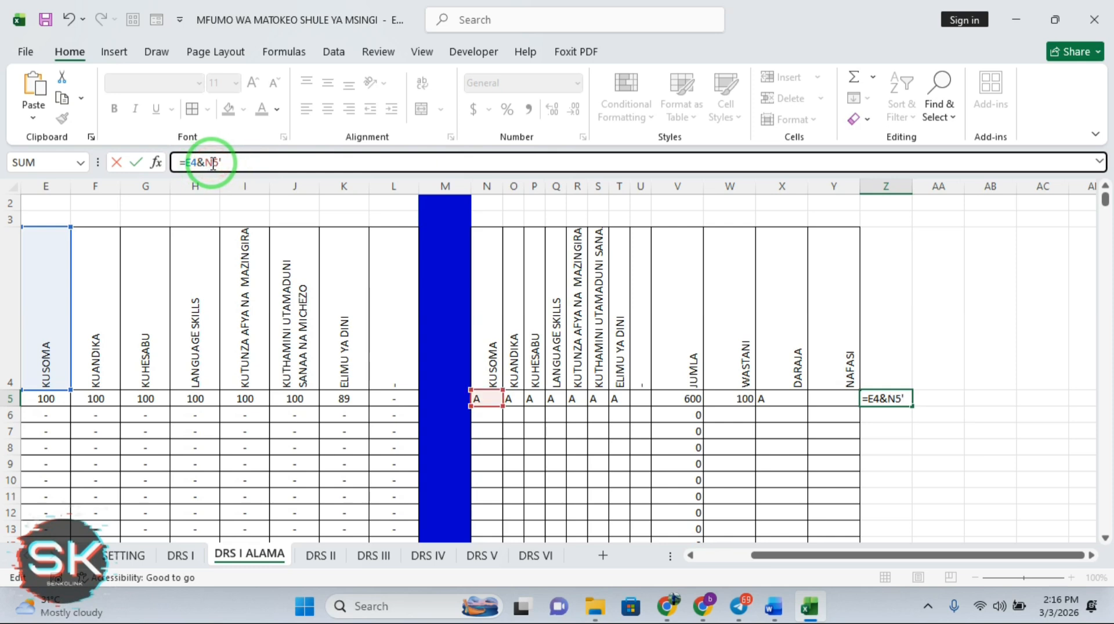
key(Return)
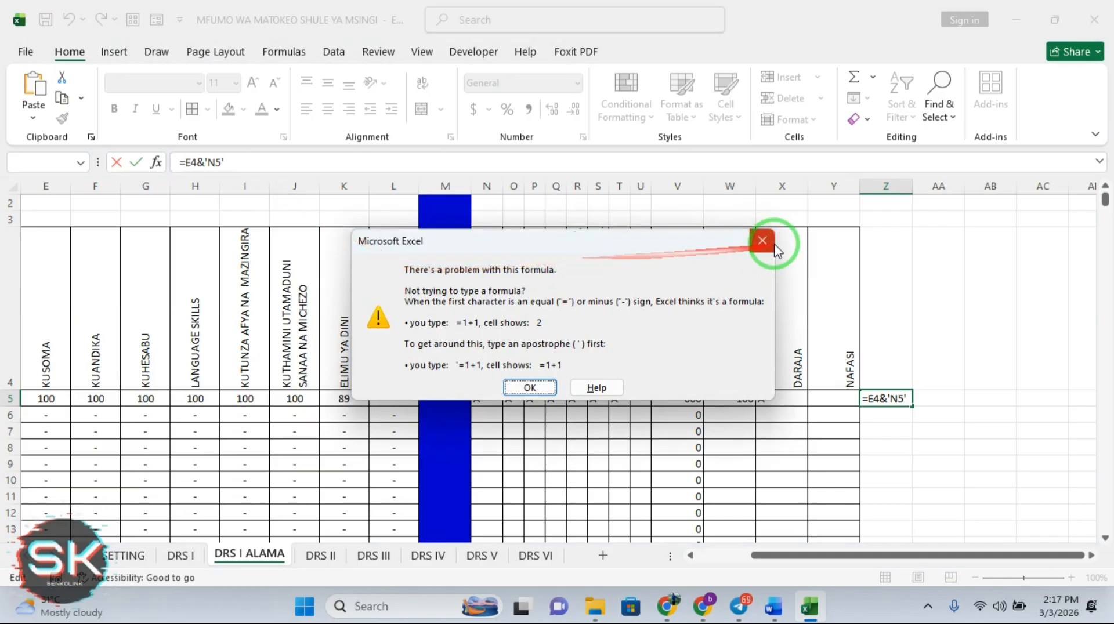
click(770, 243)
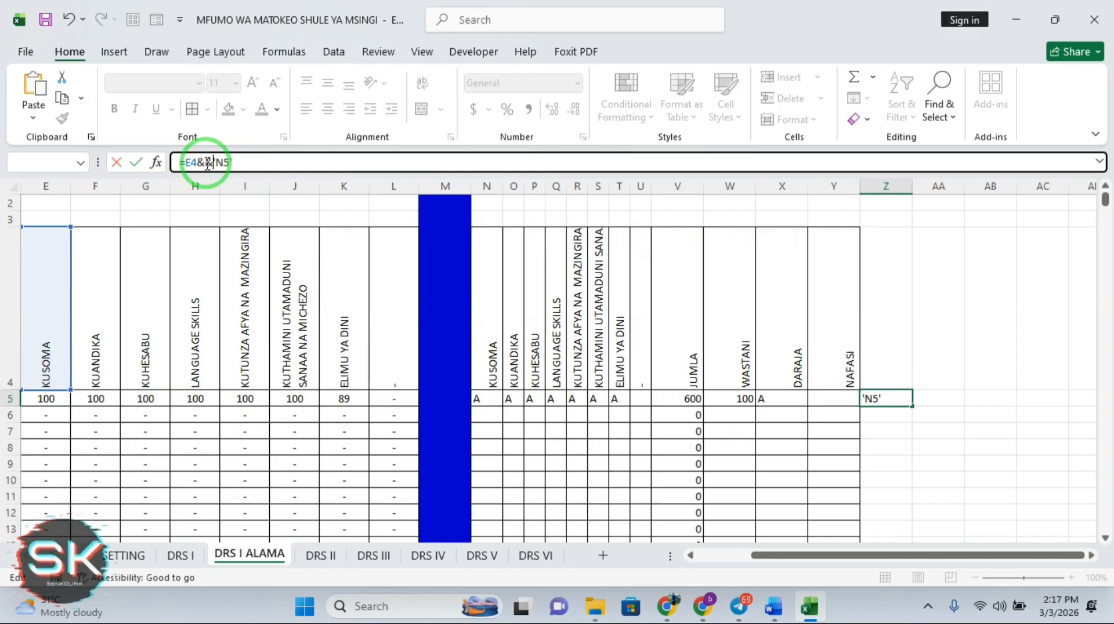
key(Return)
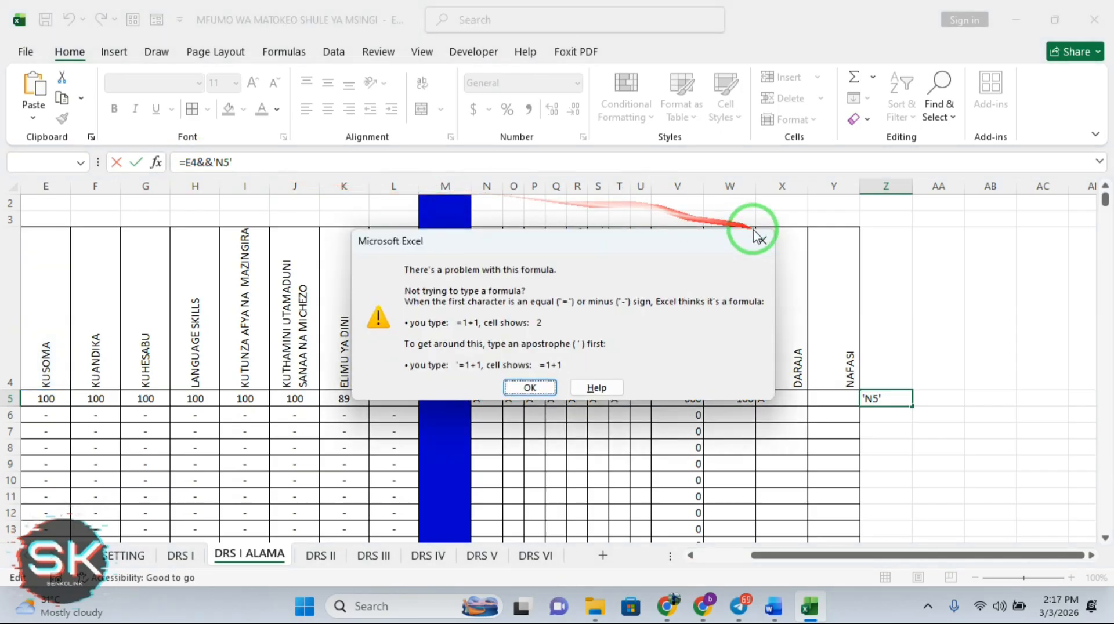
click(765, 242)
Retry the quoted separator, then accept Excel's proposed =E4&N5 correction
click(210, 164)
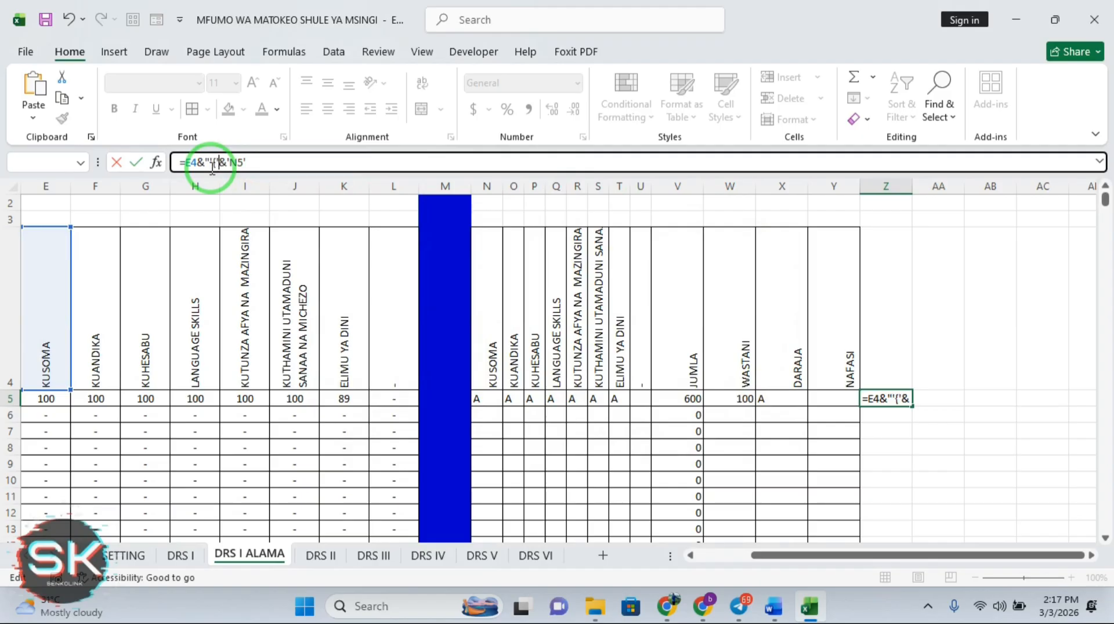
key(Return)
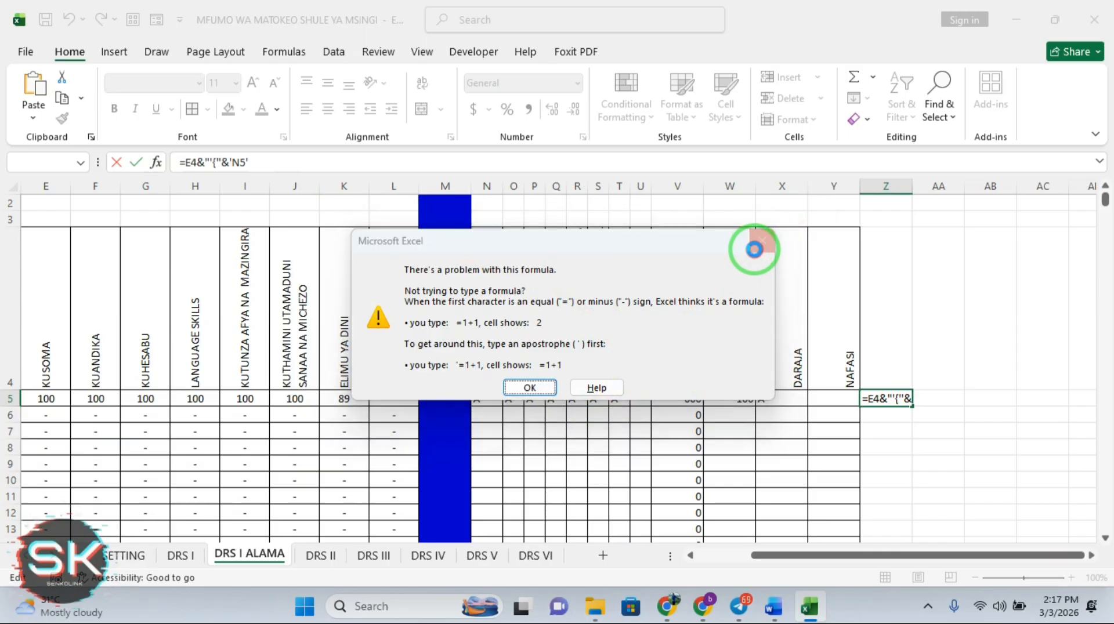
click(762, 241)
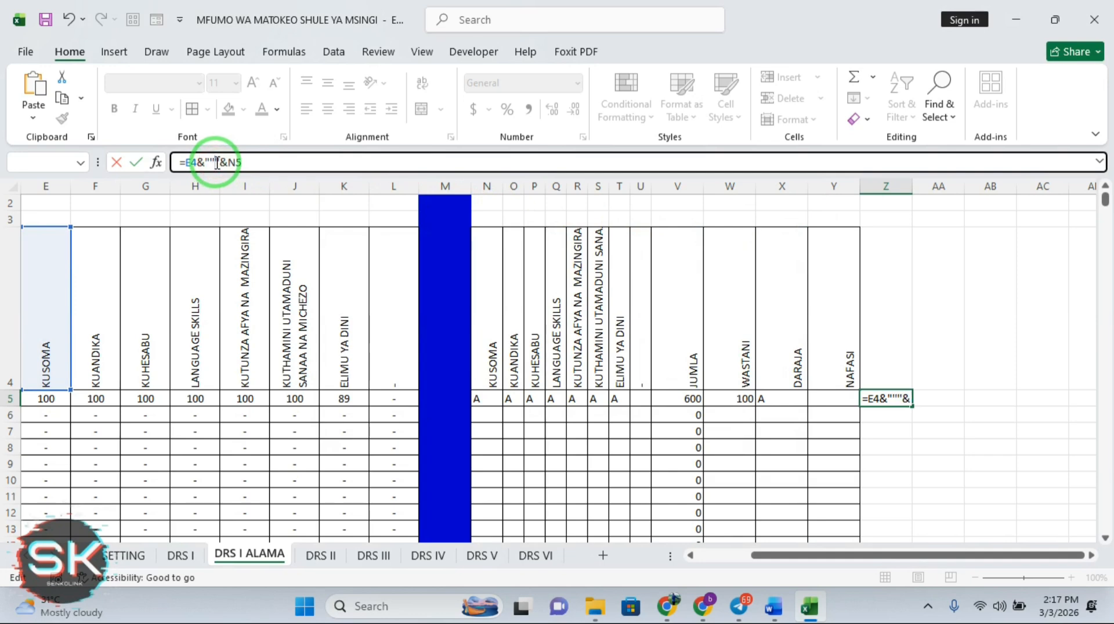
key(Return)
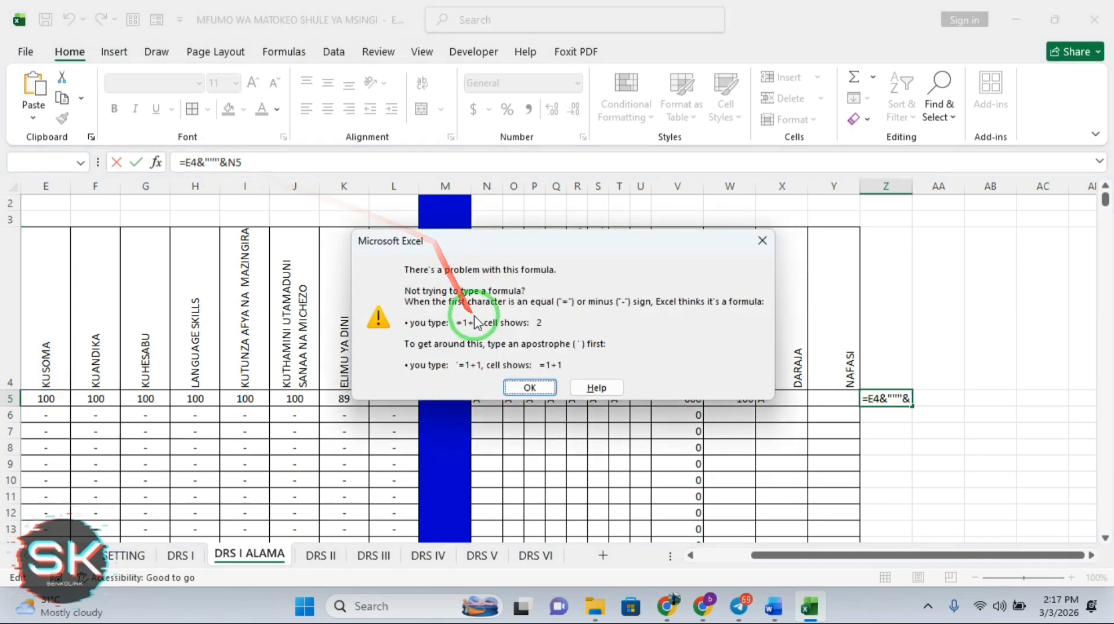
click(529, 388)
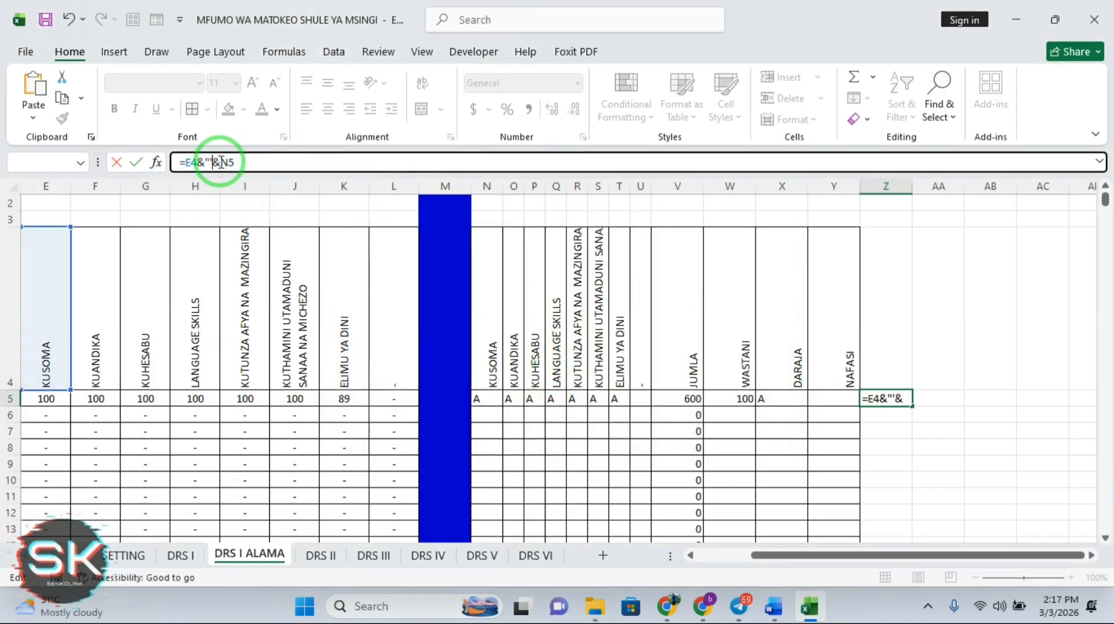
key(Return)
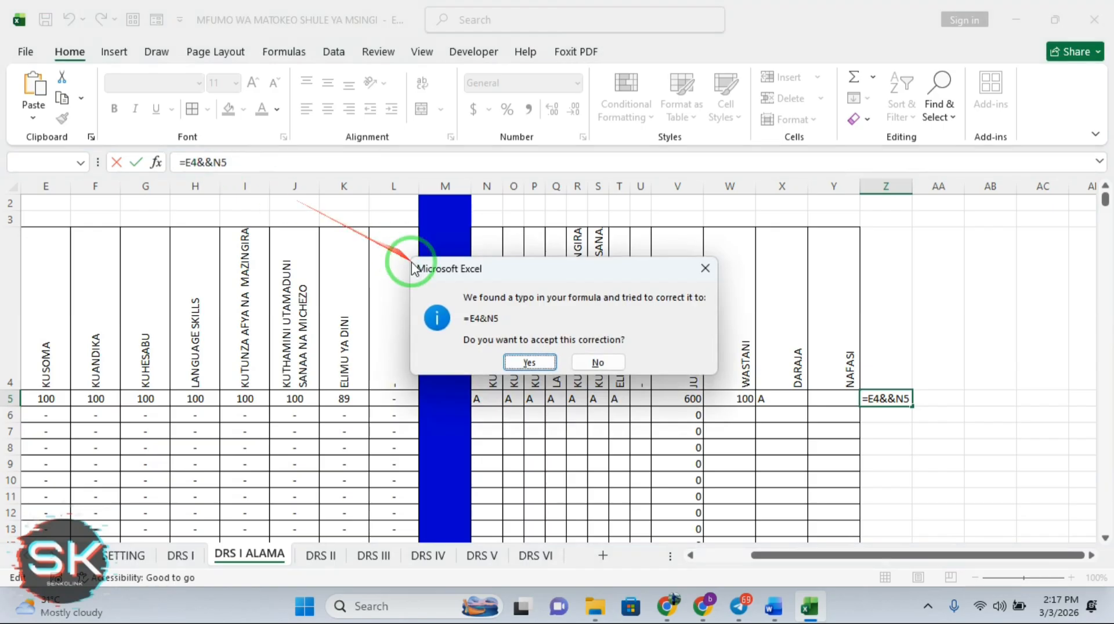
click(533, 362)
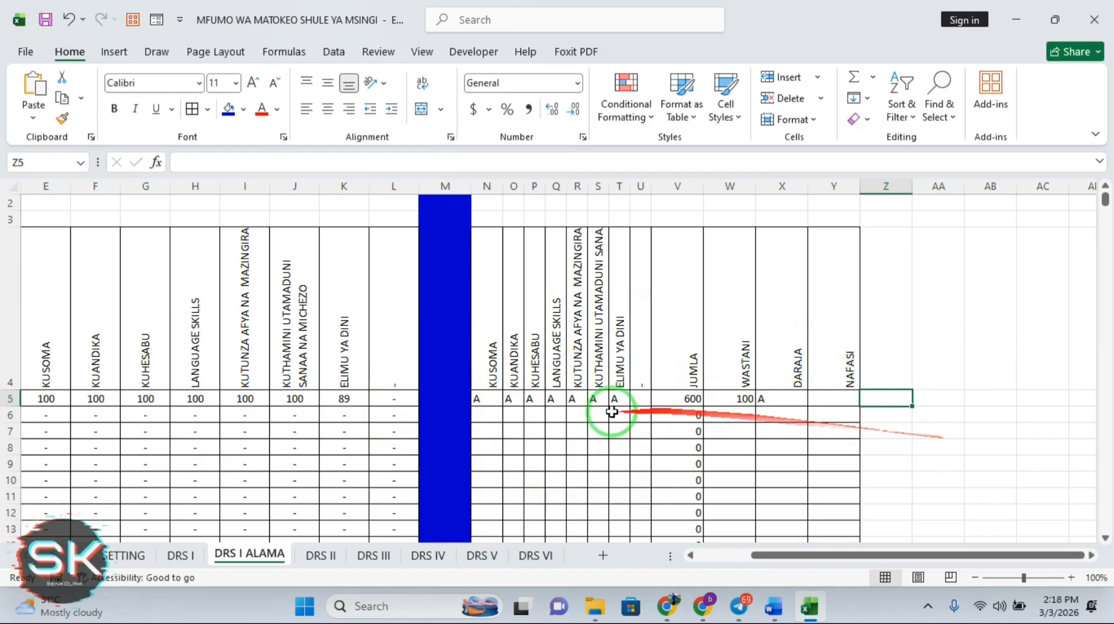
Scroll the DRS I ALAMA sheet back left to column A
drag(786, 562, 719, 566)
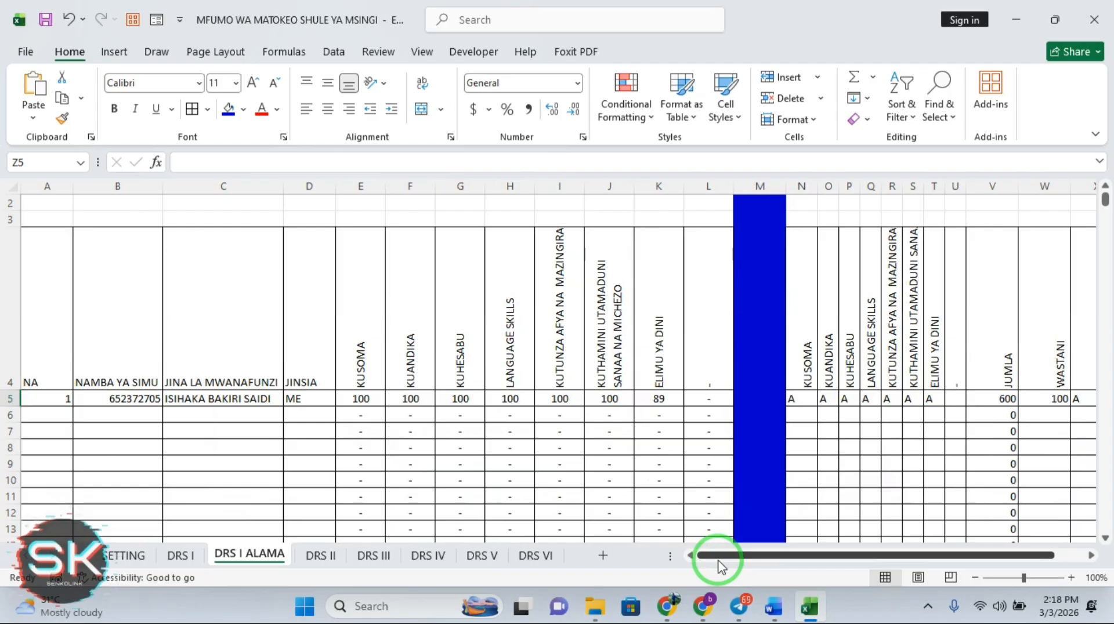
On a new sheet, link D4 to DRS I ALAMA's E5 and fill it down to D11
click(603, 558)
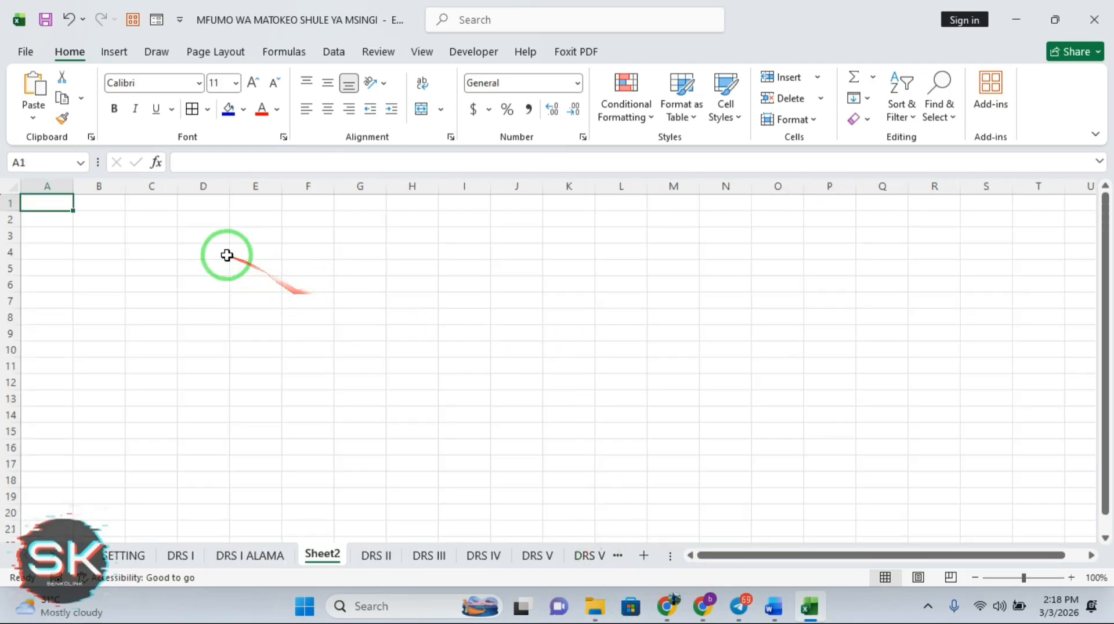
click(209, 248)
text(=)
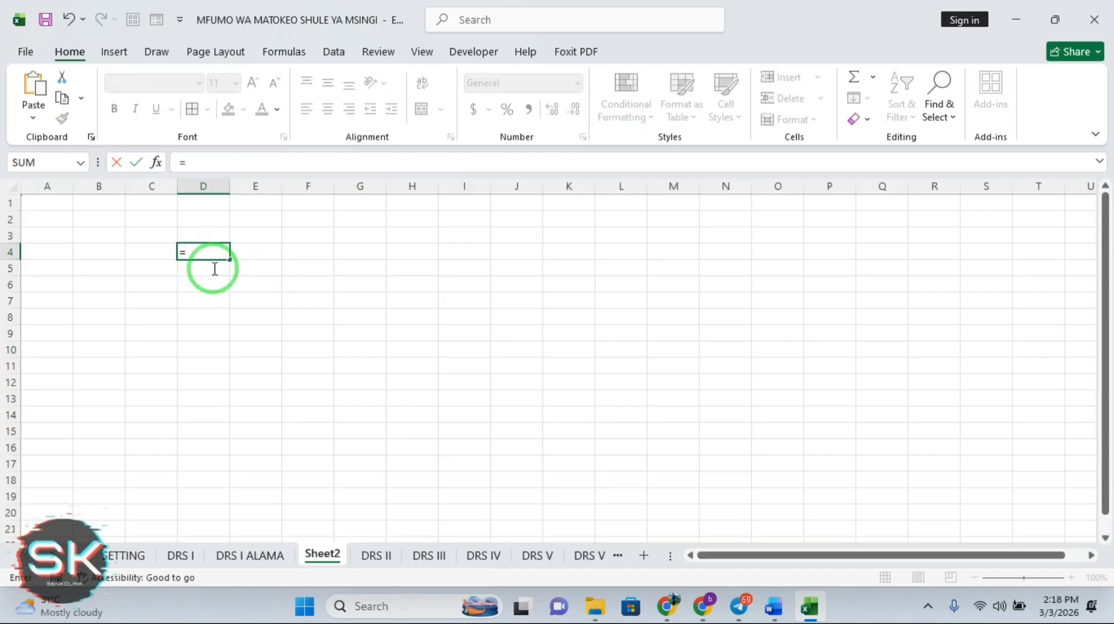
click(251, 556)
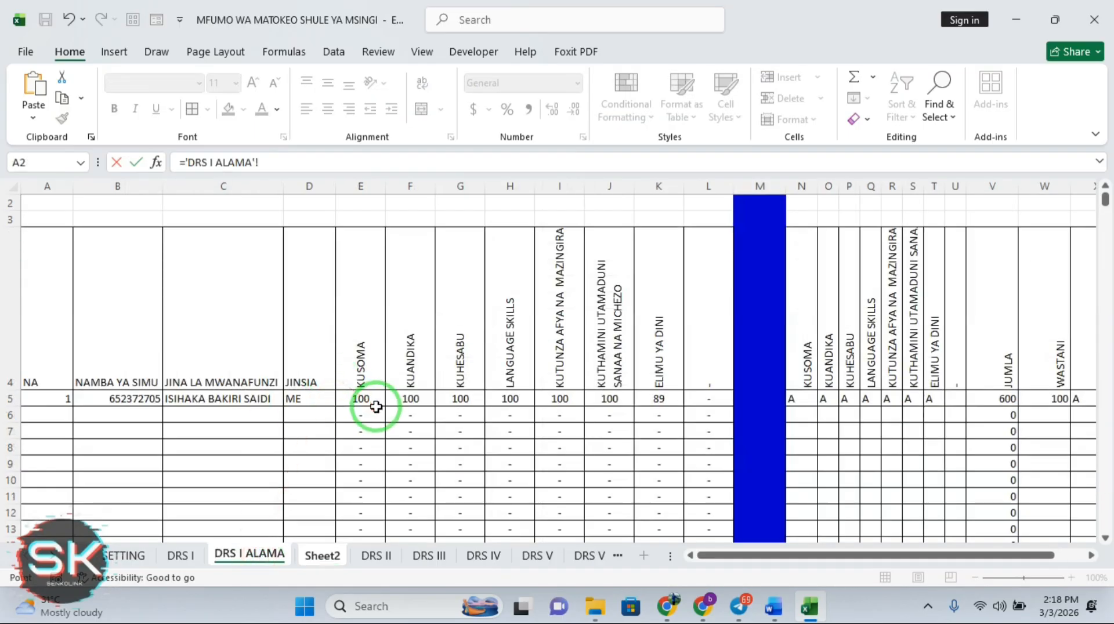
key(Return)
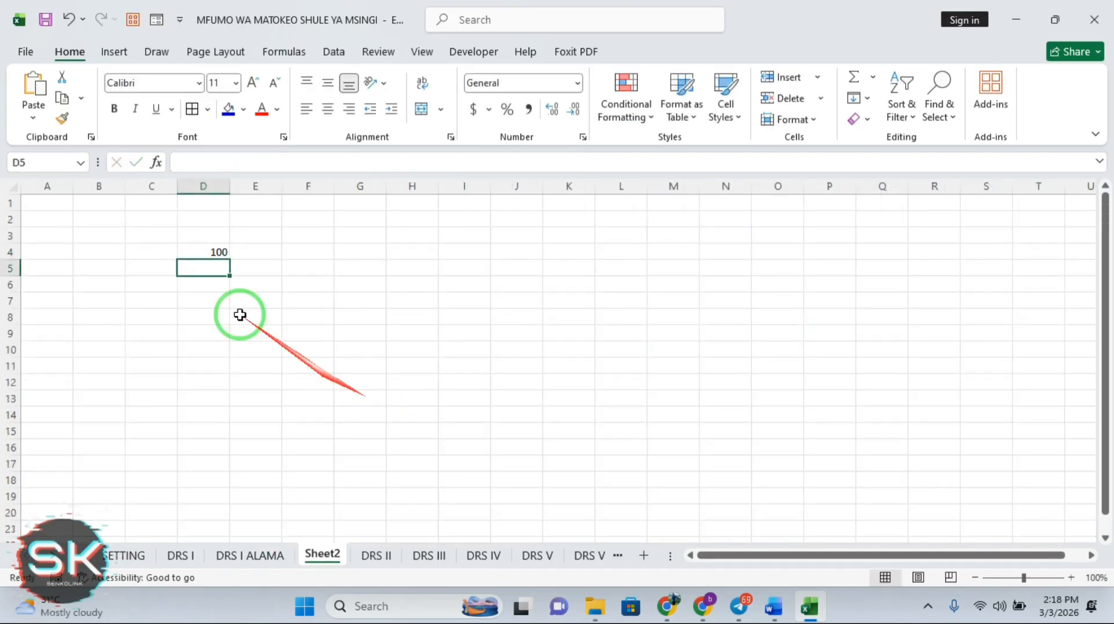
click(204, 251)
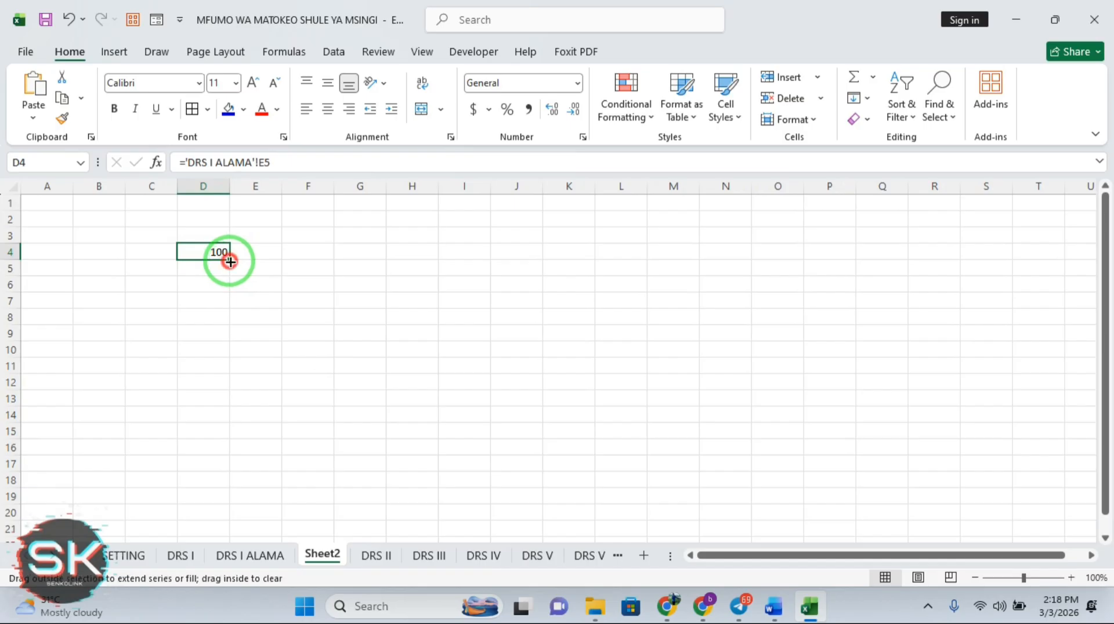
drag(229, 259, 235, 372)
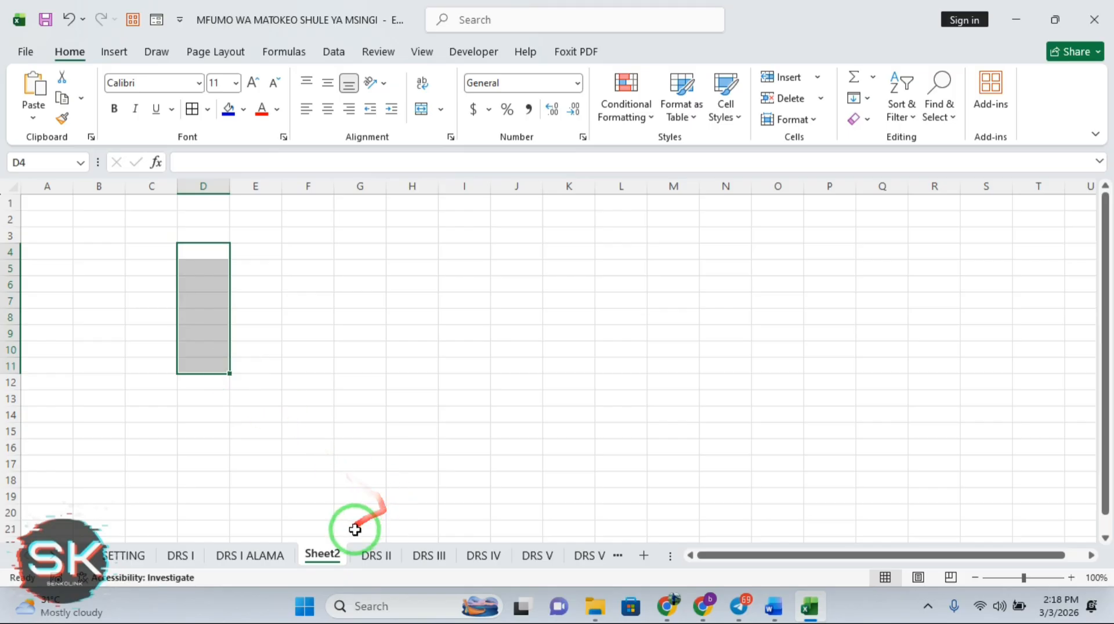
Delete Sheet2 permanently and return to the DRS I ALAMA sheet
right_click(325, 554)
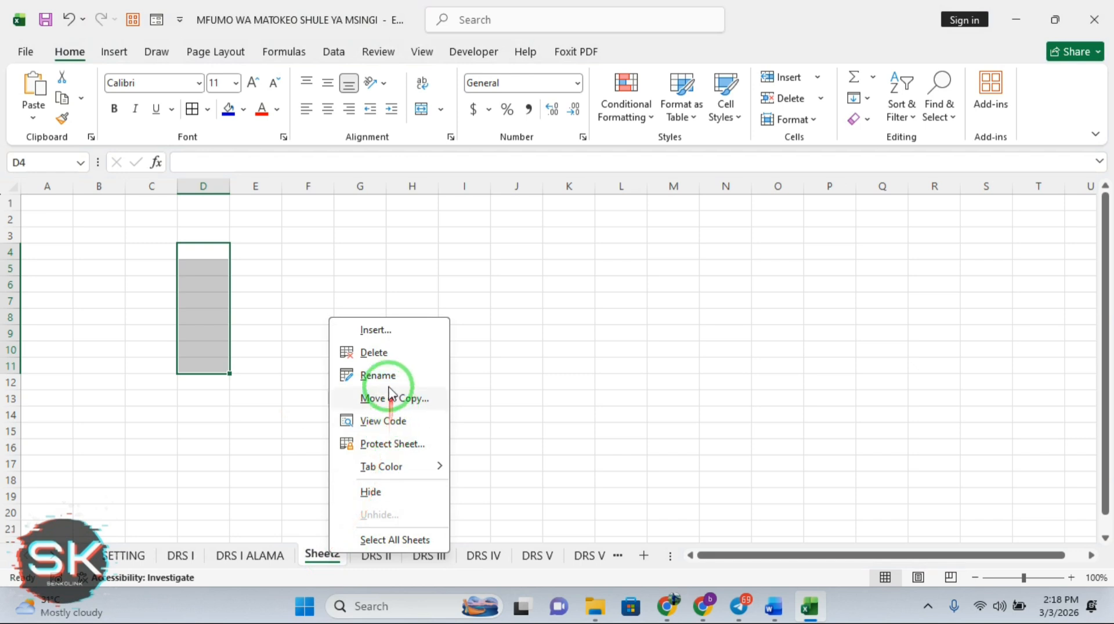
click(378, 354)
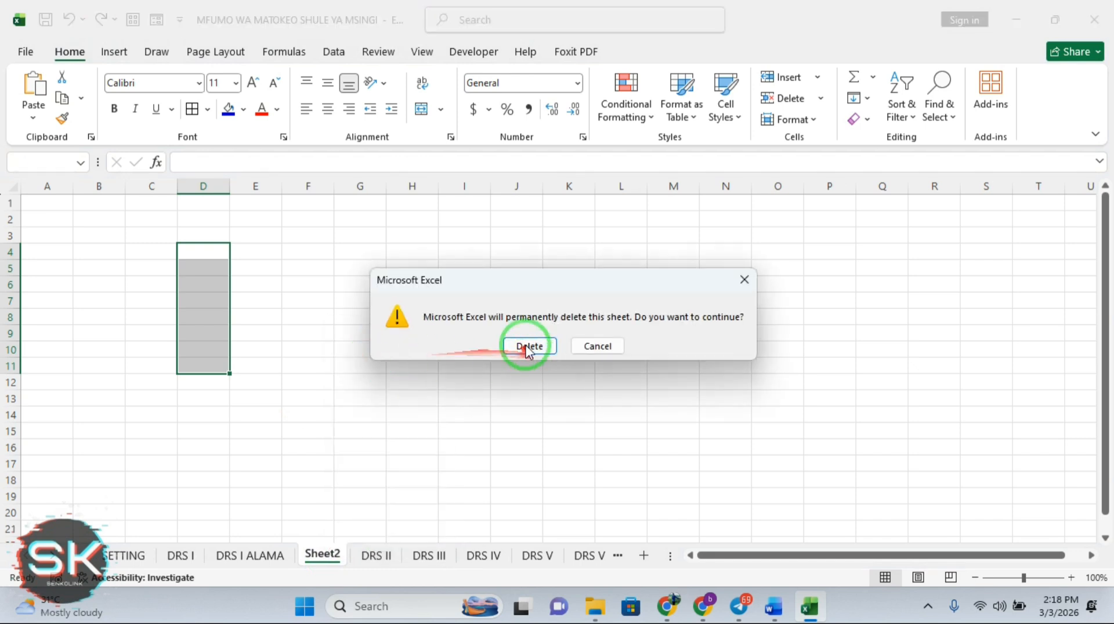
click(524, 344)
click(250, 556)
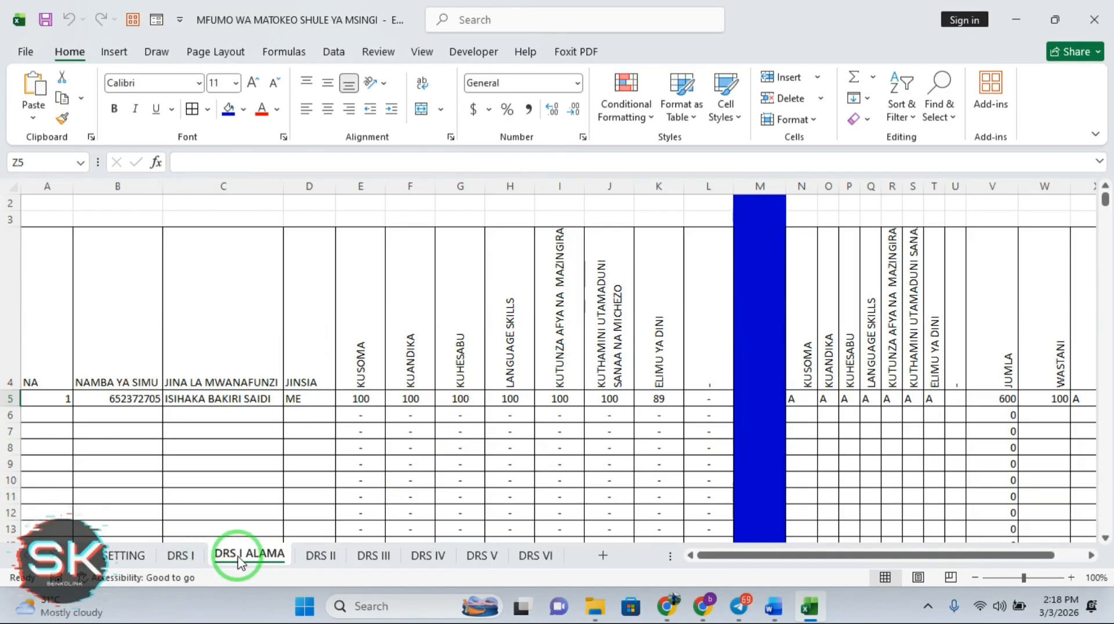
Open OLEVEL_MFUMO_WA_MATOKEO_2026-01 from the Documents folder in File Explorer
click(594, 607)
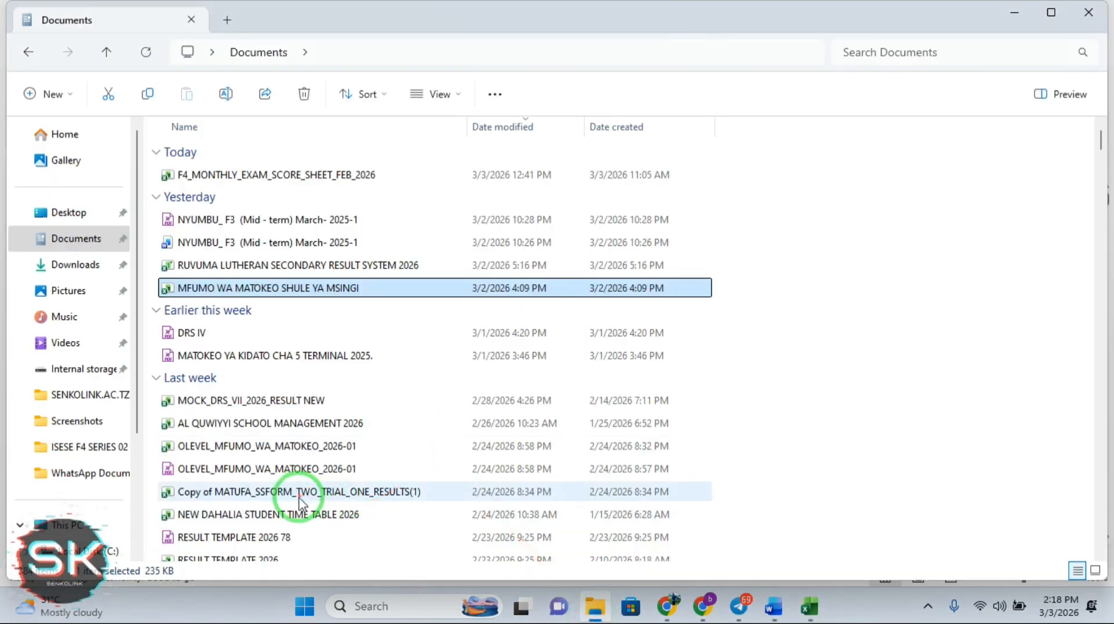
click(263, 448)
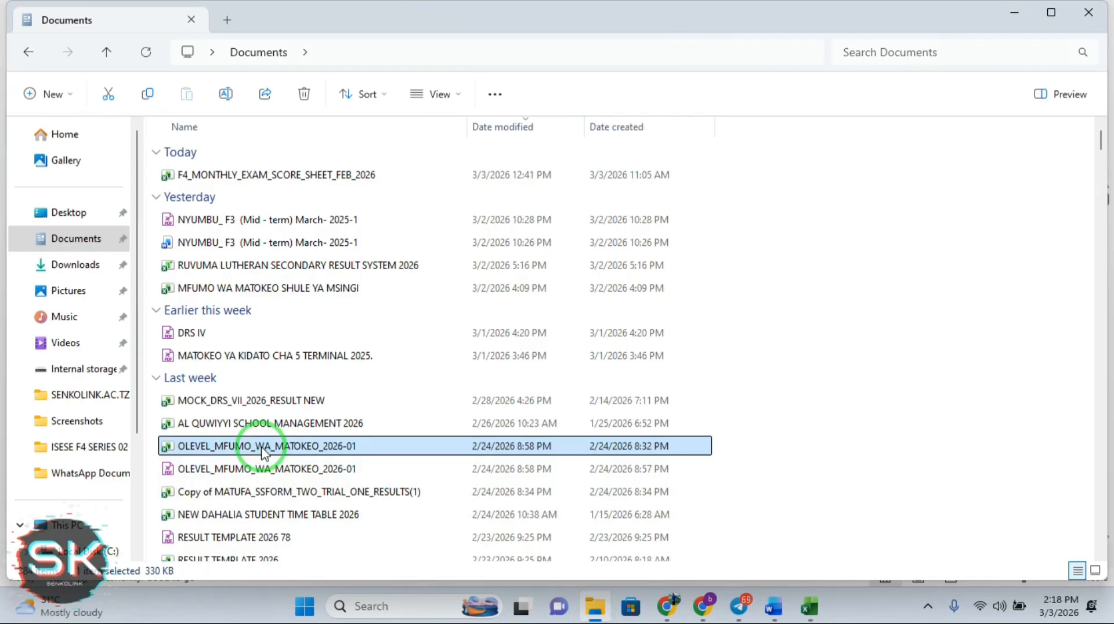
double_click(262, 448)
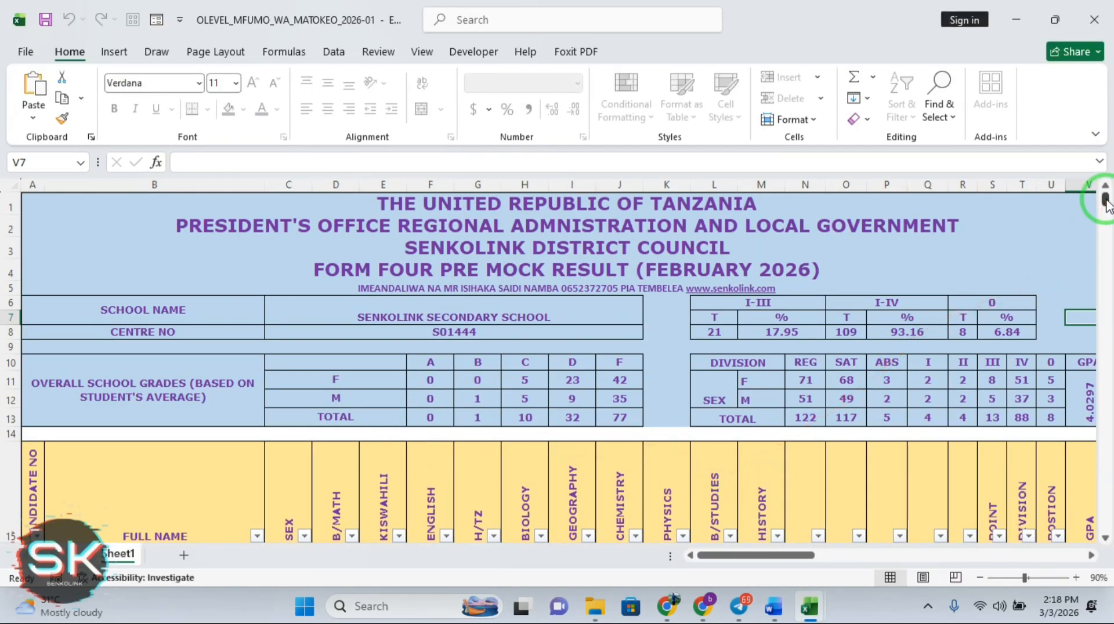
Select the hidden columns from W1 onward and unprotect the results sheet with its password
mouse_move(1105, 200)
mouse_down()
mouse_move(1105, 488)
mouse_move(1102, 186)
mouse_up()
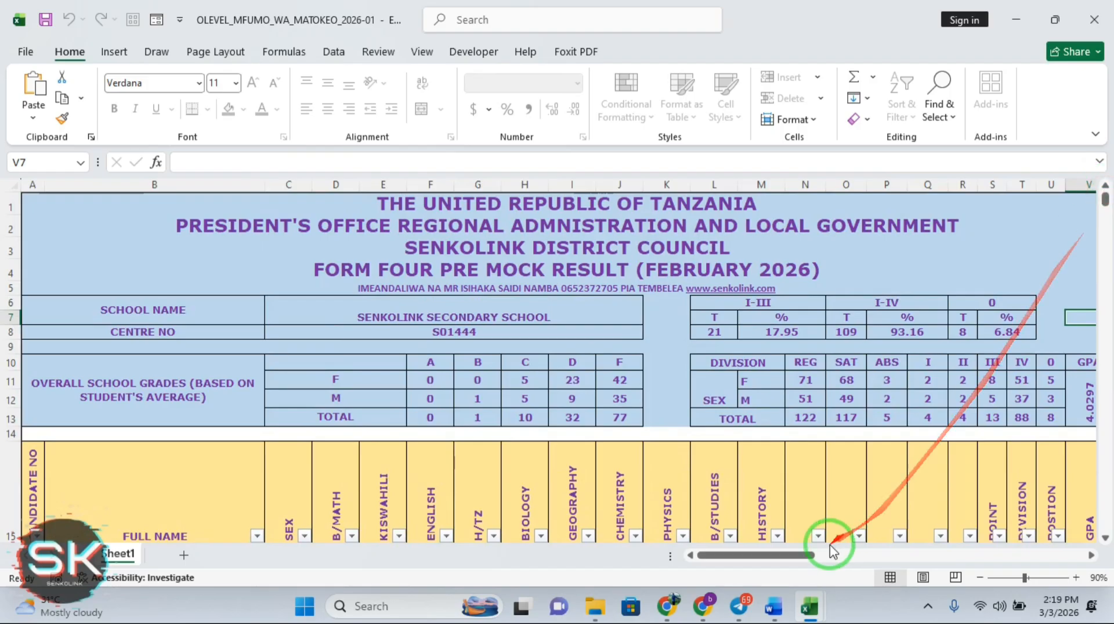
drag(792, 562, 897, 604)
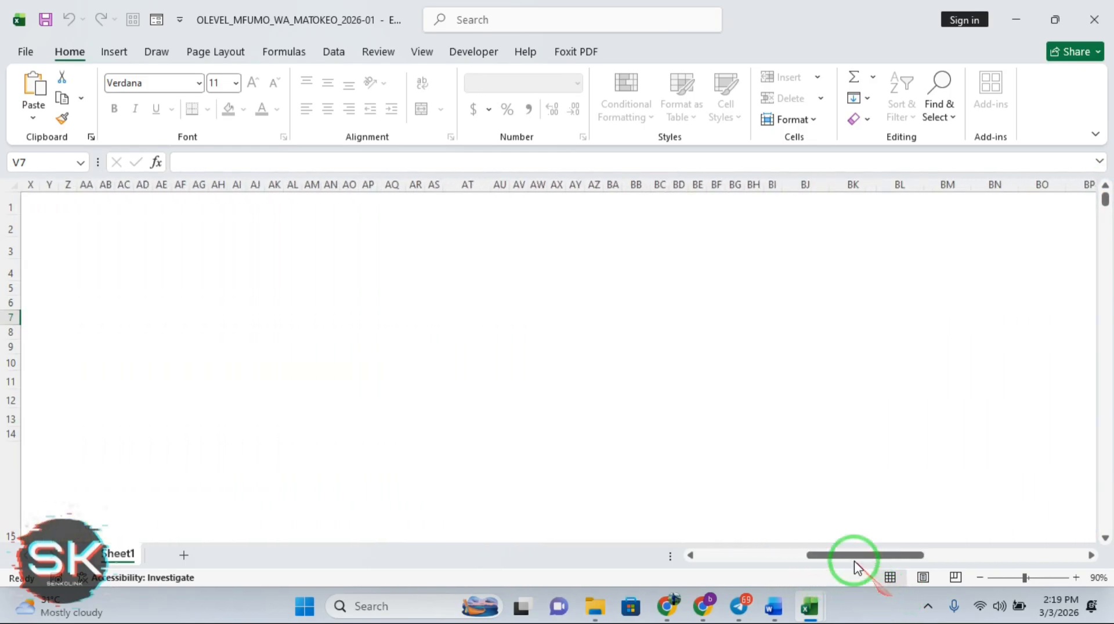
drag(854, 566, 783, 555)
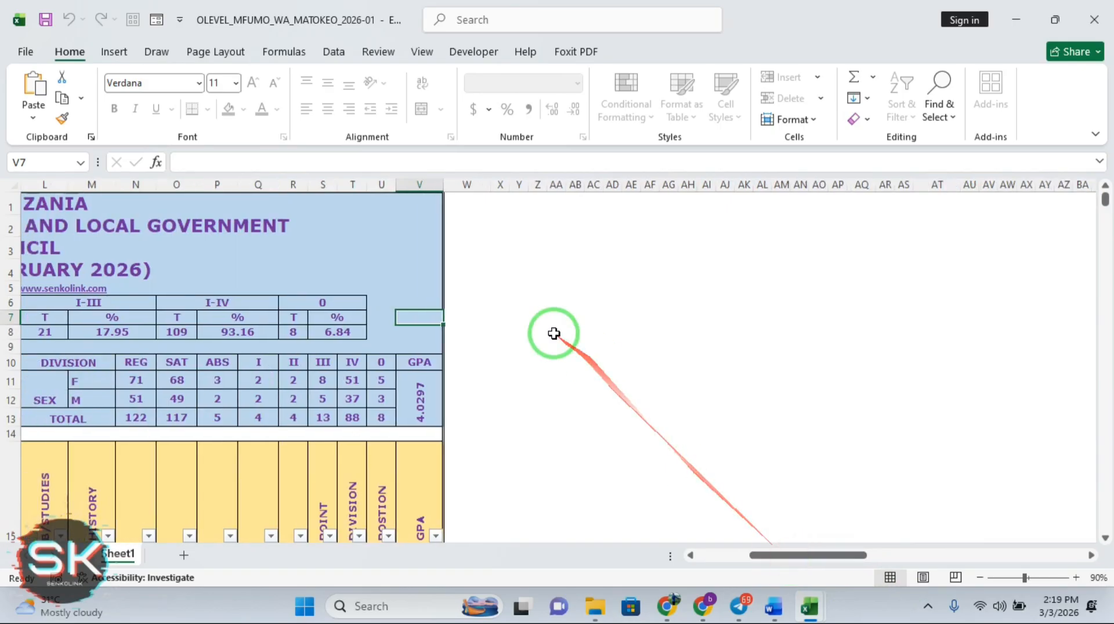
drag(461, 204, 1014, 512)
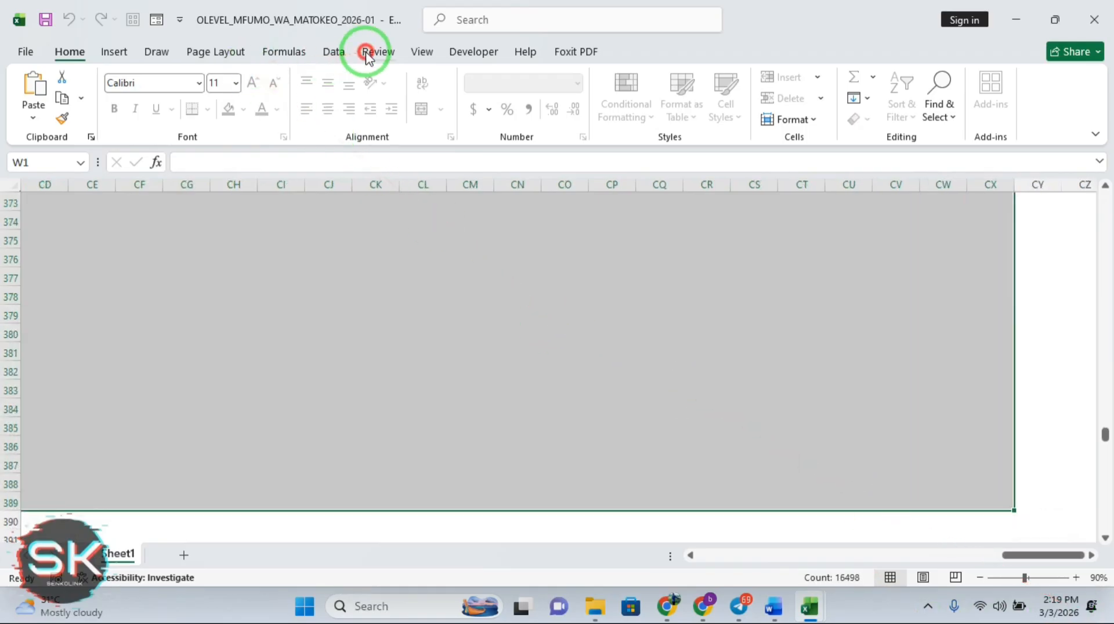
click(423, 53)
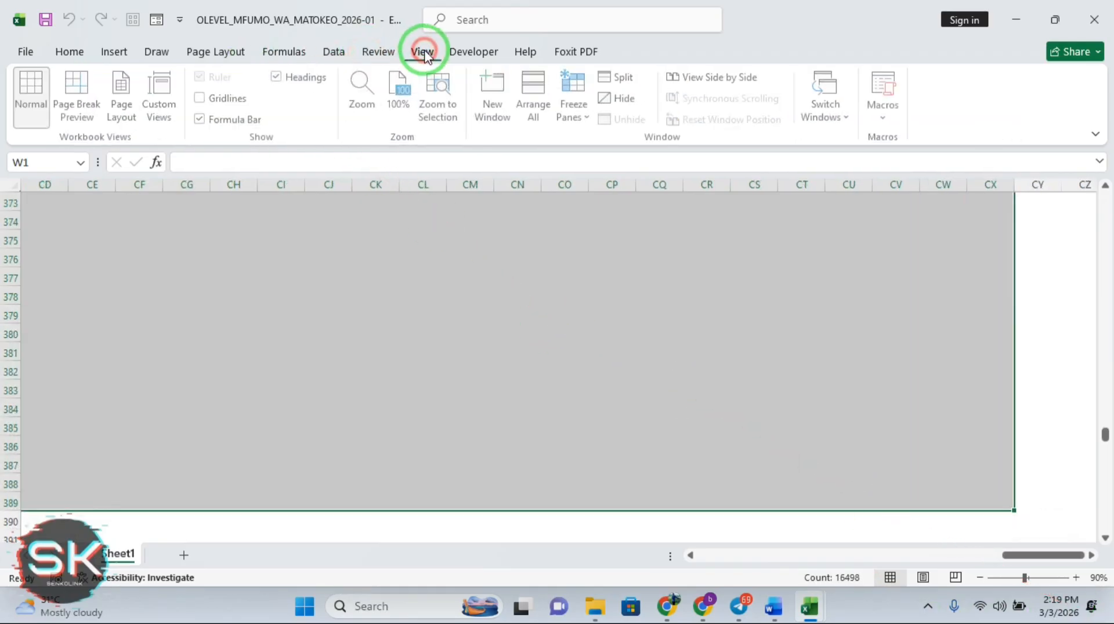
click(382, 53)
click(620, 110)
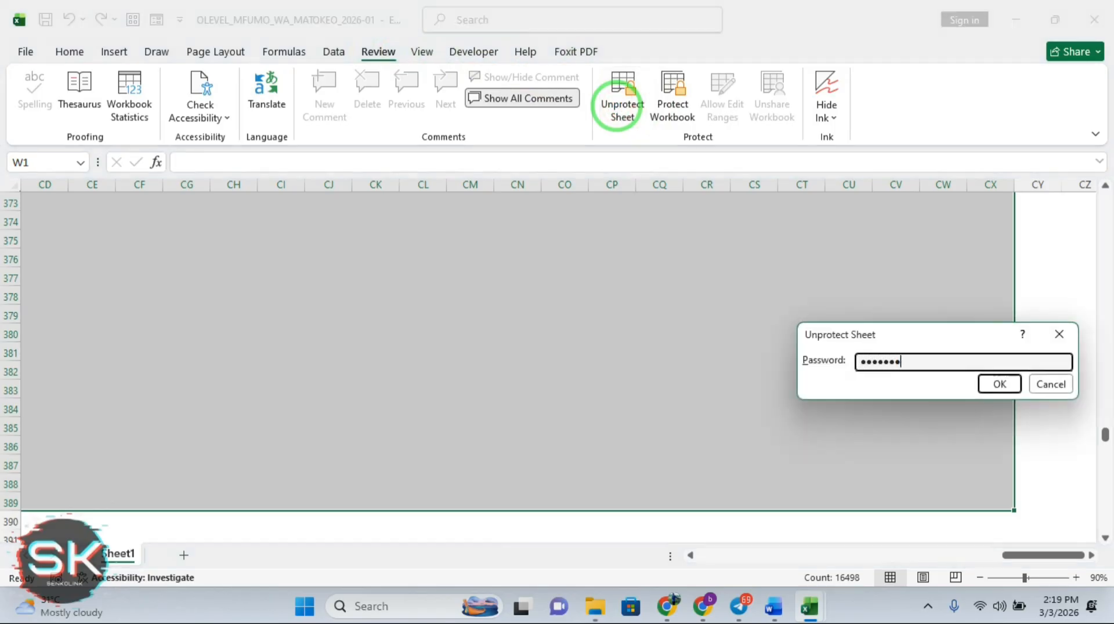
key(Return)
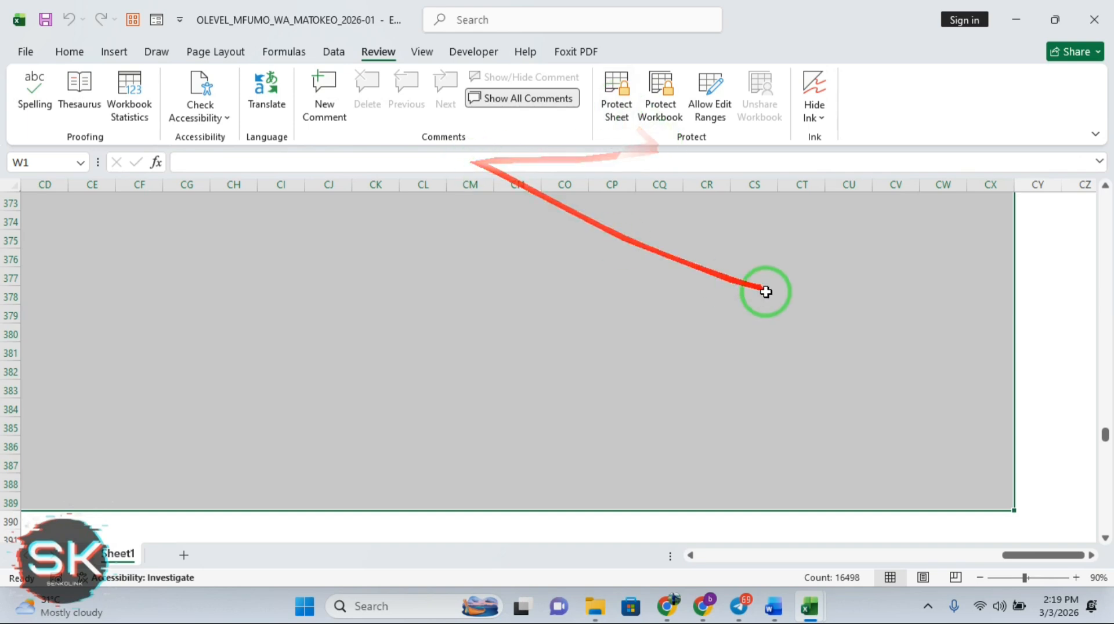
Fill the selected columns dark blue and browse the revealed grade counts, pass percentages and GPAs
drag(1031, 563, 709, 554)
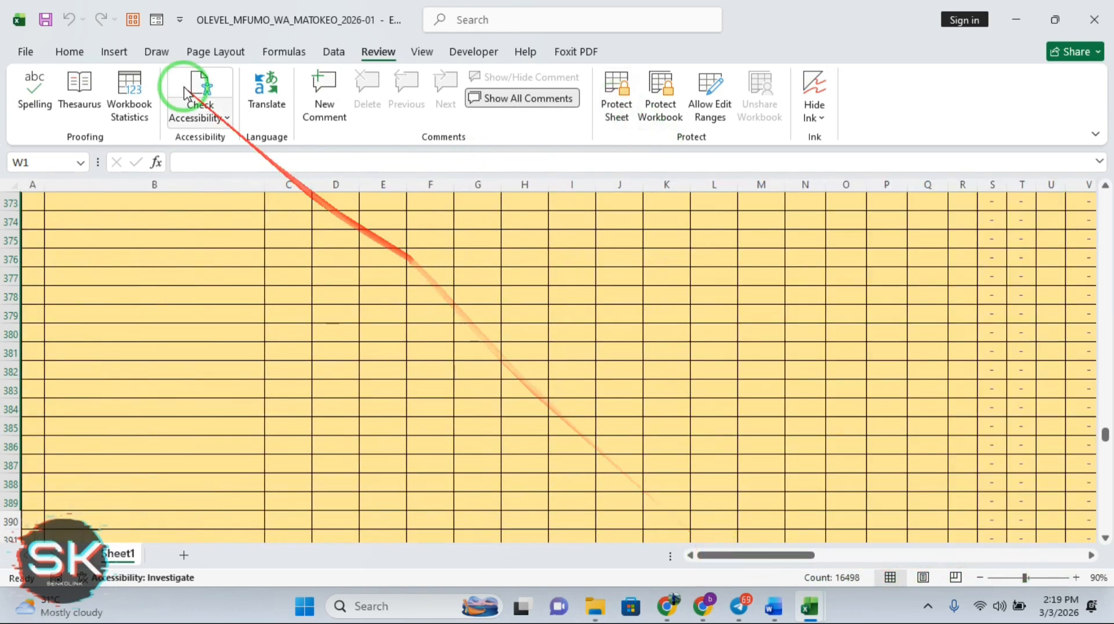
click(72, 54)
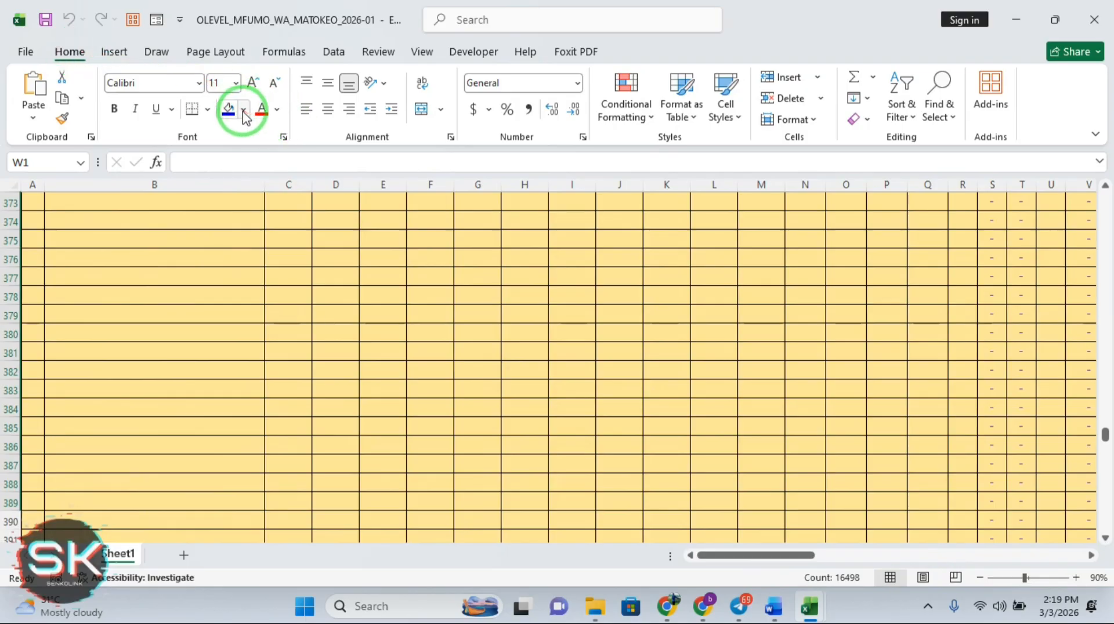
click(230, 116)
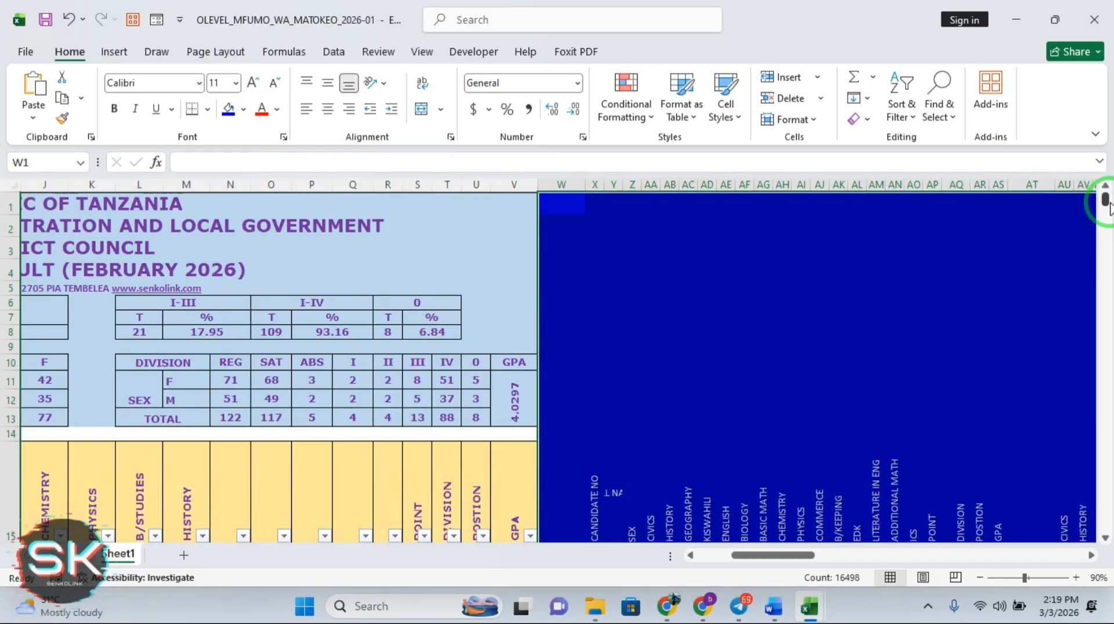
mouse_move(1107, 203)
mouse_down()
mouse_move(1109, 224)
mouse_move(1101, 204)
mouse_up()
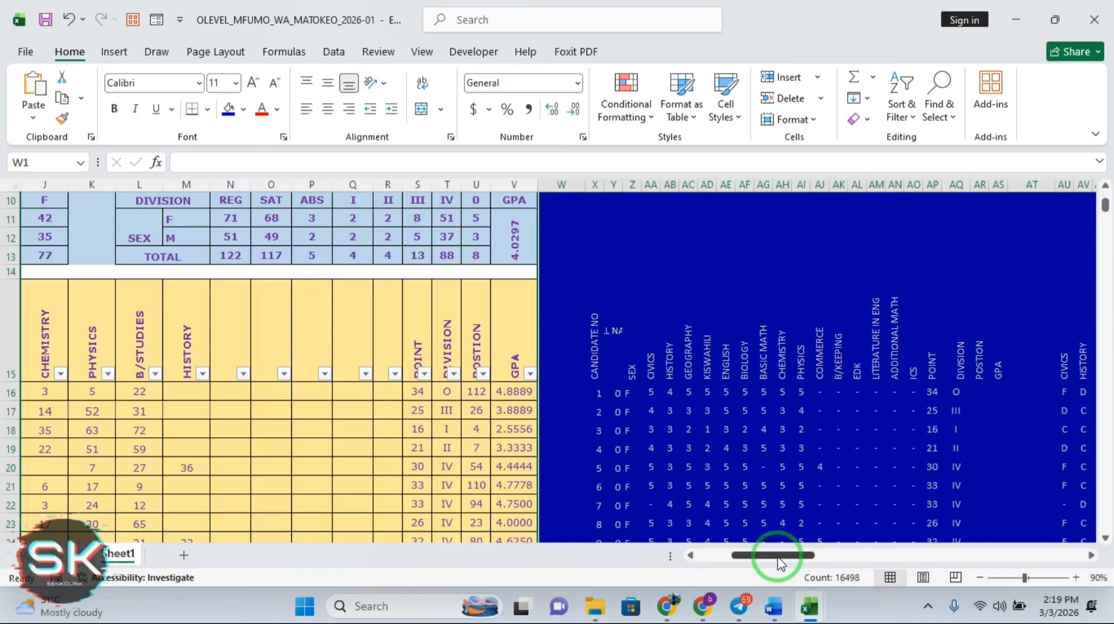
drag(778, 561, 903, 566)
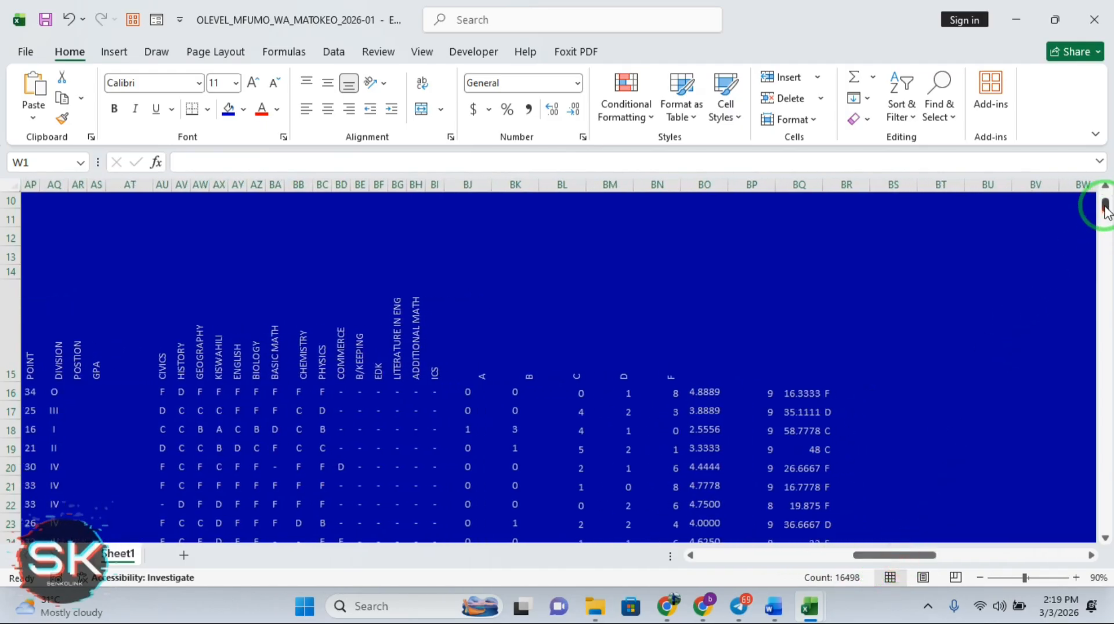
drag(1104, 206, 1104, 433)
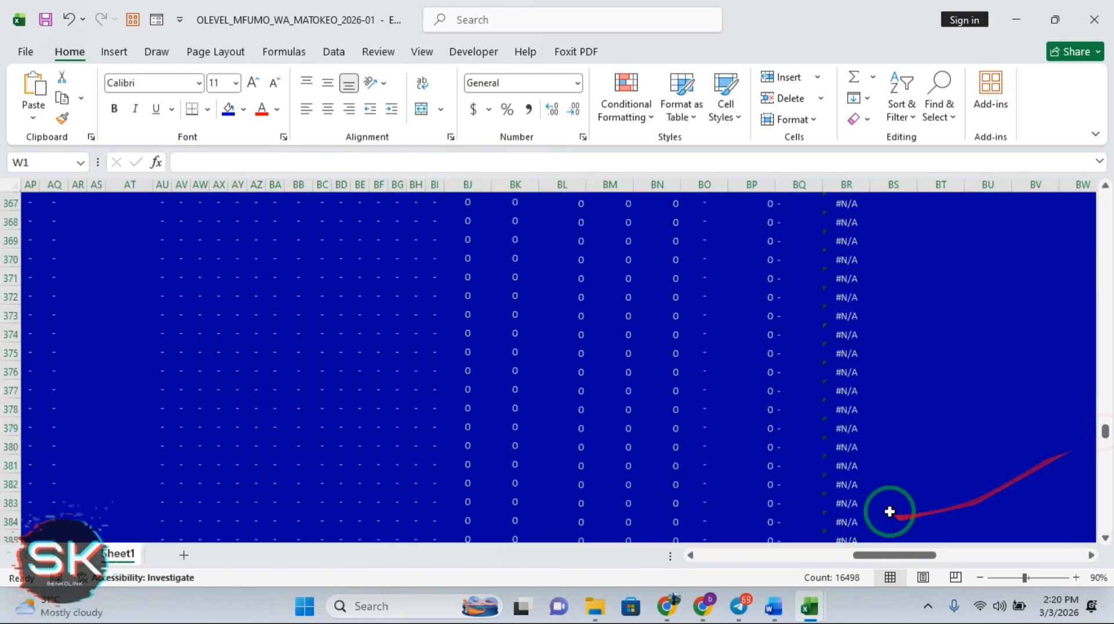
drag(879, 555, 716, 557)
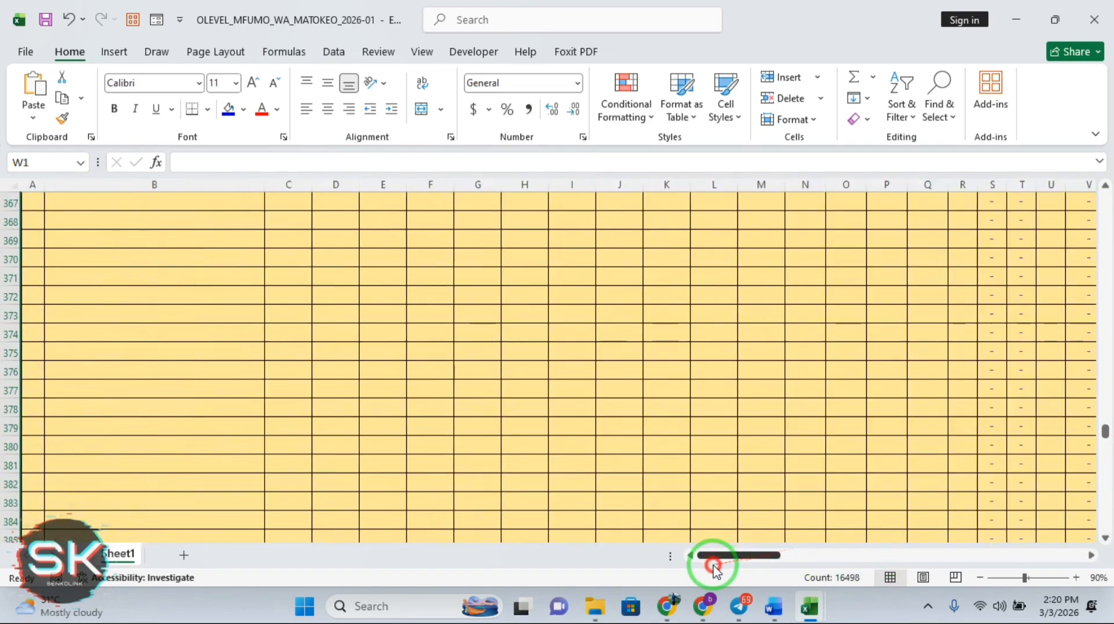
drag(1104, 431, 1105, 511)
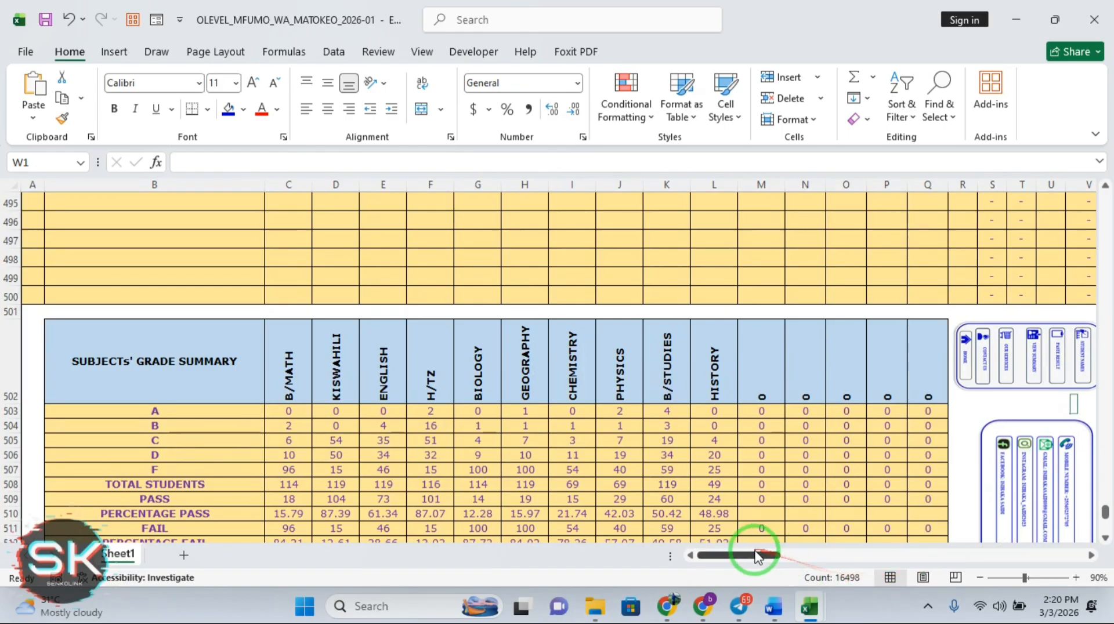
drag(756, 555, 779, 555)
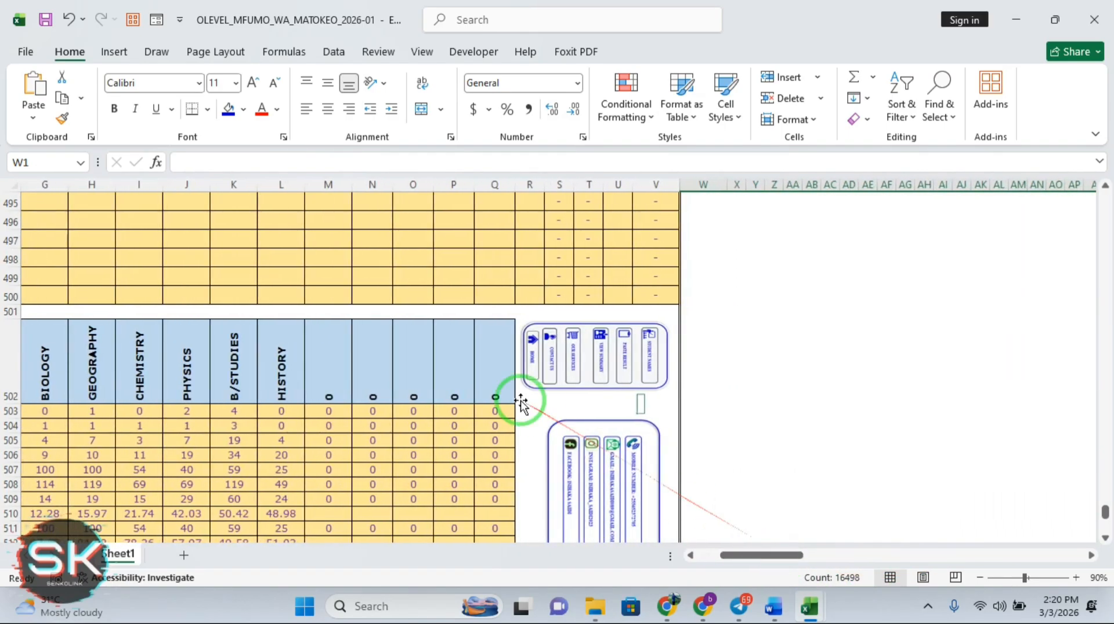
Move the links picture aside and fill R502:V515 dark blue, revealing totals A 9 through F 550
click(520, 401)
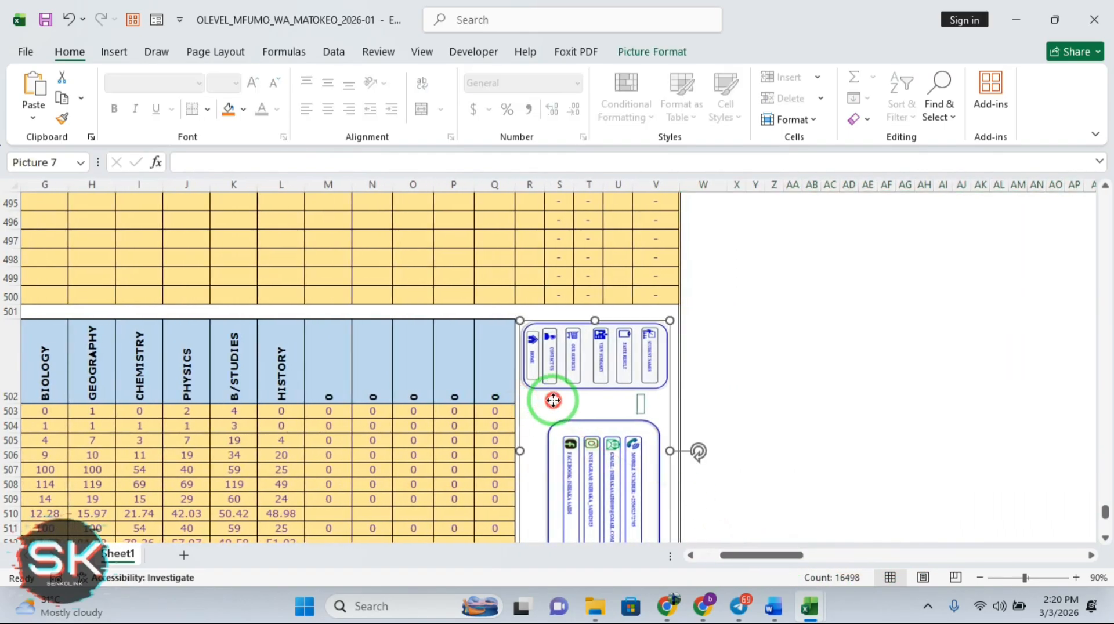
drag(553, 401, 905, 359)
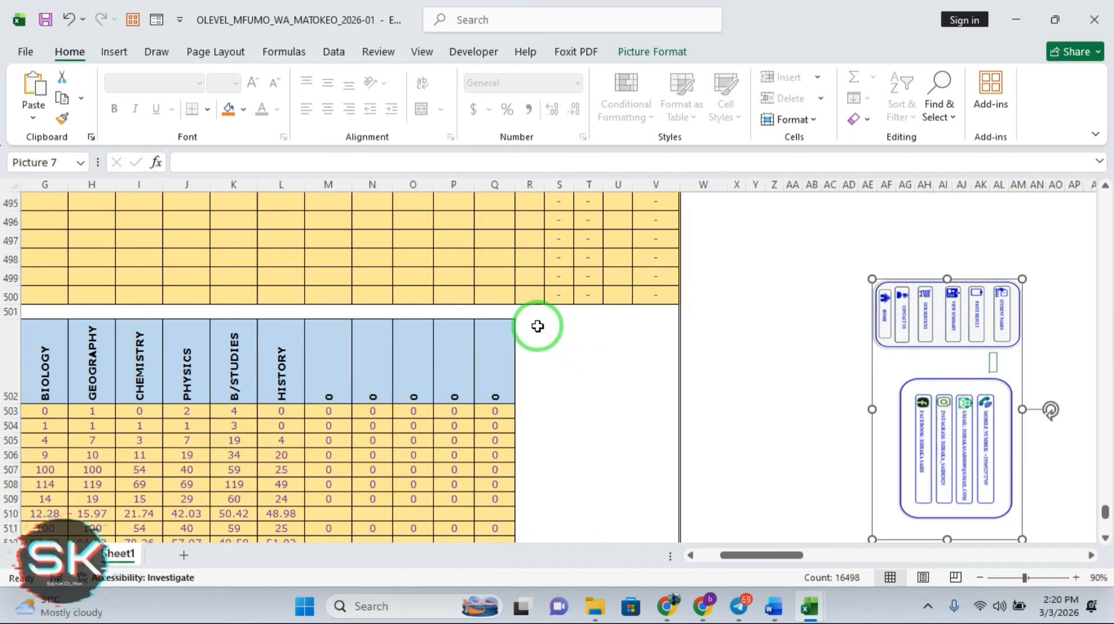
drag(538, 326, 680, 533)
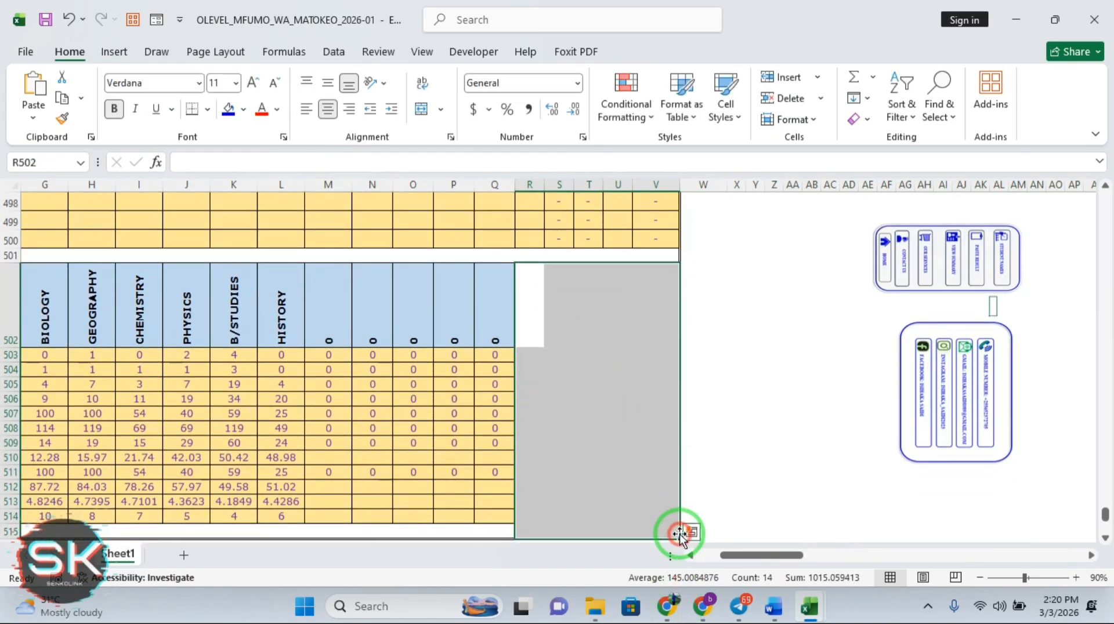
click(228, 110)
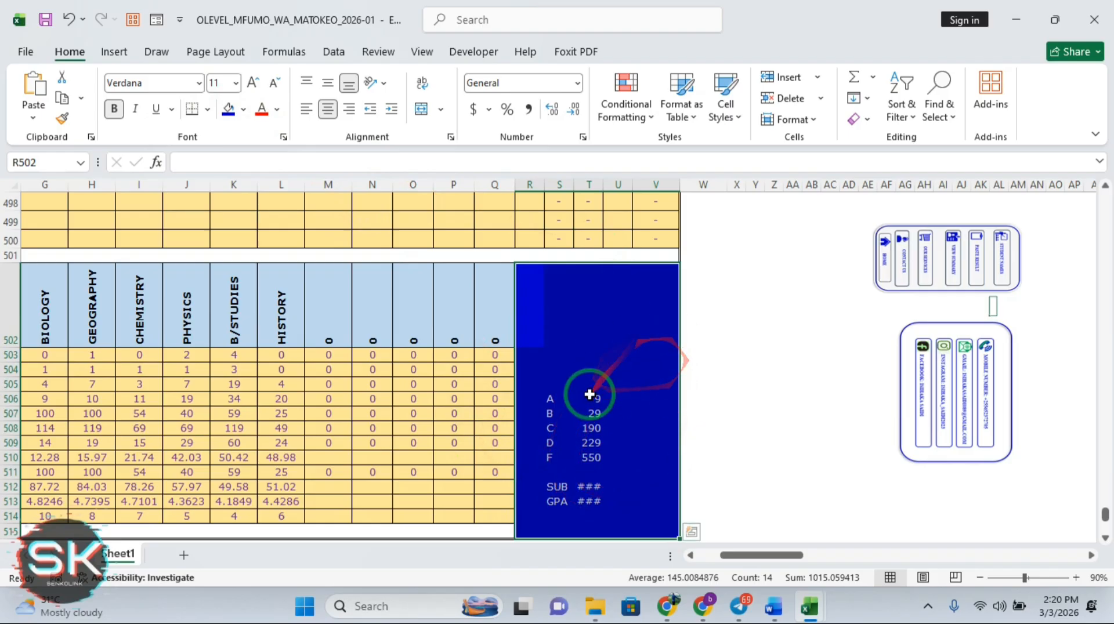
click(732, 256)
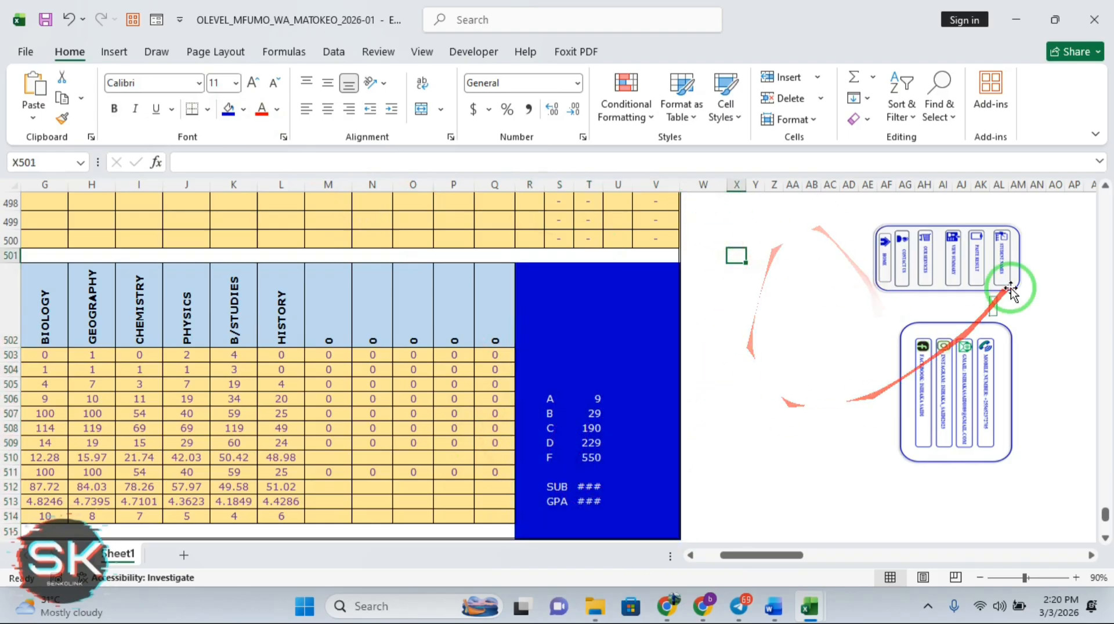
drag(1105, 516, 1107, 200)
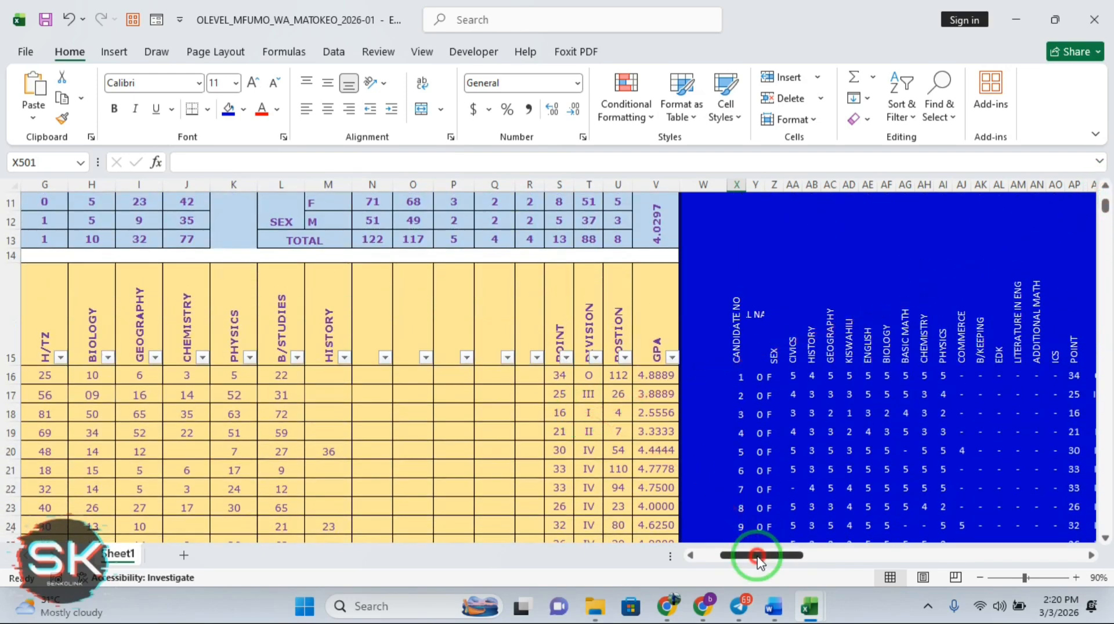
Clear candidate 1's ENGLISH, H/TZ, GEOGRAPHY and PHYSICS marks in F16, G16, I16 and K16
drag(760, 555, 703, 556)
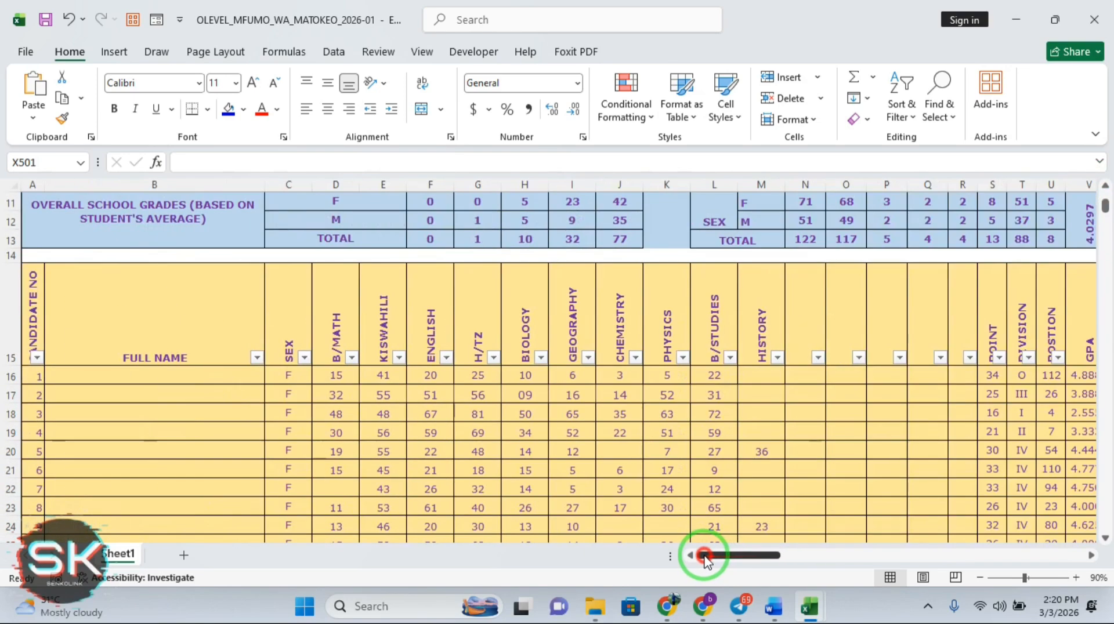
click(432, 378)
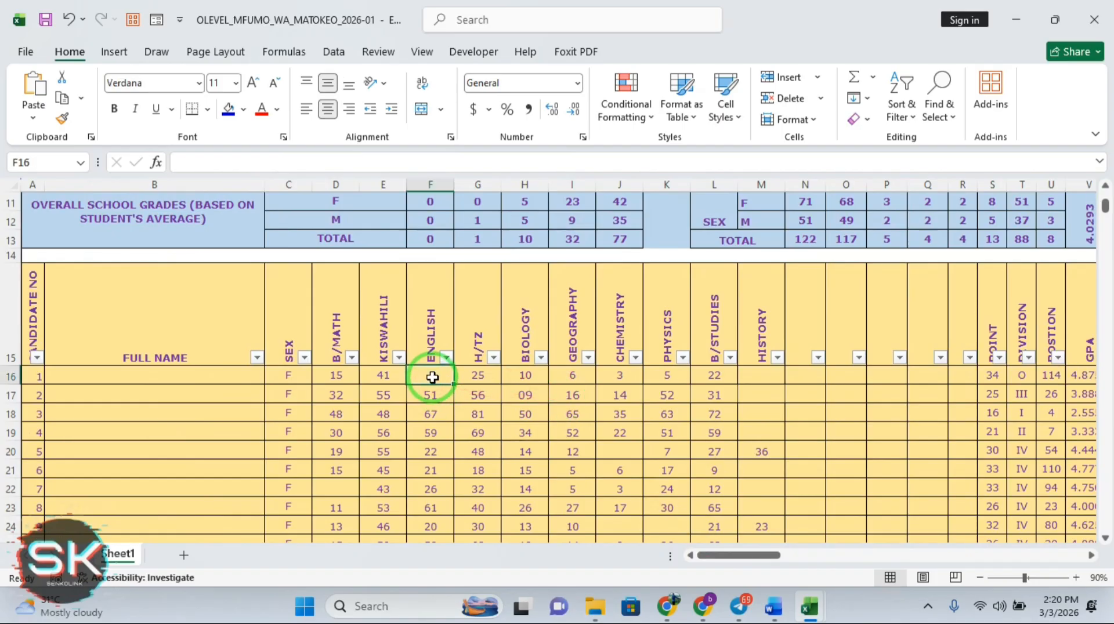
key(Delete)
click(481, 376)
key(Delete)
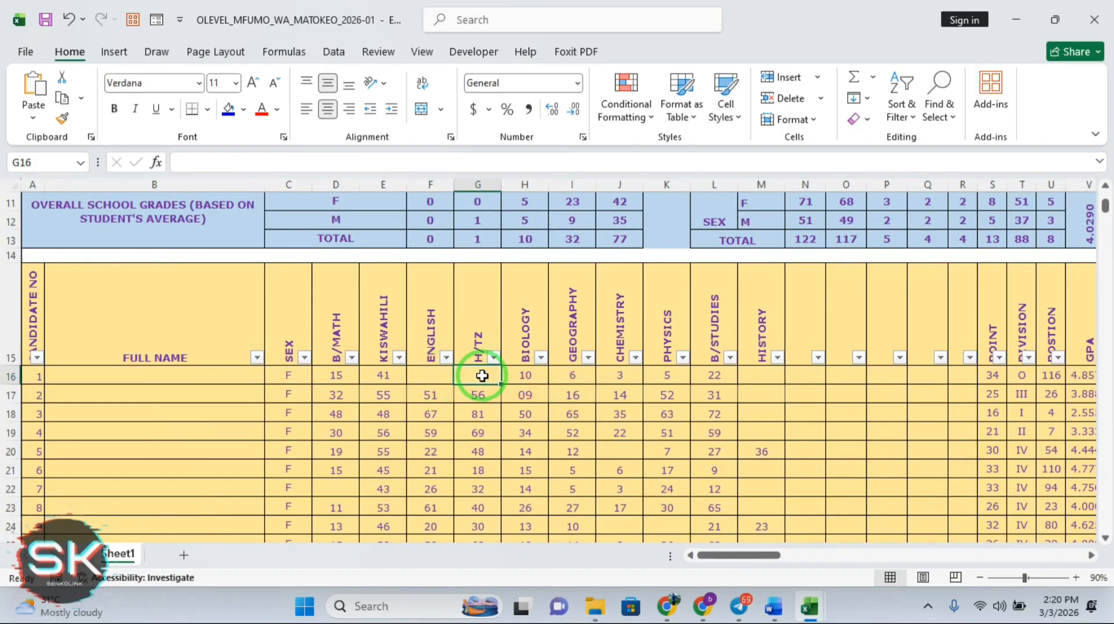
click(561, 377)
key(Delete)
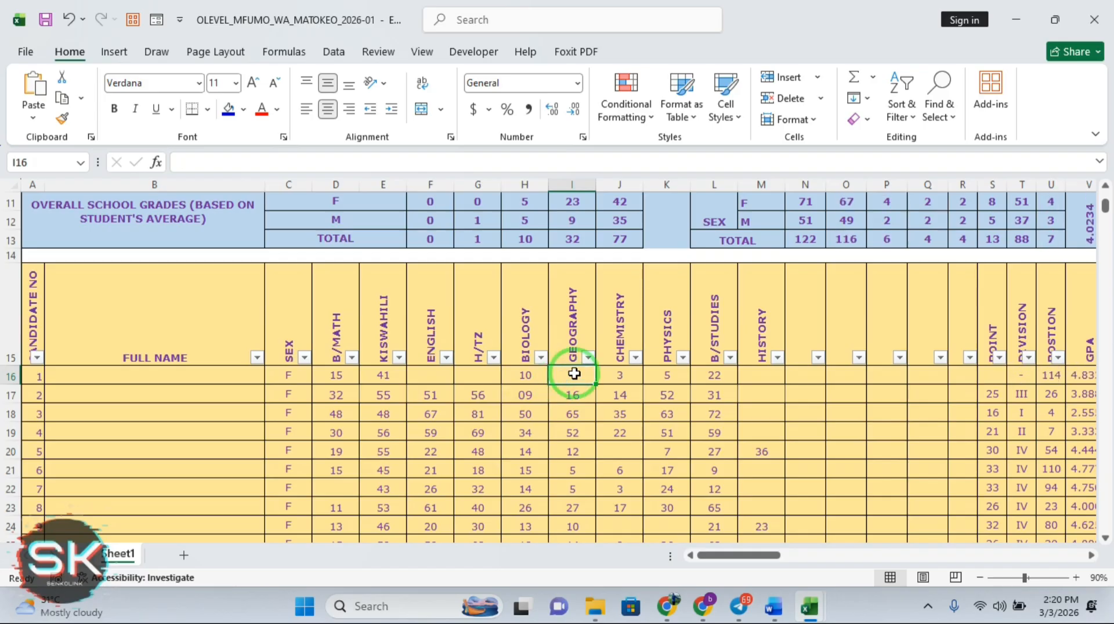
click(667, 383)
key(Delete)
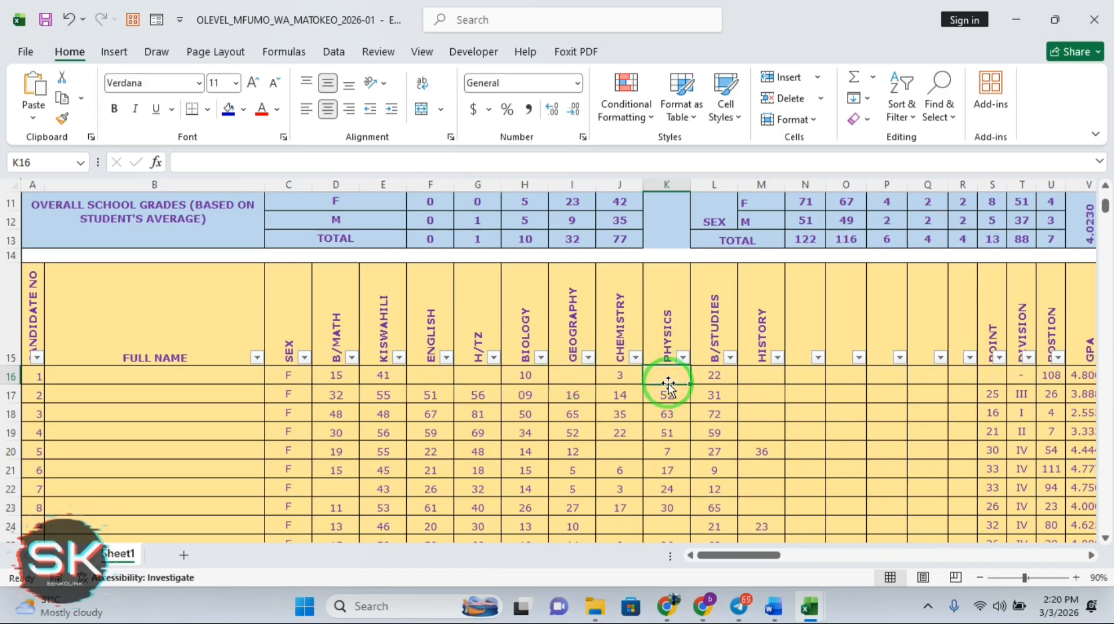
Enter 100 for candidate 1's B/MATH, KISWAHILI, ENGLISH, H/TZ and BIOLOGY marks from D16
drag(762, 559, 337, 375)
click(337, 375)
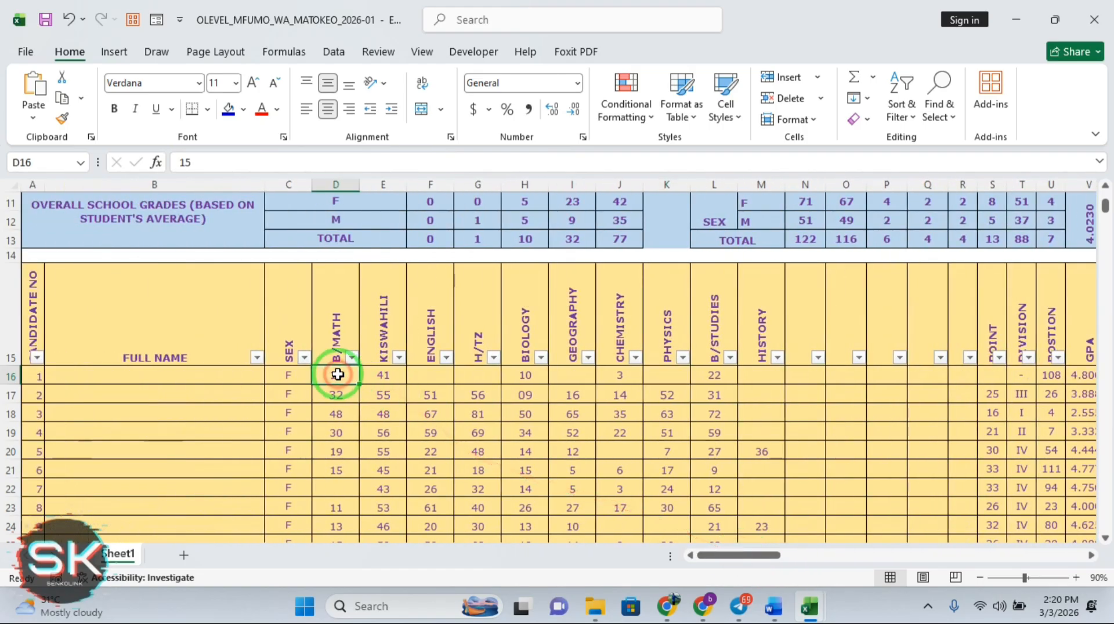
text(100)
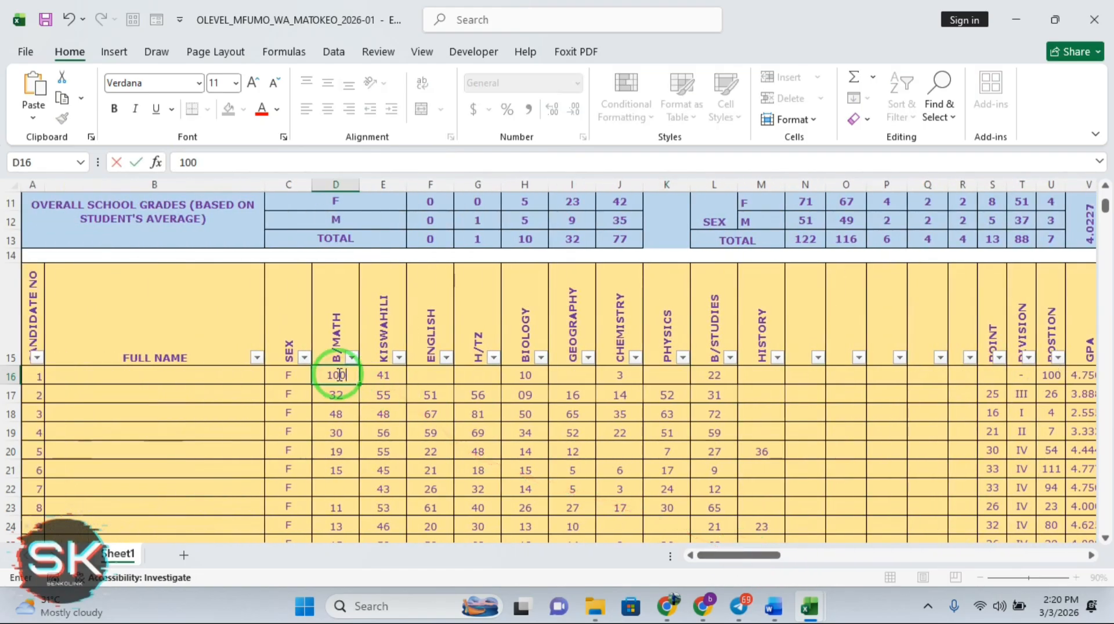
key(Tab)
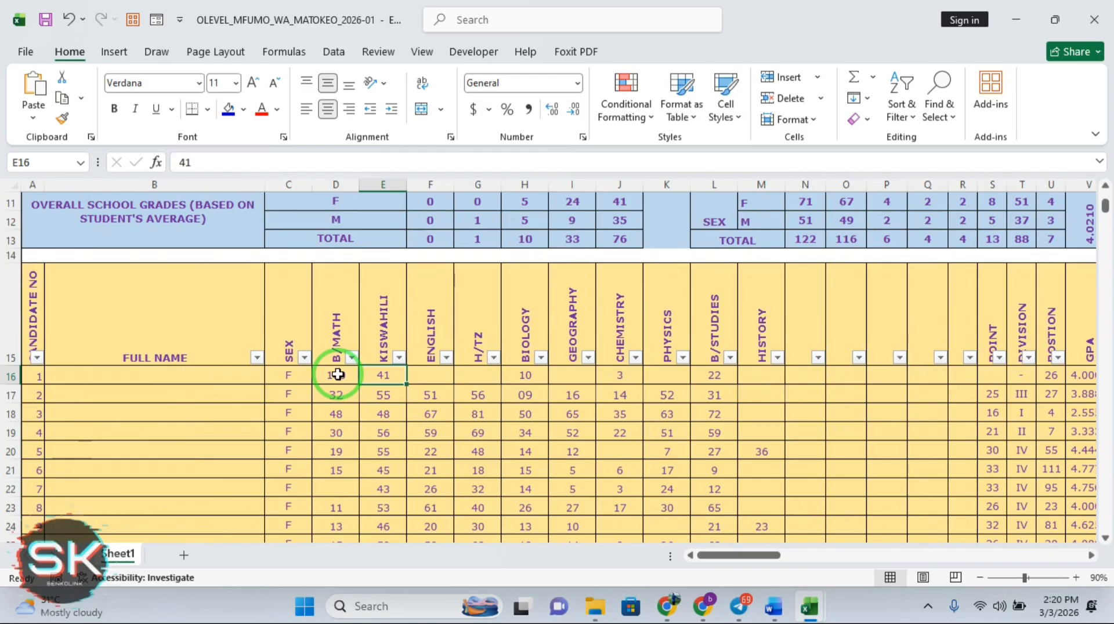
text(100)
key(Tab)
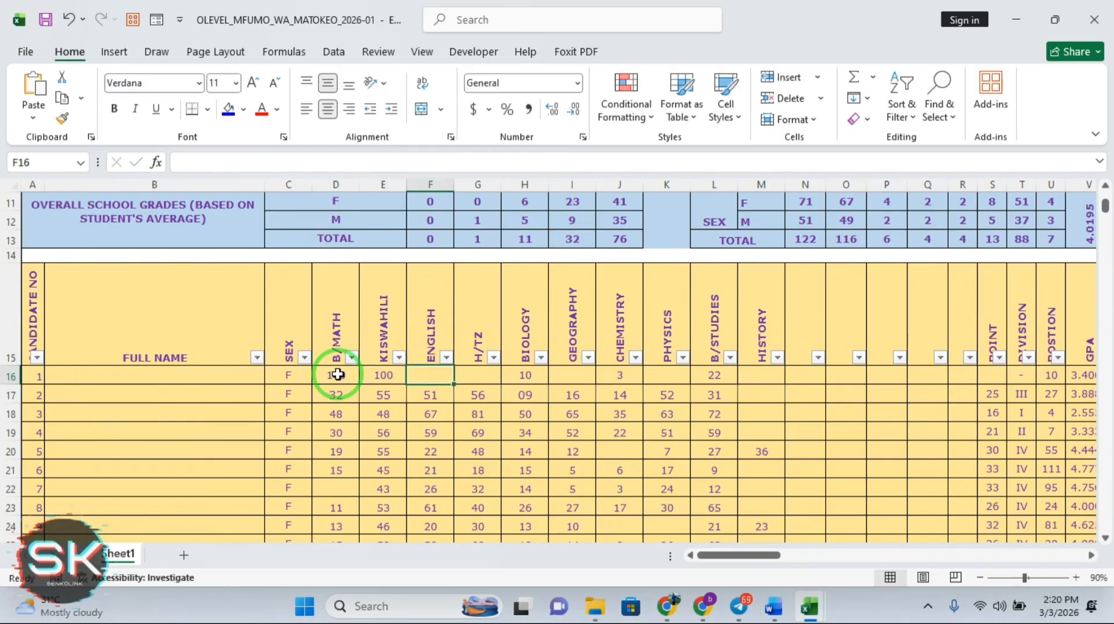
text(100)
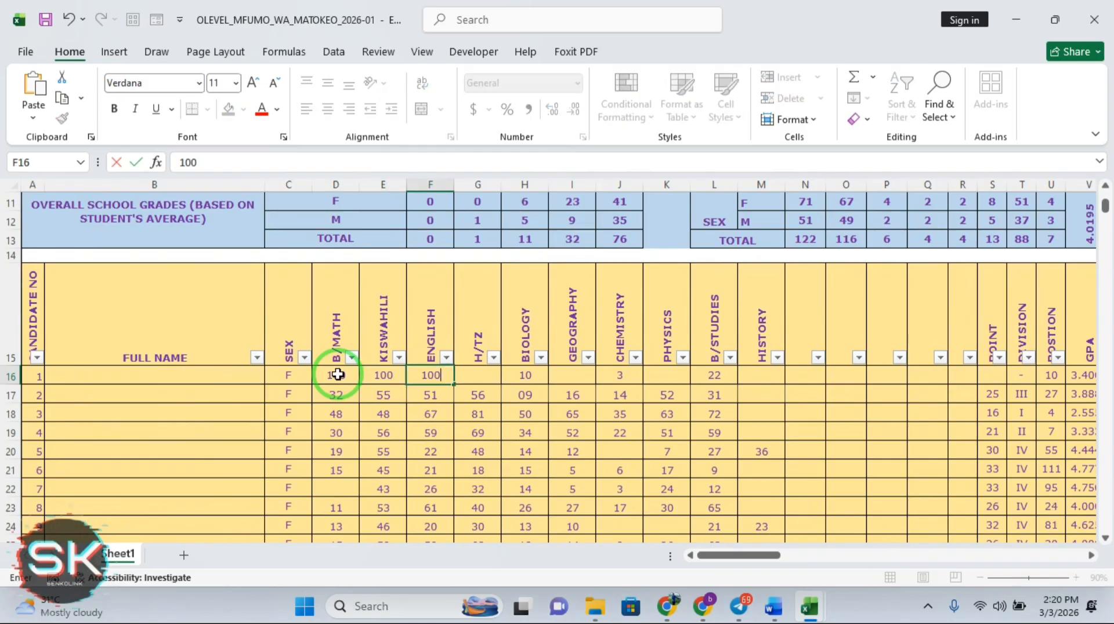
key(Tab)
text(100)
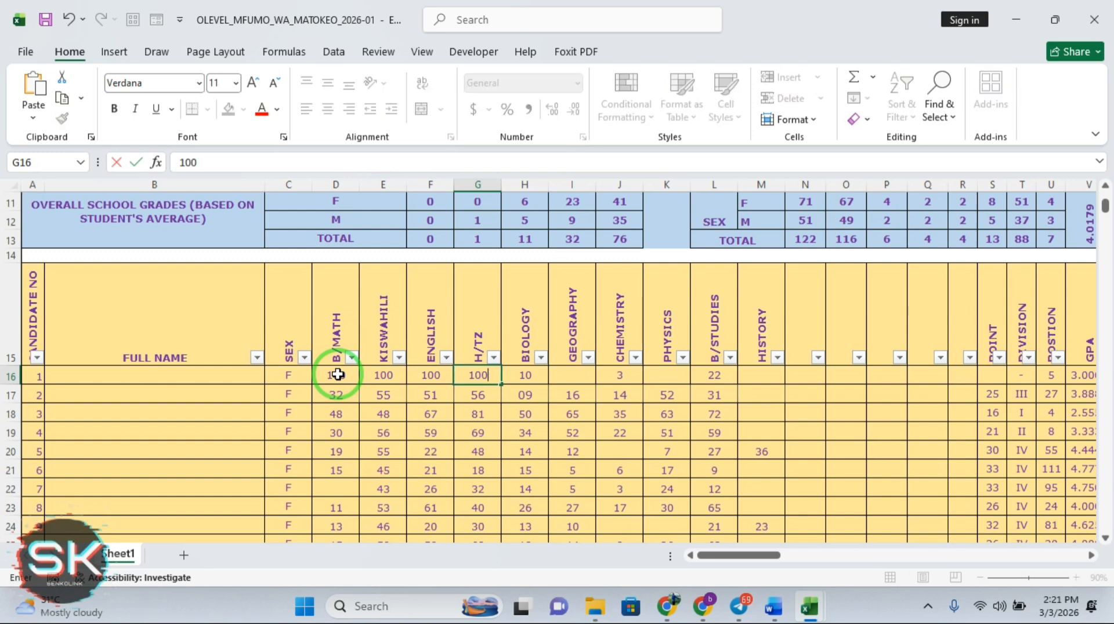
key(Tab)
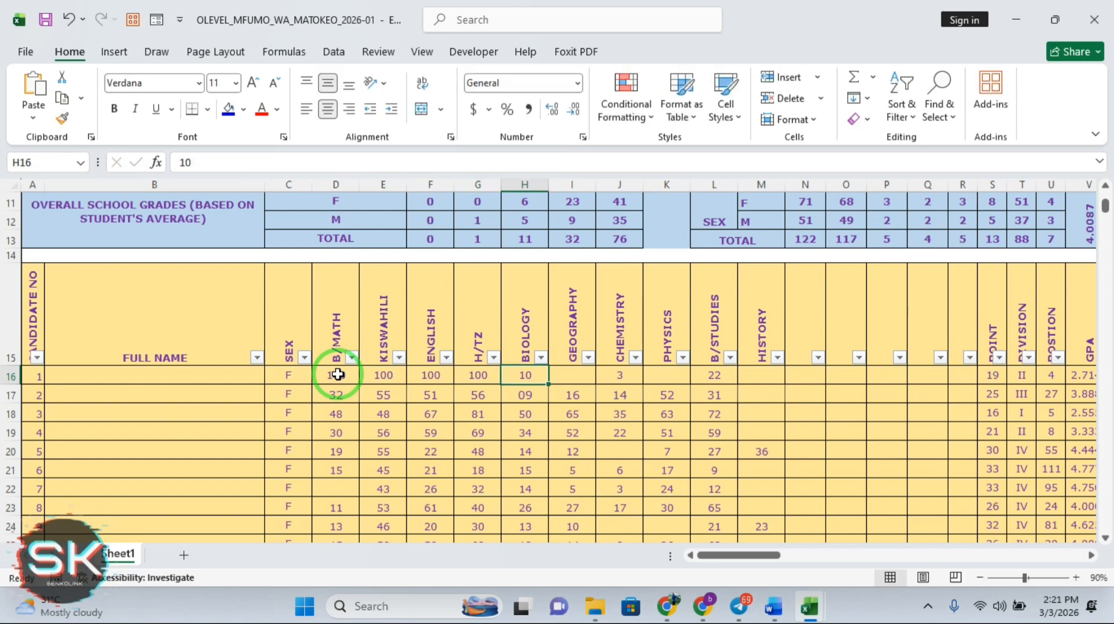
text(100)
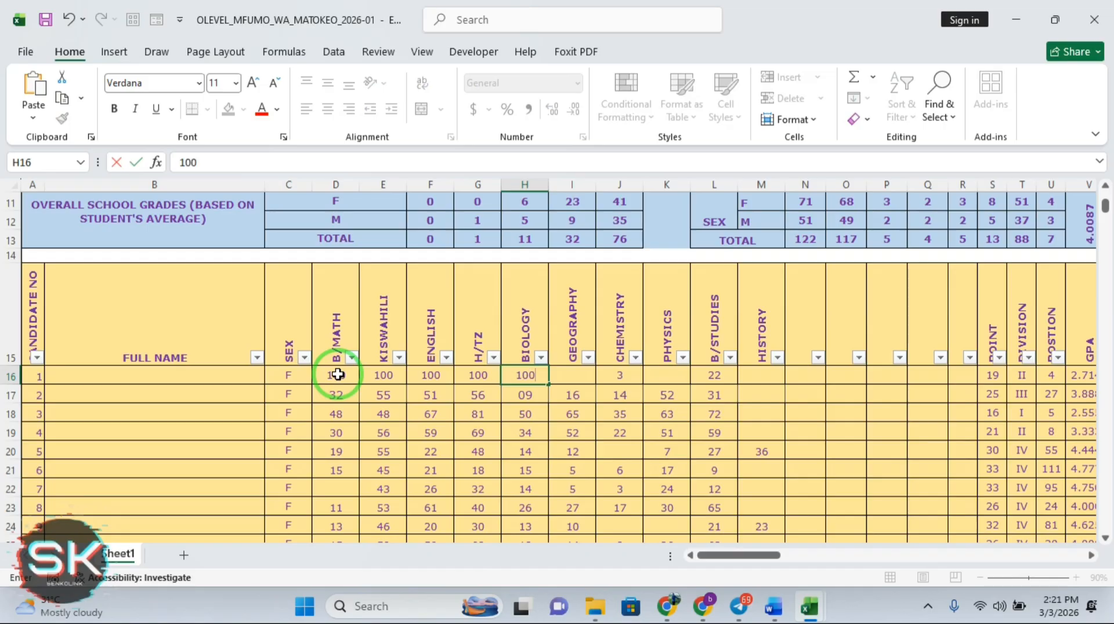
key(Return)
Enter 100 for candidate 2's BIOLOGY and candidate 1's GEOGRAPHY, CHEMISTRY and PHYSICS
text(1)
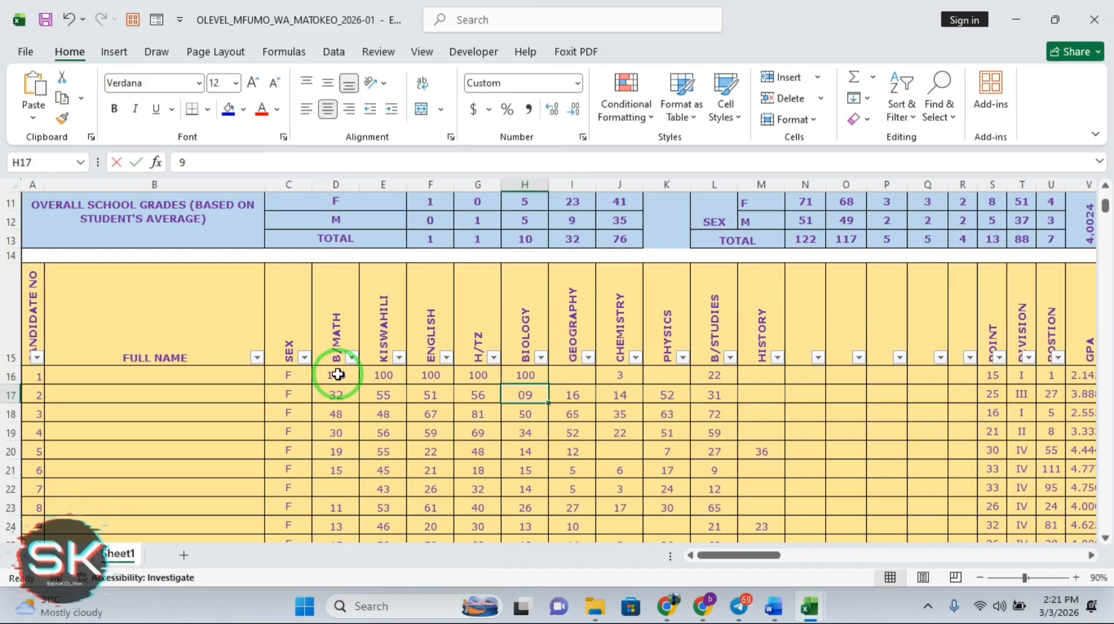
text(00)
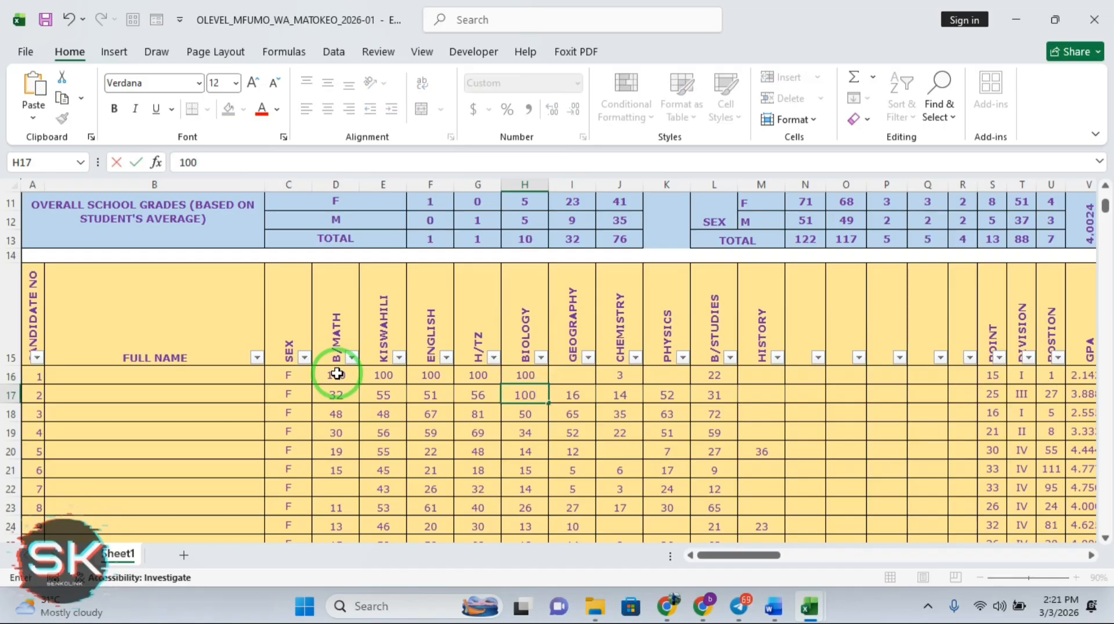
click(566, 376)
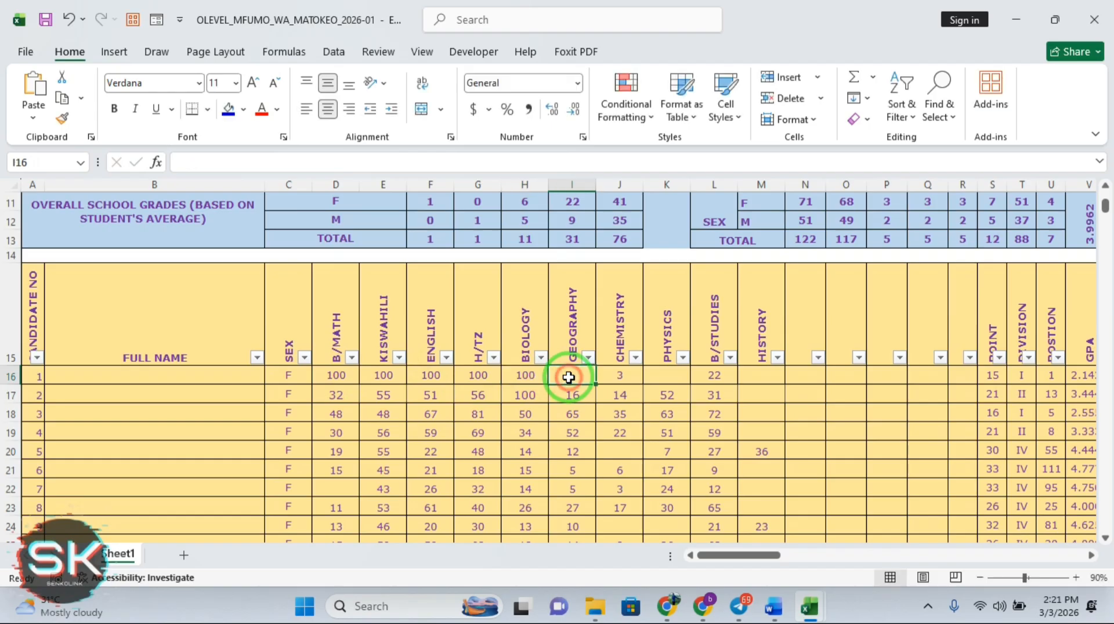
text(100)
key(Return)
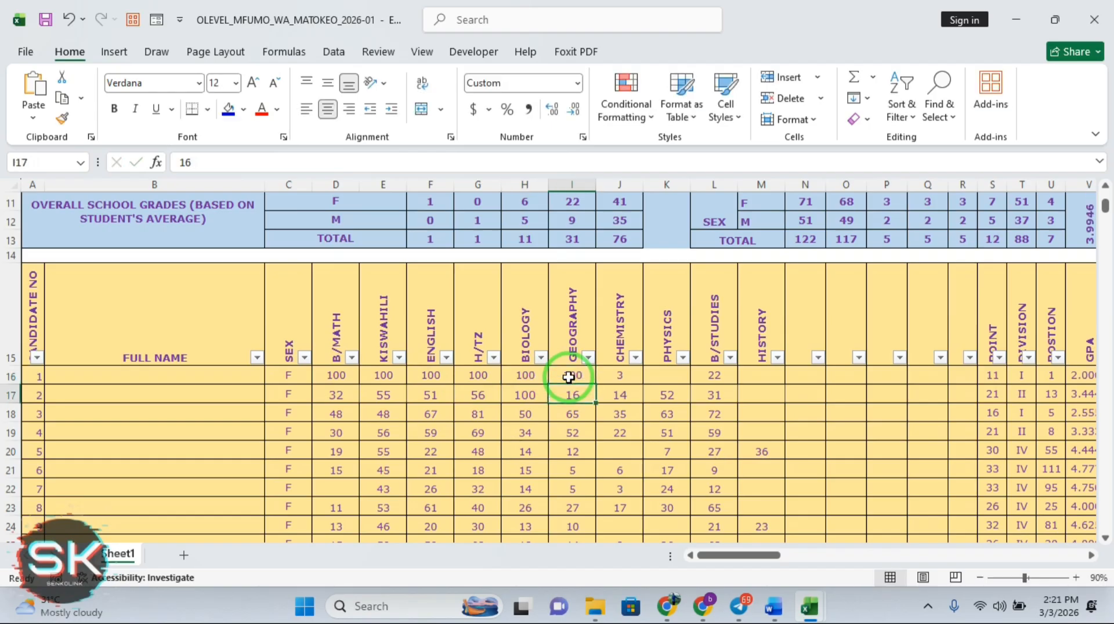
click(617, 379)
text(100)
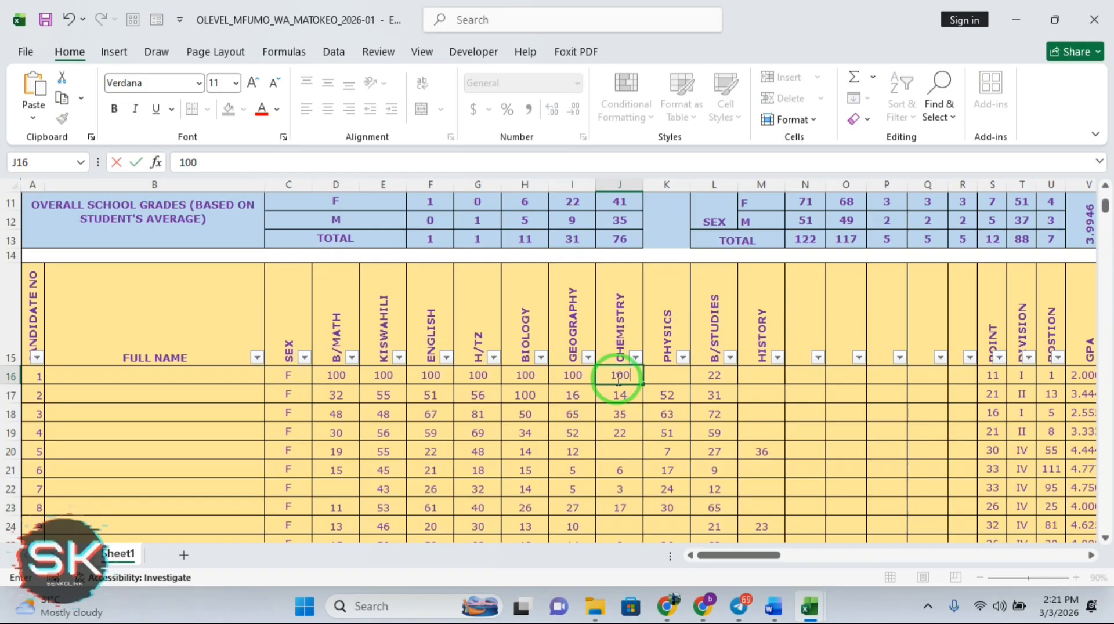
key(Tab)
text(100)
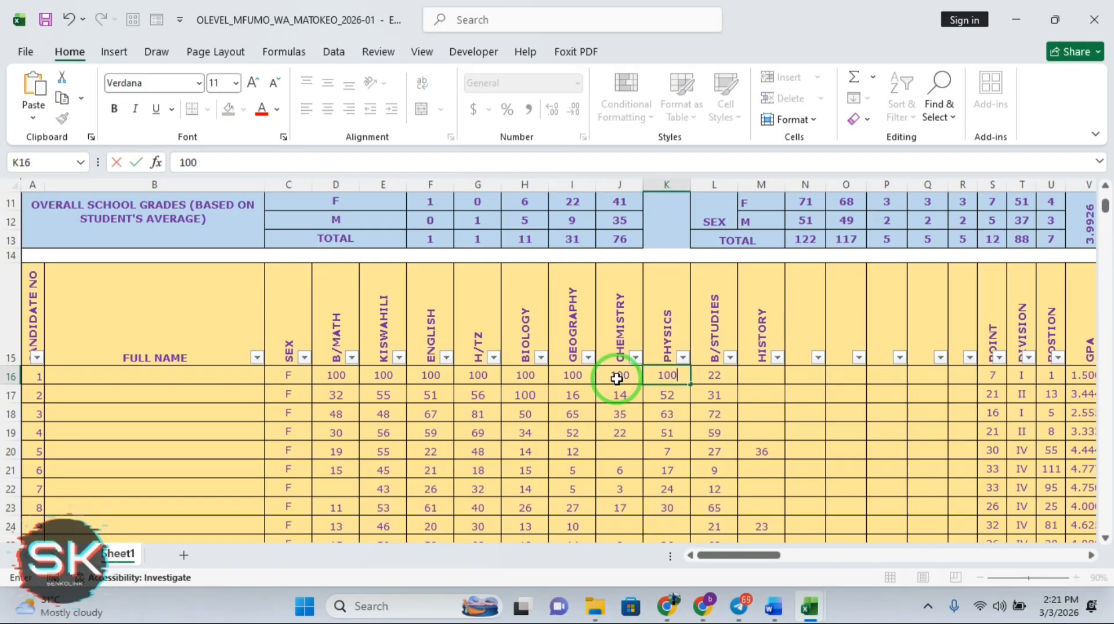
key(Return)
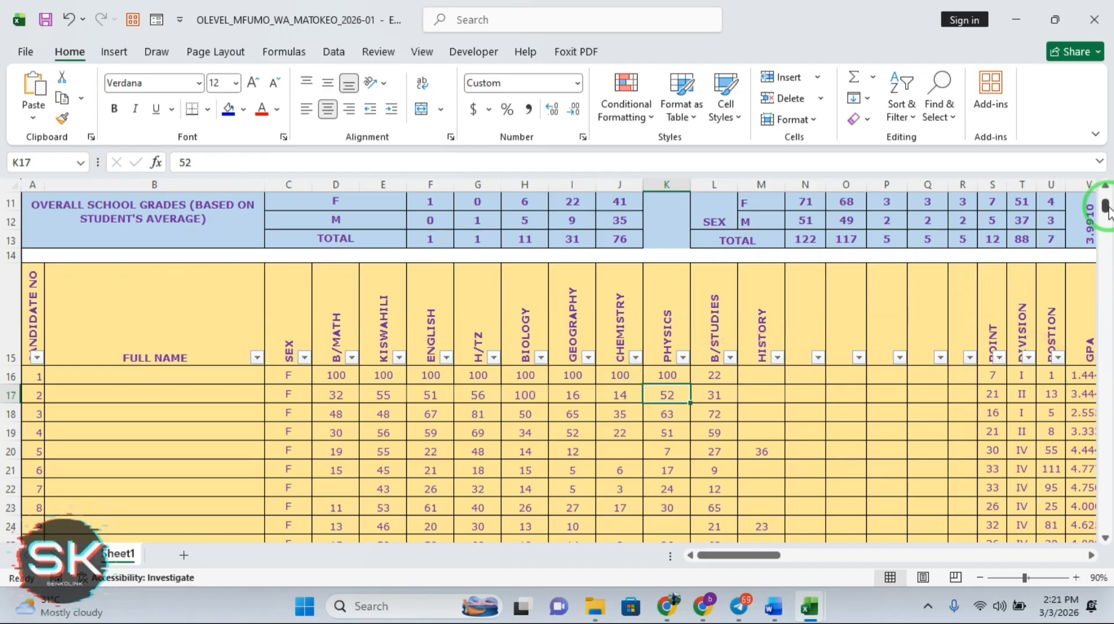
Close the OLEVEL workbook without saving and select NAFASI cell Y5 on DRS I ALAMA
drag(1105, 207, 1106, 200)
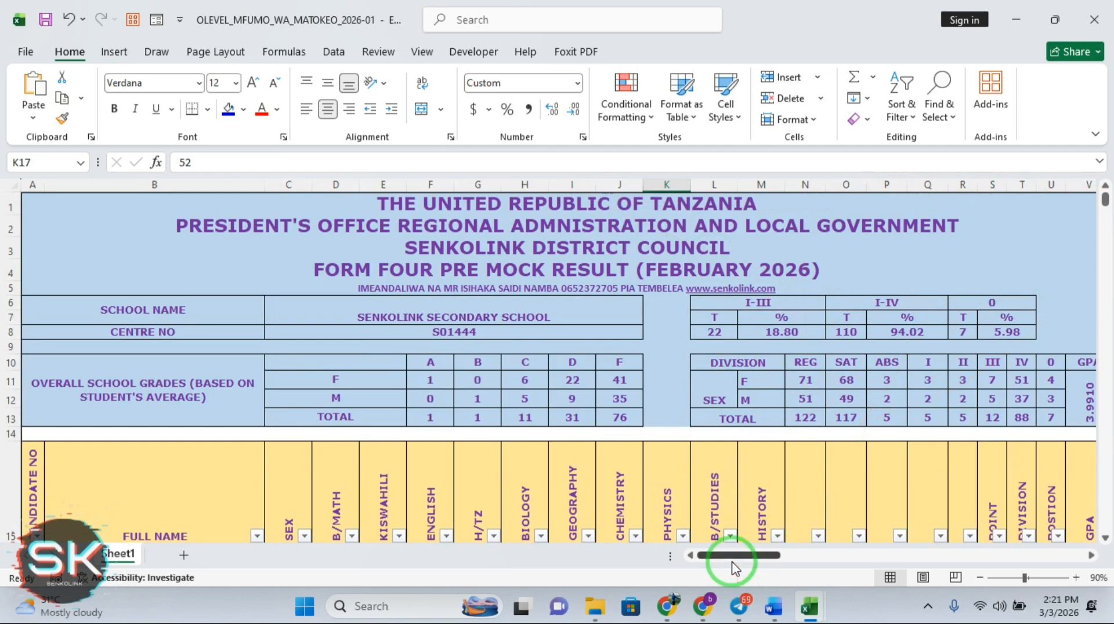
drag(731, 559, 770, 563)
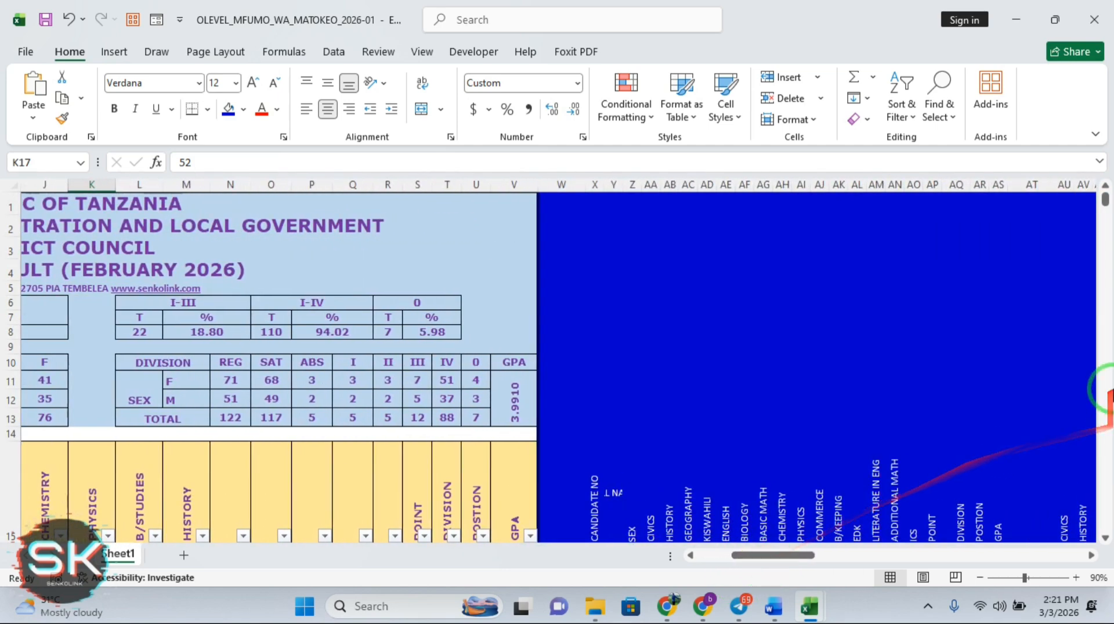
click(1096, 21)
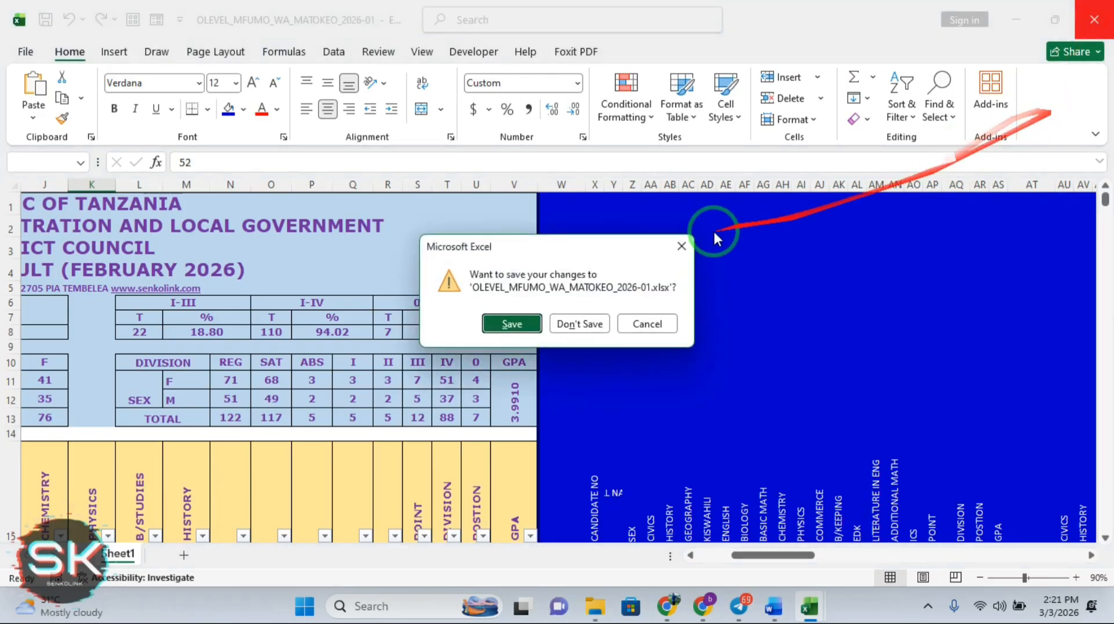
click(579, 324)
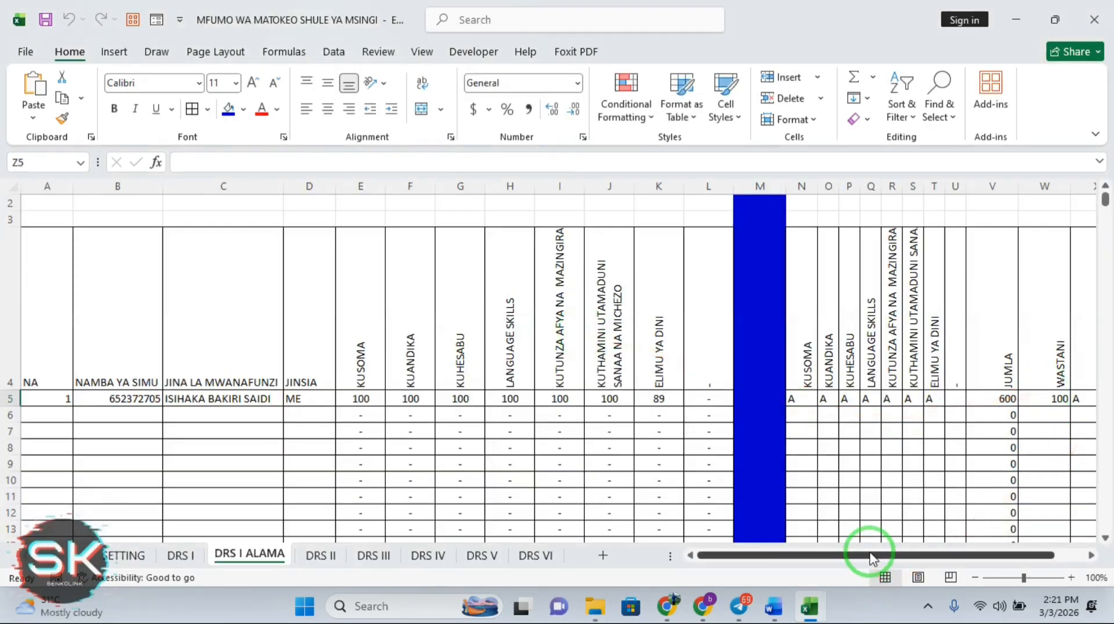
drag(873, 557, 920, 554)
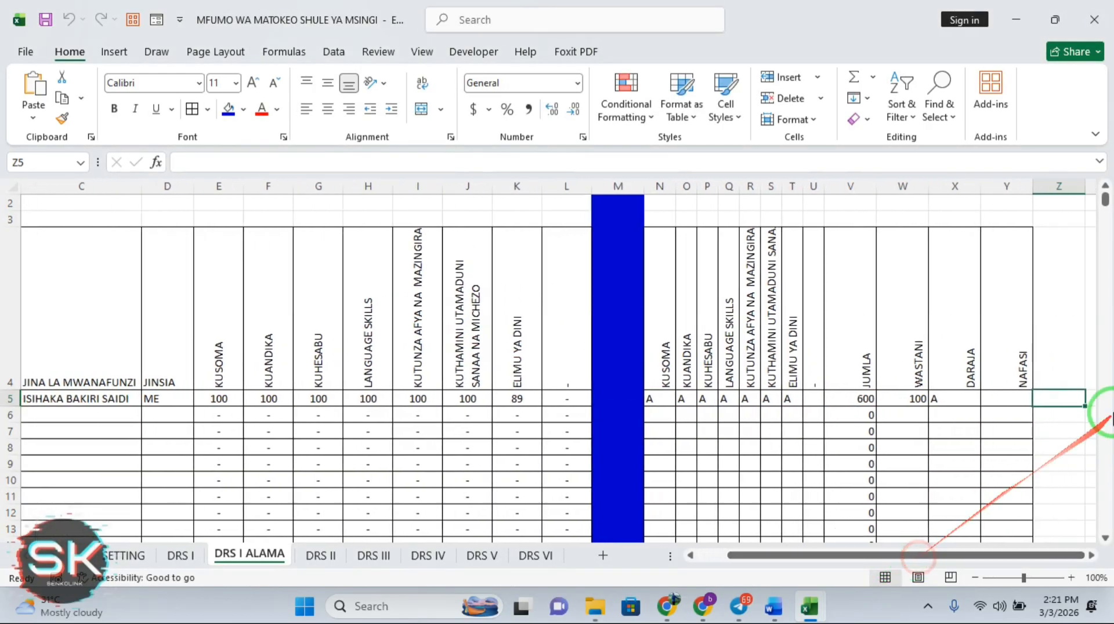
click(1014, 396)
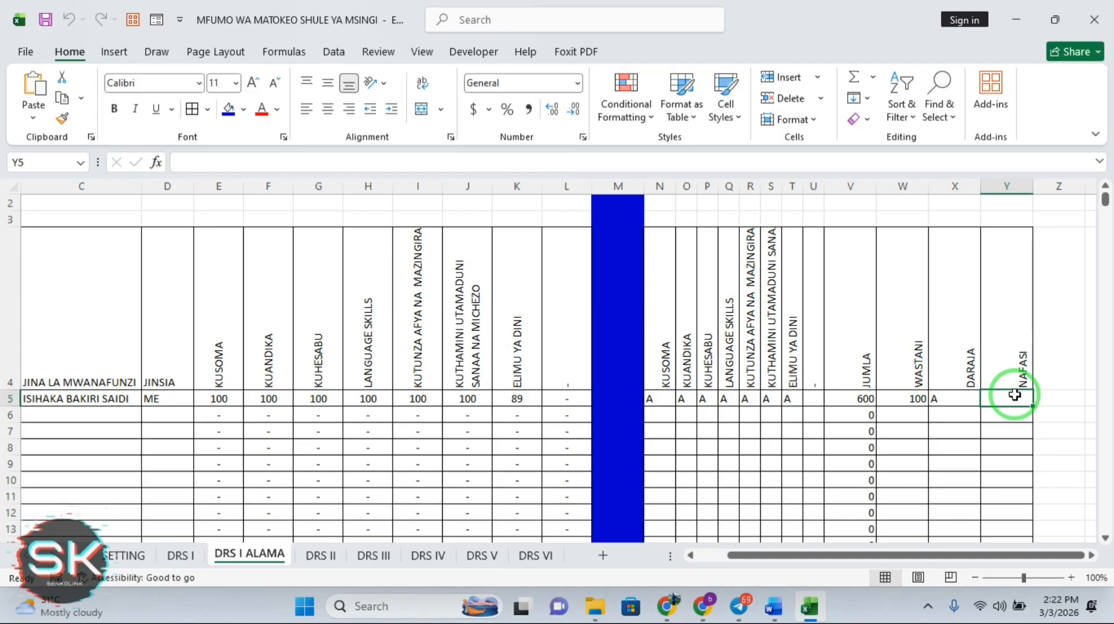
Duplicate the DRS I ALAMA sheet using Move or Copy with Create a copy ticked
right_click(243, 556)
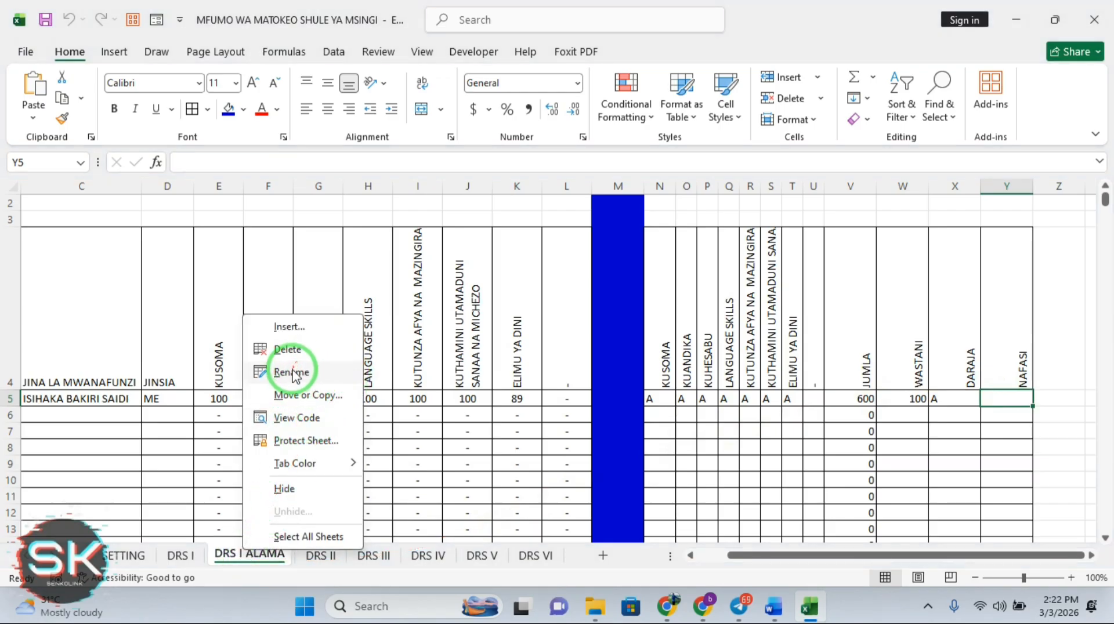
click(299, 395)
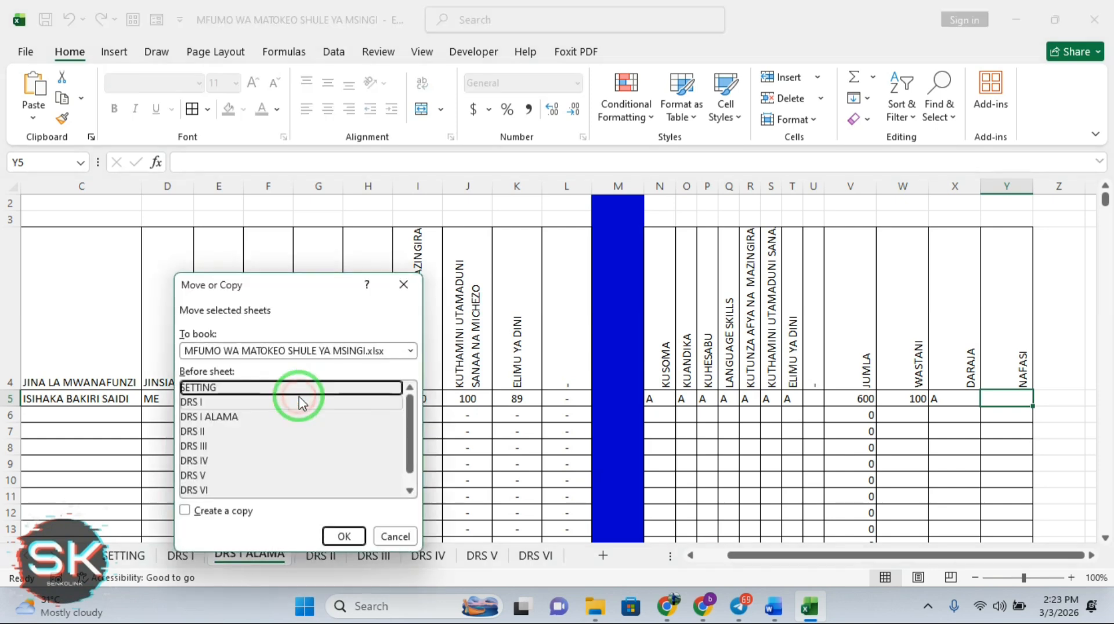
click(200, 416)
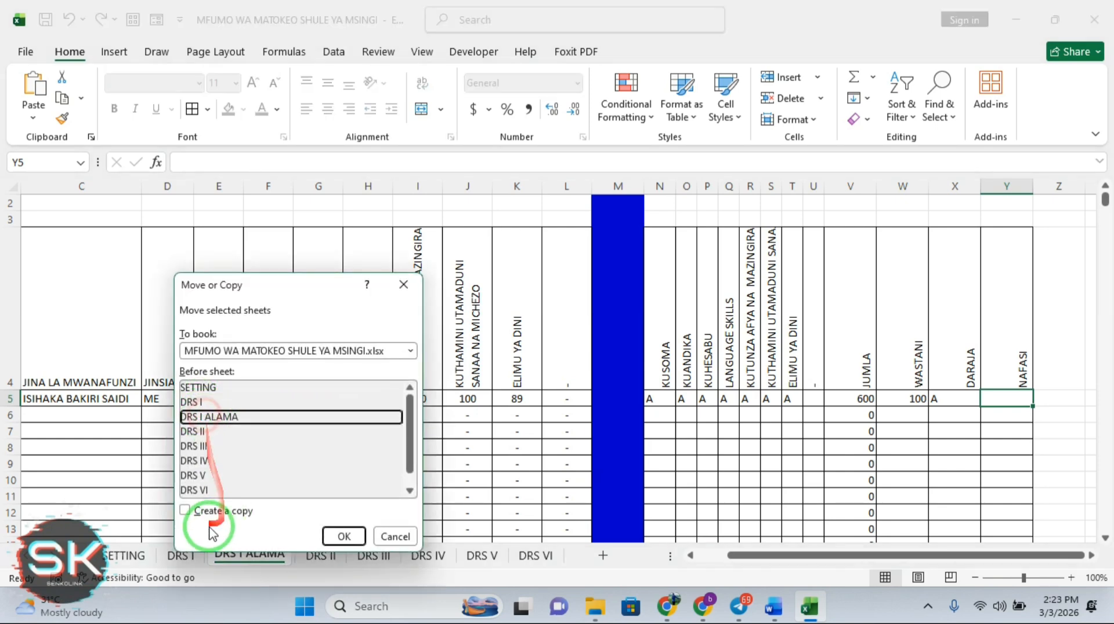
click(186, 511)
click(341, 535)
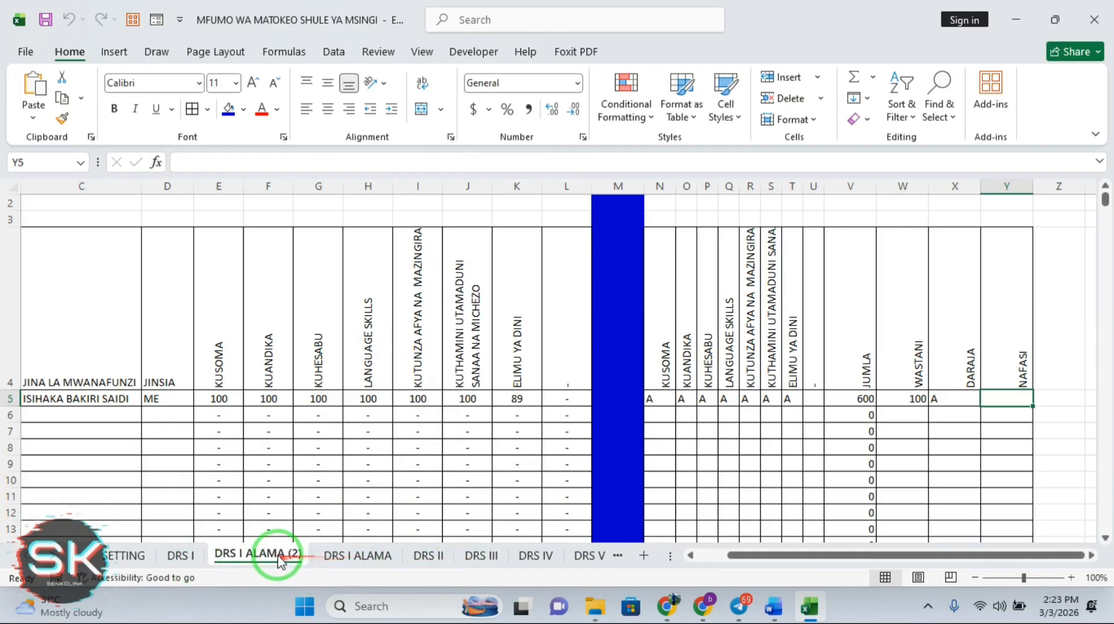
Drag the copy to sit after DRS I ALAMA and rename it DRS II ALAMA
click(357, 556)
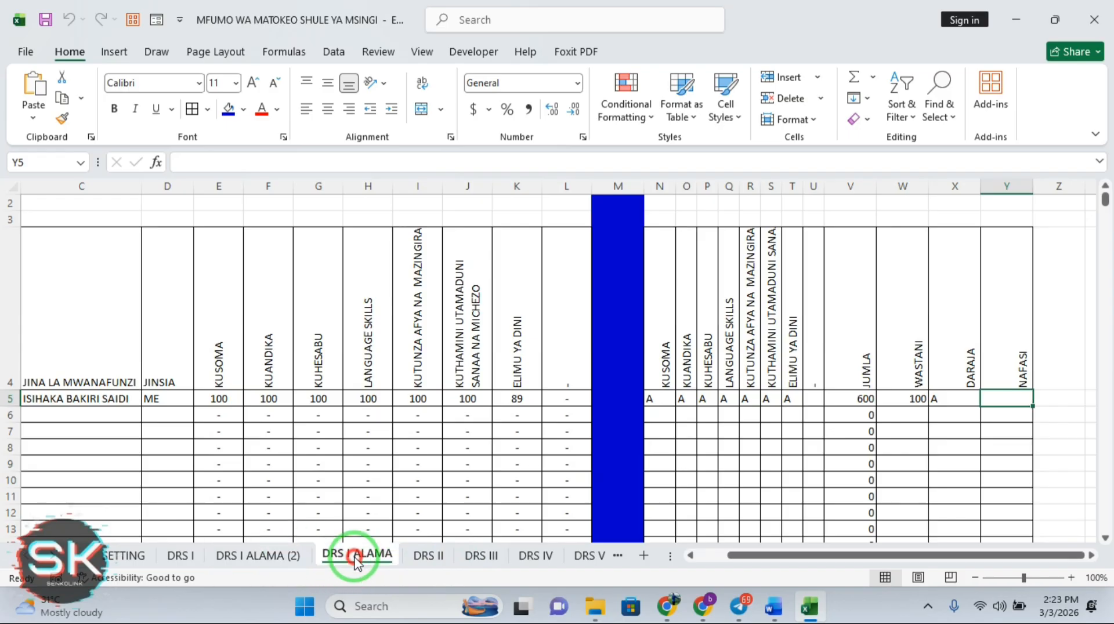
click(285, 558)
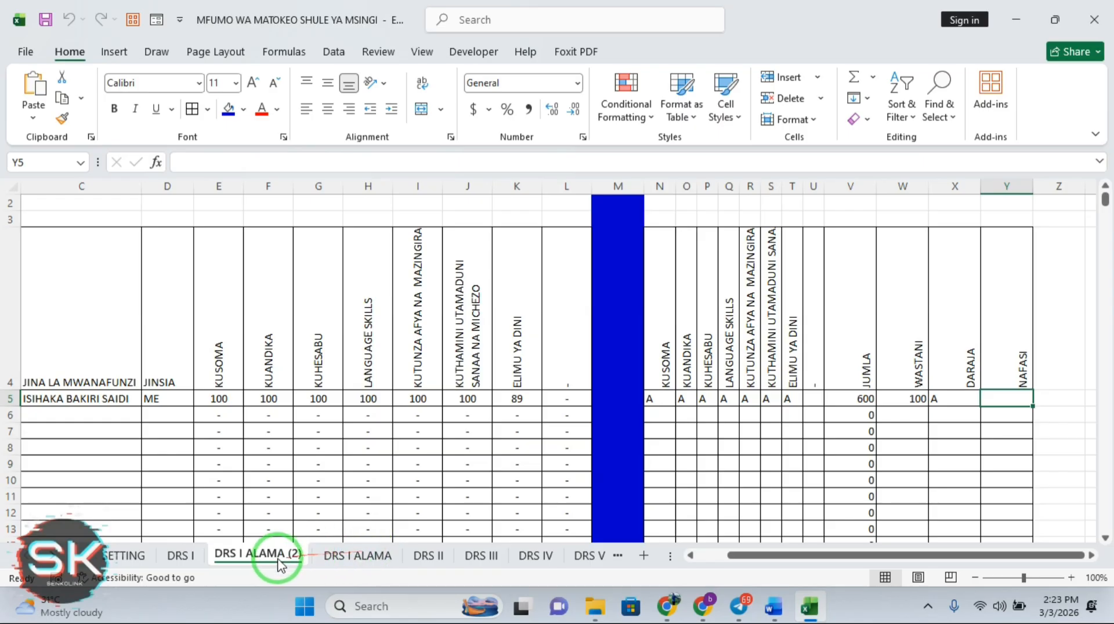
drag(279, 564, 428, 562)
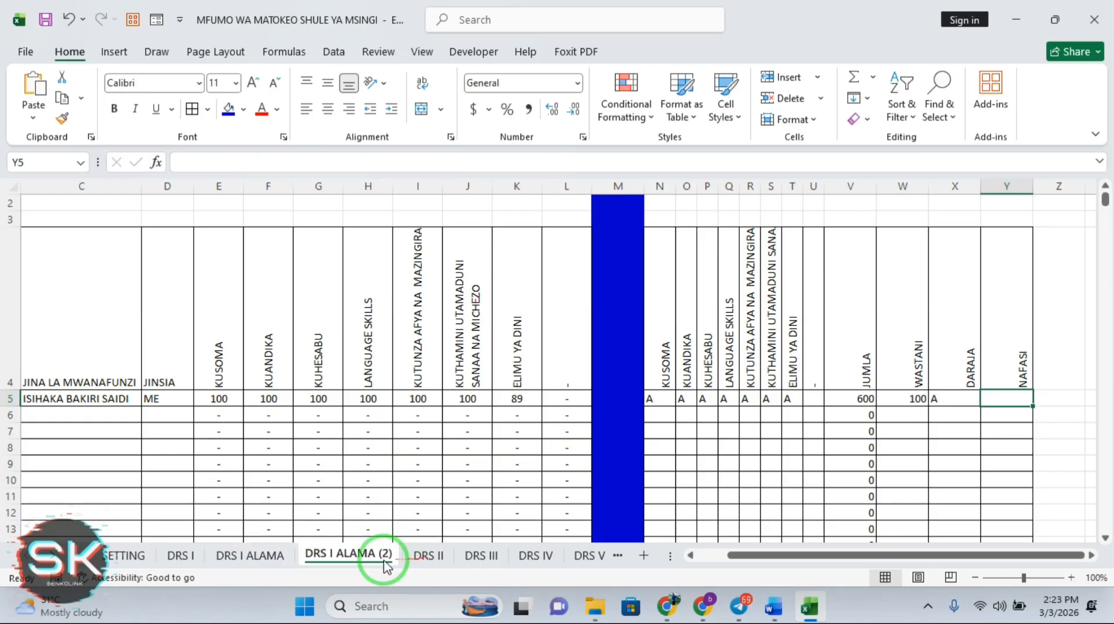
right_click(365, 561)
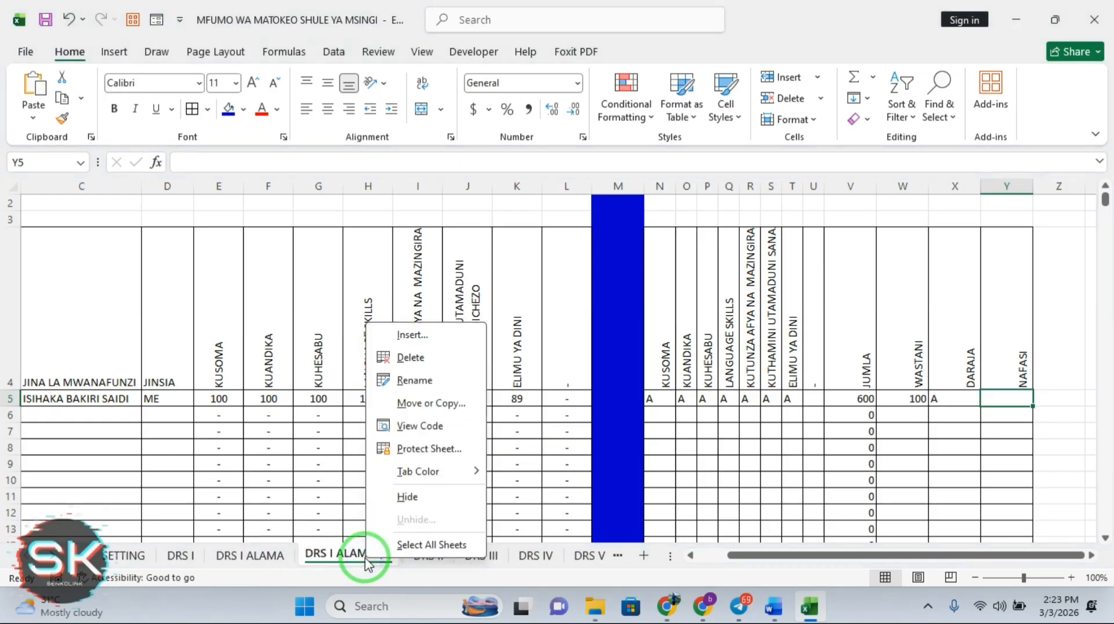
click(415, 380)
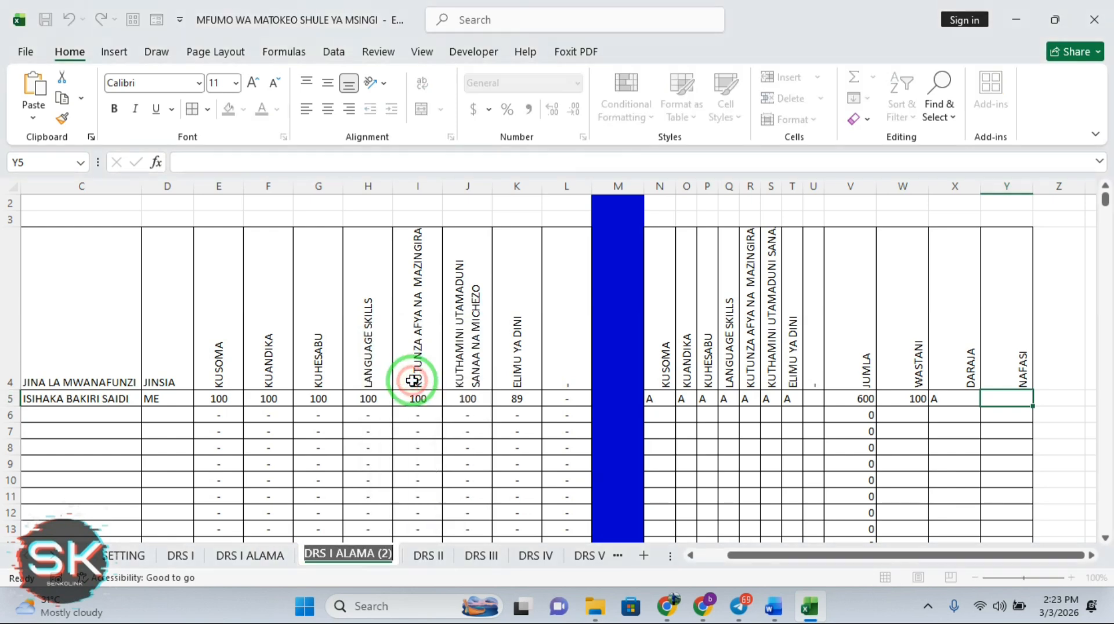
click(392, 554)
key(BackSpace)
key(BackSpace)
key(BackSpace)
key(BackSpace)
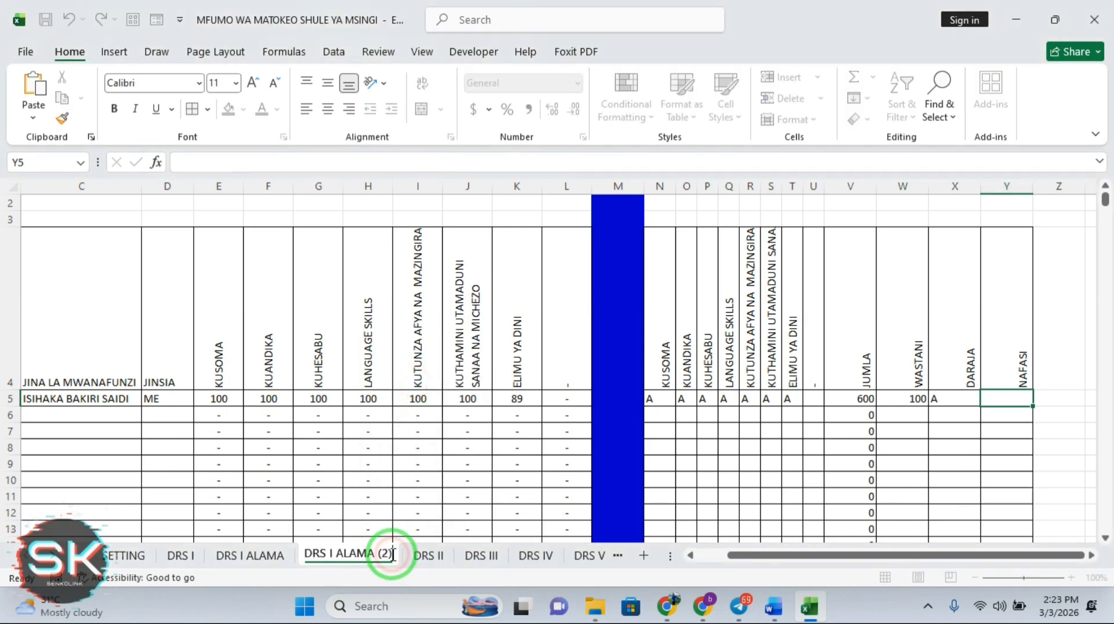
click(332, 553)
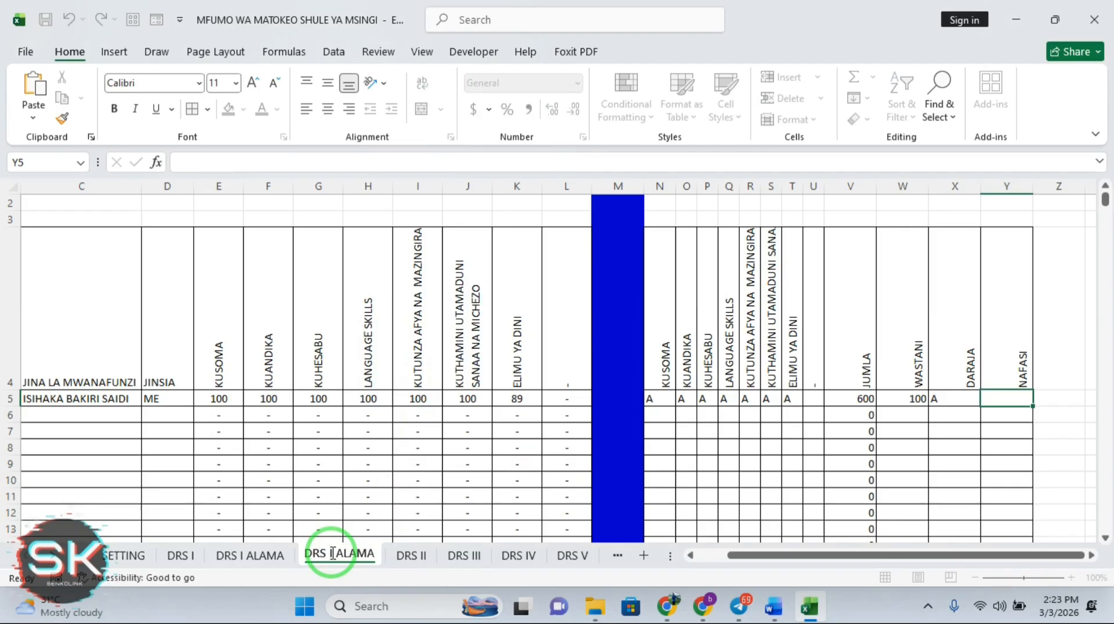
text(I)
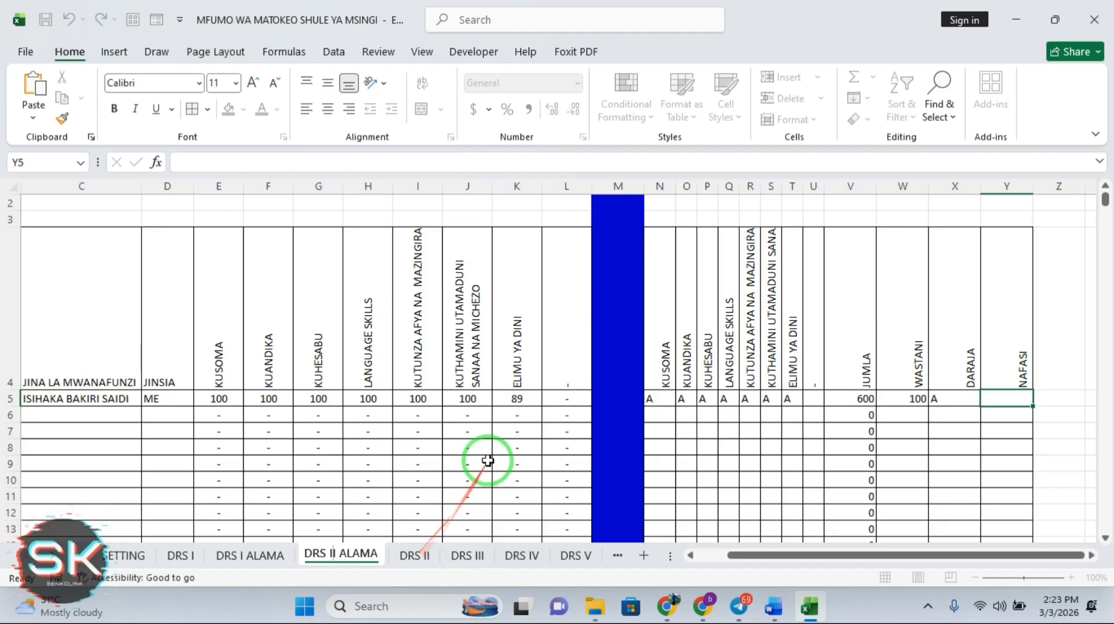
Finish naming DRS II ALAMA and change E5's formula to reference 'DRS II' instead of 'DRS I'
click(529, 442)
click(515, 394)
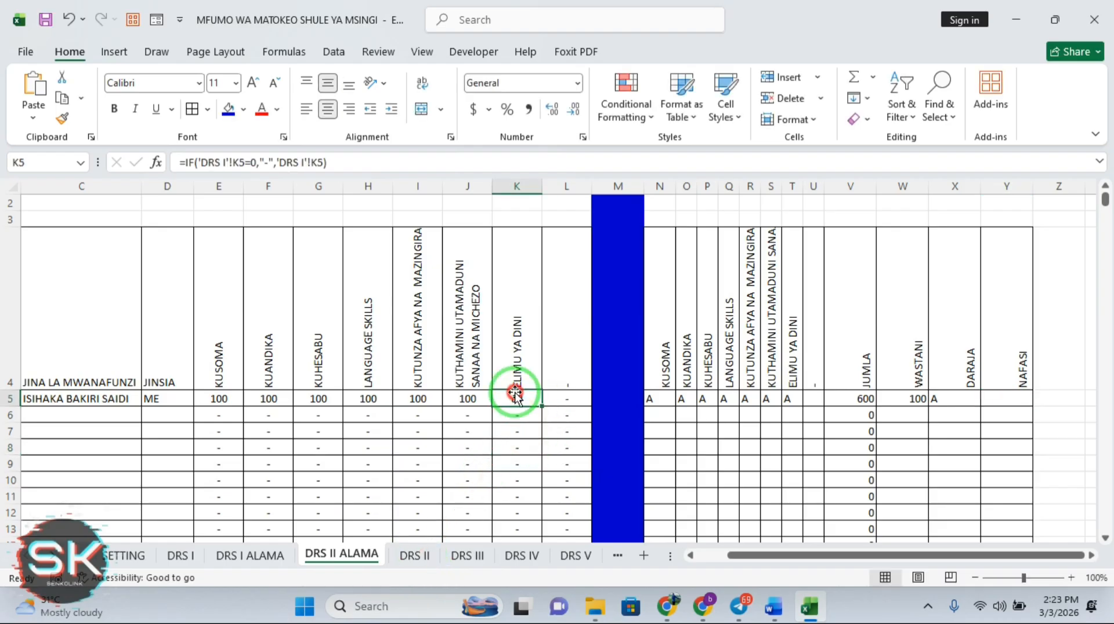
click(224, 400)
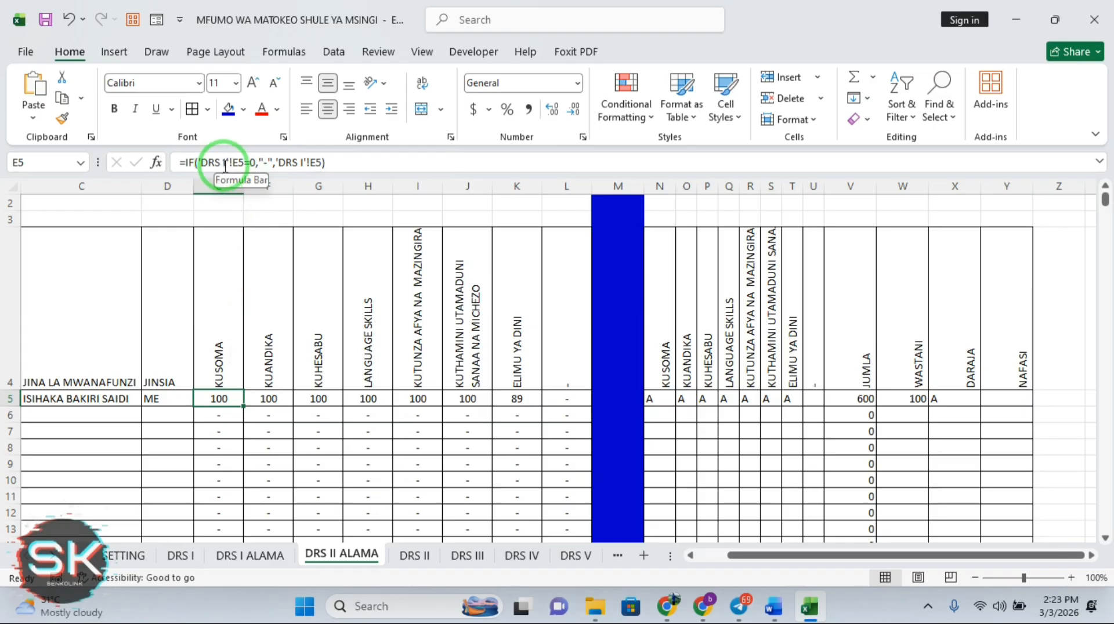
click(224, 165)
text(I)
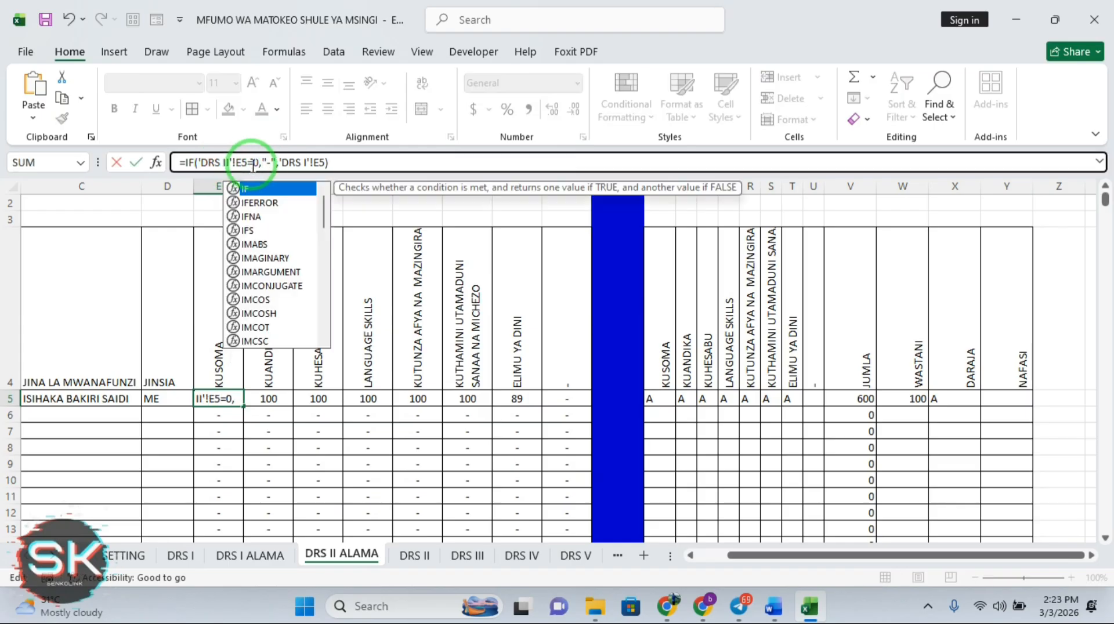
click(304, 163)
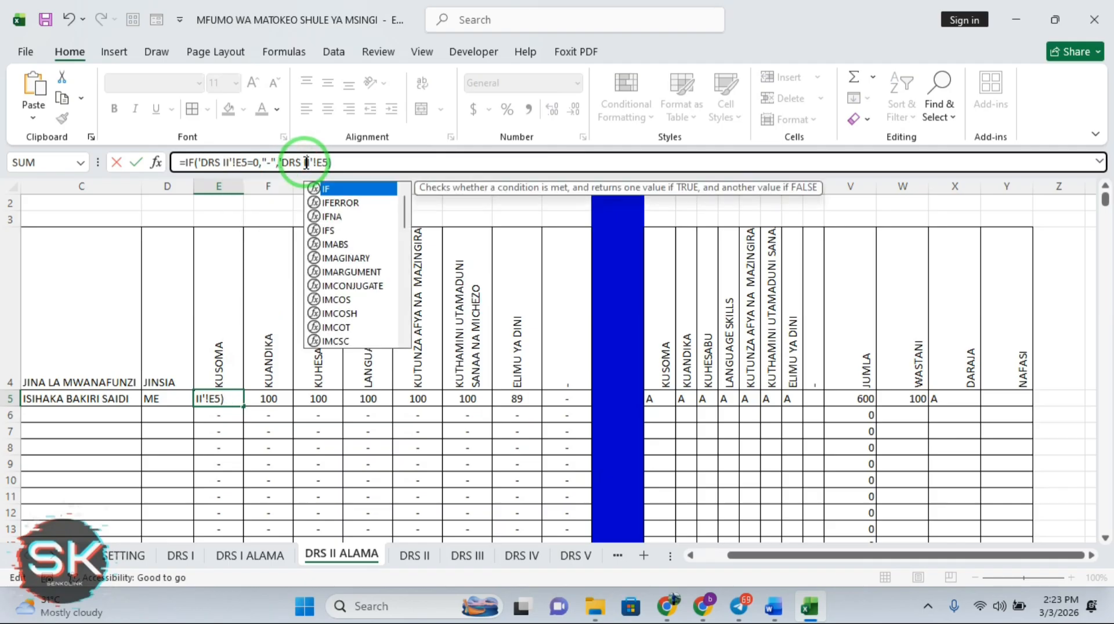
key(Return)
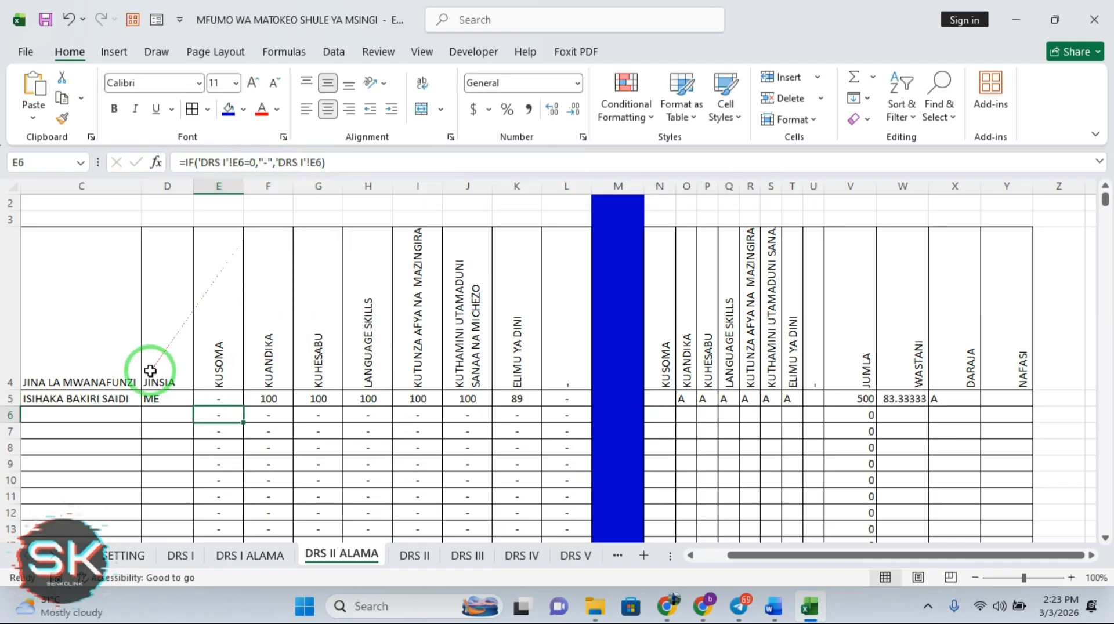
Fill the E5 formula down column E and across to column L
click(223, 402)
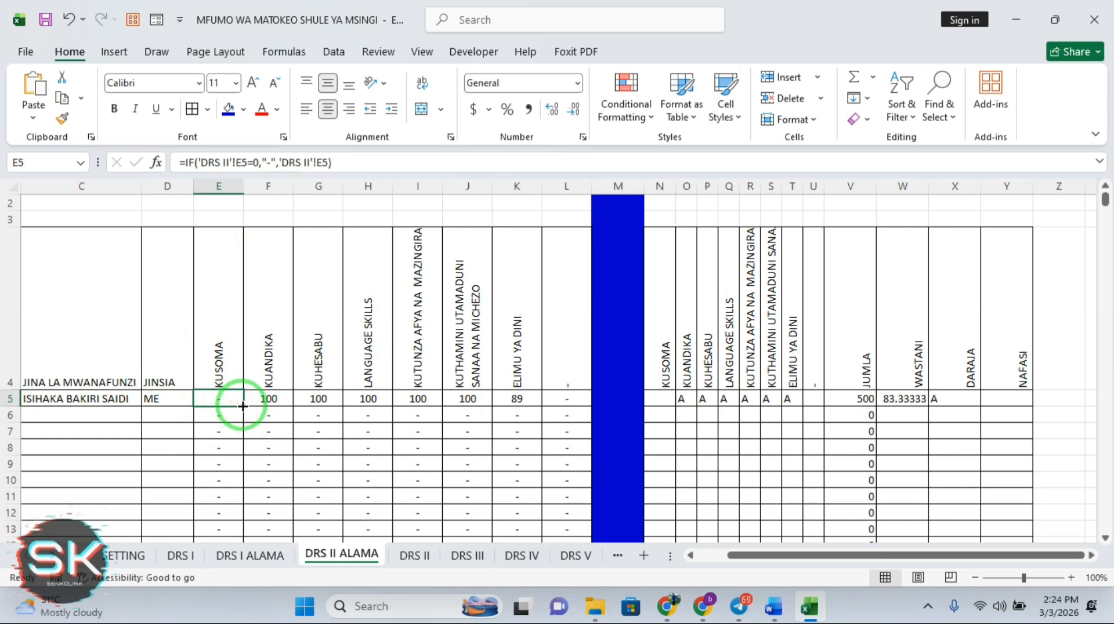
double_click(243, 406)
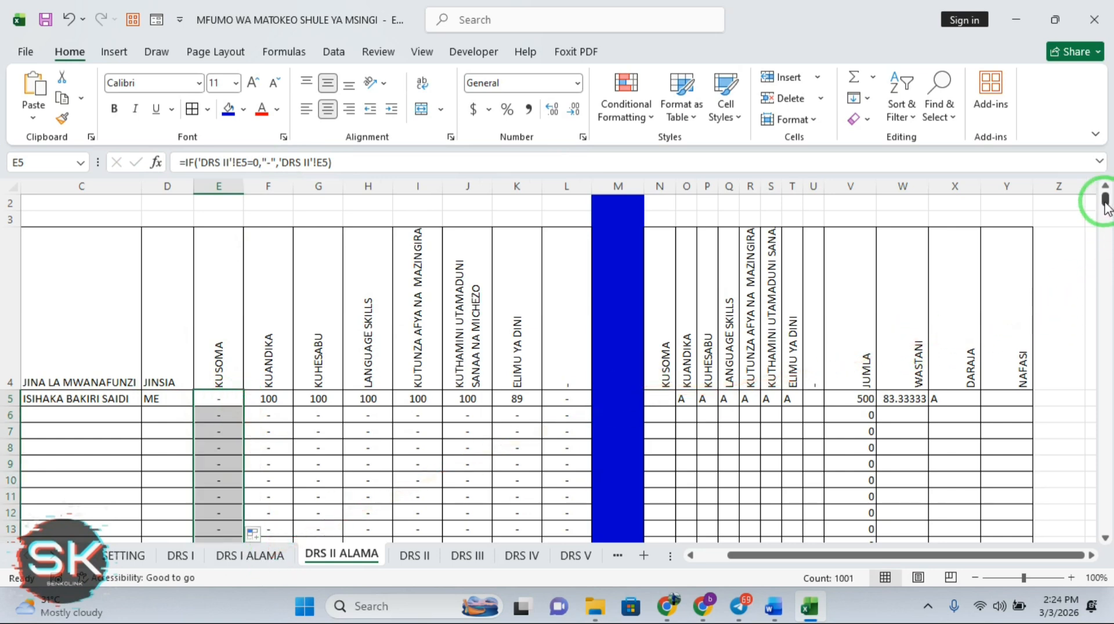
drag(1105, 203, 1106, 525)
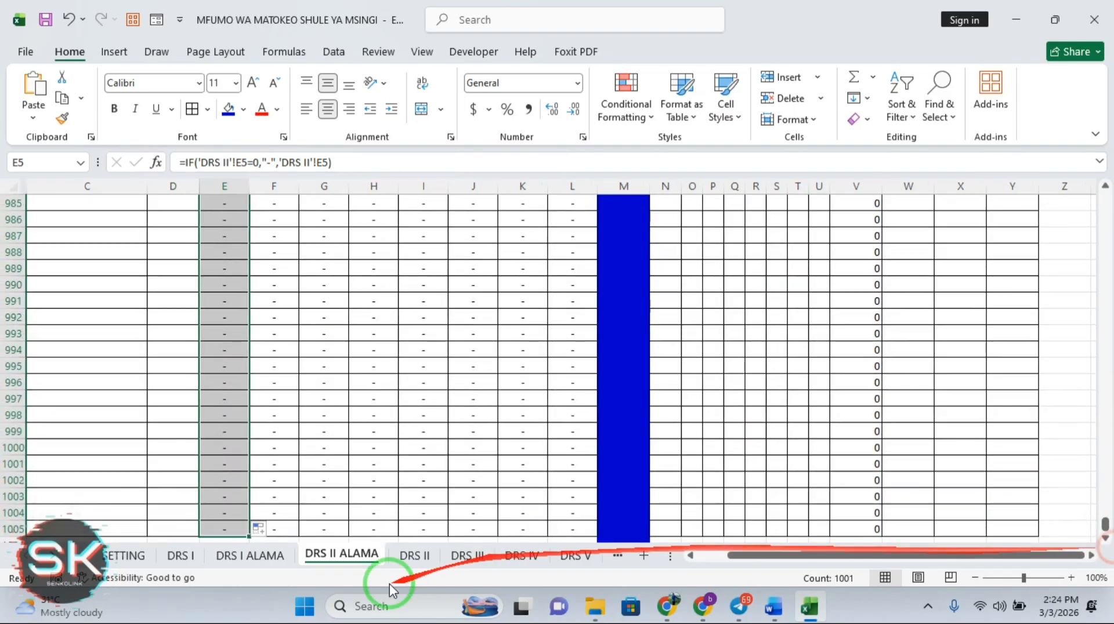
drag(248, 538, 578, 532)
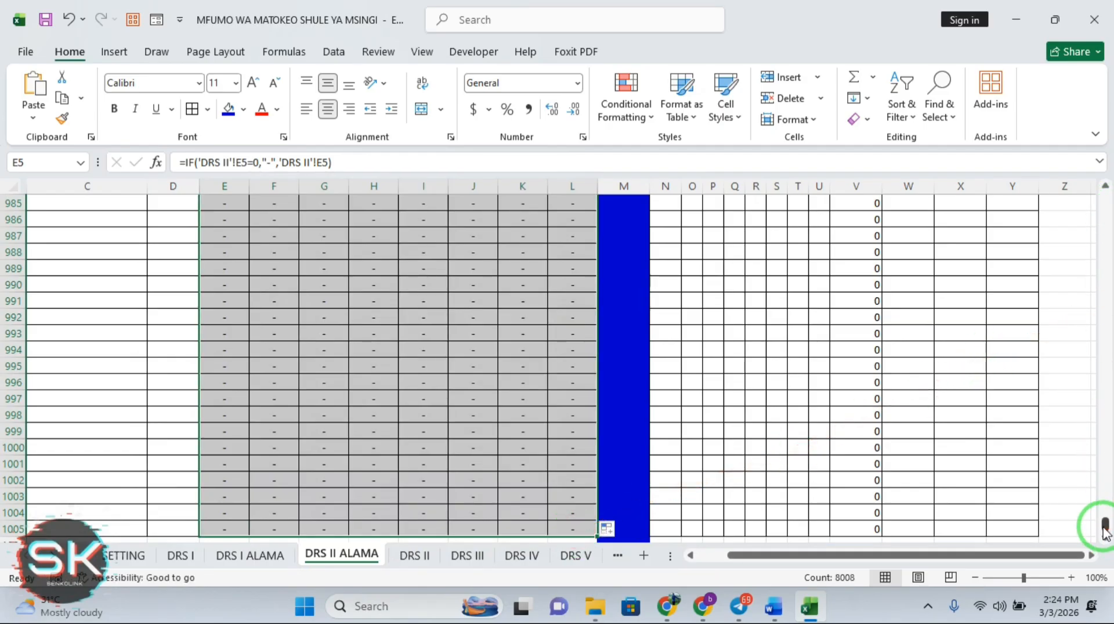
drag(1105, 528, 1105, 199)
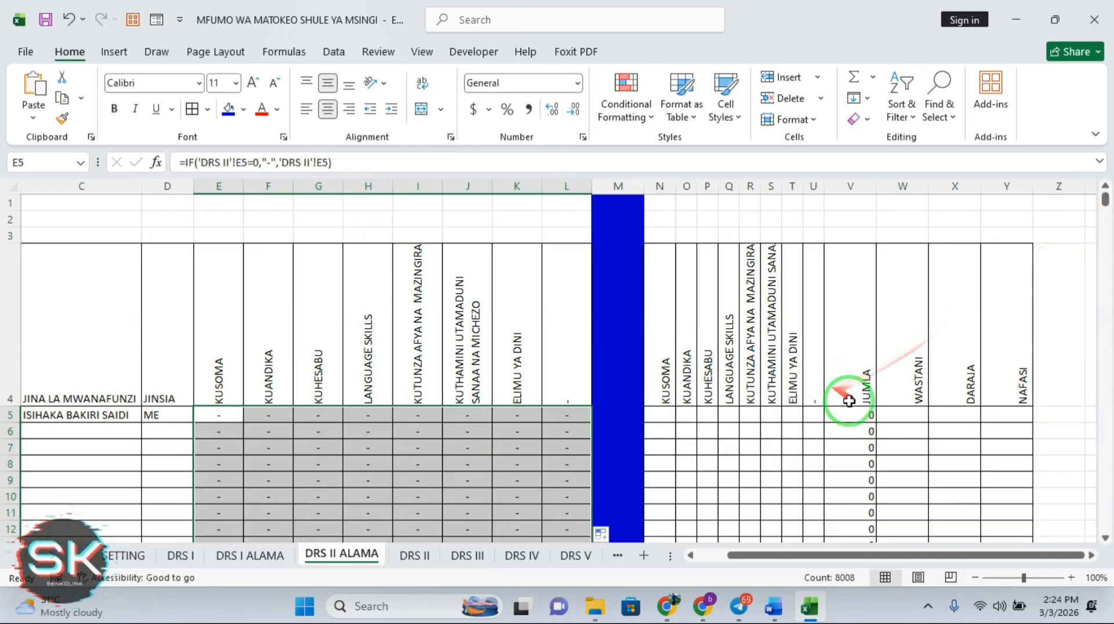
Point D5's JINSIA formula at DRS II and fill it down column D
click(1074, 286)
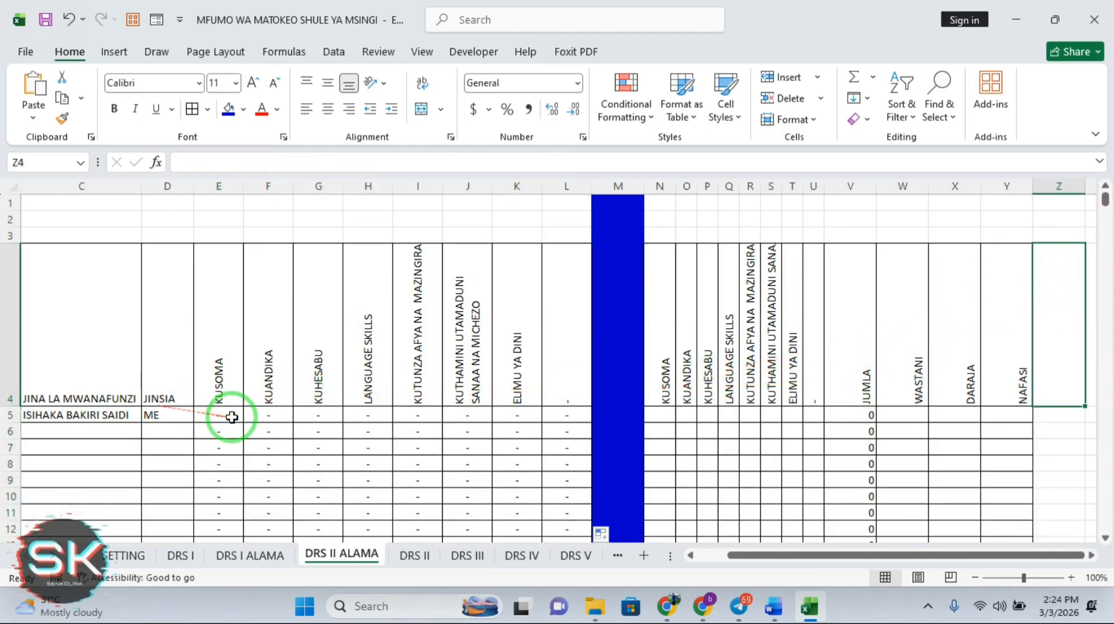
click(160, 416)
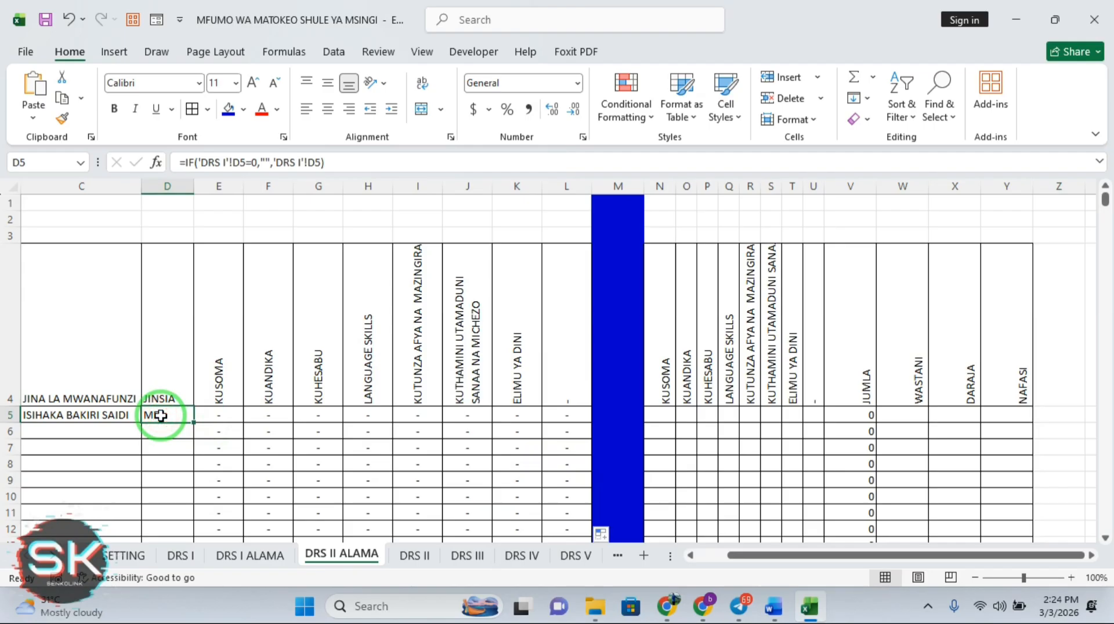
click(225, 163)
text(I)
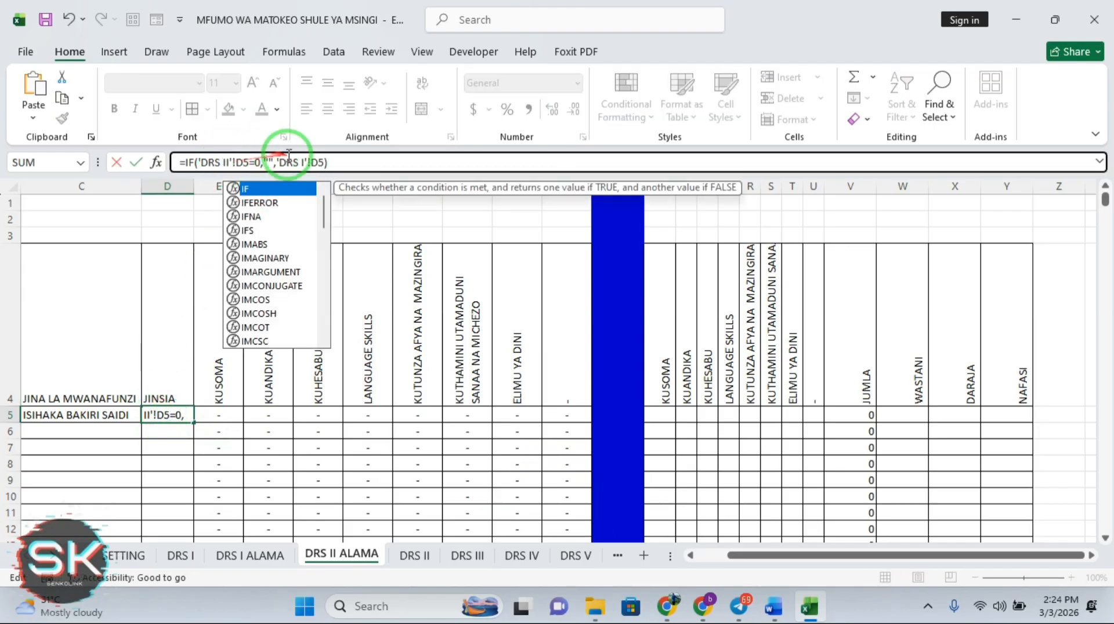
click(302, 162)
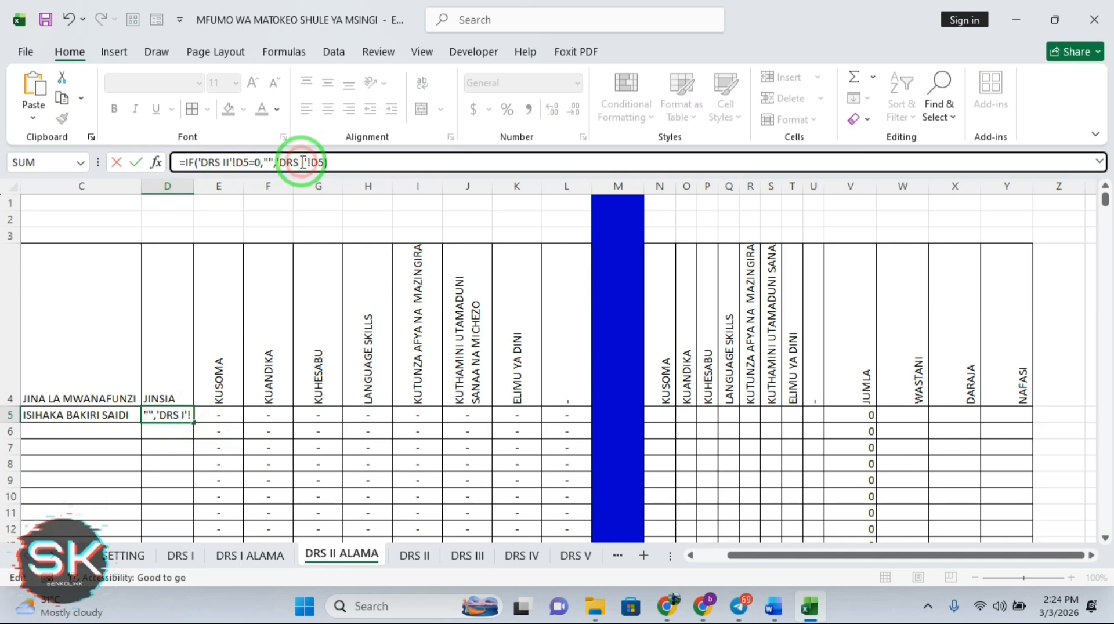
text(I)
key(Return)
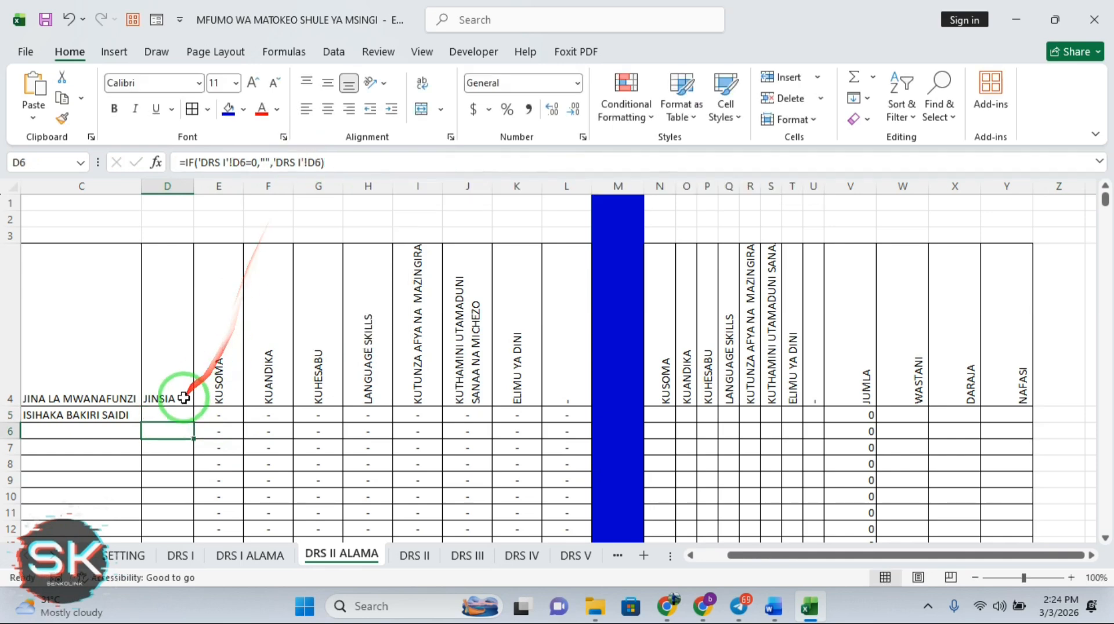
click(175, 411)
drag(191, 419, 196, 421)
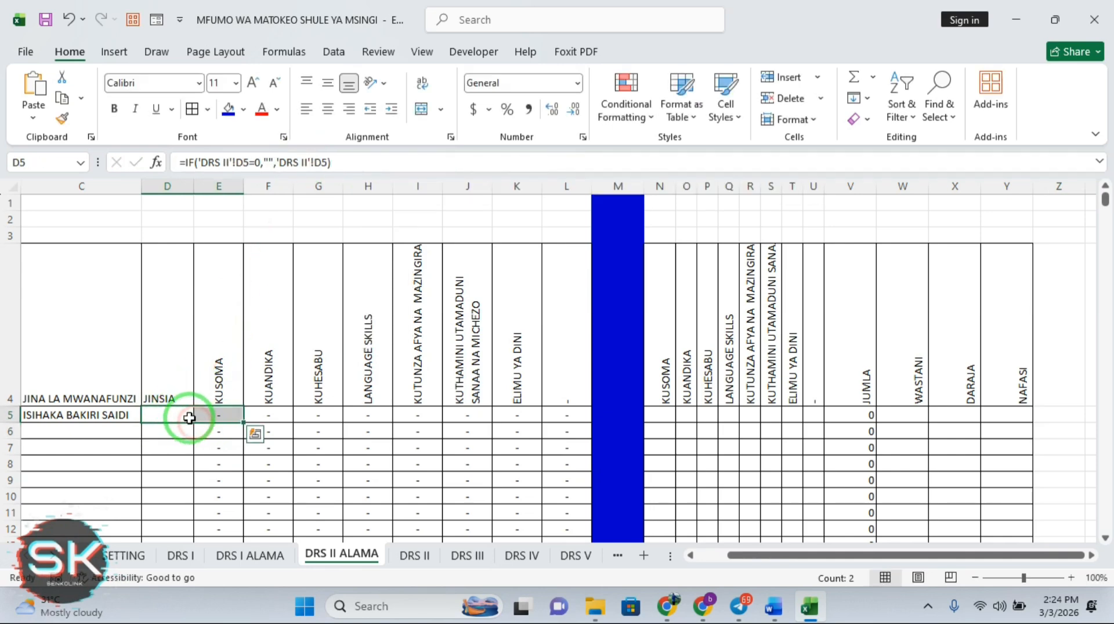
click(187, 415)
double_click(186, 415)
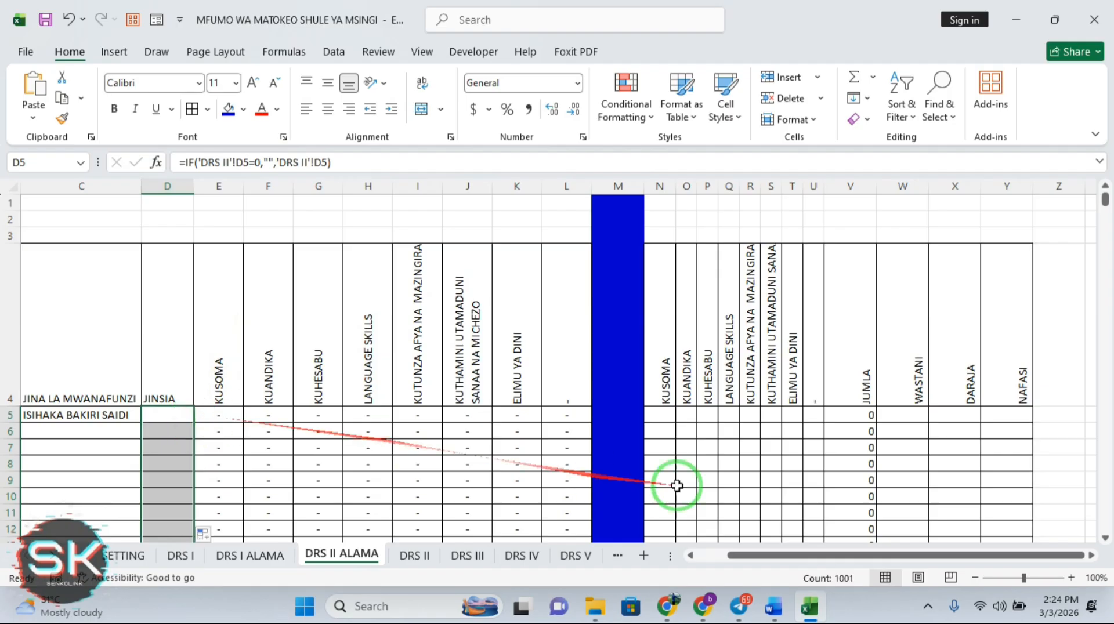
drag(782, 557, 732, 562)
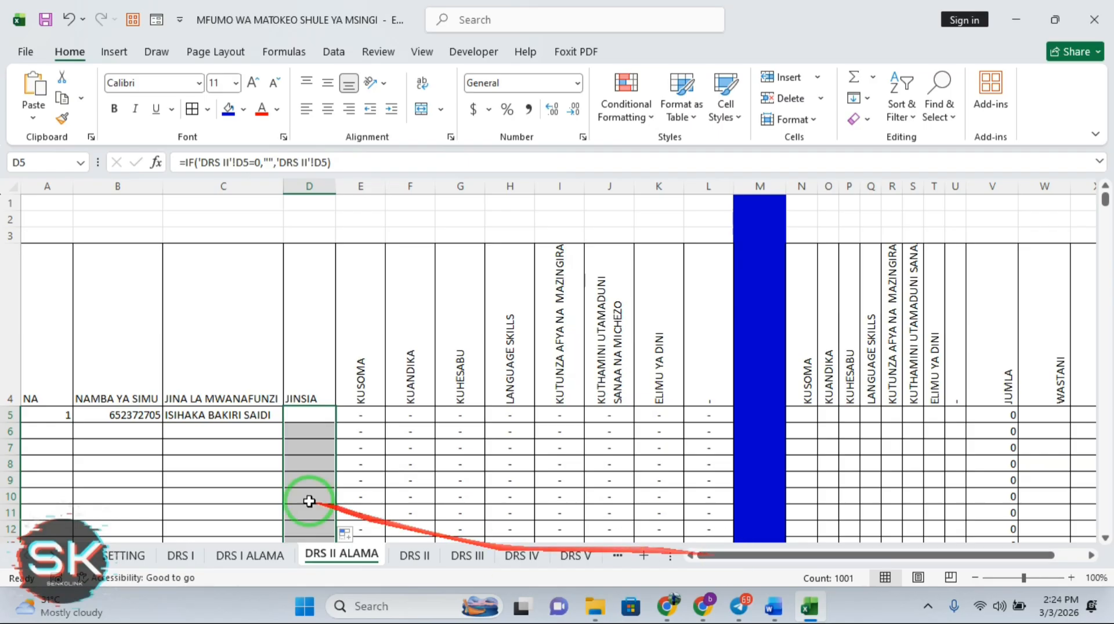
Point C5's student-name formula at DRS II and extend it down the column
click(228, 416)
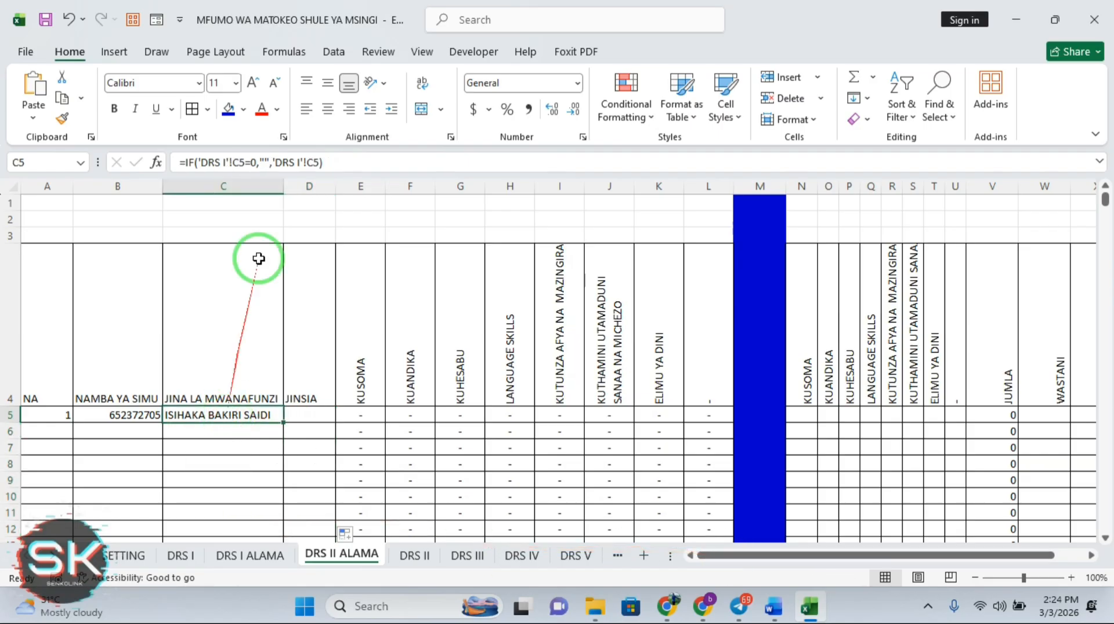
click(224, 167)
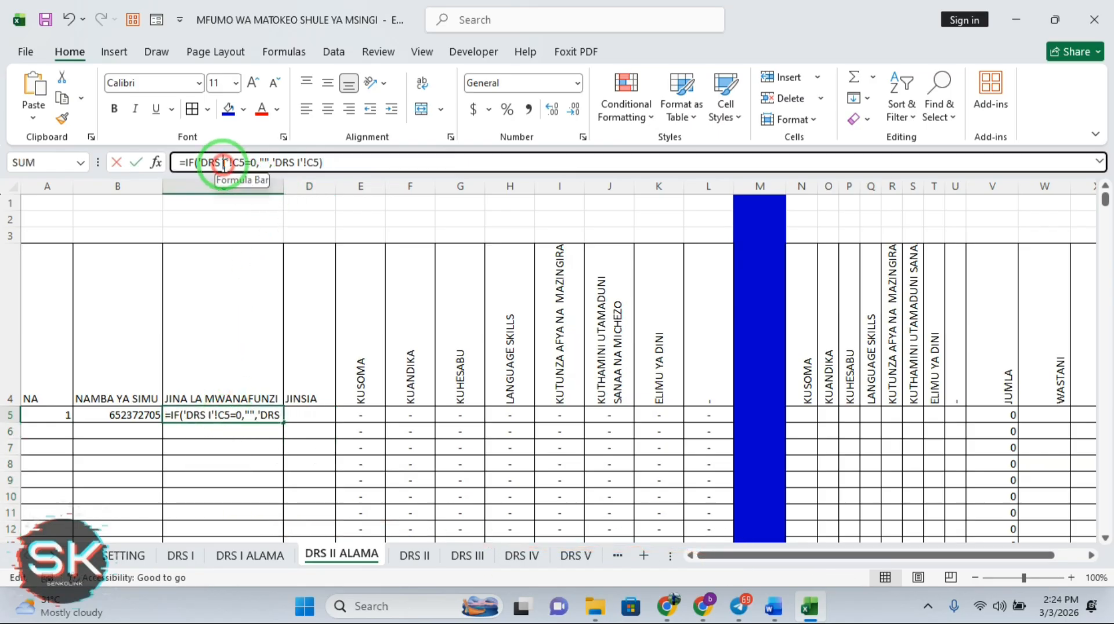
text(I)
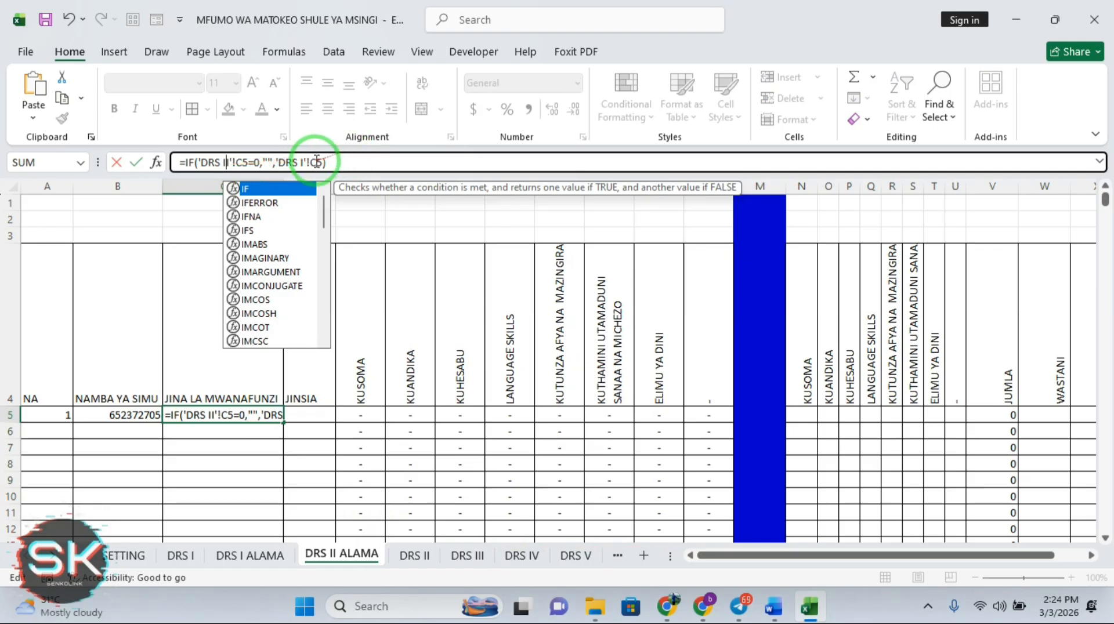
click(301, 163)
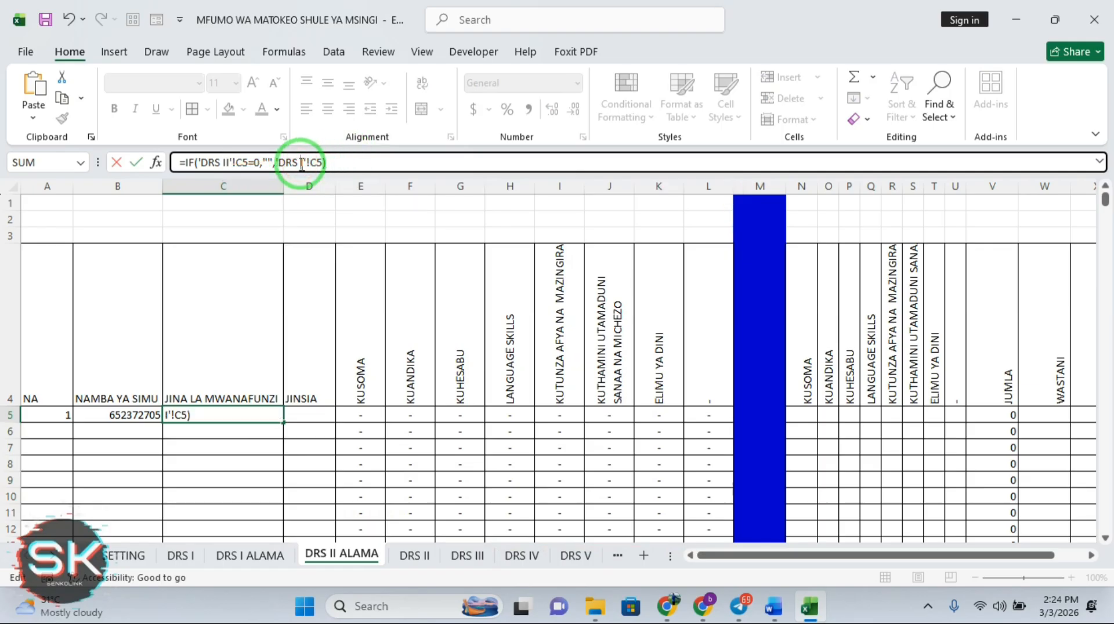
text(I)
key(Return)
click(246, 426)
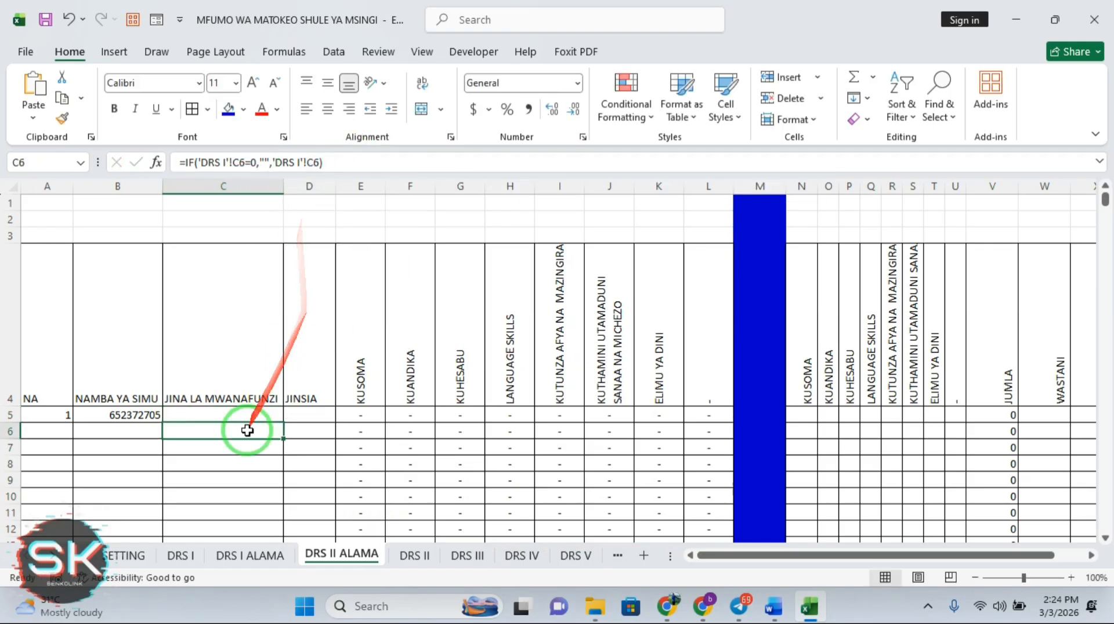
drag(246, 419, 287, 429)
click(272, 414)
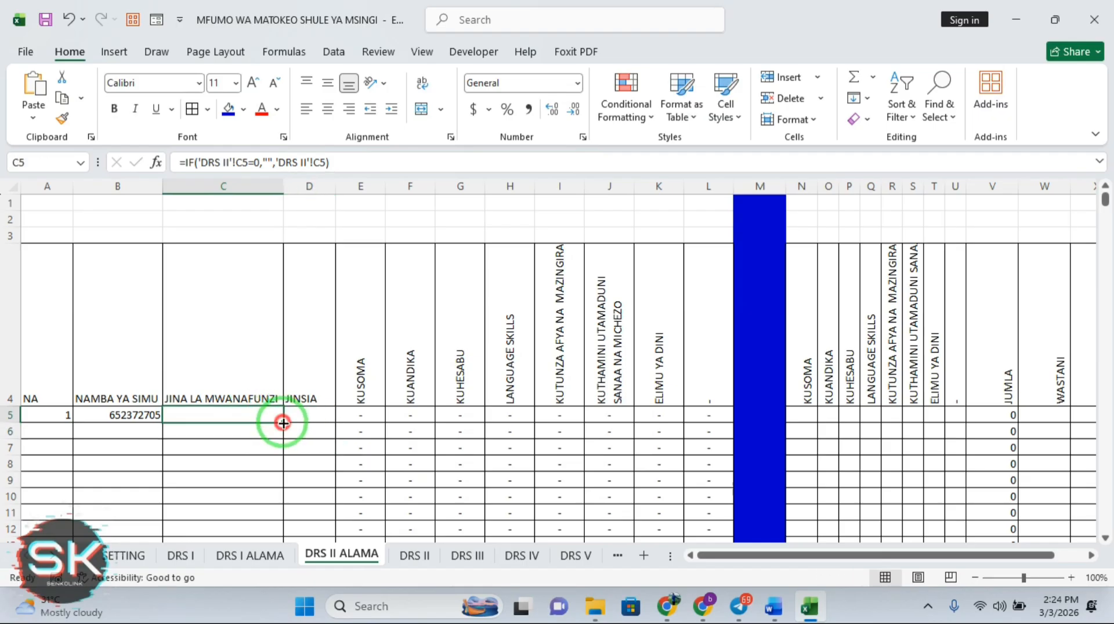
key(ctrl+shift+Down)
Point B5's phone-number formula at DRS II and fill it down column B
click(140, 415)
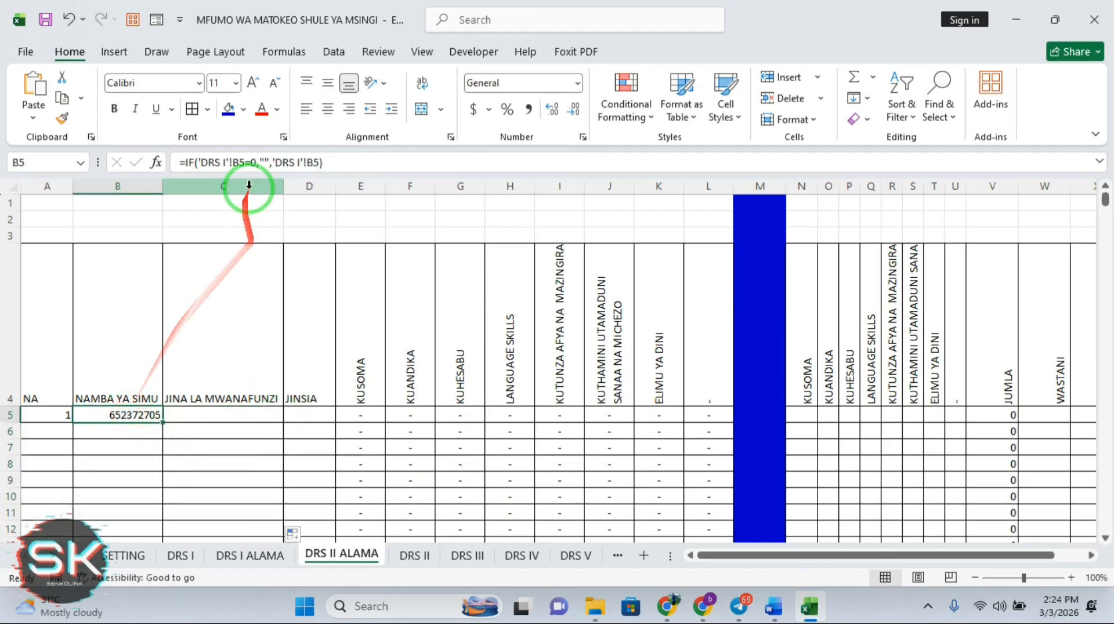
click(225, 164)
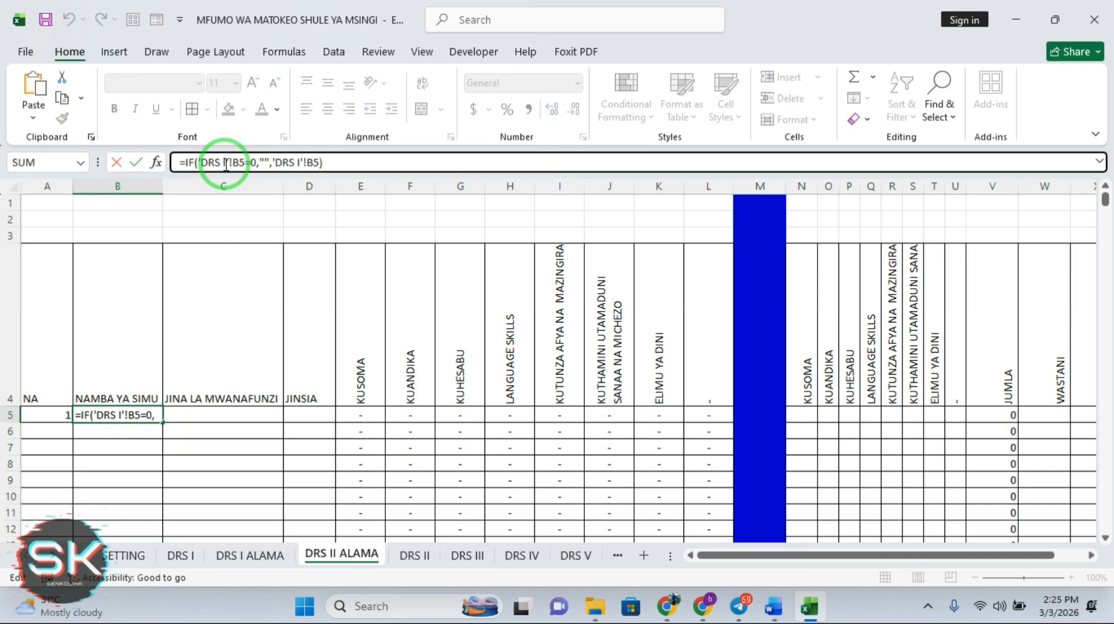
text(I)
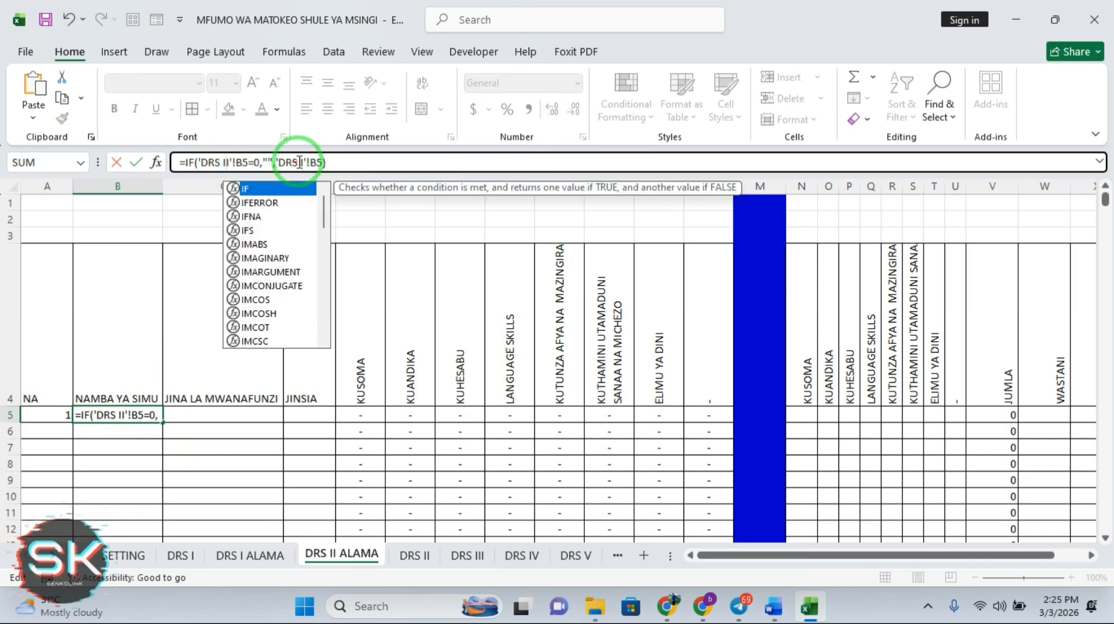
click(301, 162)
text(I)
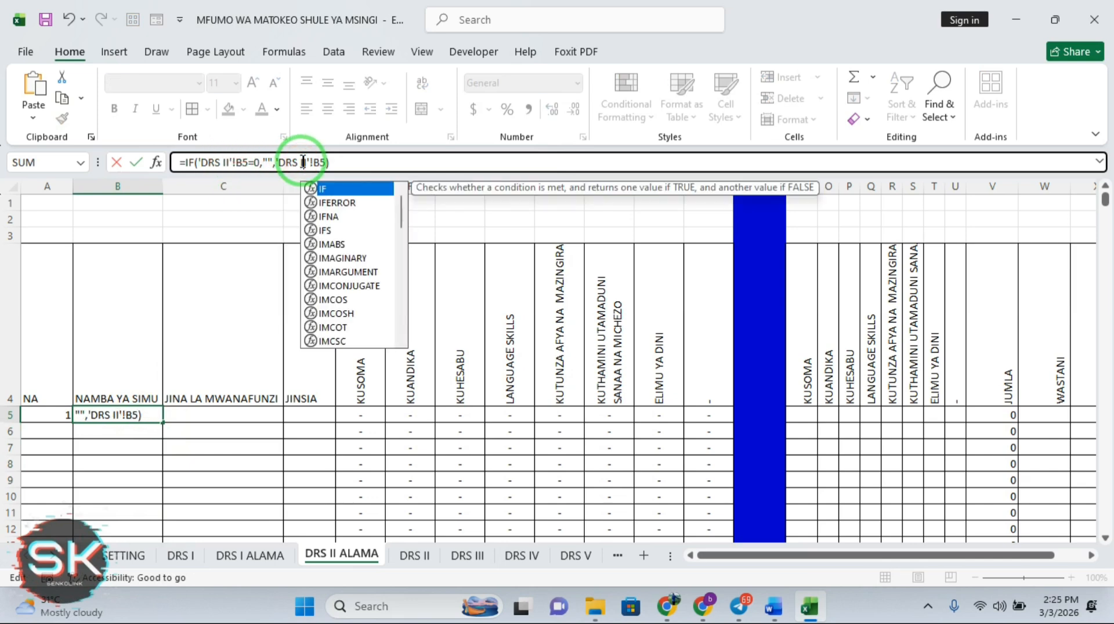
key(Return)
click(124, 415)
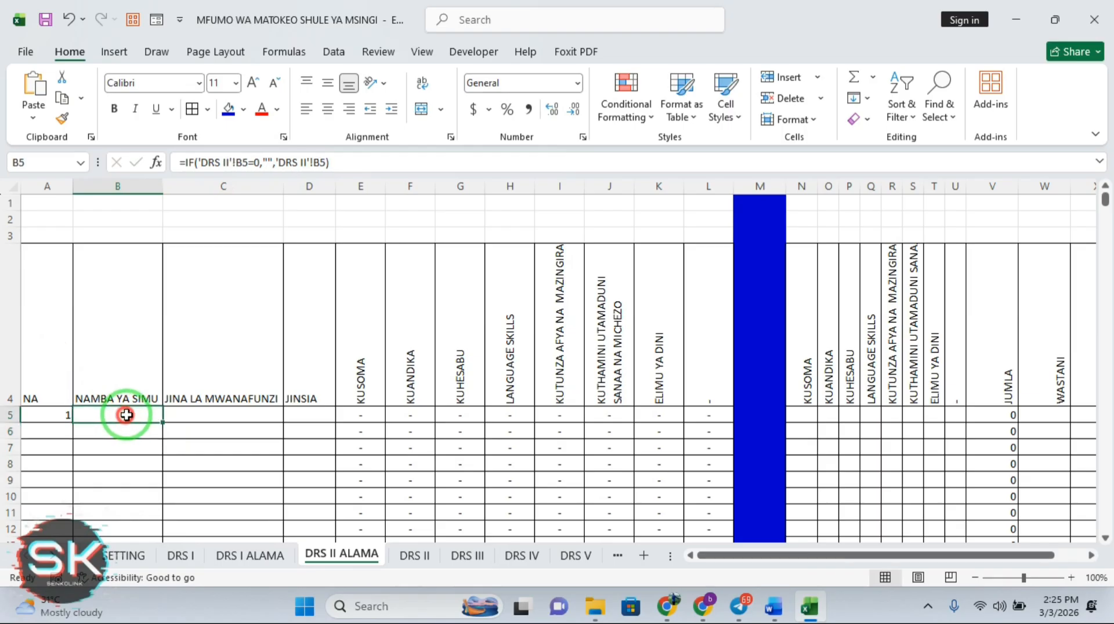
double_click(162, 423)
Point A5's numbering formula at DRS II and fill it down column A
click(55, 414)
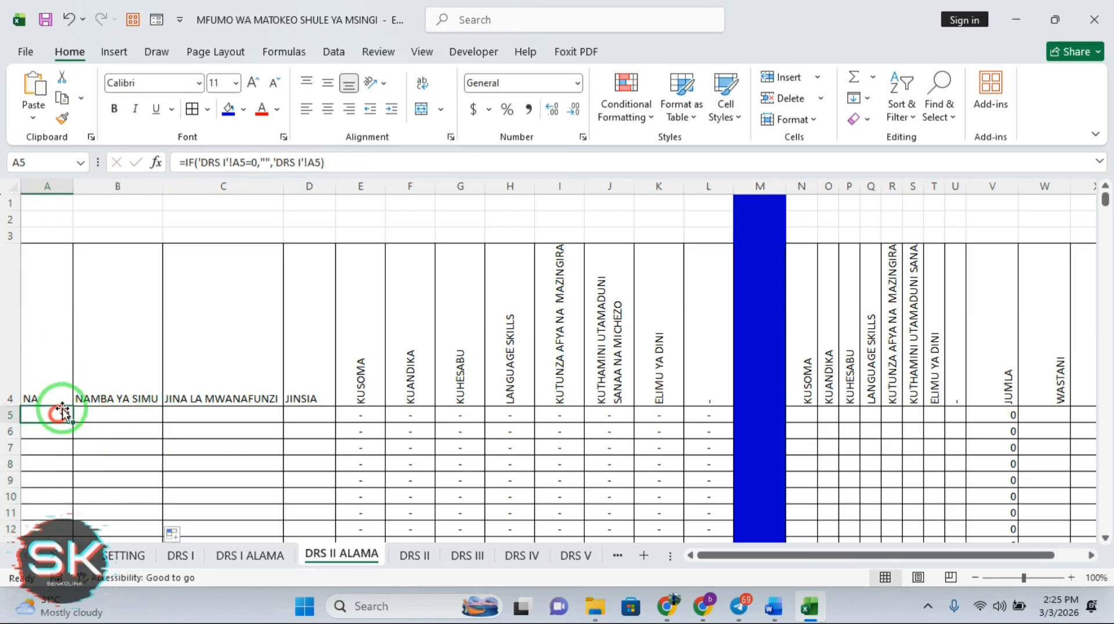
click(224, 164)
text(I)
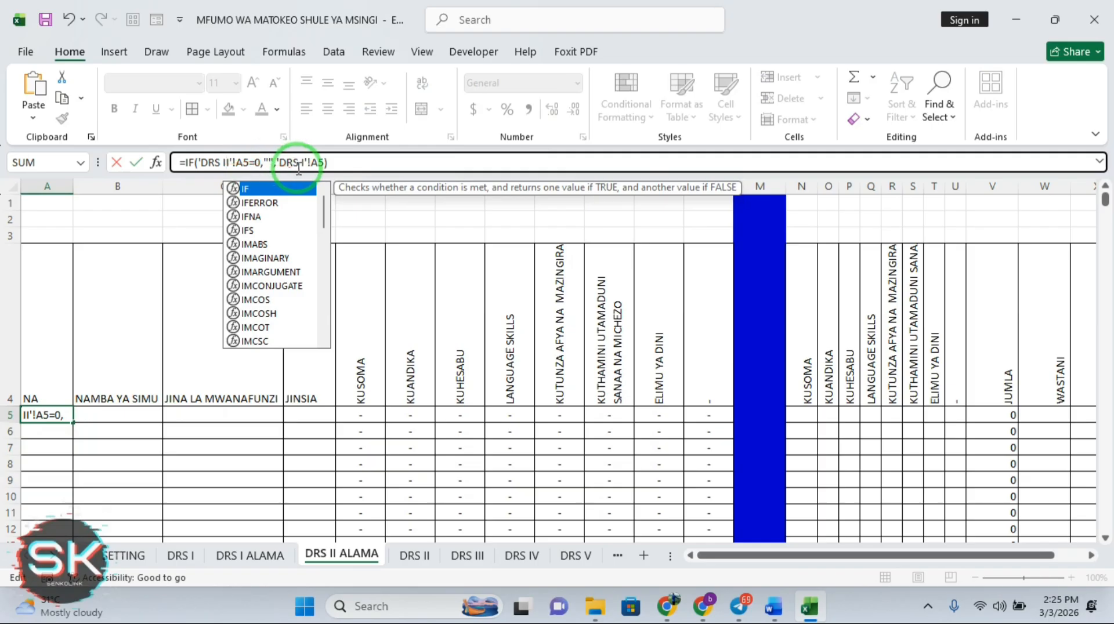
click(303, 164)
text(I)
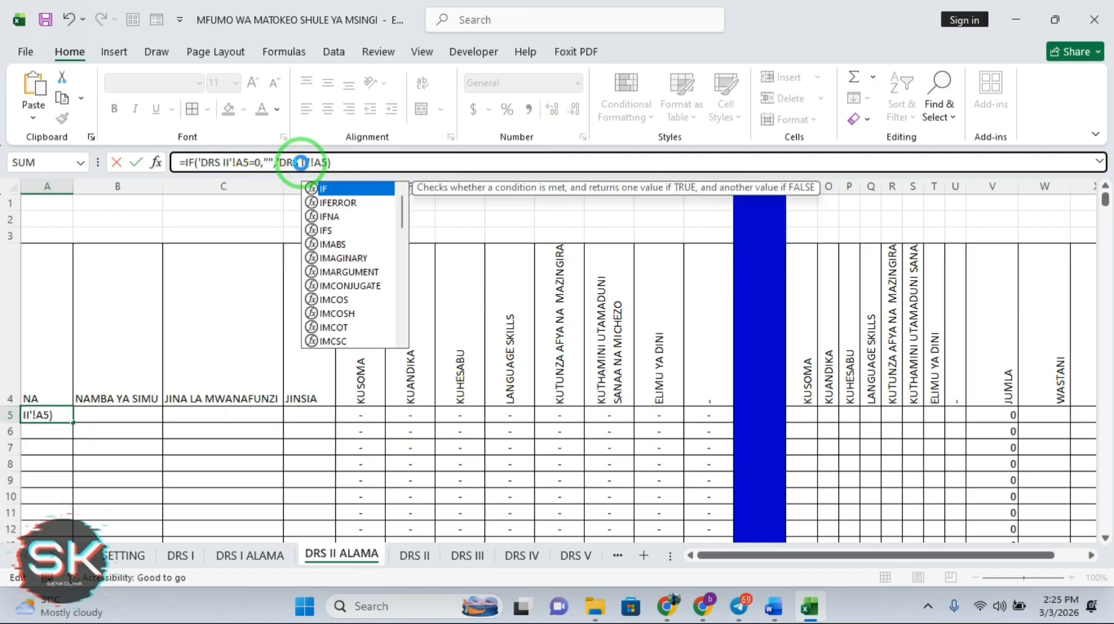
key(Return)
click(43, 413)
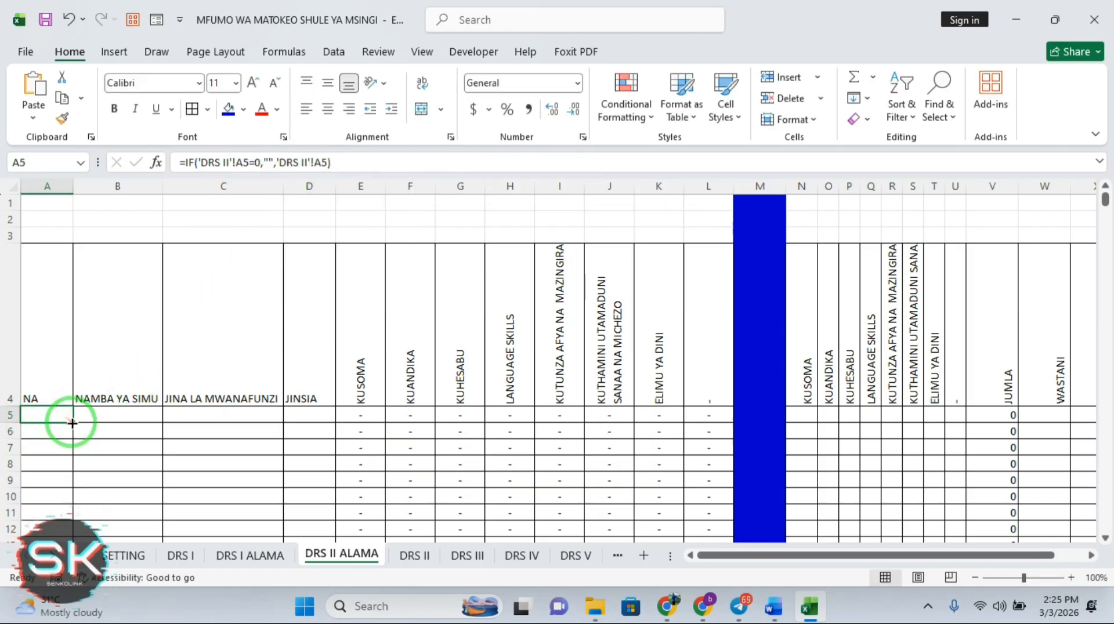
double_click(72, 423)
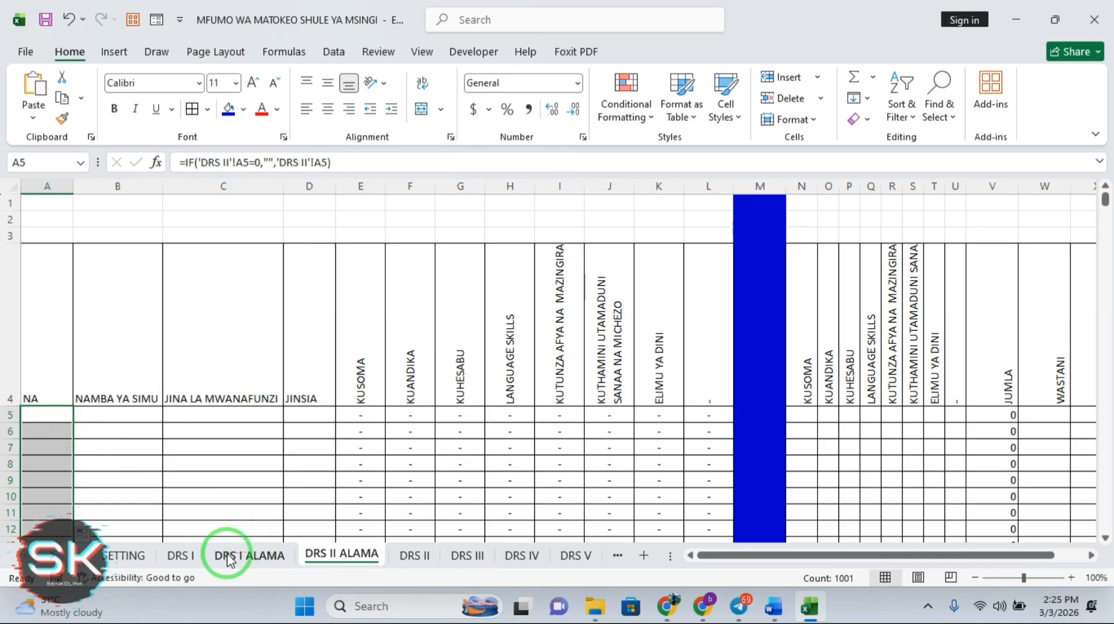
Move the DRS II sheet before DRS II ALAMA and open it
click(186, 557)
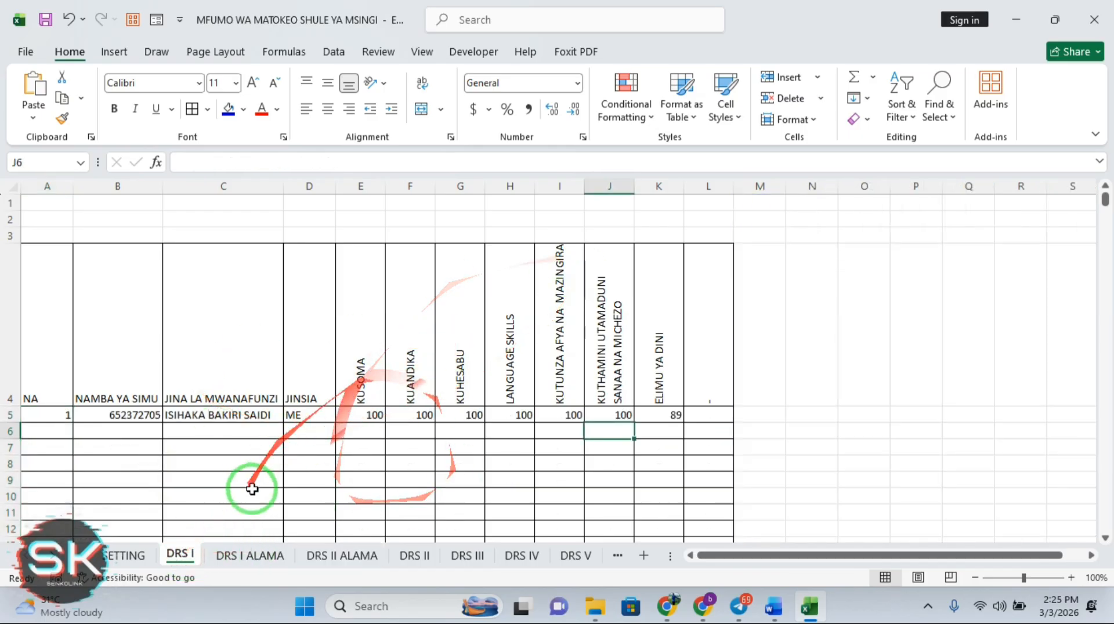
click(240, 557)
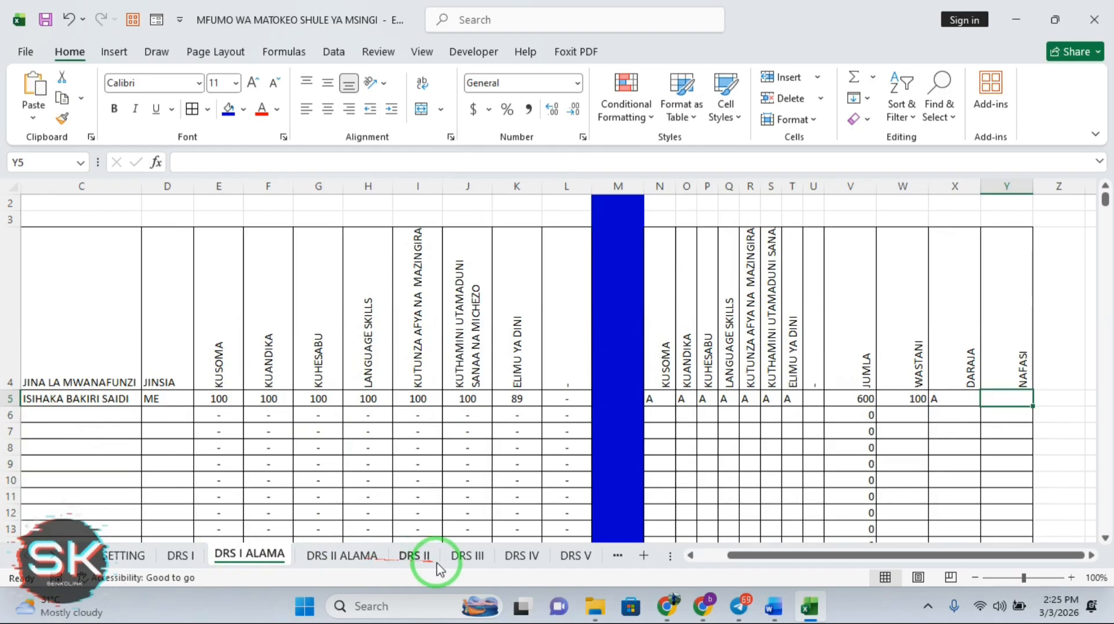
drag(419, 560, 386, 562)
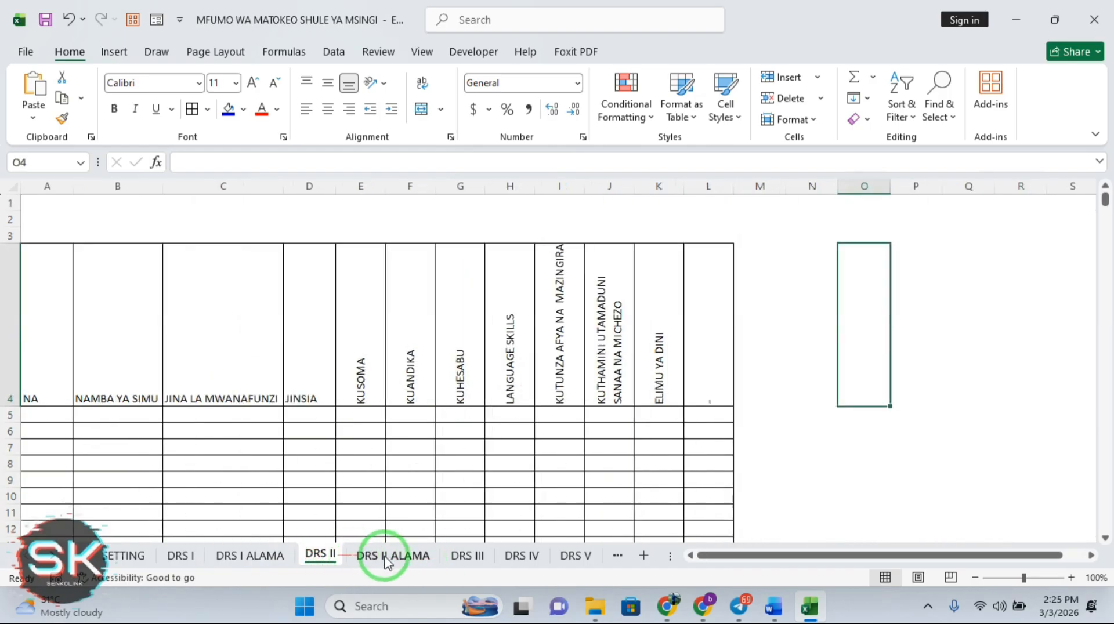
click(386, 561)
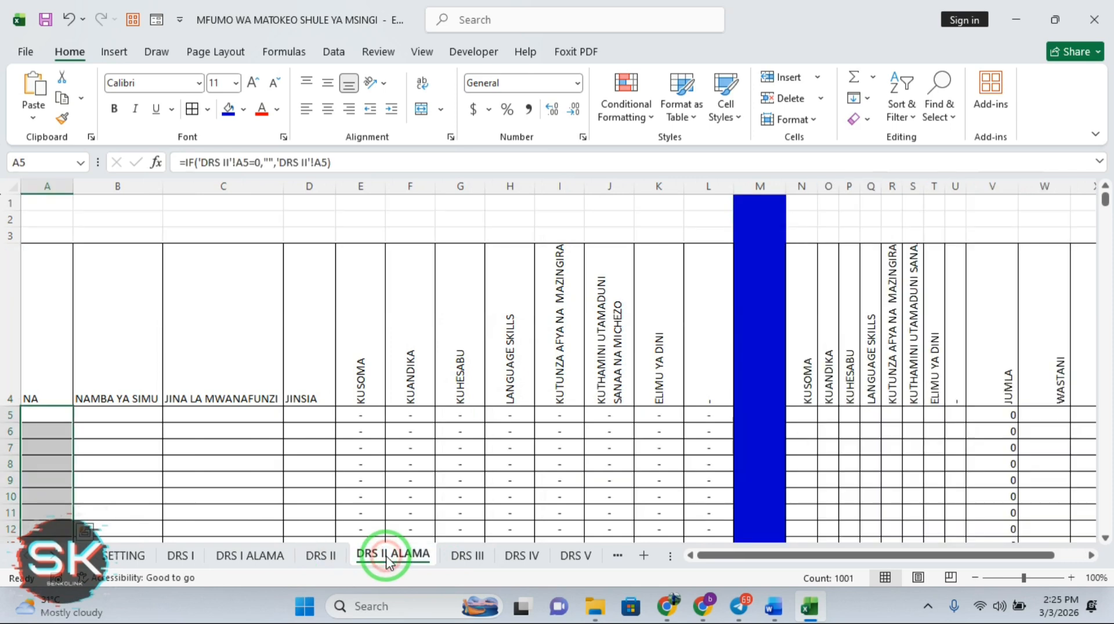
click(226, 273)
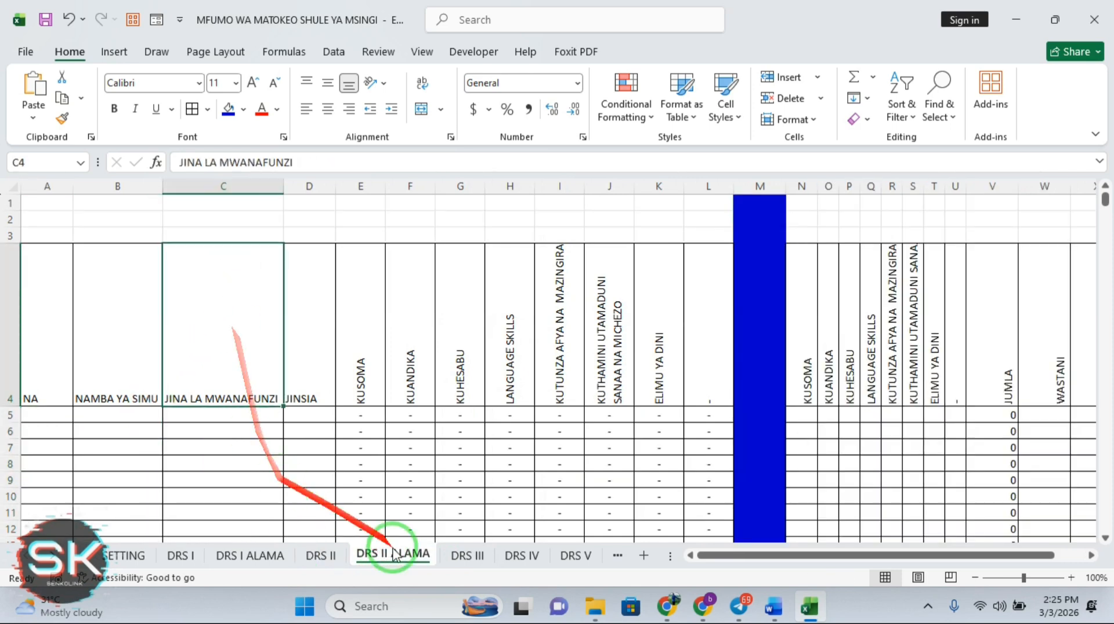
click(334, 560)
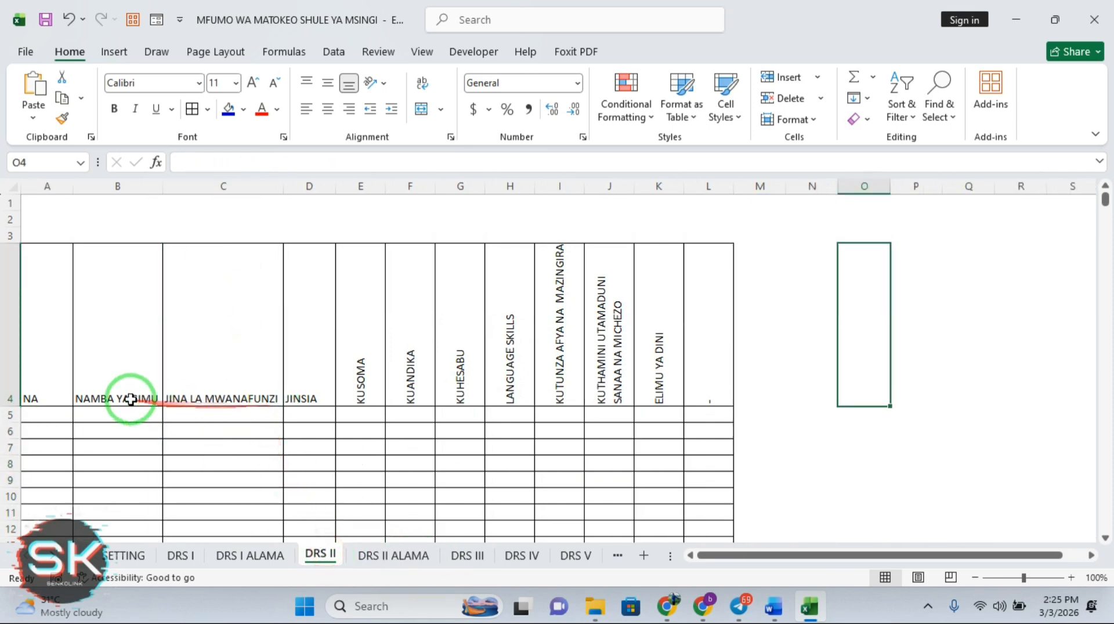
Enter number 1, the pupil's name, and gender MR into row 5's first columns
click(54, 414)
text(1)
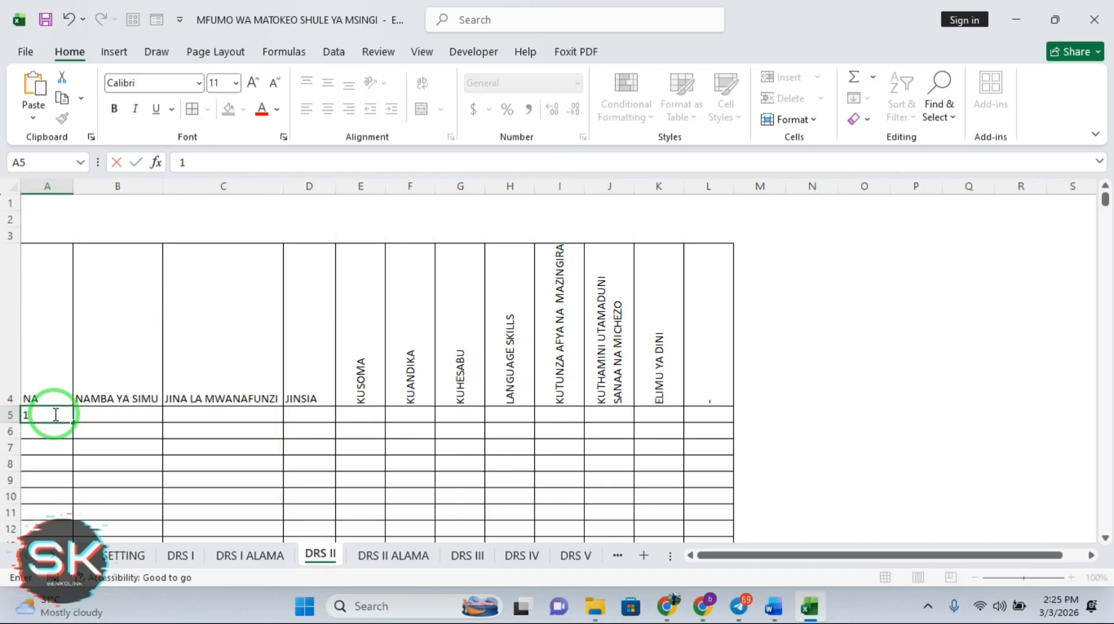
key(Tab)
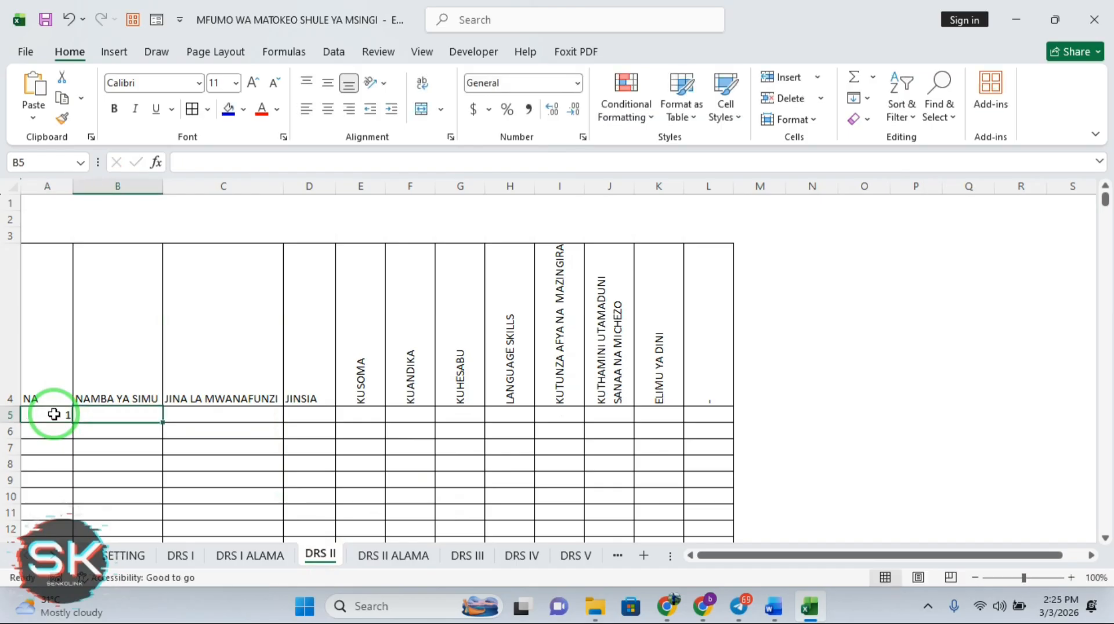
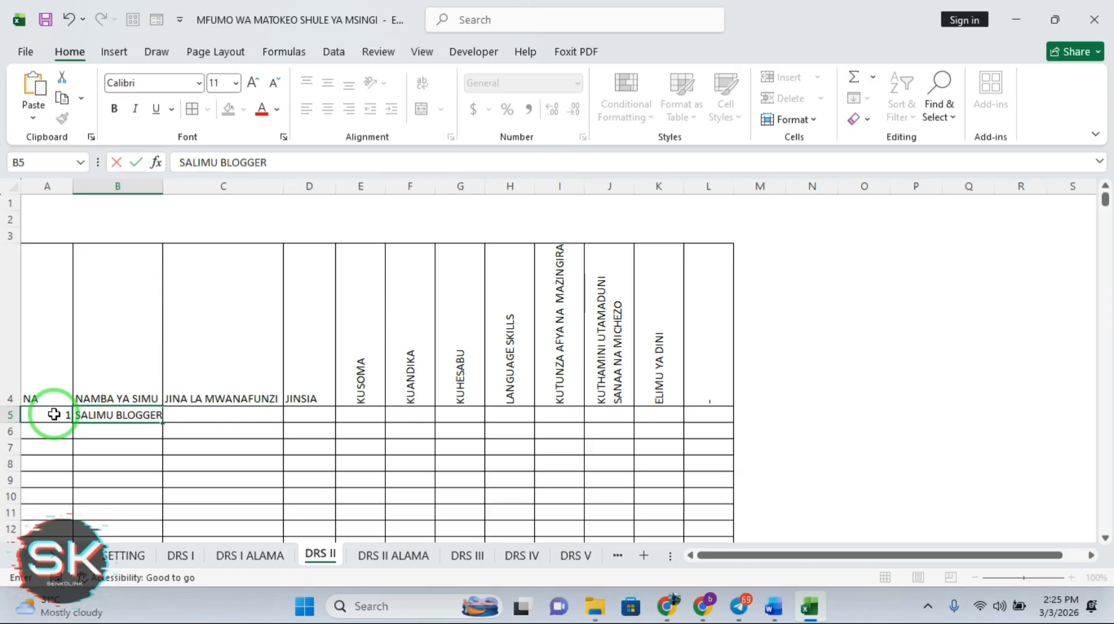
click(177, 411)
click(231, 415)
click(231, 415)
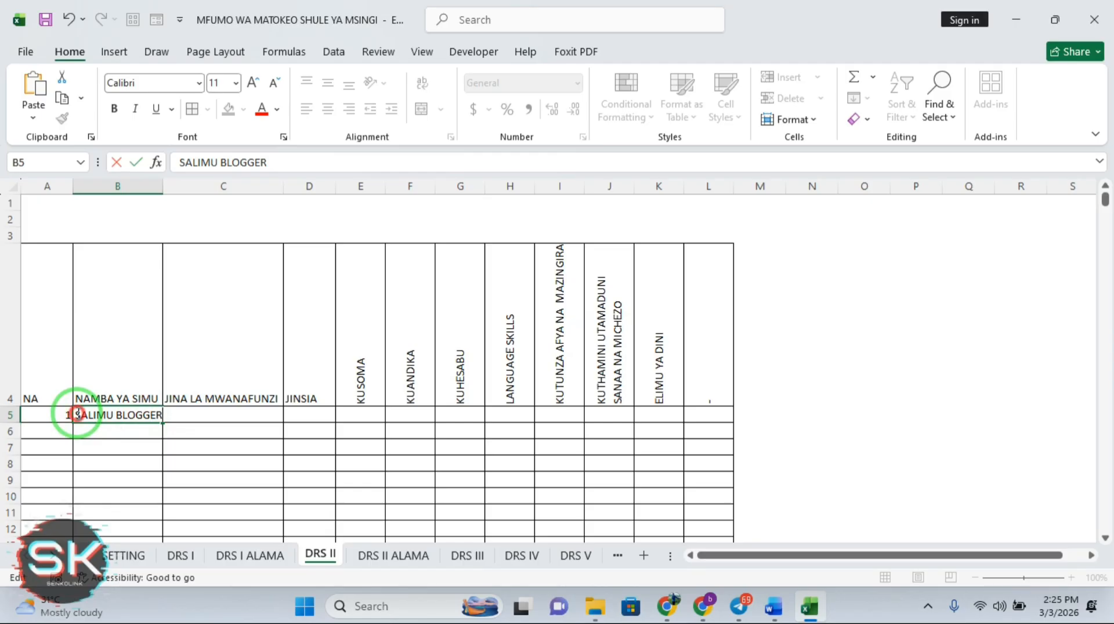
drag(78, 414, 164, 422)
key(BackSpace)
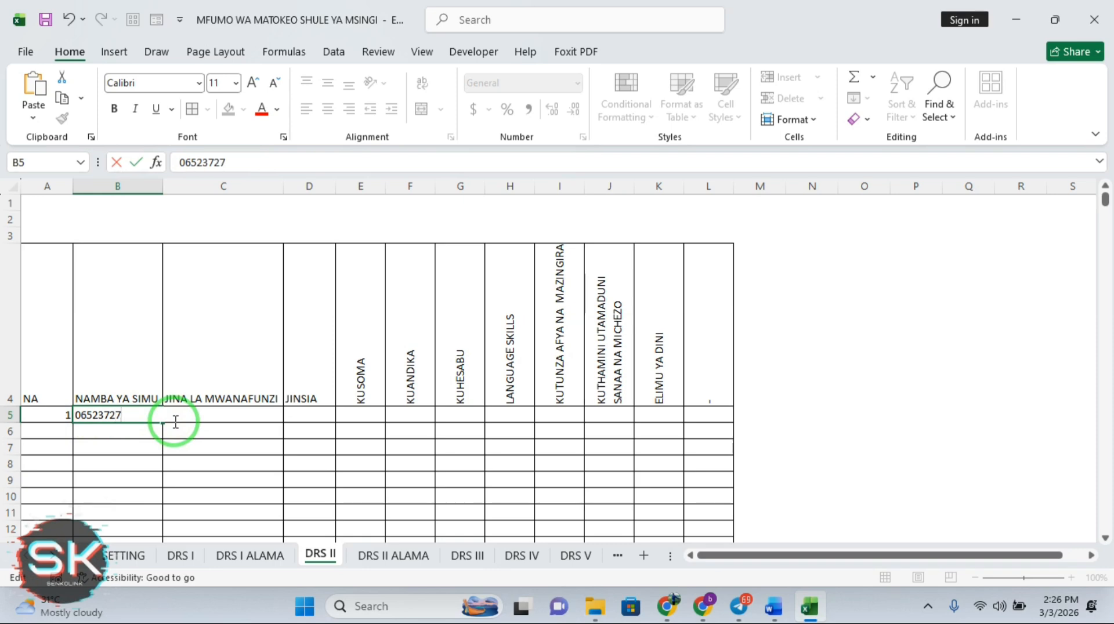
click(219, 414)
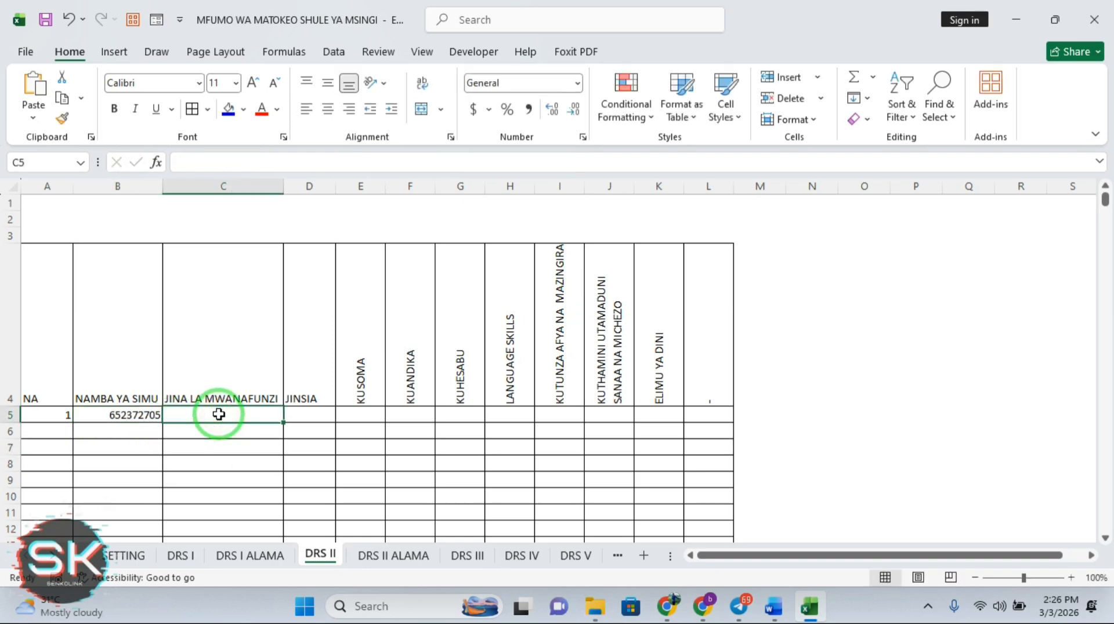
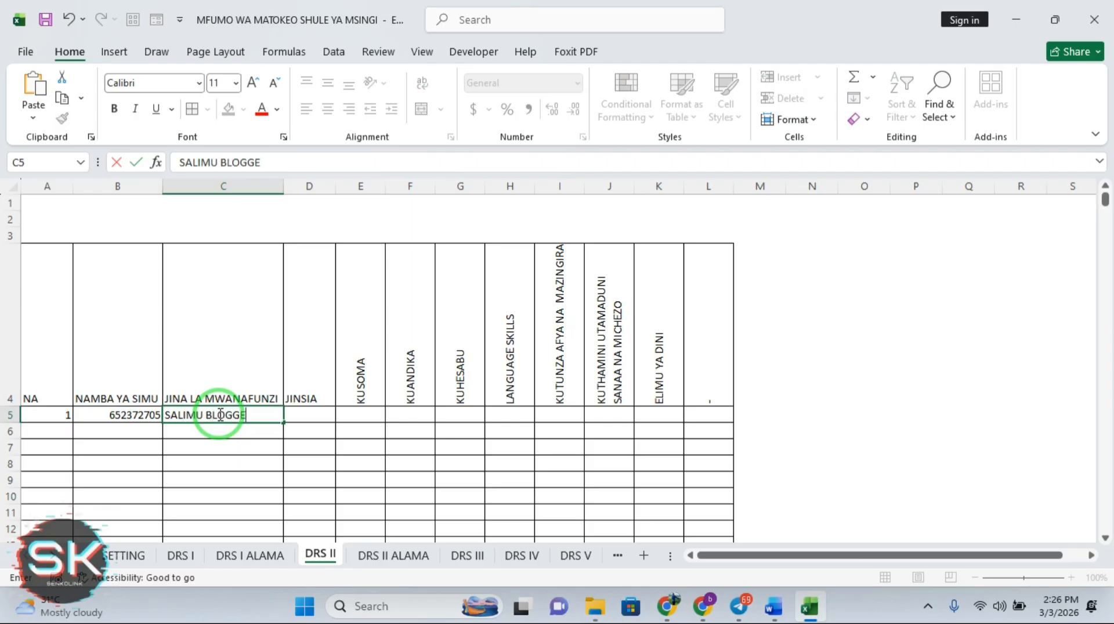
click(312, 415)
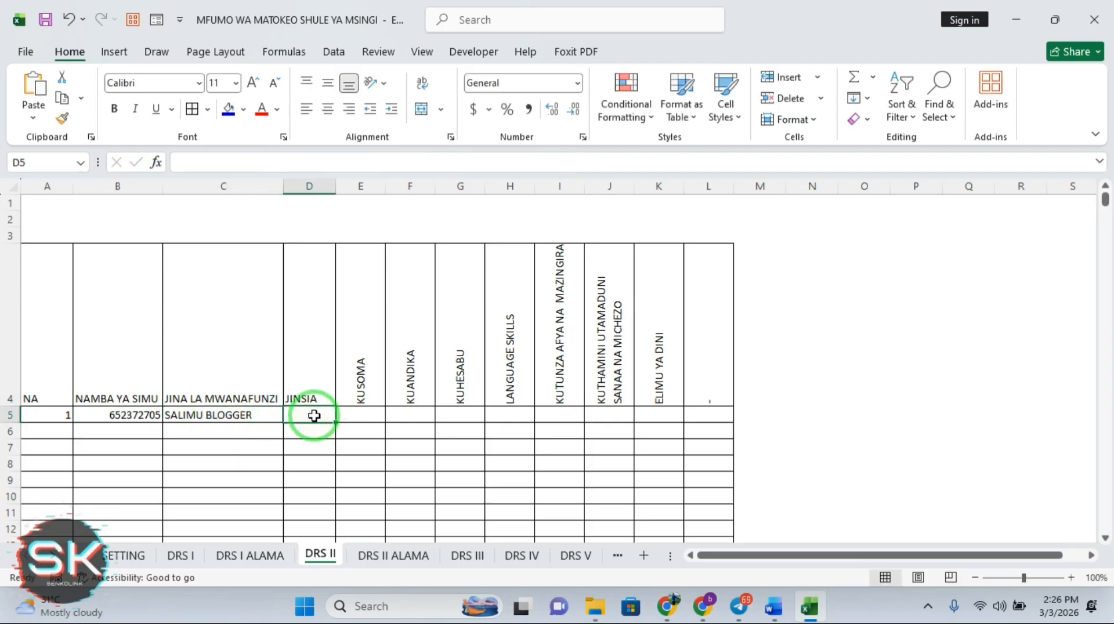
text(MR)
click(360, 413)
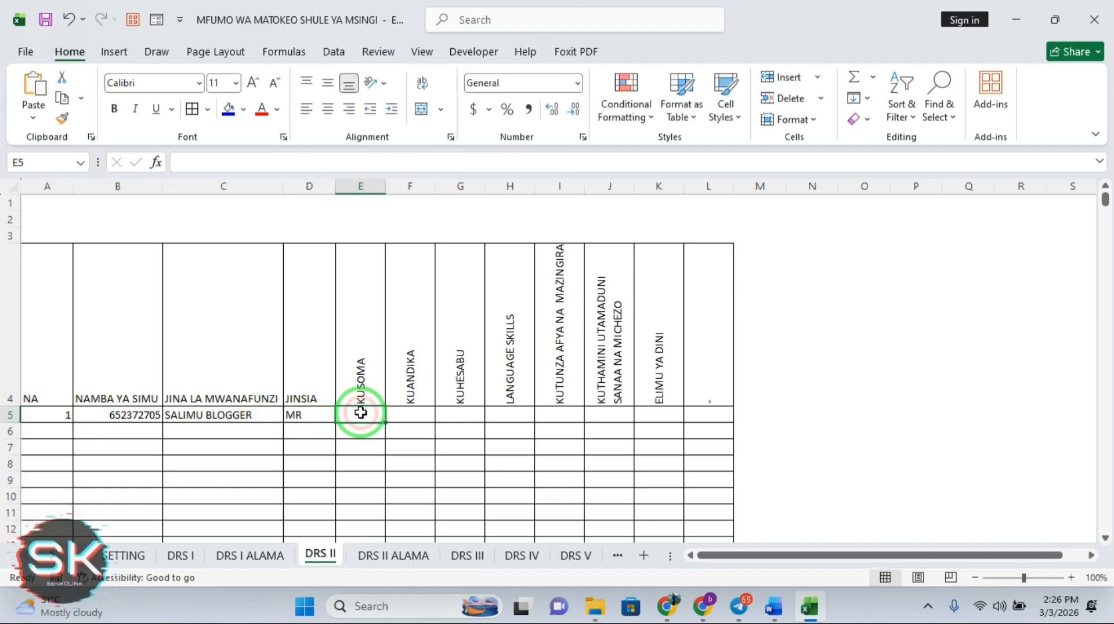
Type the marks 78, 67, 90, 23, 56, 78 and 23 into E5:K5
text(78)
key(Tab)
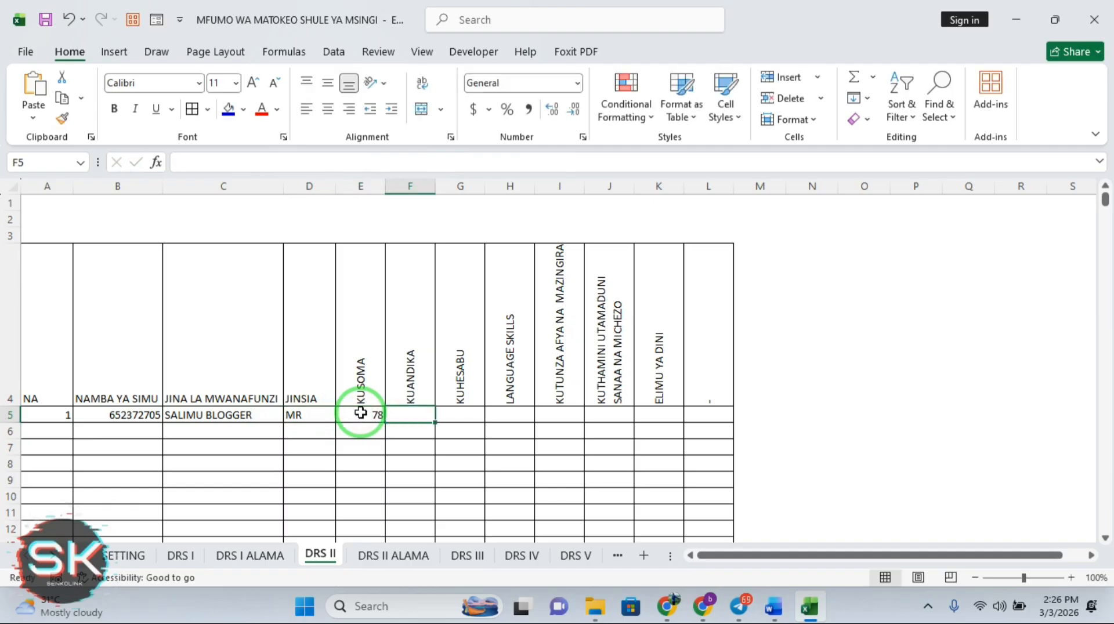
text(67)
key(Tab)
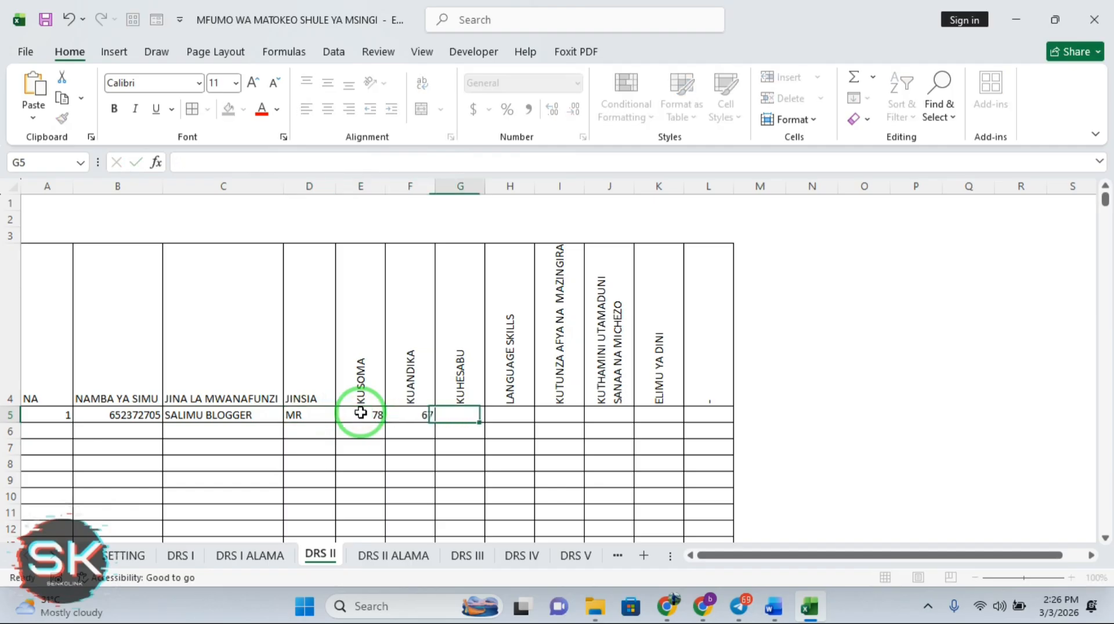
text(90)
key(Tab)
text(23)
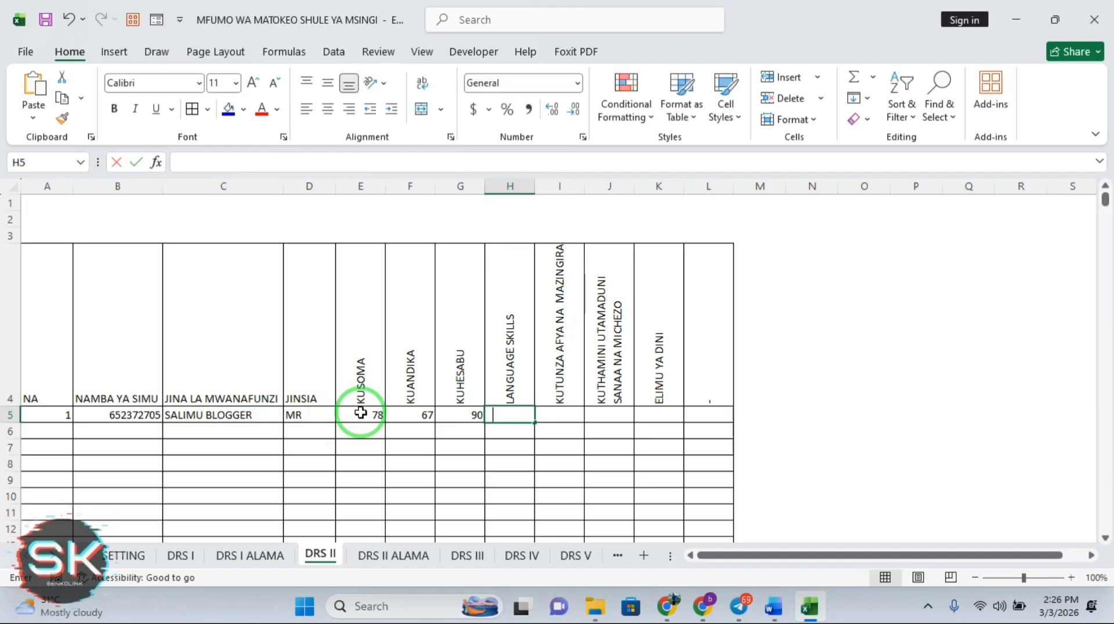
key(Tab)
text(56)
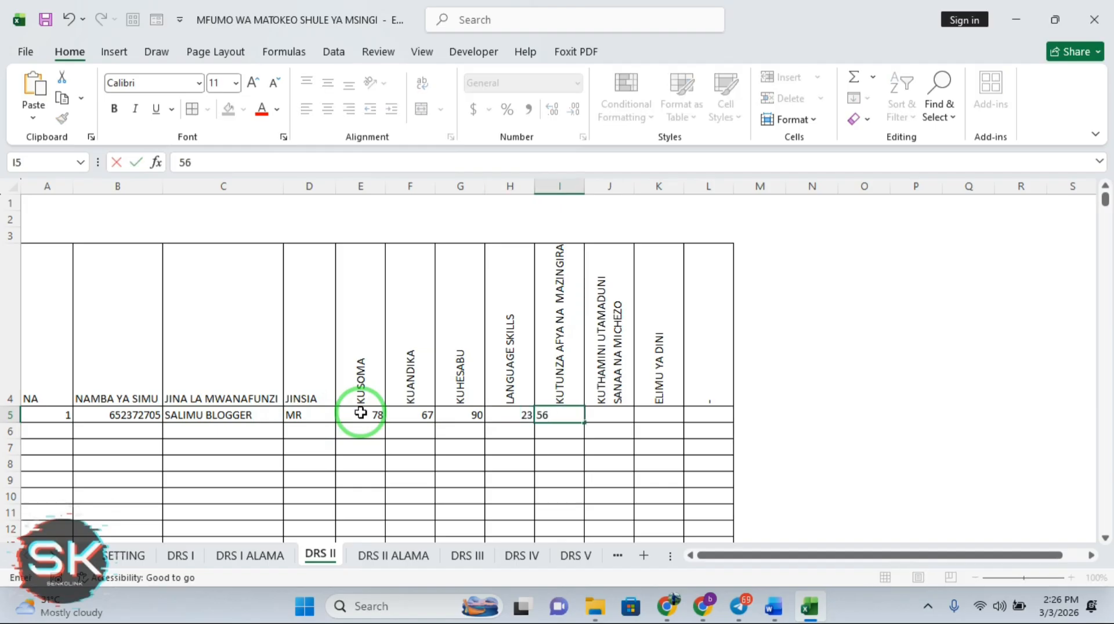
key(Tab)
text(78)
key(Tab)
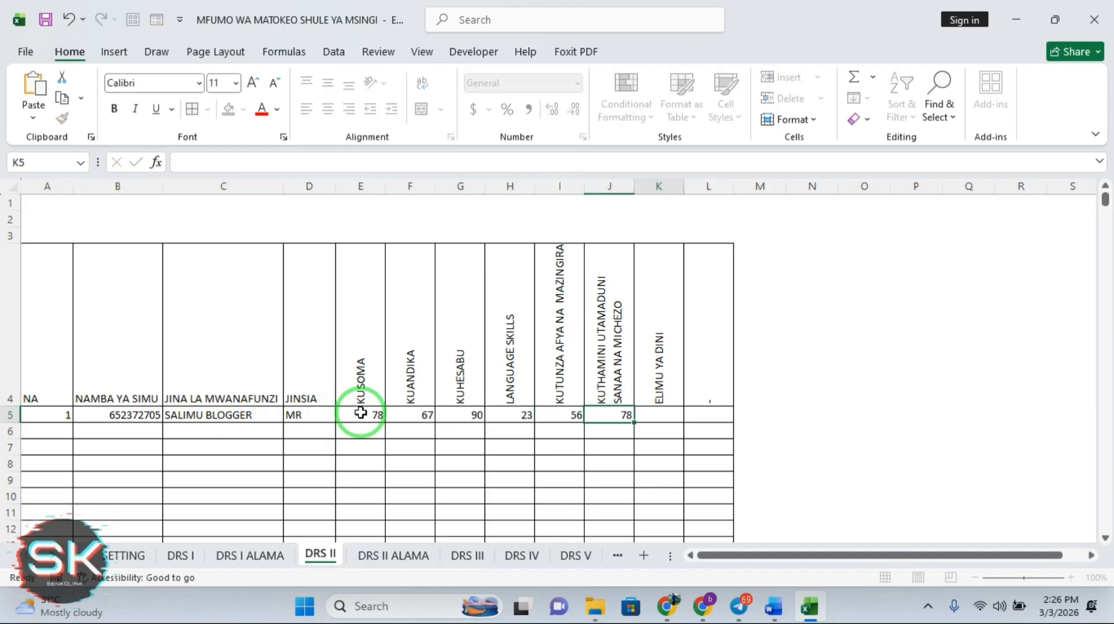
text(23)
key(Return)
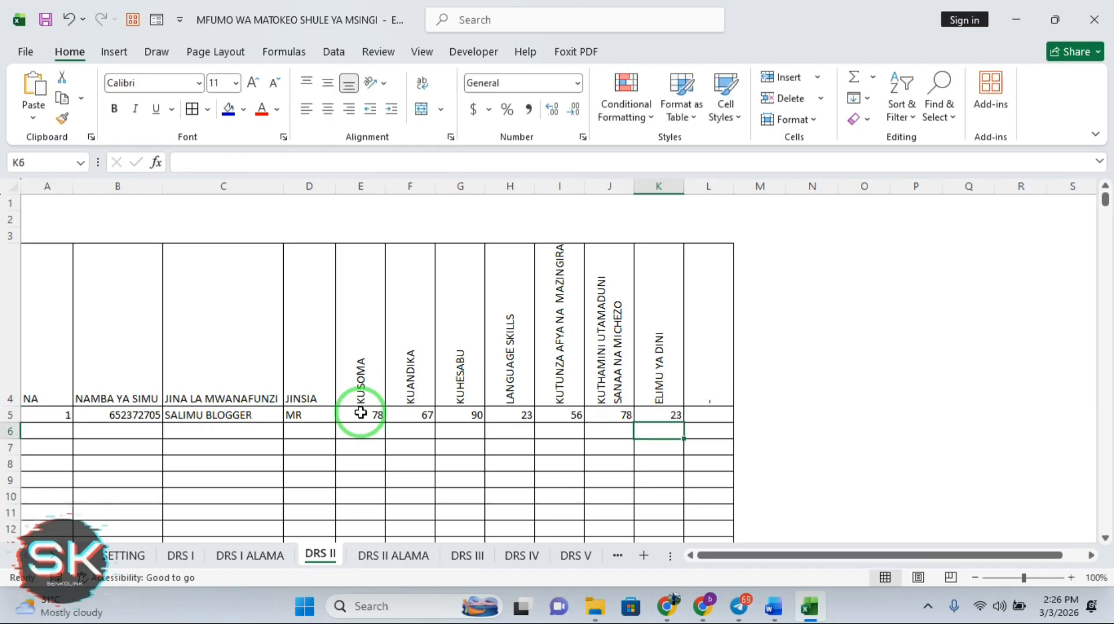
On DRS II ALAMA, fill the WASTANI formula from W5 down column W
click(398, 559)
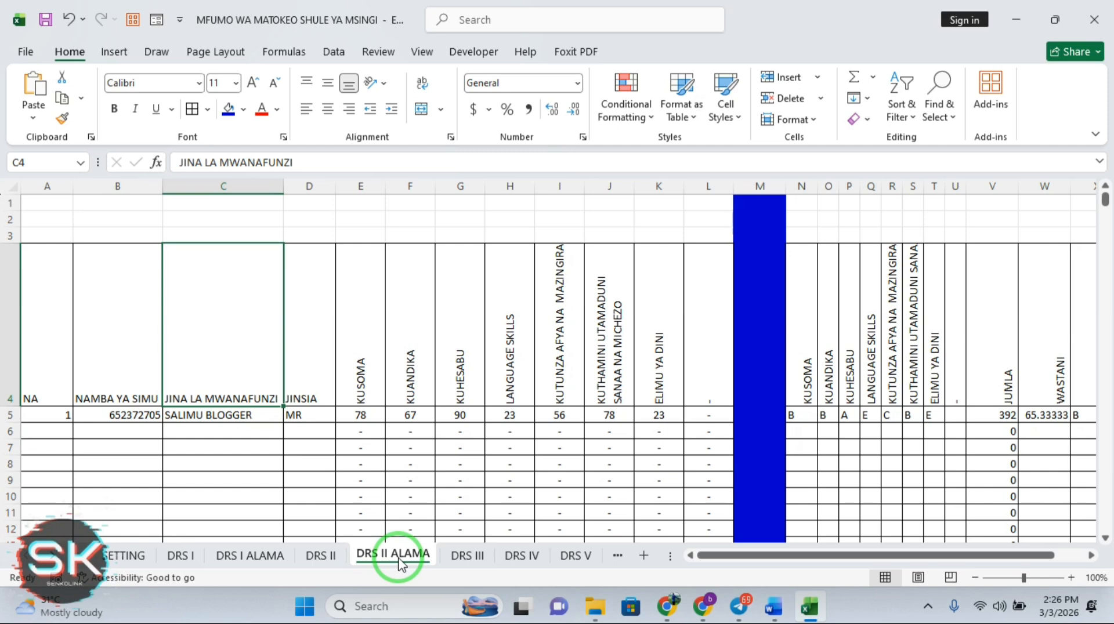
key(Right)
key(Right)
key(Right)
key(Right)
key(Right)
key(Right)
key(Right)
key(Right)
key(Right)
key(Right)
key(Right)
key(Right)
key(Right)
key(Right)
key(Right)
key(Right)
key(Right)
key(Right)
key(Right)
key(Right)
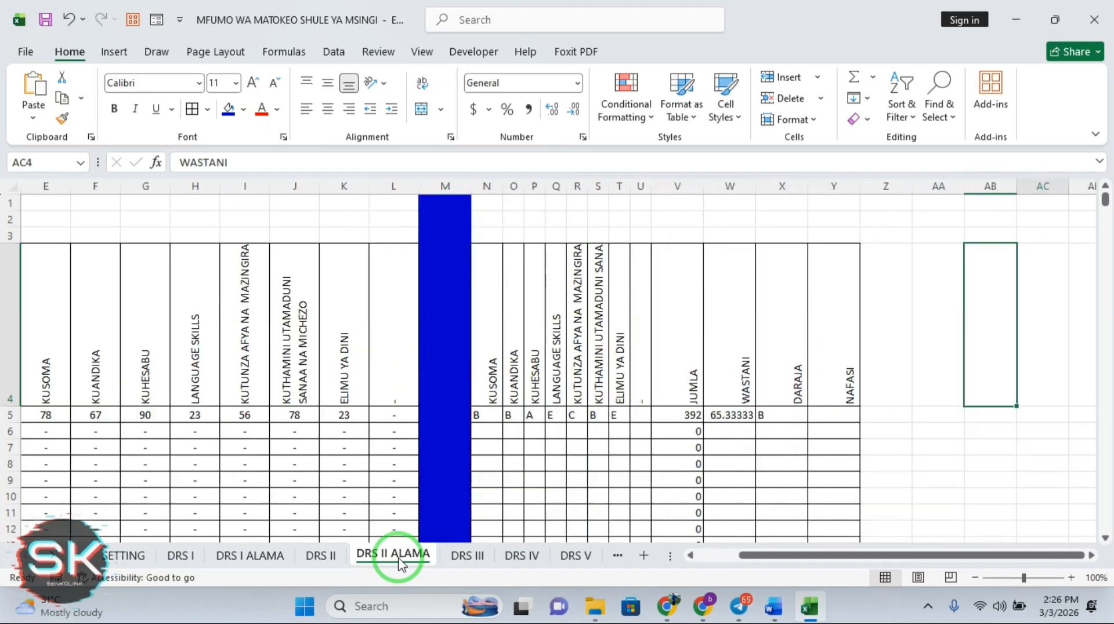
key(Right)
click(690, 413)
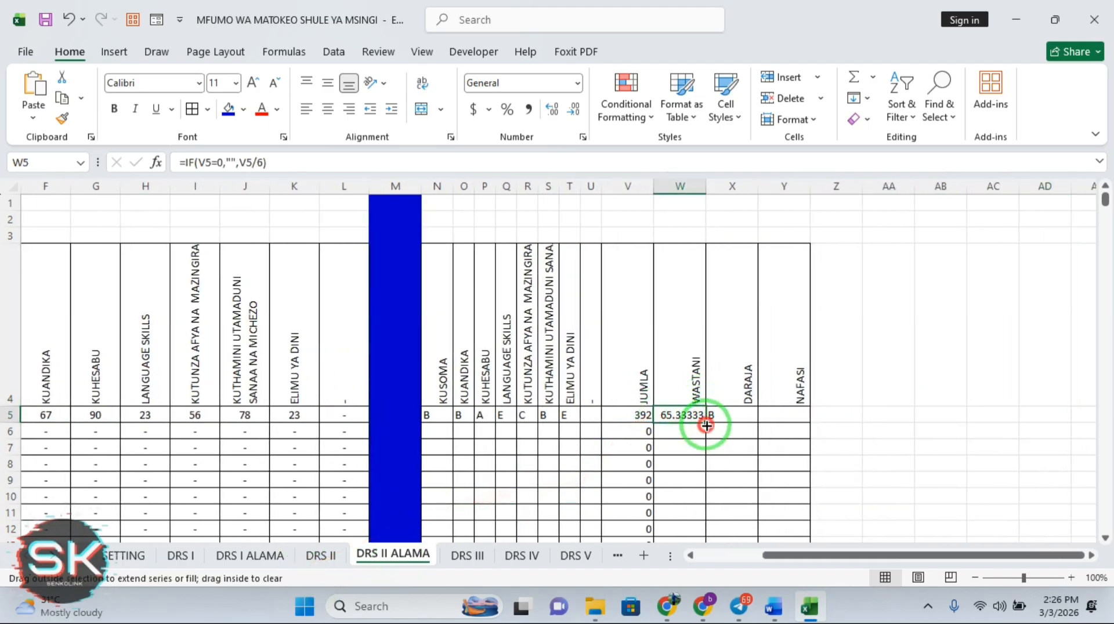
double_click(706, 426)
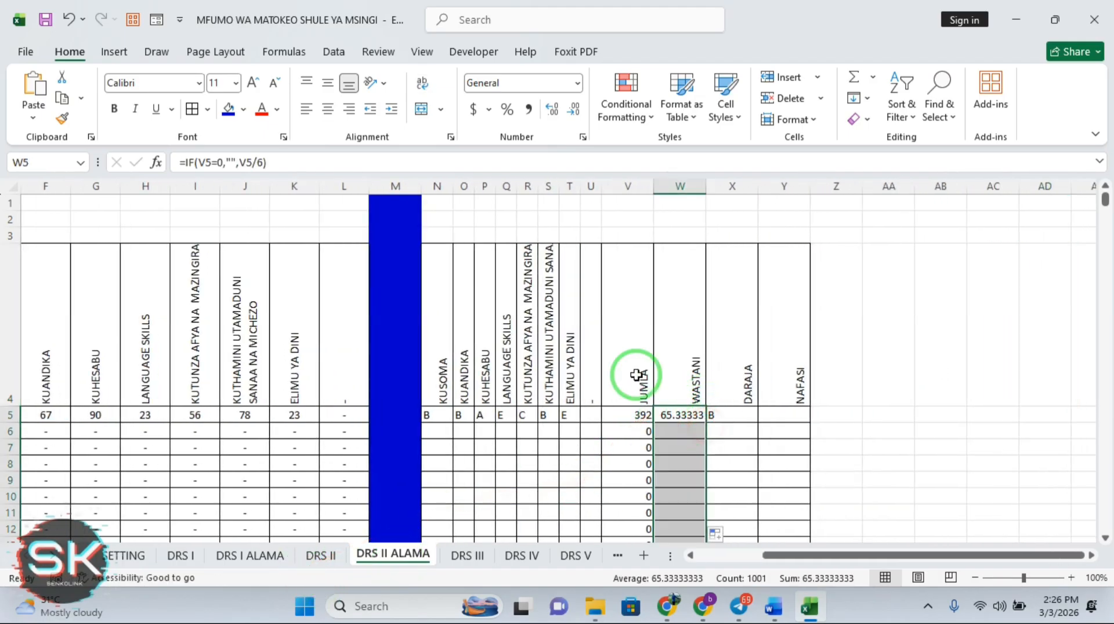
Format the WASTANI averages as Number with 2 decimal places
click(581, 137)
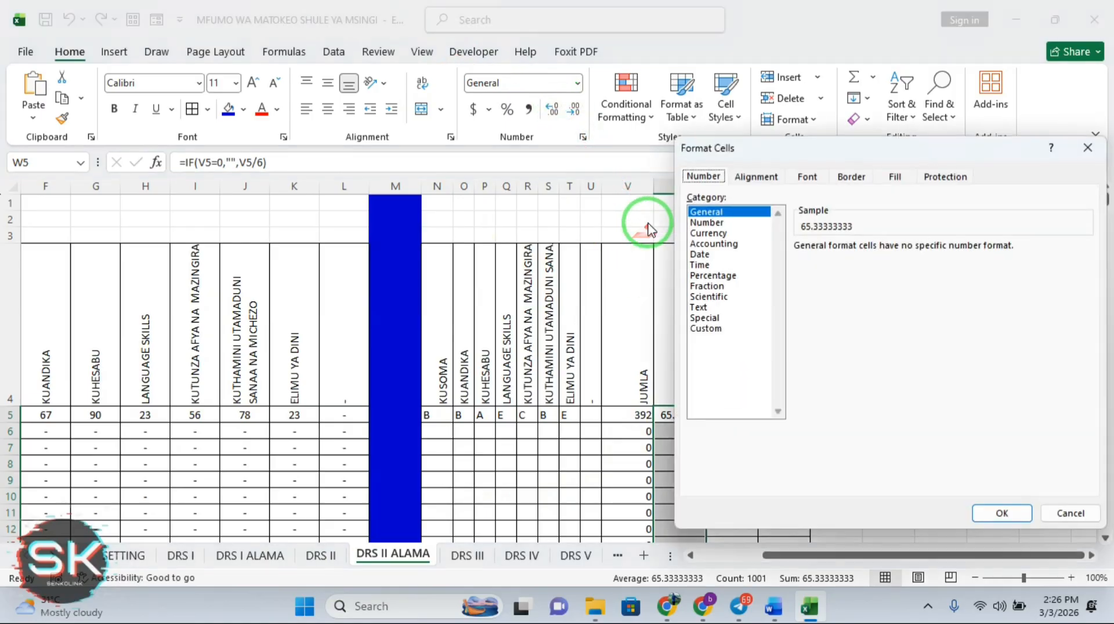
click(711, 328)
click(699, 254)
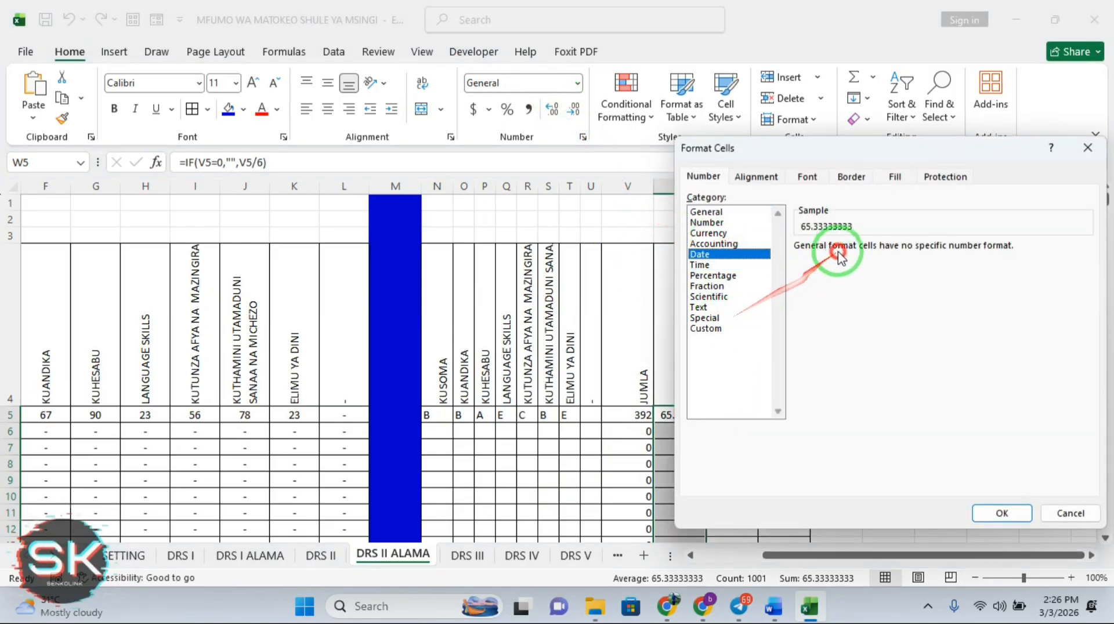
click(708, 329)
click(707, 223)
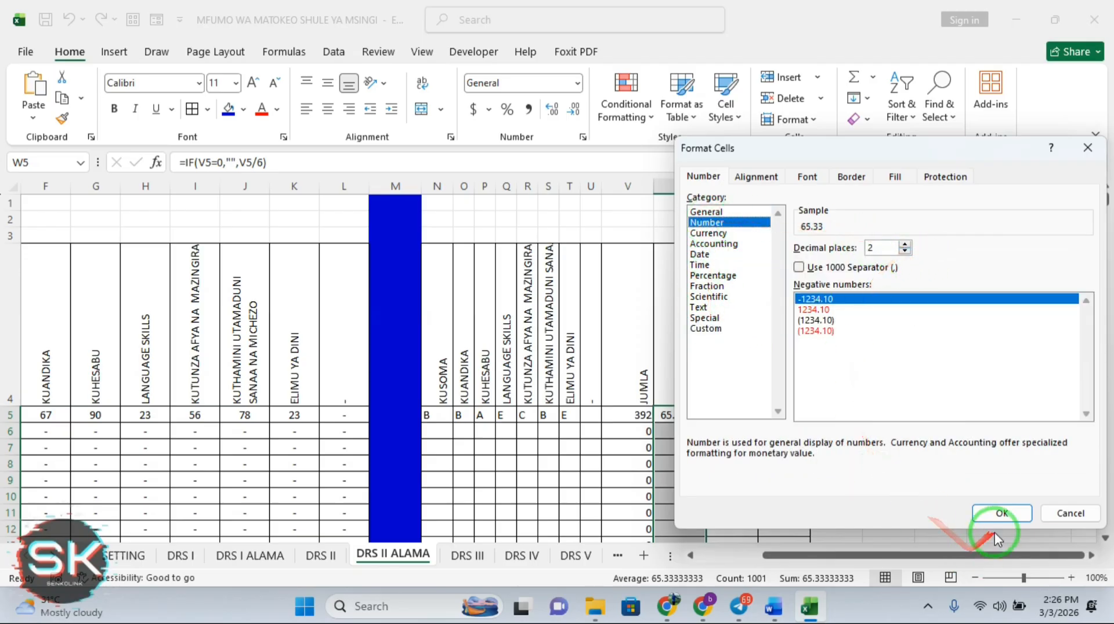
click(990, 514)
click(1030, 413)
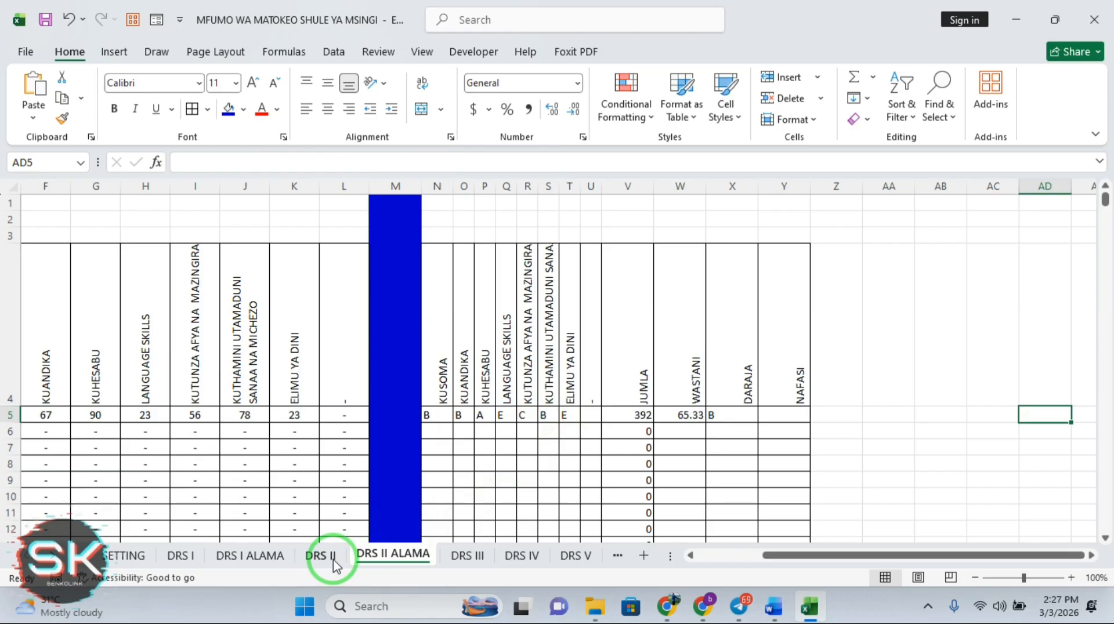
Create a copy of the DRS III sheet at the end of the workbook
click(574, 556)
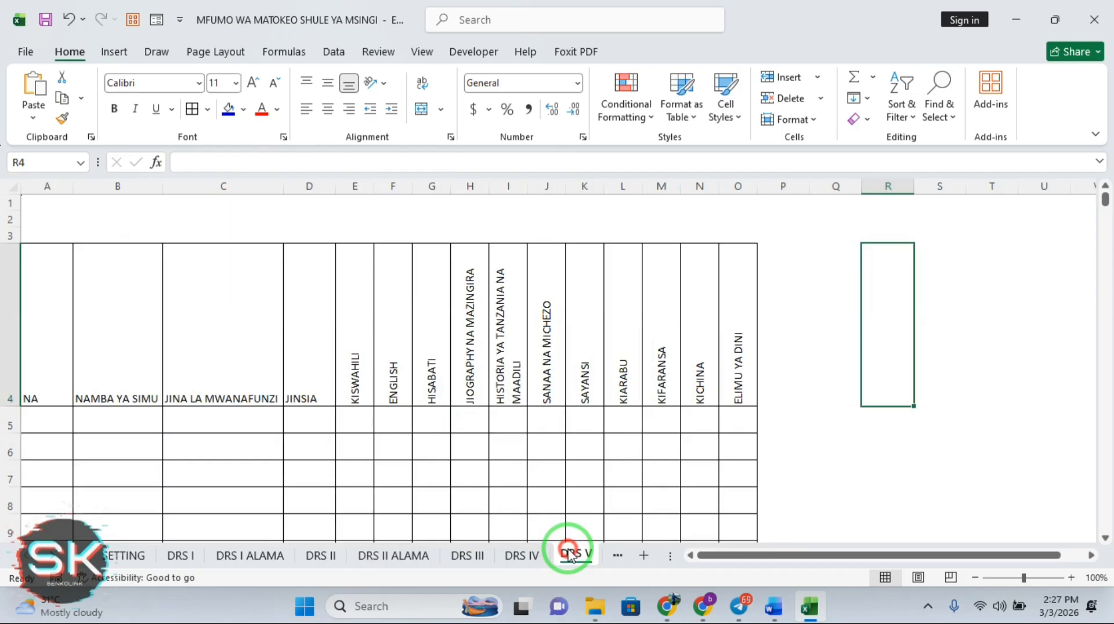
click(618, 555)
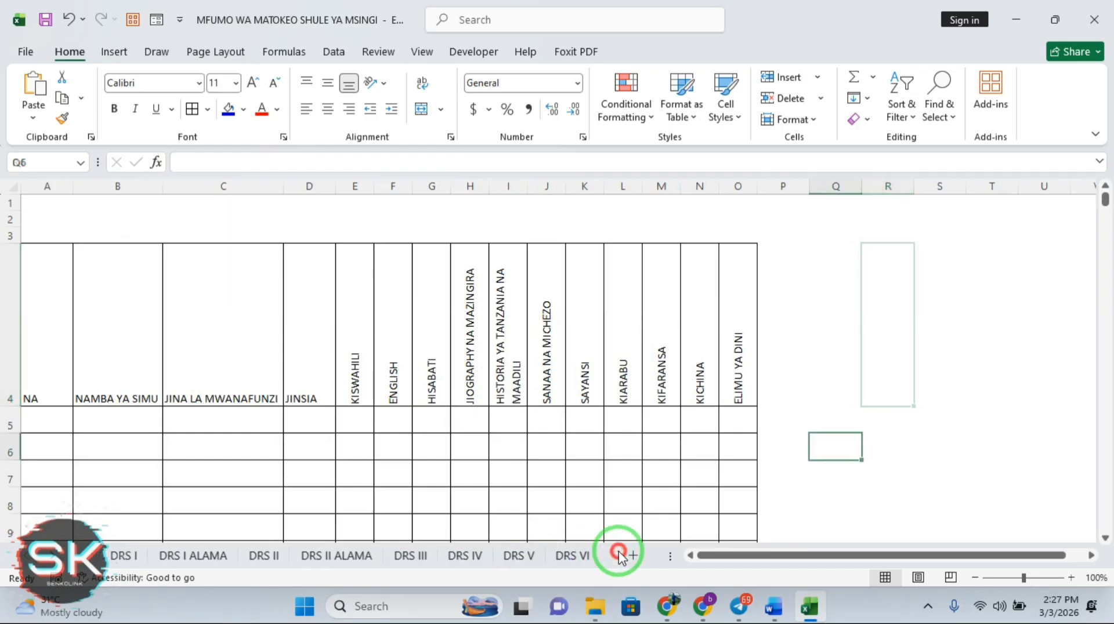
right_click(397, 560)
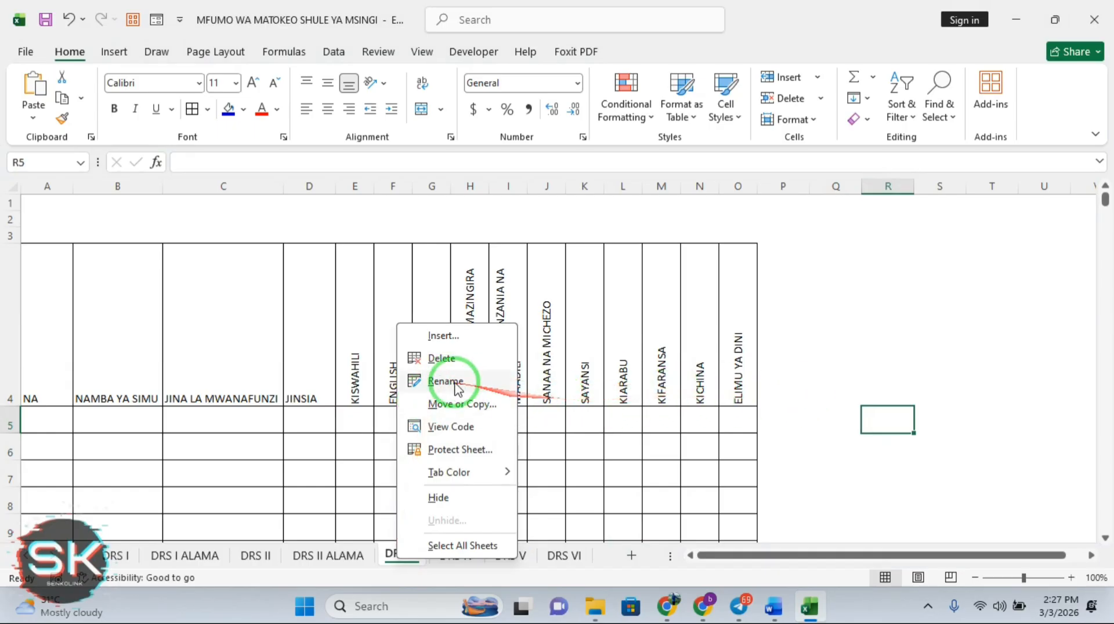
click(449, 405)
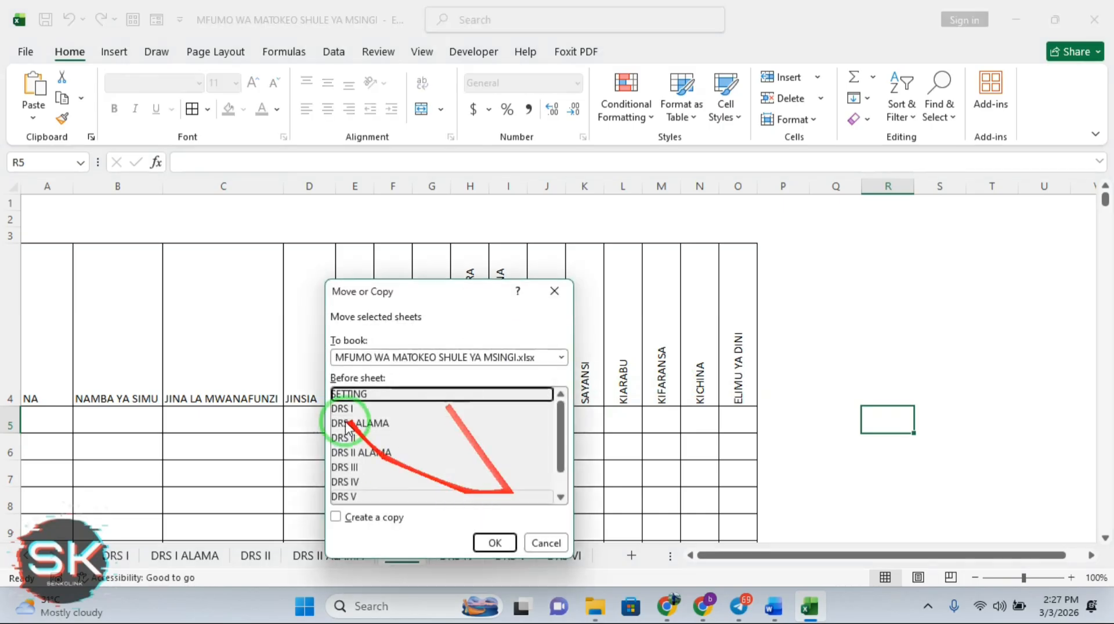
click(351, 467)
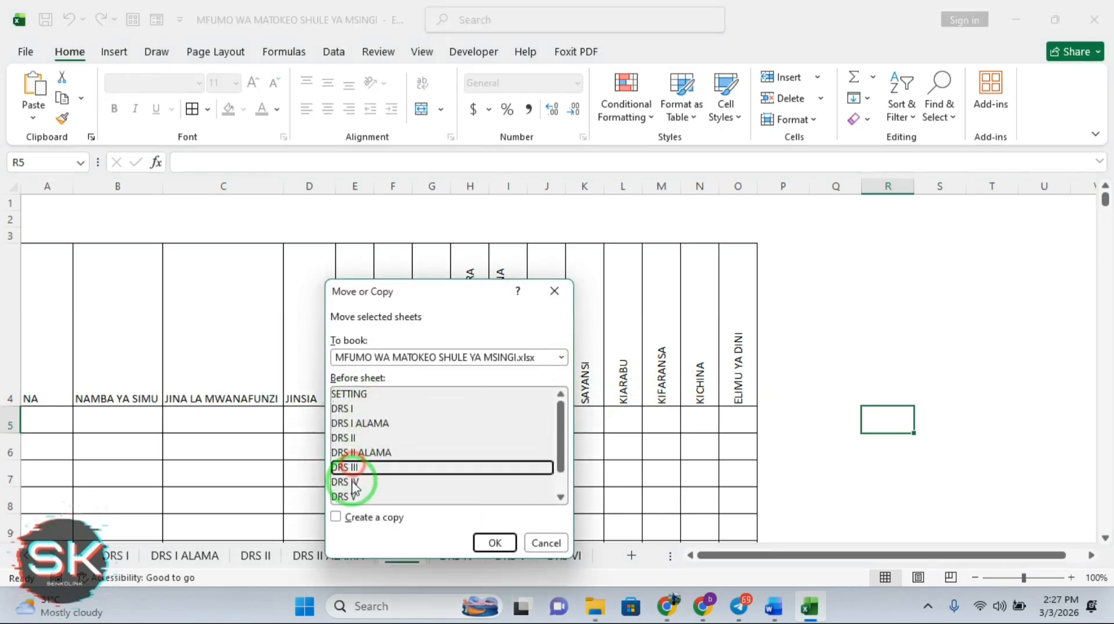
click(336, 517)
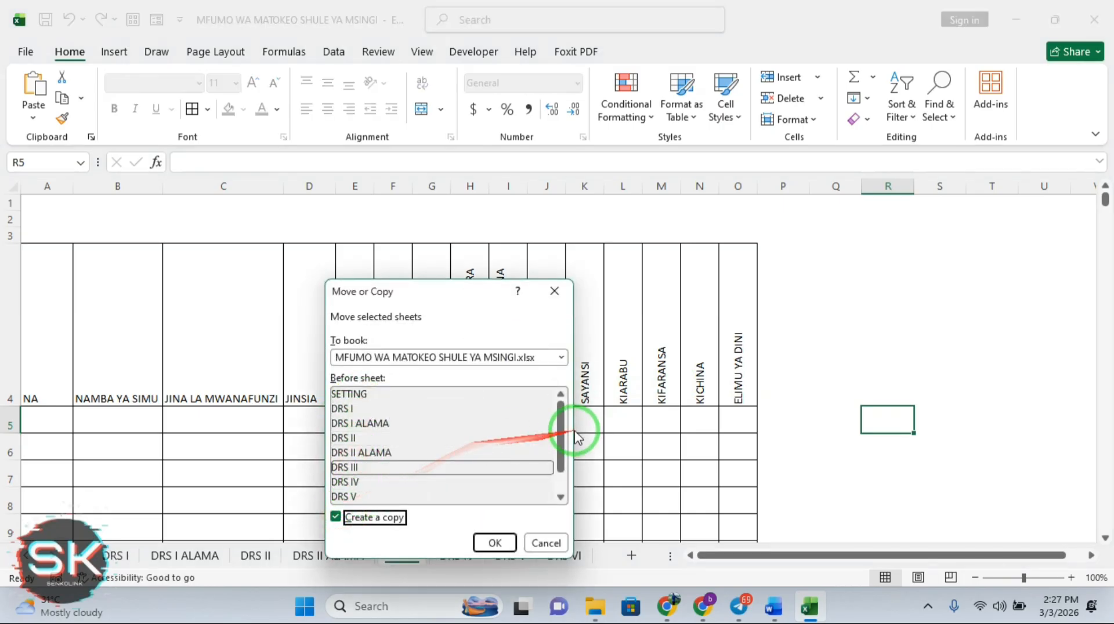
drag(562, 438, 558, 489)
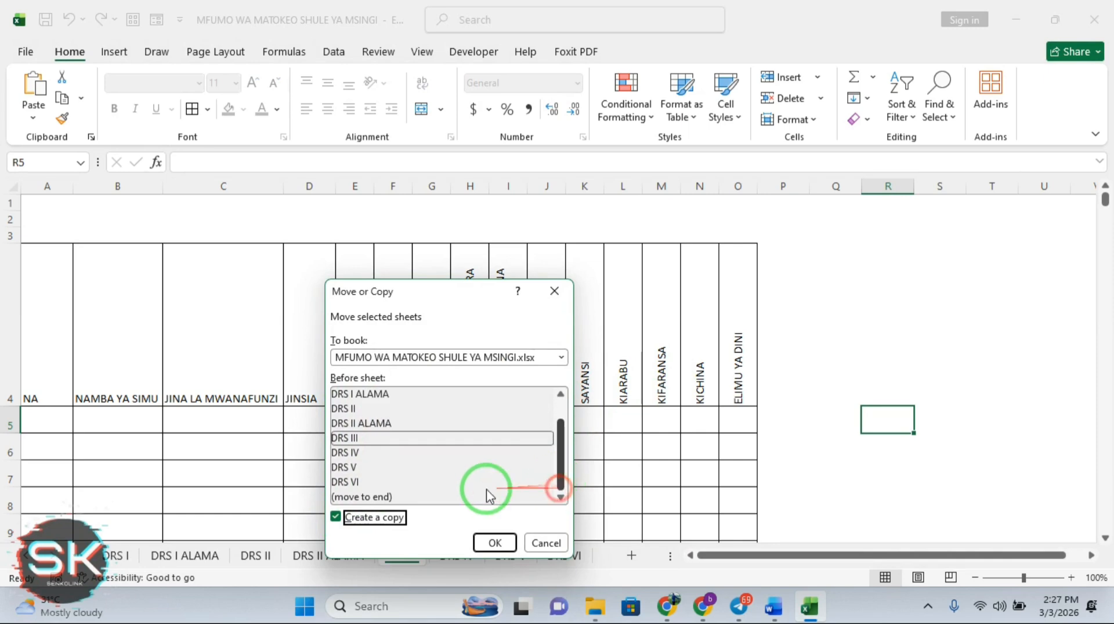
click(366, 497)
click(494, 544)
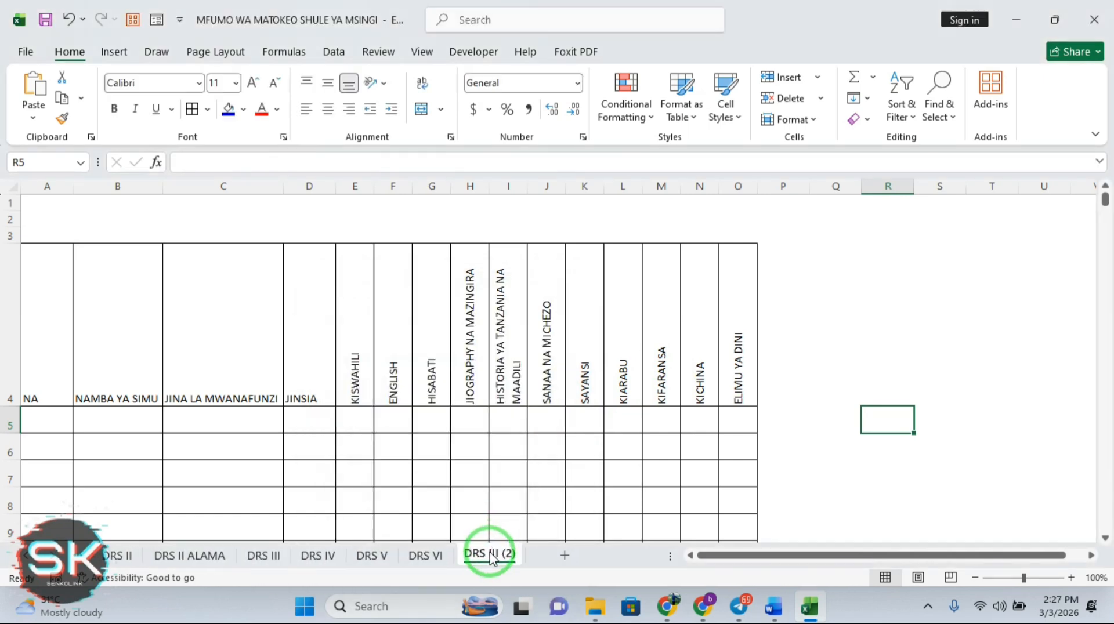
Move DRS III (2) to just after DRS III and rename it DRS III ALAMA
drag(492, 558, 325, 564)
right_click(325, 563)
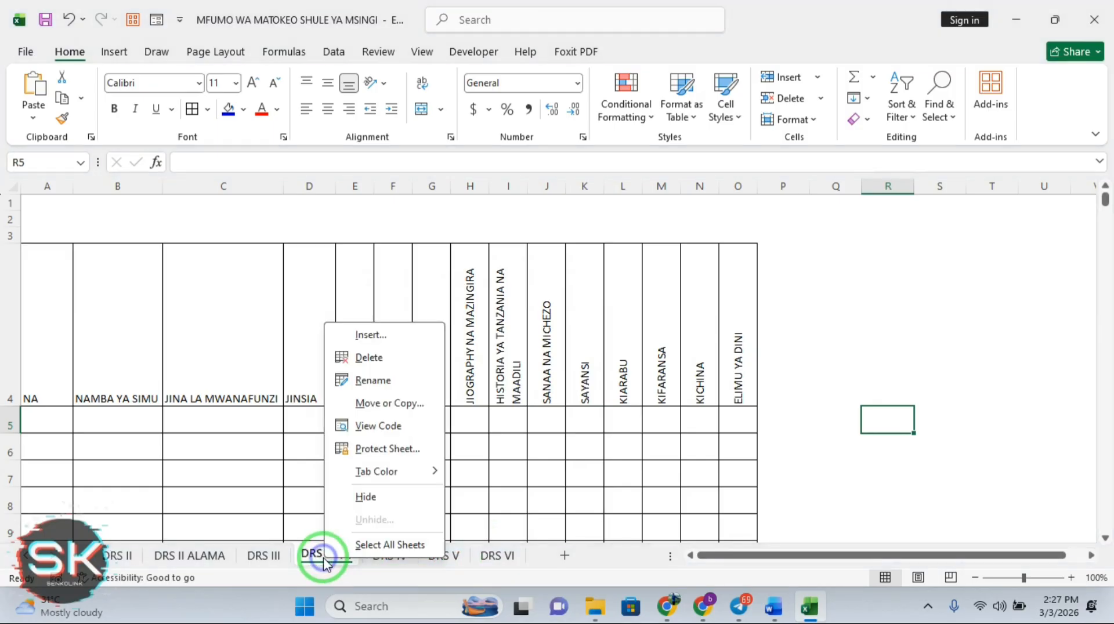
click(376, 381)
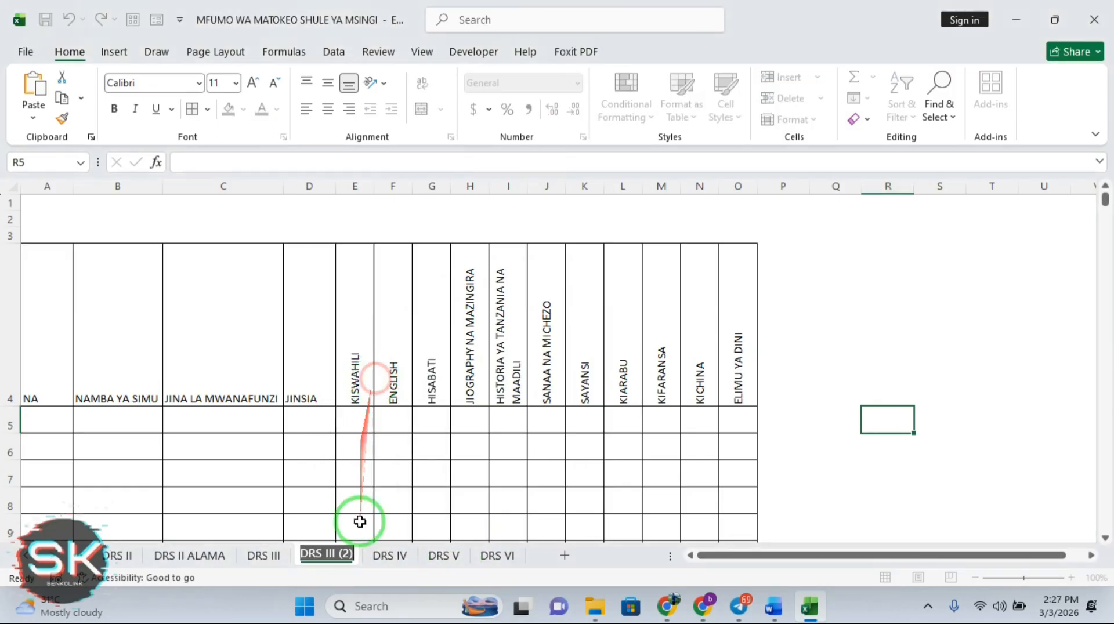
click(351, 554)
key(BackSpace)
key(BackSpace)
key(BackSpace)
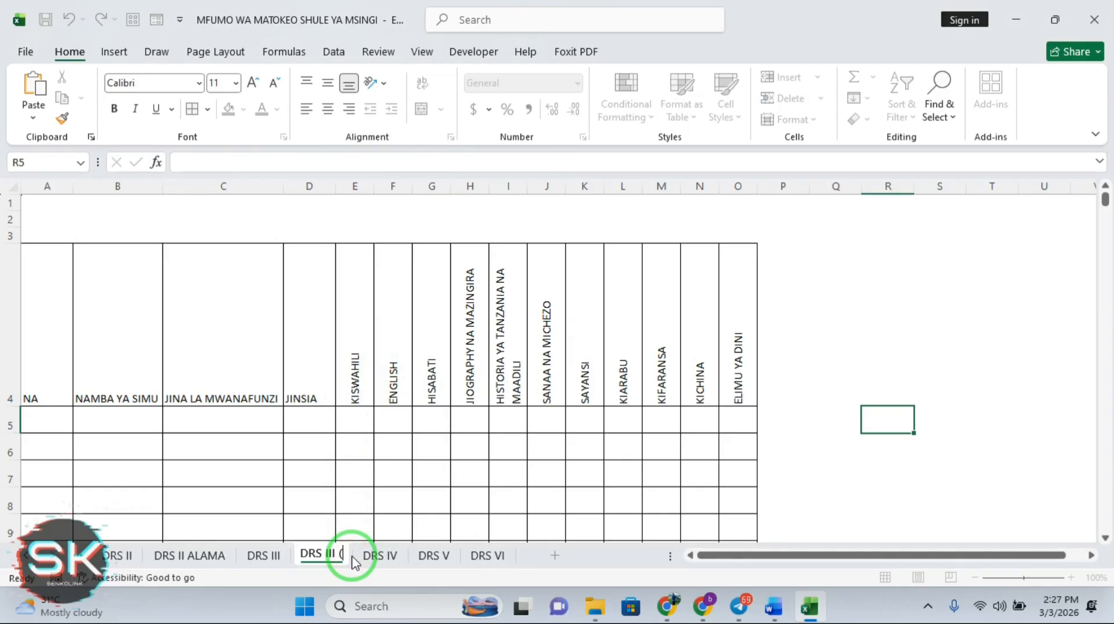
text(ALAMA)
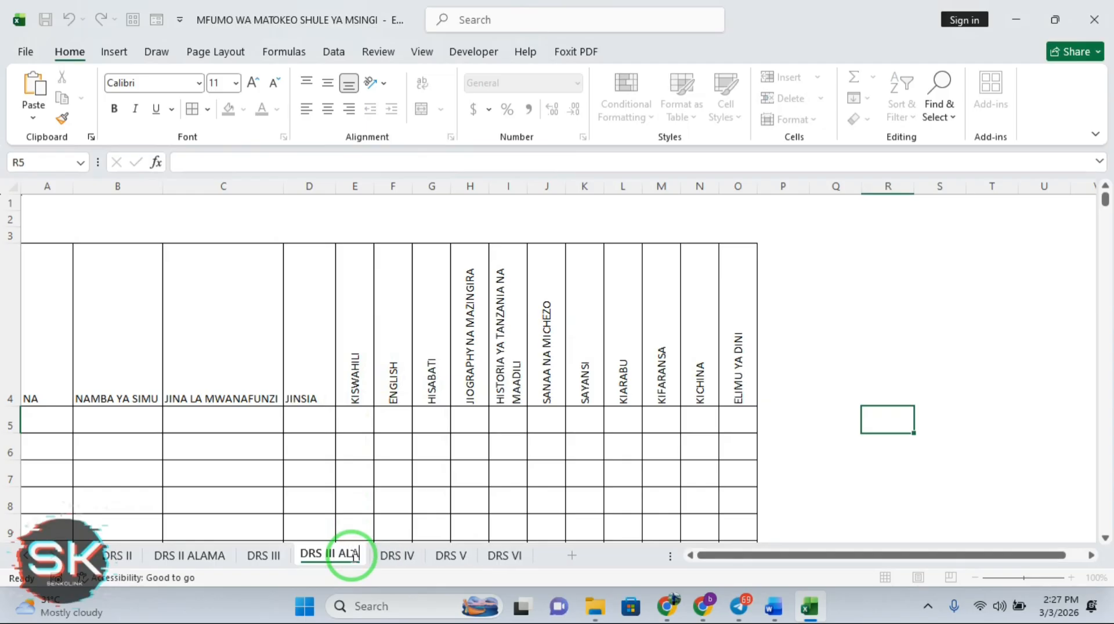
click(897, 427)
click(892, 471)
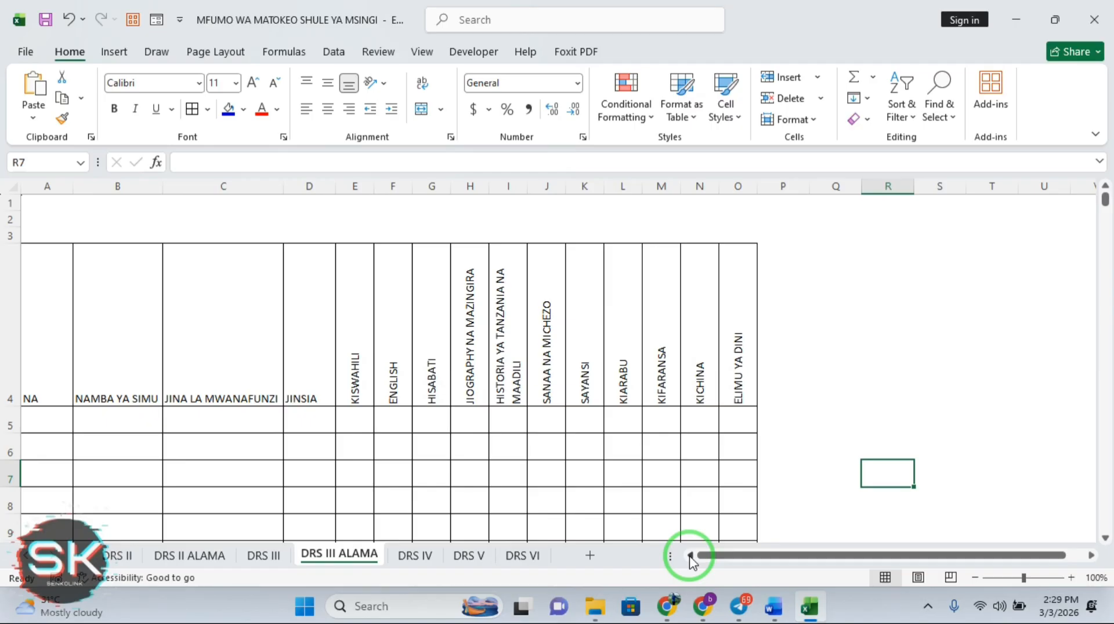
Link cell A5 to cell A5 on the DRS III sheet
click(48, 424)
text(=)
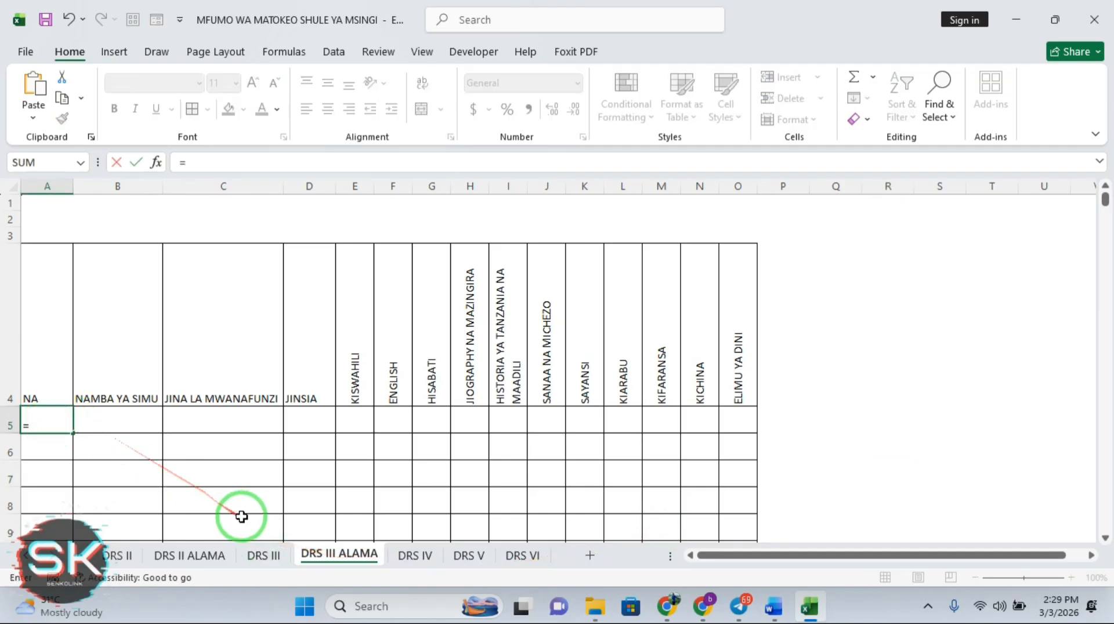
click(265, 557)
click(44, 412)
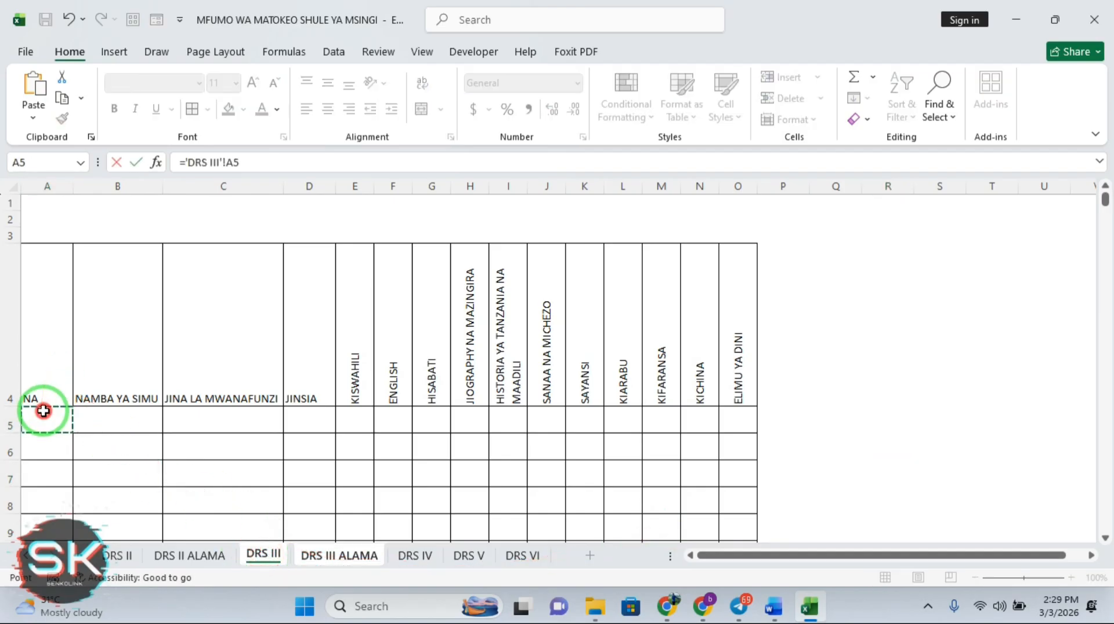
key(Return)
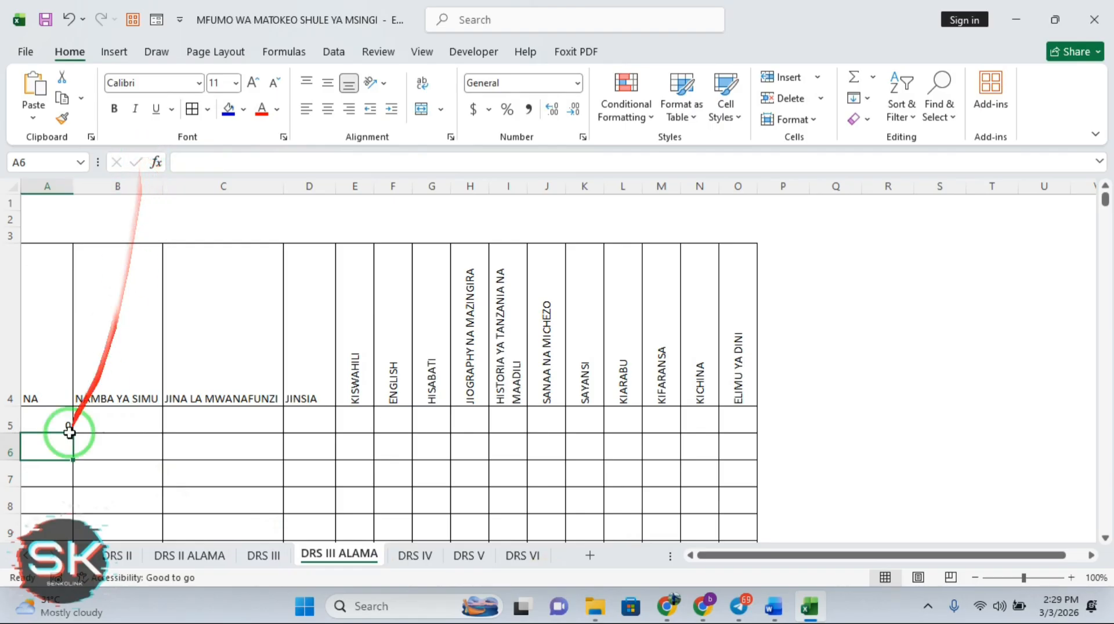
Wrap the link in IF so a zero in 'DRS III'!A5 shows blank, otherwise its value
click(54, 417)
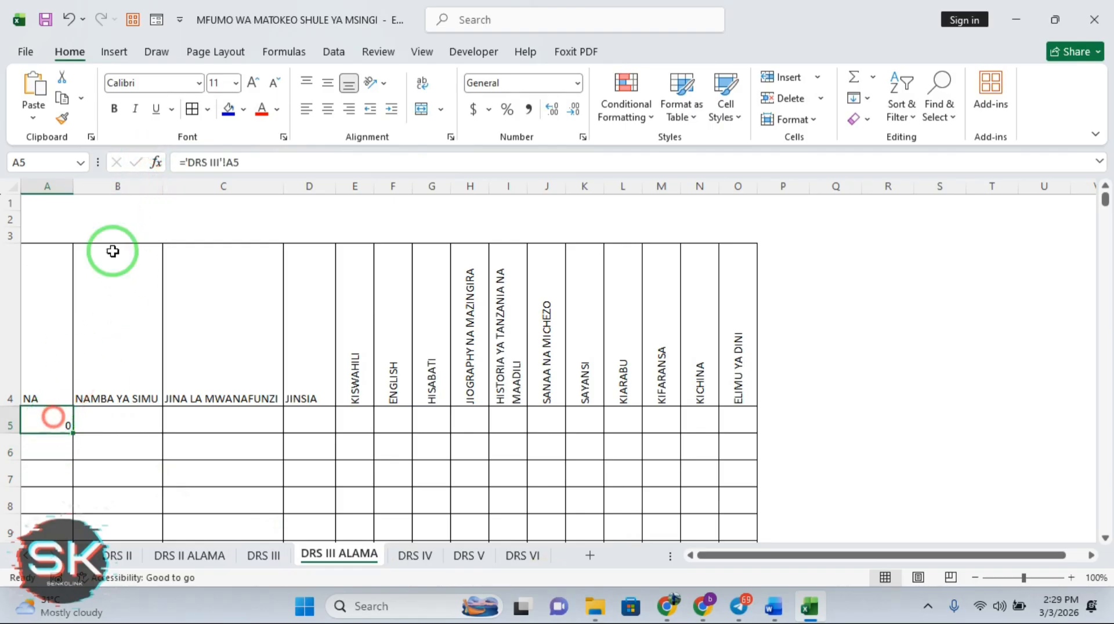
click(183, 163)
text(IF)
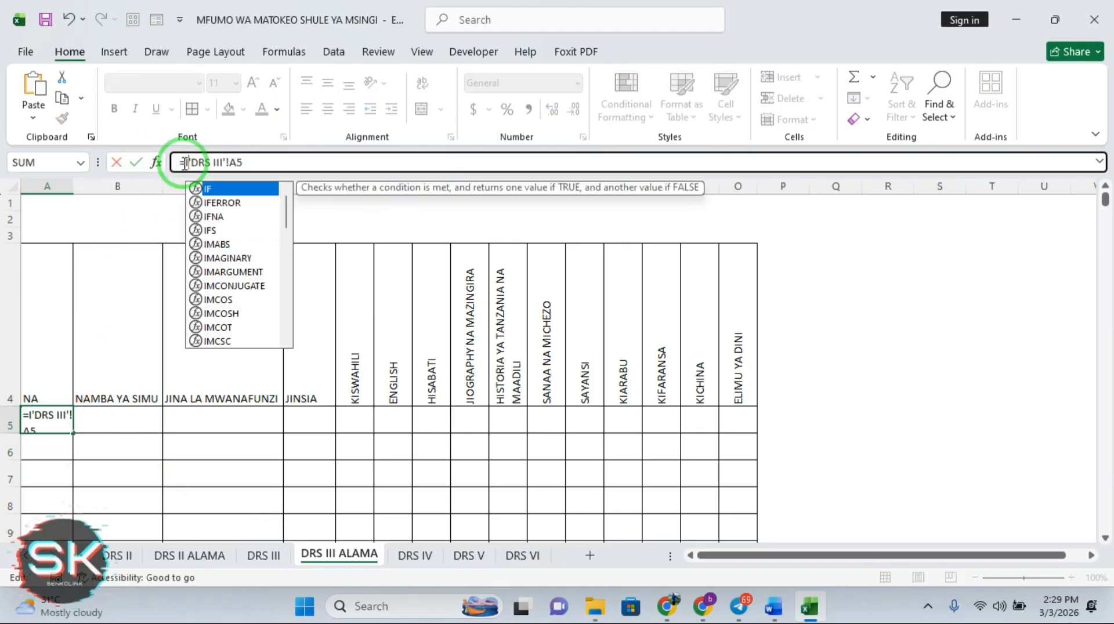
double_click(215, 188)
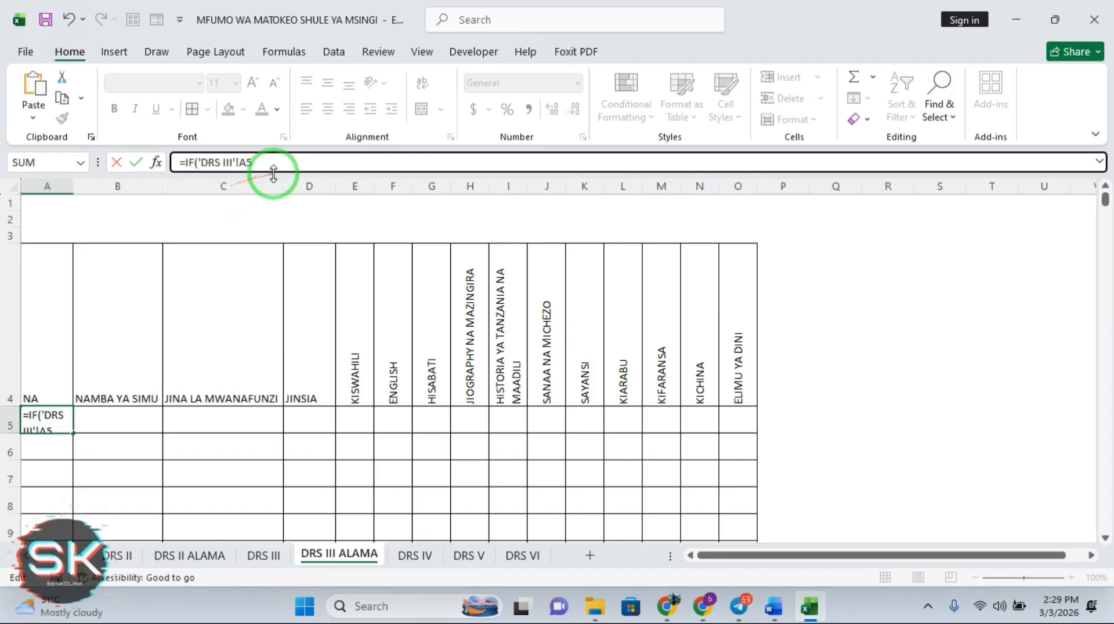
text(=)
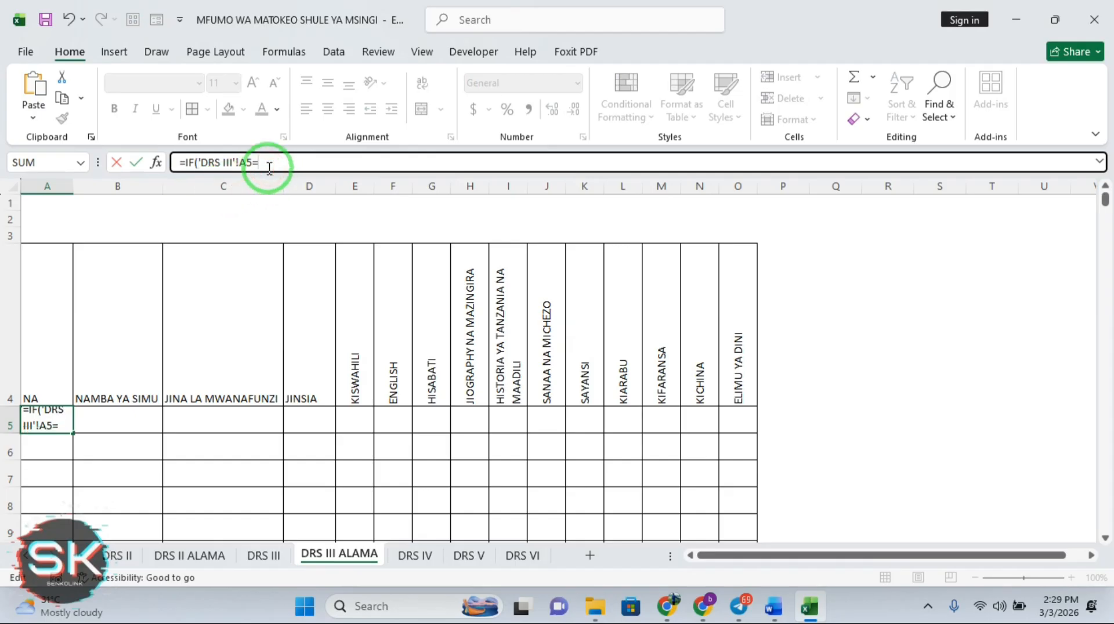
text(0,"",)
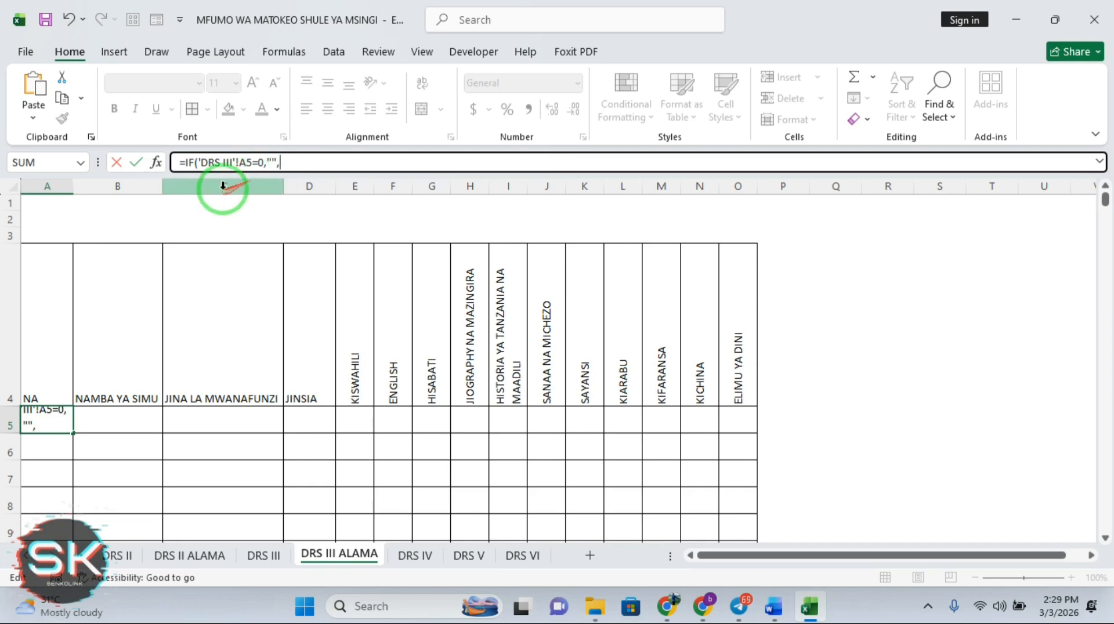
drag(253, 163, 181, 164)
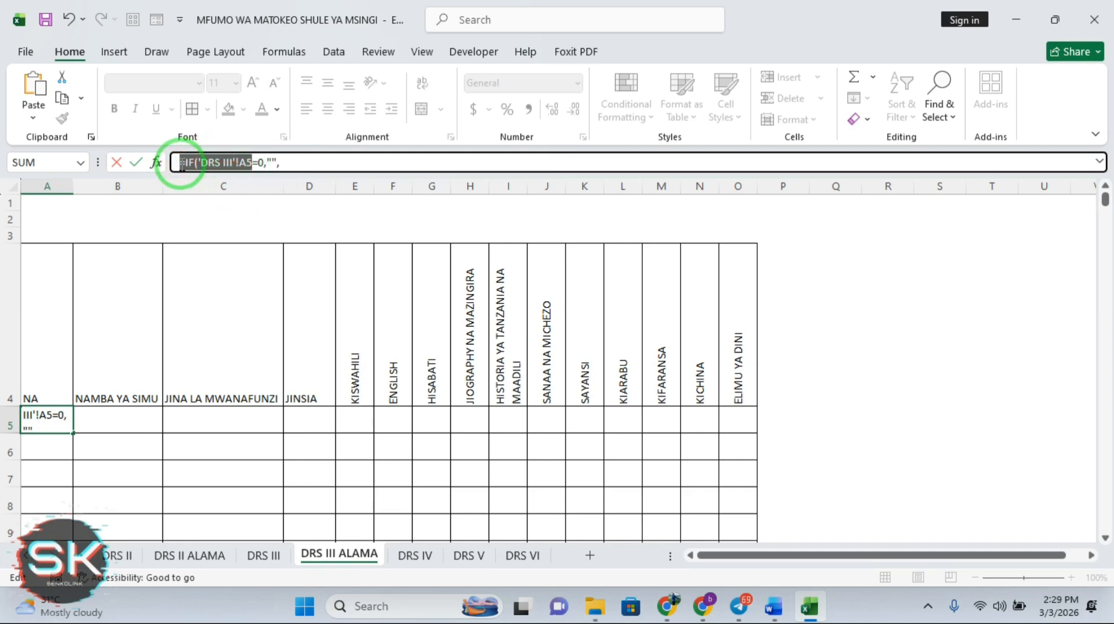
click(296, 162)
text(,)
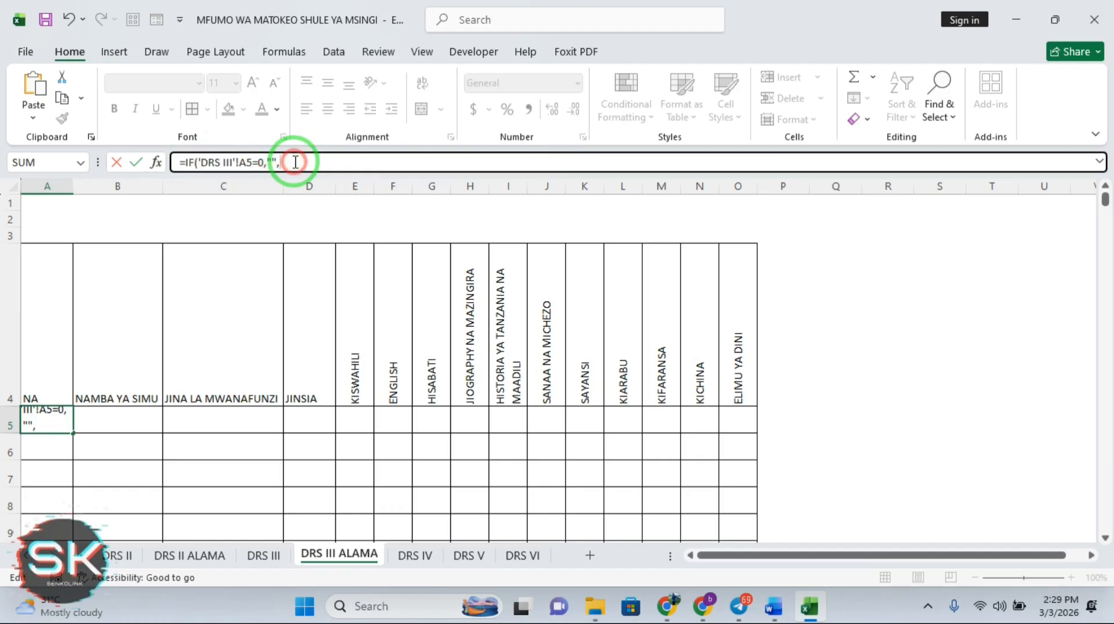
key(ctrl+v)
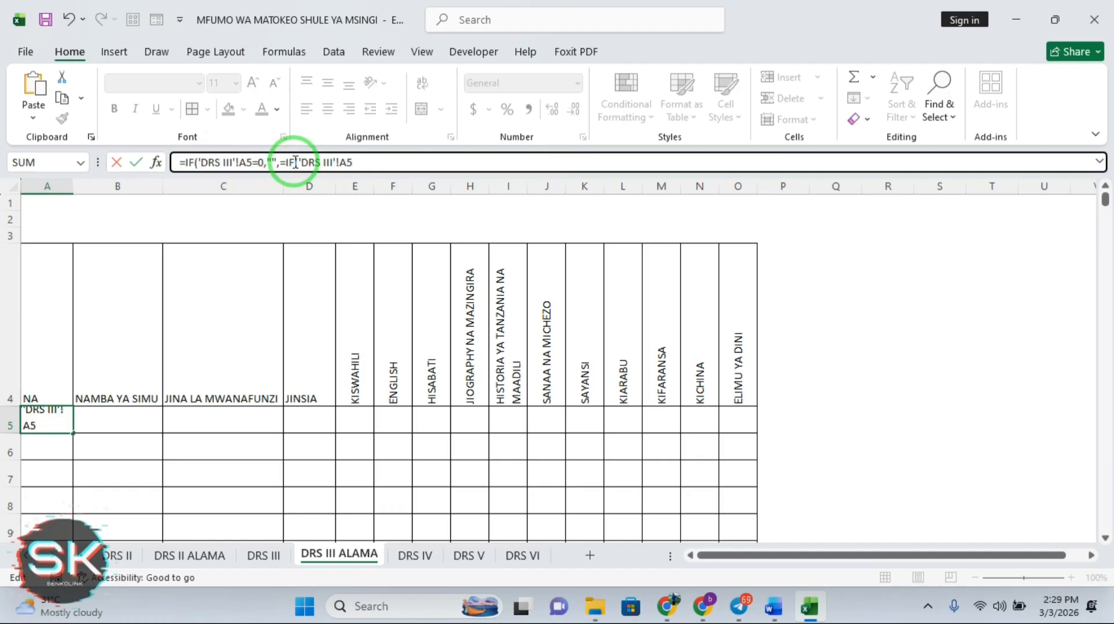
click(297, 162)
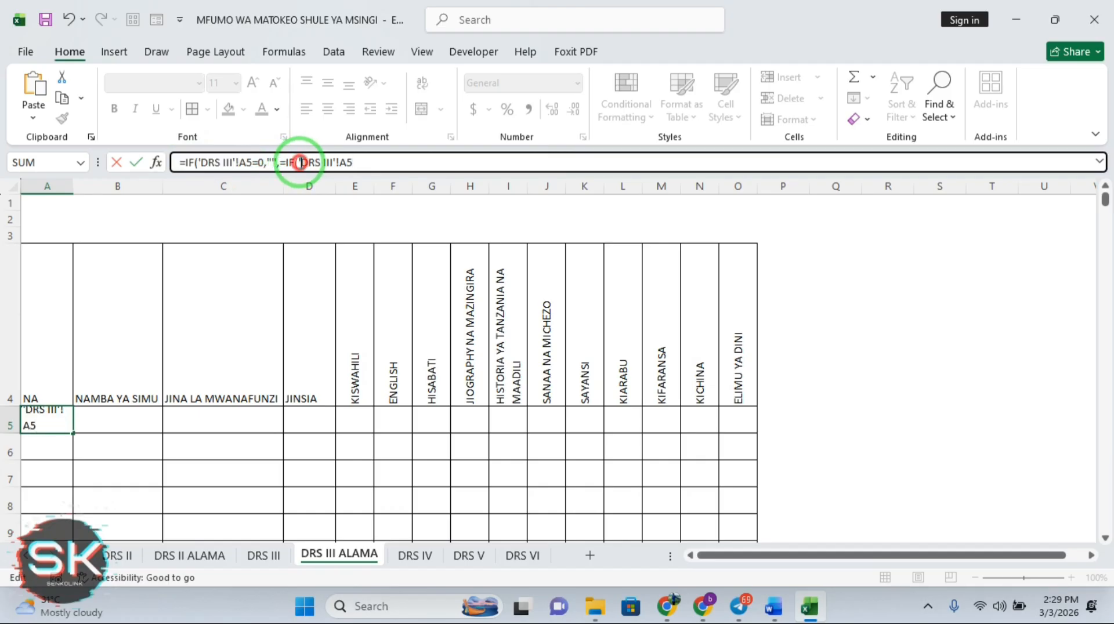
key(BackSpace)
key(BackSpace)
key(BackSpace)
key(BackSpace)
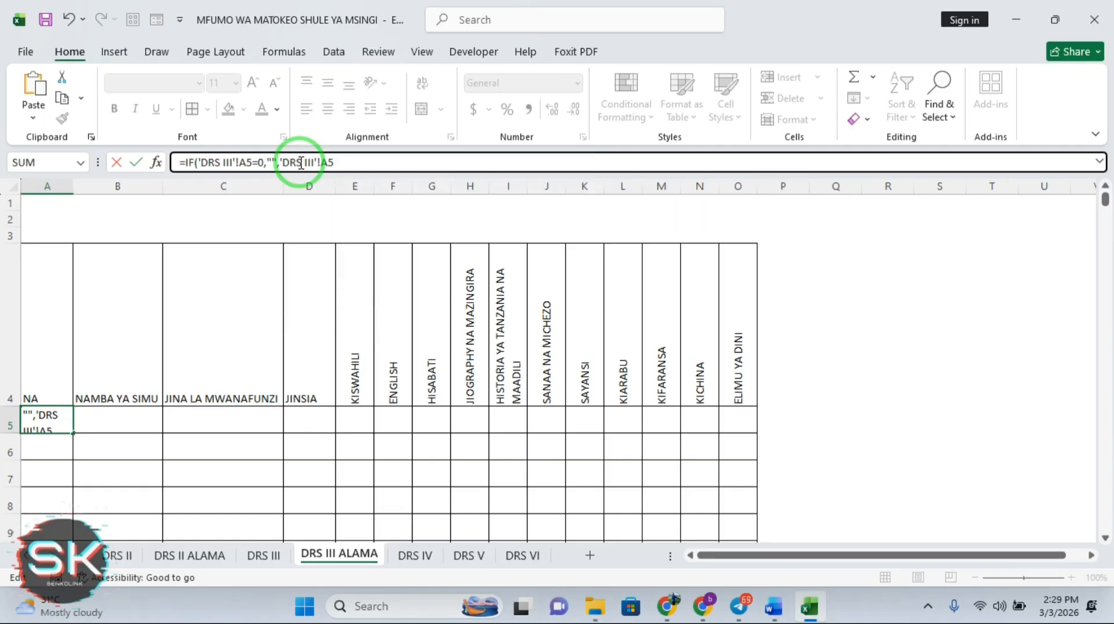
key(Return)
Change the IF's zero result from empty text to a dash "-"
click(46, 419)
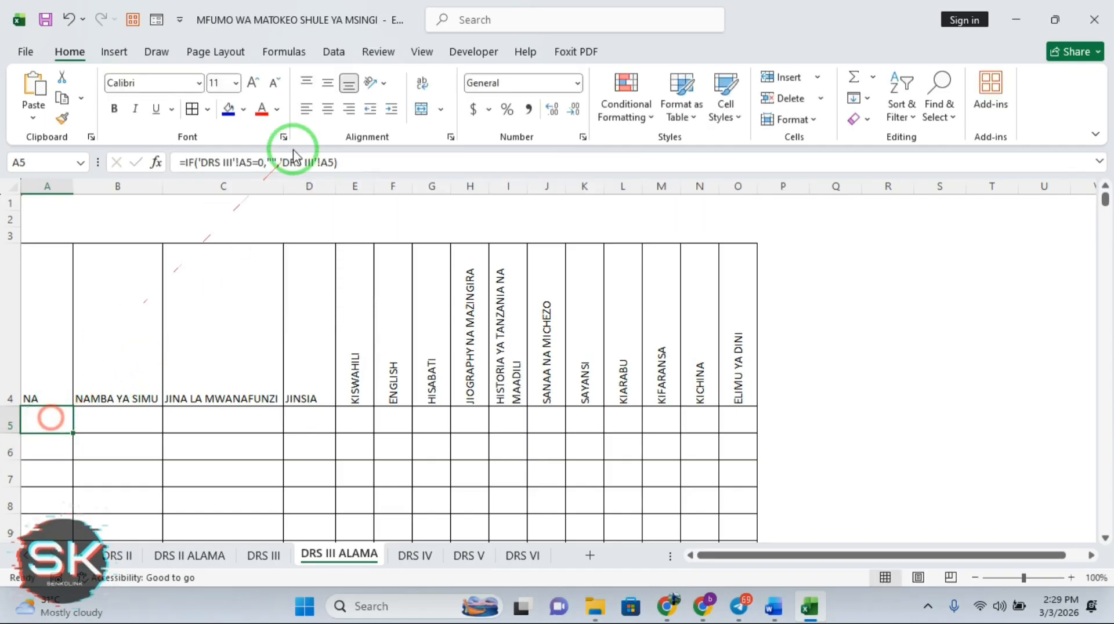
click(282, 163)
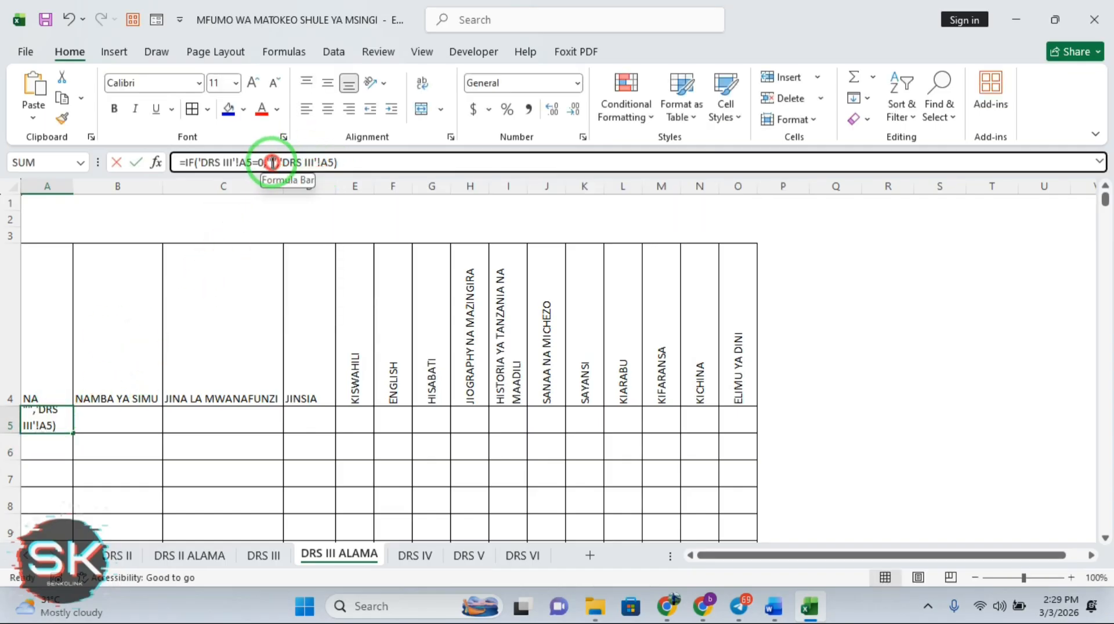
click(274, 162)
text(-)
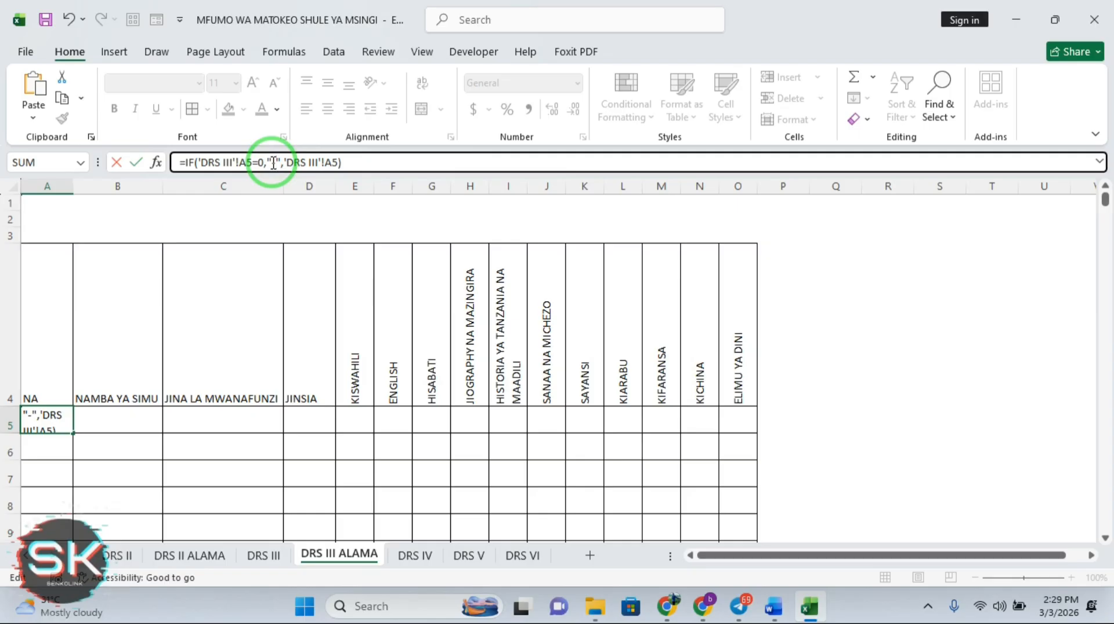
key(Return)
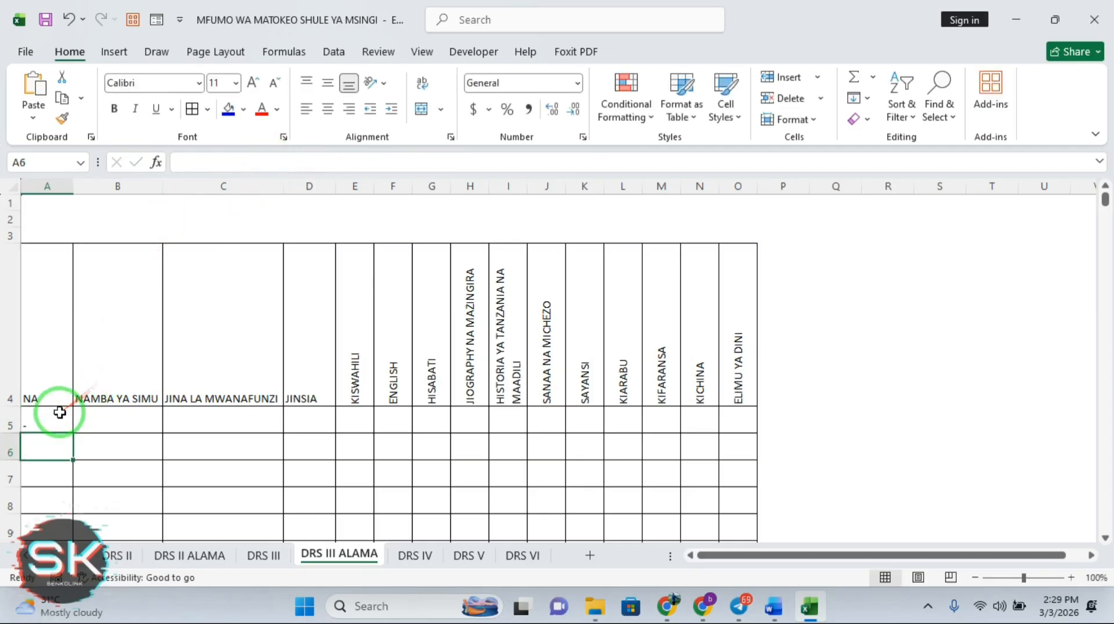
click(56, 415)
Fill A5's dash-or-value formula across A5:O1005, then return to the top of the table
drag(74, 433, 746, 498)
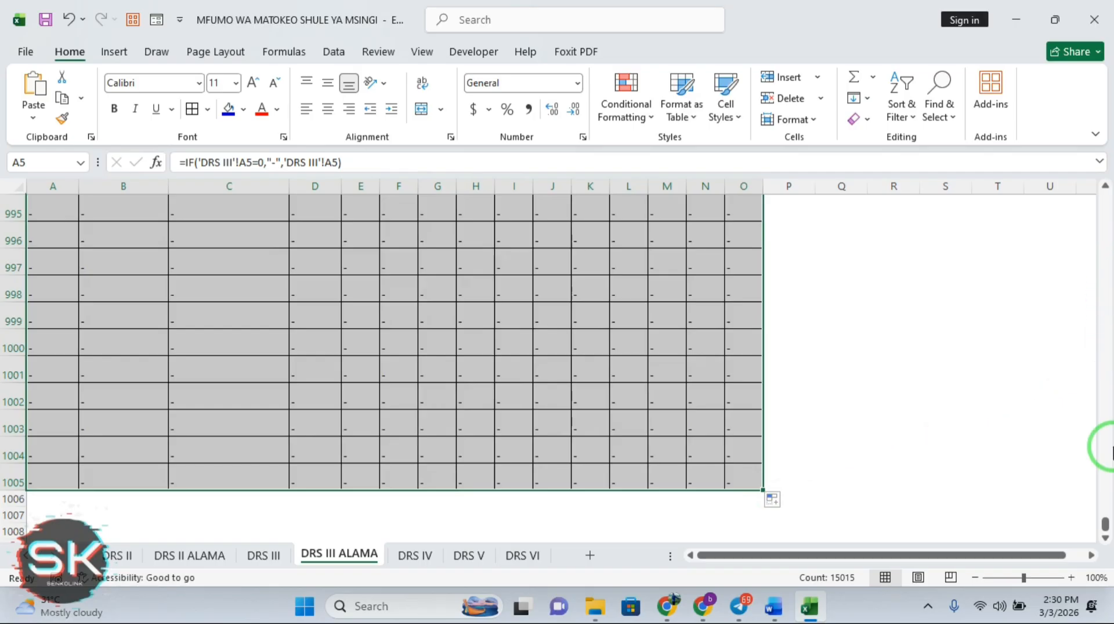
drag(1105, 526, 1097, 109)
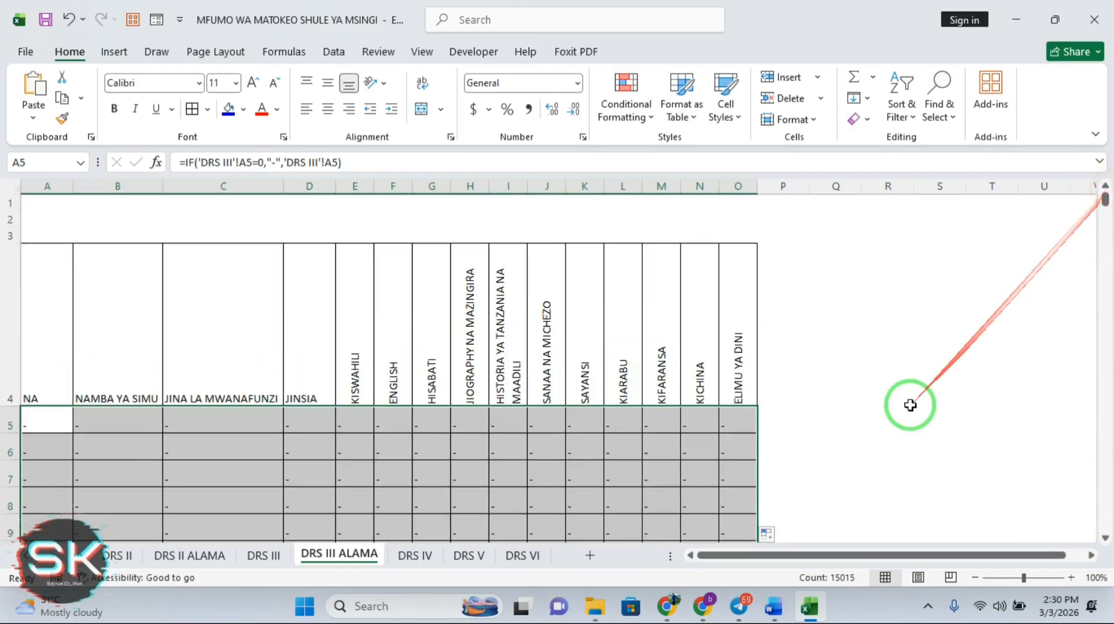
click(910, 401)
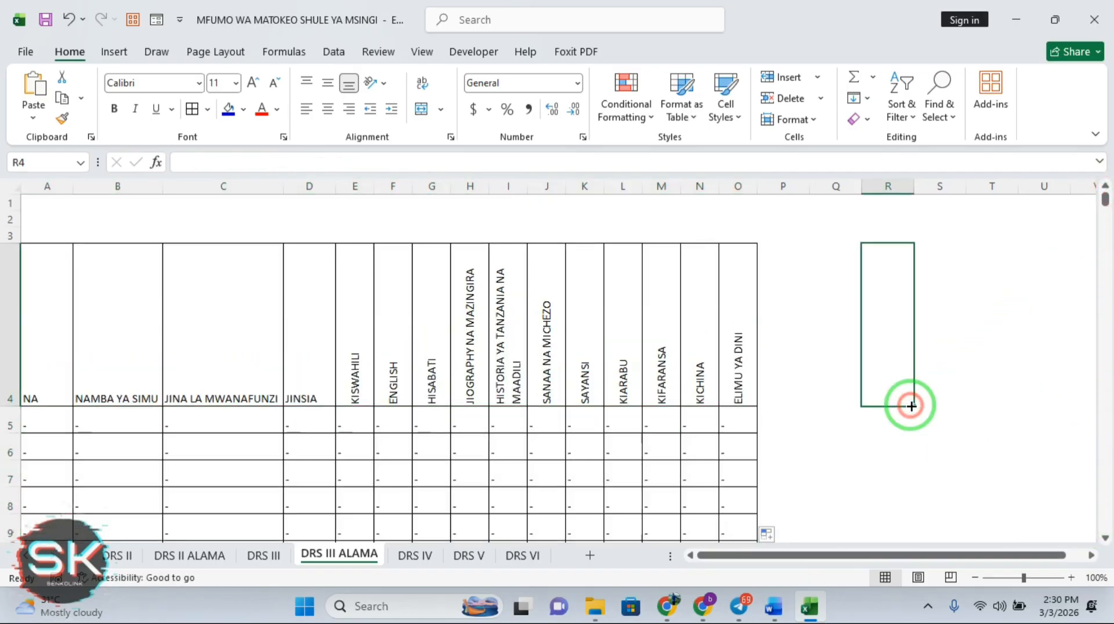
On DRS III, enter pupil 1 with a phone number, a name and gender ME, then select E5:O1005
click(263, 556)
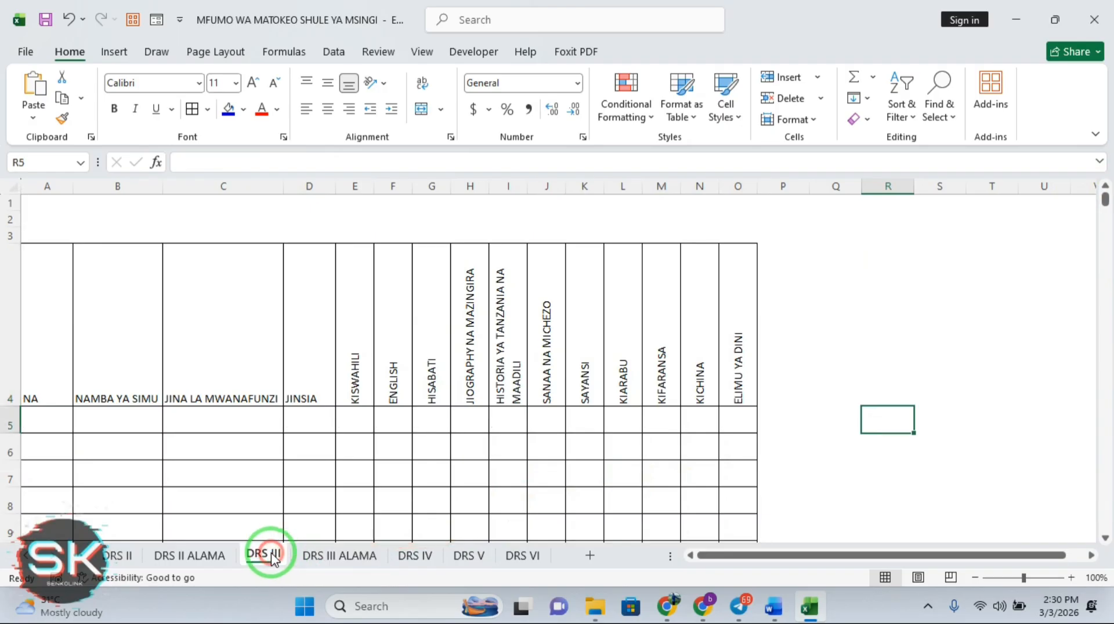
click(54, 423)
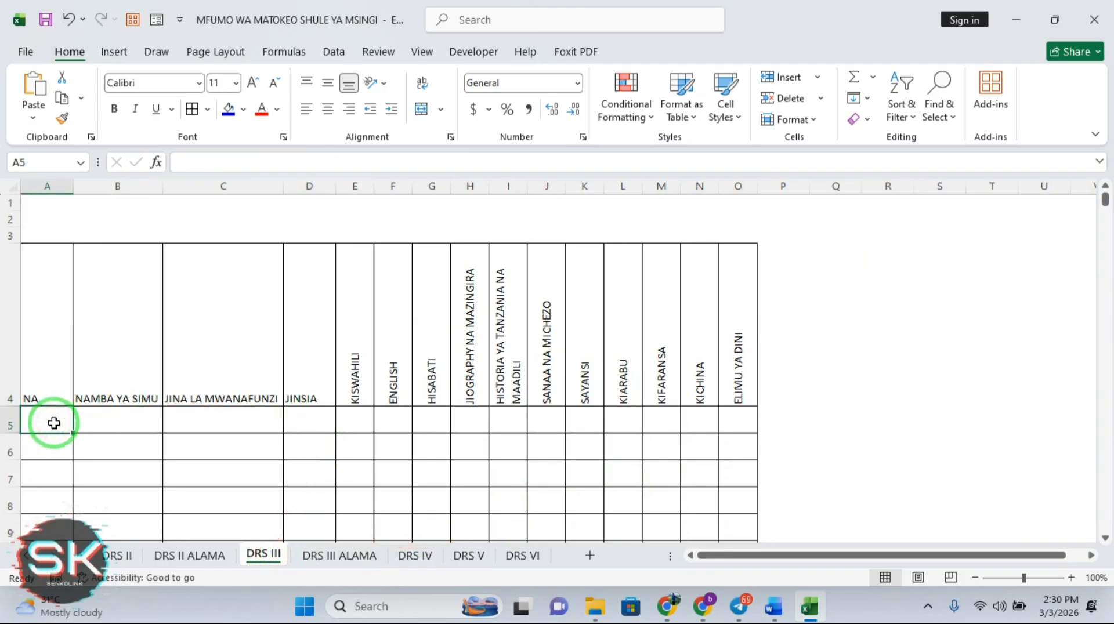
text(1)
key(Tab)
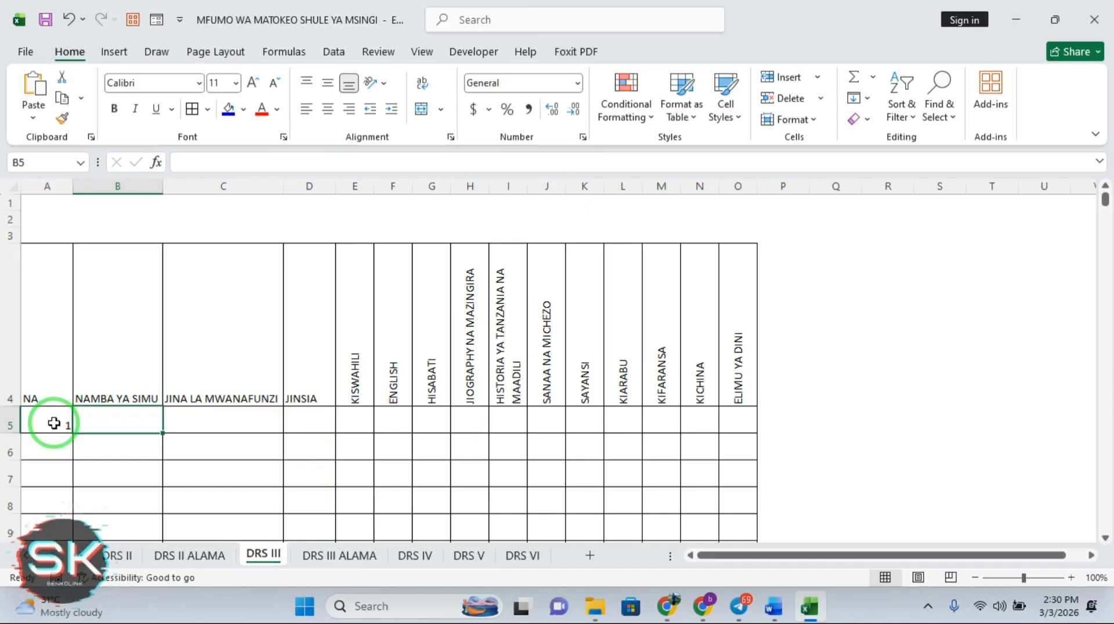
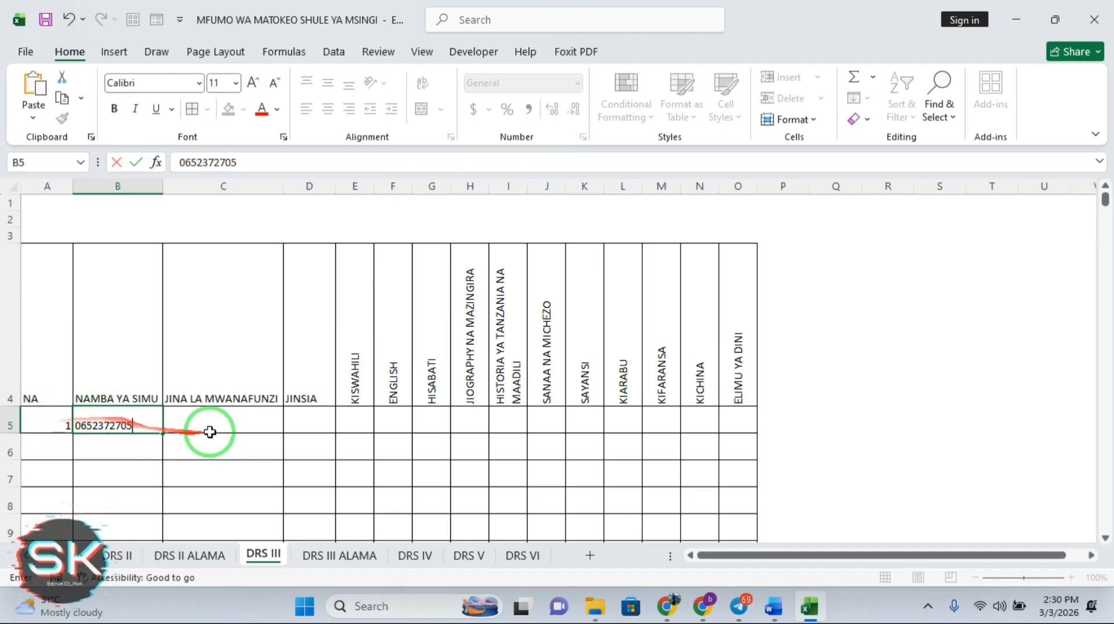
click(249, 413)
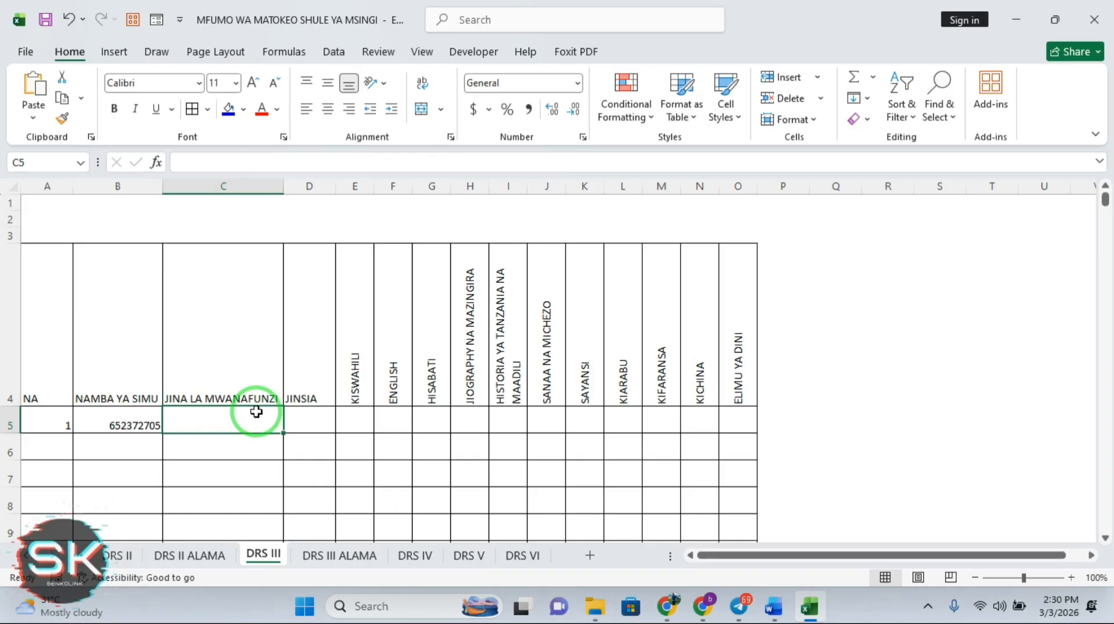
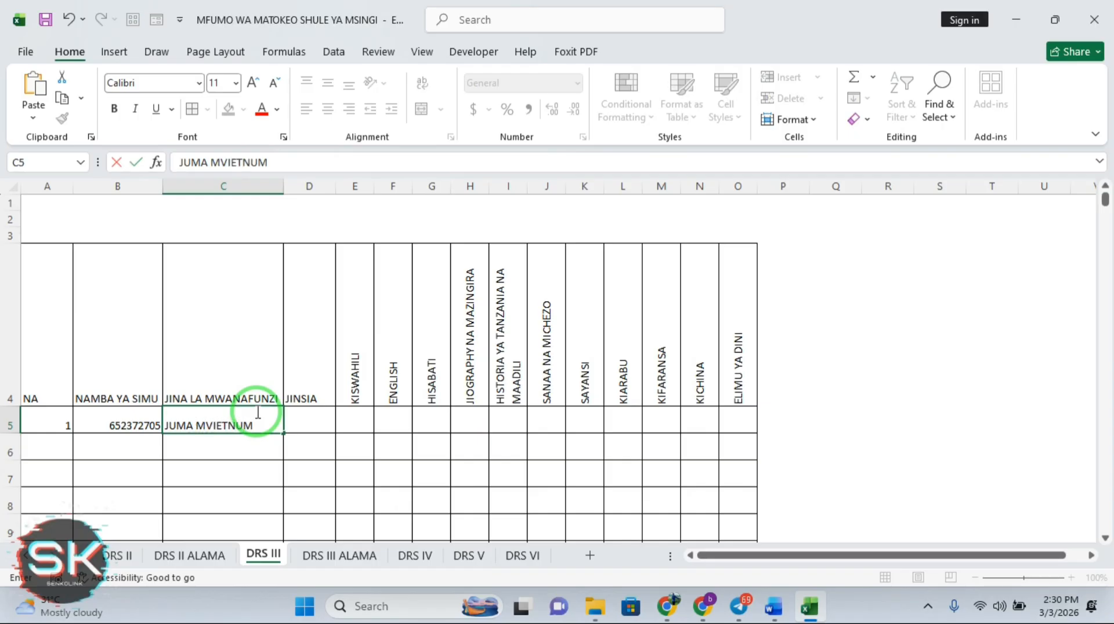
click(319, 413)
text(M)
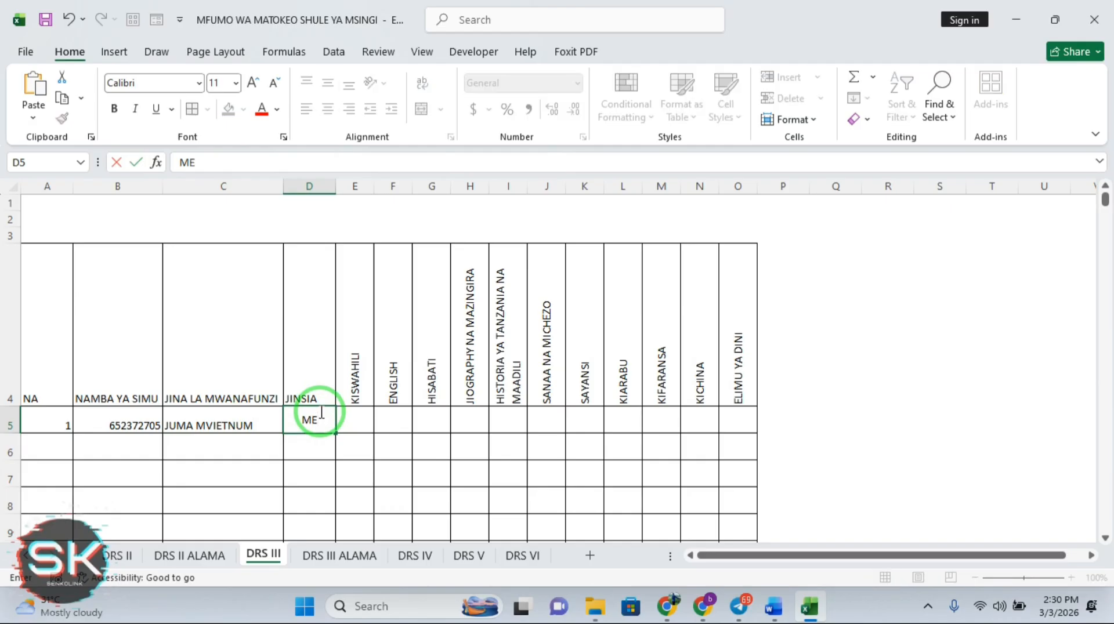
text(E)
key(Tab)
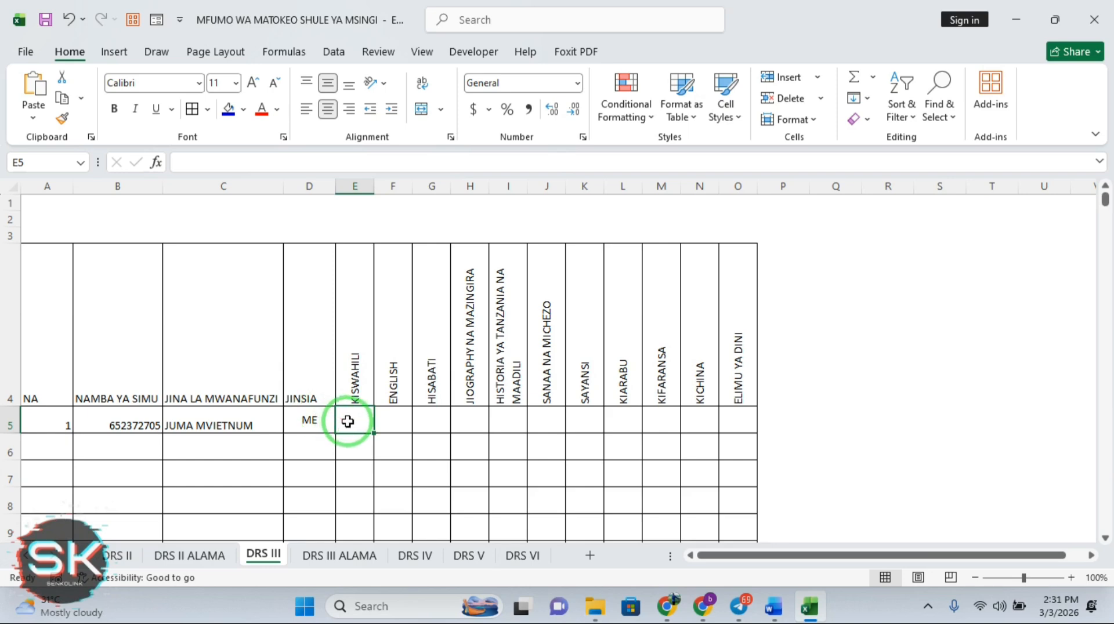
drag(348, 422, 748, 510)
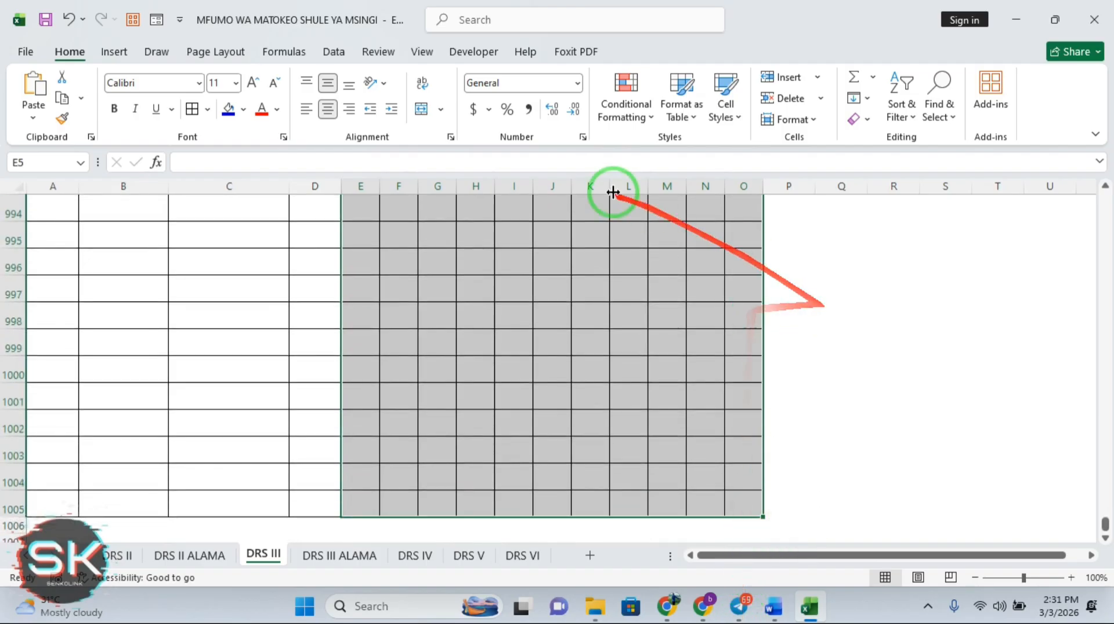
Restrict the selected mark cells to whole numbers from 0 to the maximum in Data Validation
click(341, 56)
click(726, 119)
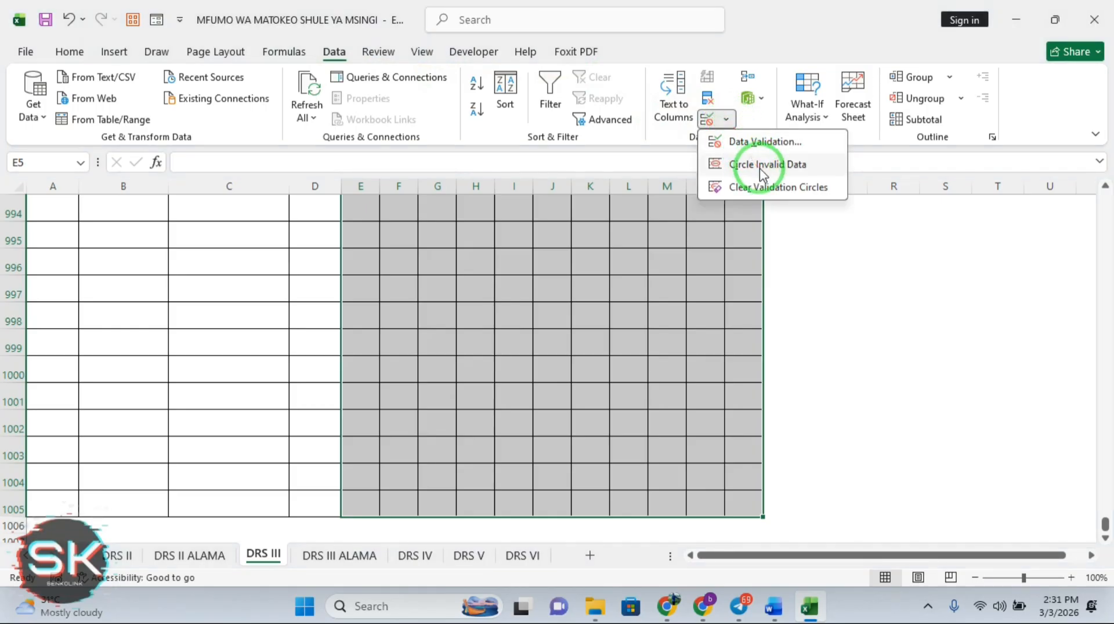
click(760, 141)
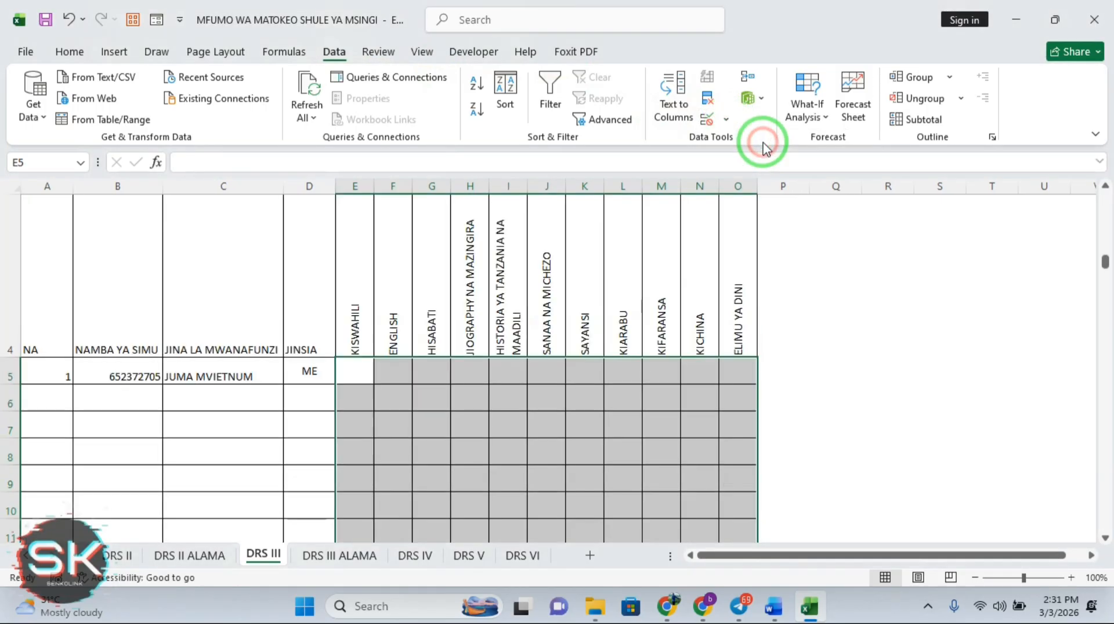
click(869, 298)
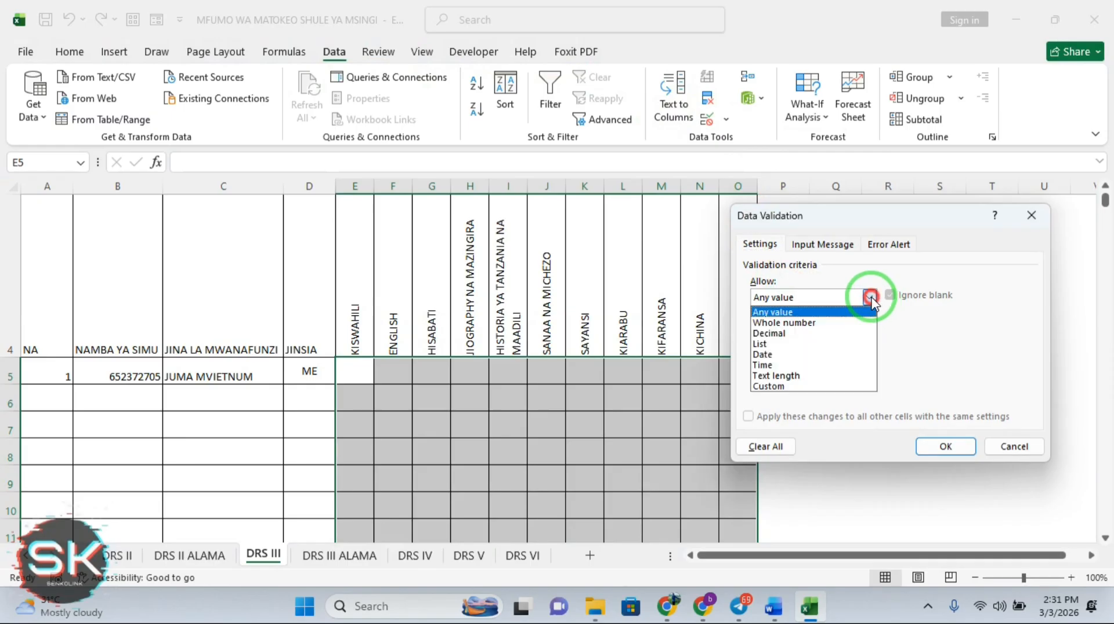
click(778, 386)
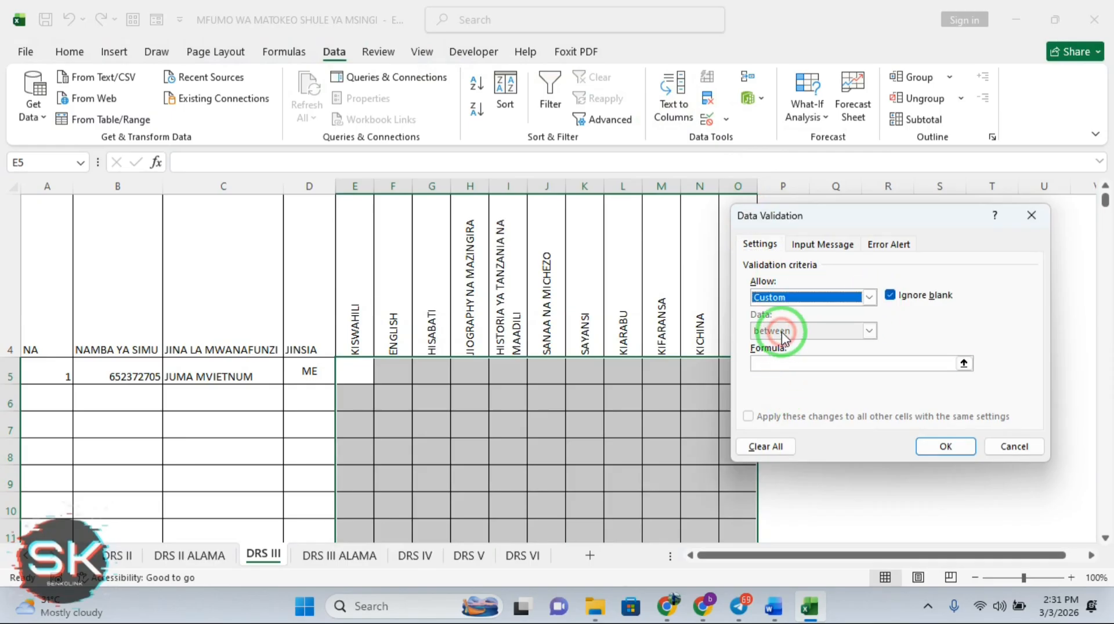
click(870, 297)
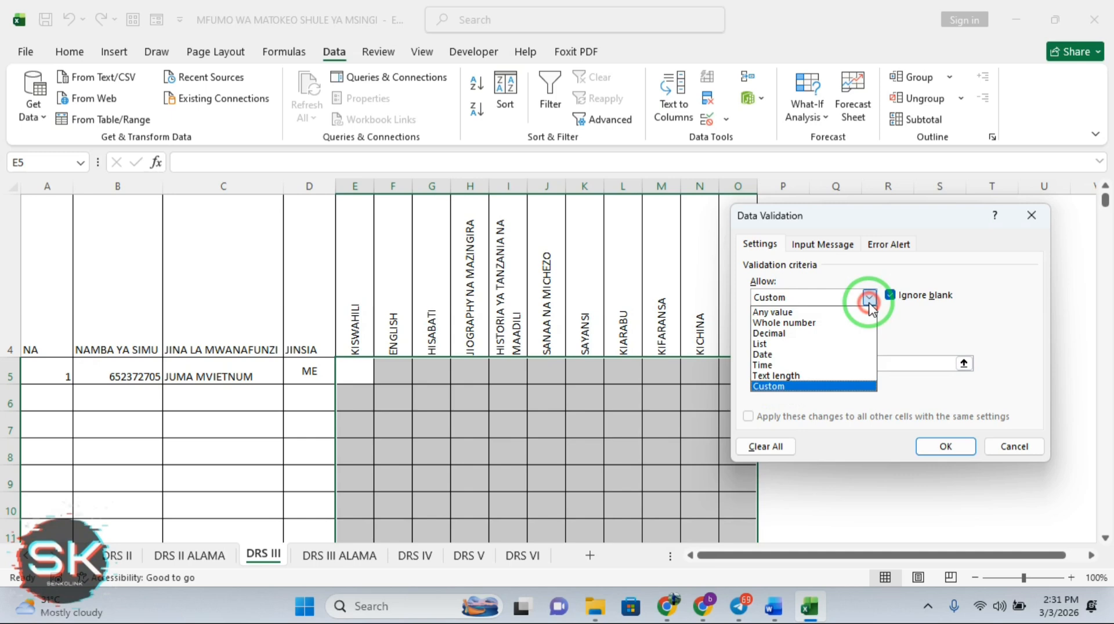
click(801, 324)
click(777, 362)
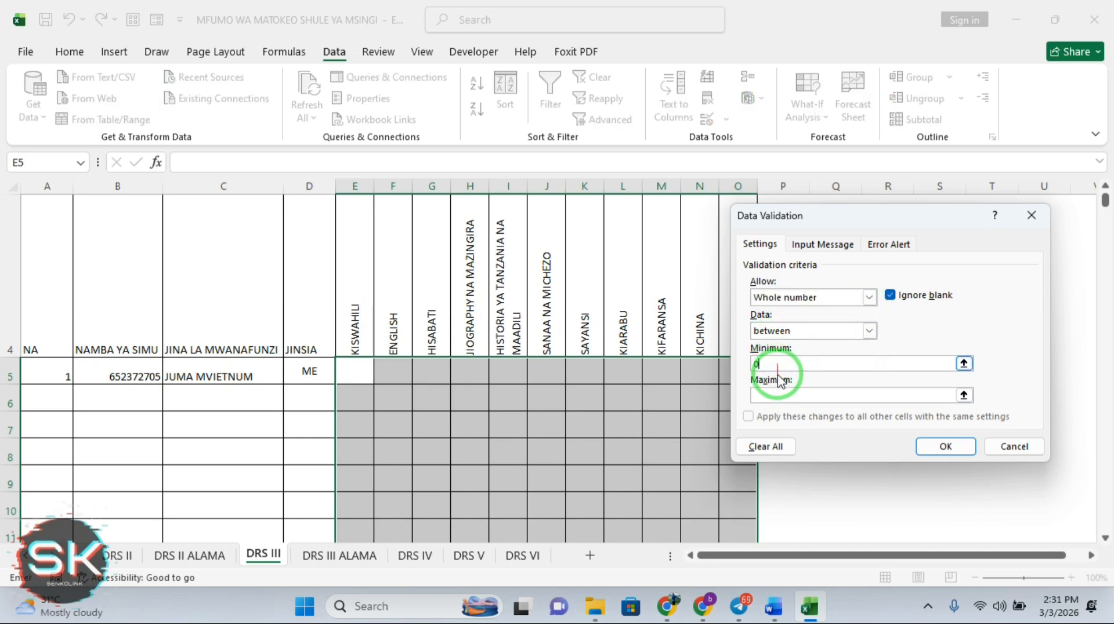
click(779, 394)
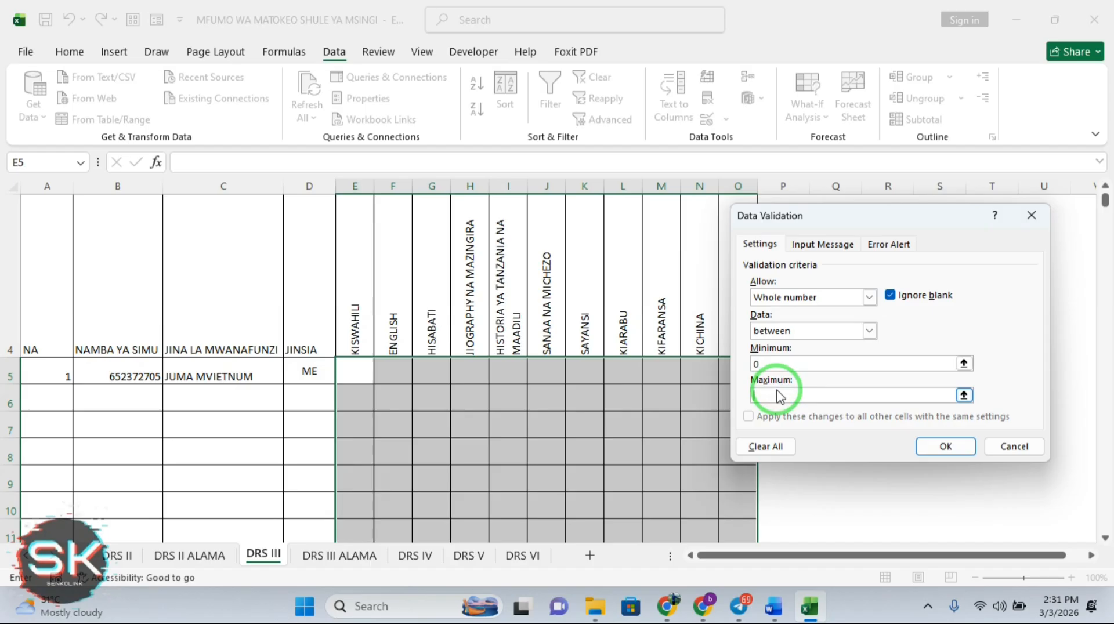
Add an input message titled ALAMA reading JAZA KUANZIA 0-50 and apply the rule
click(827, 245)
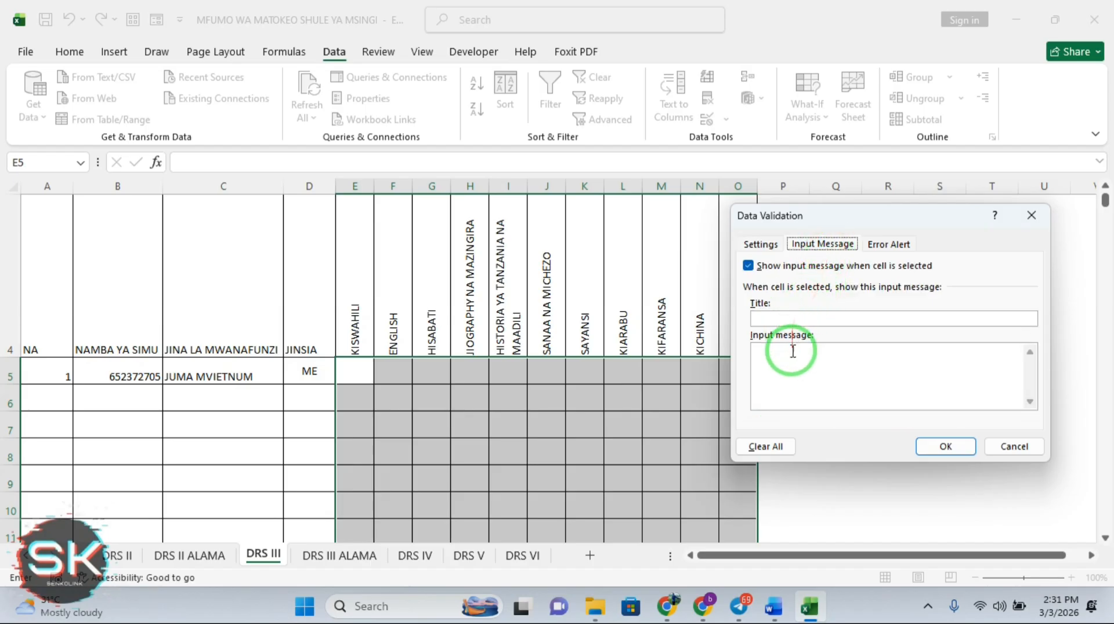
click(786, 320)
text(ALAMA)
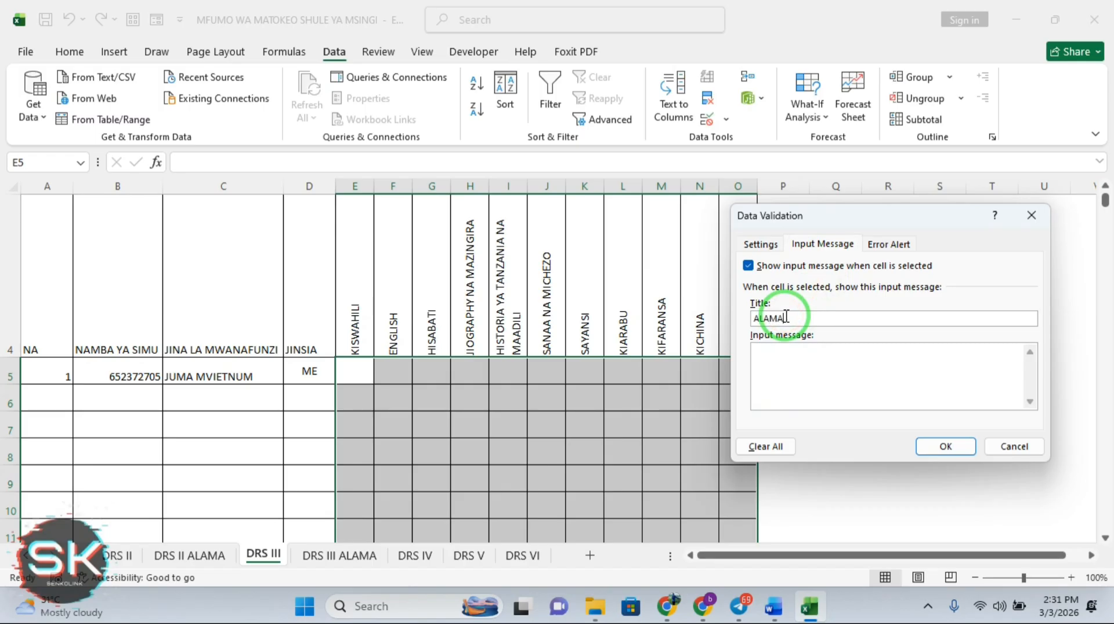
click(779, 349)
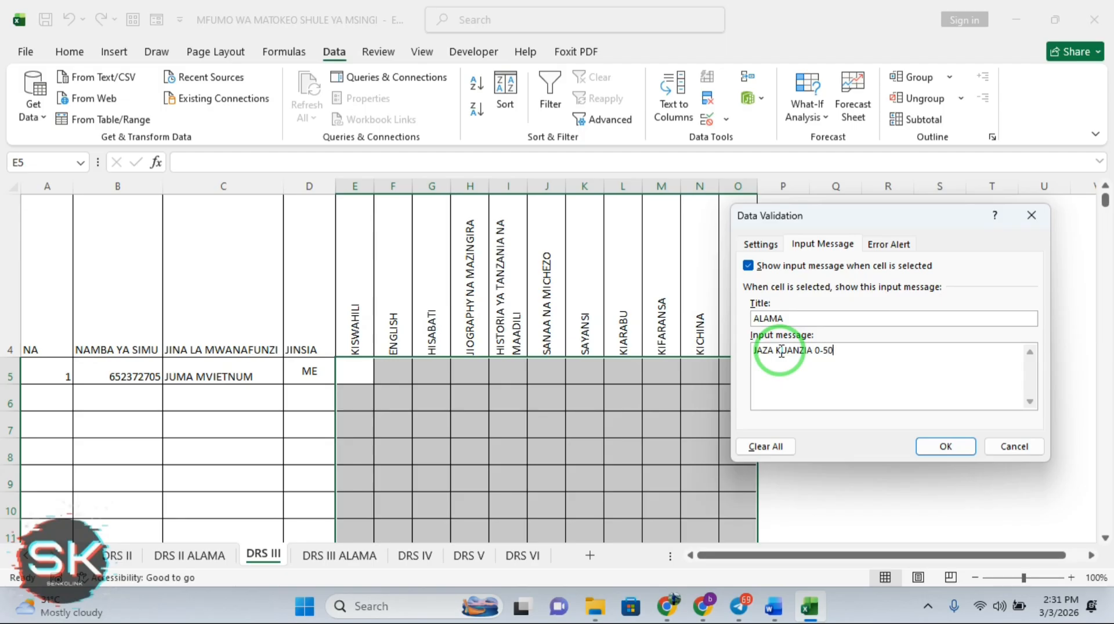
click(936, 447)
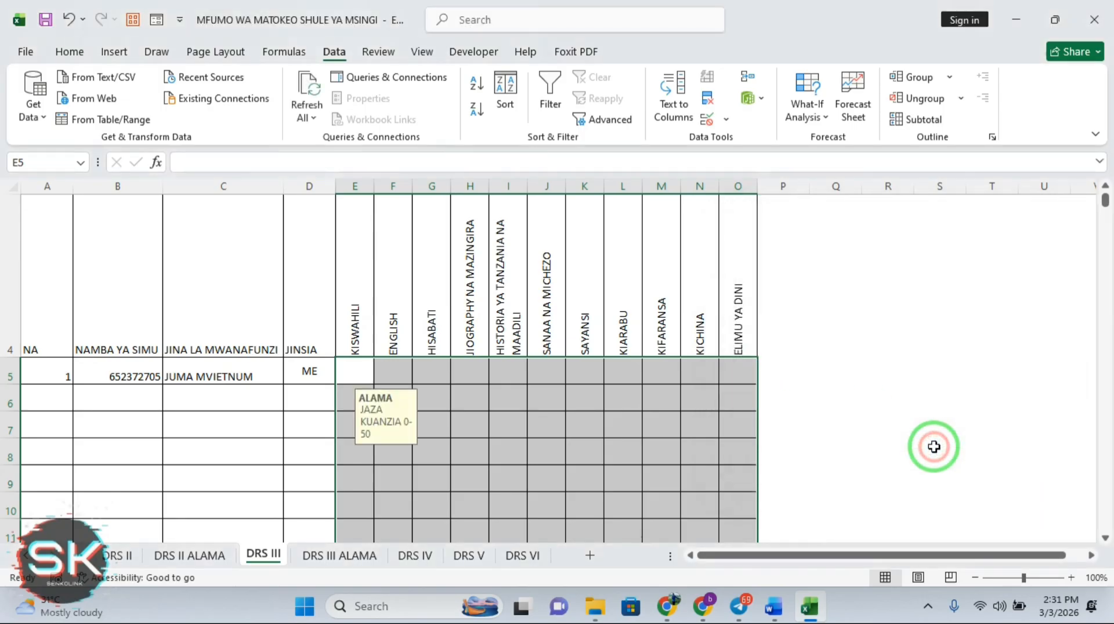
click(465, 399)
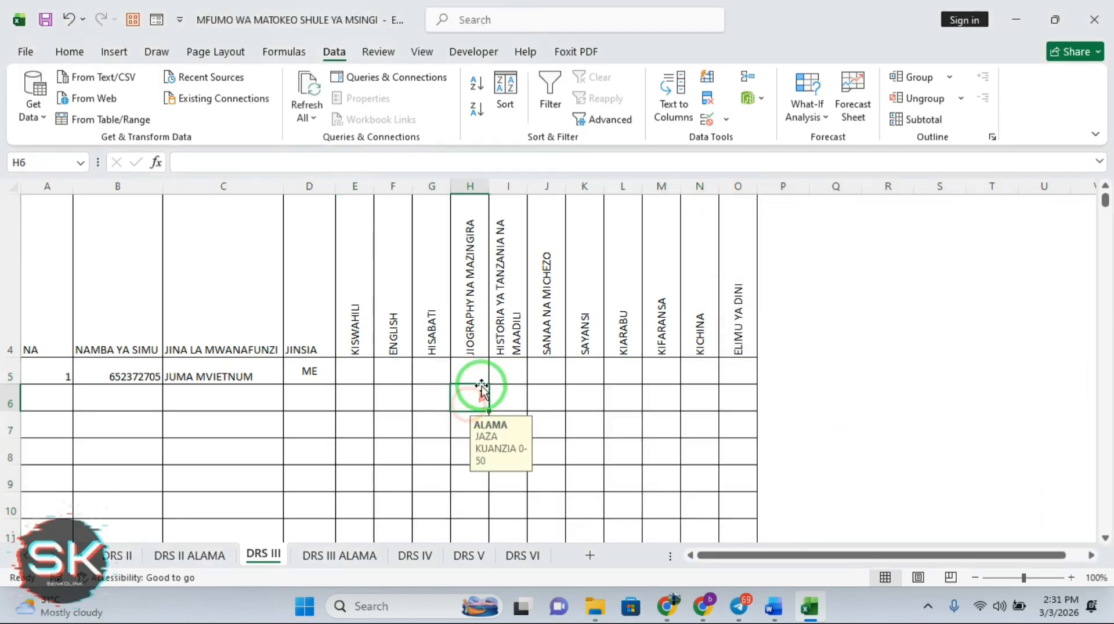
click(467, 369)
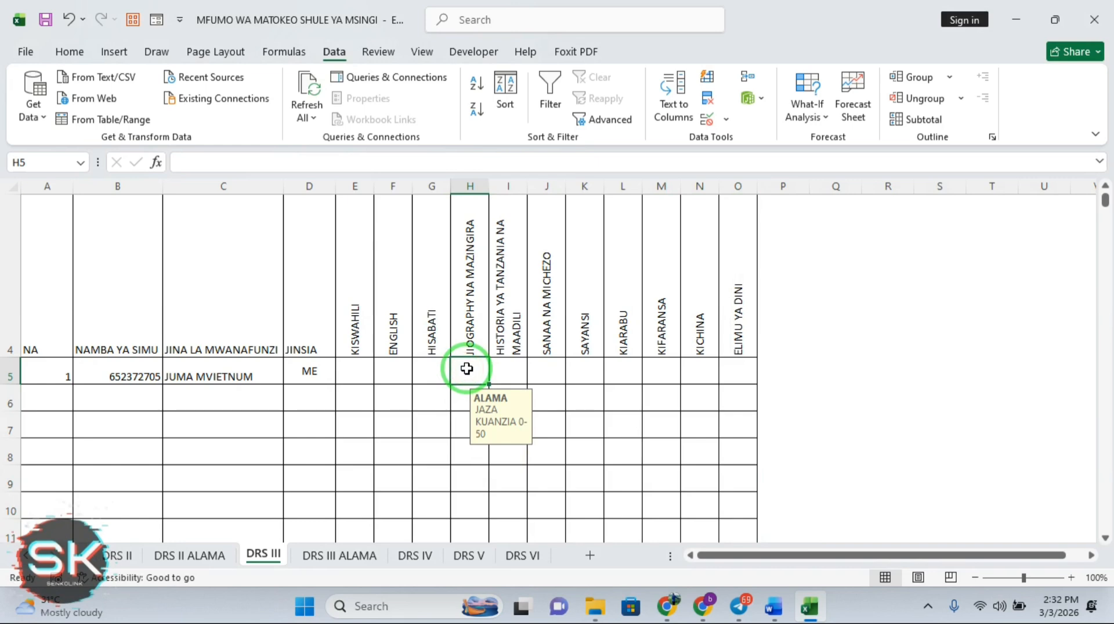
text(89)
key(Return)
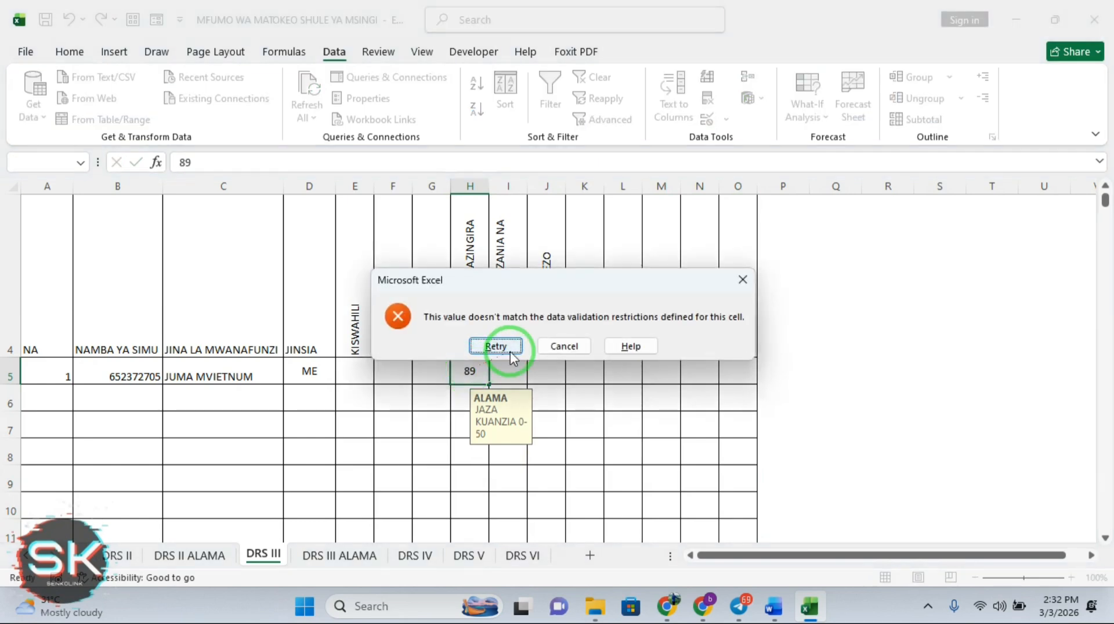
click(495, 347)
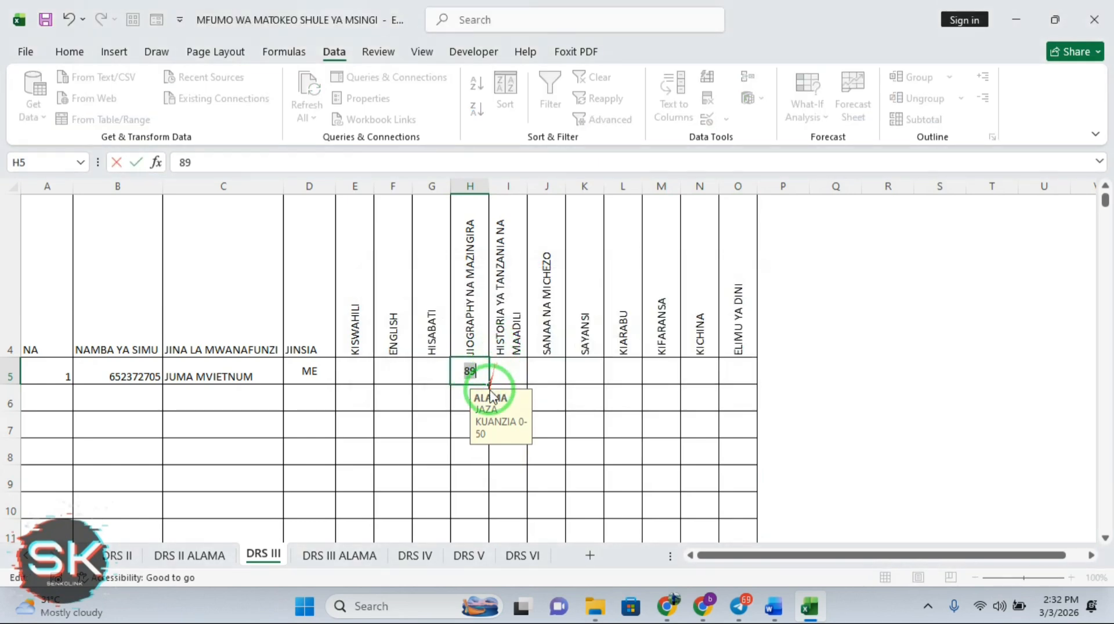
key(Return)
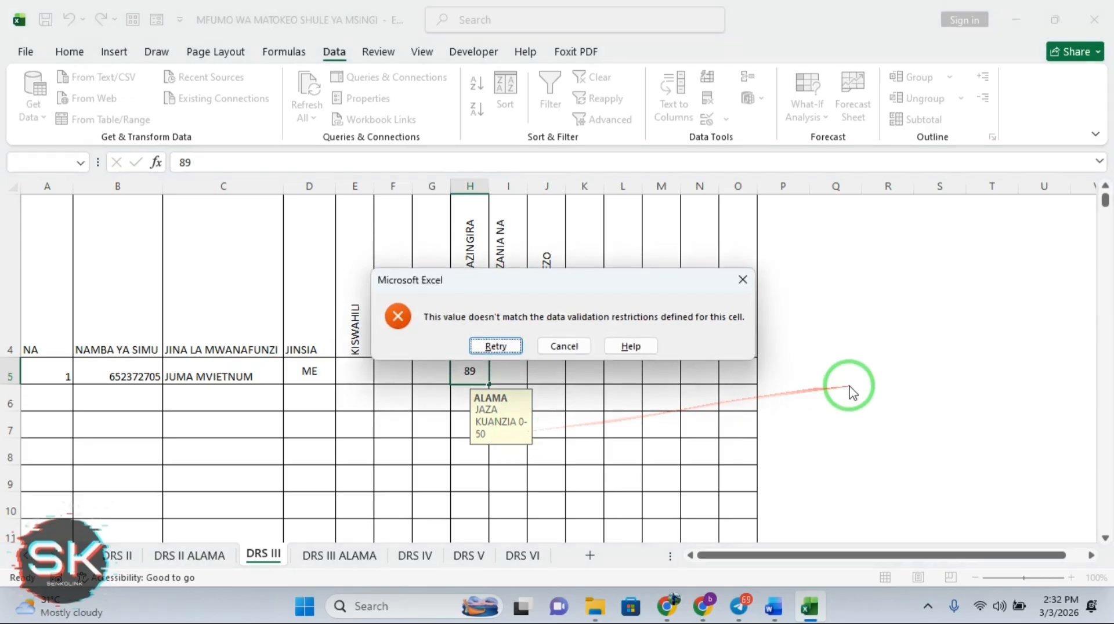
click(564, 347)
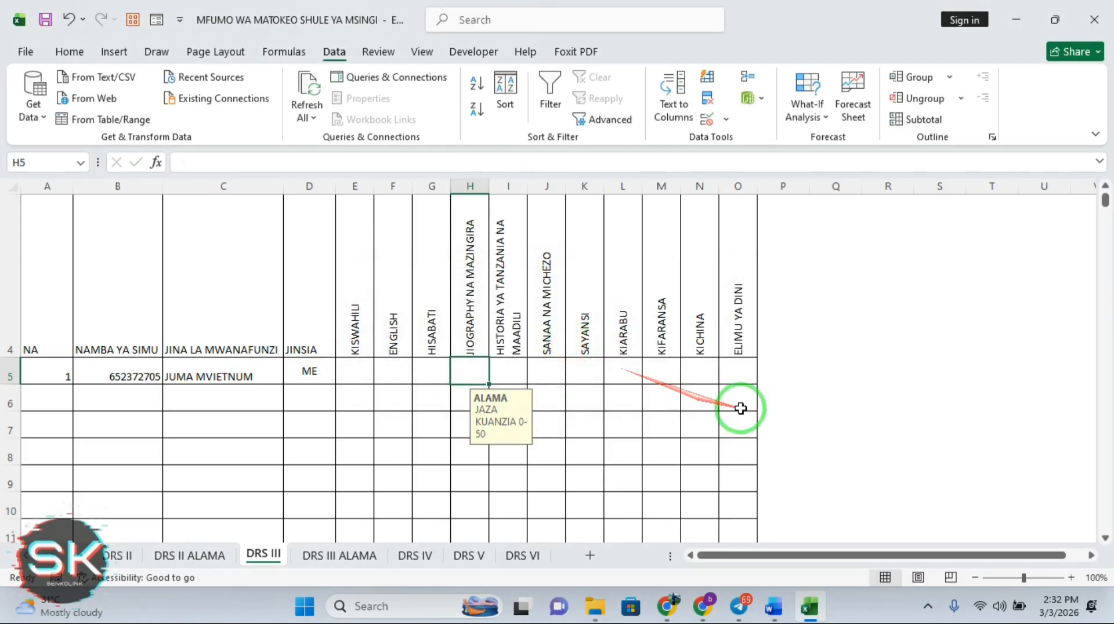
click(741, 406)
click(666, 375)
text(90)
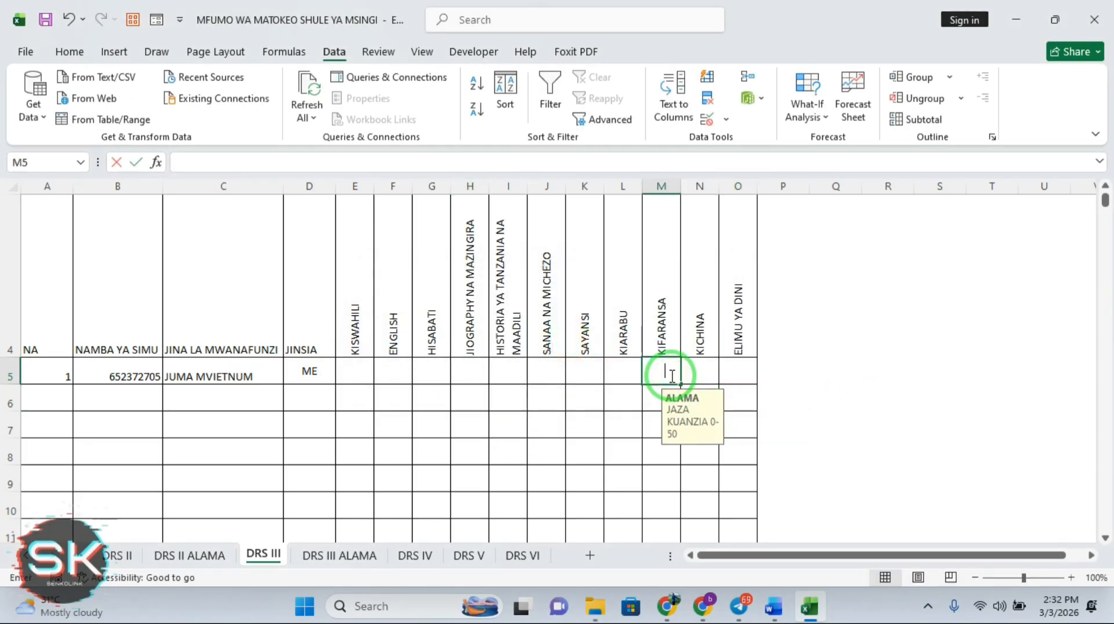
key(Return)
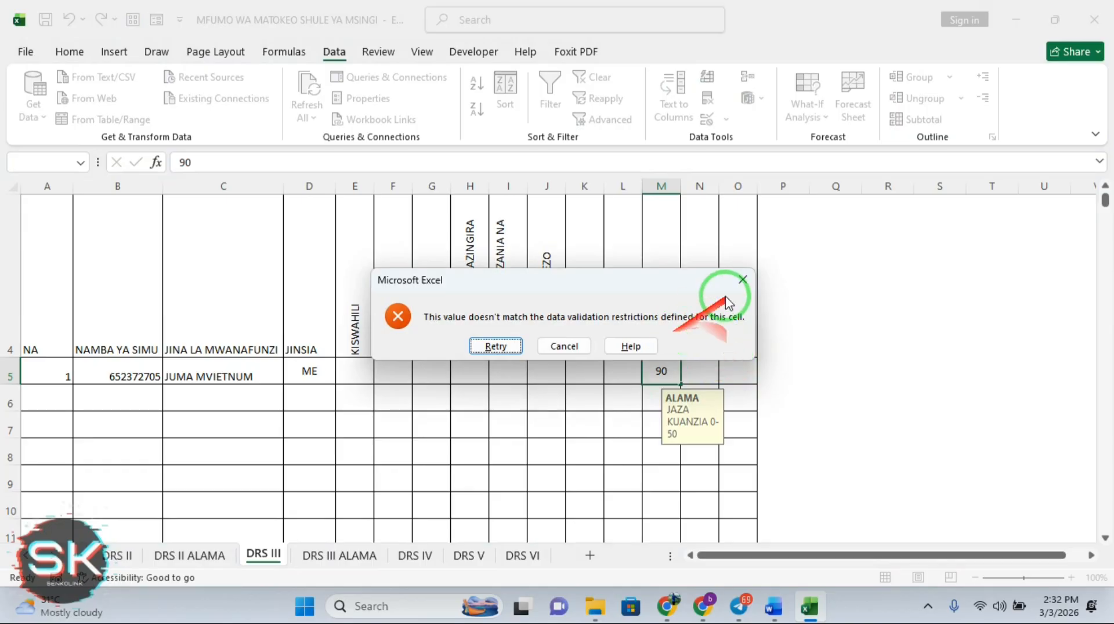
click(894, 473)
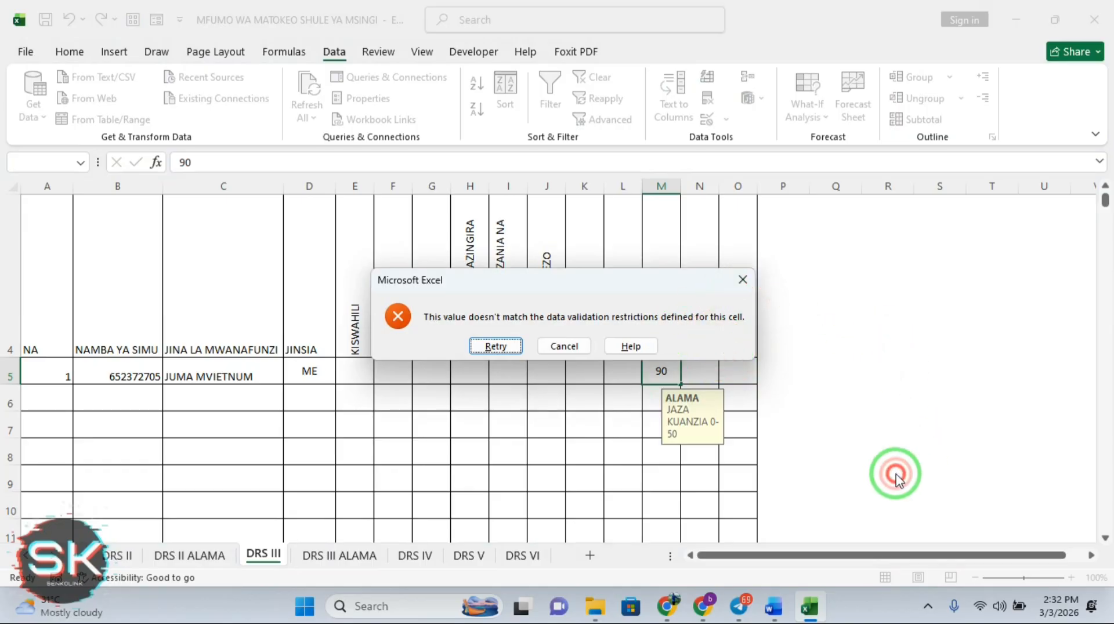
click(742, 280)
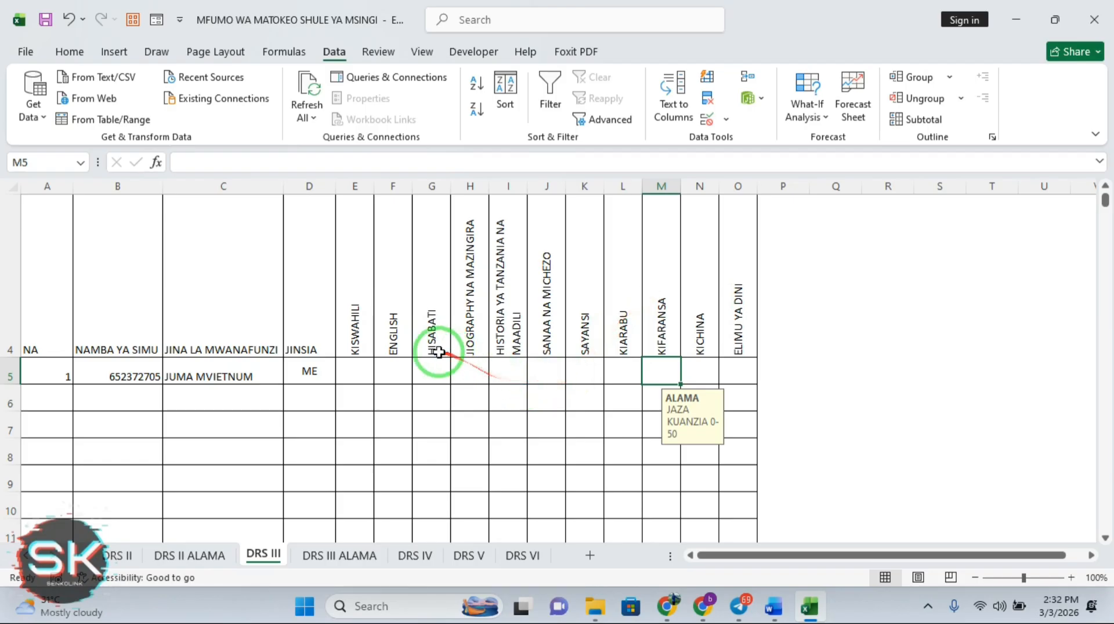
Enter the first marks: KISWAHILI 45, ENGLISH 34 and HISABATI 12
click(366, 370)
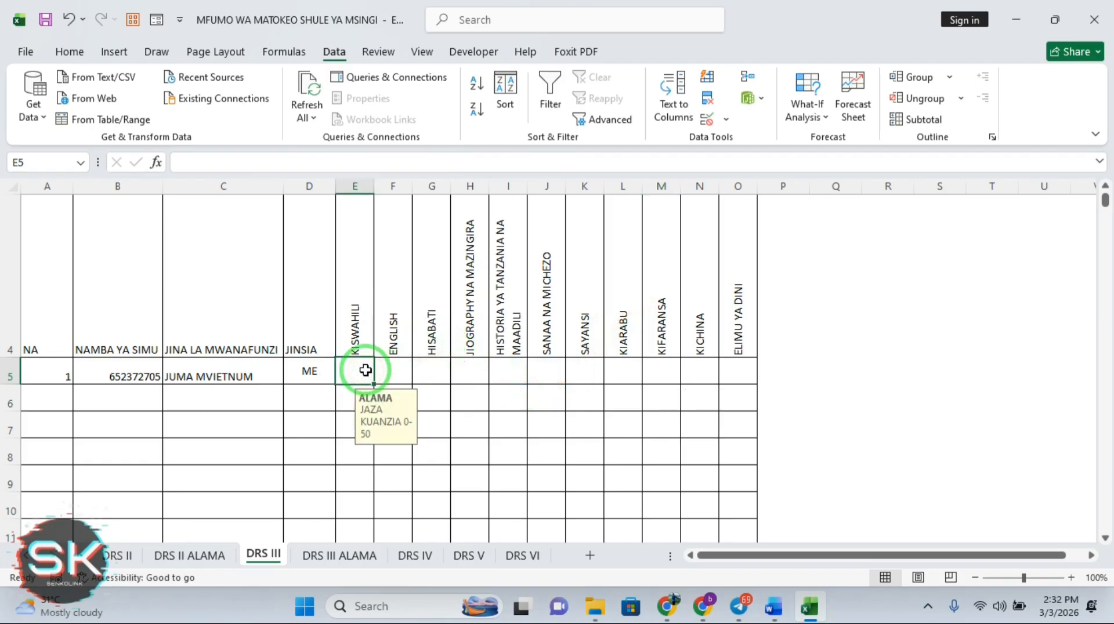
text(45)
key(Return)
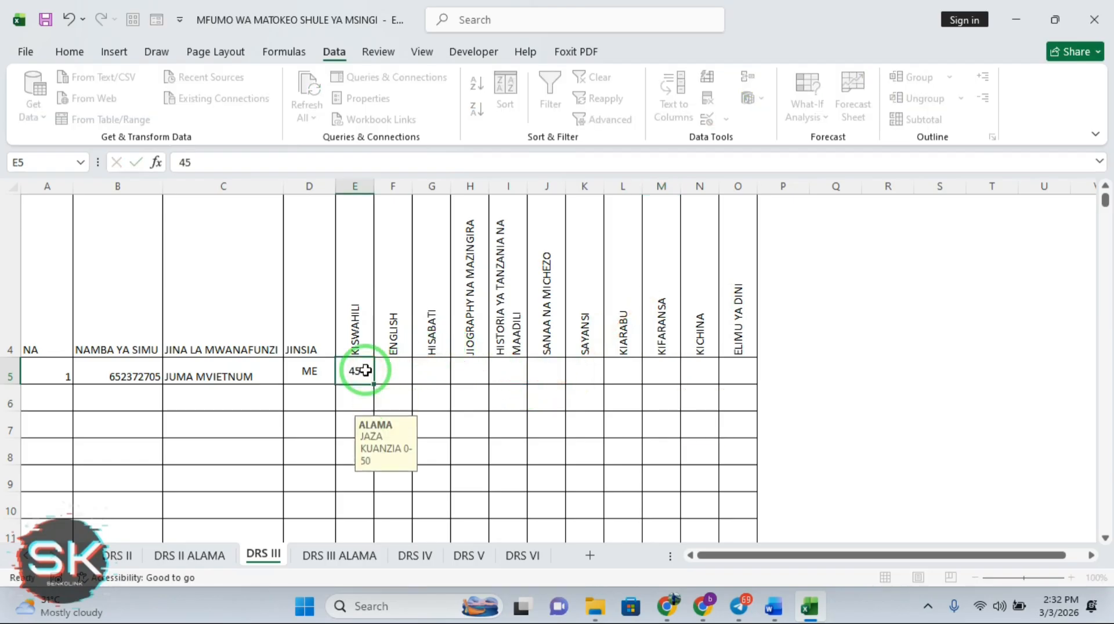
key(Up)
key(Right)
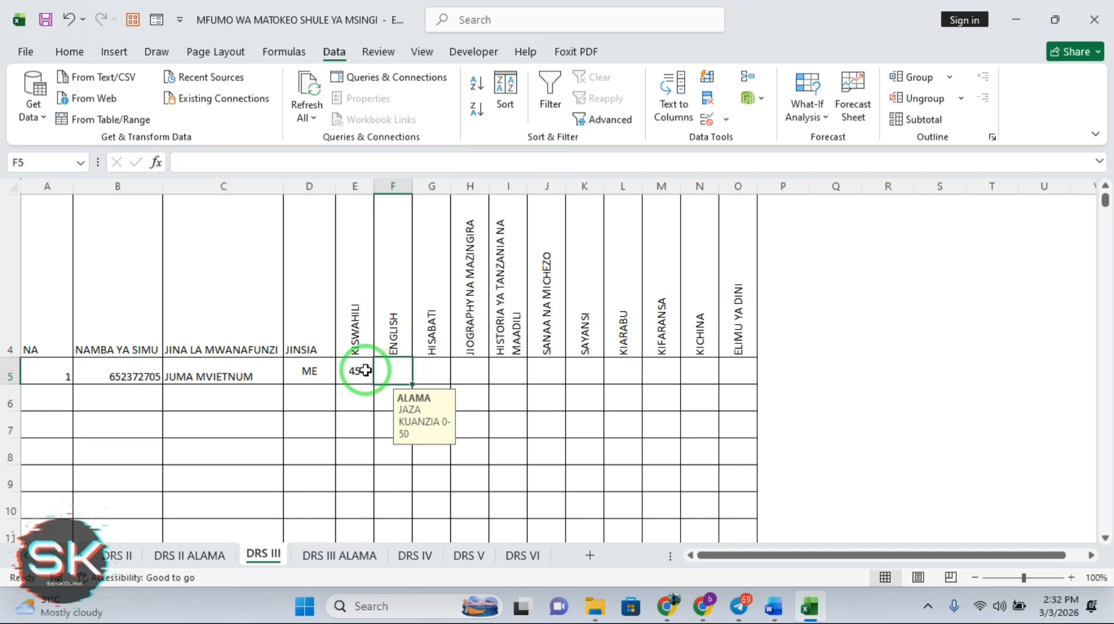
text(34)
key(Tab)
text(12)
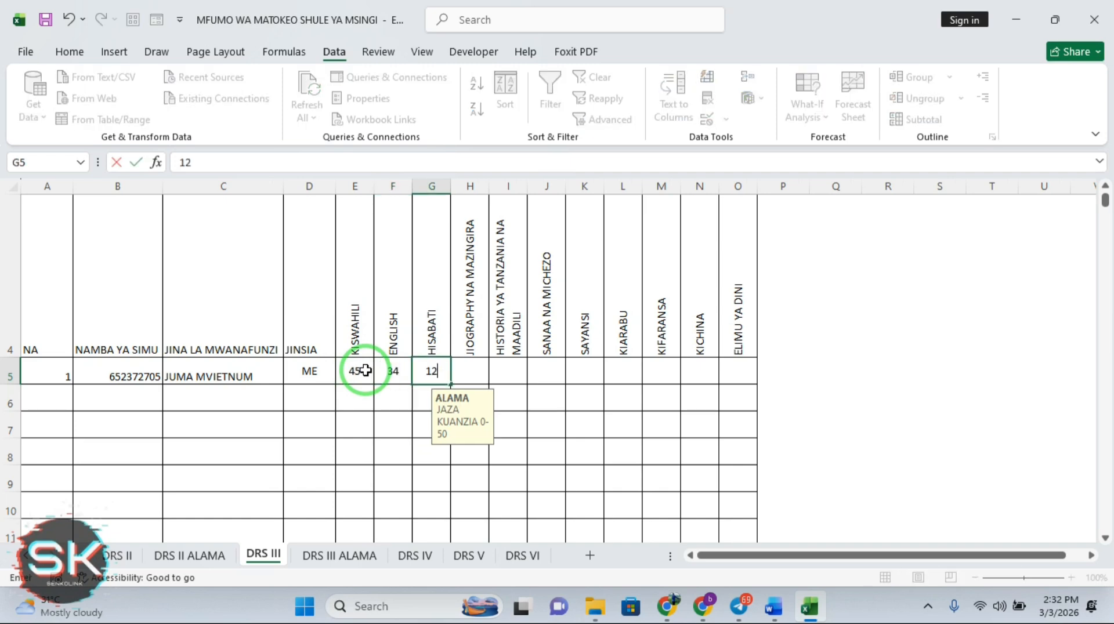
key(Tab)
Enter the remaining marks 50, 26, 42 and 47 through SAYANSI, then view DRS III ALAMA
text(5)
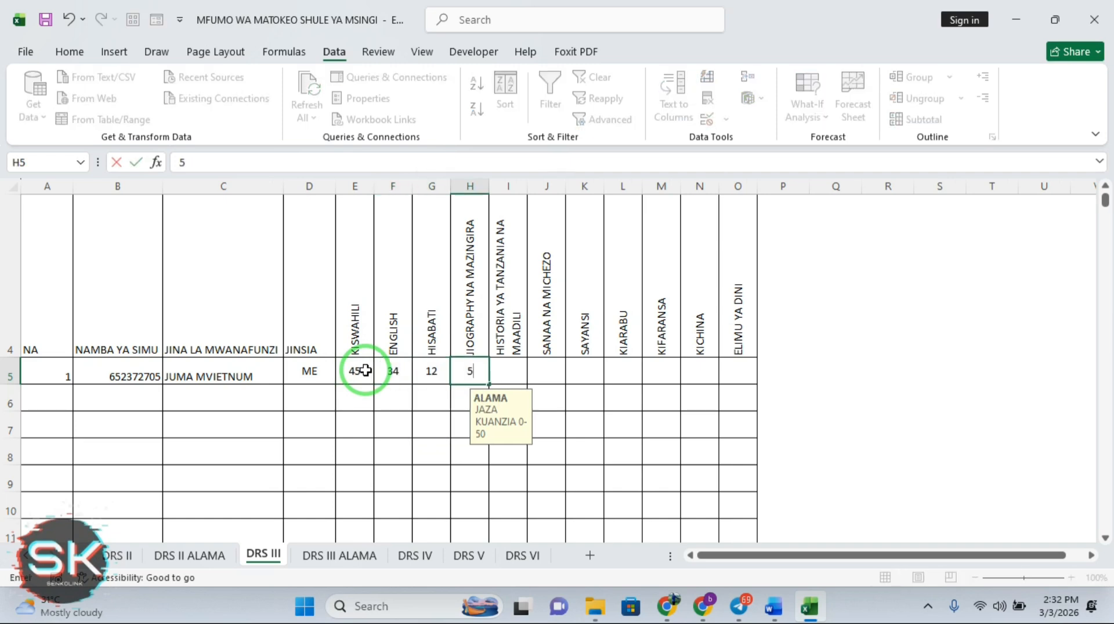
key(Tab)
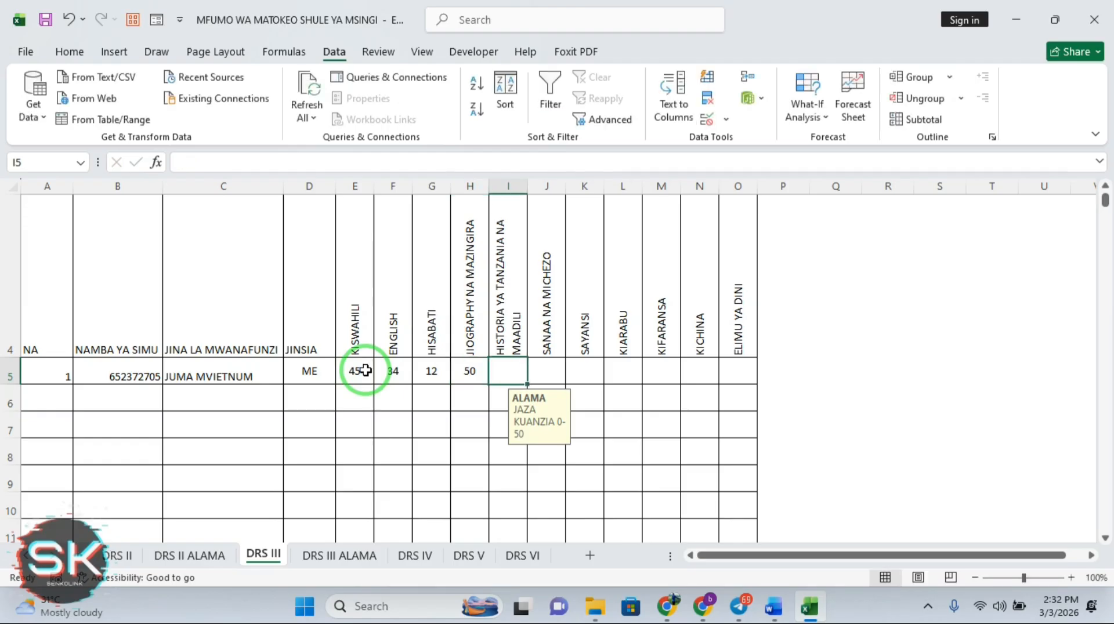
text(34)
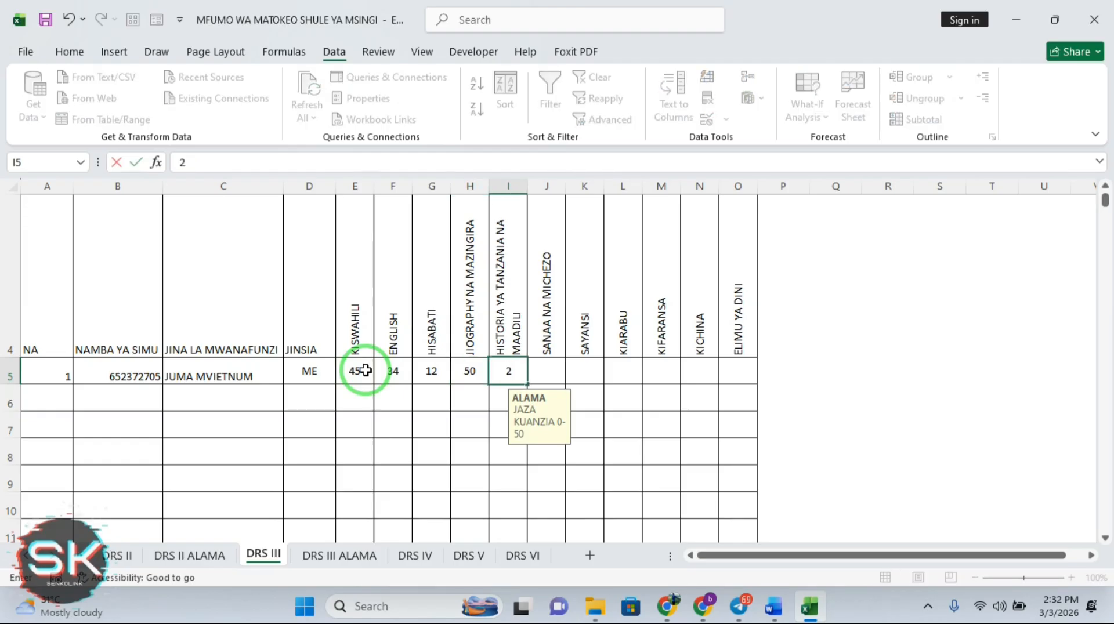
key(Tab)
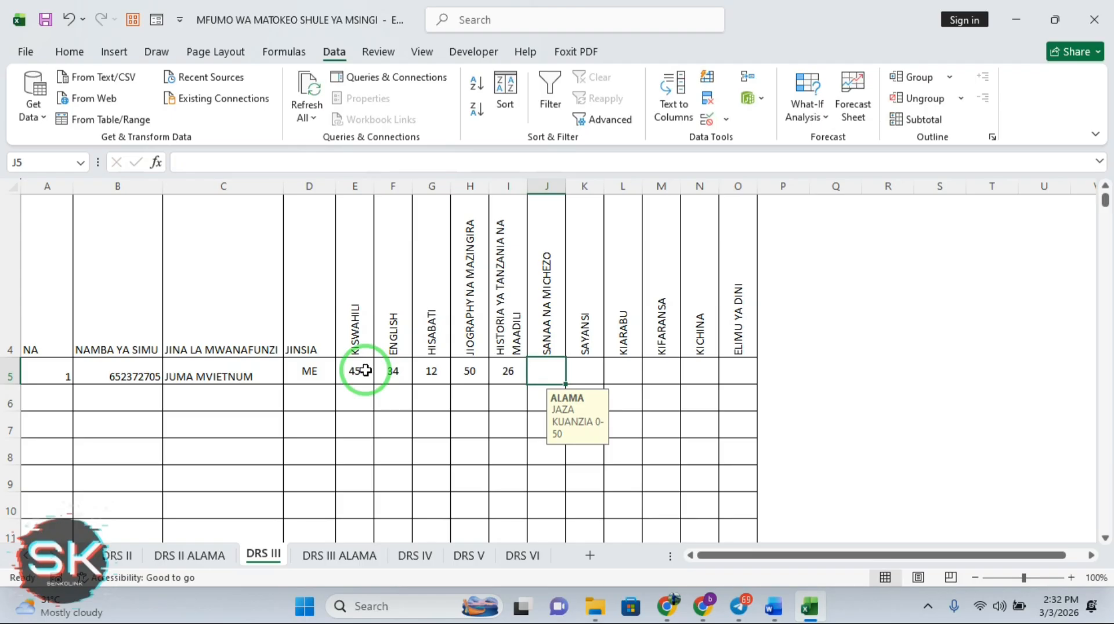
text(42)
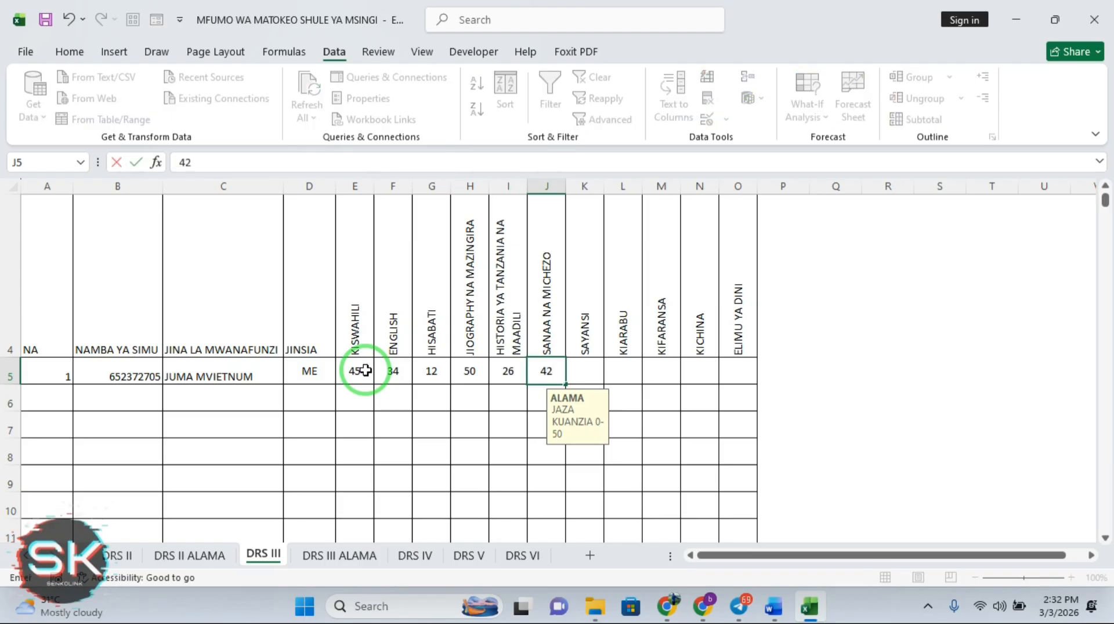
key(Tab)
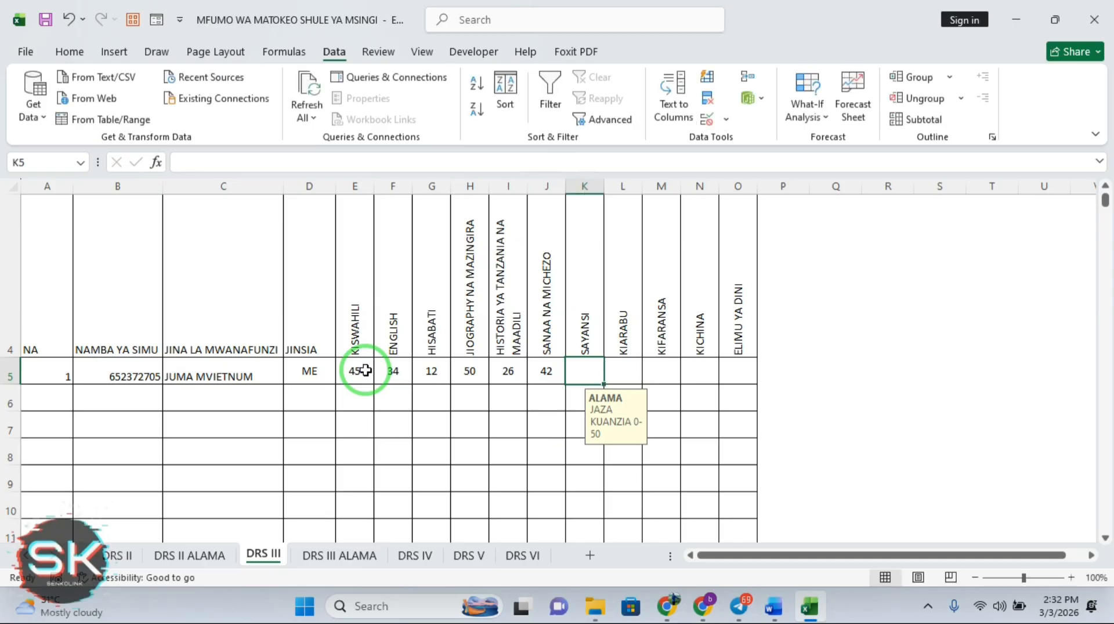
text(47)
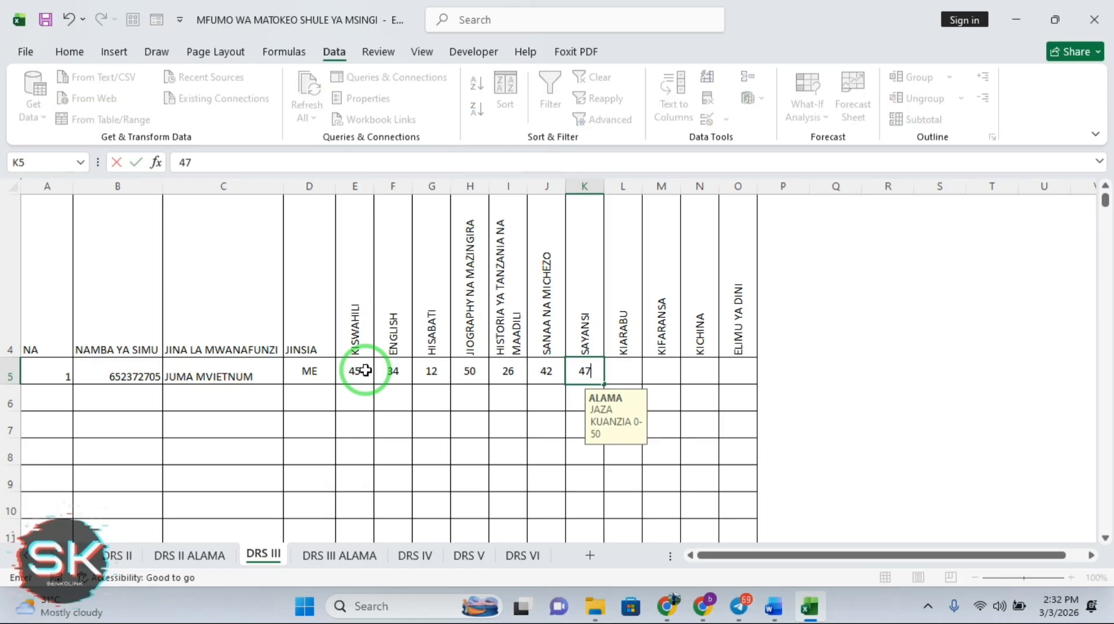
key(Return)
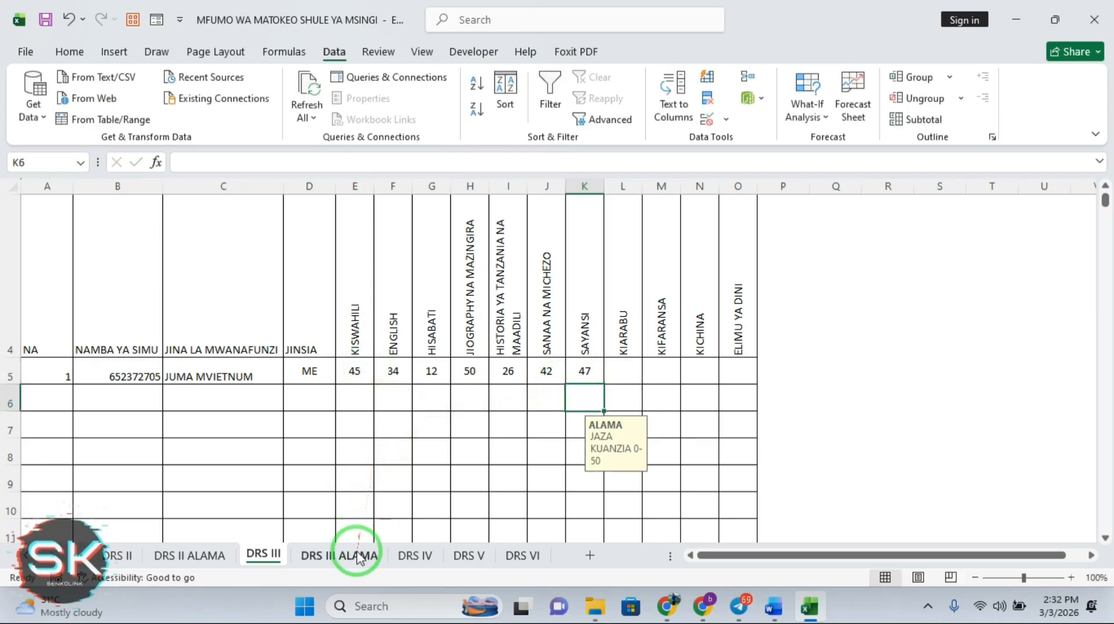
click(358, 556)
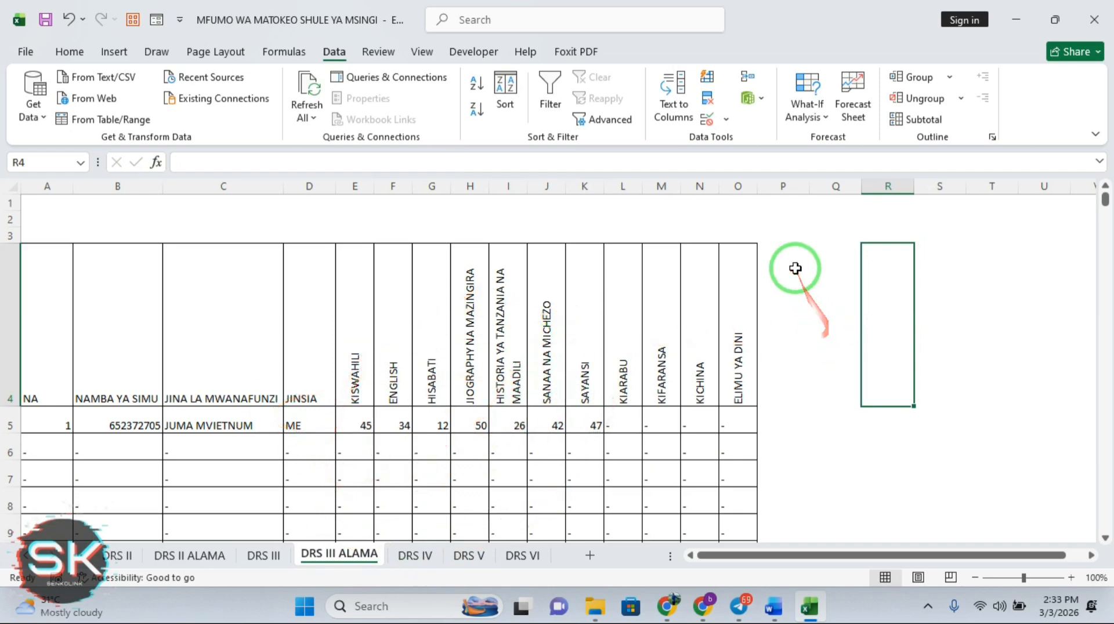
click(783, 186)
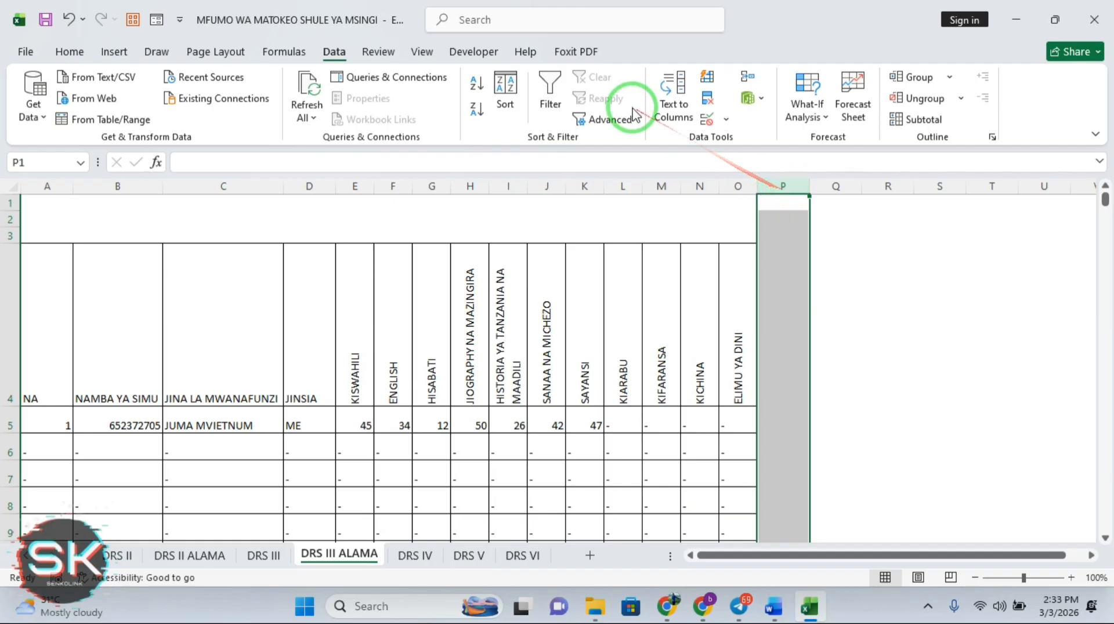
click(70, 52)
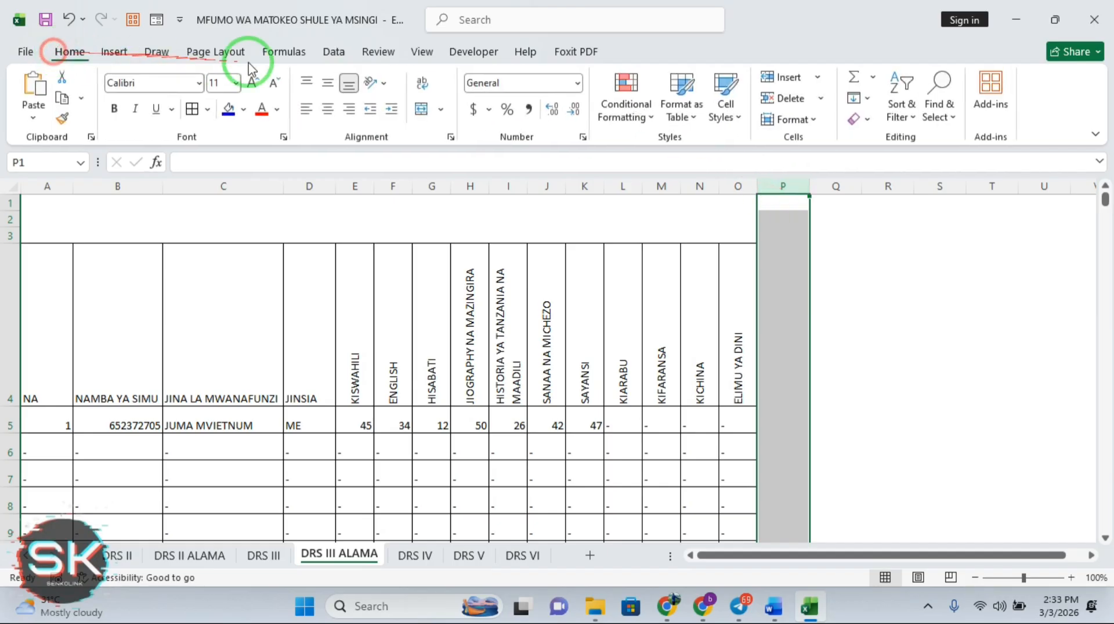
click(228, 109)
click(891, 295)
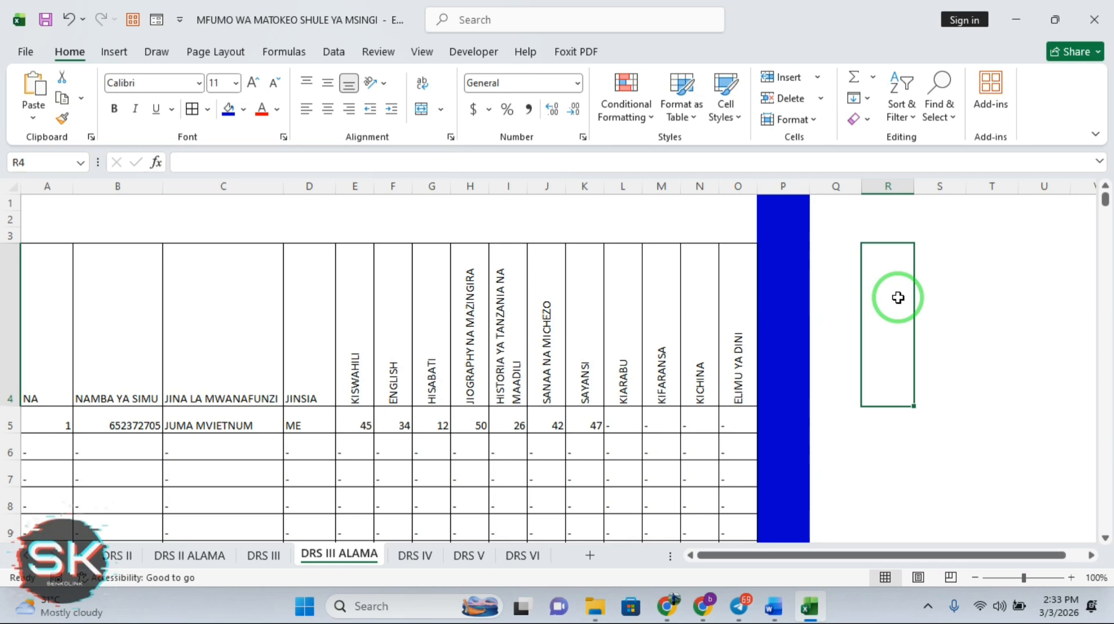
click(819, 355)
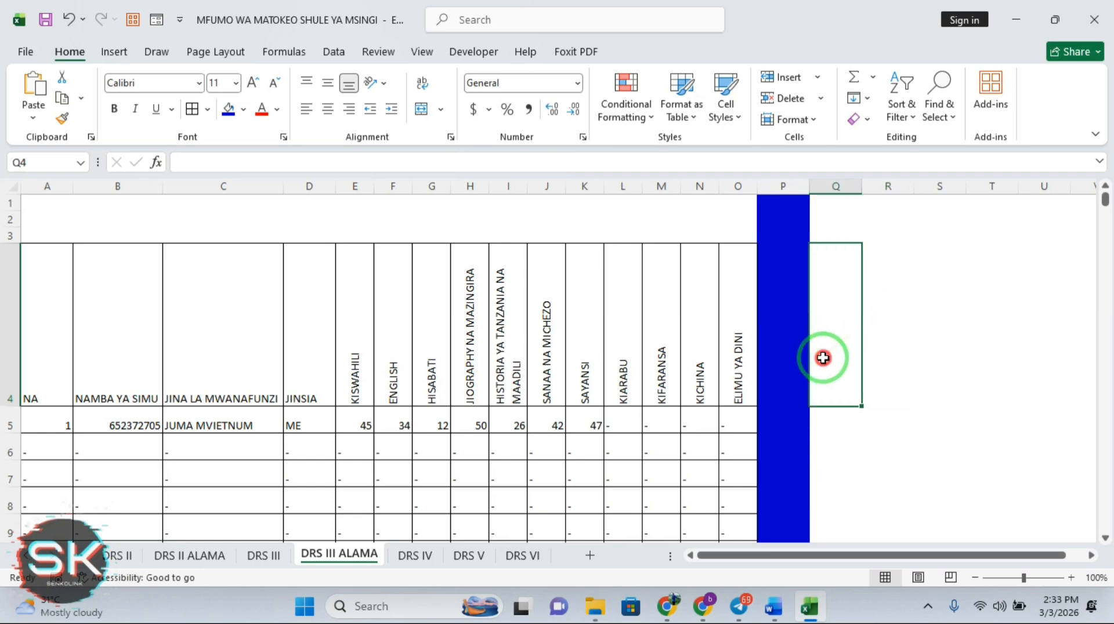
Set E4 to ='DRS III'!E4 and fill the linked headers across to O4
click(391, 360)
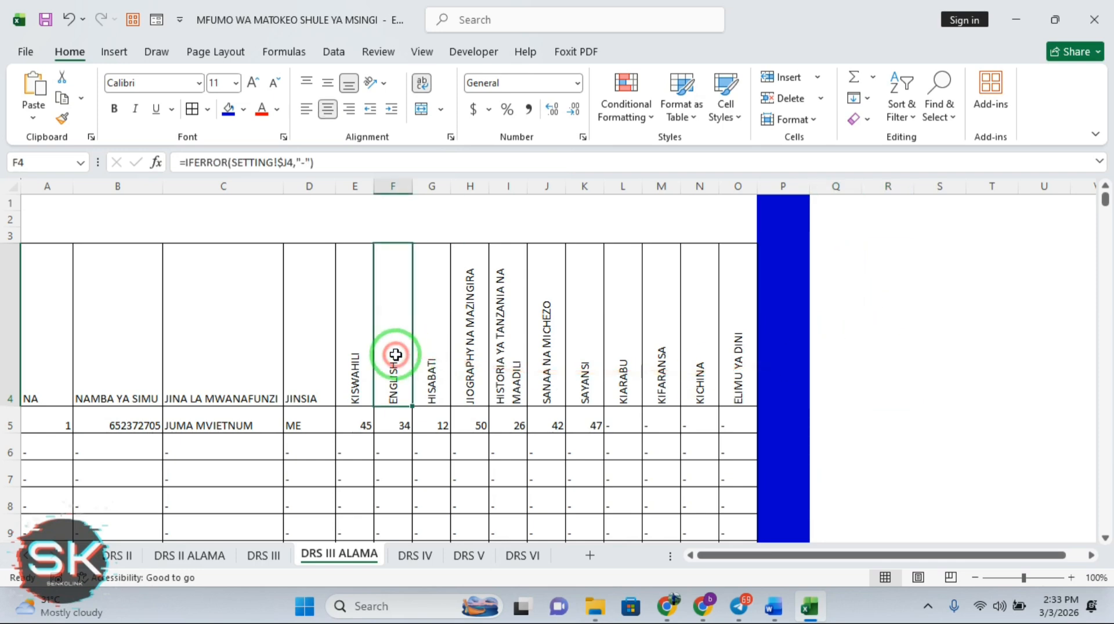
click(423, 361)
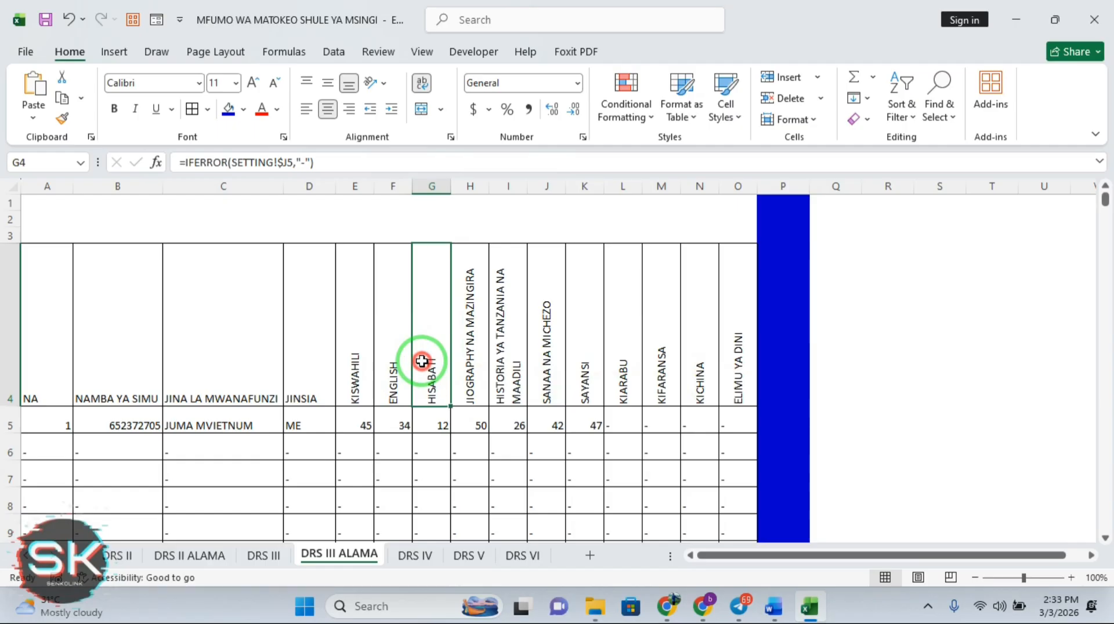
click(464, 364)
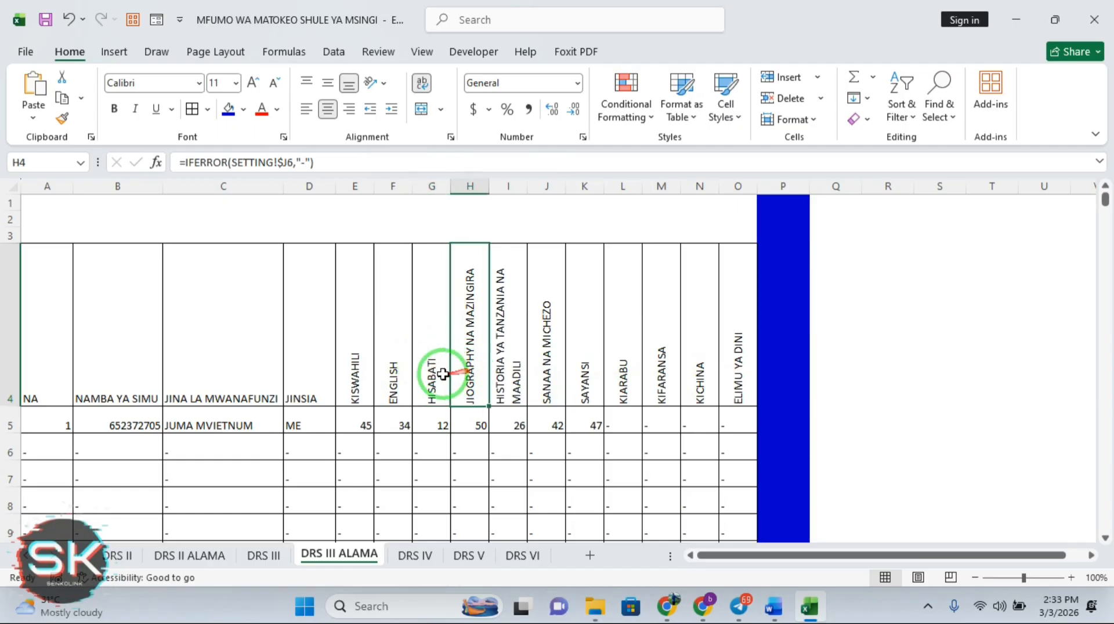
click(393, 364)
click(353, 362)
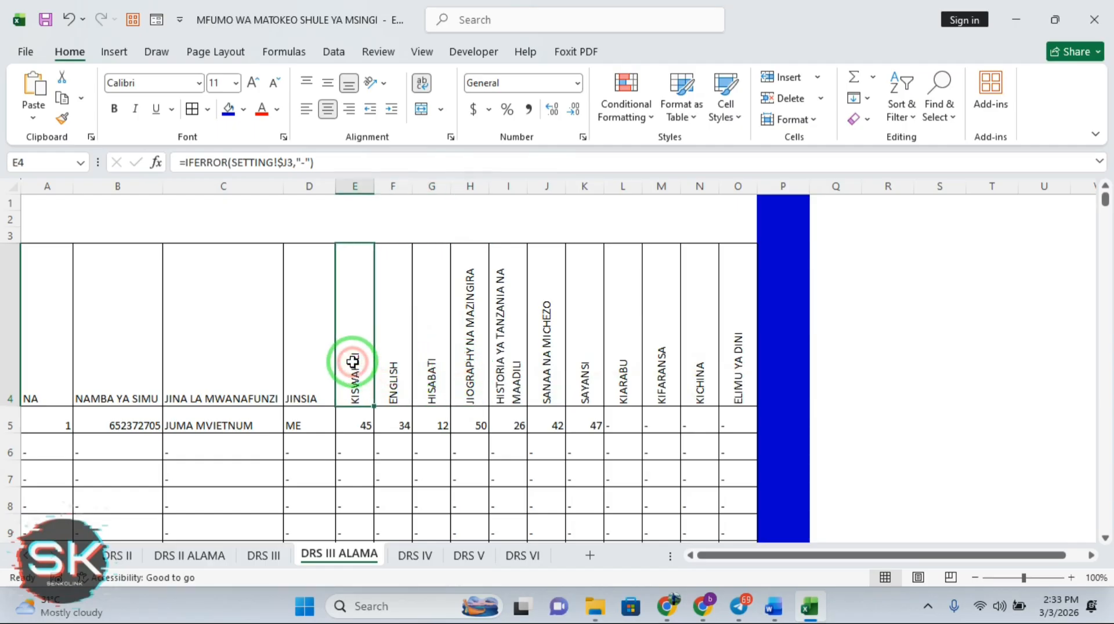
double_click(352, 363)
key(Escape)
text(=)
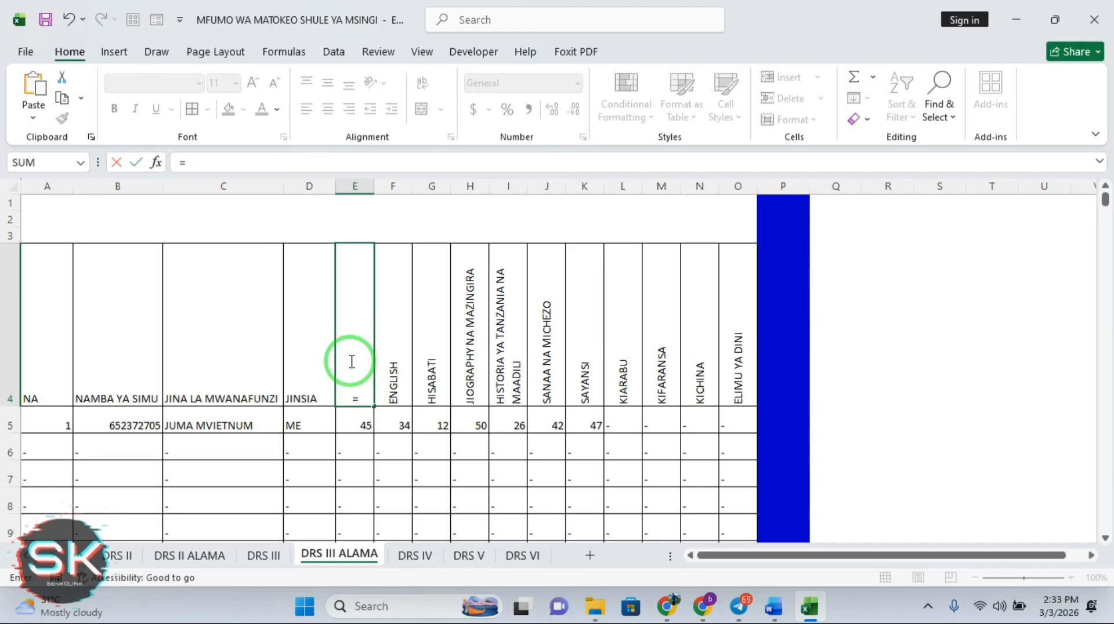
click(268, 557)
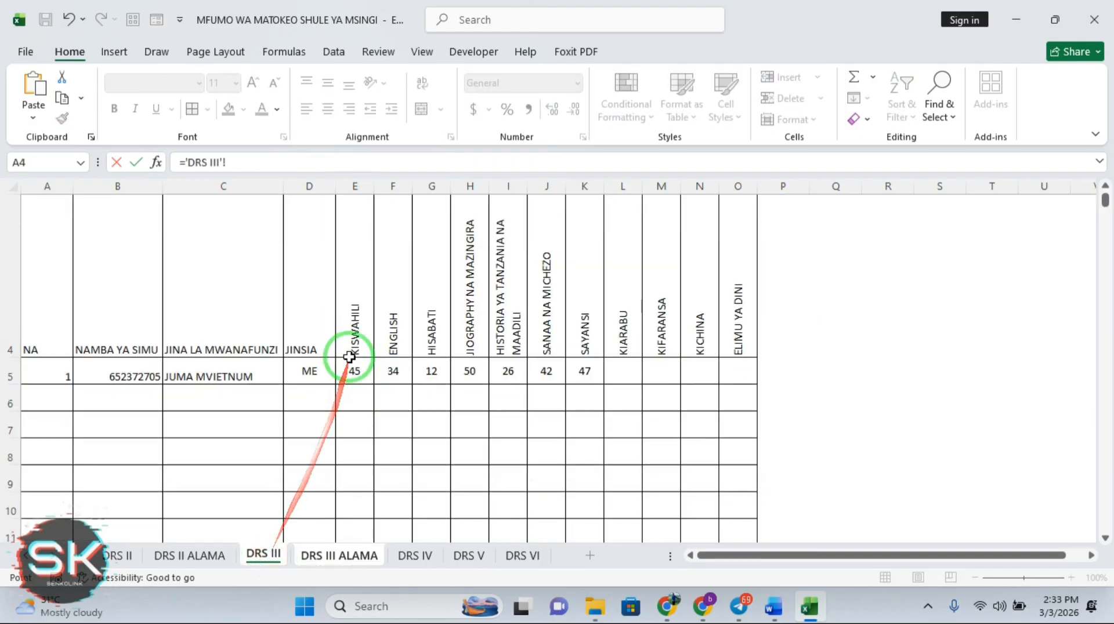
click(360, 328)
key(Return)
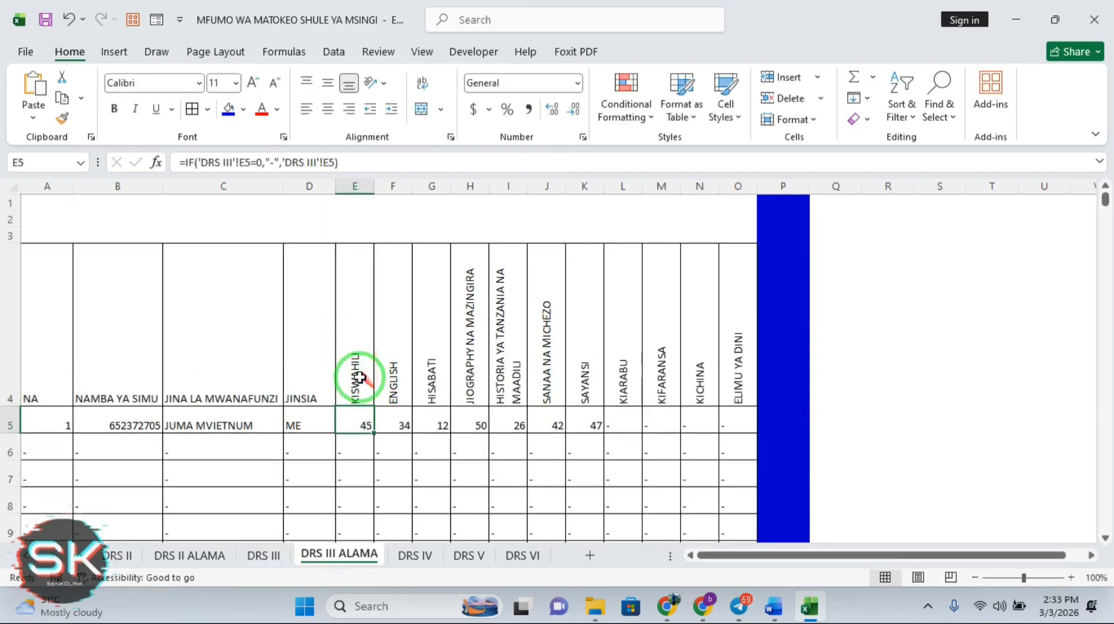
click(363, 380)
drag(374, 407, 749, 414)
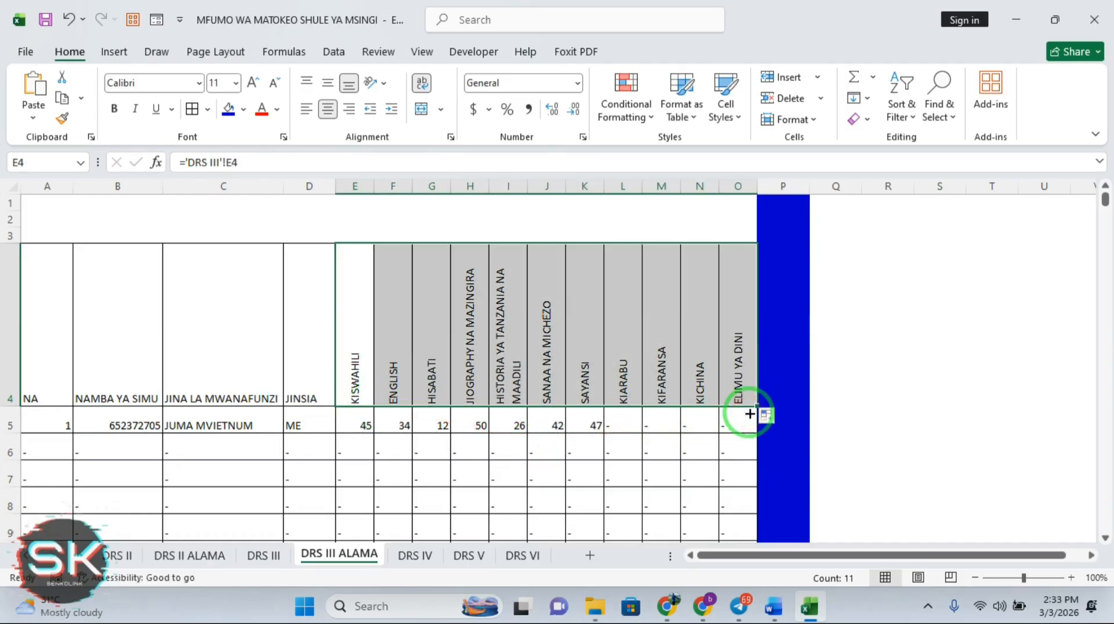
click(915, 339)
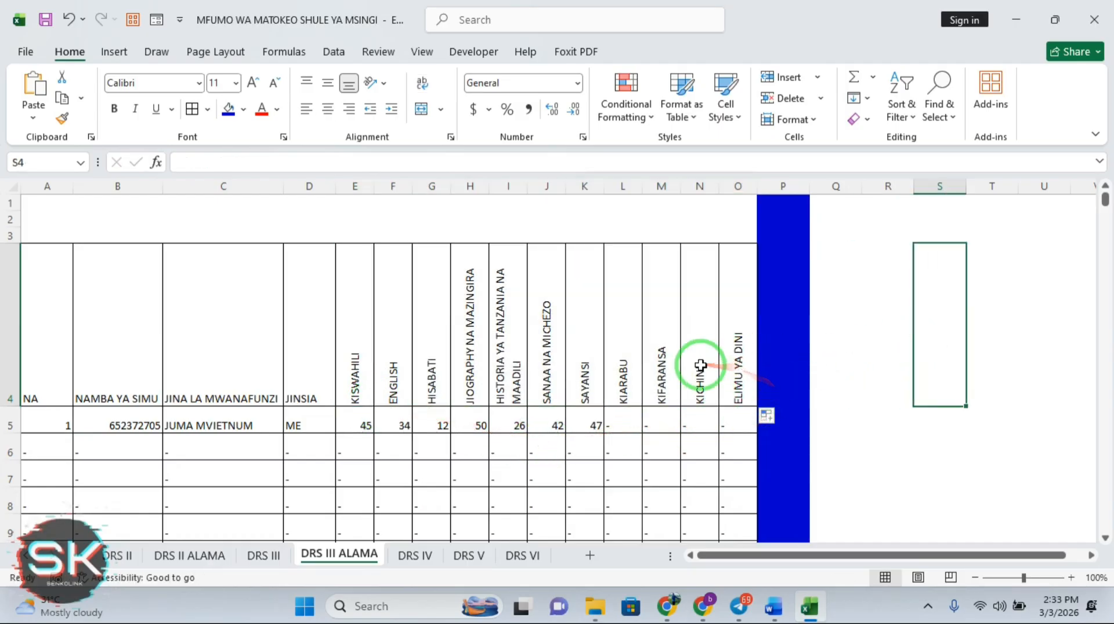
Enter =E4 in Q4 and fill it across to AB4 to repeat the subject headers
click(833, 371)
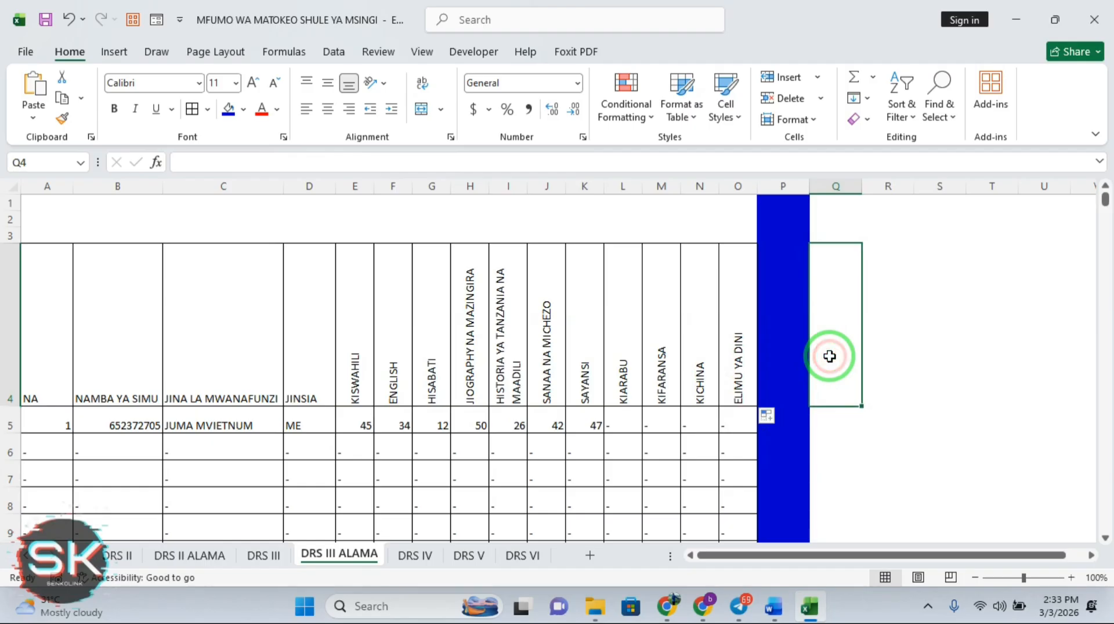
text(=)
click(360, 348)
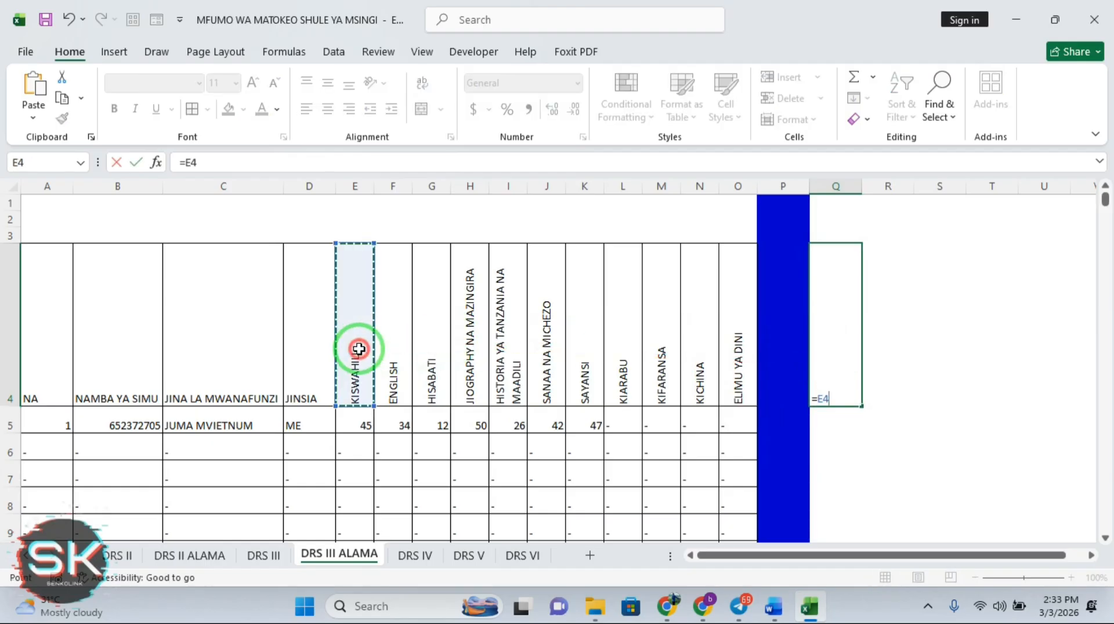
key(Return)
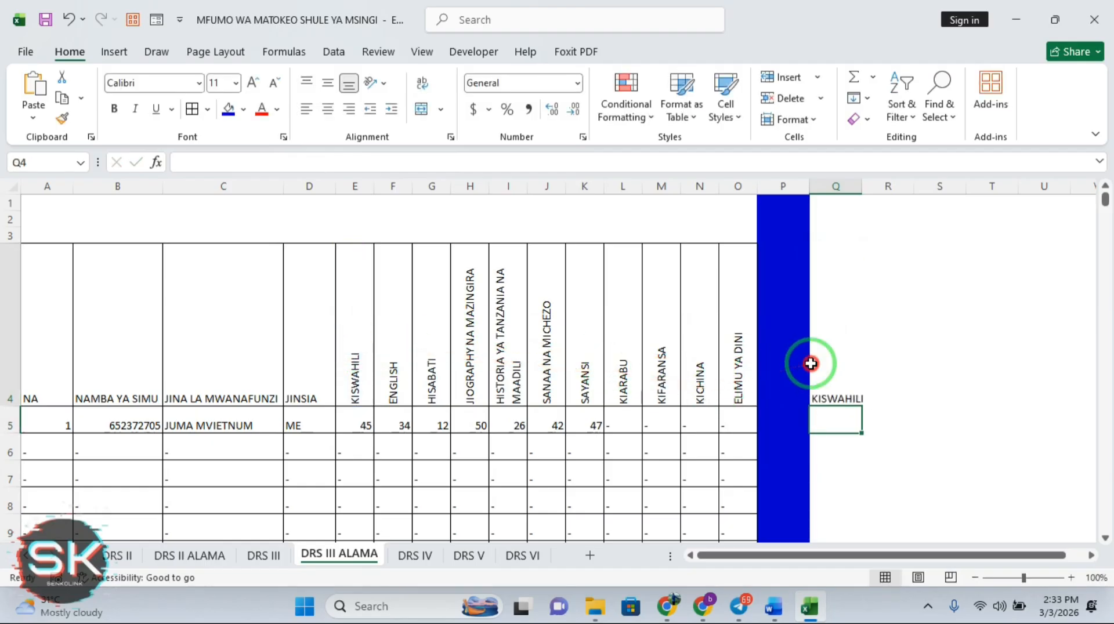
click(820, 373)
drag(861, 407, 693, 369)
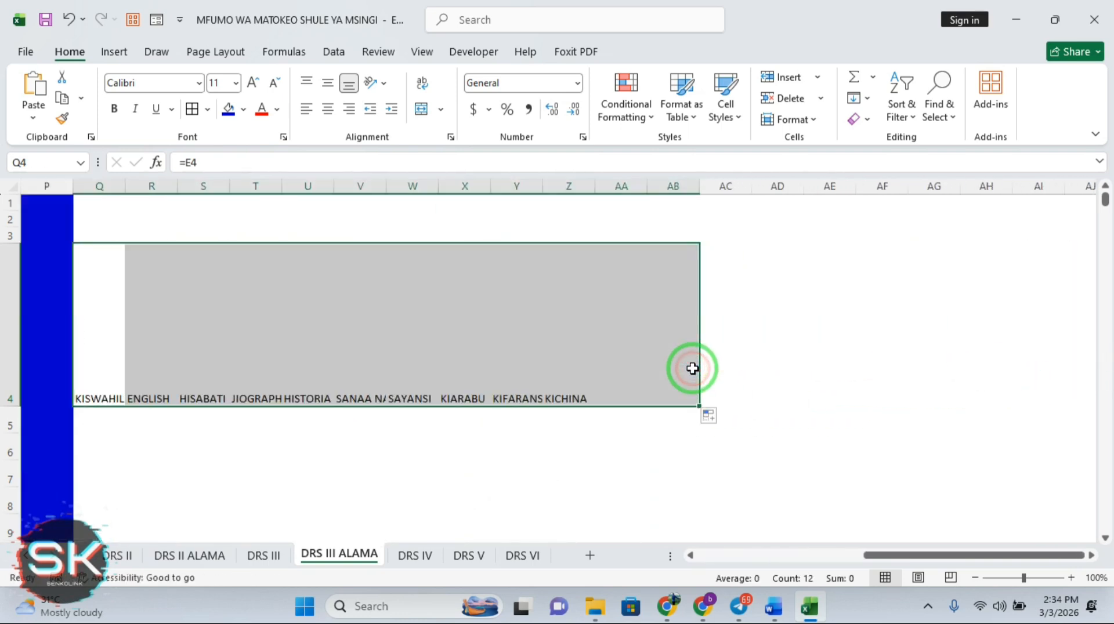
click(688, 368)
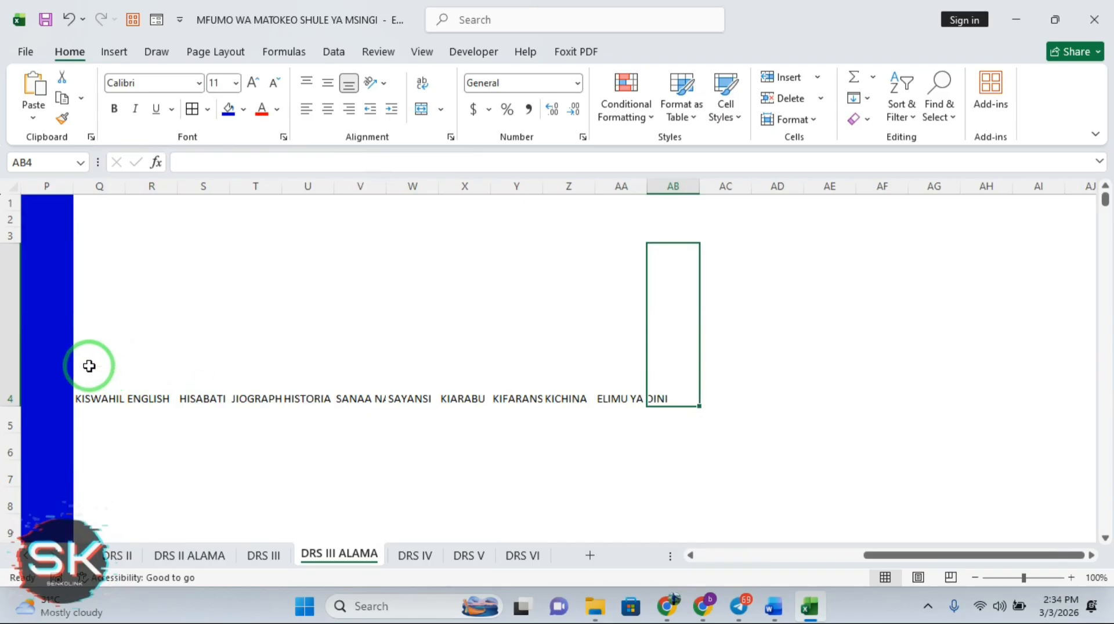
Rotate the Q4:AB4 headers with Rotate Text Up and AutoFit their column widths
drag(88, 365, 659, 367)
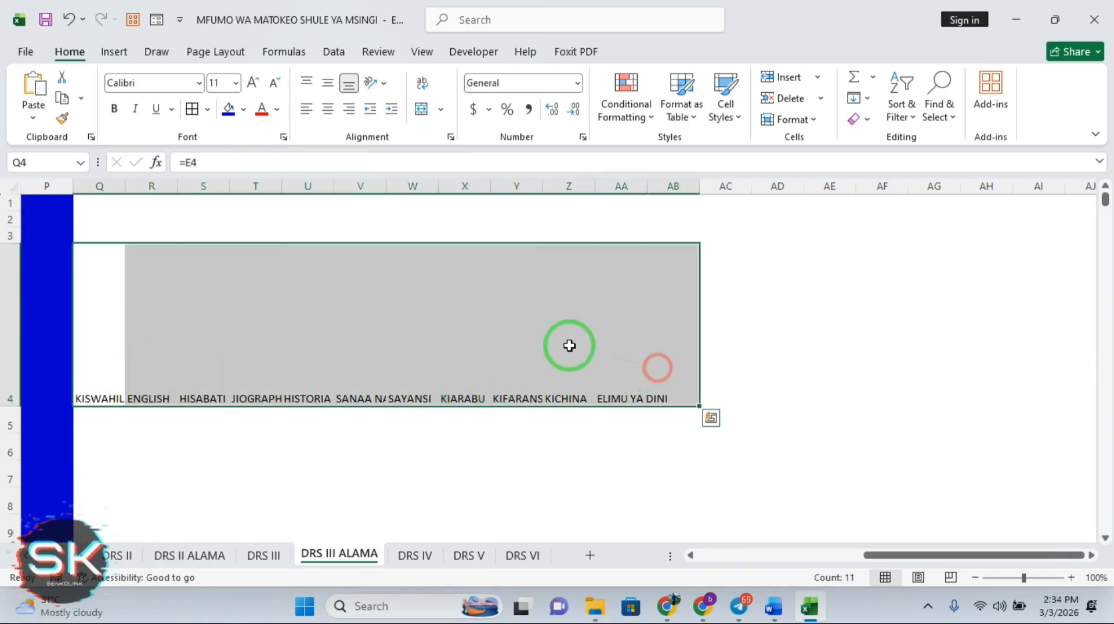
click(376, 82)
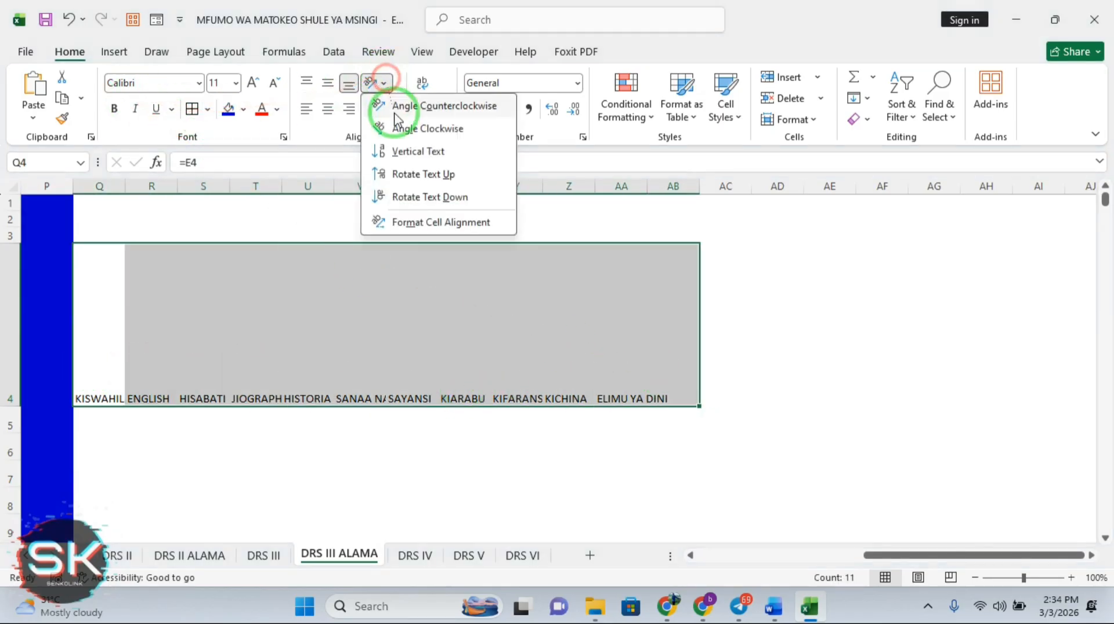
click(408, 174)
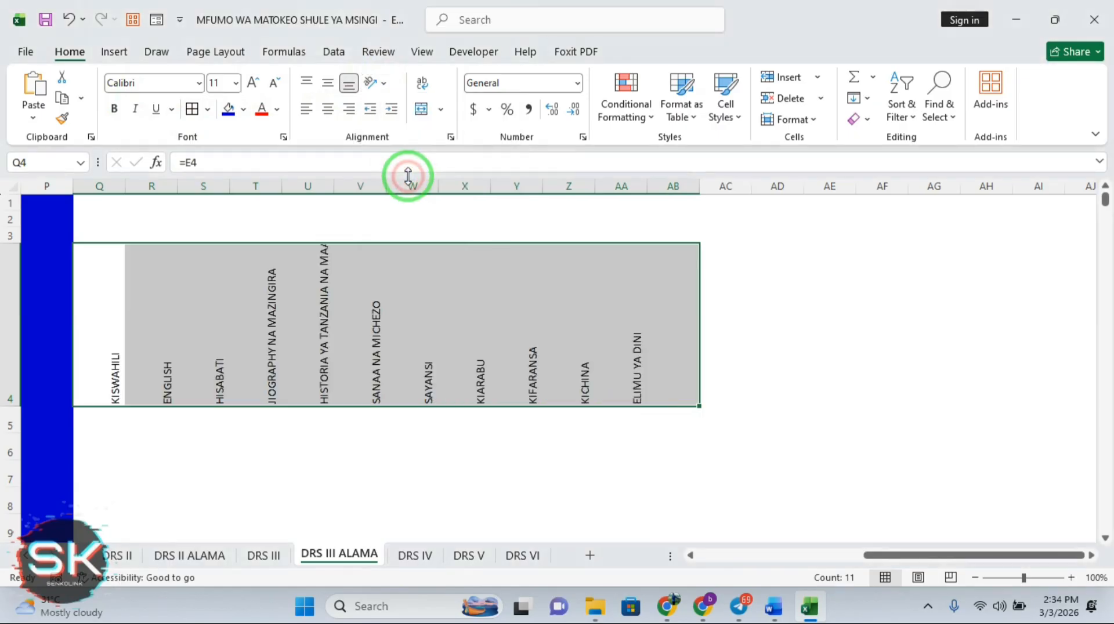
click(794, 119)
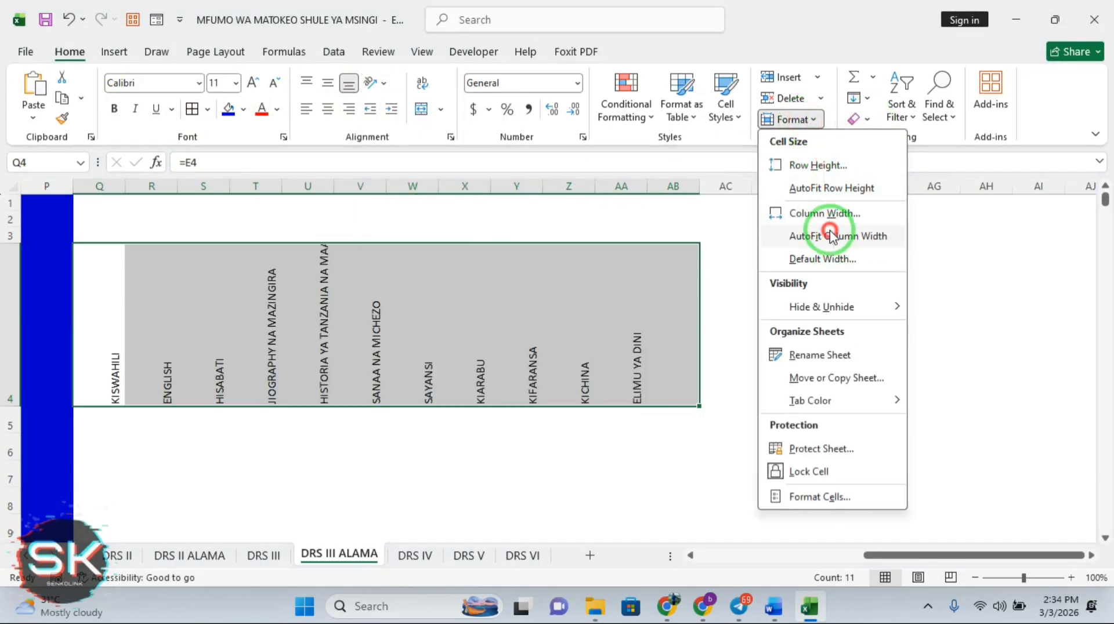
click(830, 234)
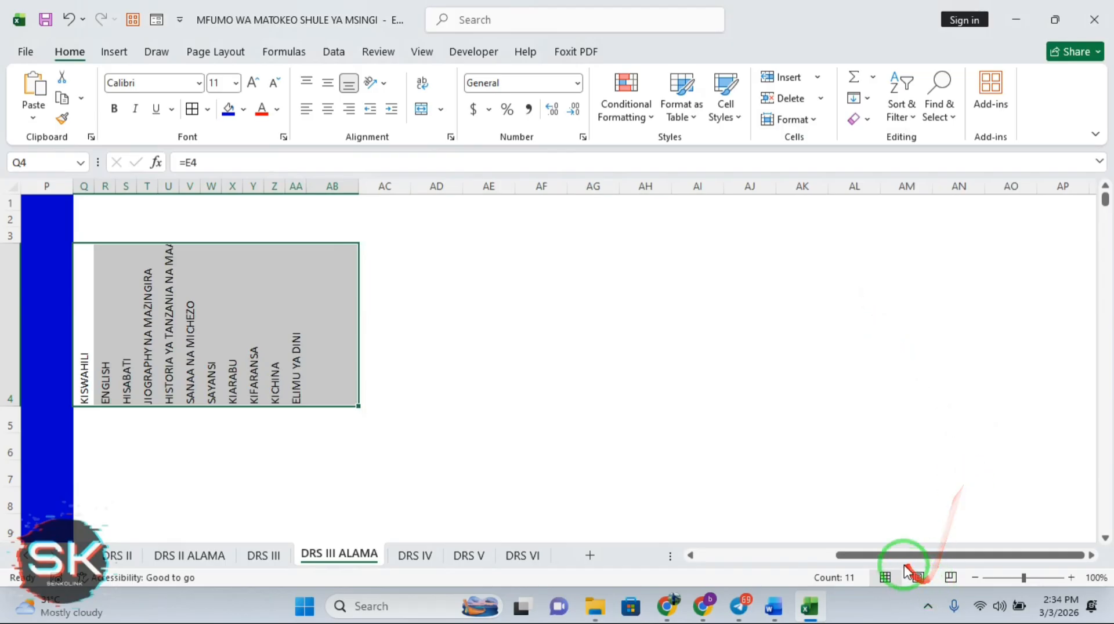
drag(893, 557, 824, 558)
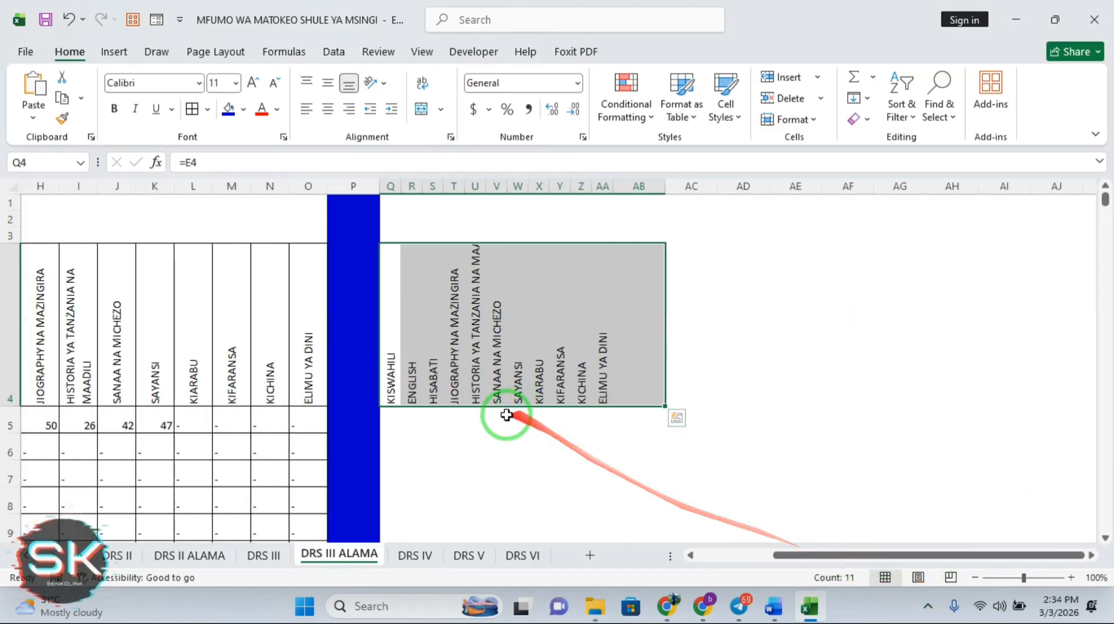
click(395, 415)
Enter =VLOOKUP(E5,SETTING!$B$12:$C$16,2,TRUE) in Q5 to grade the KISWAHILI mark
text(=)
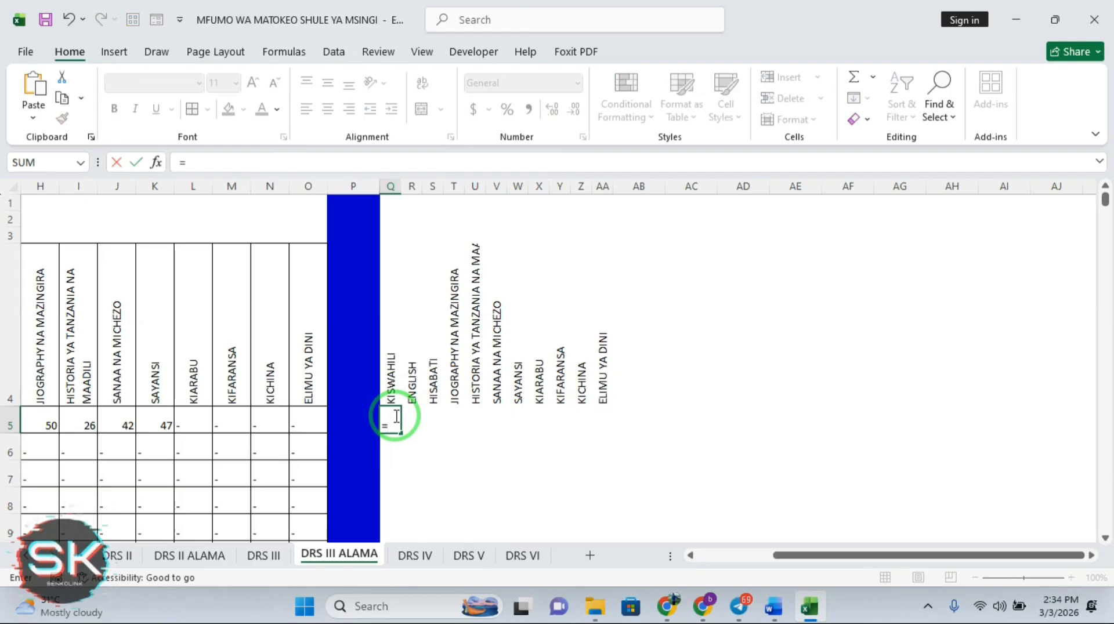
text(VL)
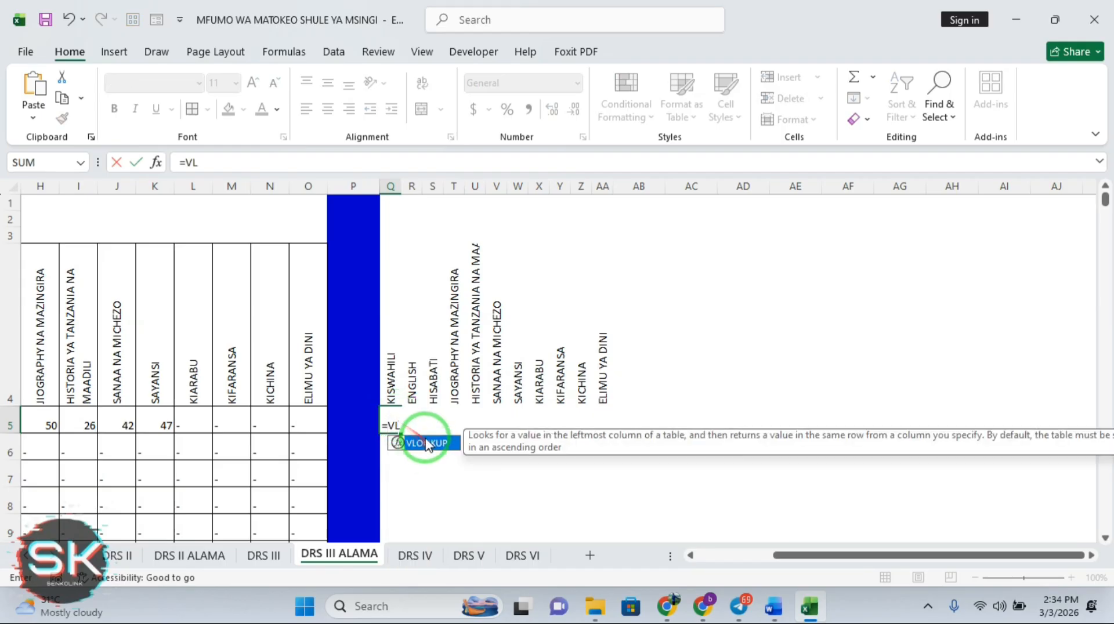
double_click(432, 443)
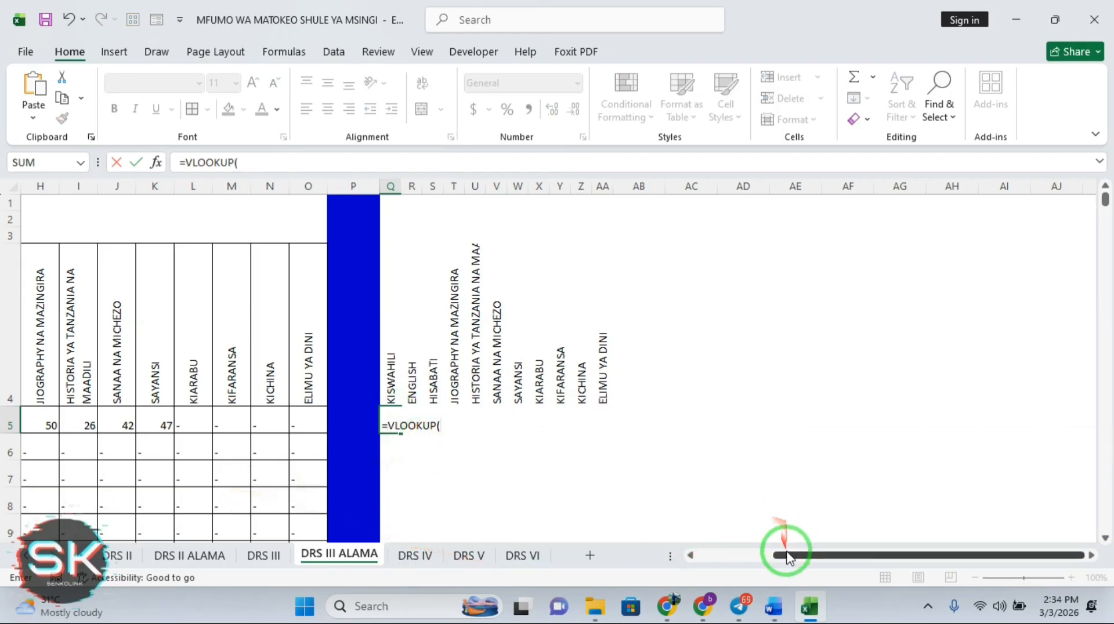
drag(787, 560, 706, 550)
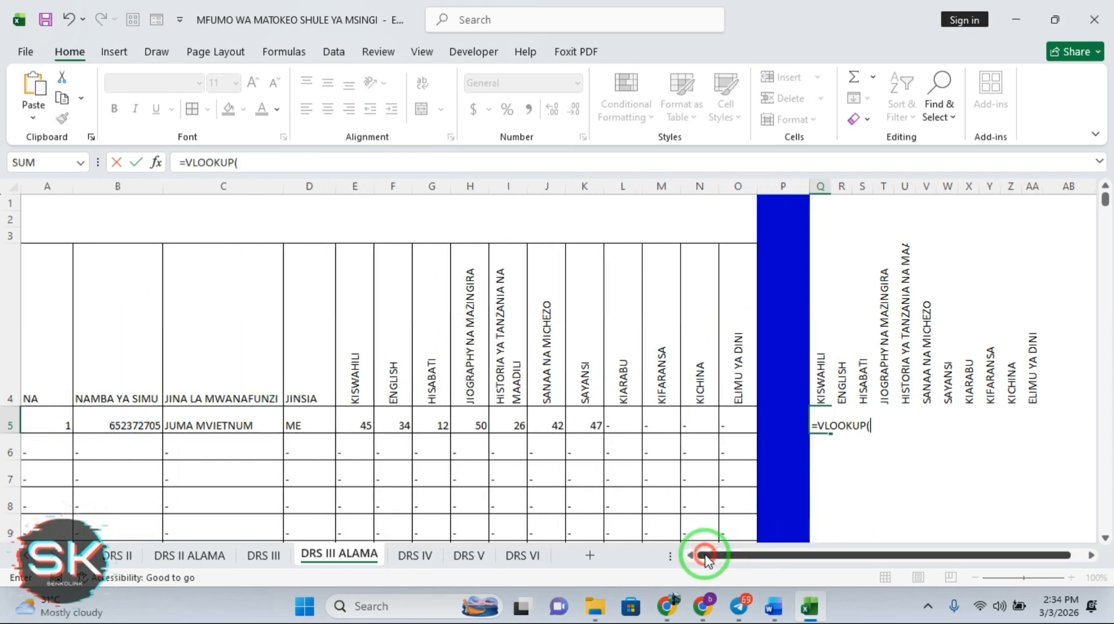
click(356, 424)
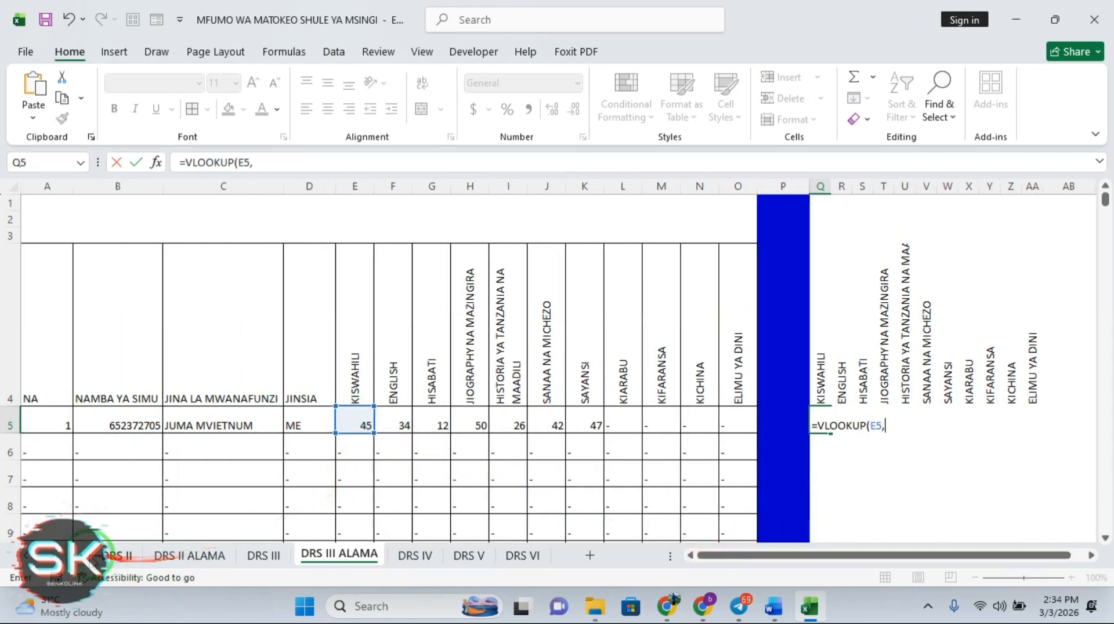
click(25, 558)
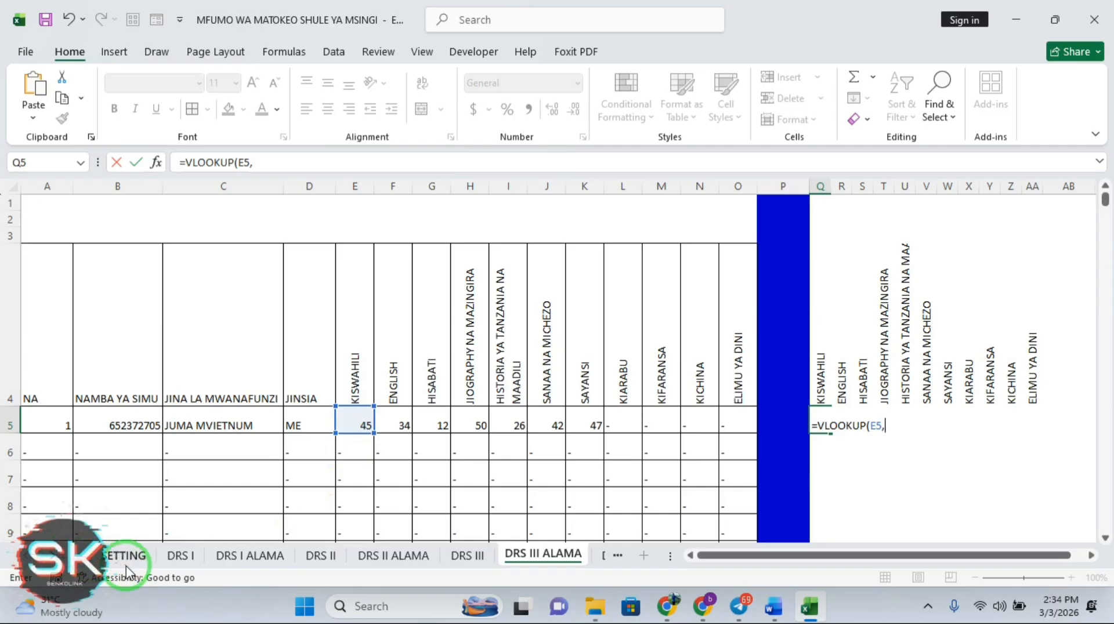
click(126, 557)
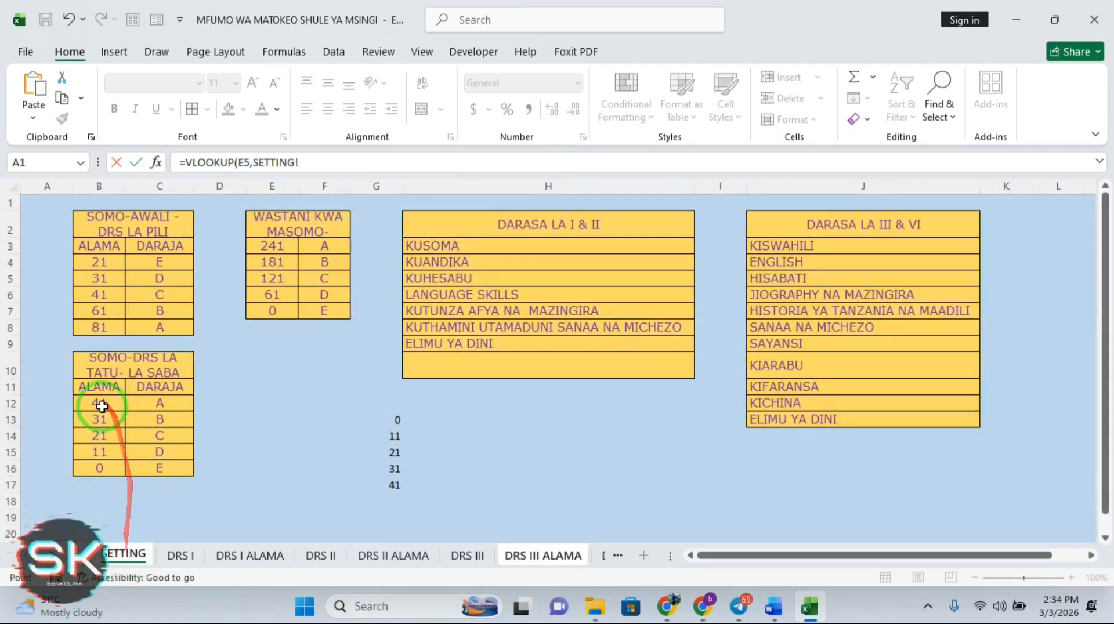
drag(94, 402, 158, 463)
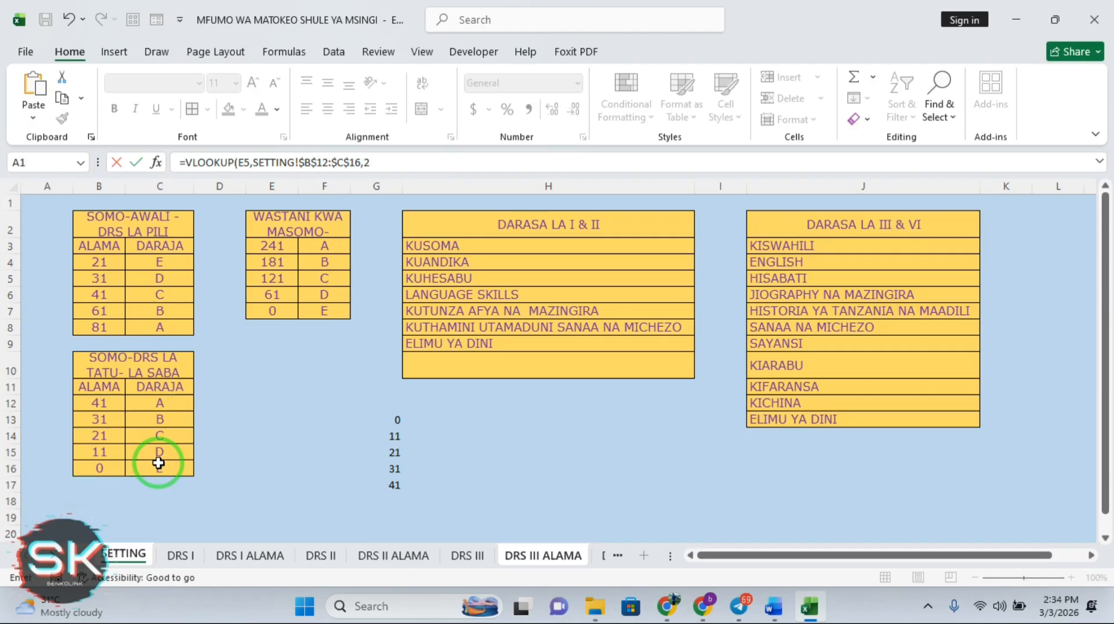
text(,)
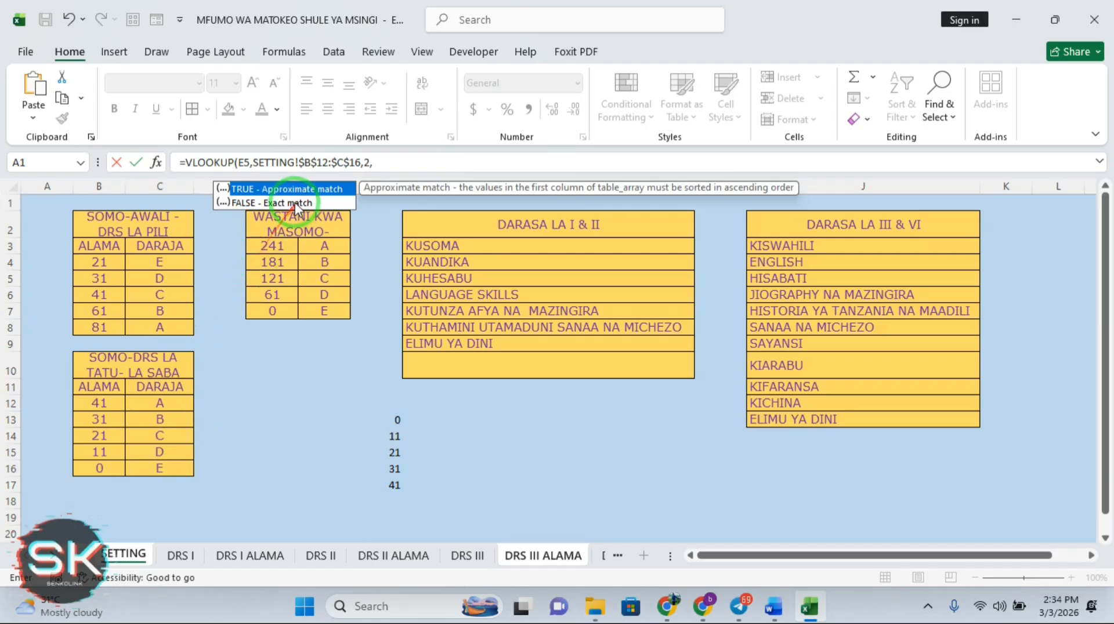
double_click(278, 188)
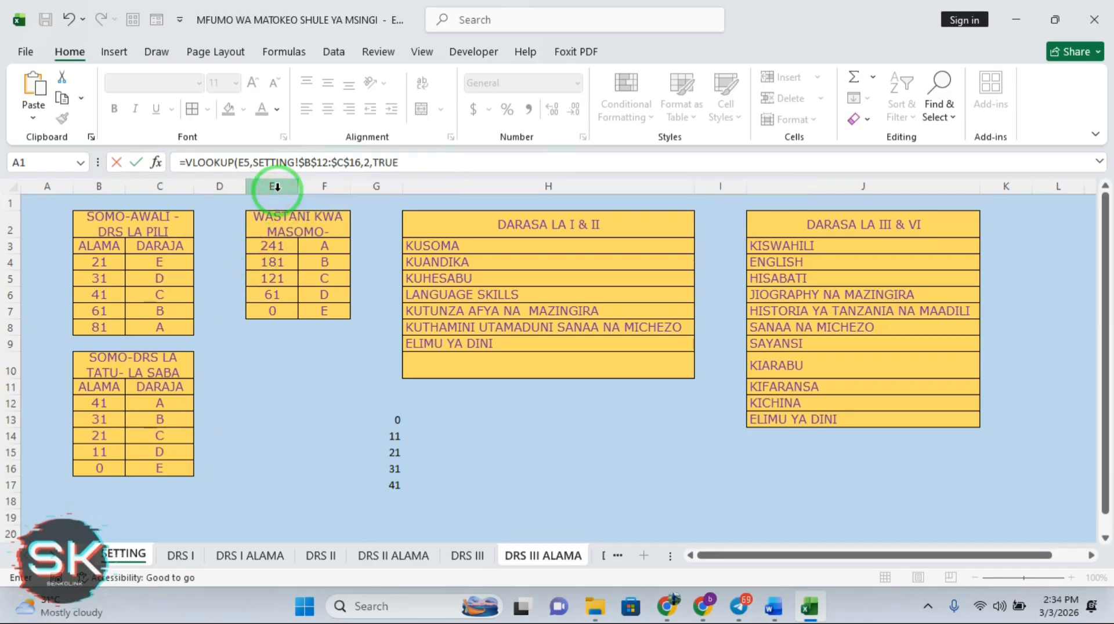
key(Return)
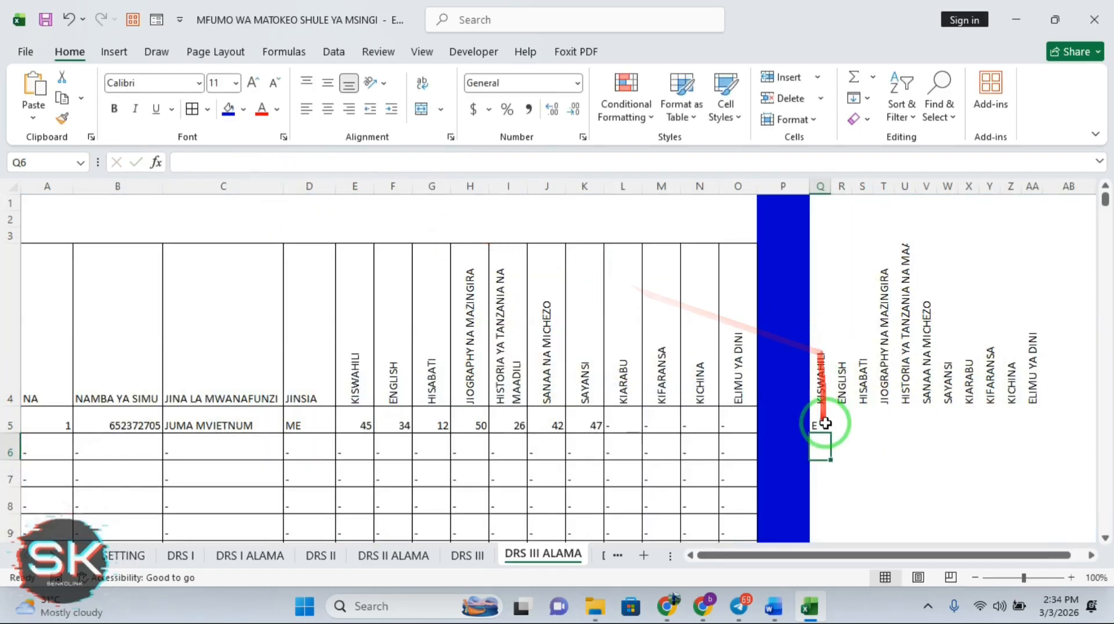
Fill Q5's grade lookup down column Q
click(824, 424)
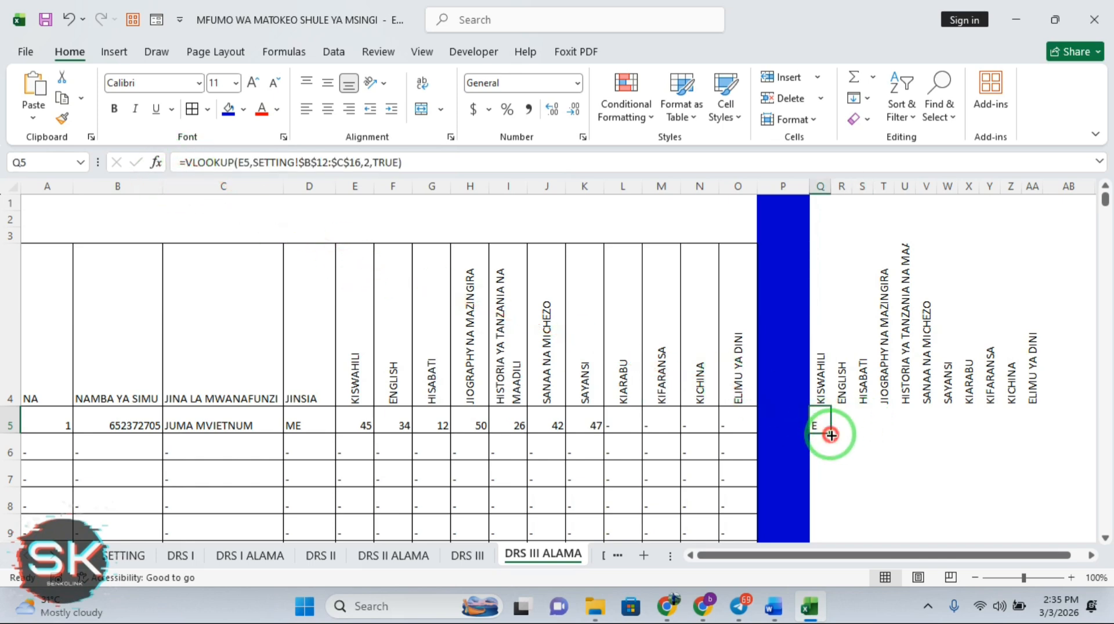
drag(831, 434, 900, 517)
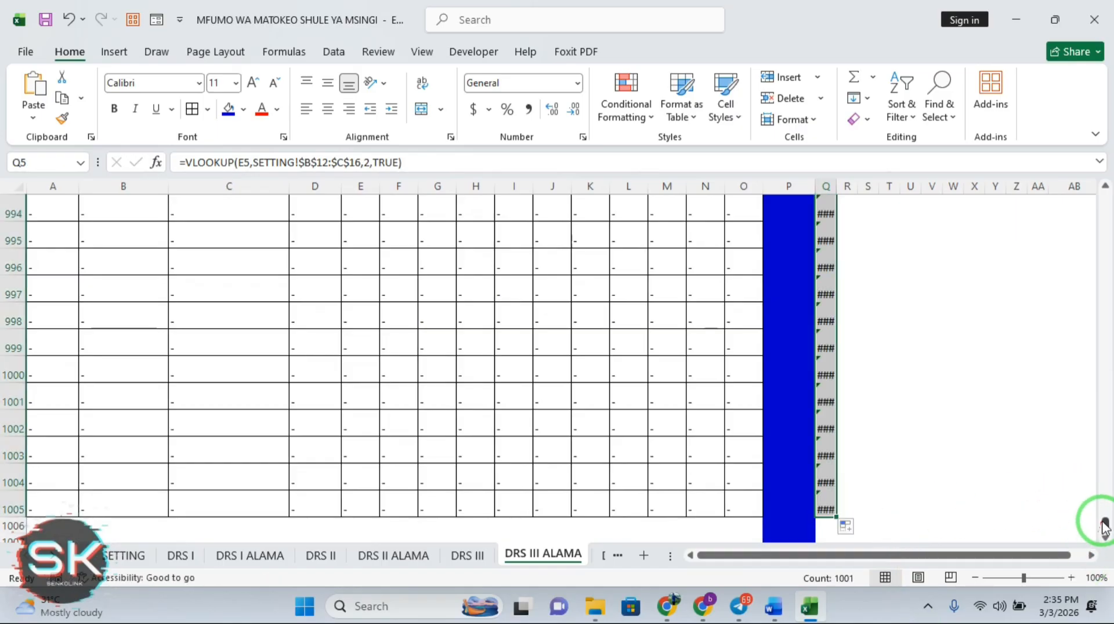
drag(1105, 525, 1094, 50)
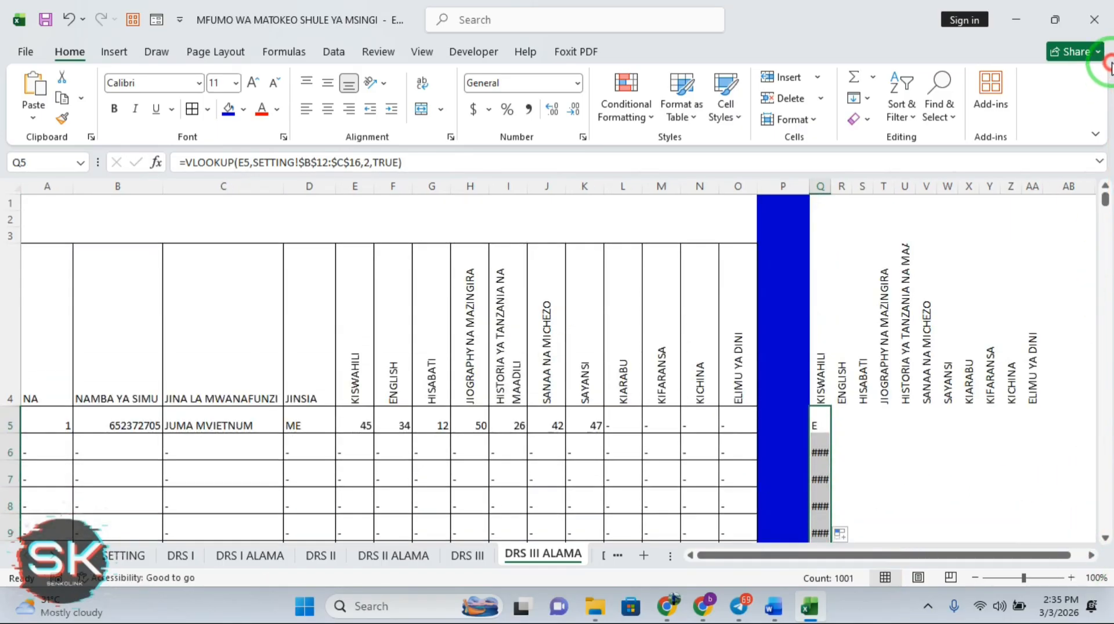
Wrap Q5's VLOOKUP in IFERROR with a blank "" fallback and refill it down column Q
click(819, 427)
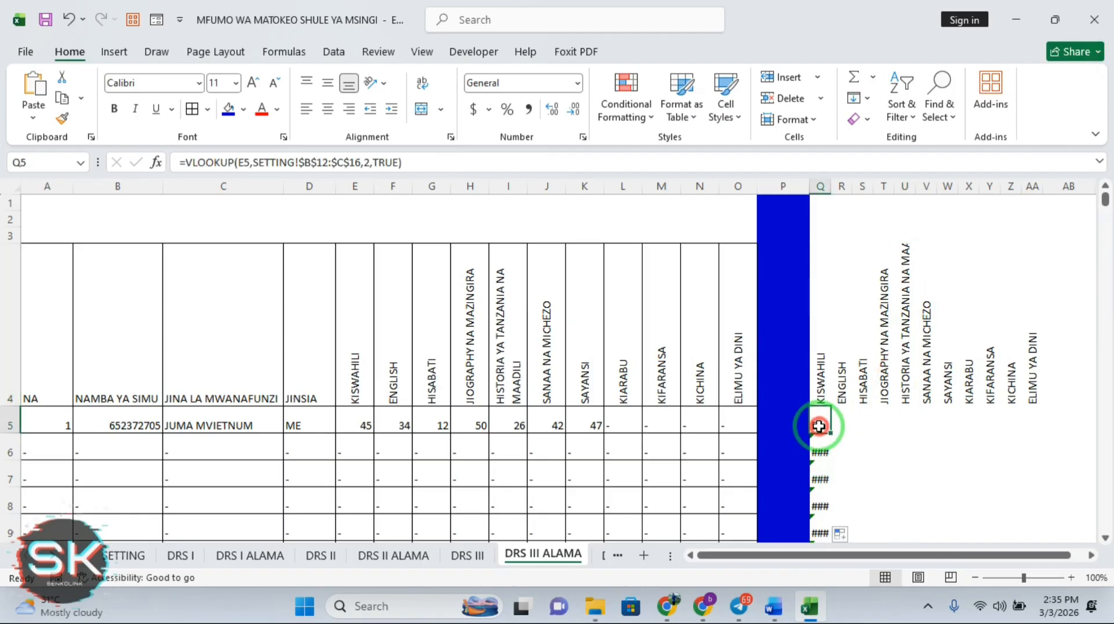
click(184, 163)
text(I)
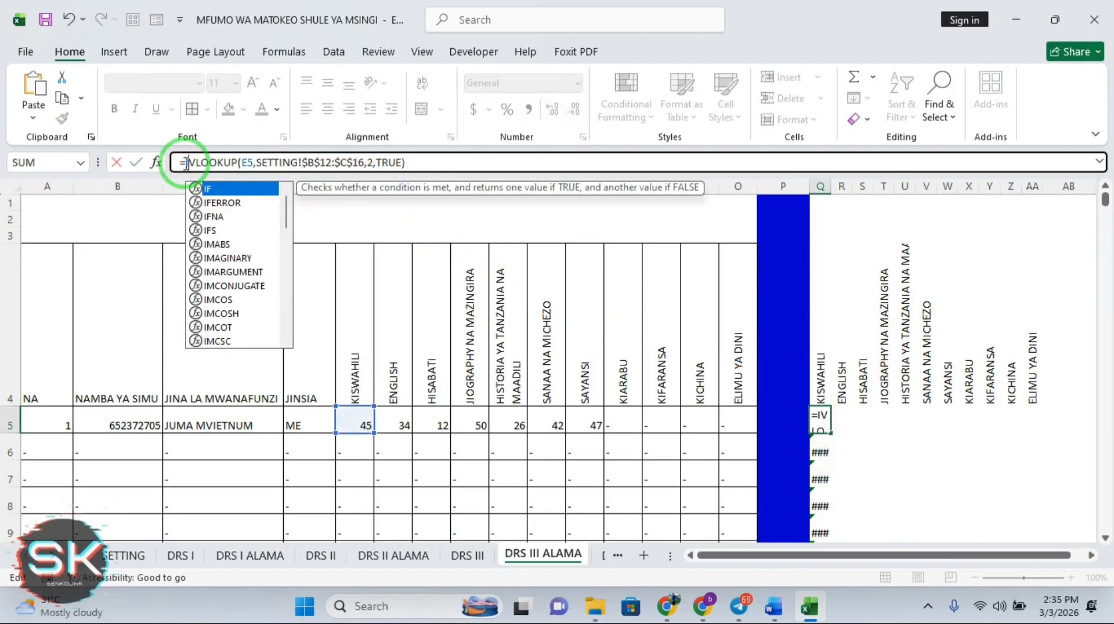
double_click(226, 203)
click(451, 163)
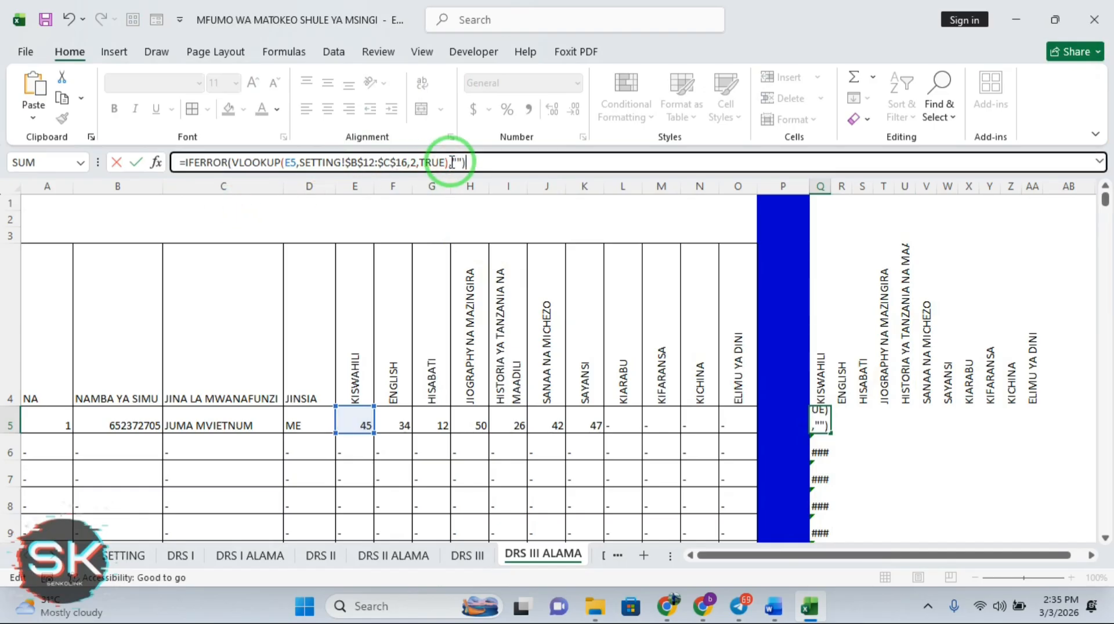
key(Return)
click(823, 422)
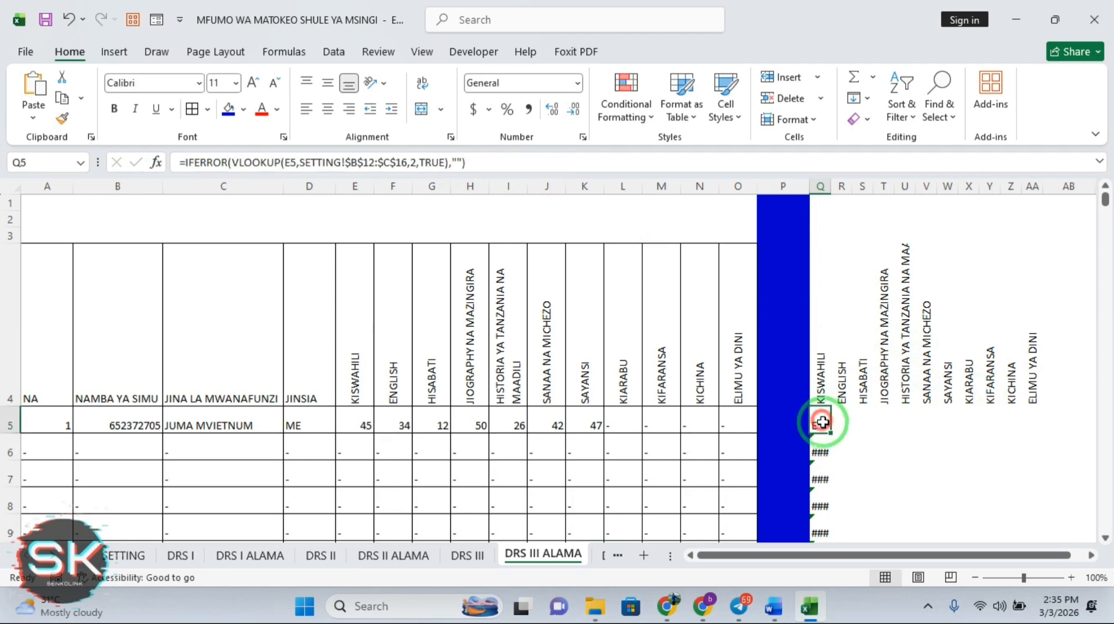
double_click(830, 432)
click(823, 425)
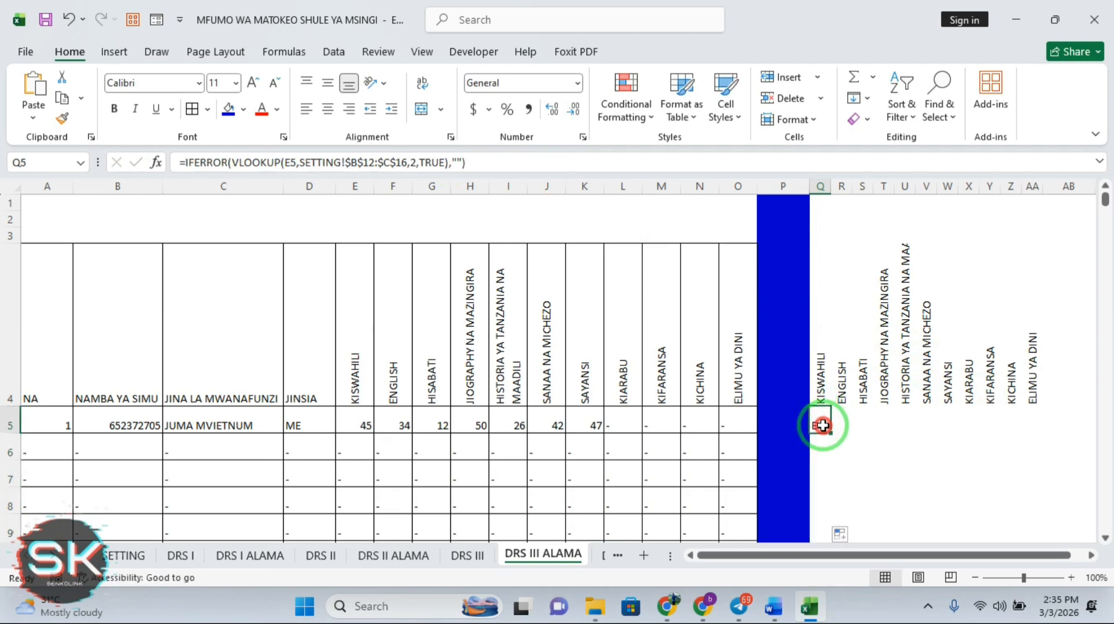
drag(833, 434, 1017, 246)
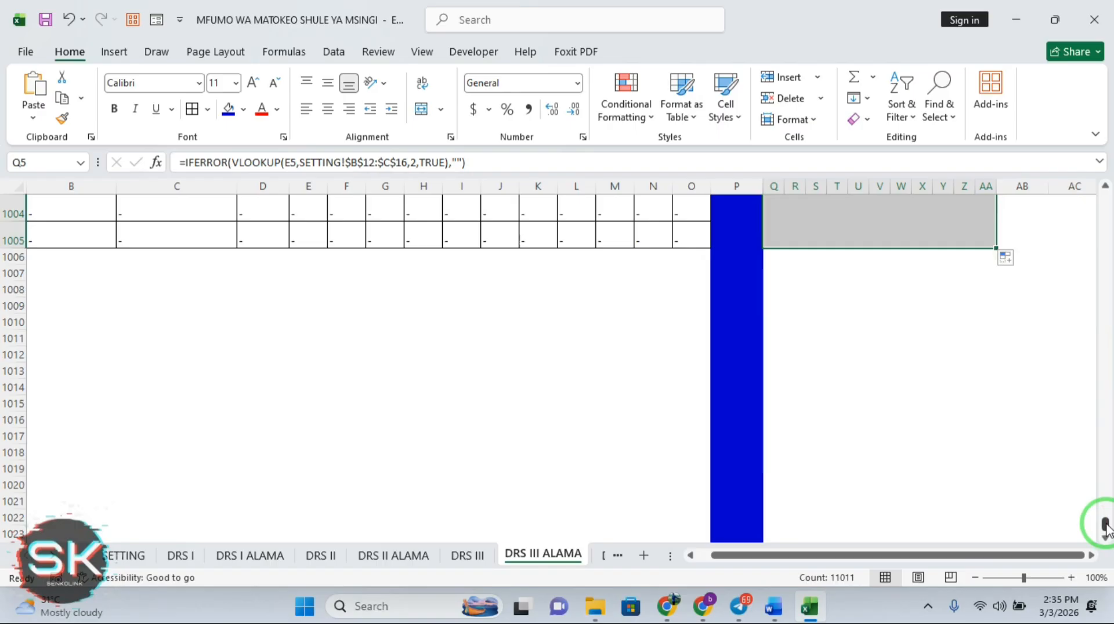
Check the grade formulas copied across Q5:AA1005, such as W7, and select AC4
drag(1105, 528, 1104, 194)
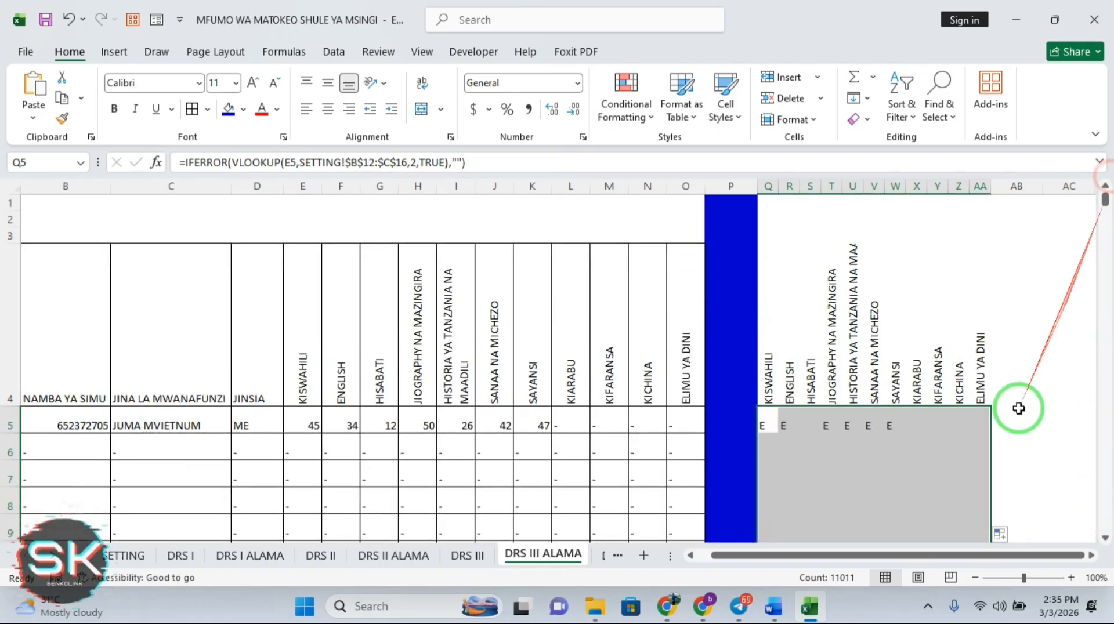
click(957, 473)
click(896, 473)
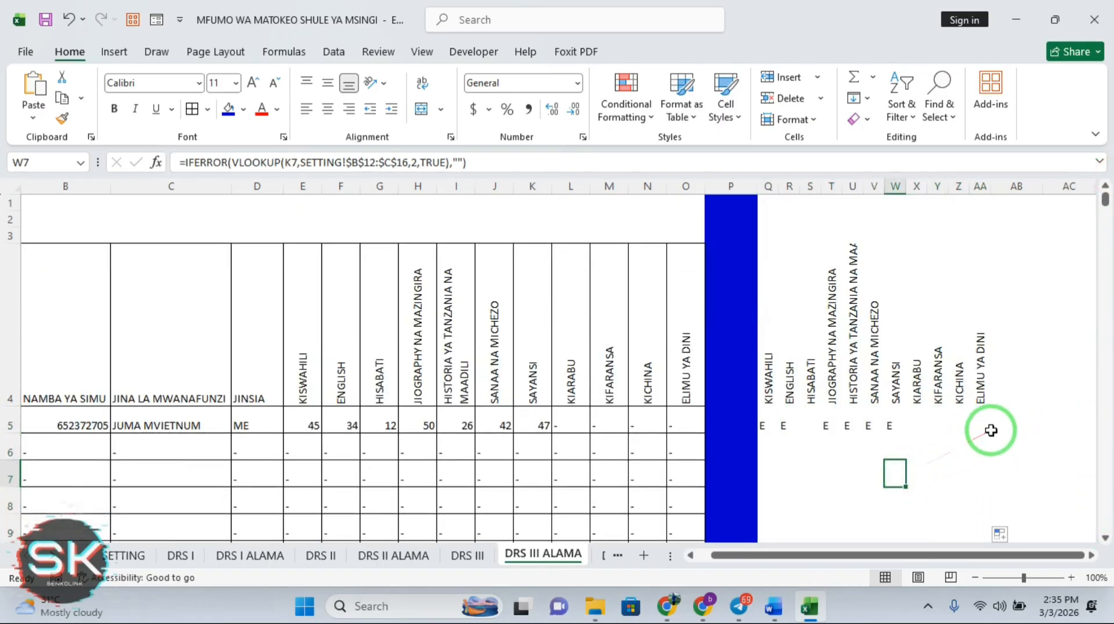
click(954, 427)
click(1060, 393)
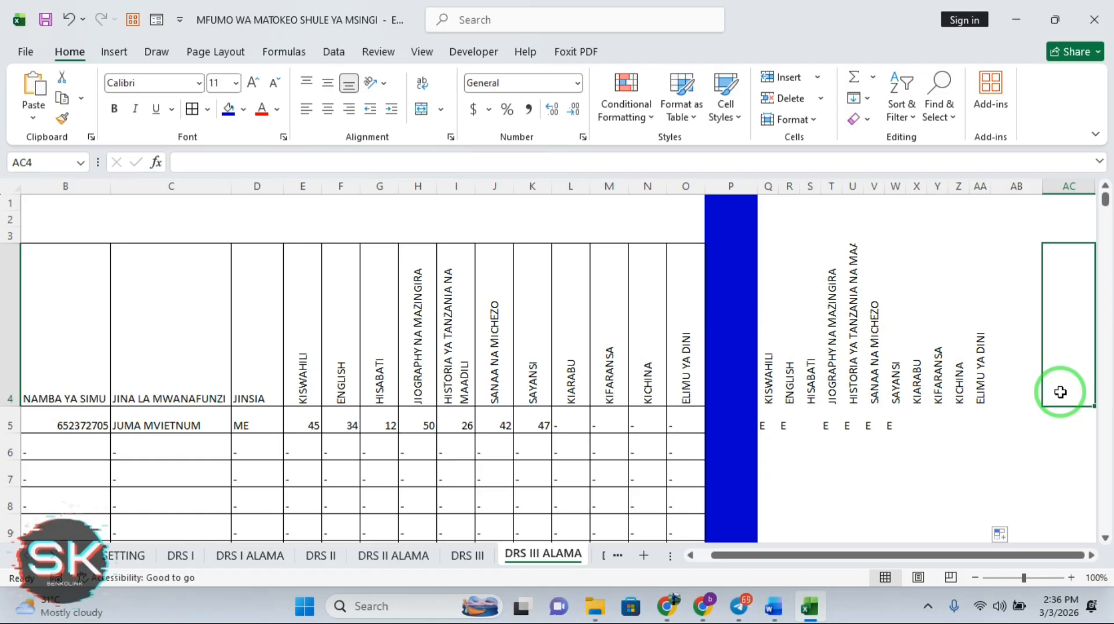
On the SETTING sheet, change the marks in B12:B16 to 0, 11, 21, 31, 41
click(128, 558)
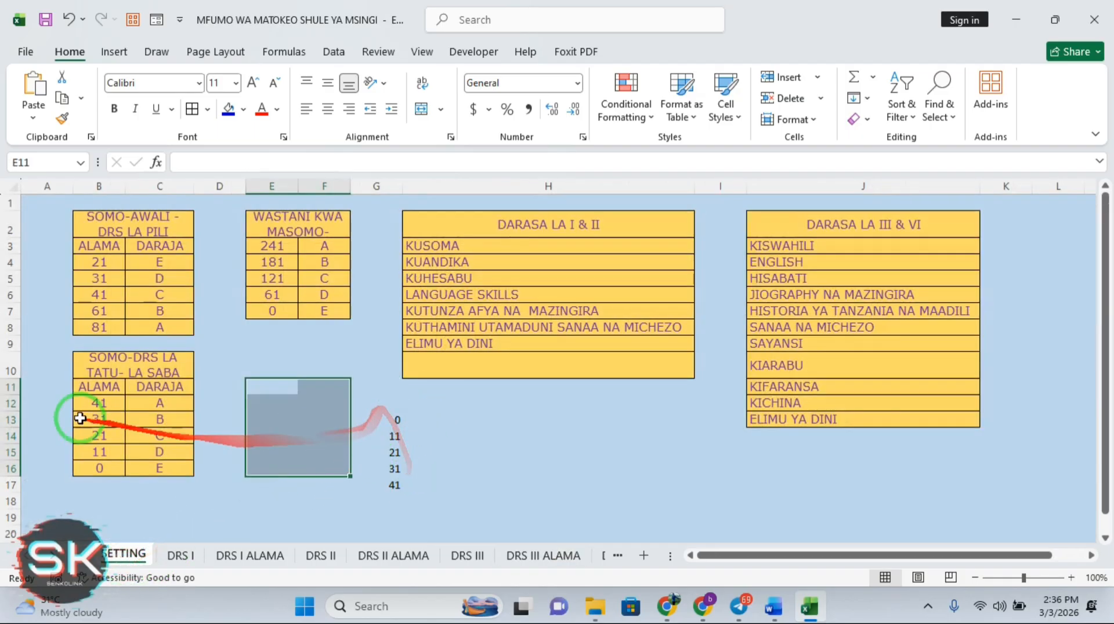
click(107, 404)
text(0)
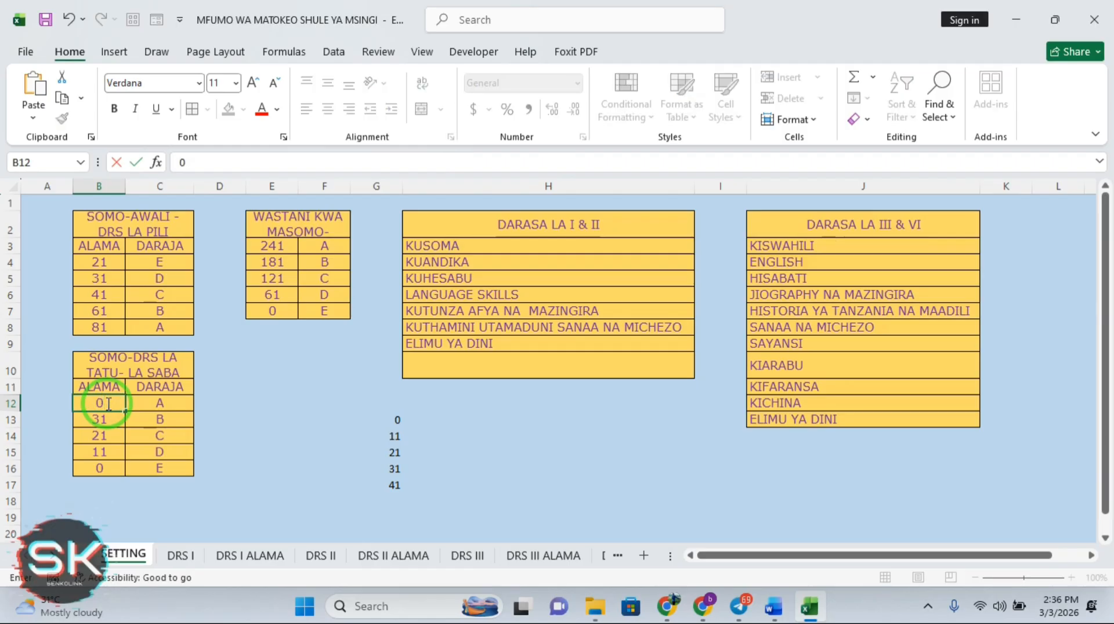
key(Return)
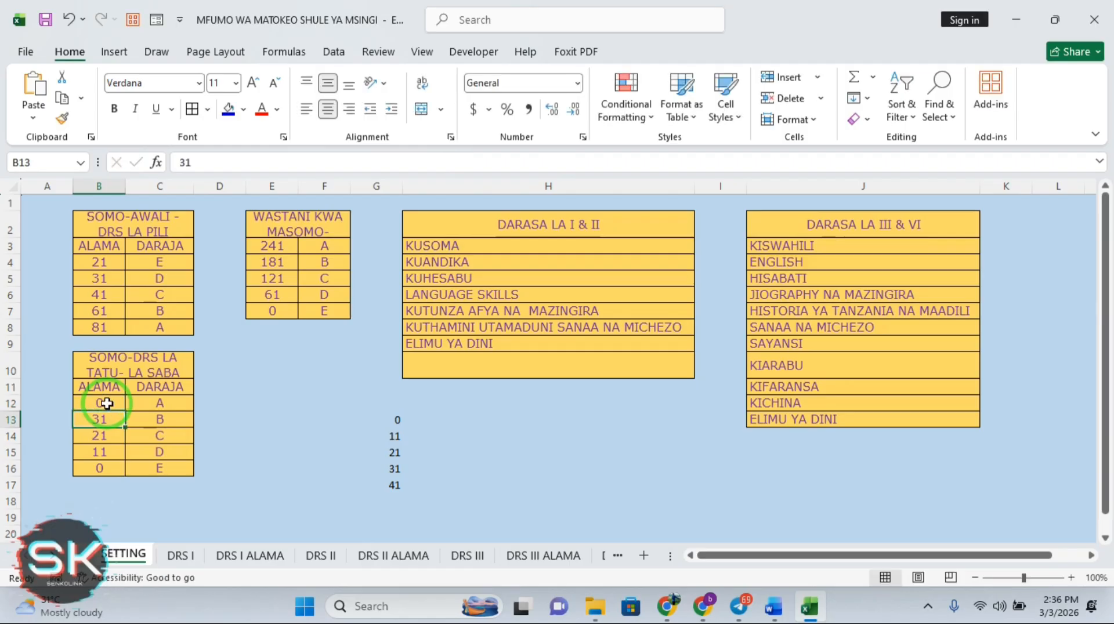
text(11)
key(Return)
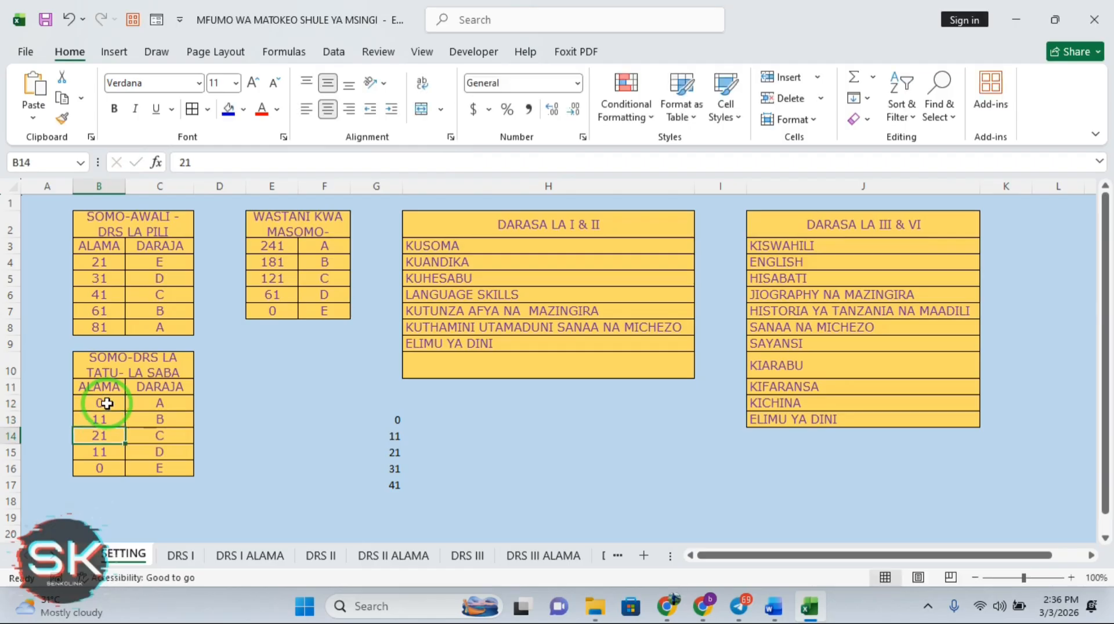
click(103, 452)
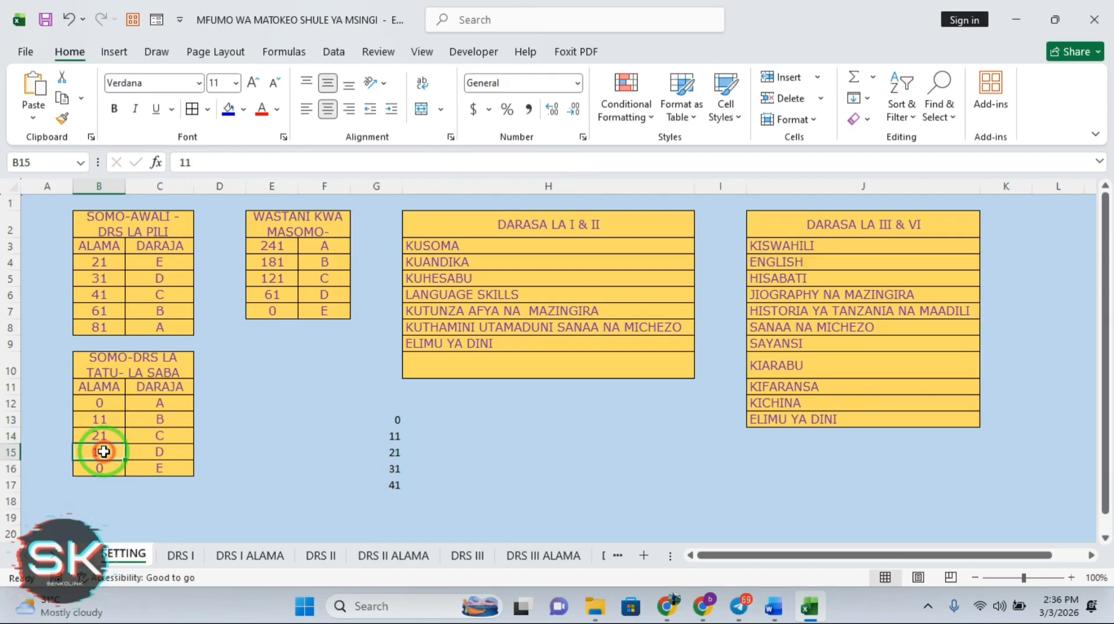
text(31)
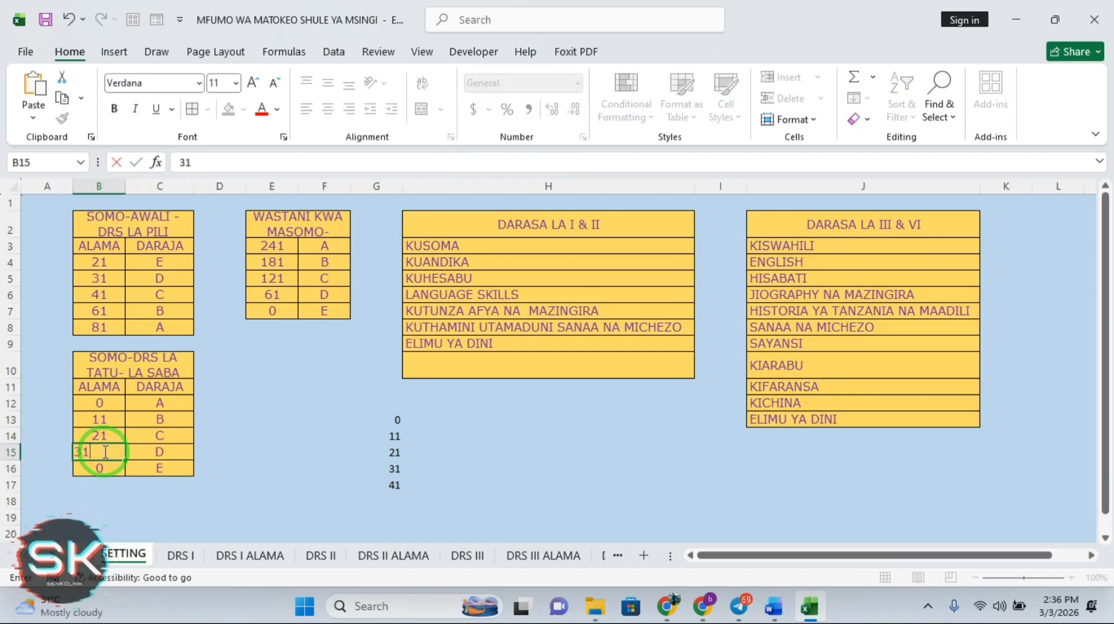
key(Return)
text(4)
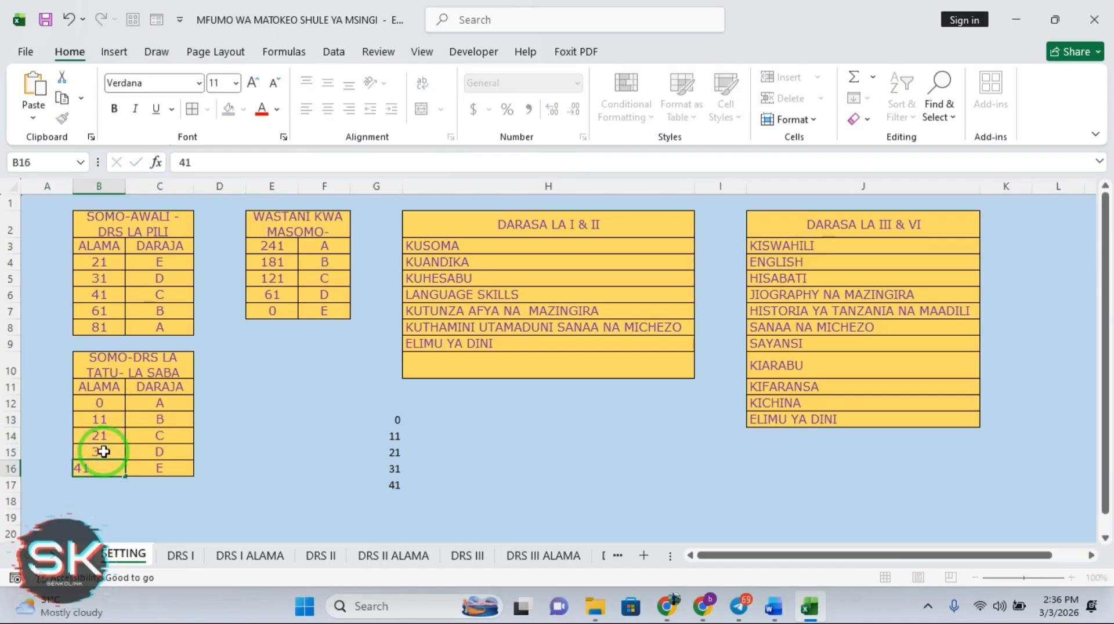
text(1)
key(Return)
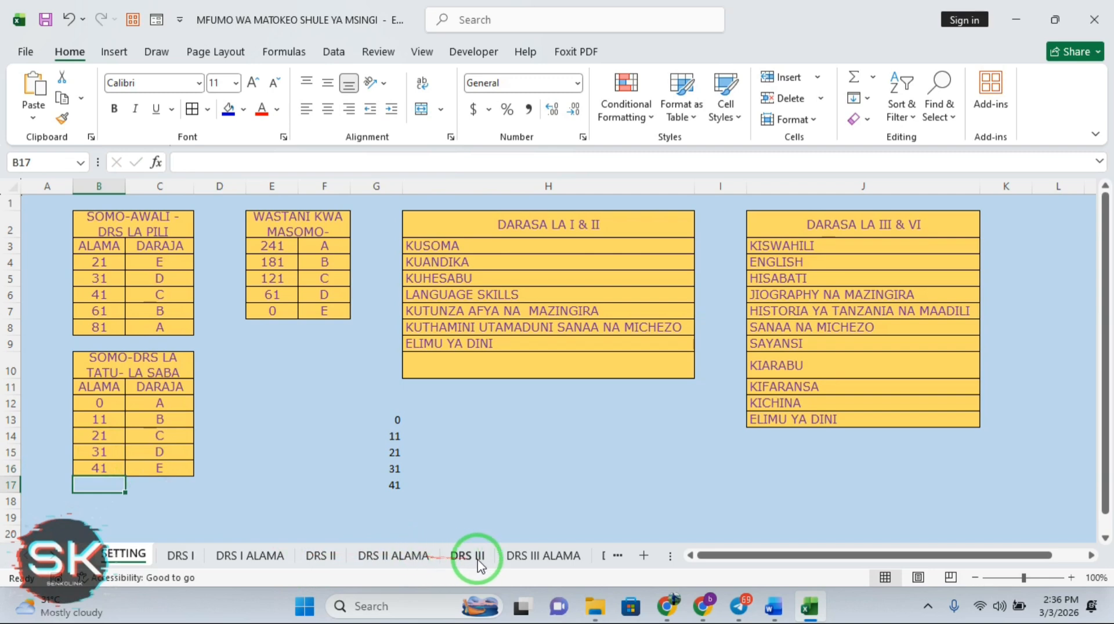
After checking DRS III ALAMA, set the grades in C12:C16 to E, D, C, B, A
click(510, 557)
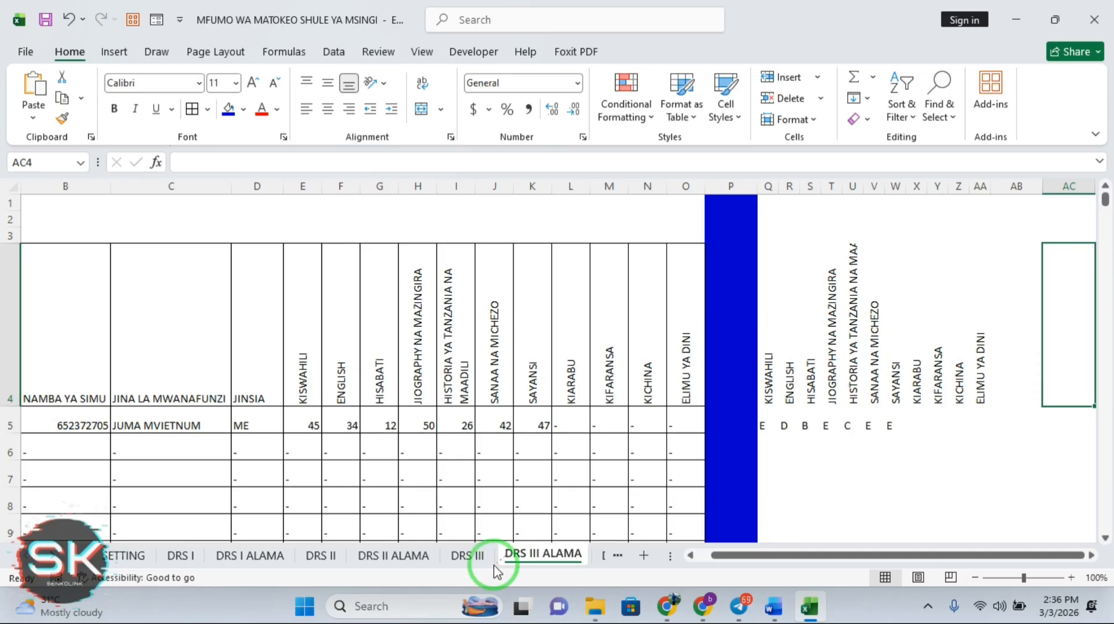
click(126, 556)
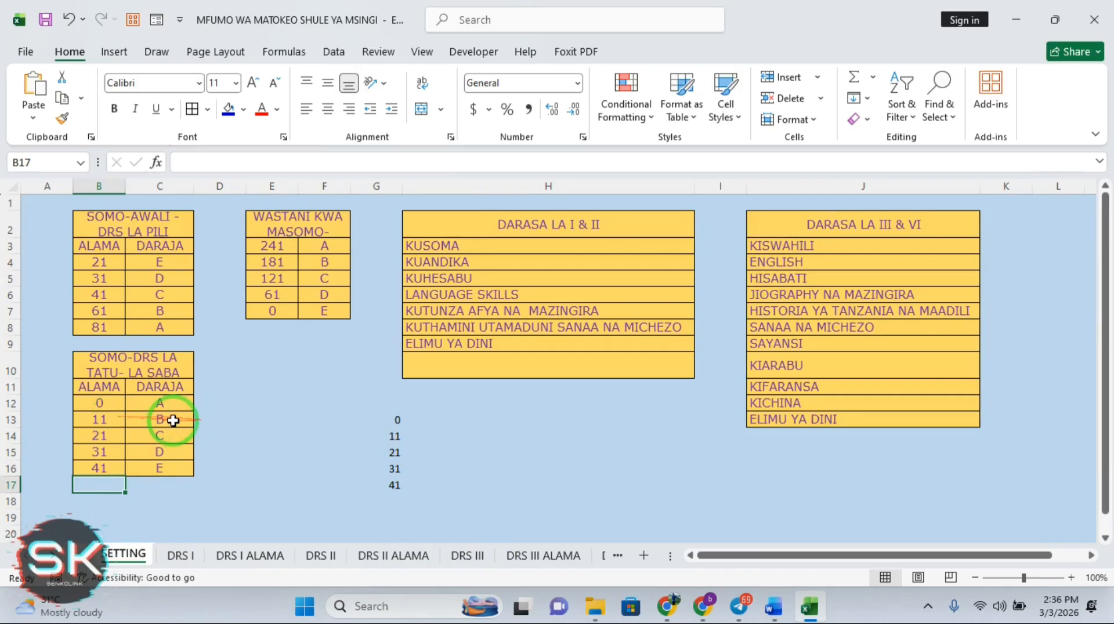
click(160, 402)
text(E)
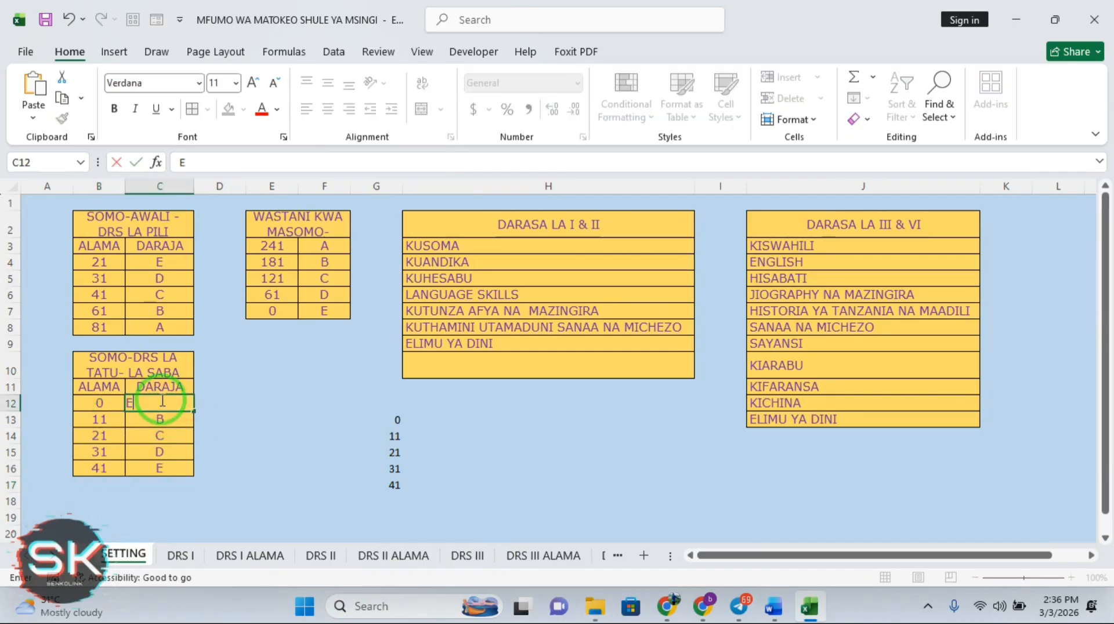
key(Return)
text(B)
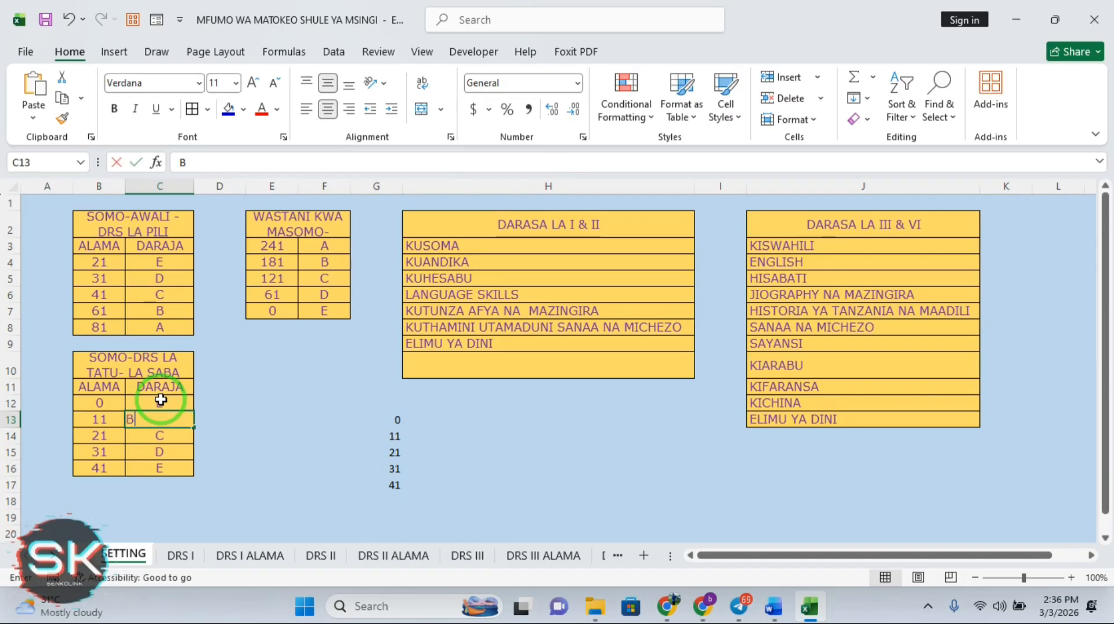
key(BackSpace)
text(D)
key(Return)
key(Return)
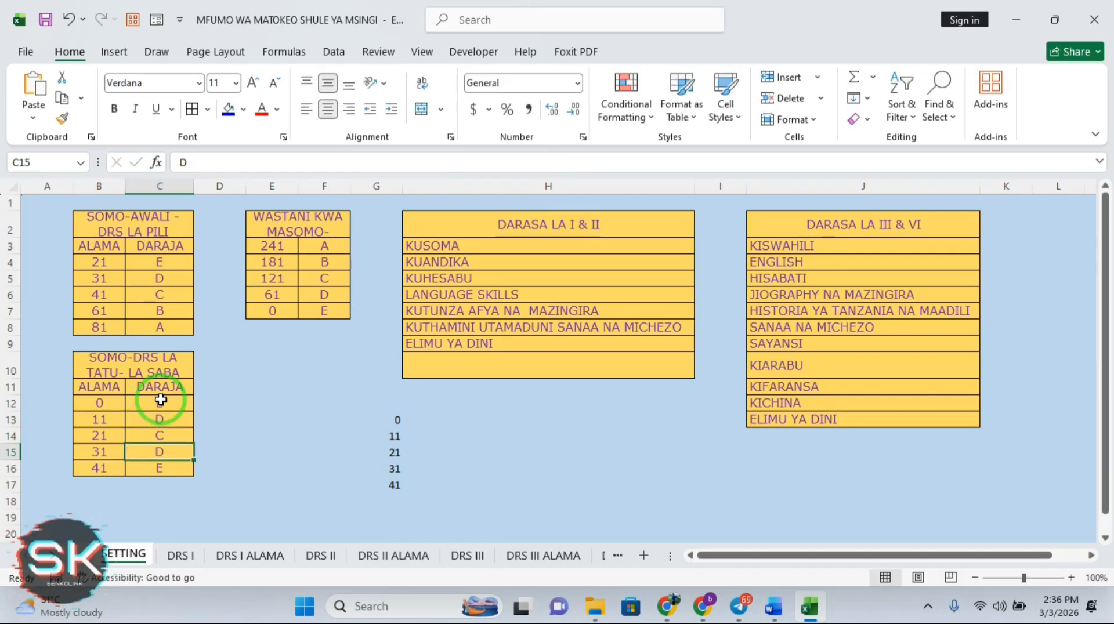
text(B)
key(Return)
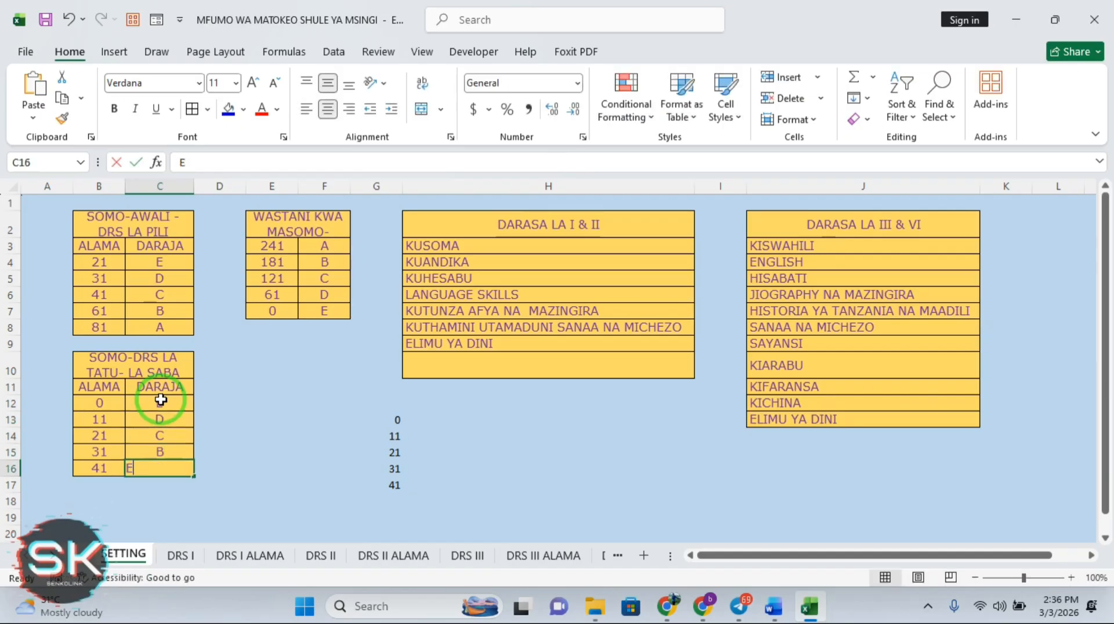
text(A)
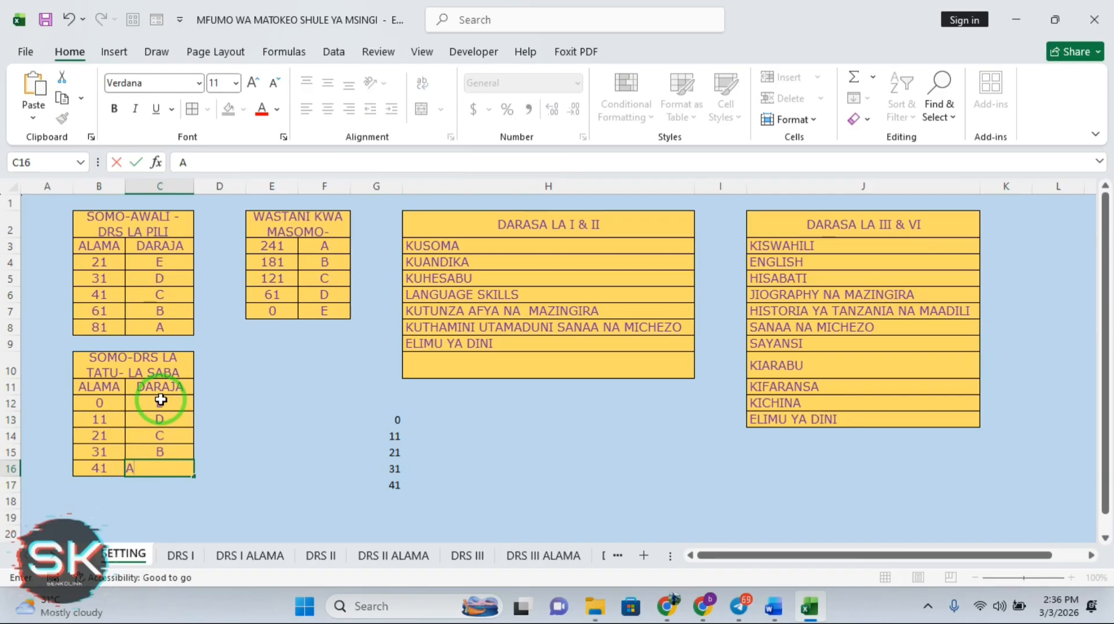
key(Return)
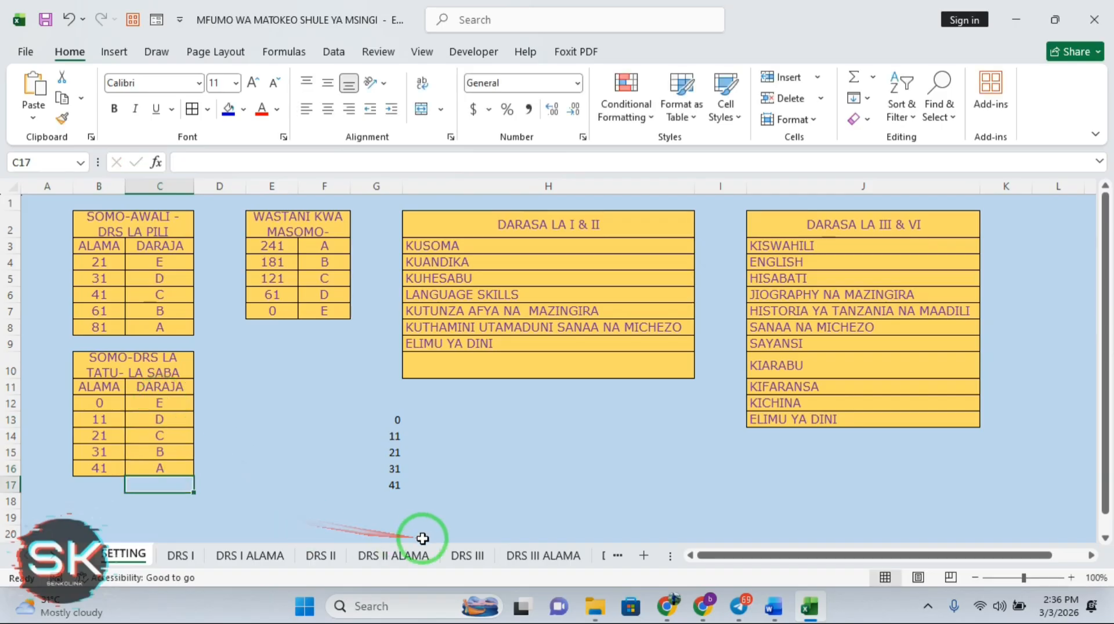
Enter 9 in the first pupil's KIARABU cell L5 on DRS III, then view DRS III ALAMA
click(513, 557)
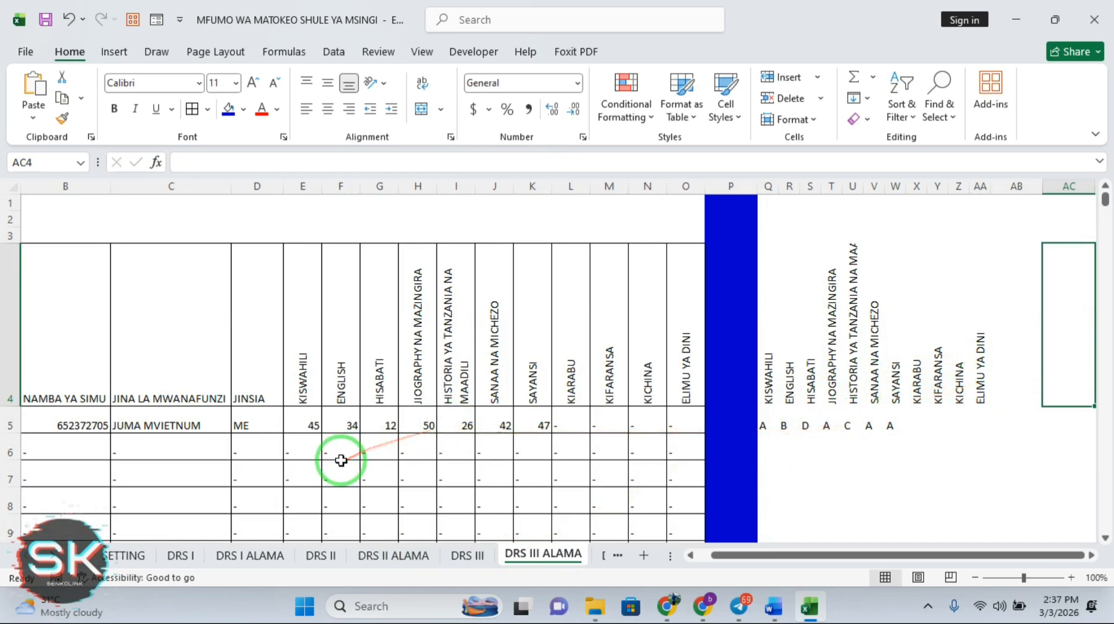
click(469, 556)
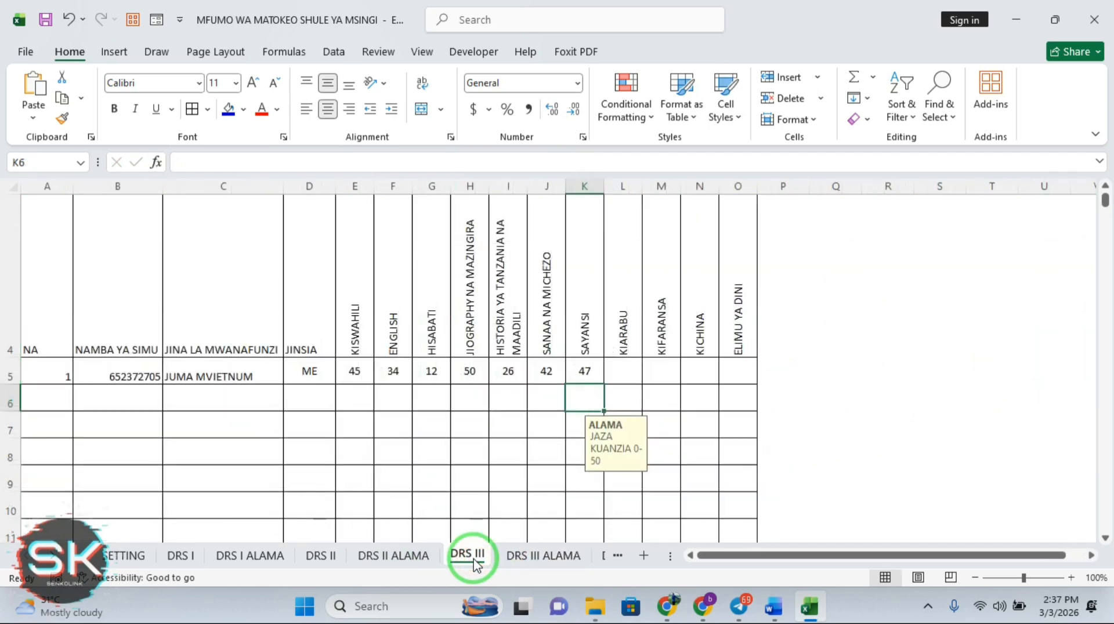
click(116, 556)
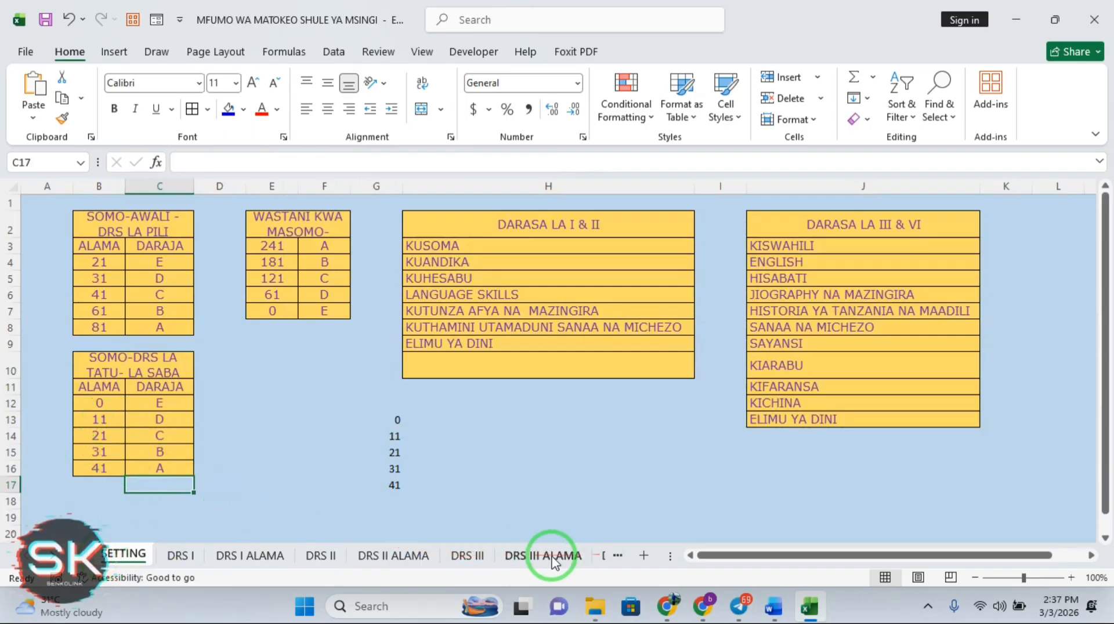
click(461, 558)
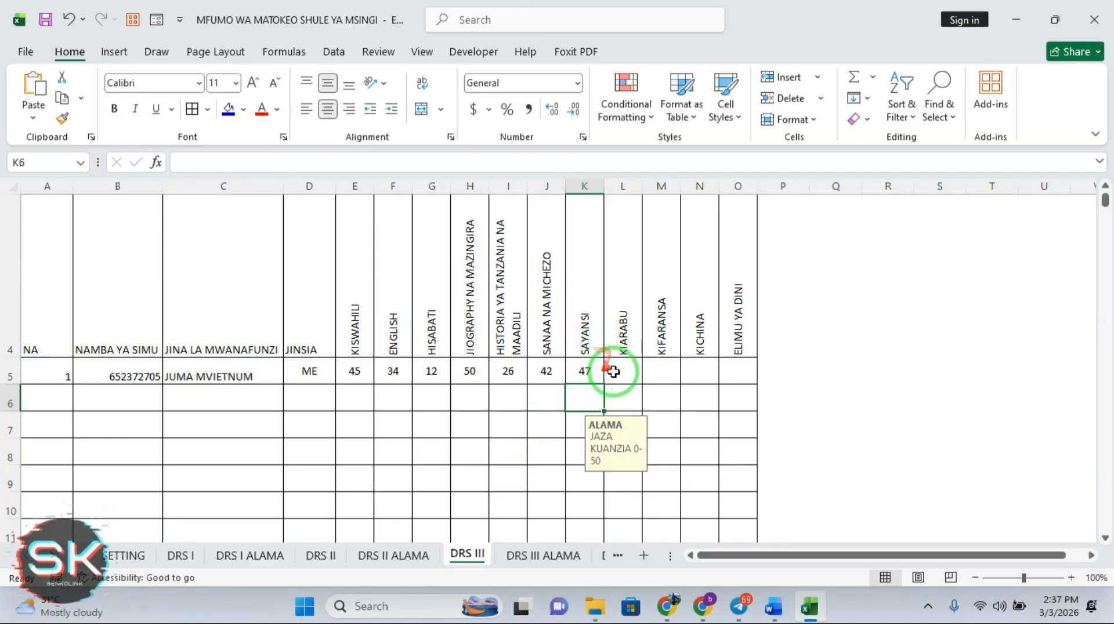
click(632, 372)
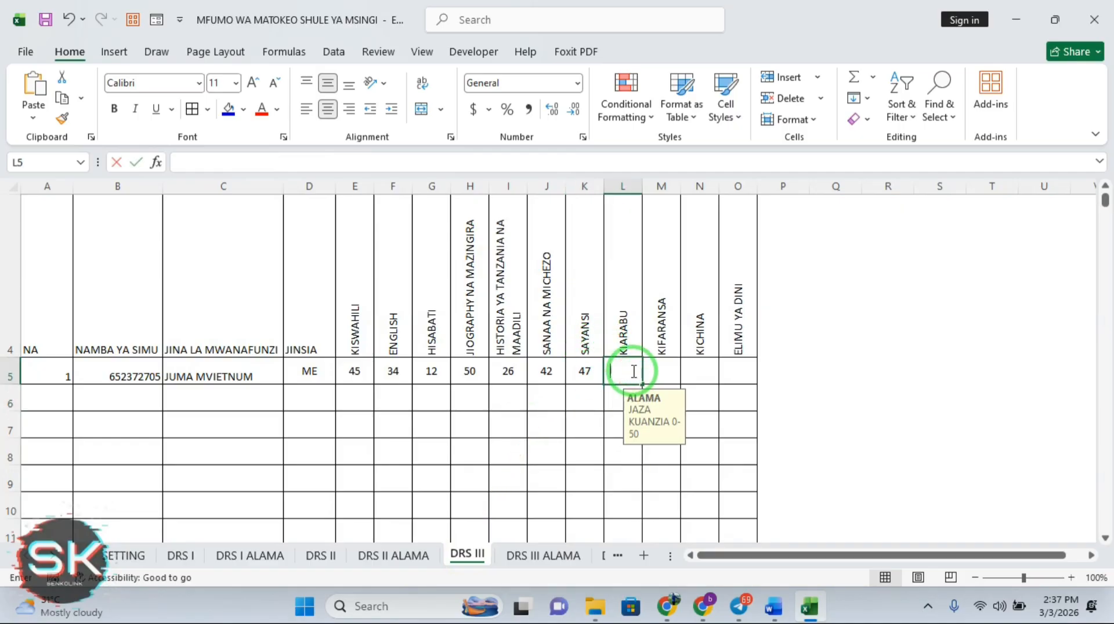
text(9)
key(Return)
click(590, 562)
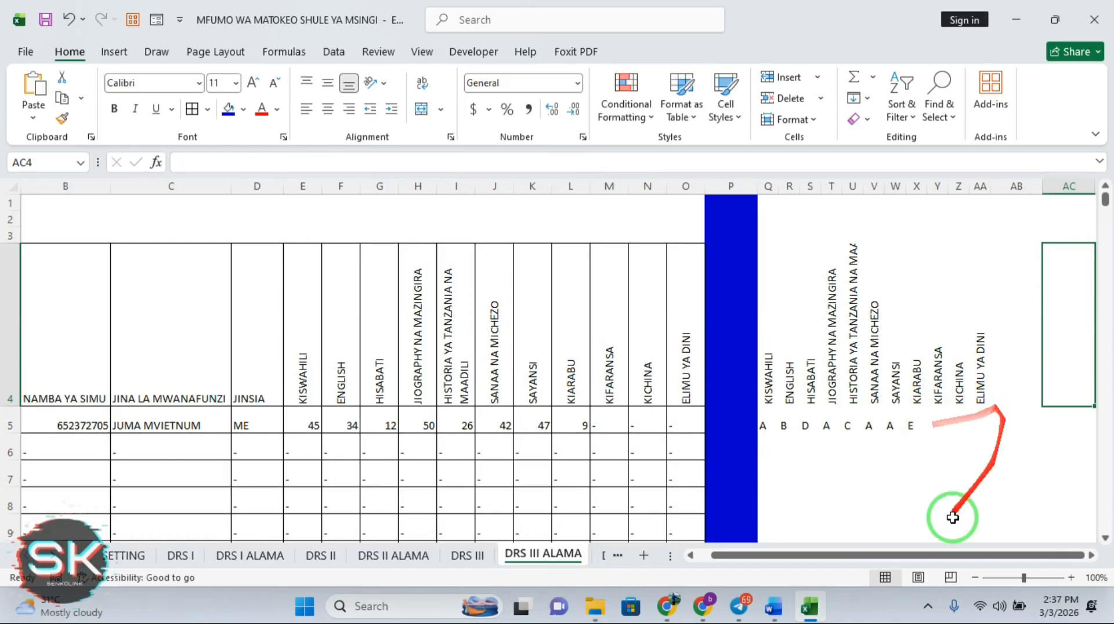
drag(937, 554, 985, 555)
Type the headings JUMLA, WASTANI, DARAJA and NAFASI across cells AB4:AE4
click(996, 368)
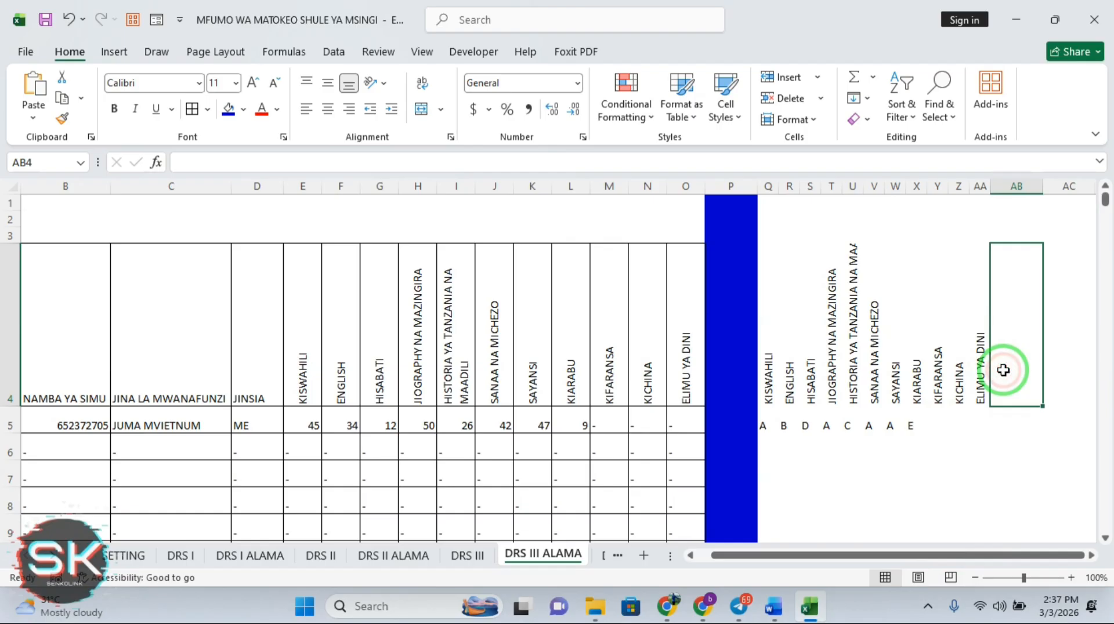
text(JUML)
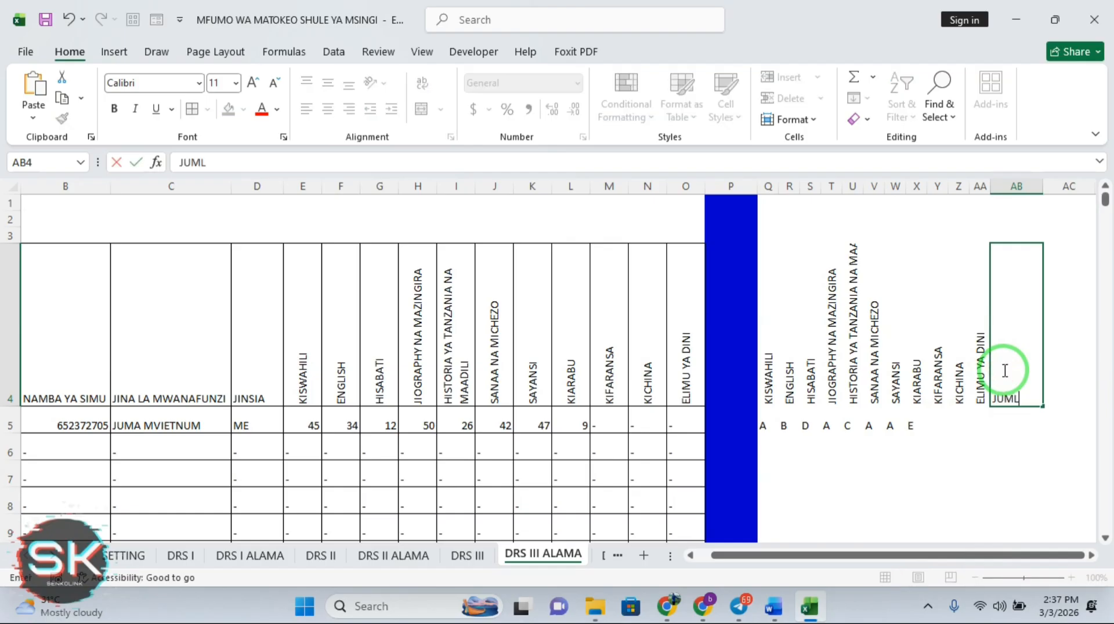
text(A)
key(Tab)
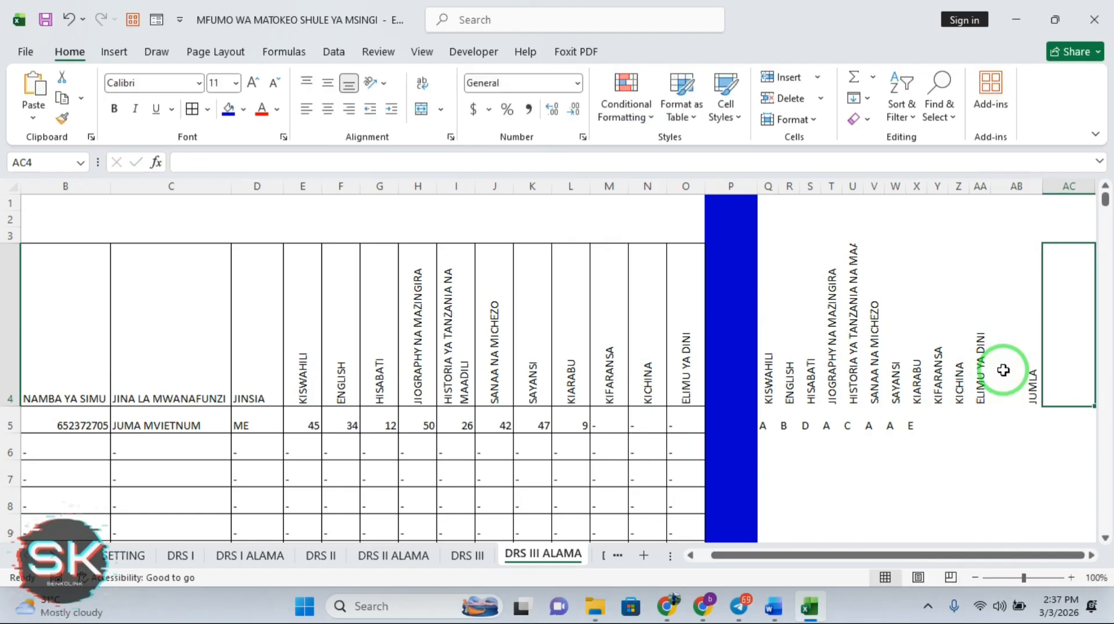
text(ST)
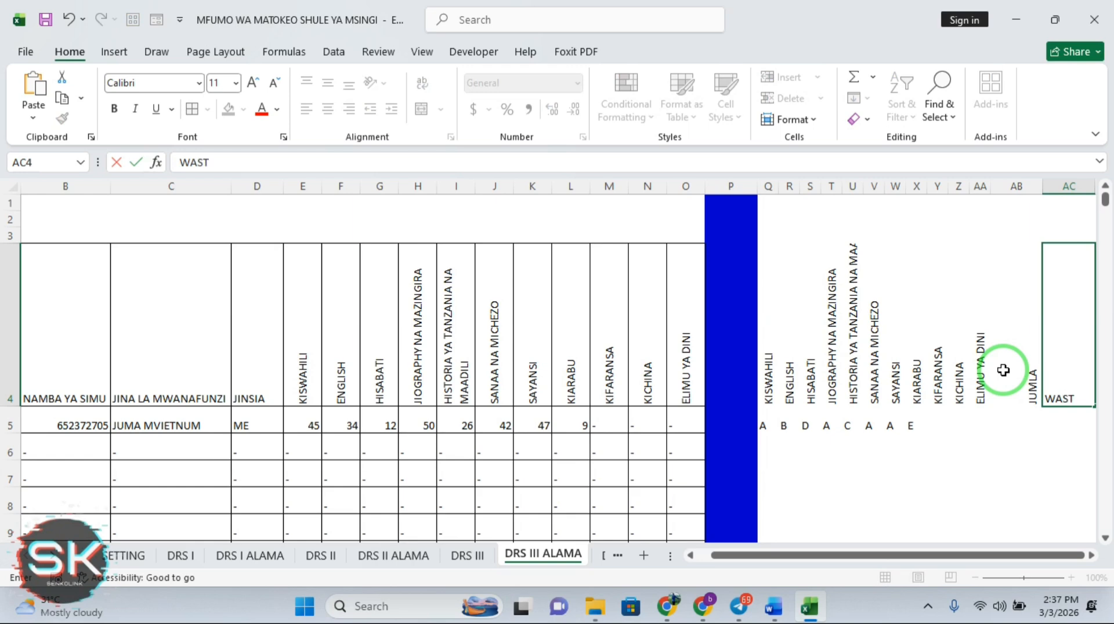
text(ASTANI)
key(Tab)
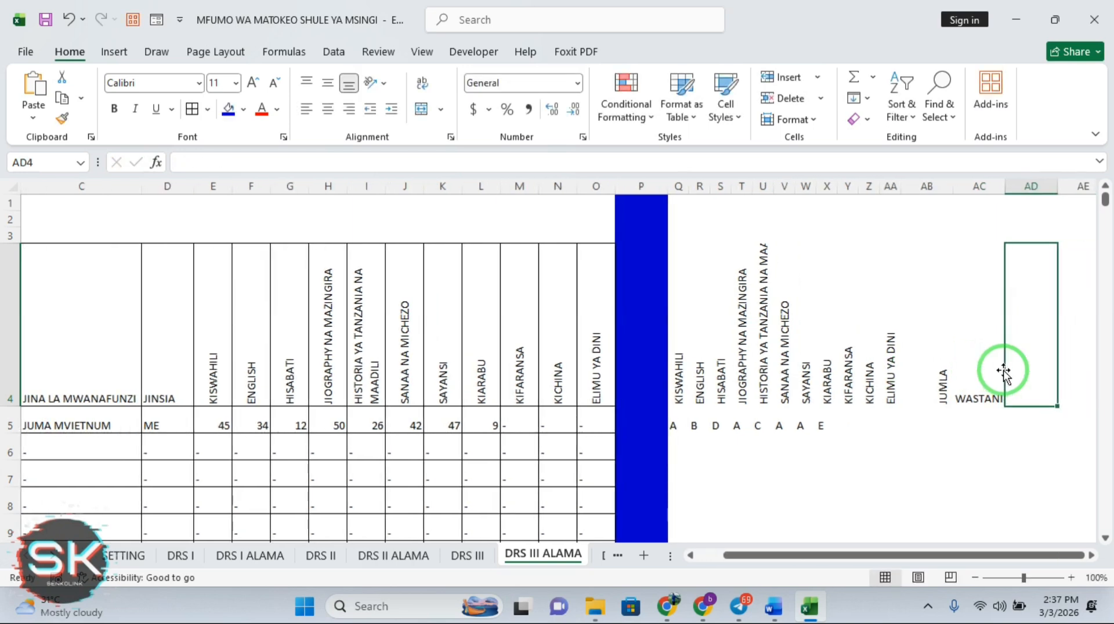
text(DAT)
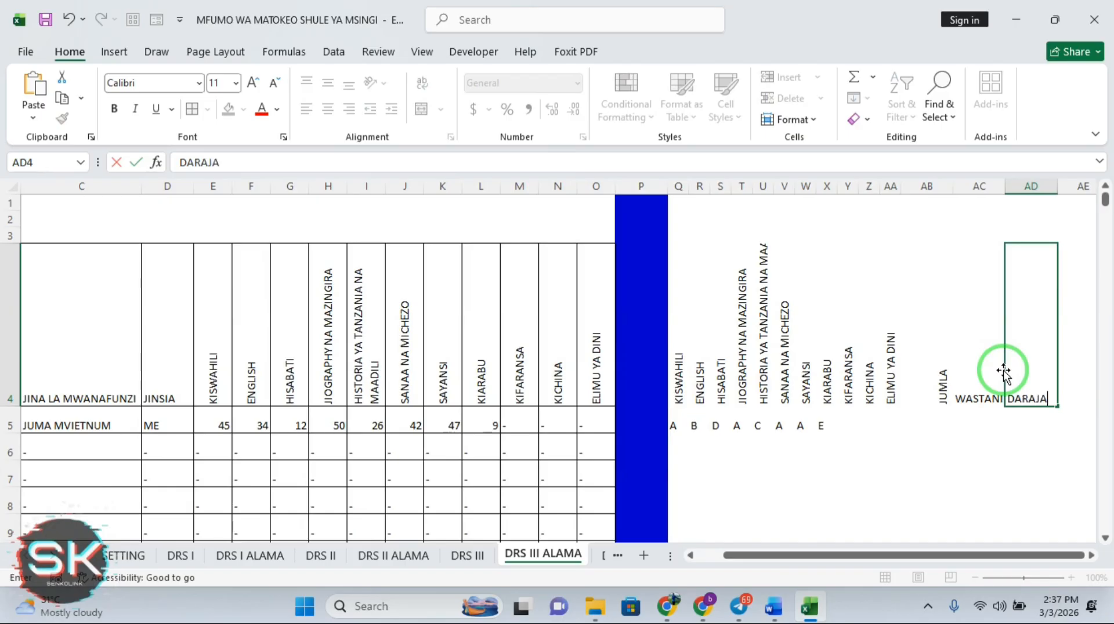
click(1070, 382)
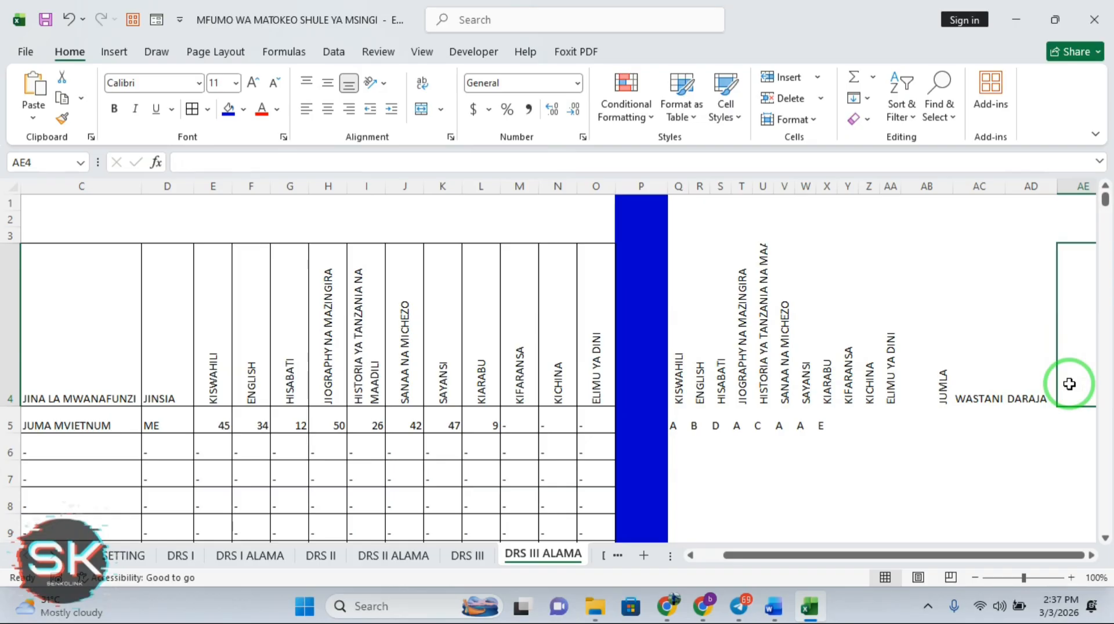
text(NAFASI)
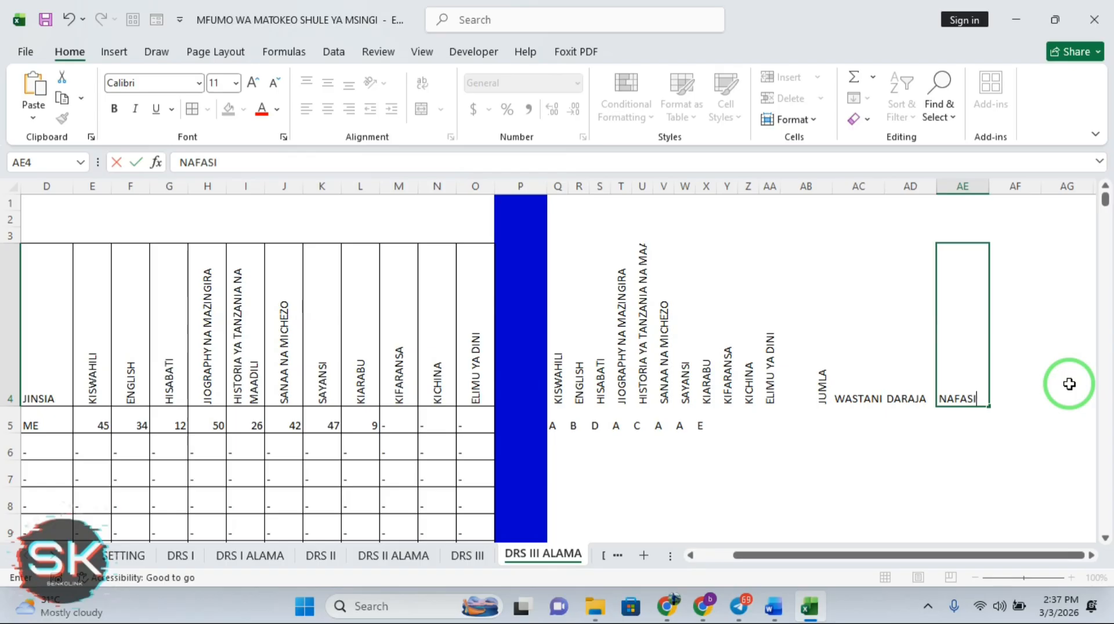
key(Return)
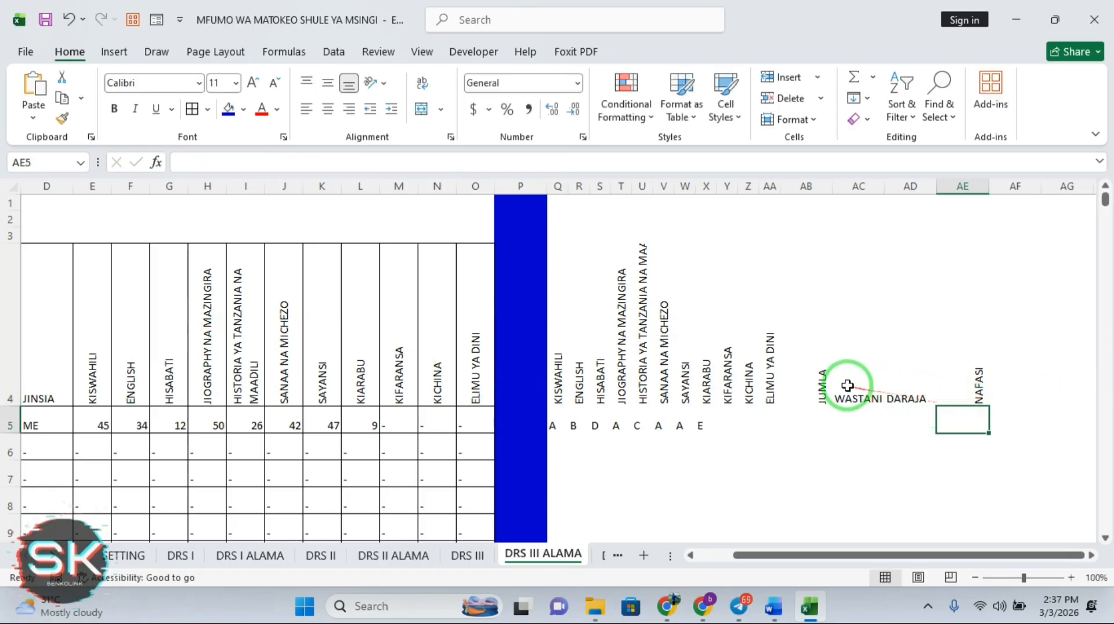
Apply Rotate Text Up orientation to the four headings in AB4:AE4
drag(819, 381, 968, 385)
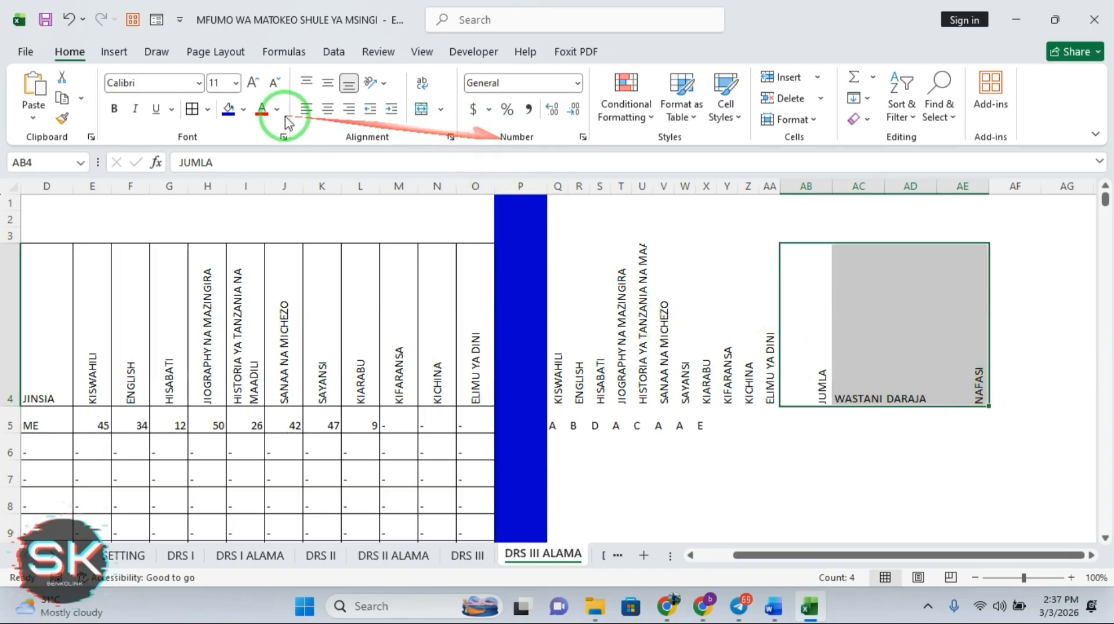
click(374, 83)
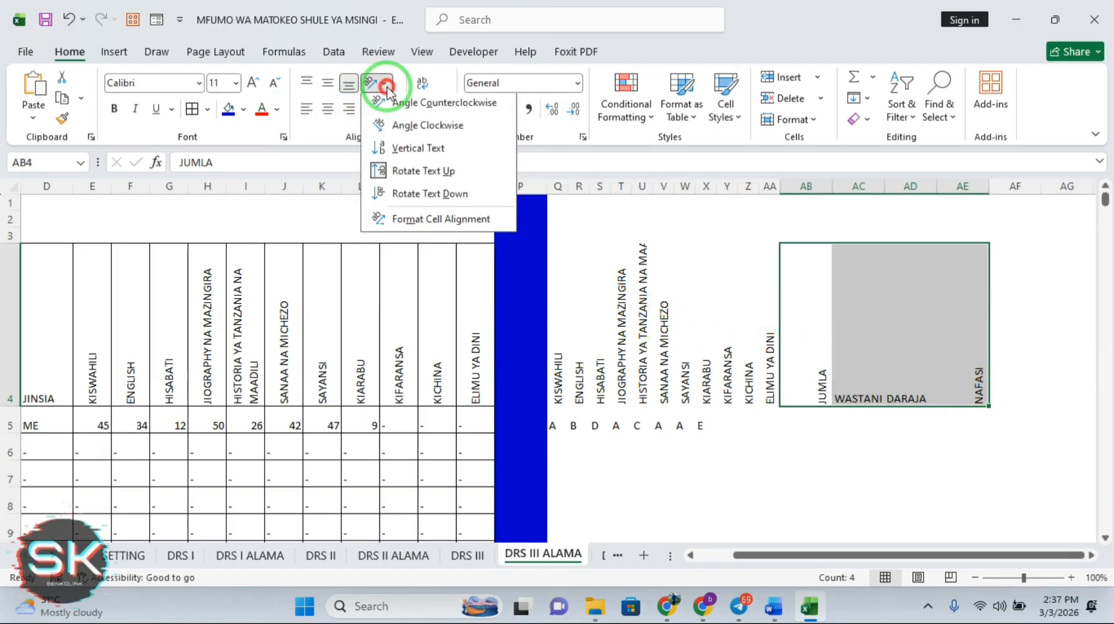
click(409, 175)
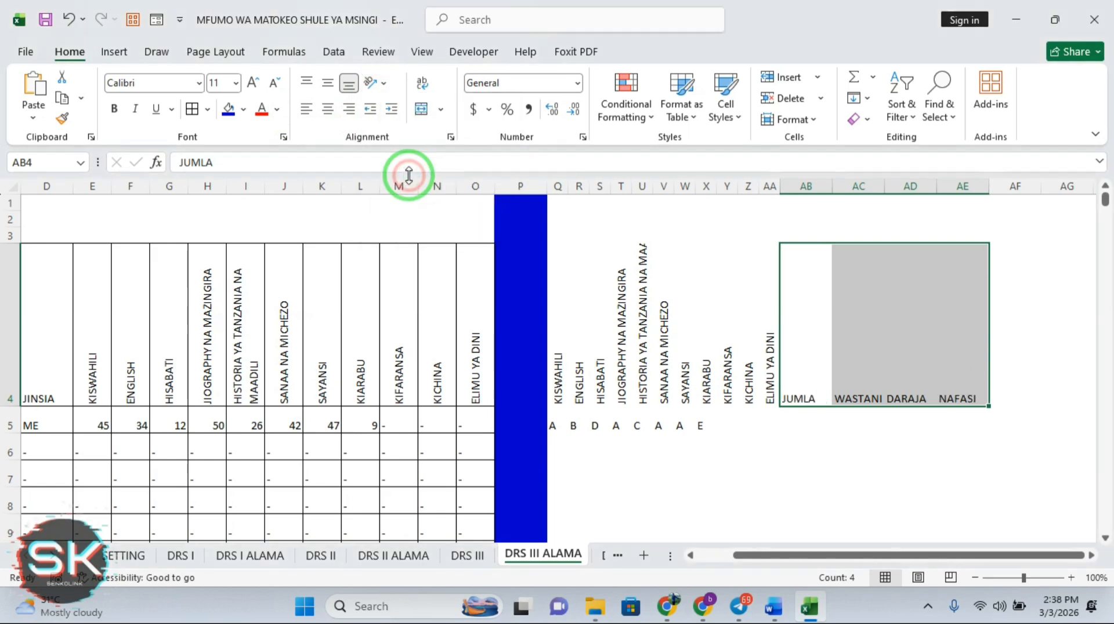
click(385, 86)
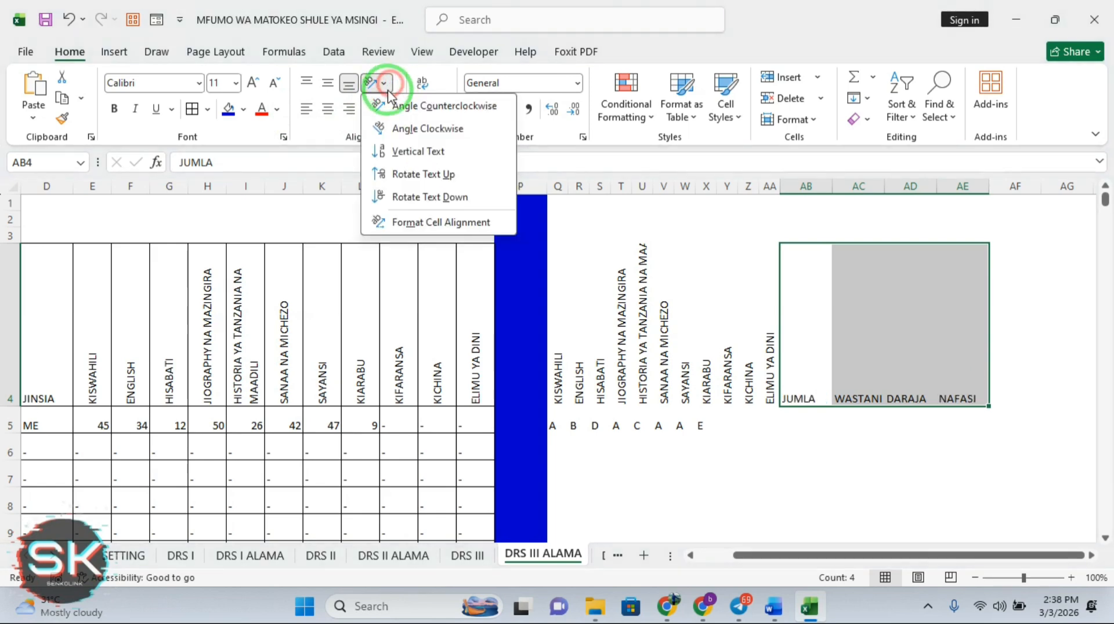
click(407, 174)
click(891, 455)
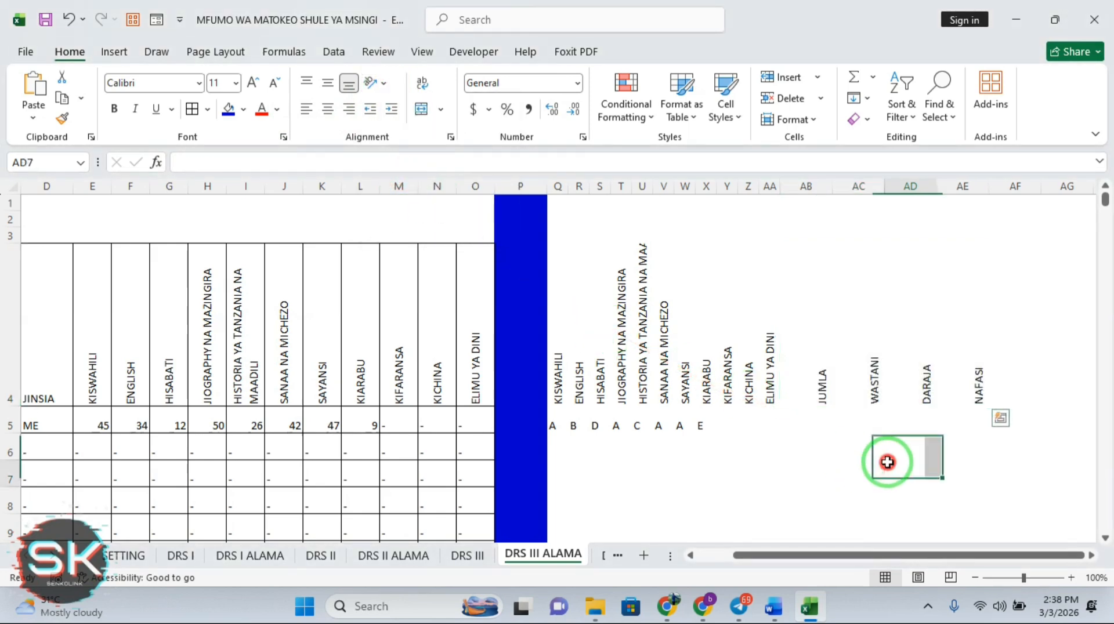
Enter =SUM(E5:O5) in AB5 and fill the JUMLA totals down the column
click(810, 413)
text(=SUM)
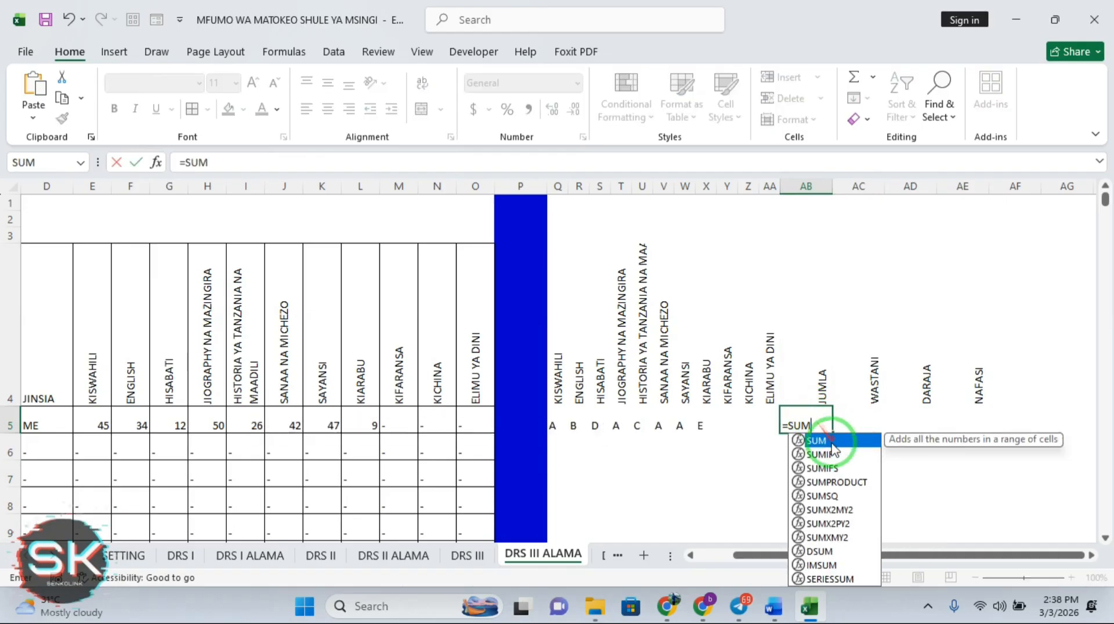
double_click(823, 441)
drag(95, 428, 427, 417)
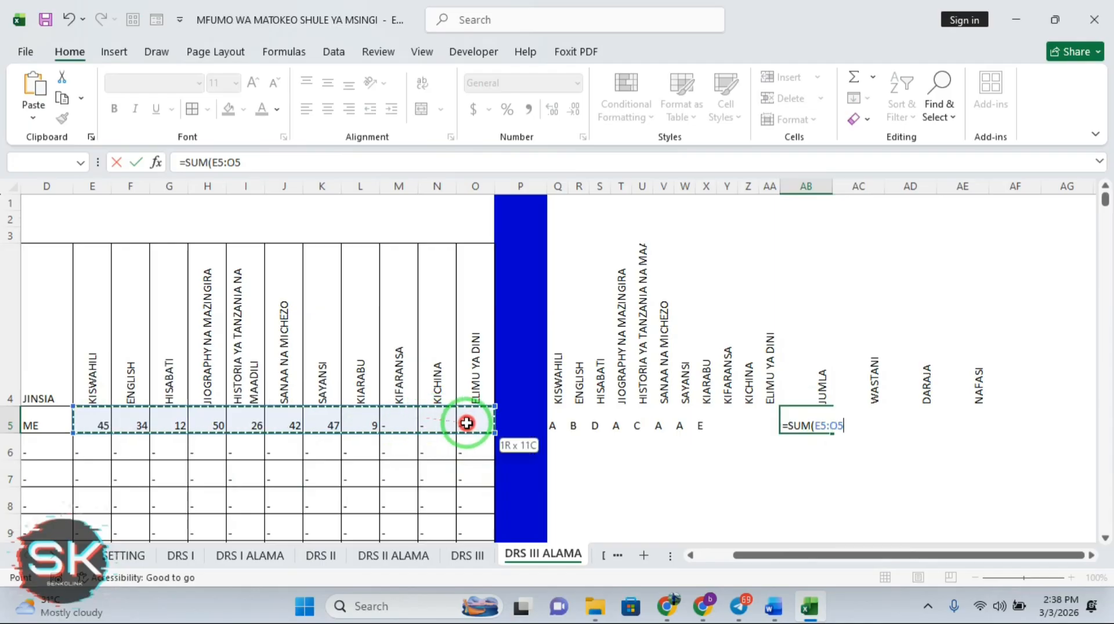
key(Return)
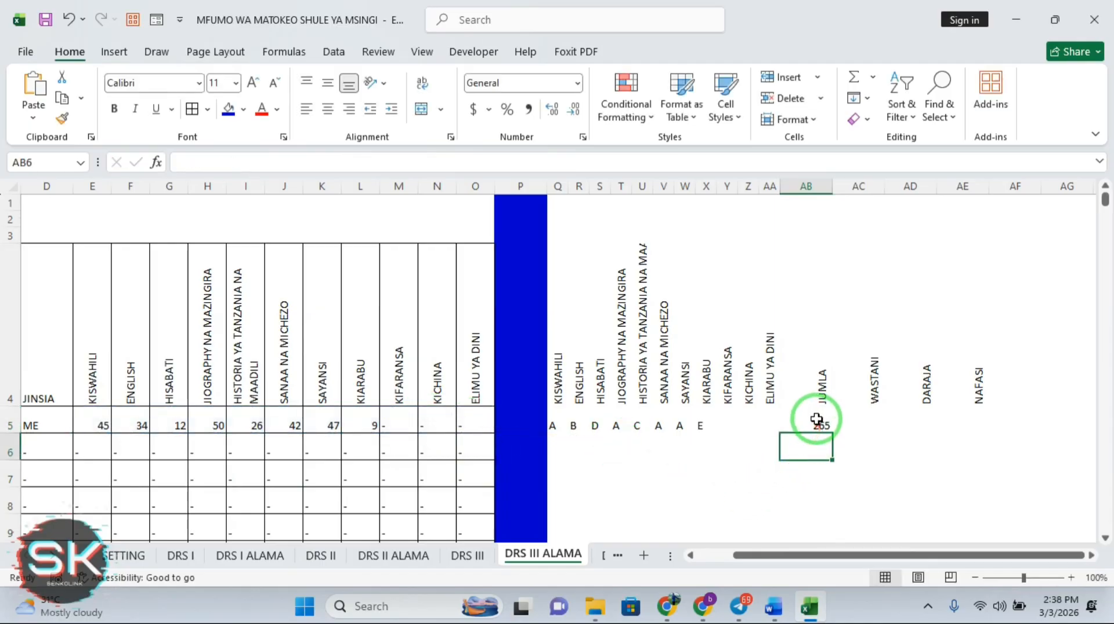
drag(819, 423, 829, 435)
click(827, 424)
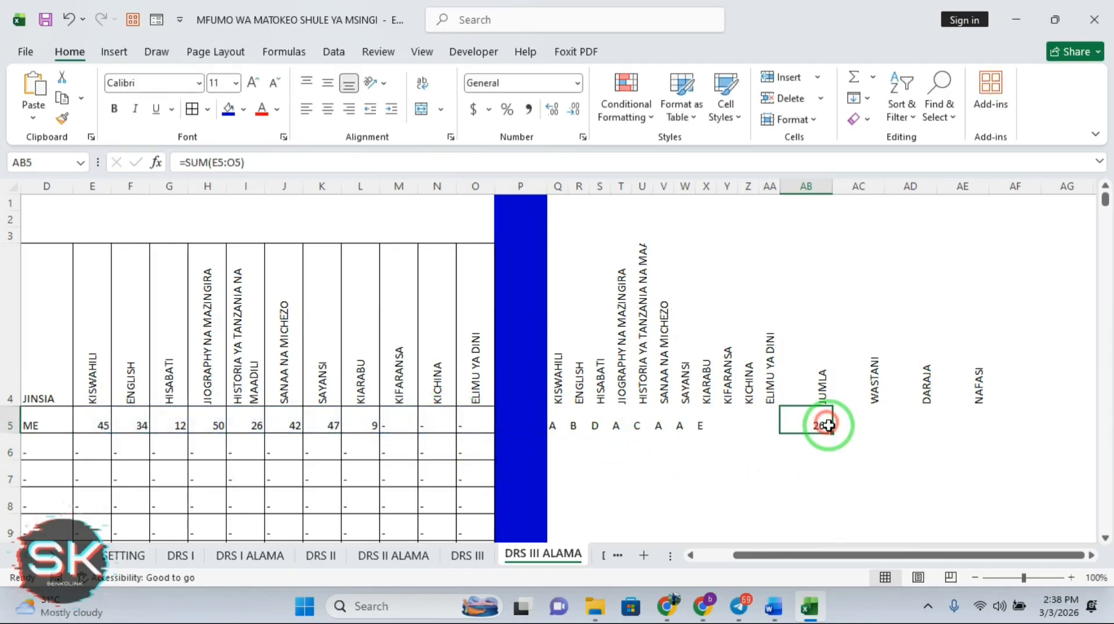
double_click(832, 433)
click(832, 432)
Enter =AB5/6 in AC5, fill the WASTANI averages down, and begin a formula in AD5
click(866, 424)
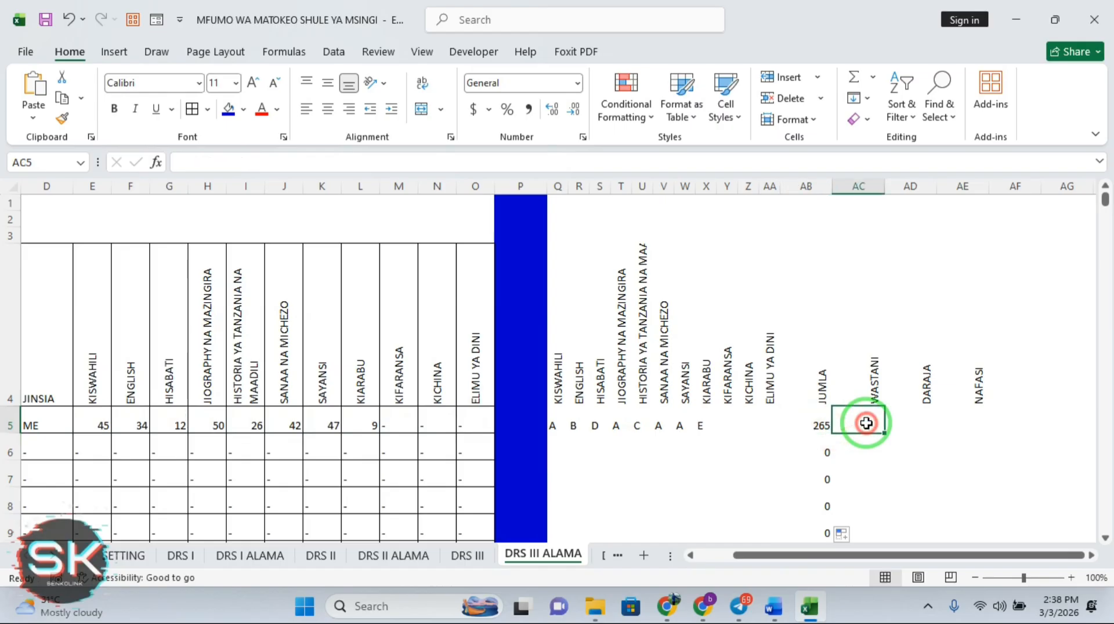
text(=)
click(826, 424)
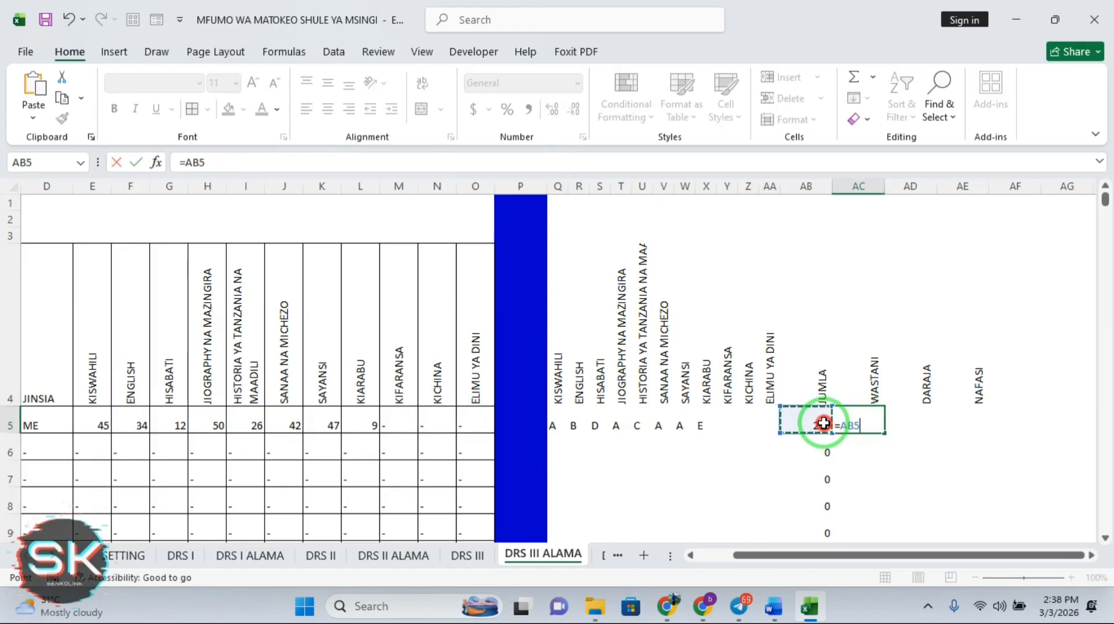
text(/6)
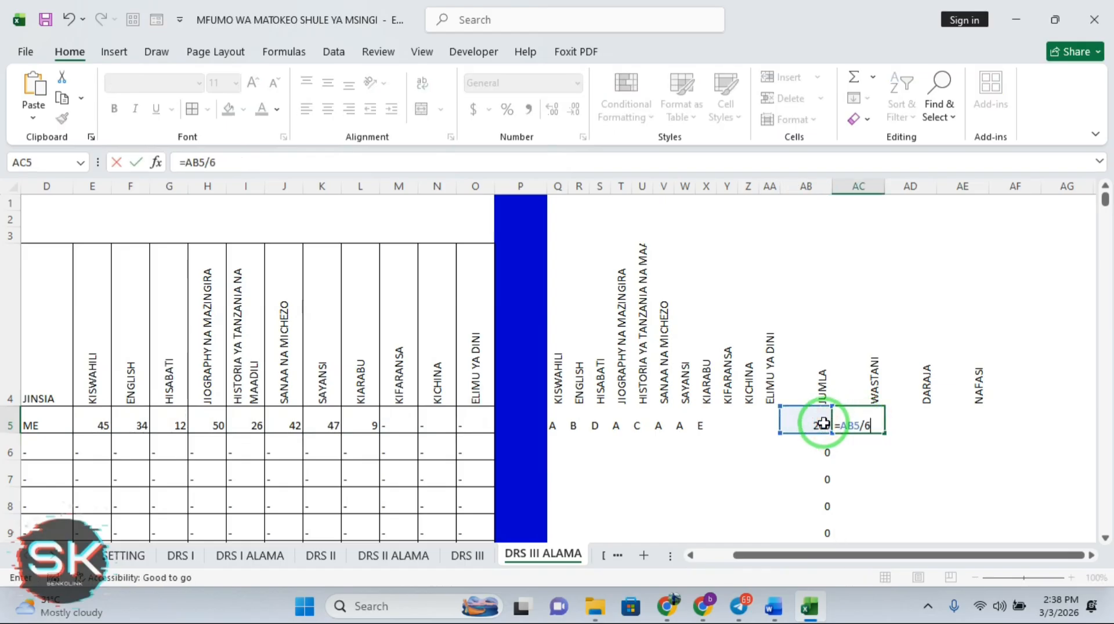
key(Return)
click(894, 424)
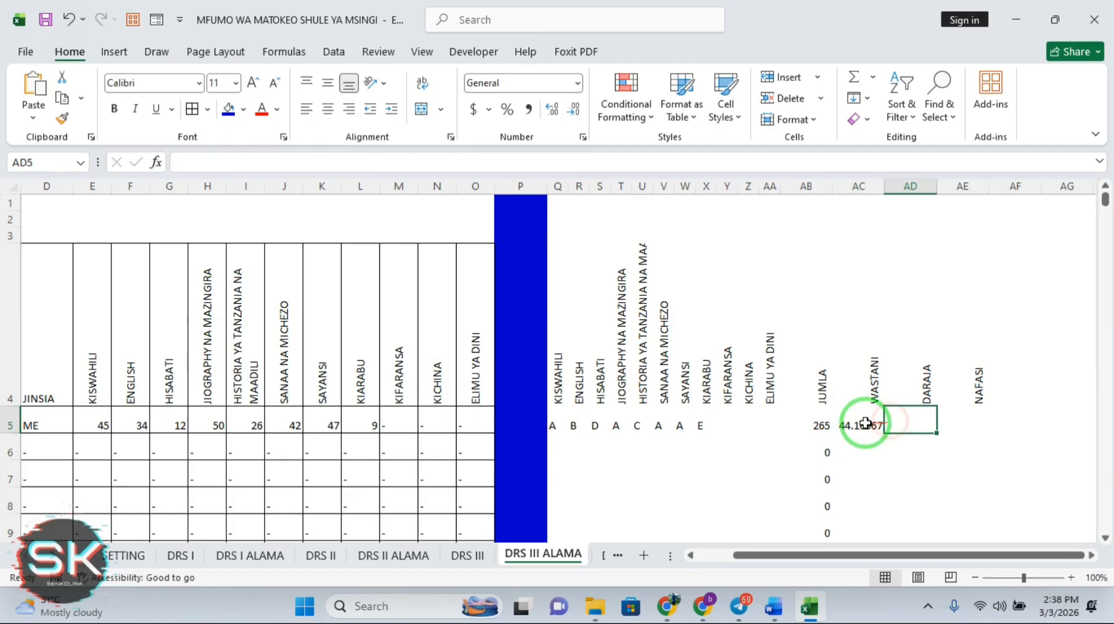
click(865, 423)
double_click(884, 432)
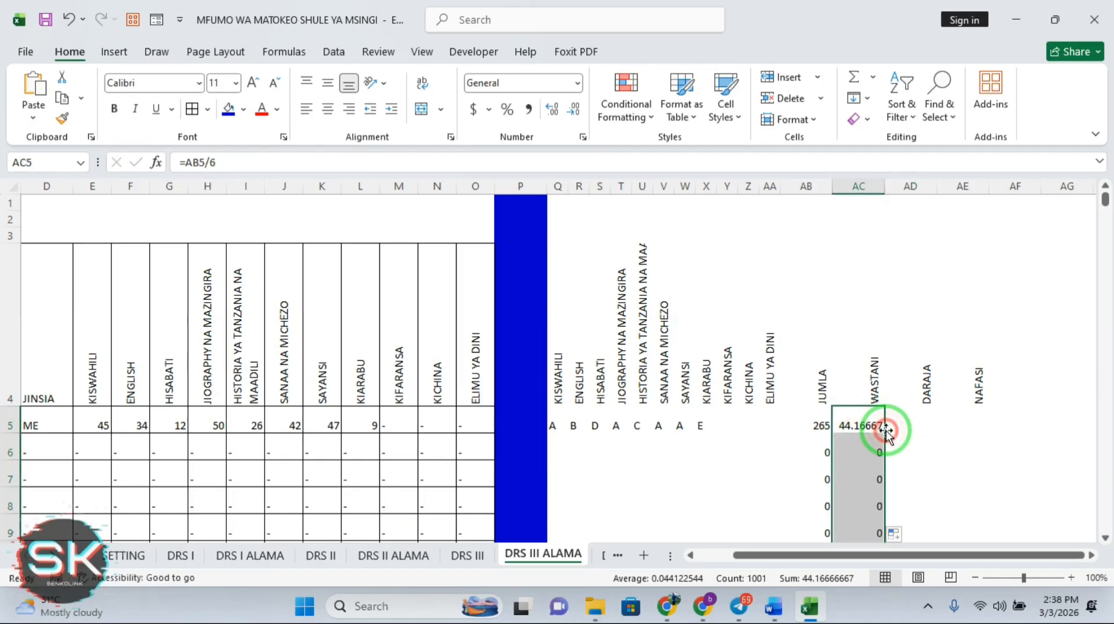
click(905, 427)
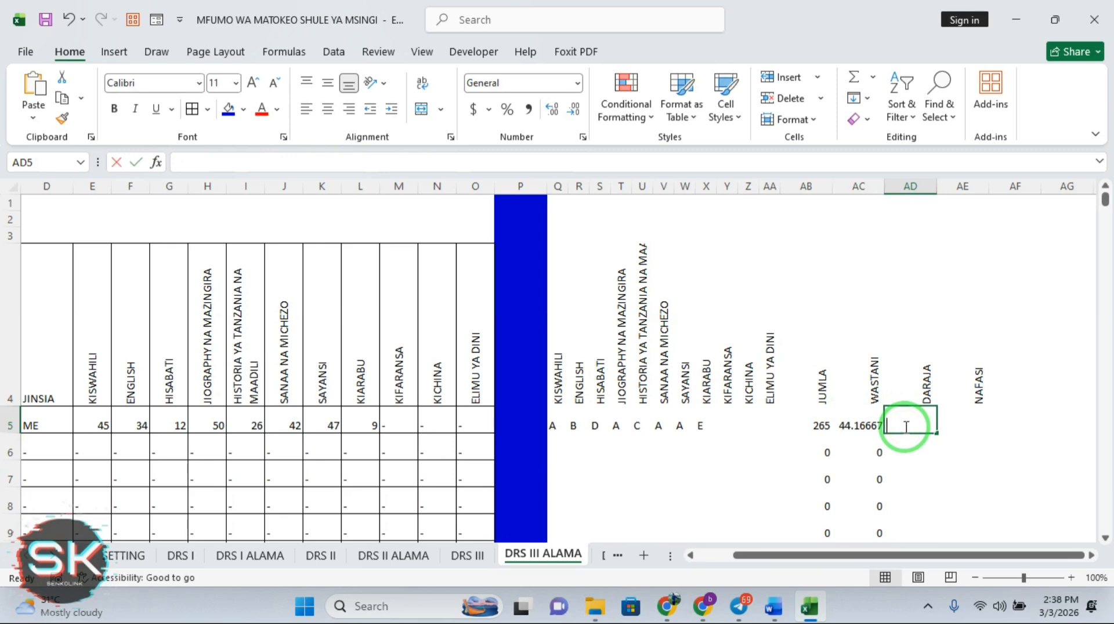
text(=VL)
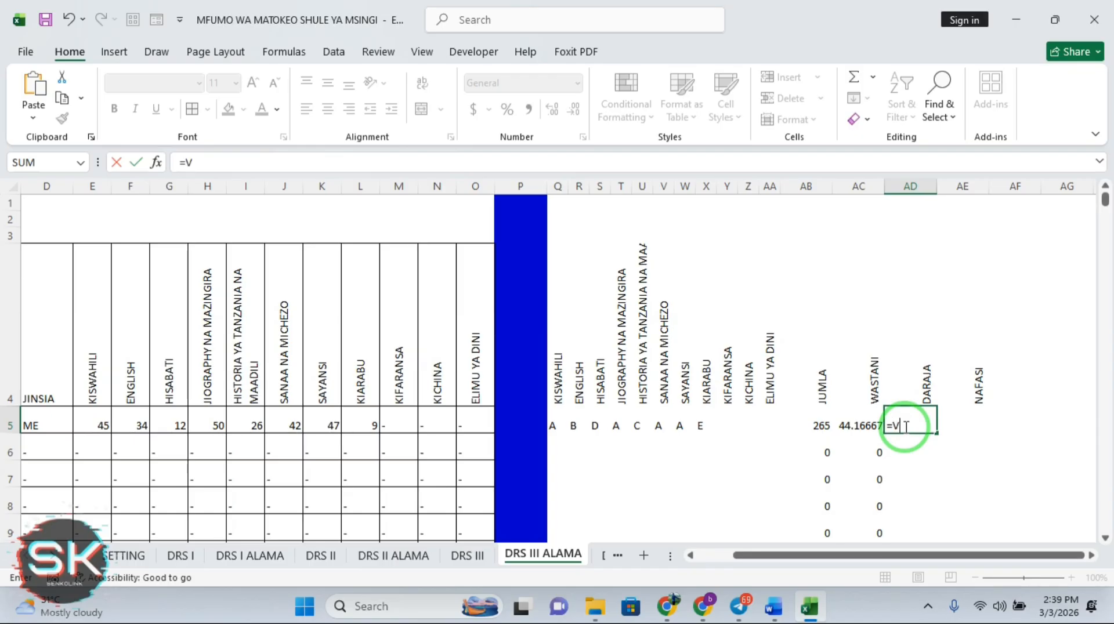
Enter =VLOOKUP(AC5,SETTING!$B$12:$C$16,2,TRUE) in AD5 so the WASTANI average grades as A
text(L)
double_click(939, 441)
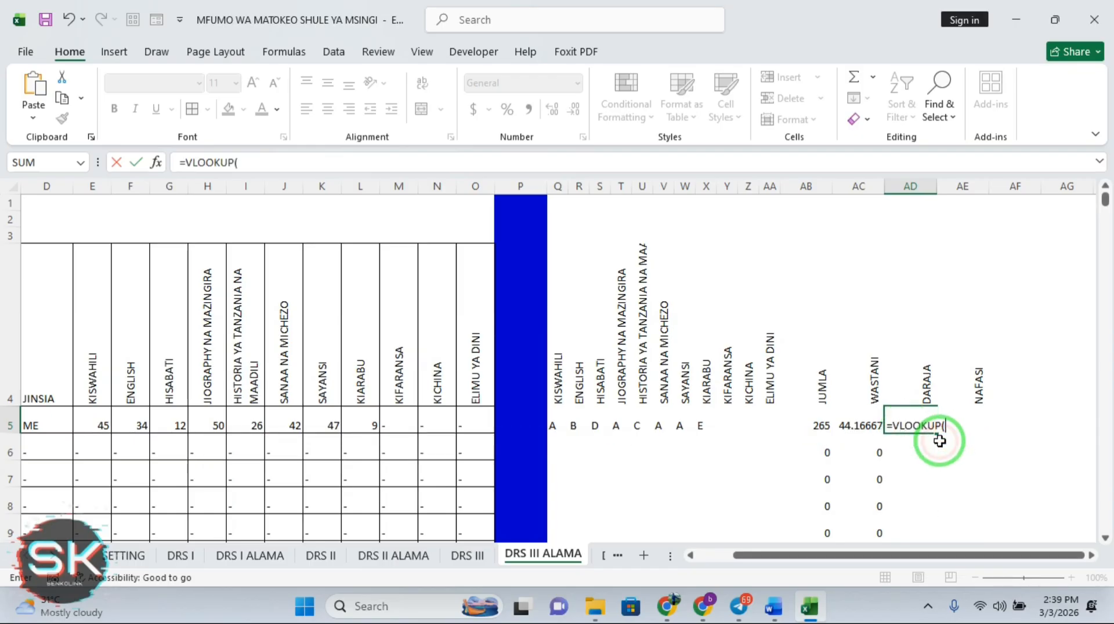
click(857, 422)
text(,)
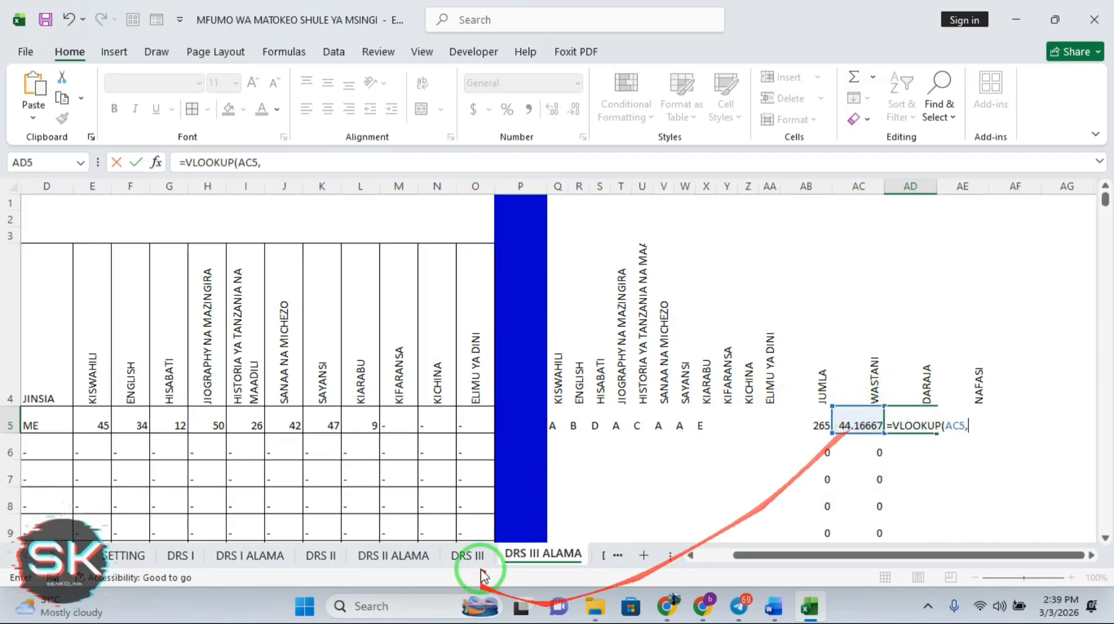
click(125, 556)
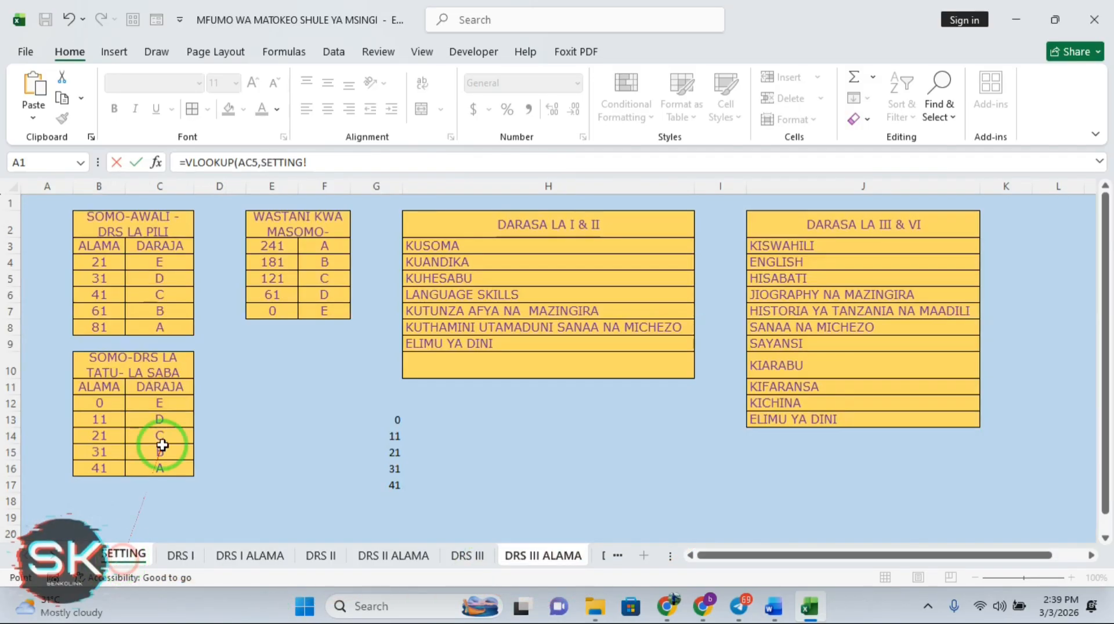
drag(93, 404, 155, 465)
key(F4)
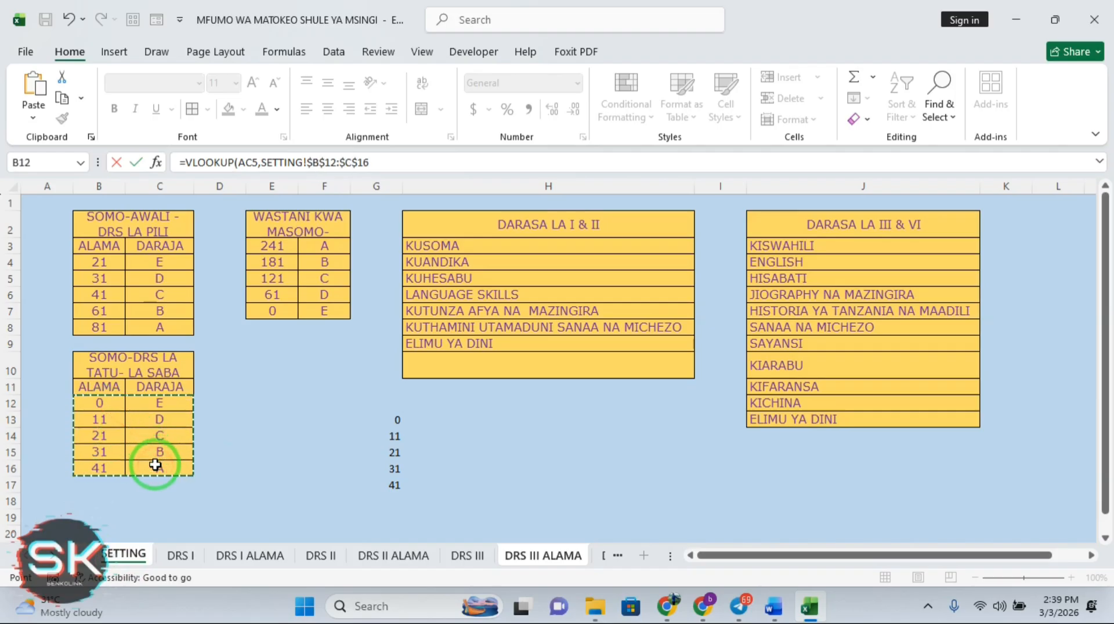
text(,2)
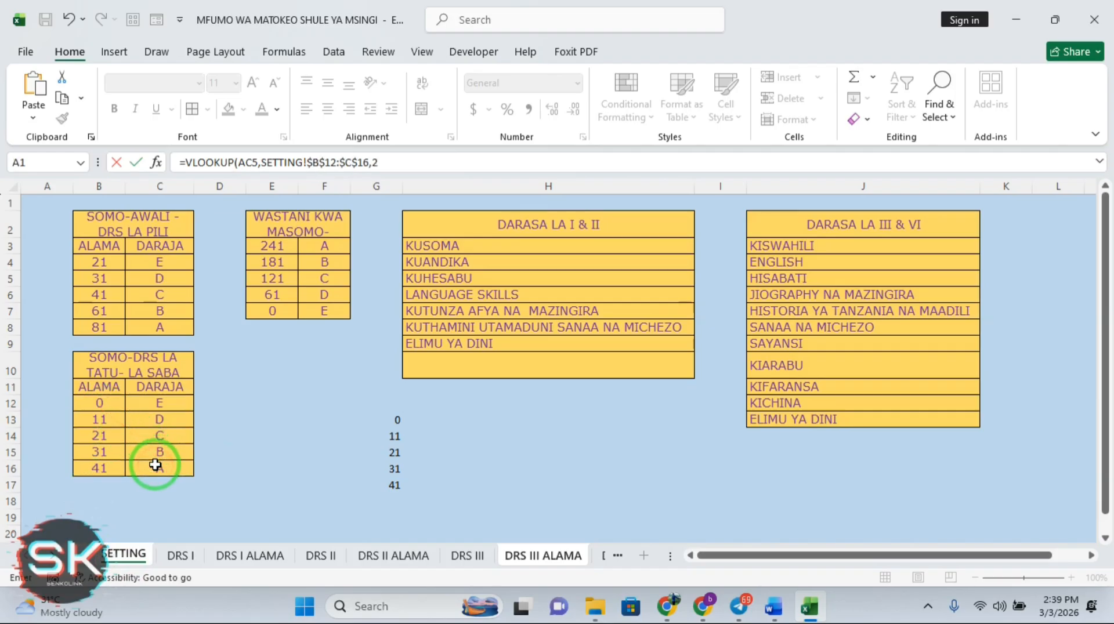
text(,)
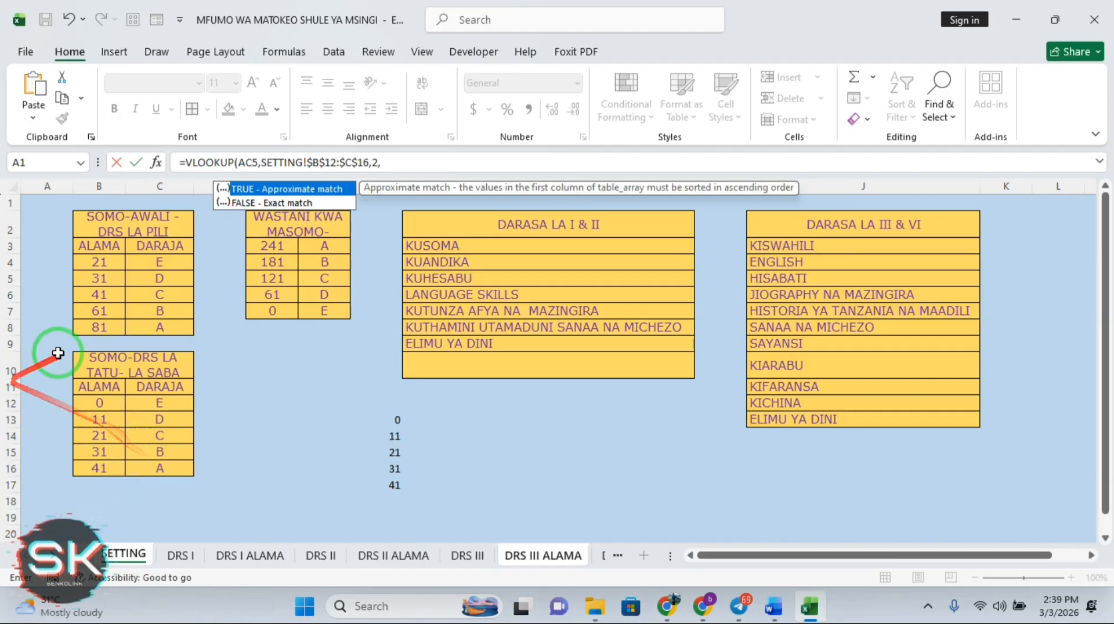
double_click(278, 192)
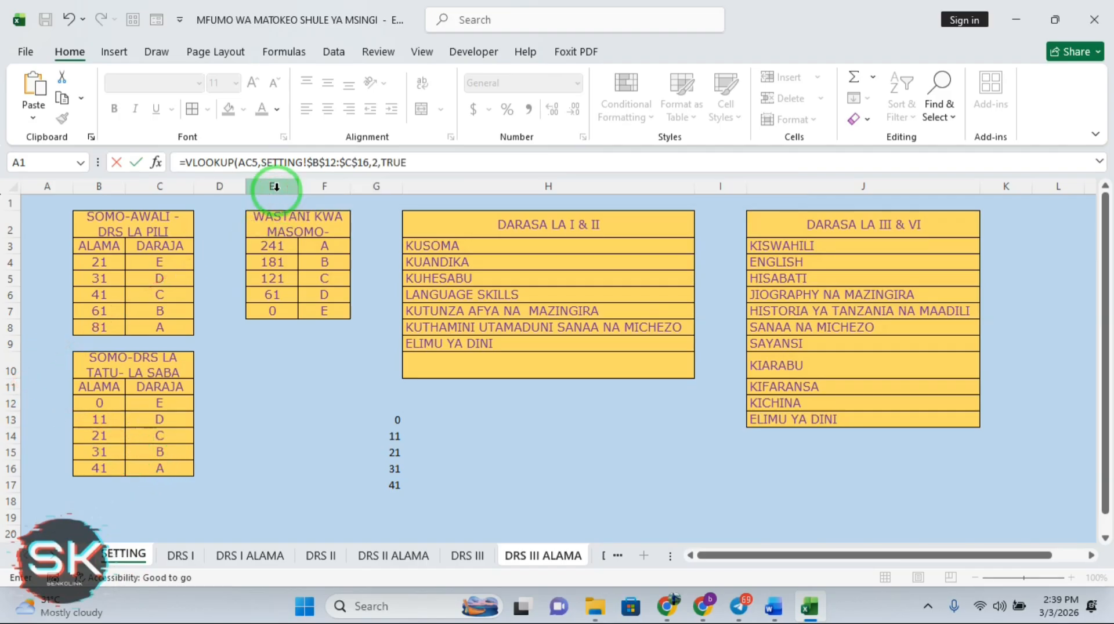
key(Return)
click(910, 424)
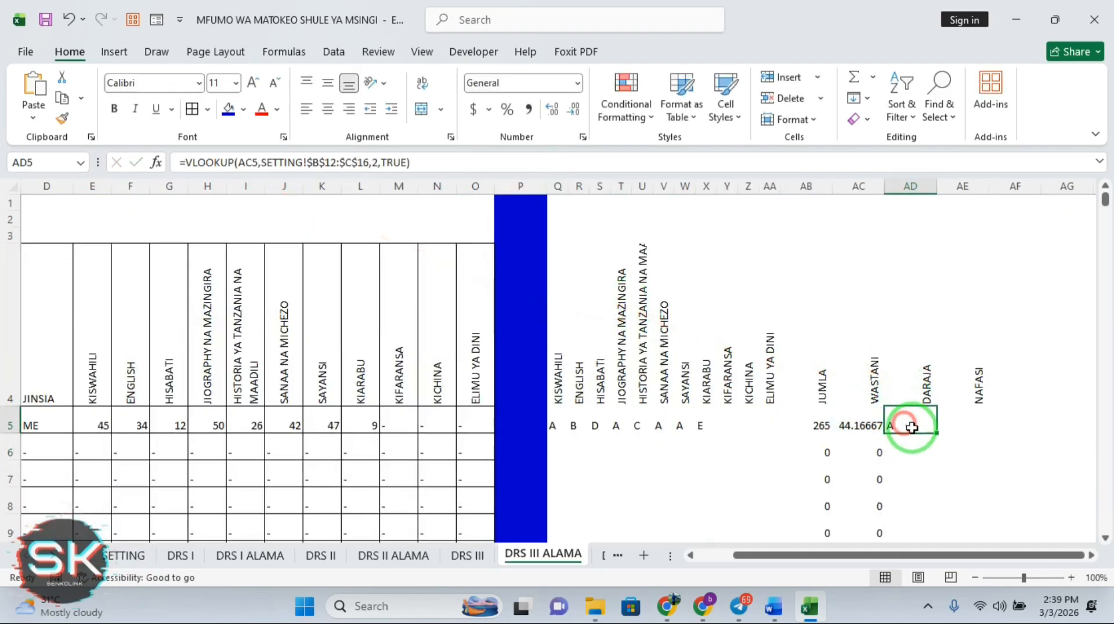
Copy the grade formula down, then wrap AD5's VLOOKUP in IFERROR with a blank fallback
double_click(939, 434)
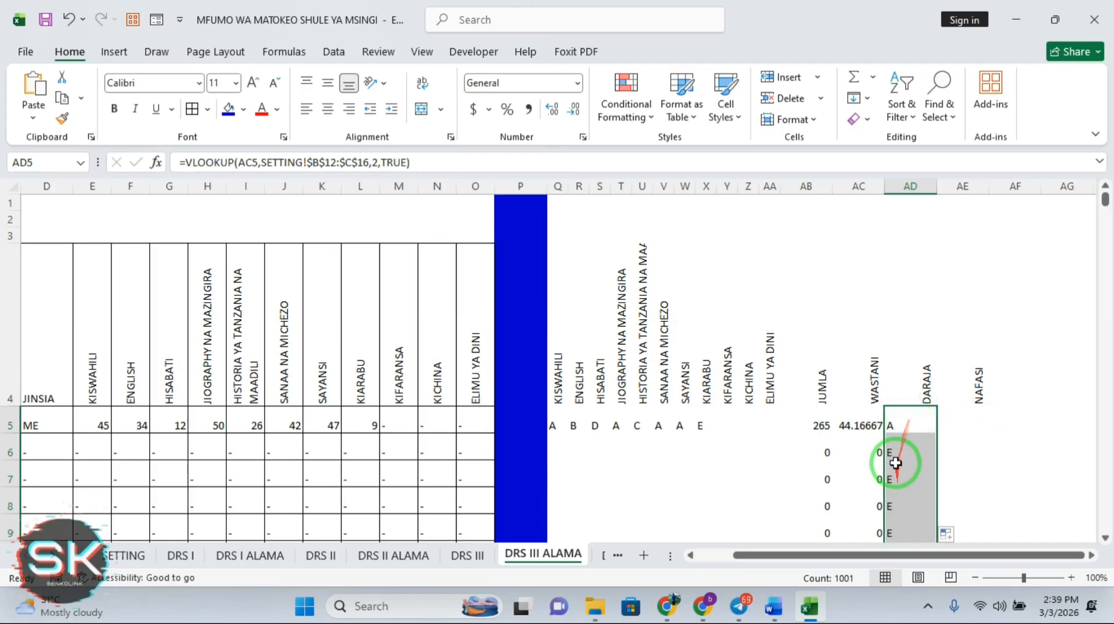
click(187, 163)
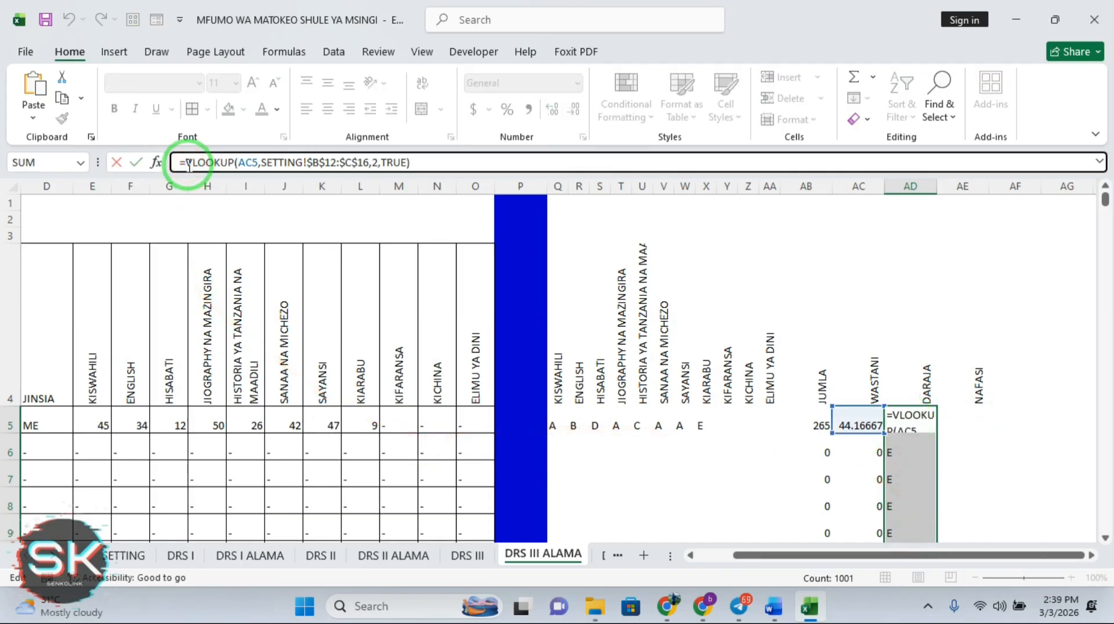
text(IF)
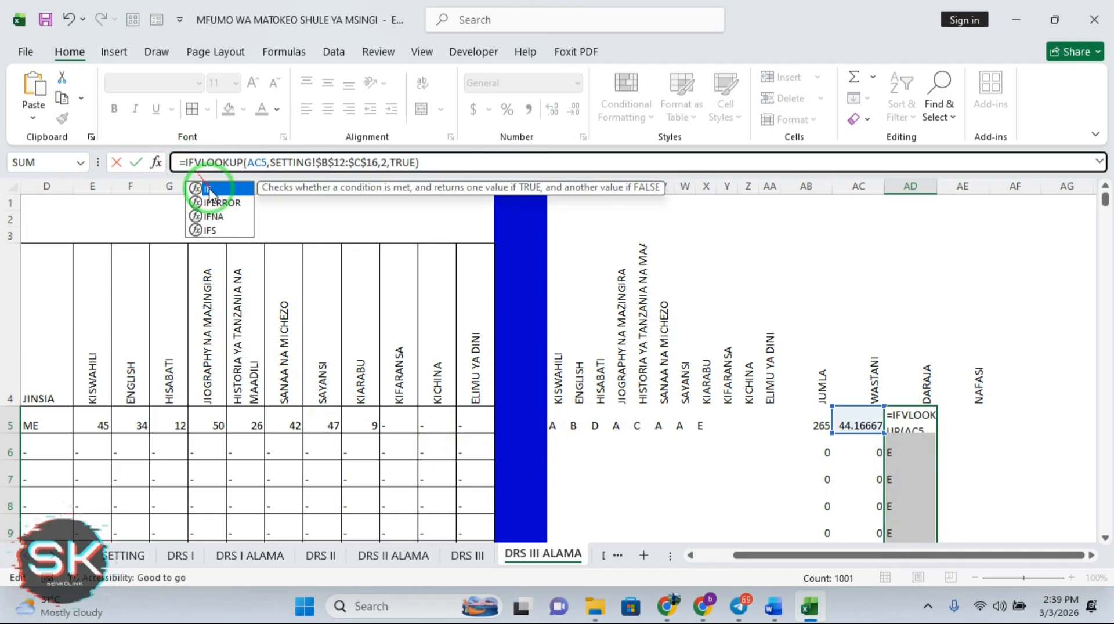
double_click(216, 200)
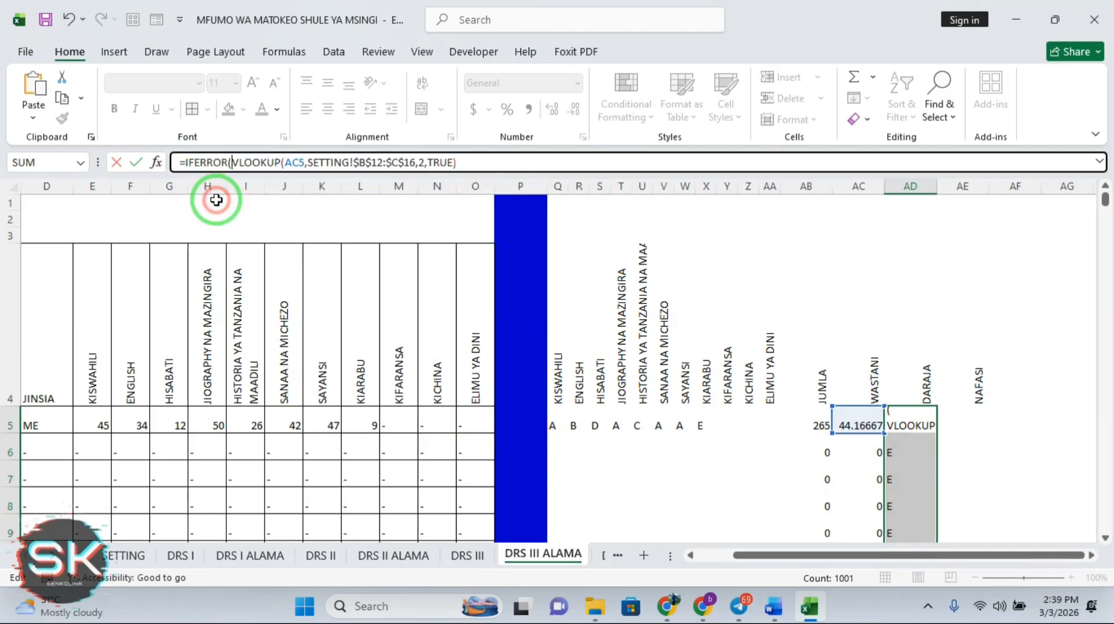
click(459, 163)
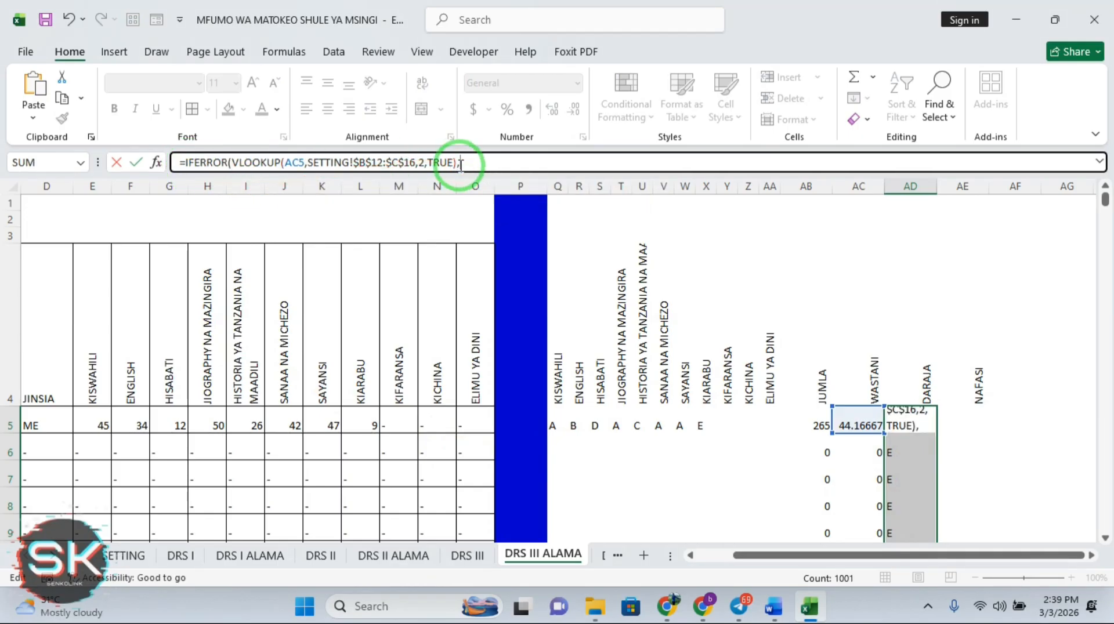
key(Return)
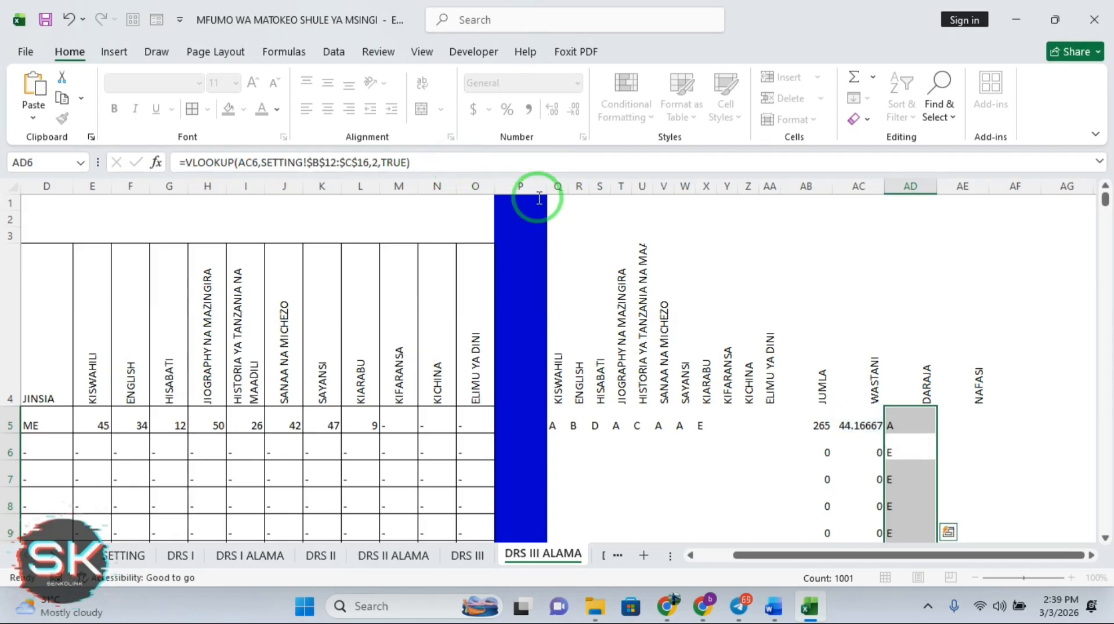
Refill the IFERROR-guarded grade formula from AD5 down the DARAJA column
click(918, 418)
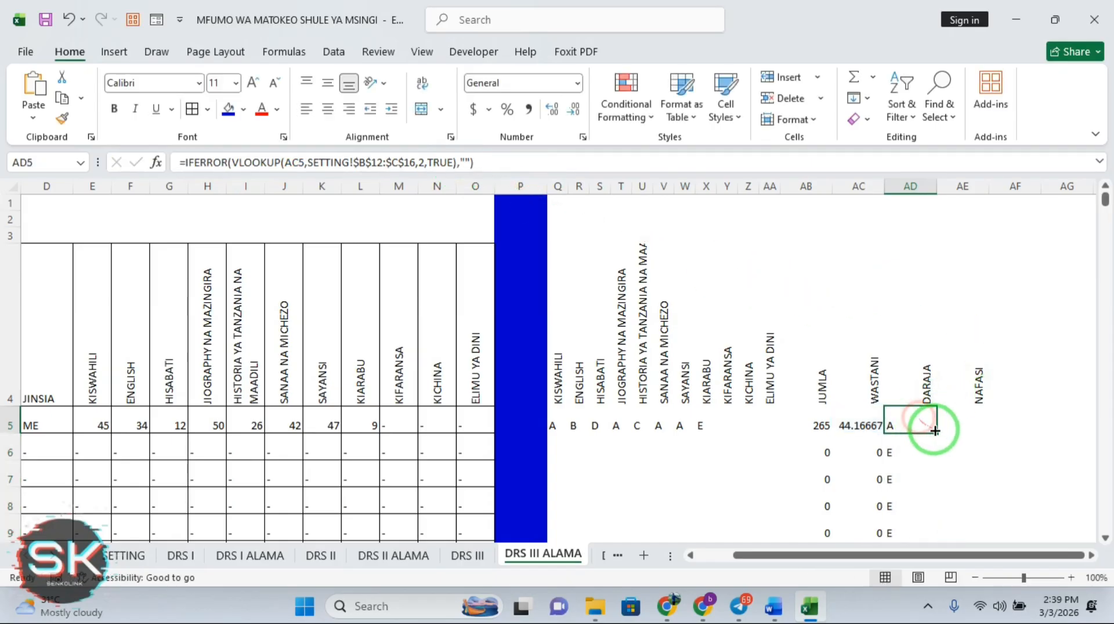
double_click(937, 432)
click(935, 432)
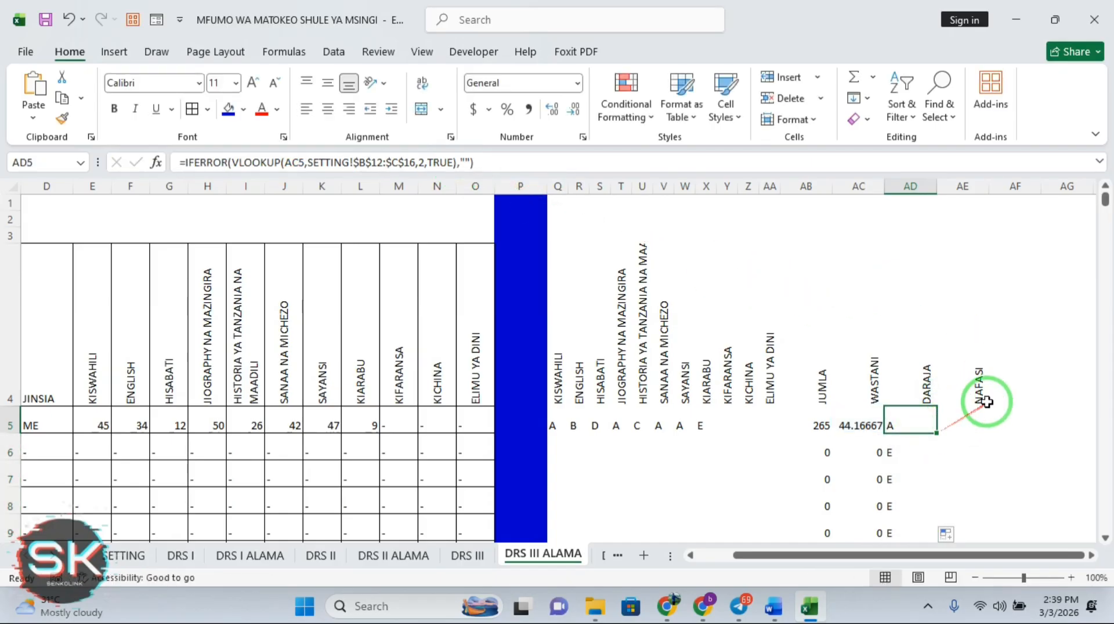
double_click(936, 433)
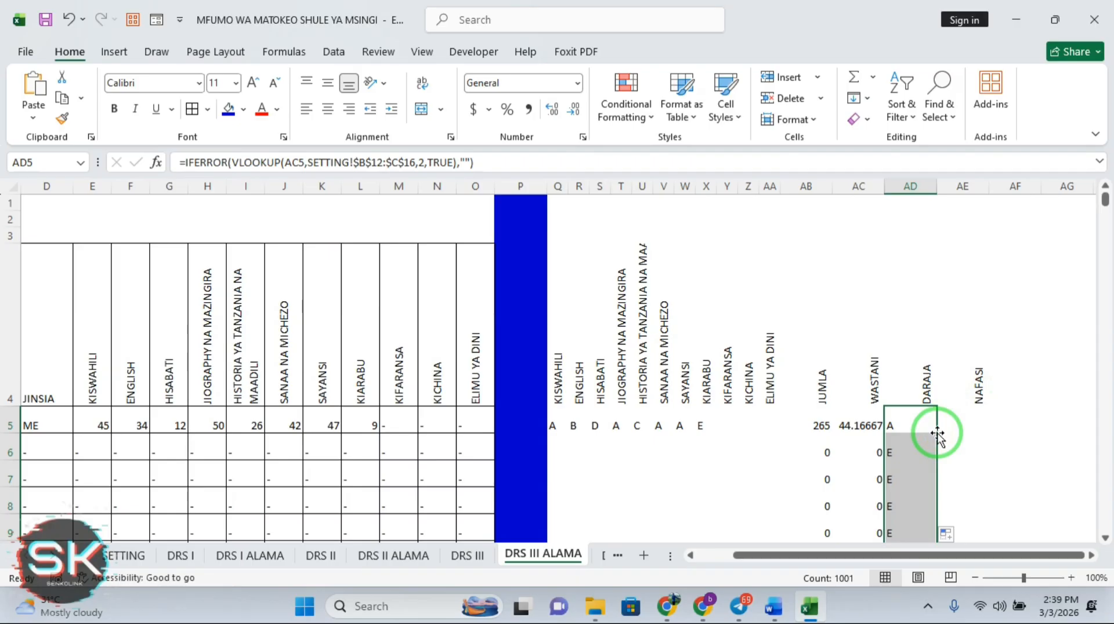
click(922, 428)
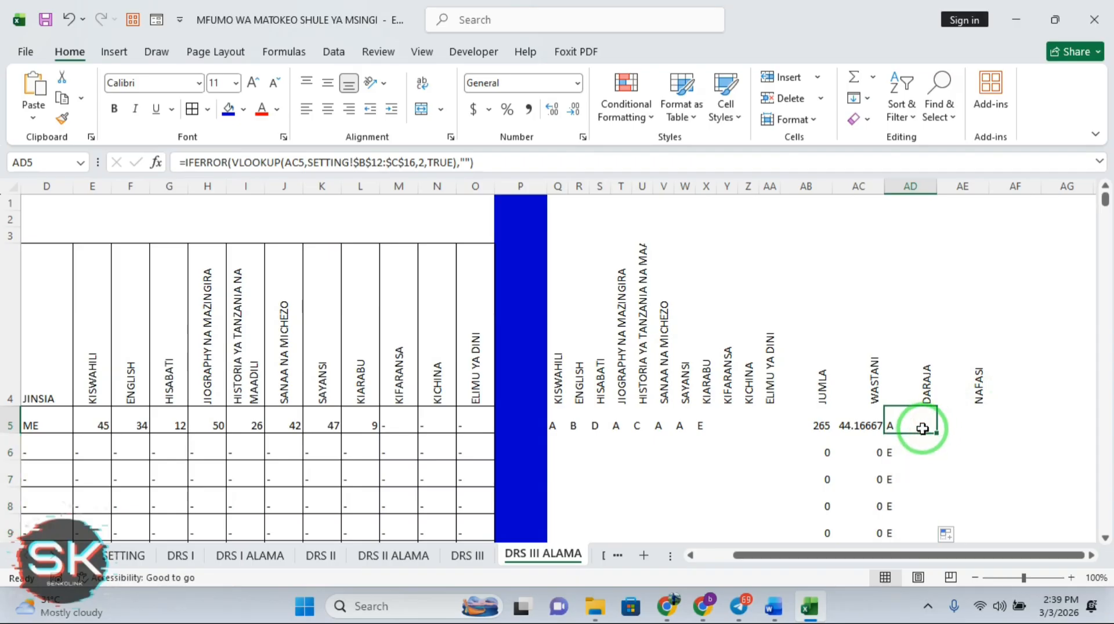
double_click(937, 433)
Compare with the DARAJA formula in X5 on the DRS I ALAMA sheet, then recheck AD5
click(968, 442)
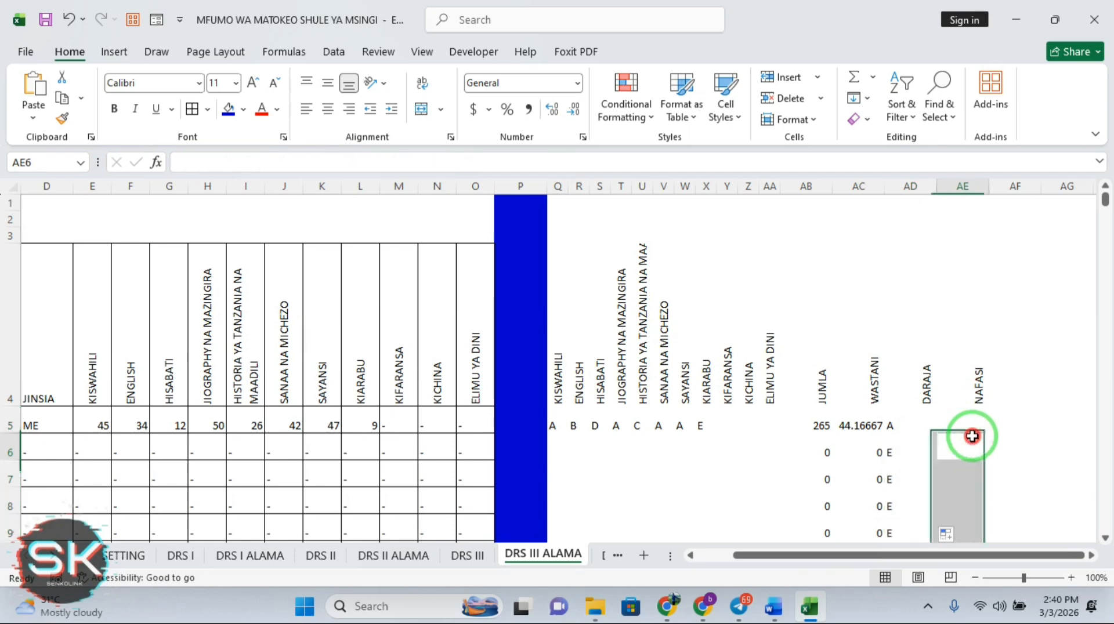
click(239, 556)
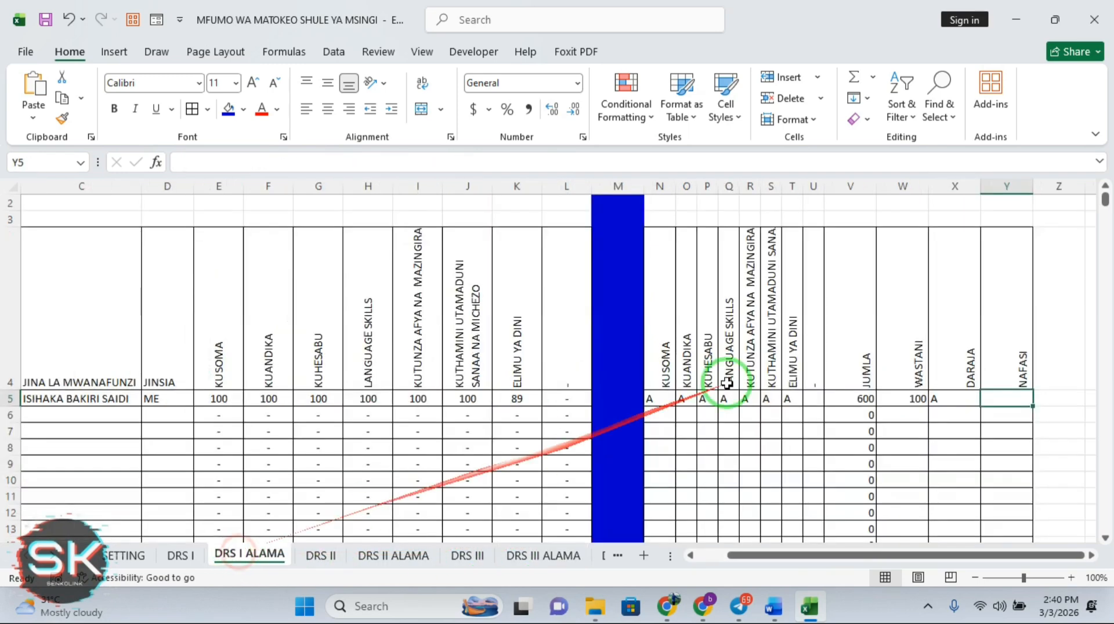
click(954, 401)
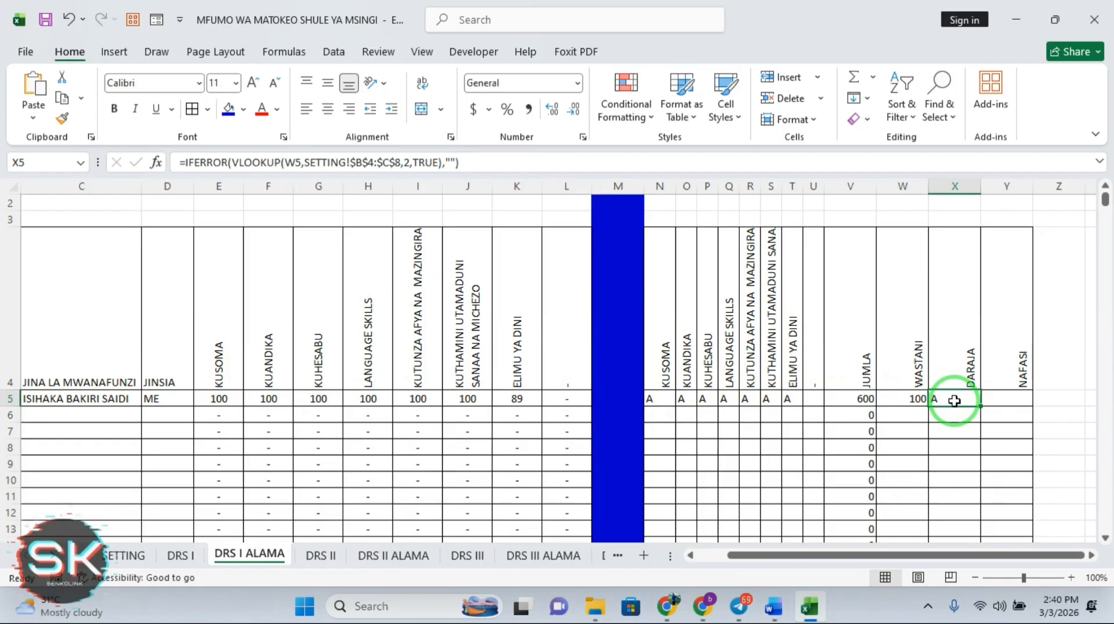
click(535, 558)
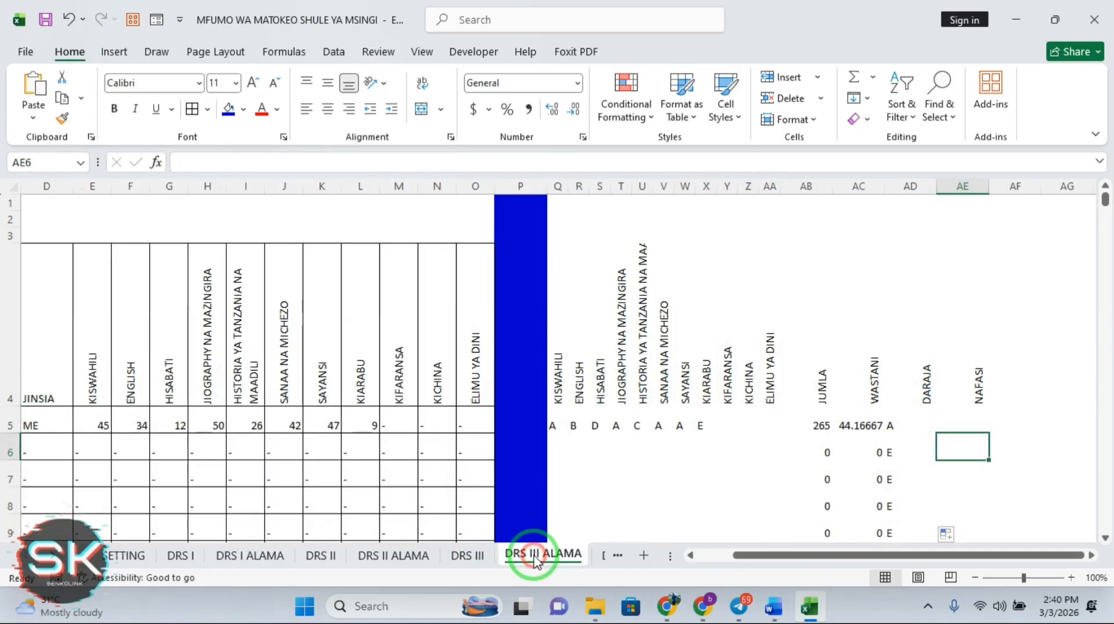
click(925, 418)
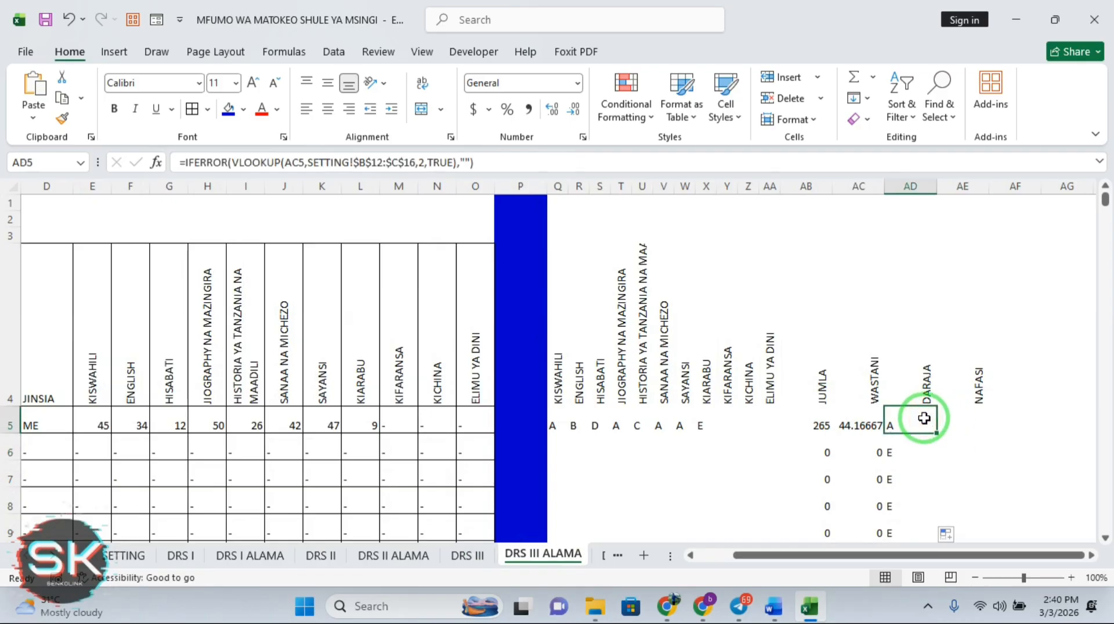
Refill the grade formula down column AD and check the copy in AD6
drag(937, 434, 937, 434)
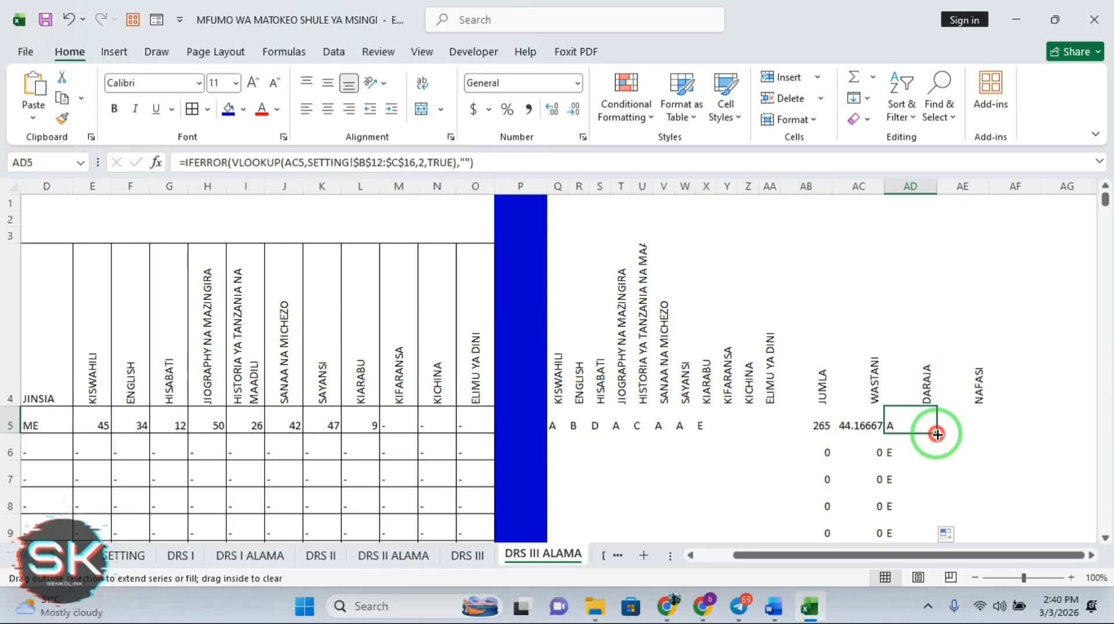
double_click(937, 434)
click(924, 449)
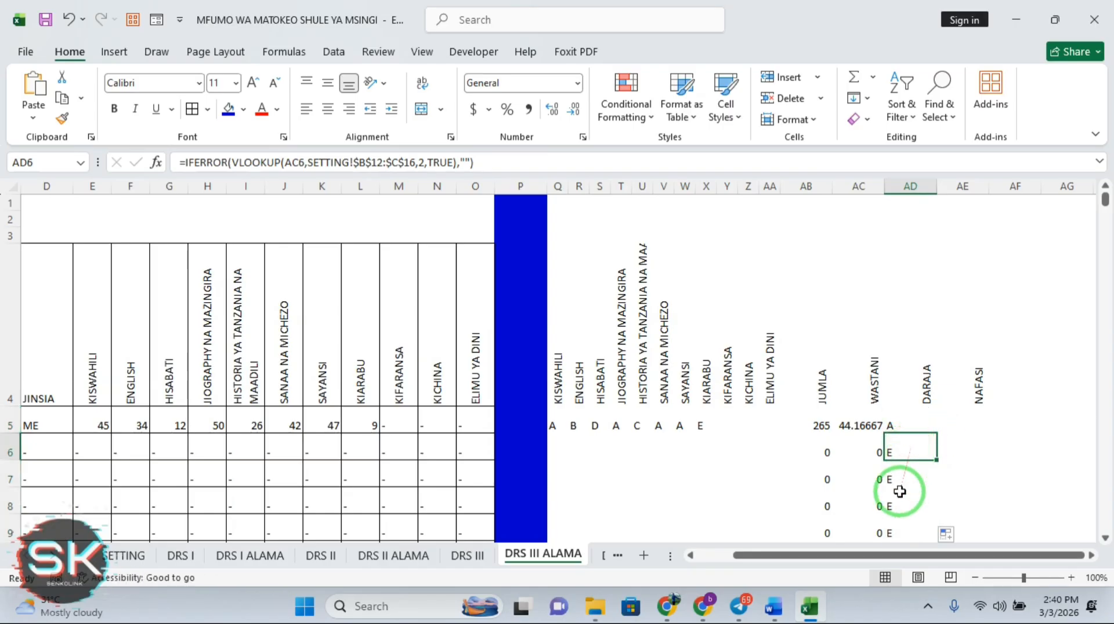
click(904, 423)
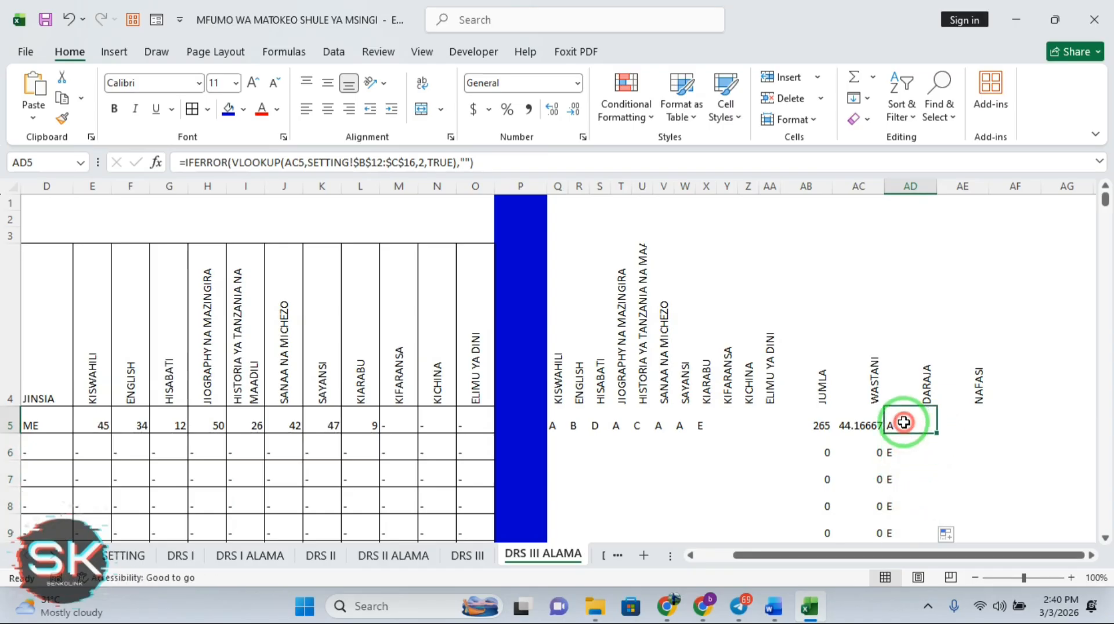
Change AD5 to =IF(AC5=0,"",VLOOKUP(...)) and fill it down the DARAJA column
click(231, 163)
key(BackSpace)
key(BackSpace)
key(BackSpace)
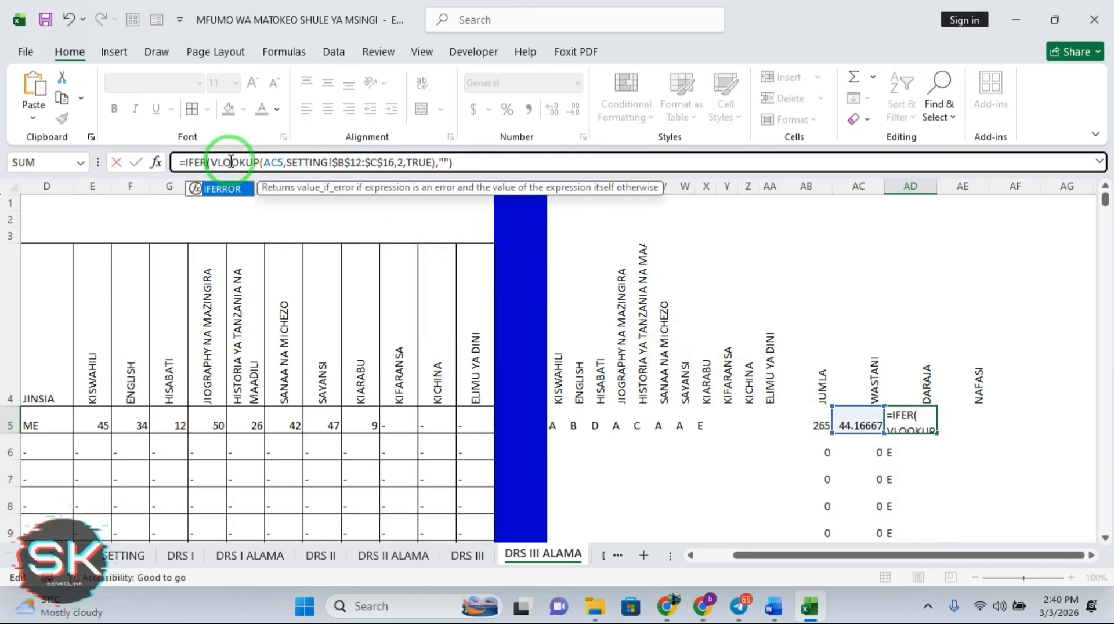
key(BackSpace)
key(BackSpace)
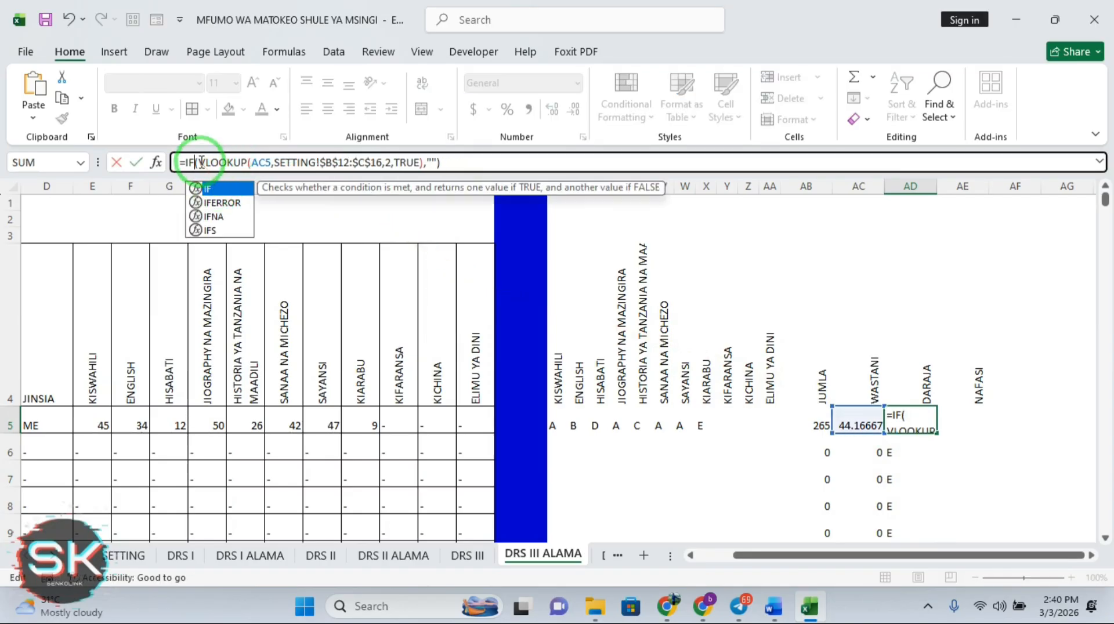
click(200, 162)
click(855, 424)
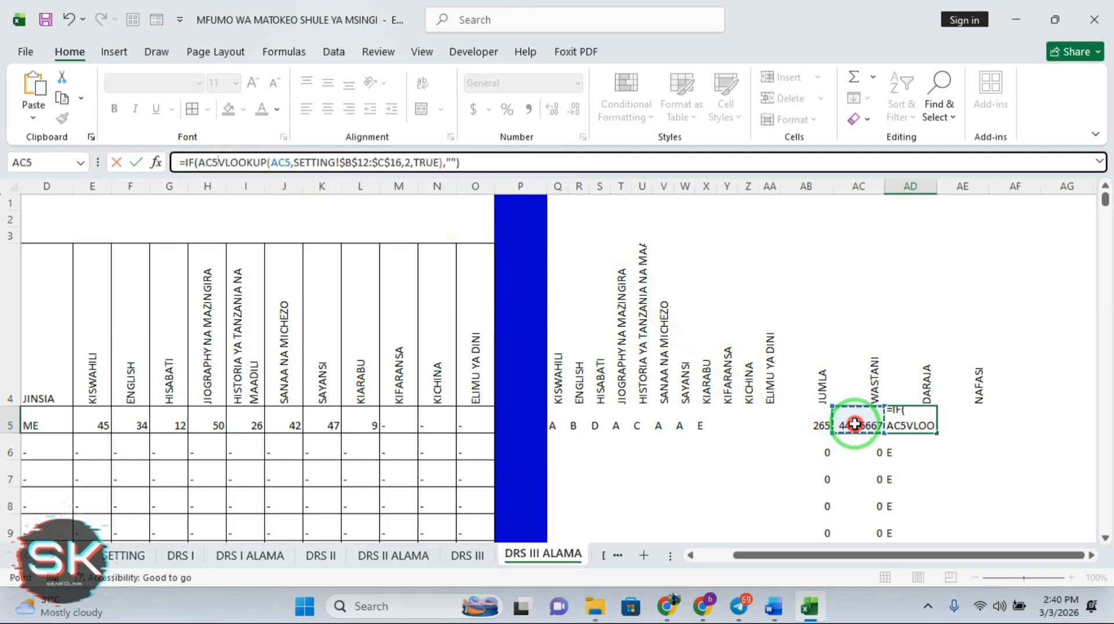
text(=)
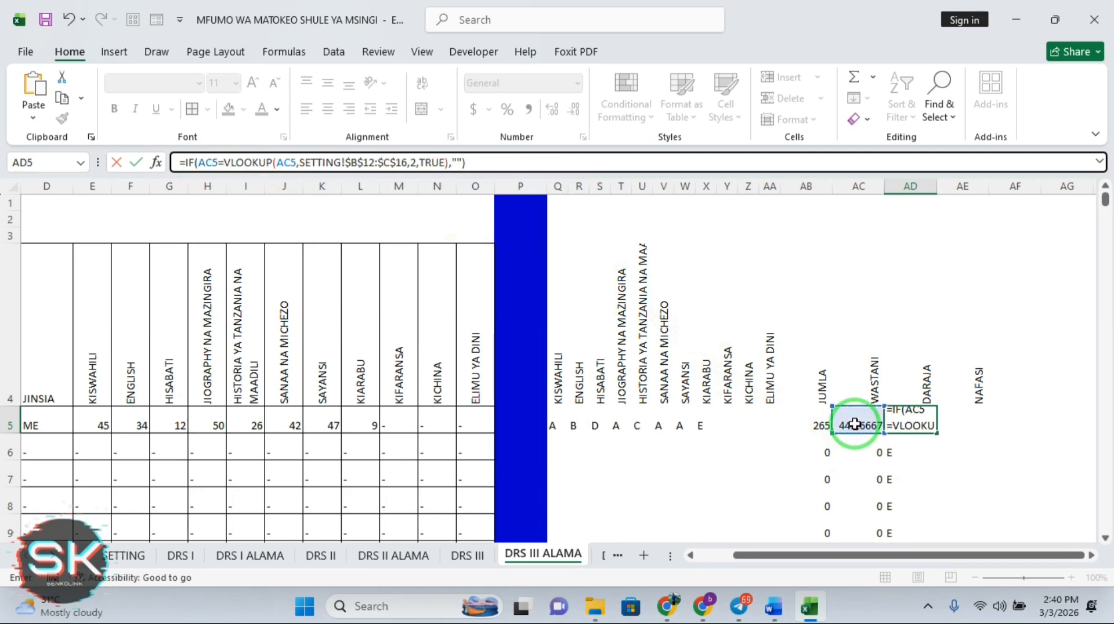
text(0)
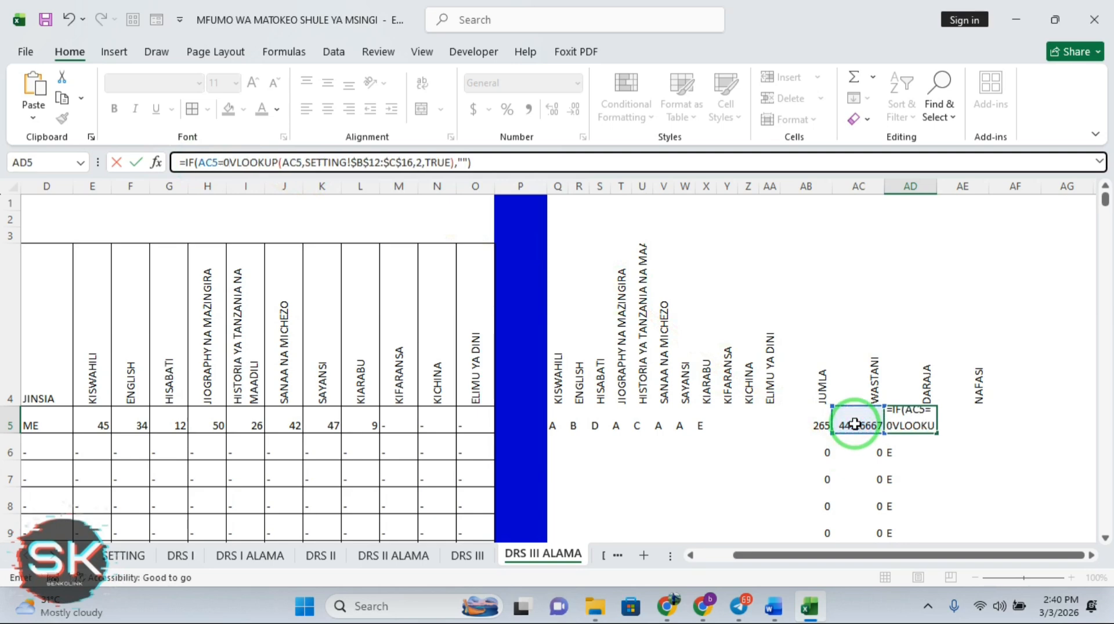
text(,")
text(,)
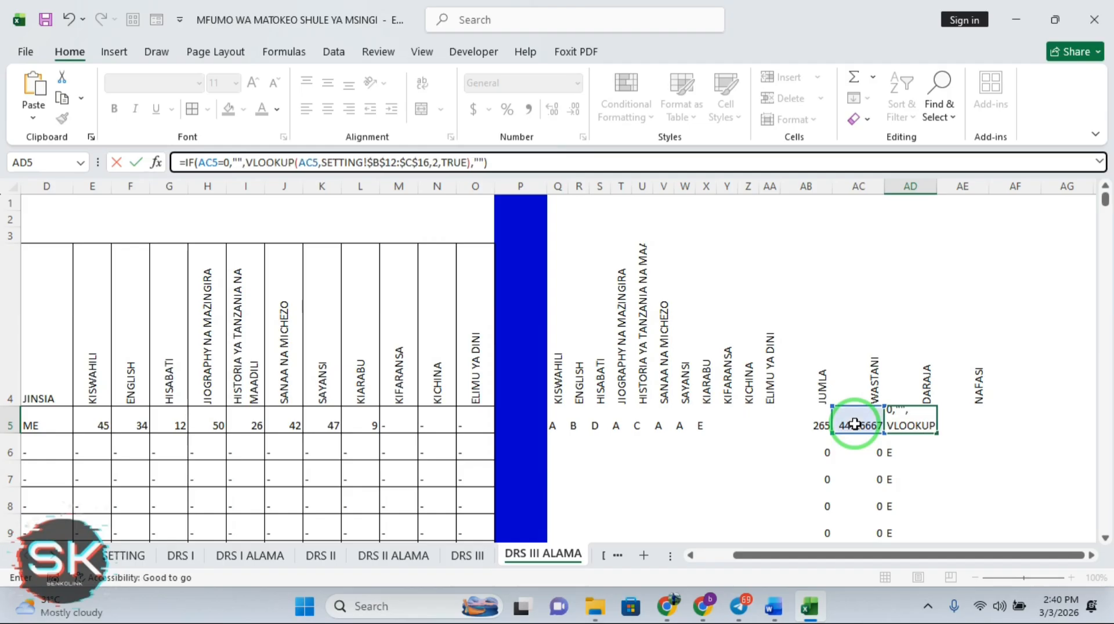
click(486, 163)
key(Return)
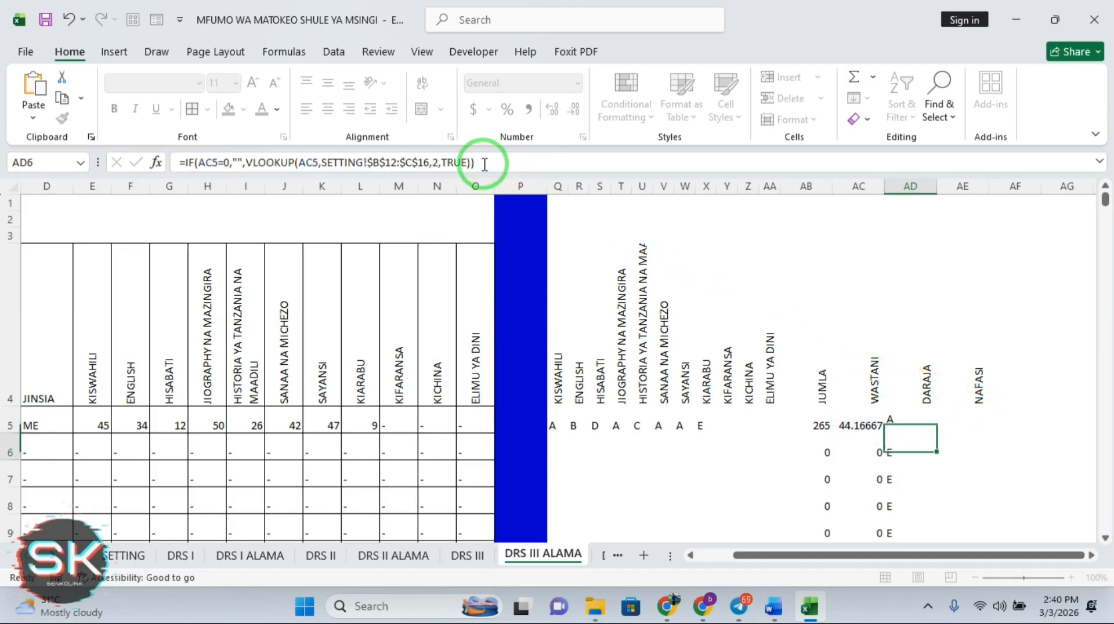
click(910, 419)
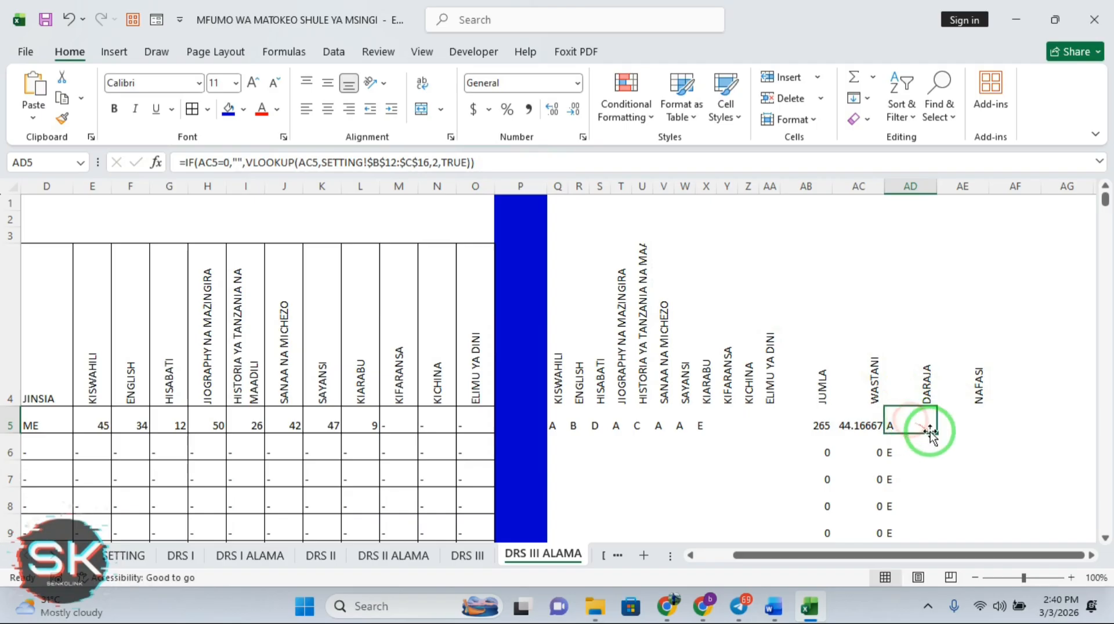
double_click(936, 433)
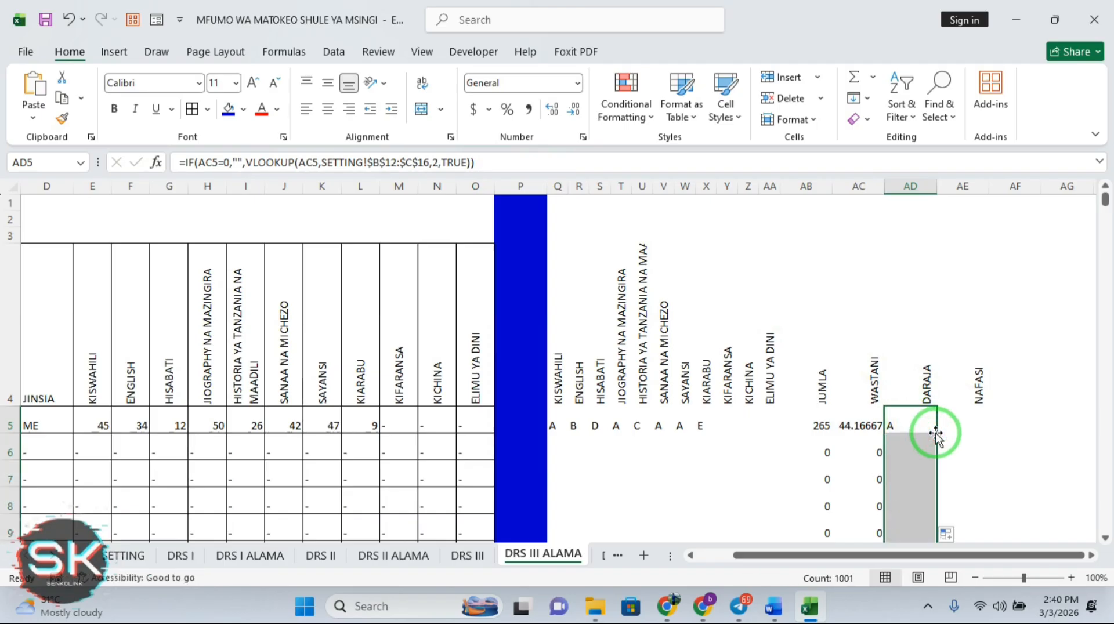
Change the WASTANI formula in AC5 to =IF(AB5=0,"",AB5/6)
click(859, 428)
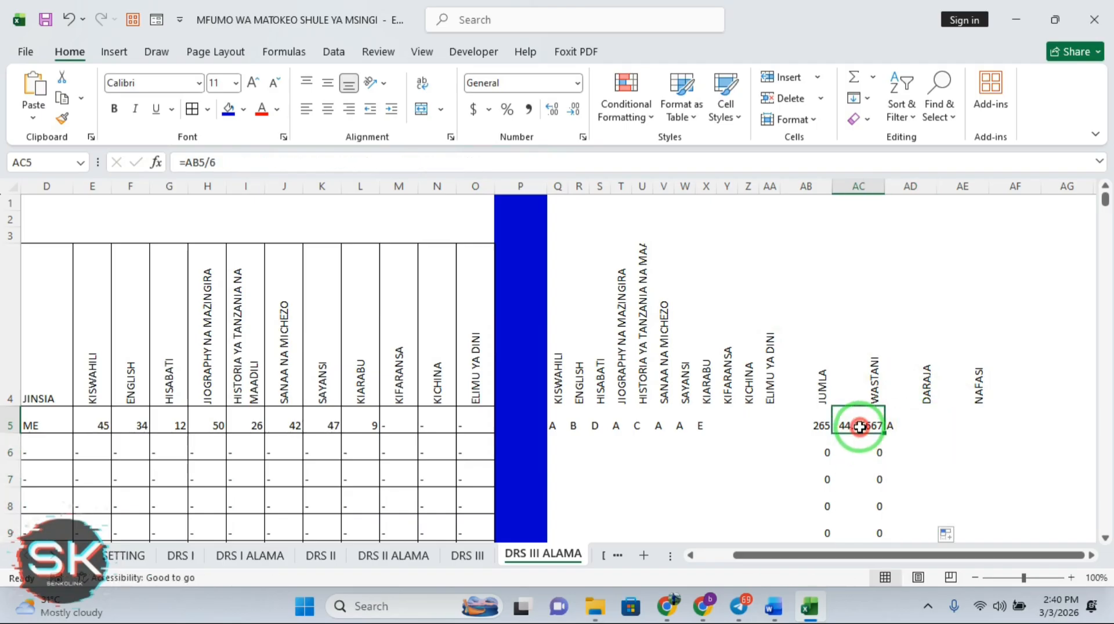
click(185, 163)
text(IF)
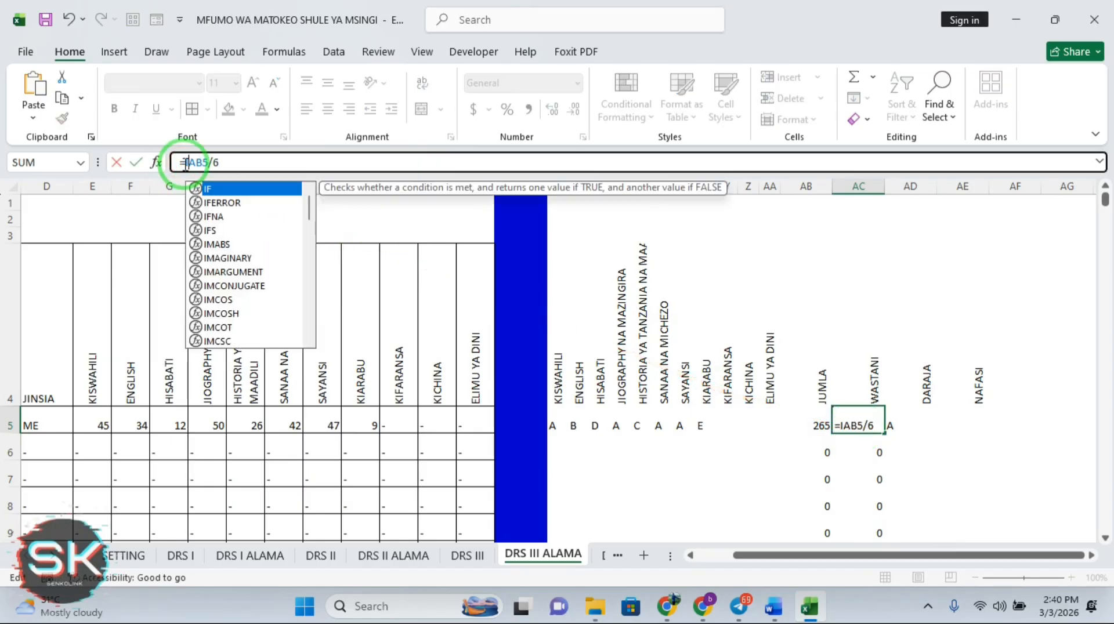
double_click(212, 189)
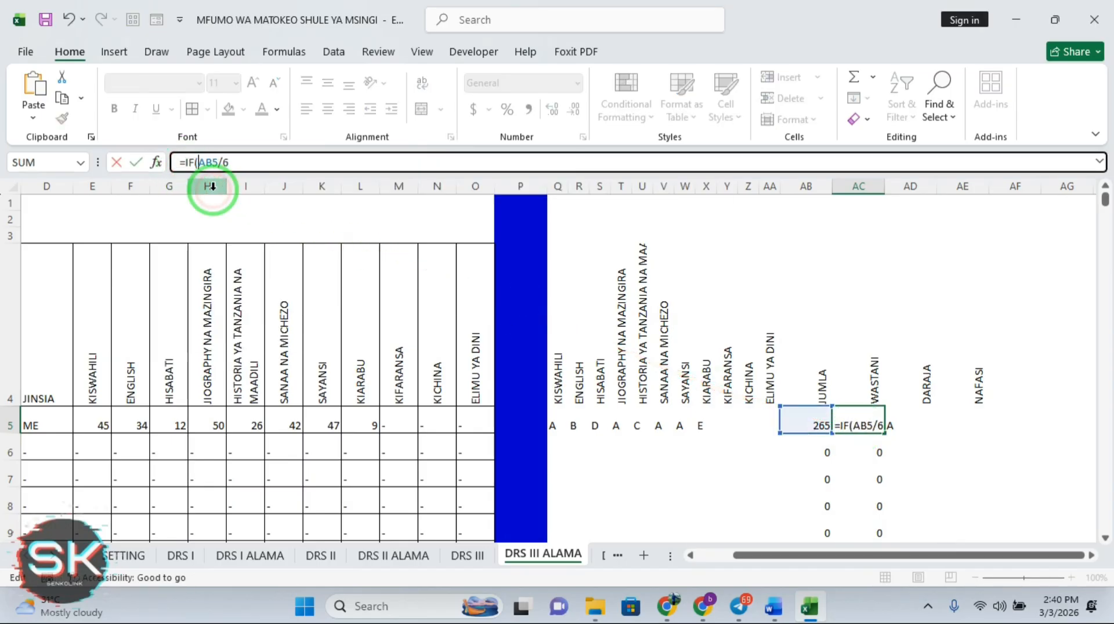
click(213, 186)
text(AB)
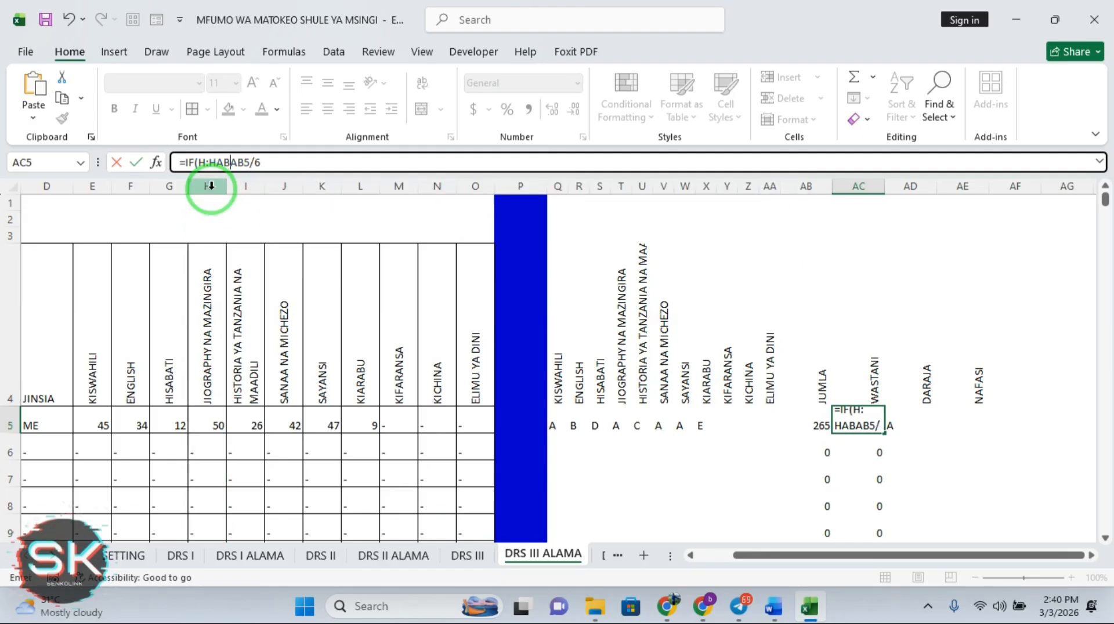
key(BackSpace)
key(BackSpace)
key(BackSpace)
key(BackSpace)
key(BackSpace)
text(AB)
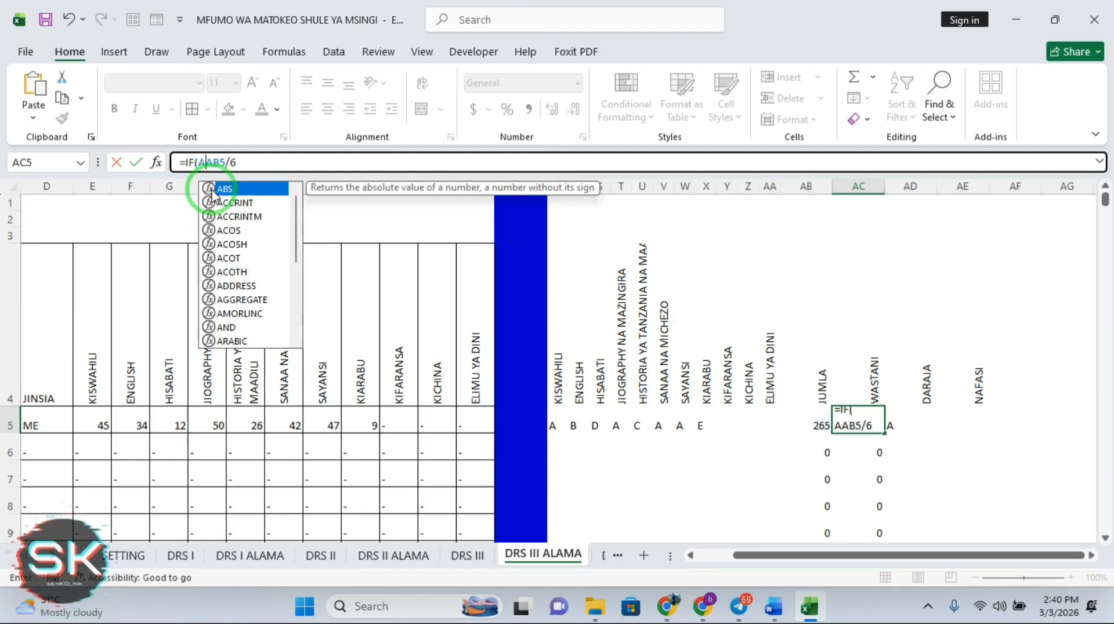
text(5)
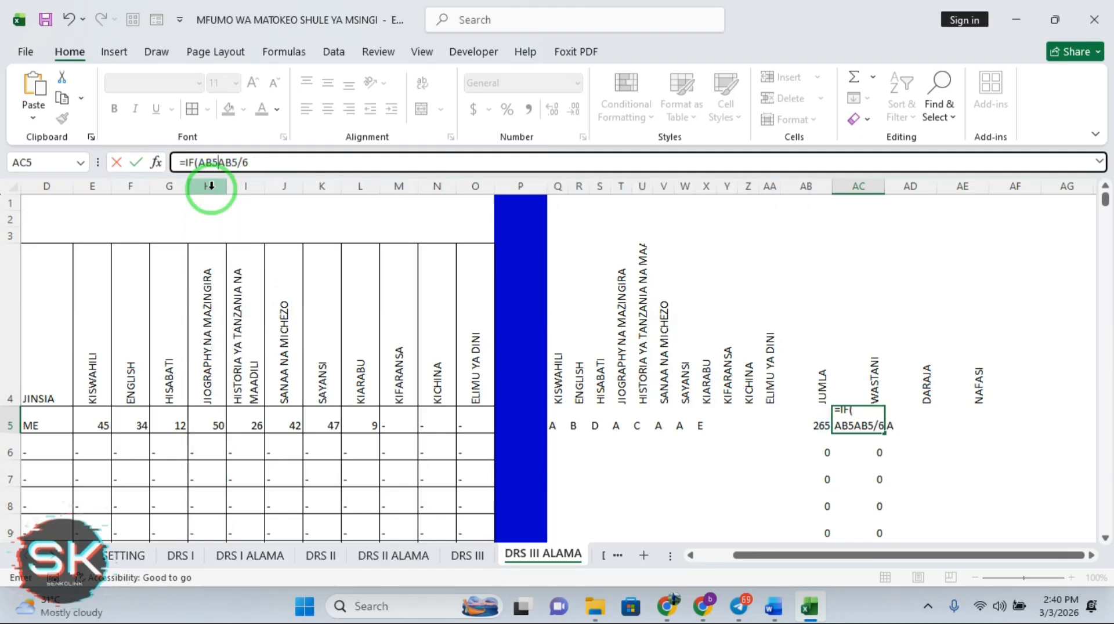
text(=)
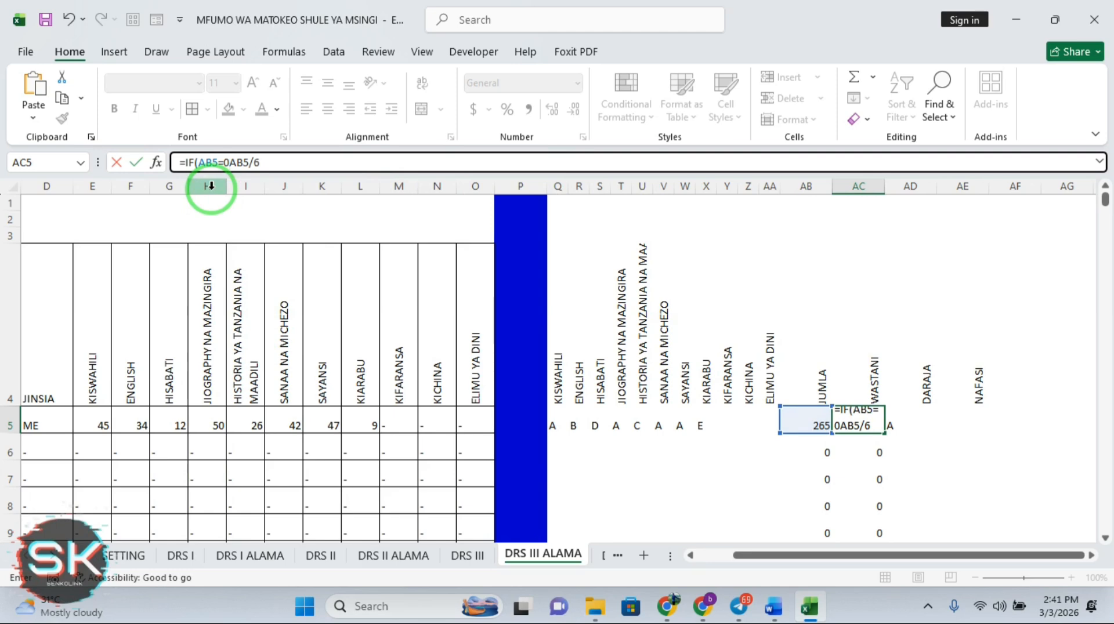
text(0,"")
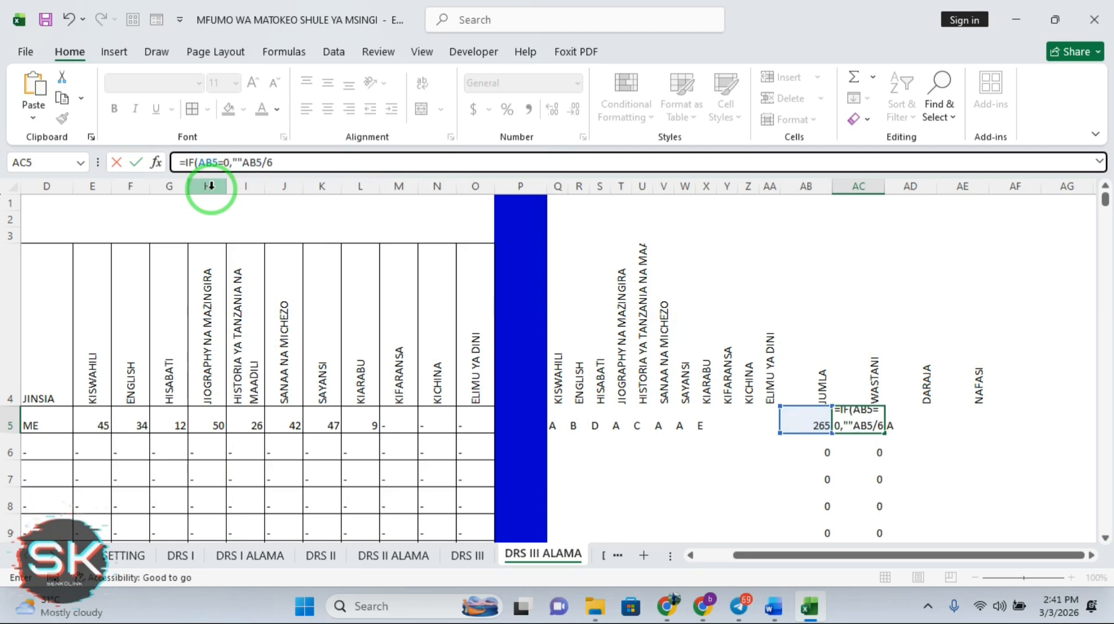
text(,)
key(Return)
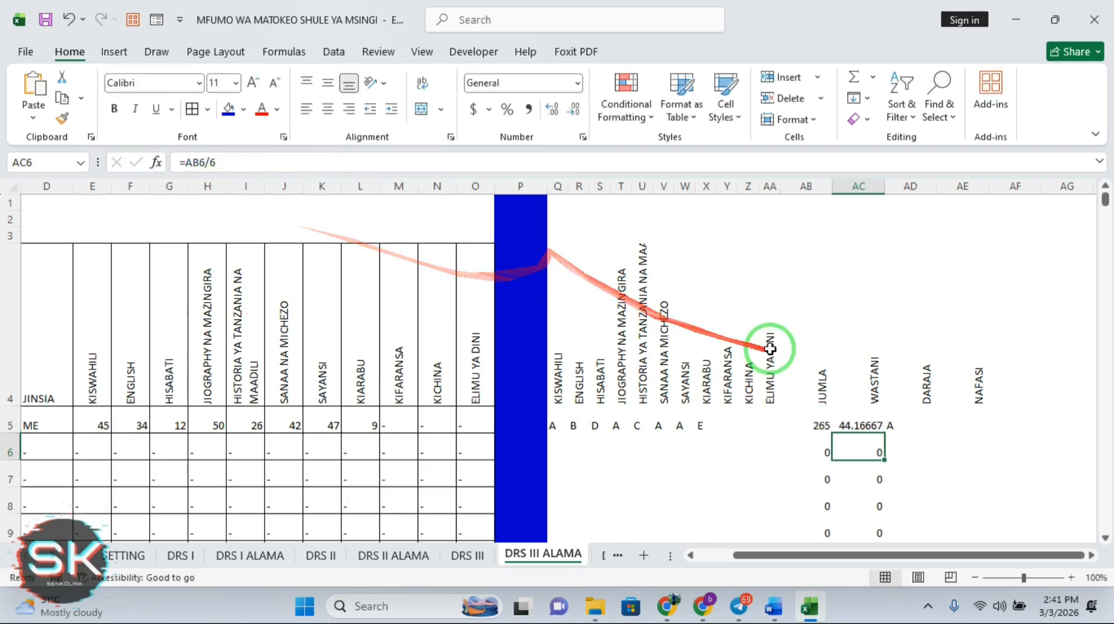
Fill the new average down column AC and refill the DARAJA grades down column AD
click(864, 429)
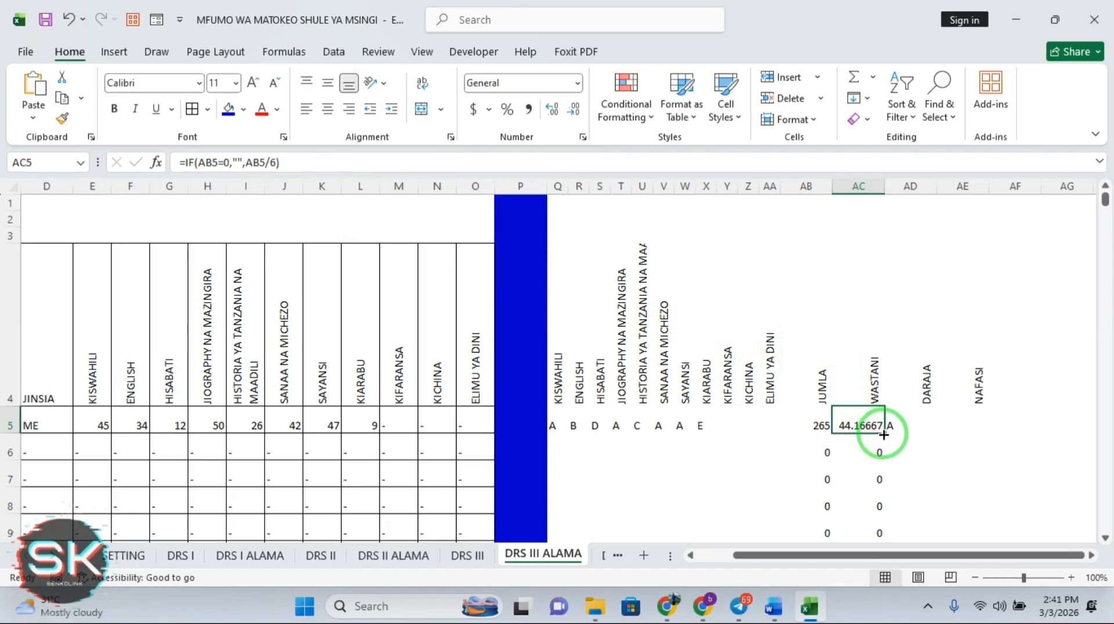
double_click(884, 433)
click(908, 423)
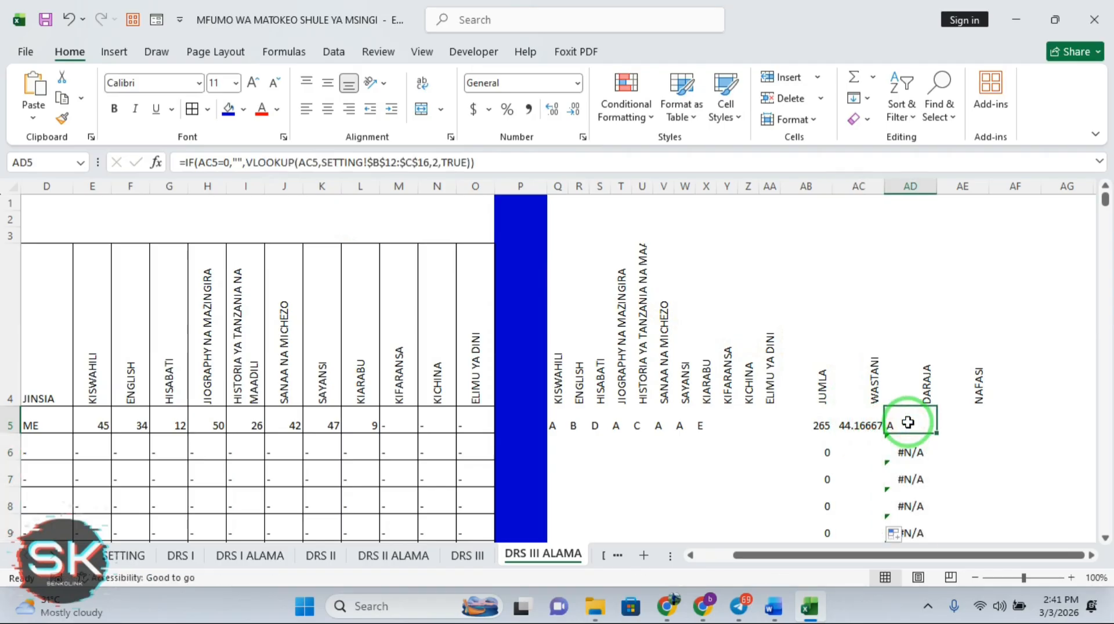
double_click(937, 433)
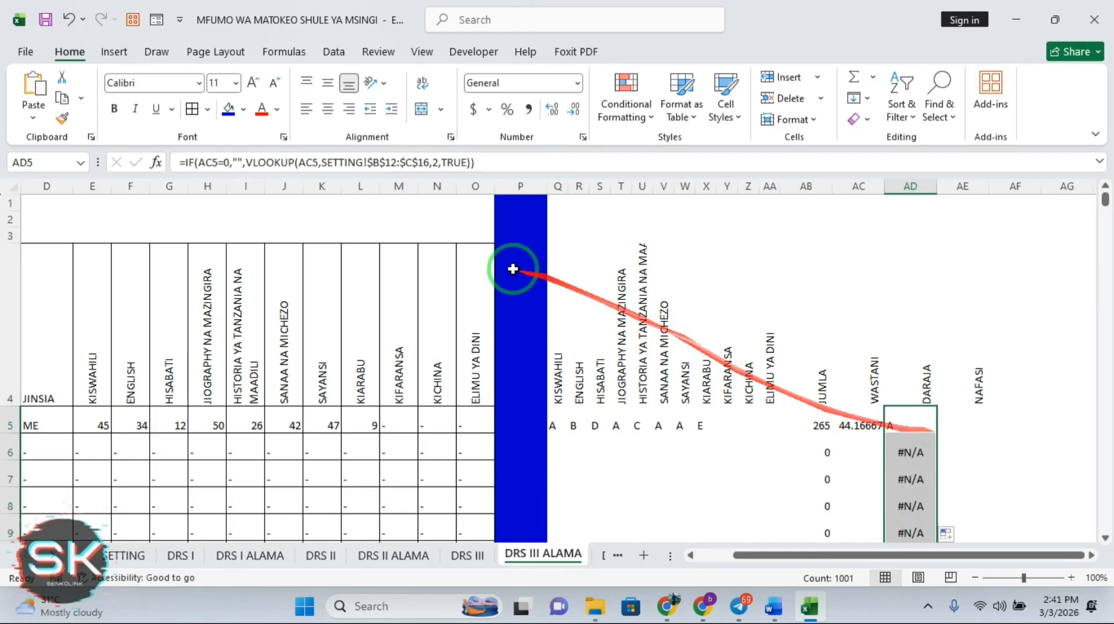
Replace AD5's zero check with =IFERROR(VLOOKUP(AC5,SETTING!$B$12:$C$16,2,TRUE),"")
click(245, 162)
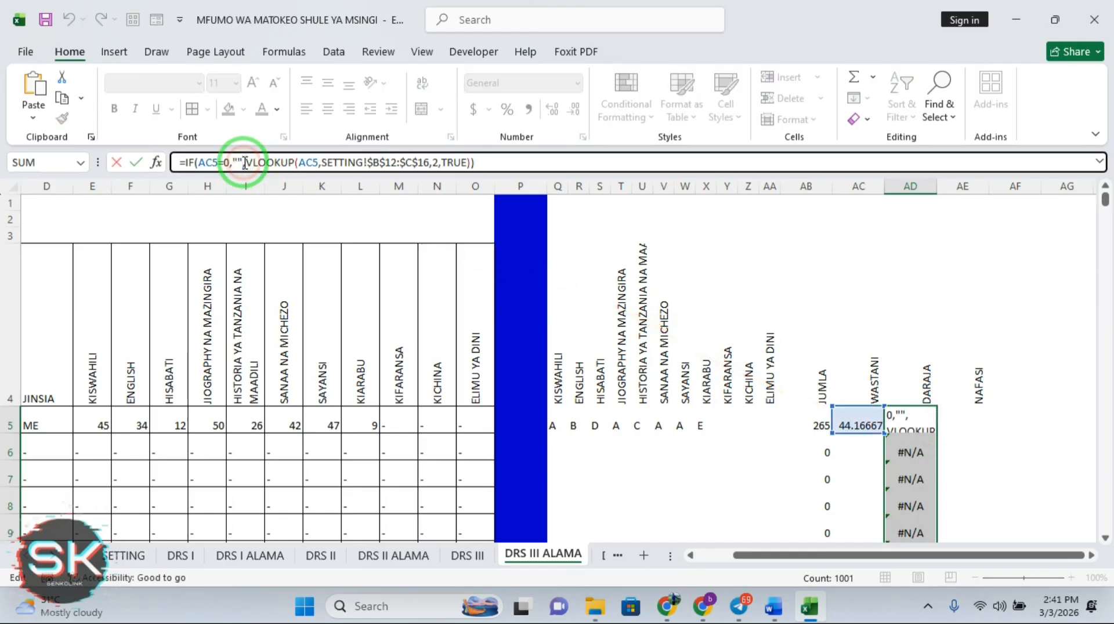
key(BackSpace)
key(BackSpace)
key(BackSpace)
key(BackSpace)
key(BackSpace)
key(BackSpace)
key(BackSpace)
key(BackSpace)
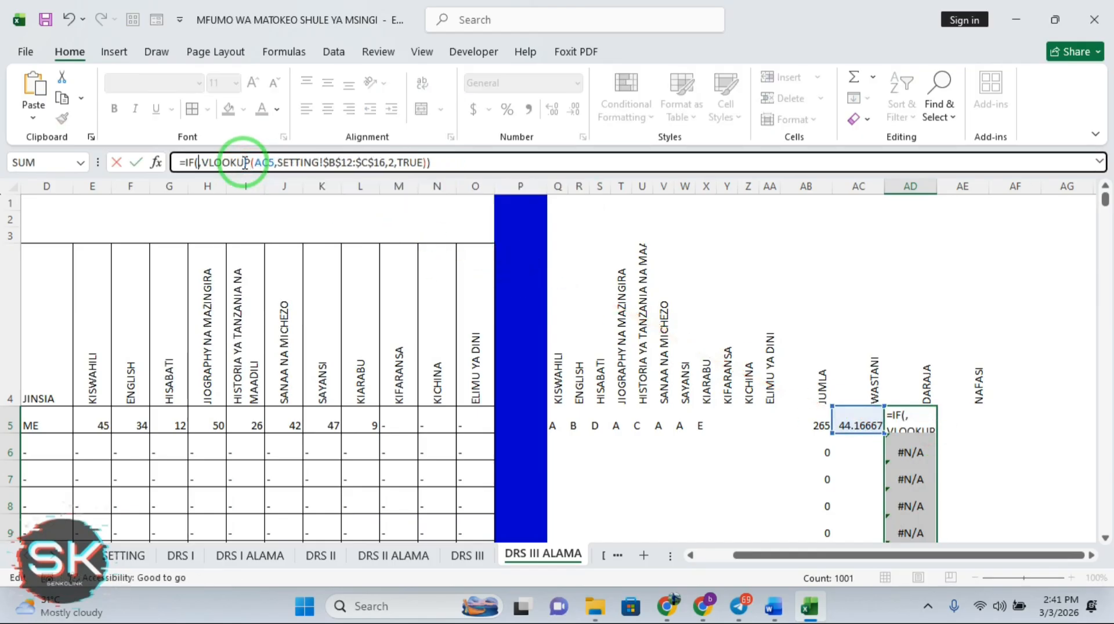
key(BackSpace)
click(225, 203)
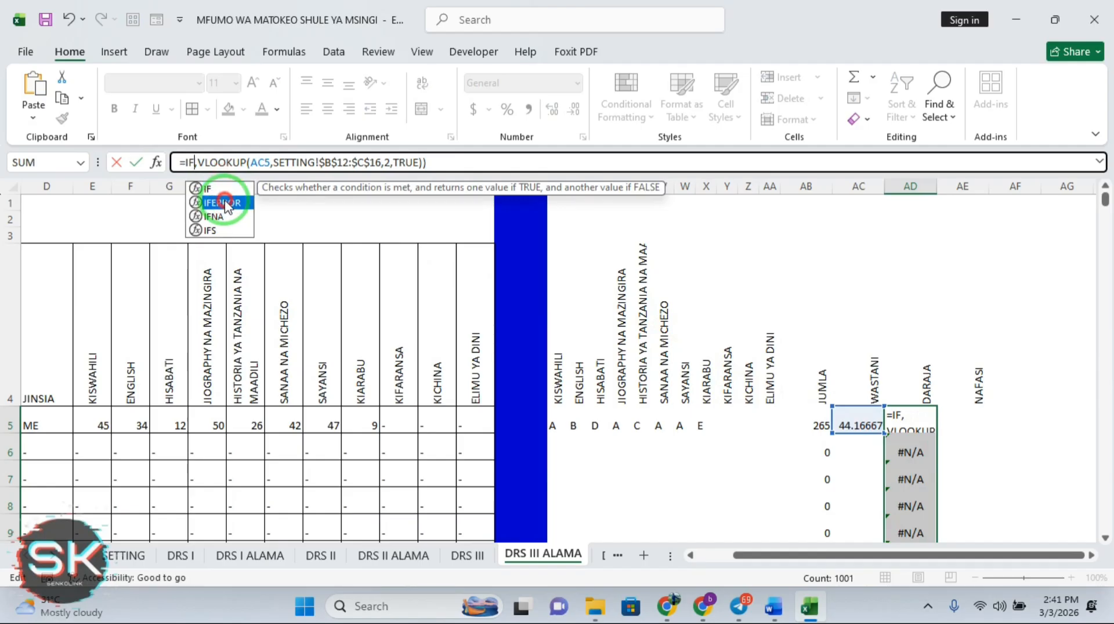
double_click(225, 204)
click(237, 163)
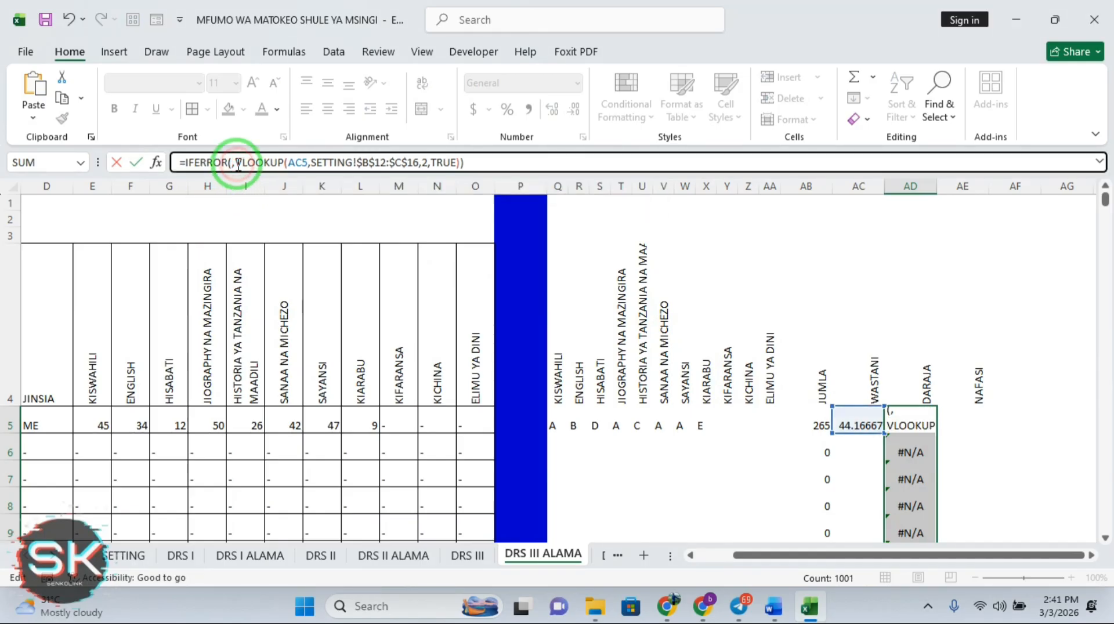
key(BackSpace)
click(458, 165)
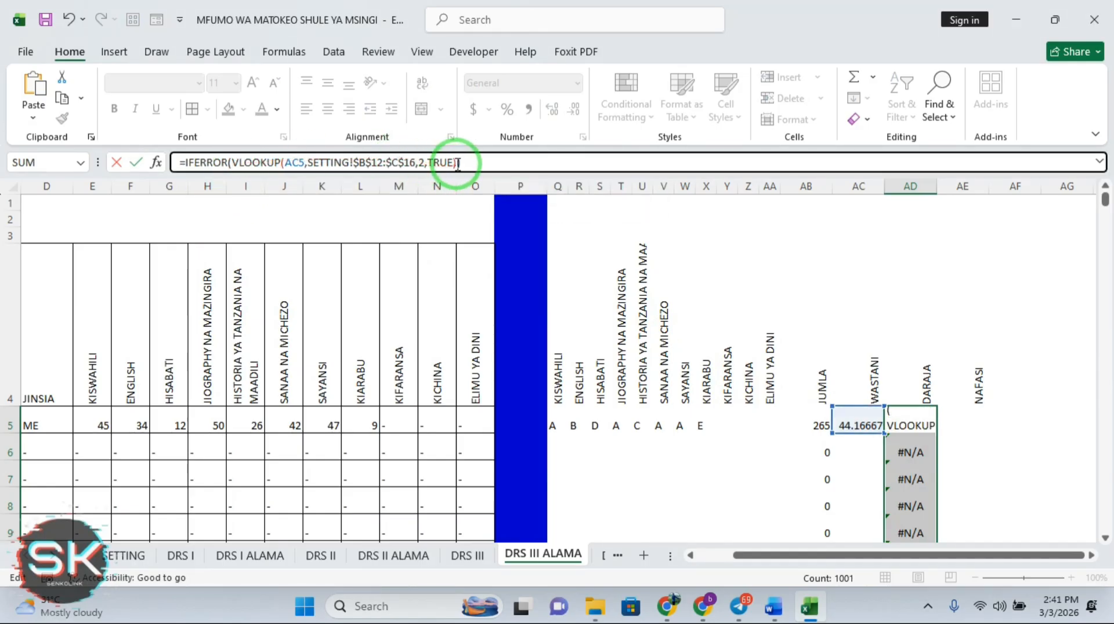
text())
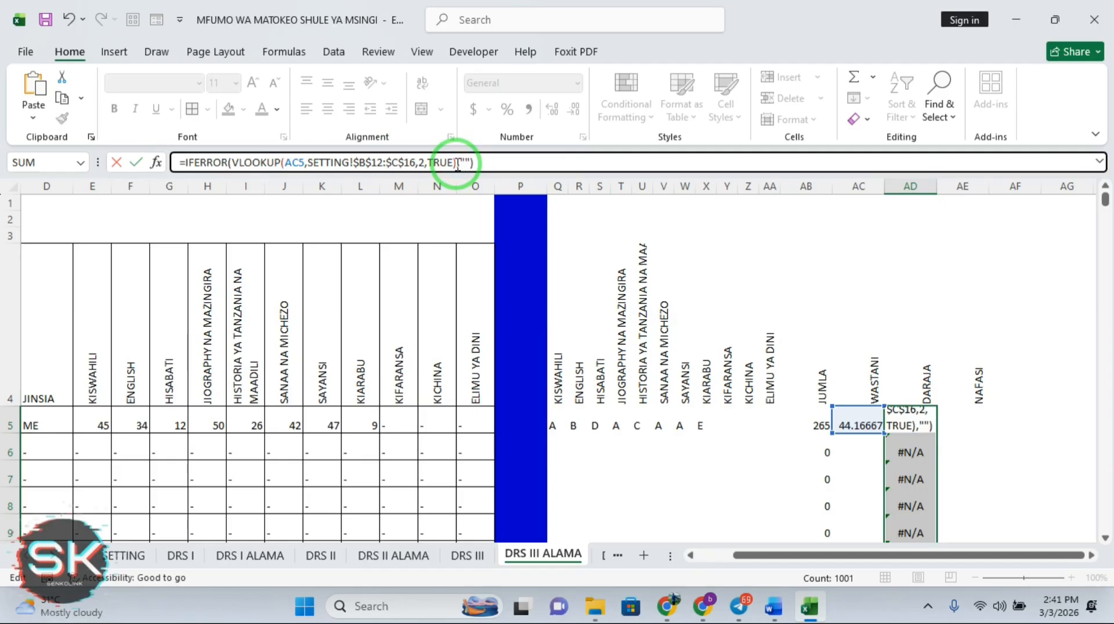
key(Return)
Copy the IFERROR grade formula from AD5 down the DARAJA column
click(924, 419)
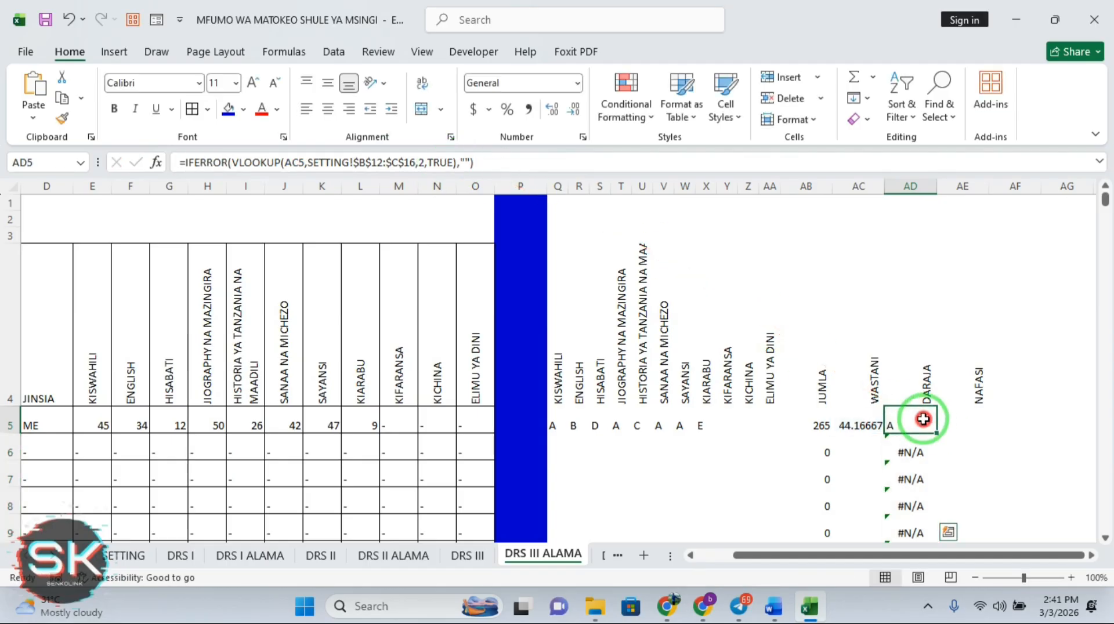
drag(923, 418, 940, 435)
click(933, 427)
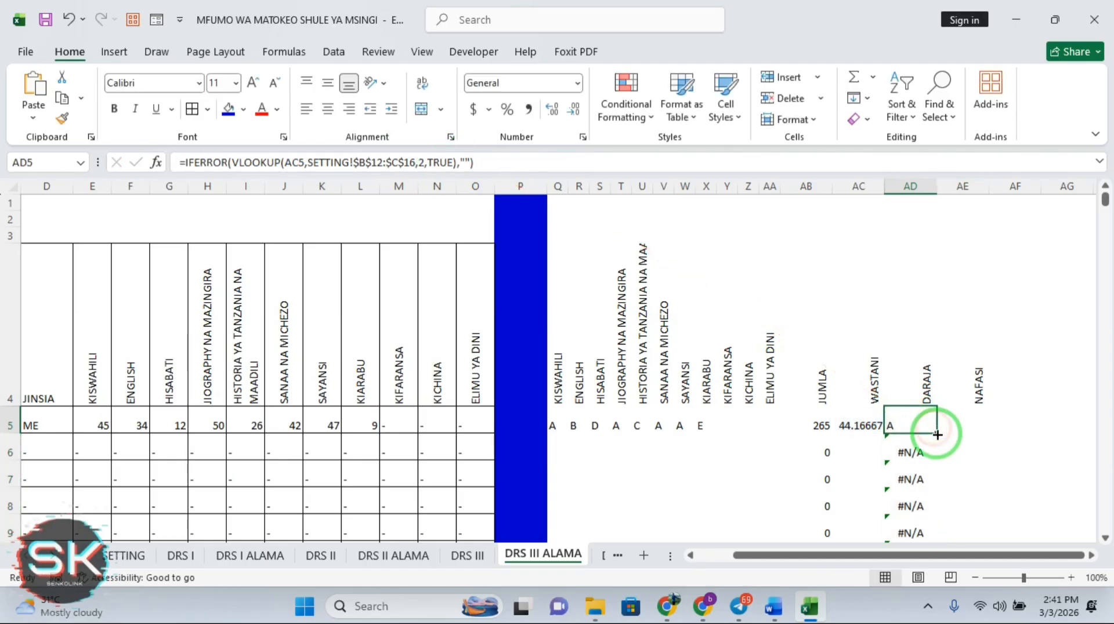
double_click(937, 435)
Start rewriting the JUMLA formula in AB5 with IF(E5,0), then strip it back to SUM
click(1052, 419)
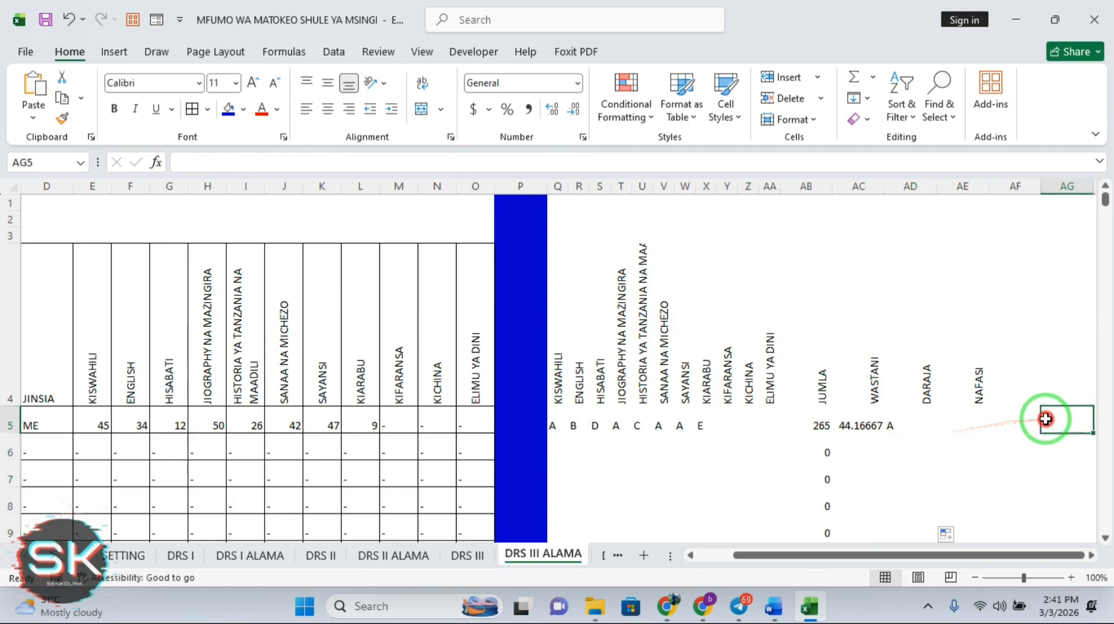
click(822, 421)
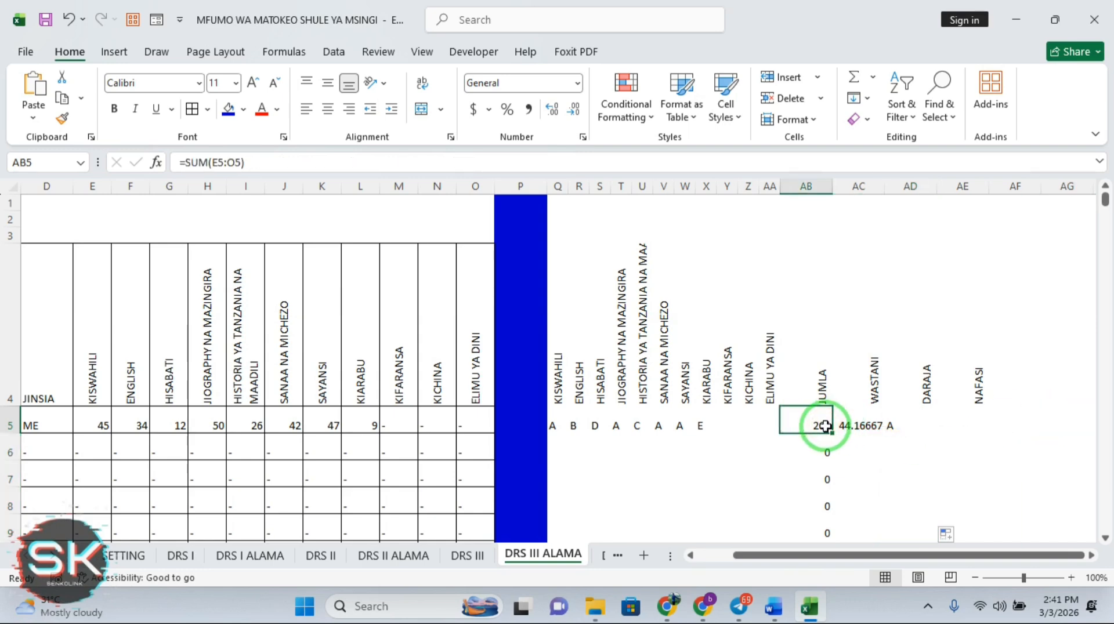
click(189, 165)
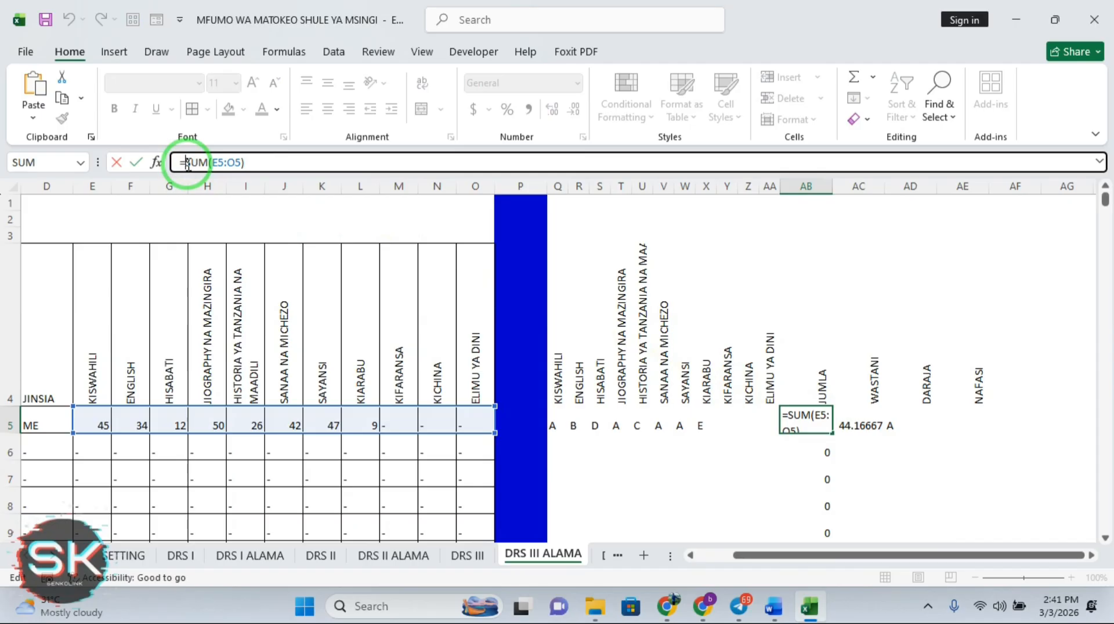
text(IF)
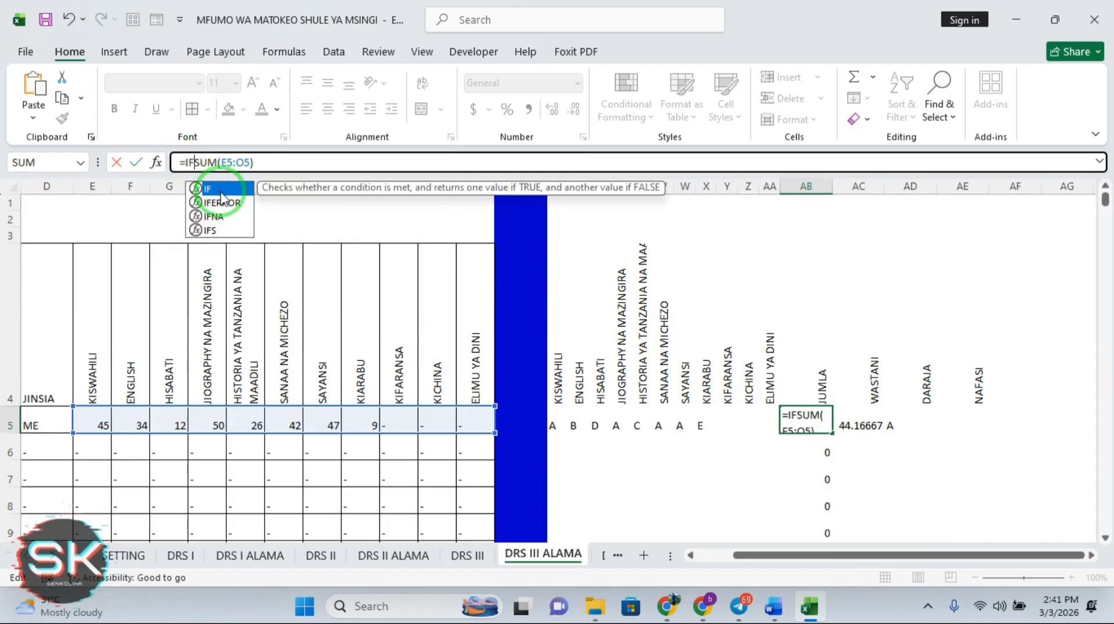
double_click(220, 188)
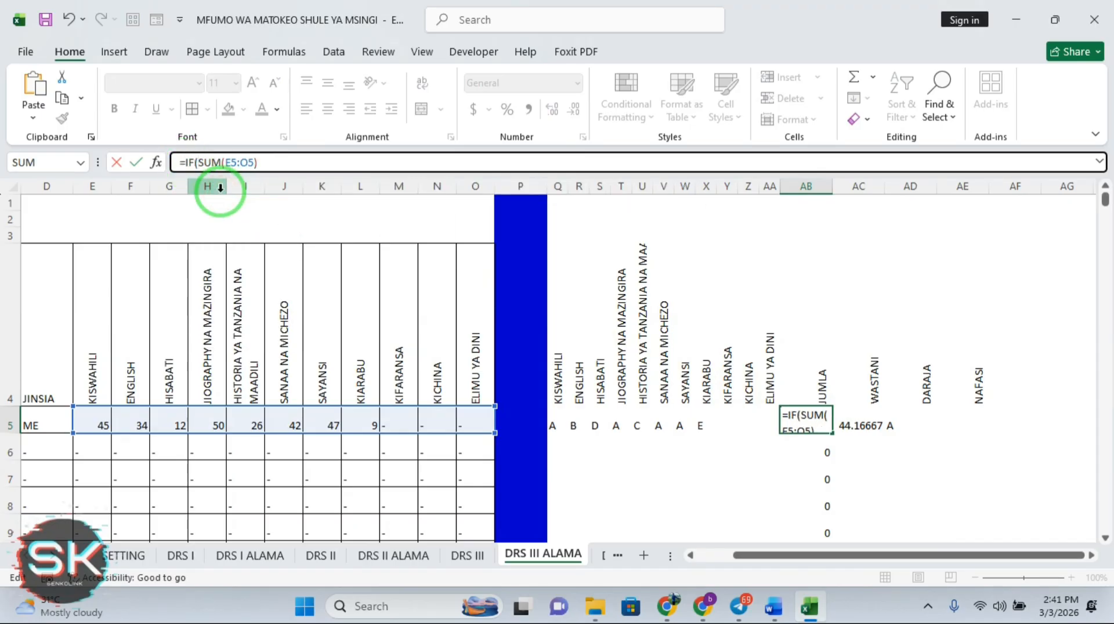
text(E5,)
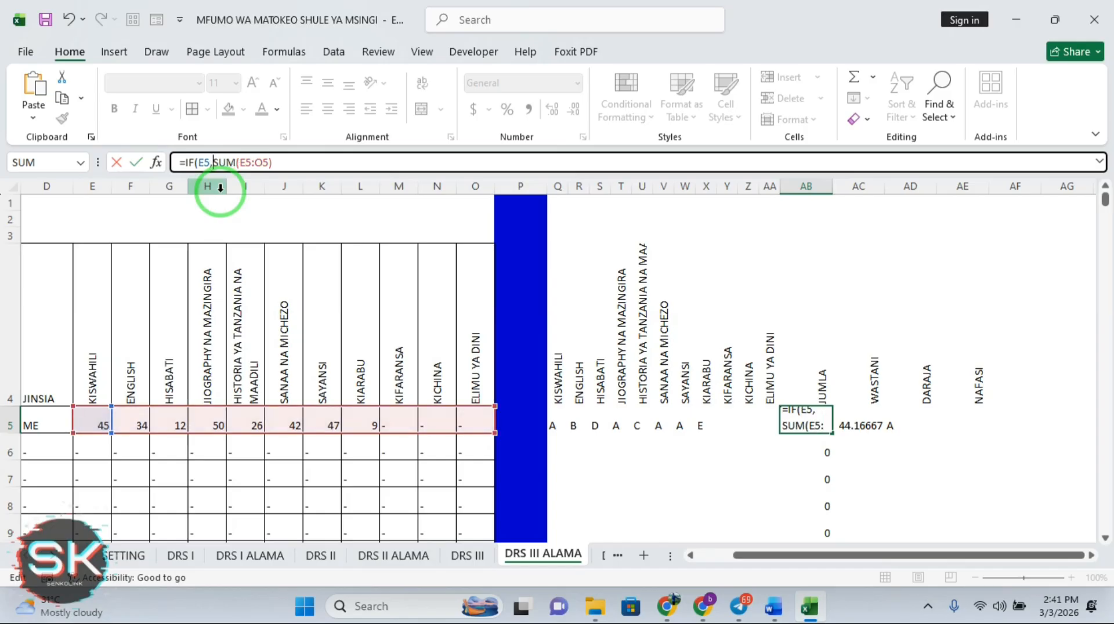
text(0)
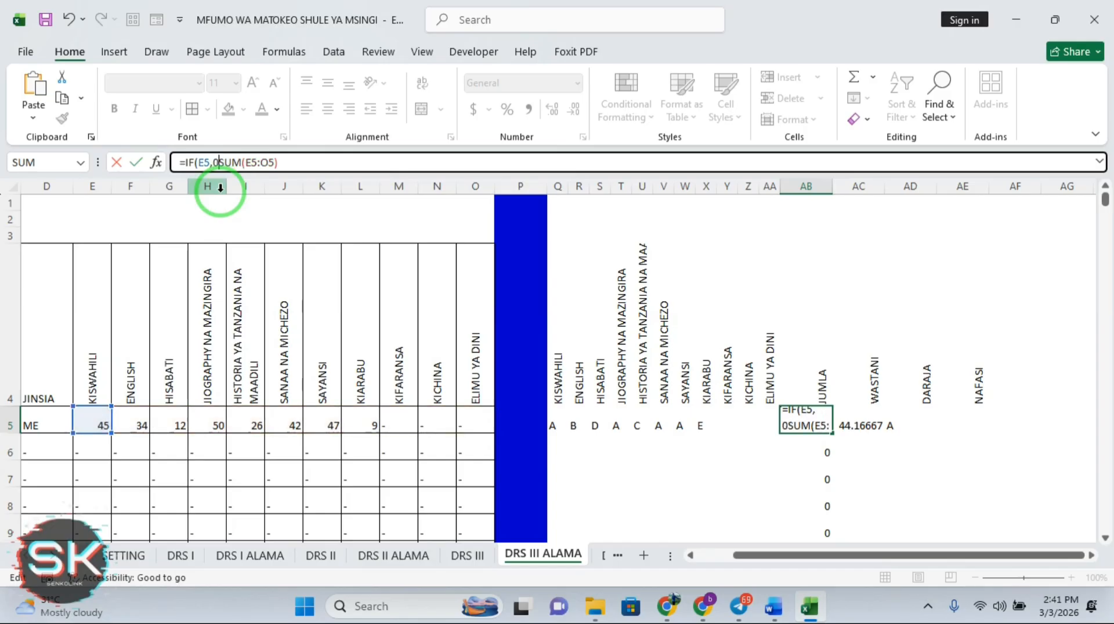
key(BackSpace)
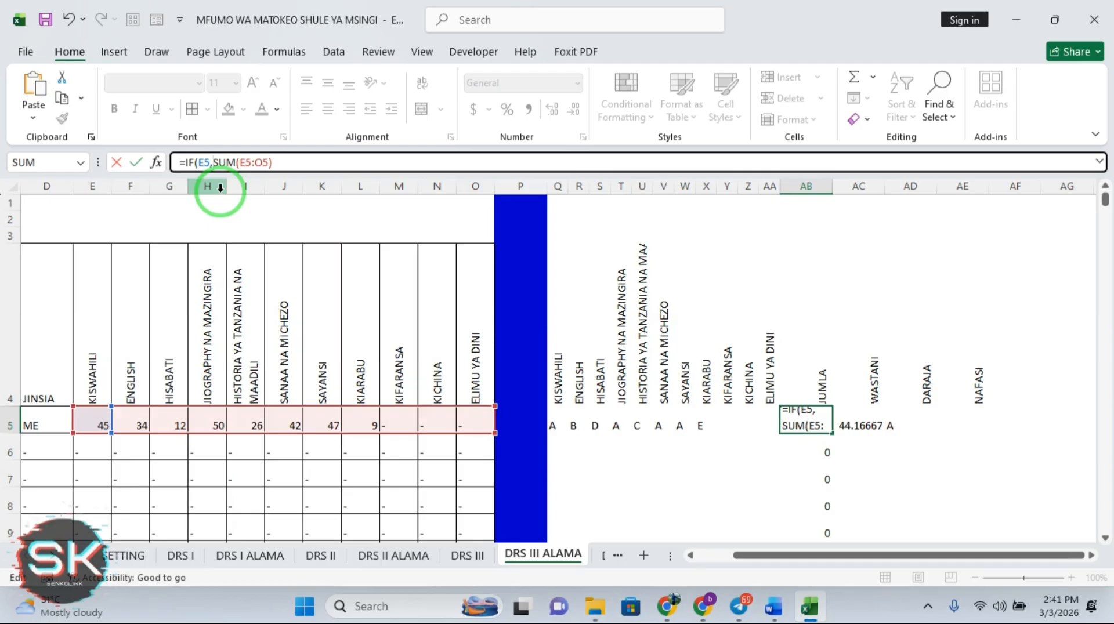
key(BackSpace)
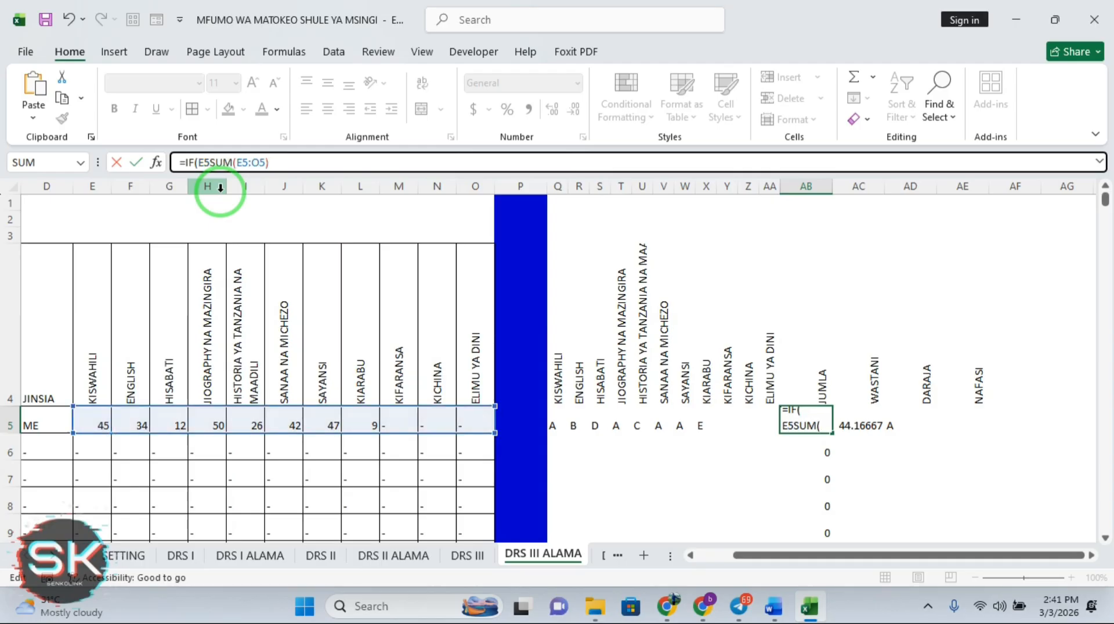
key(BackSpace)
key(BackSpace)
key(BackSpace)
key(BackSpace)
key(BackSpace)
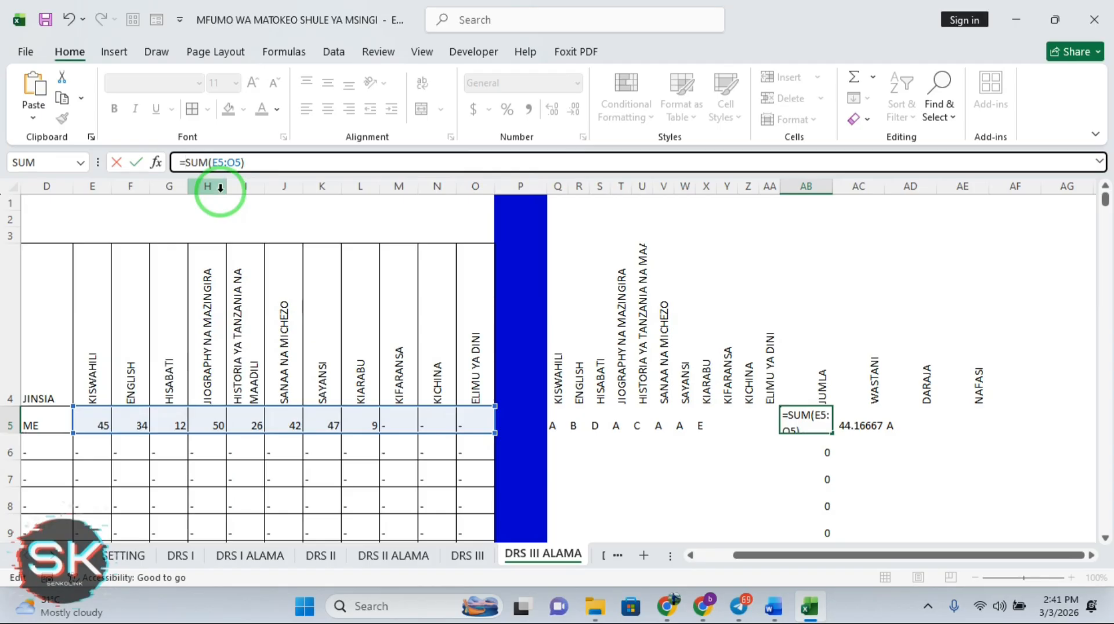
Insert ISNUMBER over row 5's subject marks into the AB5 total formula and commit it
text(IFI)
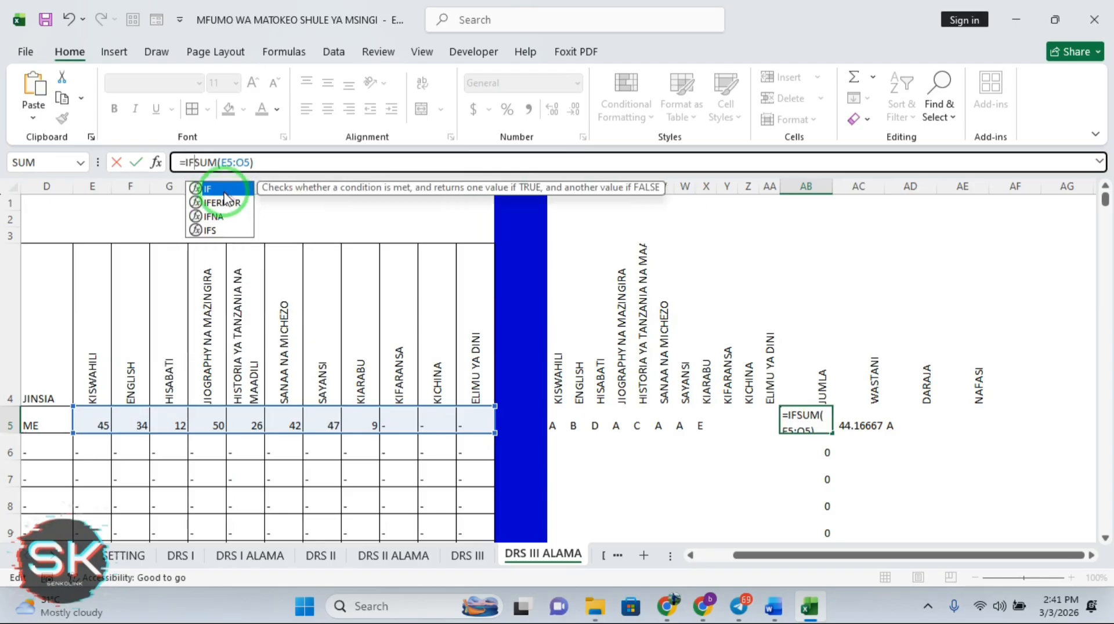
text(S)
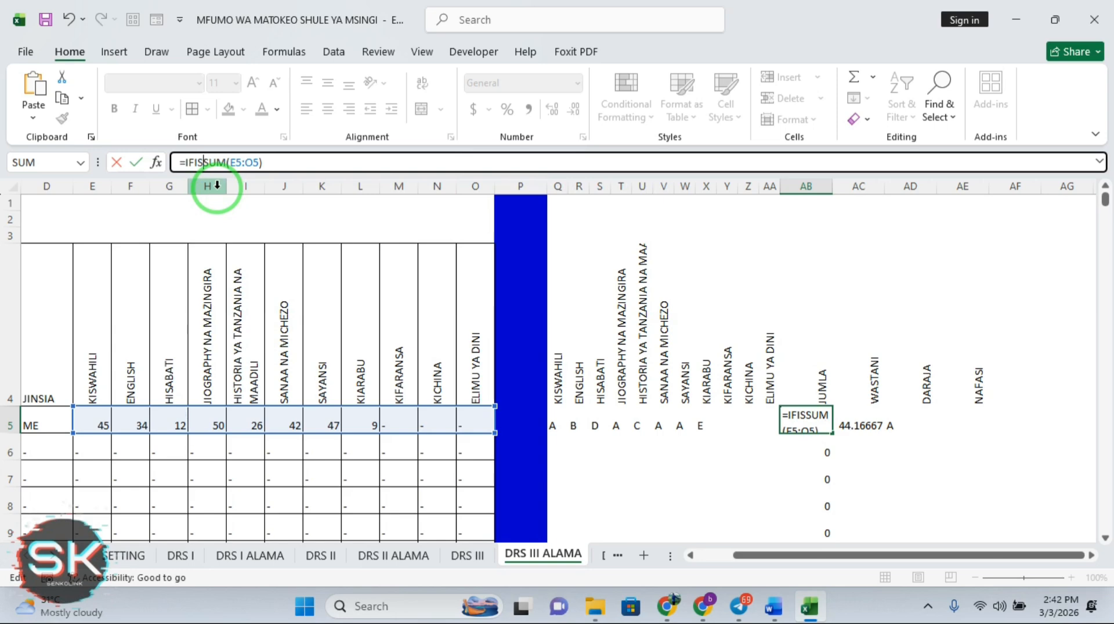
key(BackSpace)
key(BackSpace)
key(BackSpace)
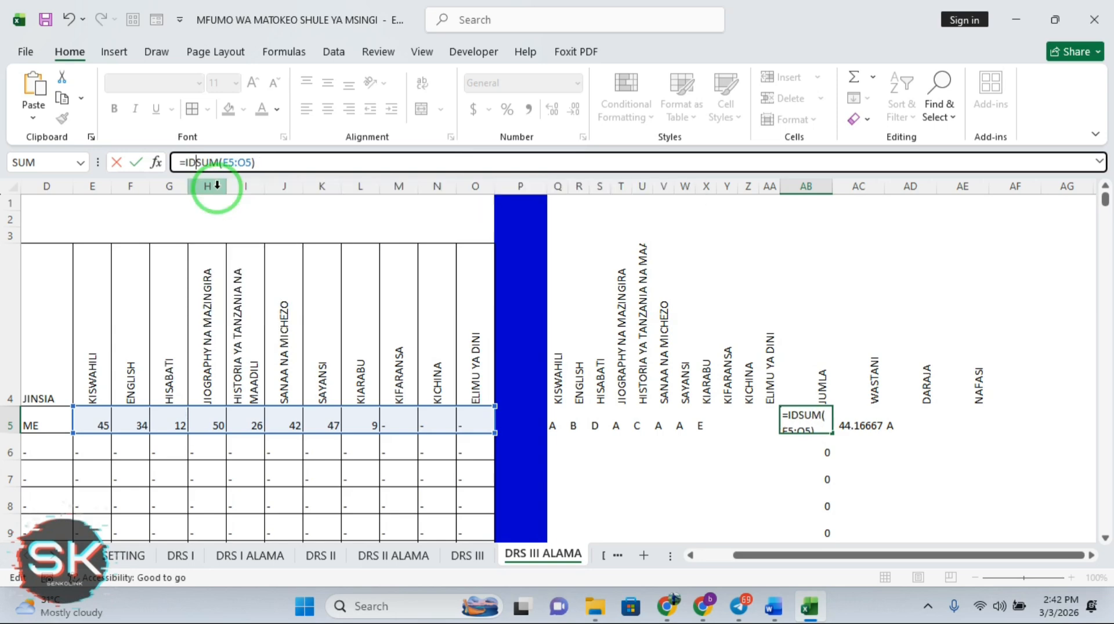
text(F)
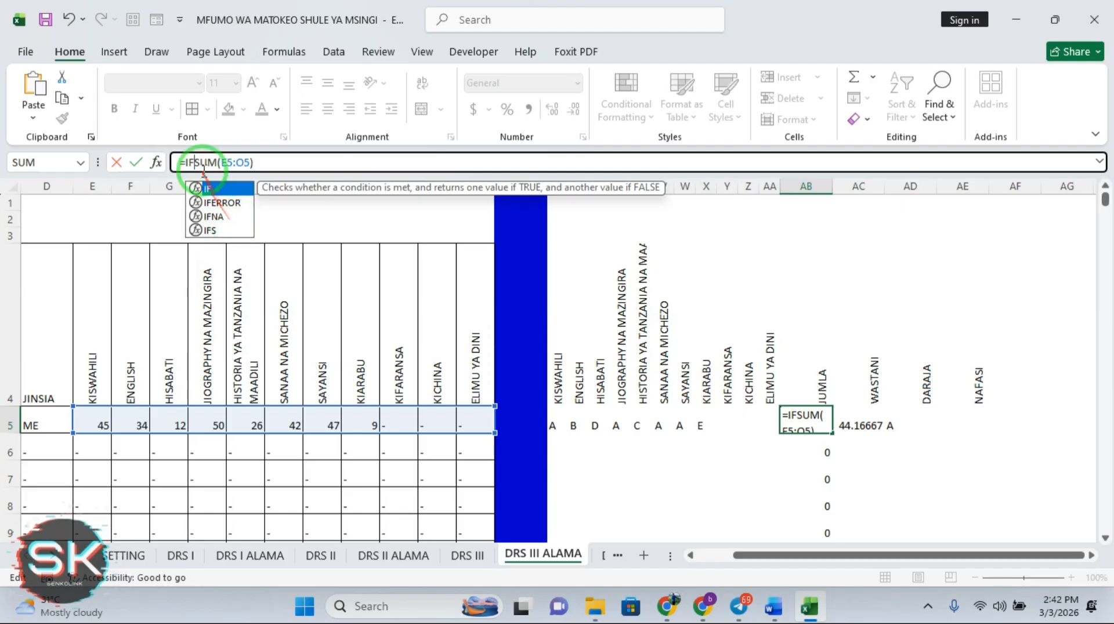
key(BackSpace)
key(BackSpace)
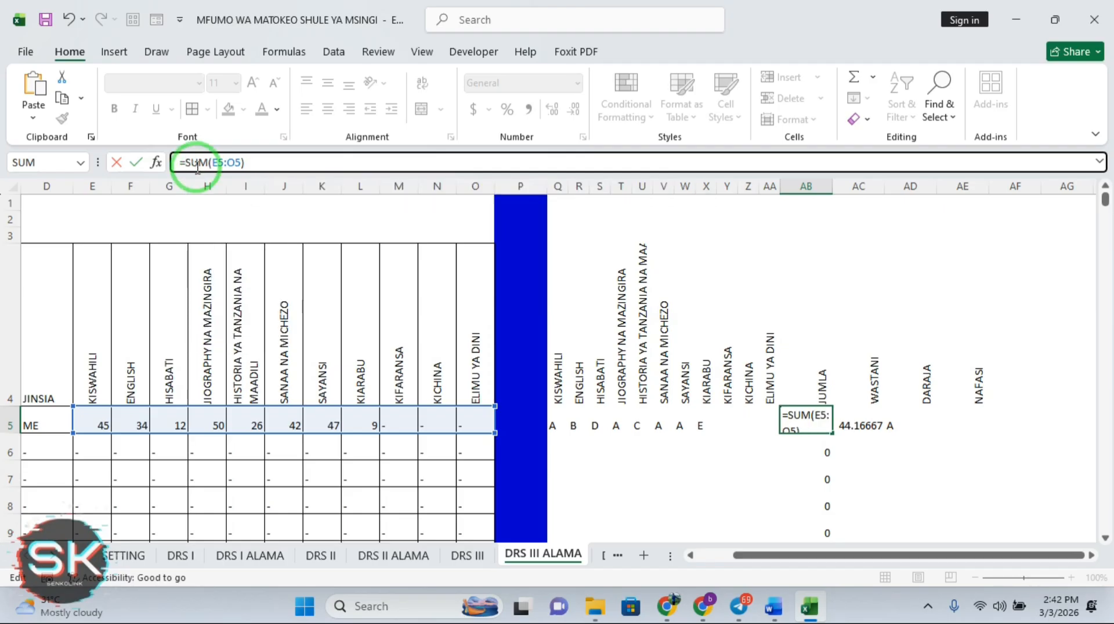
text(IS)
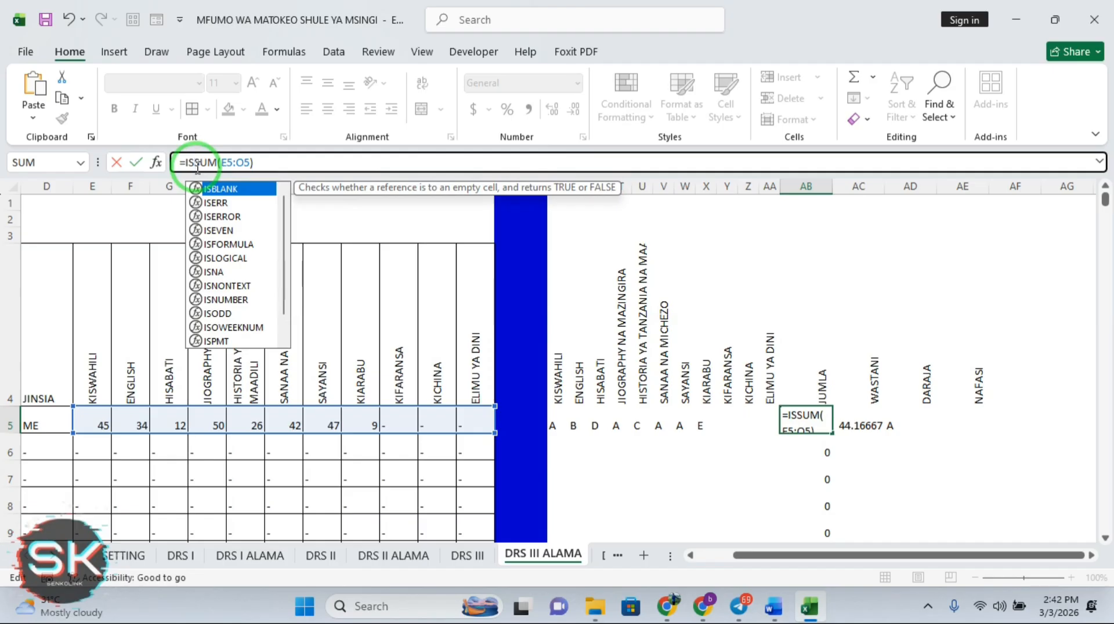
double_click(235, 301)
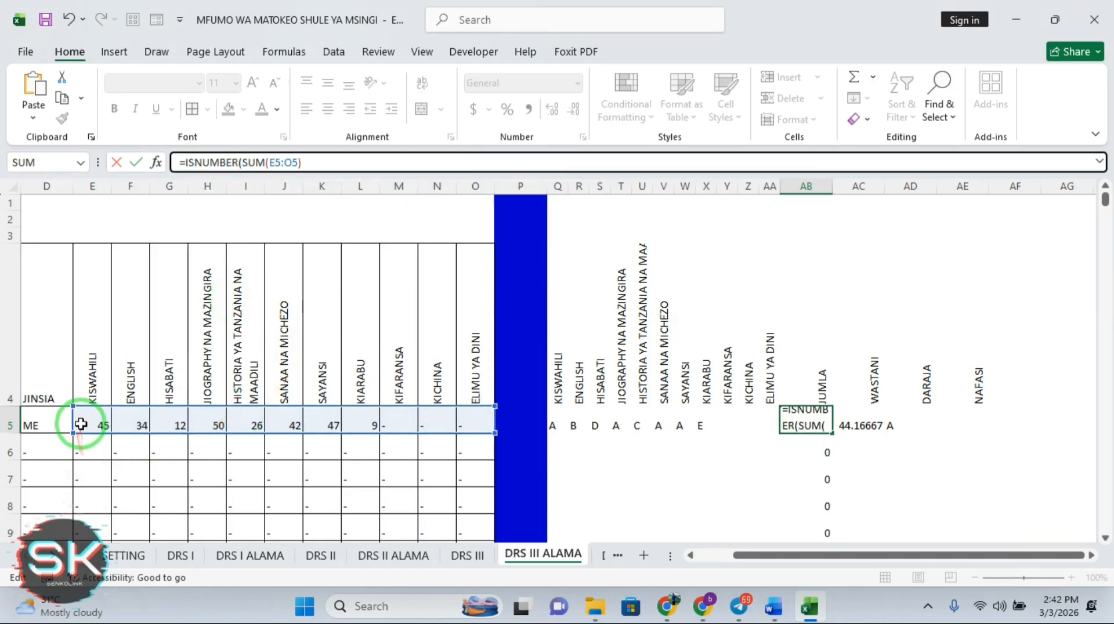
drag(81, 424, 468, 416)
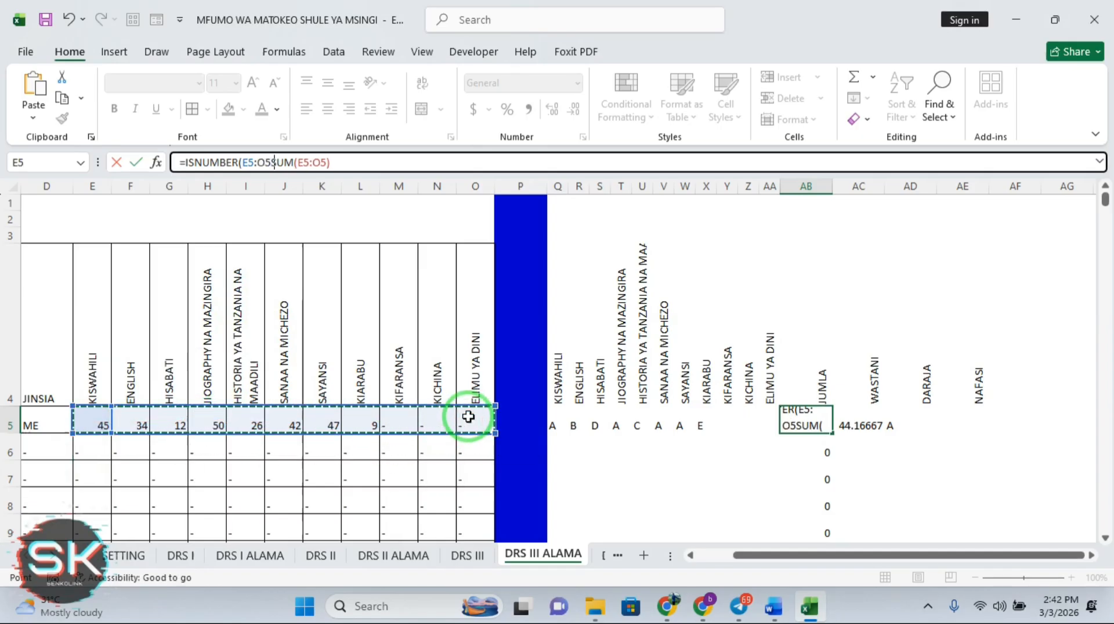
text(,)
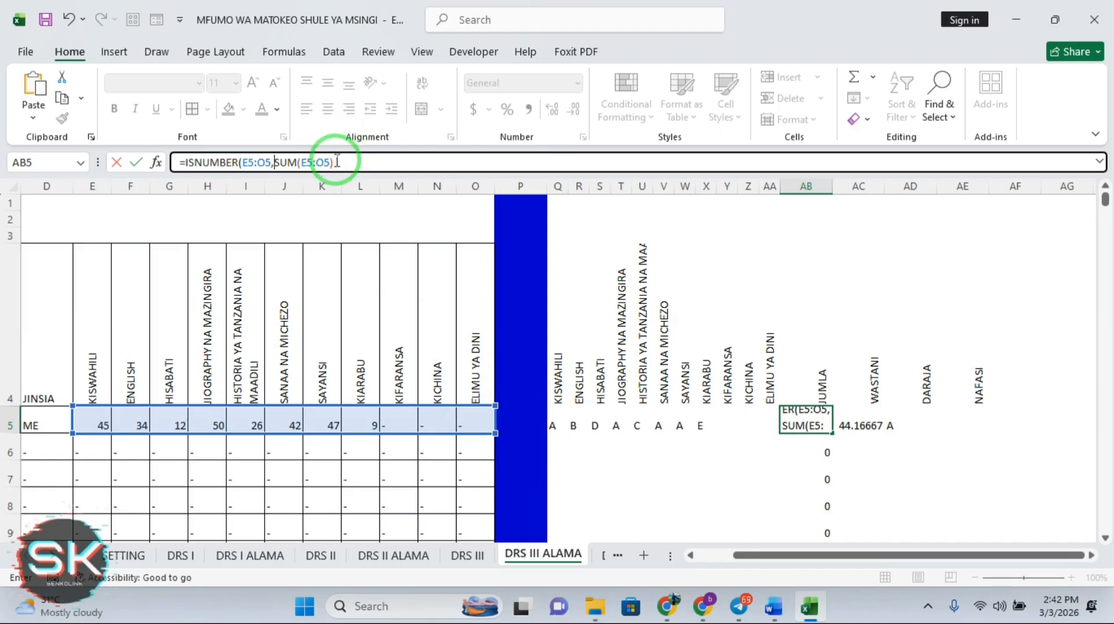
click(336, 162)
text())
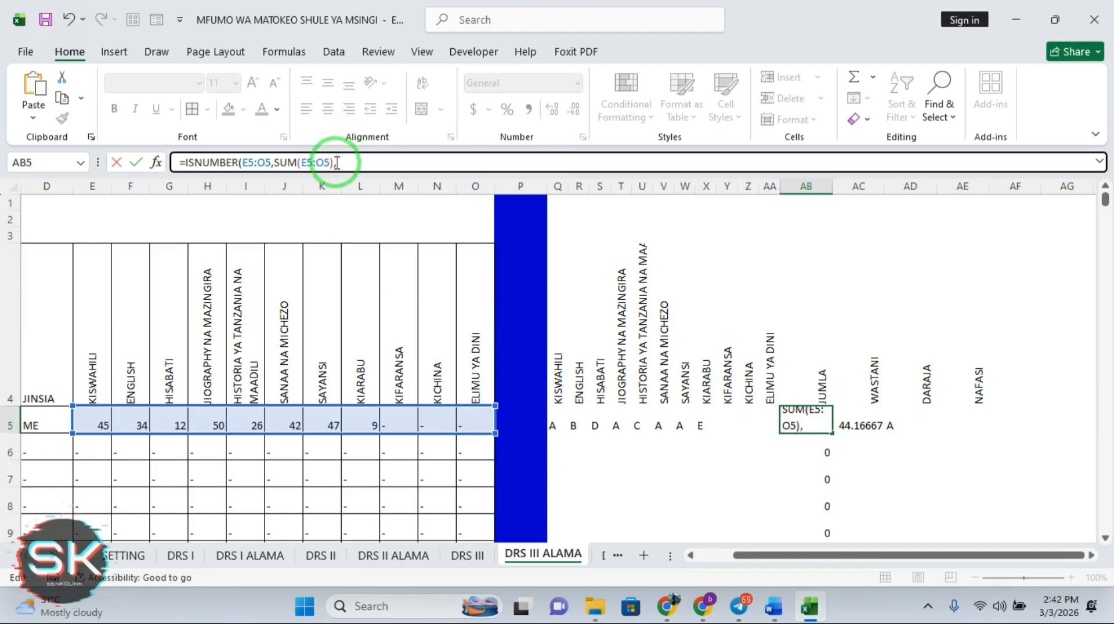
key(Return)
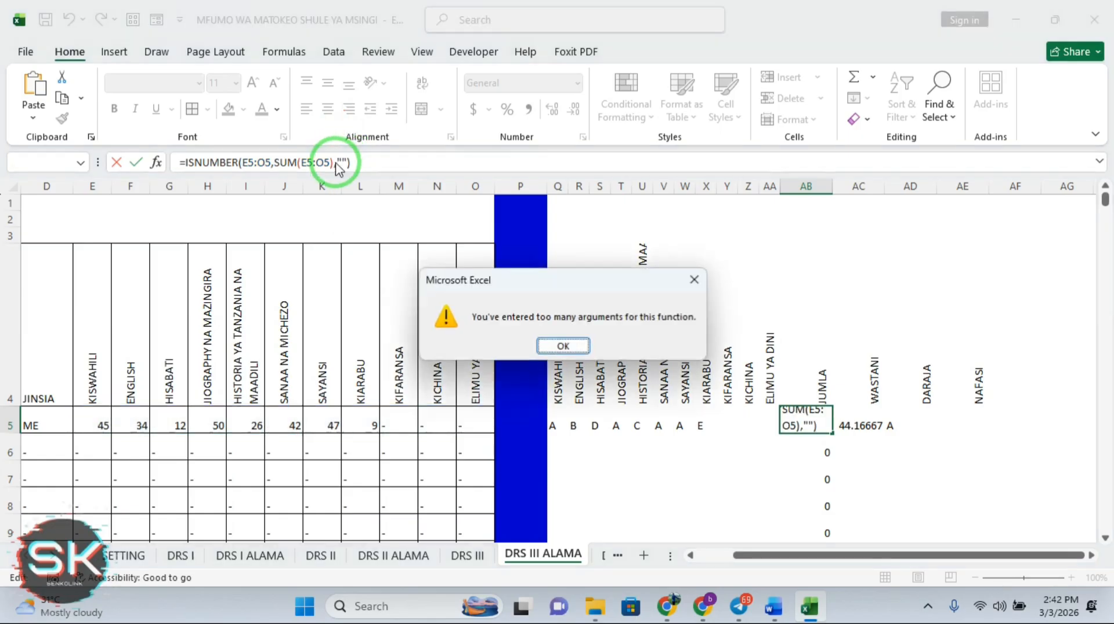
Dismiss the too-many-arguments and missing-parenthesis warnings, then clear the broken AB5 formula
click(580, 346)
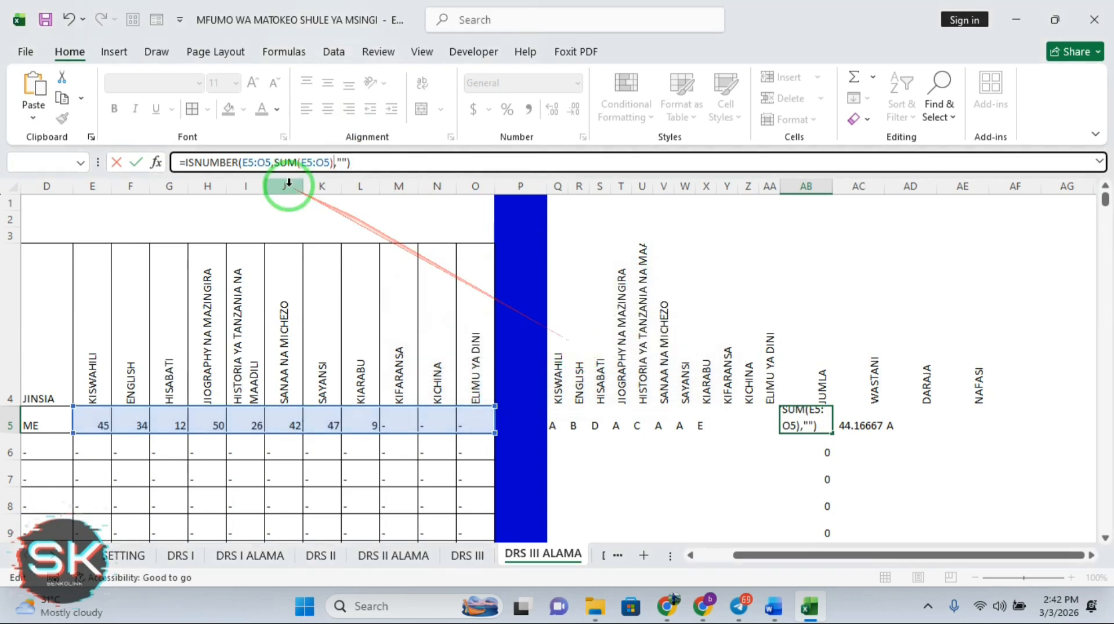
click(334, 163)
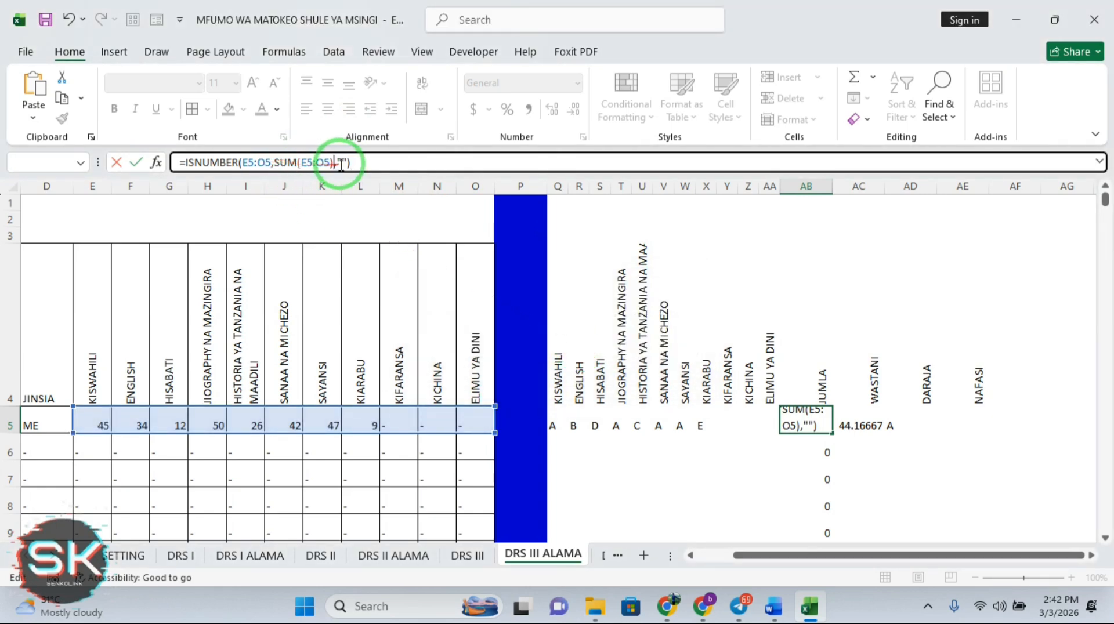
key(BackSpace)
key(Return)
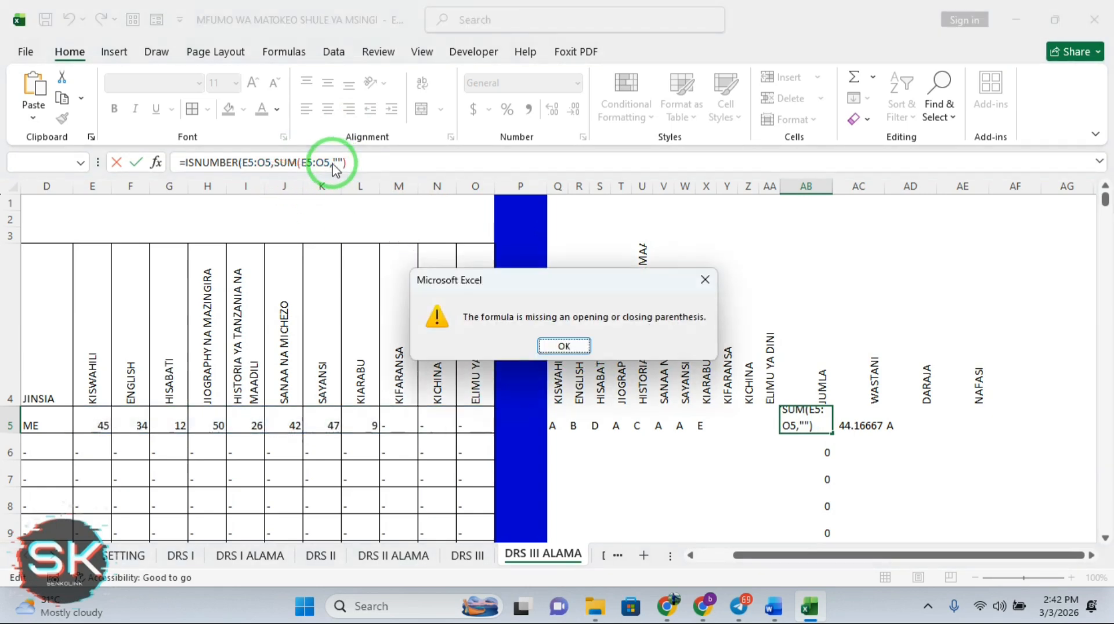
click(709, 278)
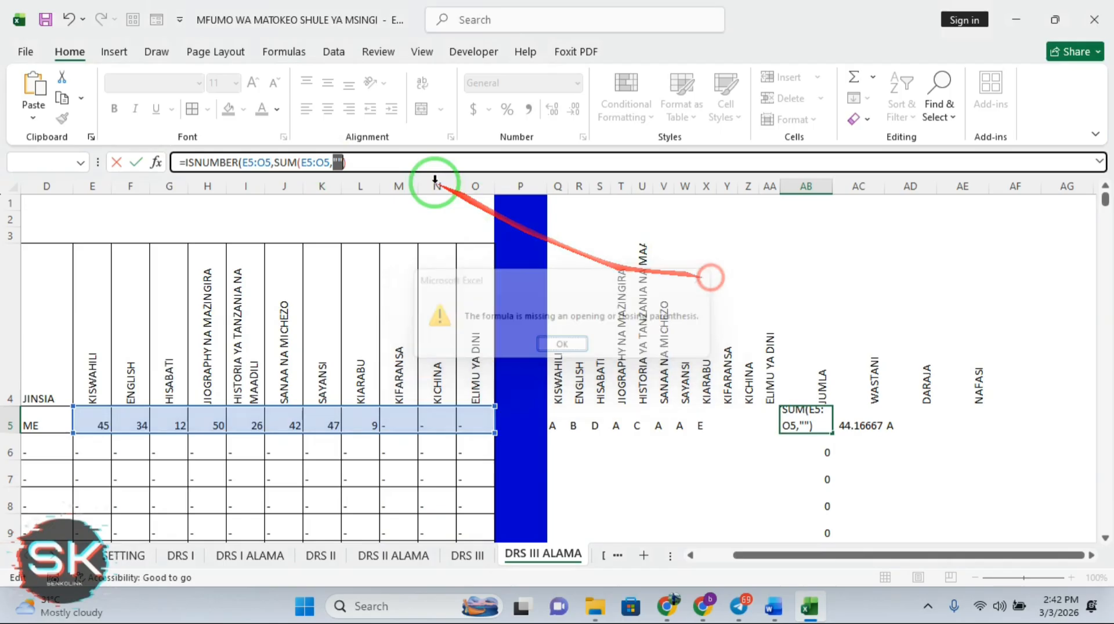
click(378, 169)
key(BackSpace)
key(BackSpace)
key(BackSpace)
key(BackSpace)
key(BackSpace)
key(BackSpace)
key(BackSpace)
key(BackSpace)
key(BackSpace)
key(BackSpace)
key(BackSpace)
key(BackSpace)
key(BackSpace)
key(BackSpace)
key(BackSpace)
key(BackSpace)
key(BackSpace)
key(BackSpace)
key(BackSpace)
key(BackSpace)
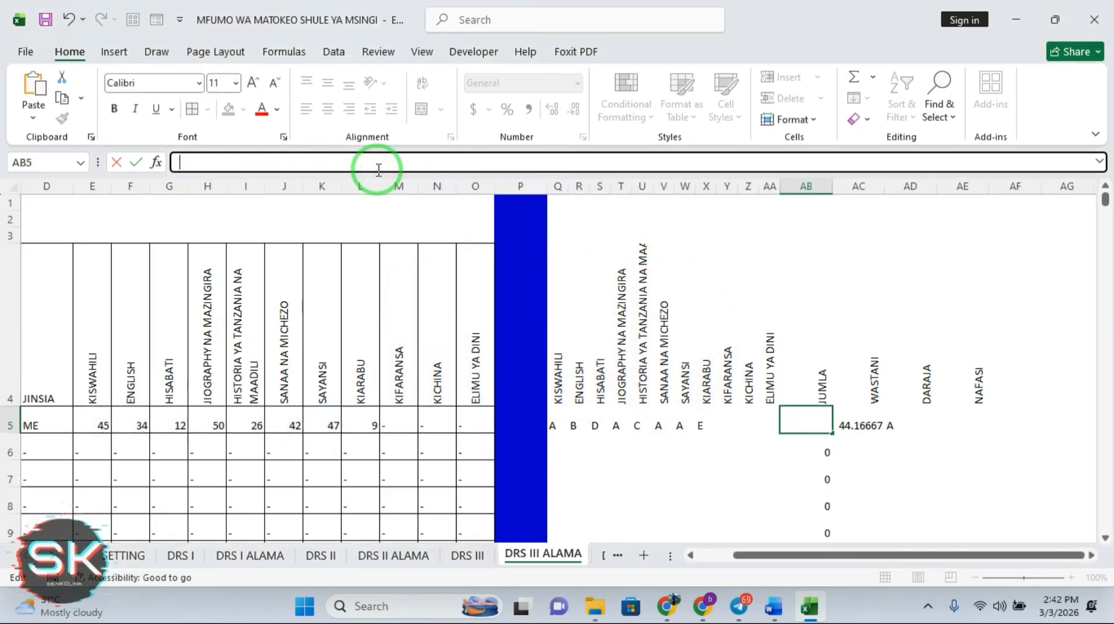
key(Return)
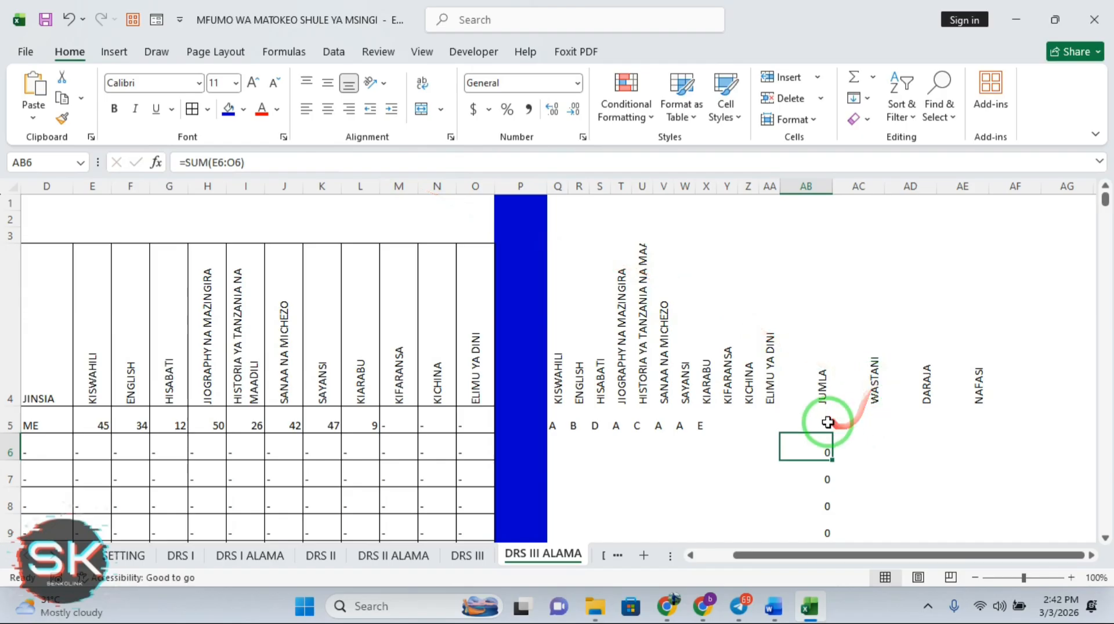
Undo and redo to restore JUMLA 265, WASTANI 44.16667 and the IFERROR-guarded DARAJA grades
click(825, 419)
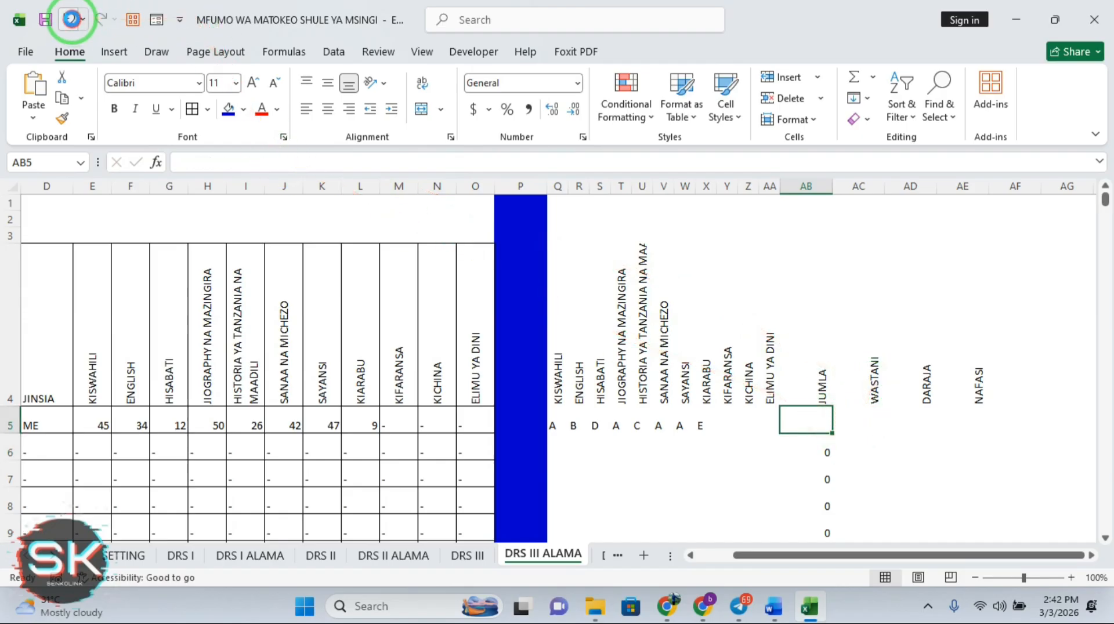
click(69, 21)
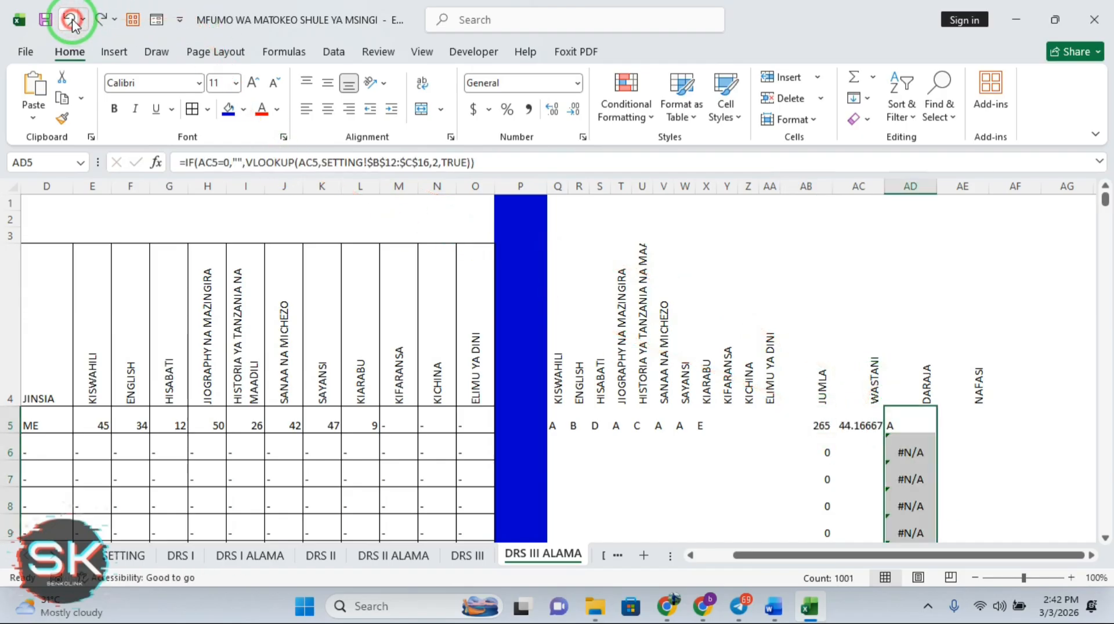
click(102, 22)
click(102, 22)
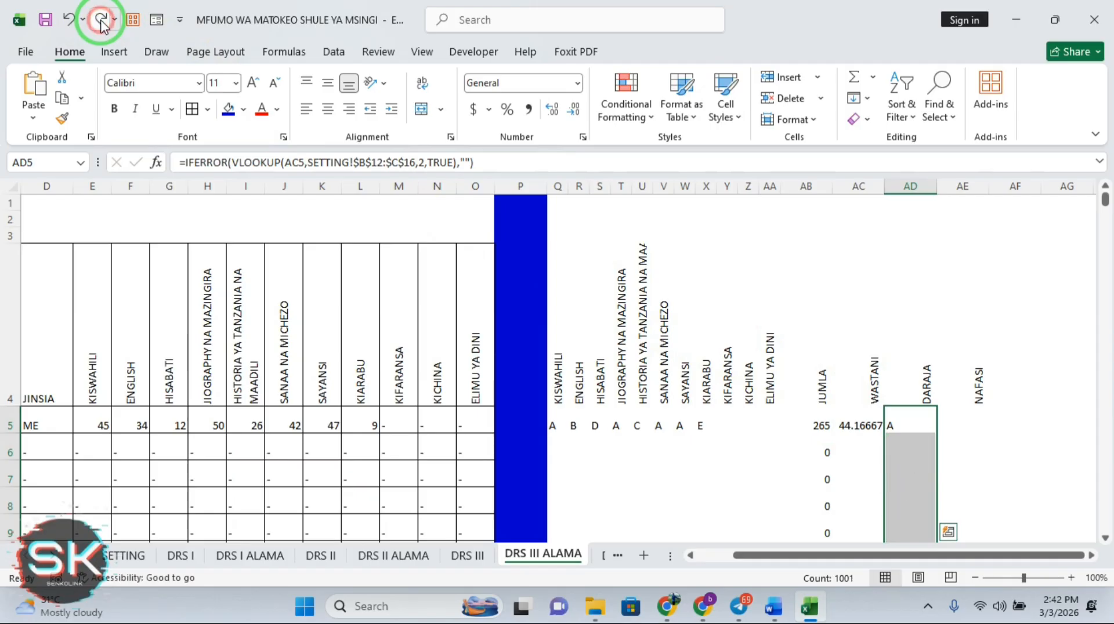
click(1019, 429)
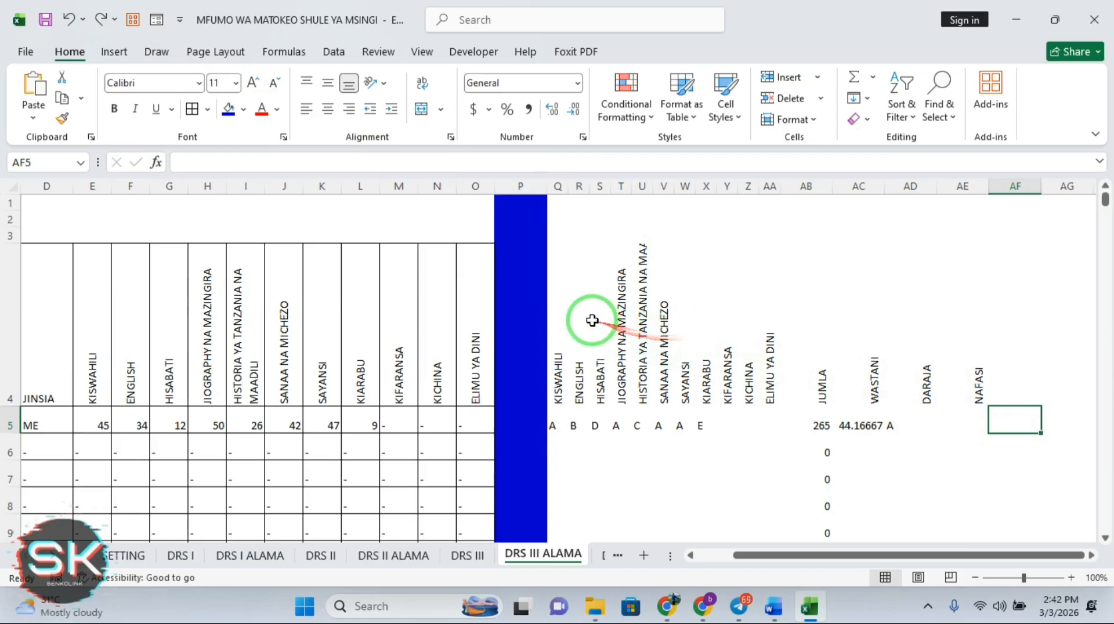
Apply All Borders from Q4 across to the NAFASI column down the sheet, then save the workbook
drag(685, 325, 727, 427)
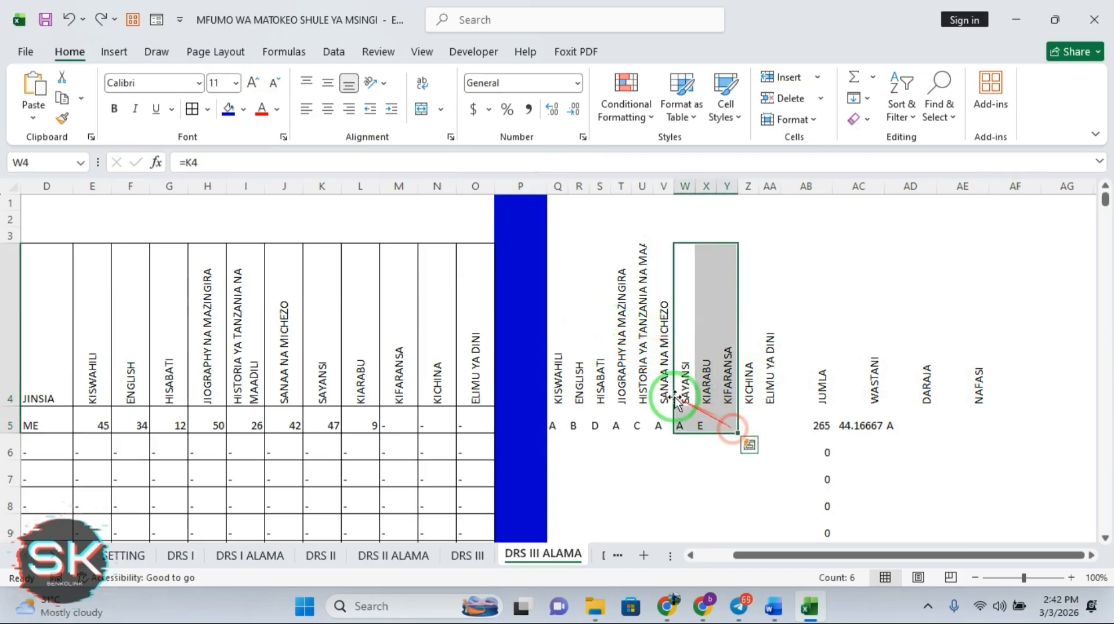
click(560, 323)
drag(560, 324, 998, 351)
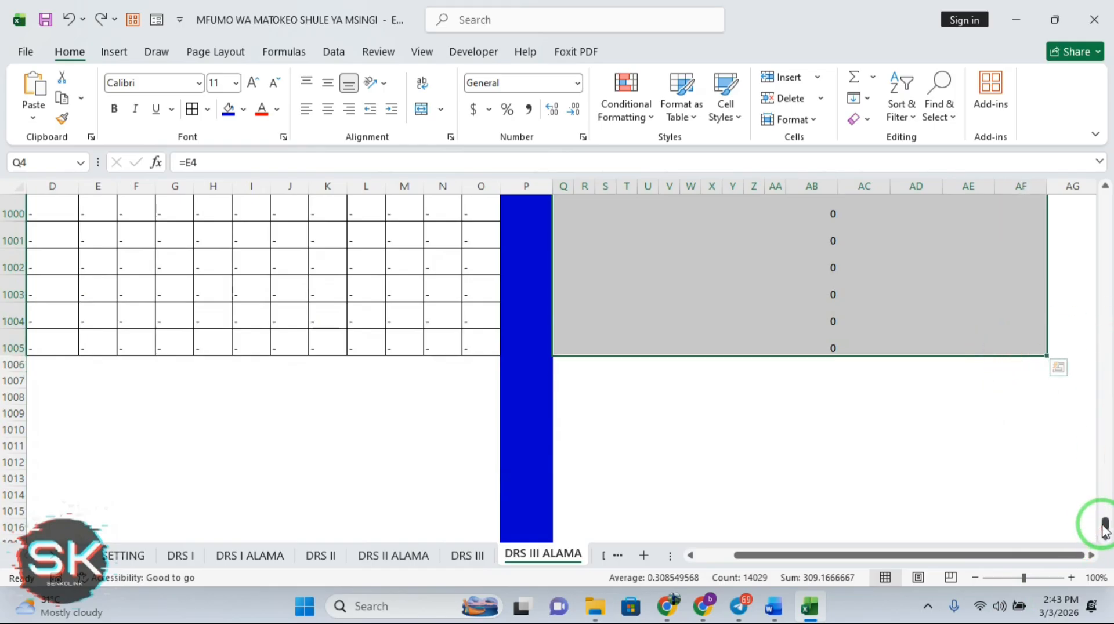
drag(1106, 525, 1109, 187)
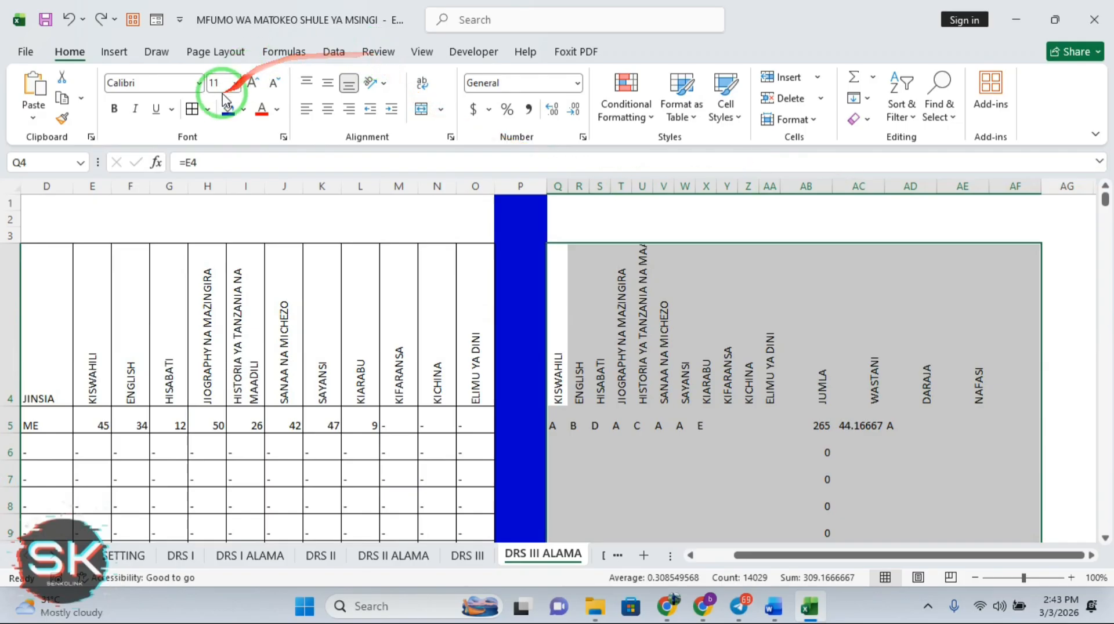
click(190, 108)
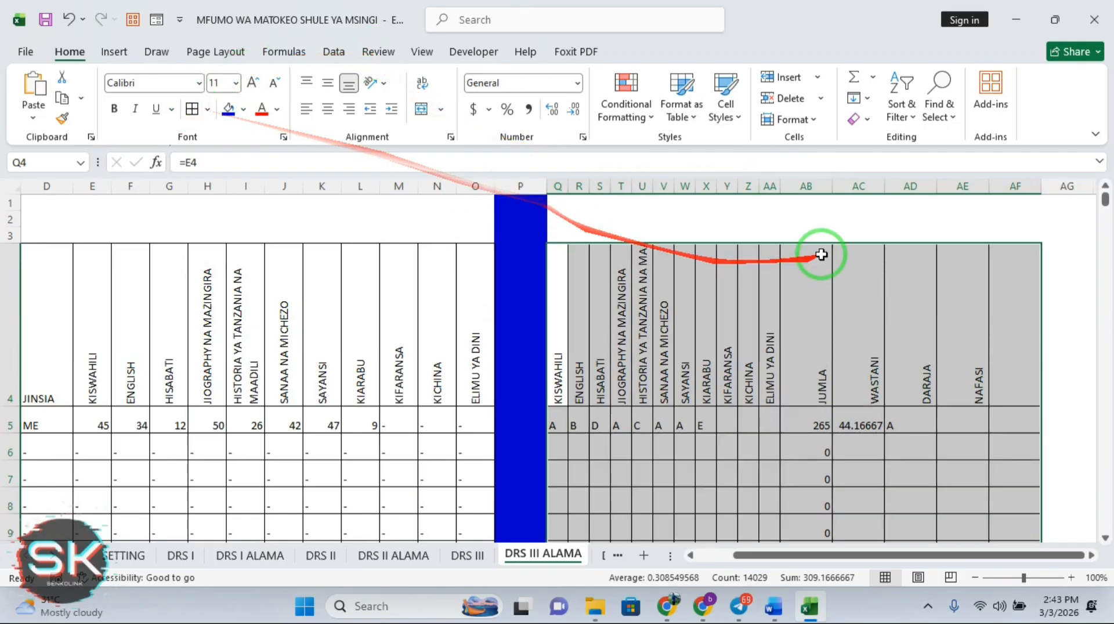
click(1037, 362)
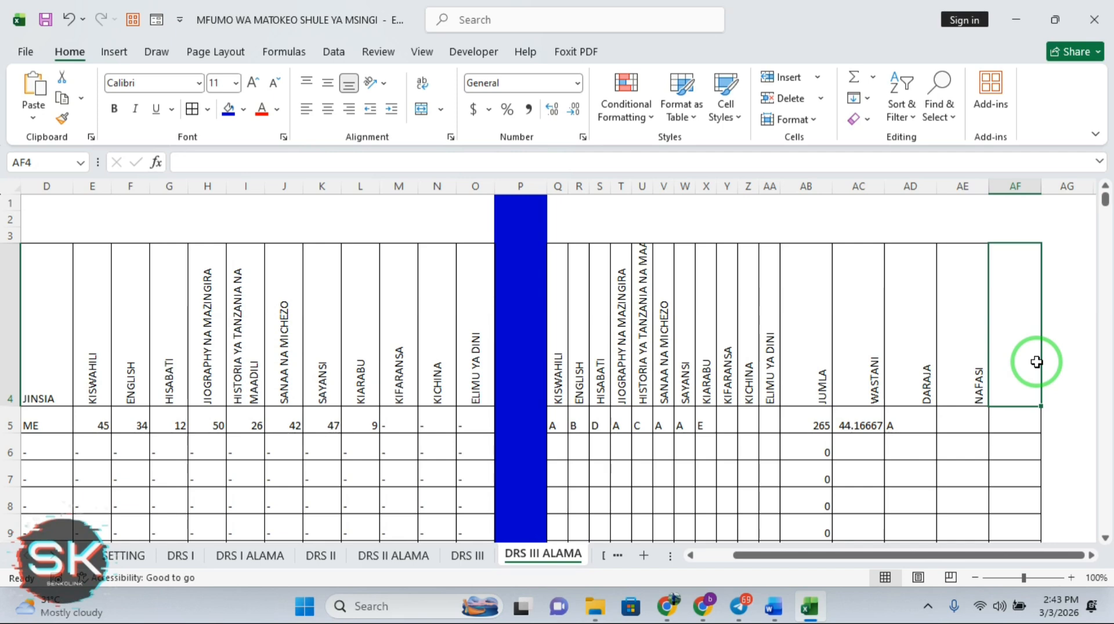
click(45, 18)
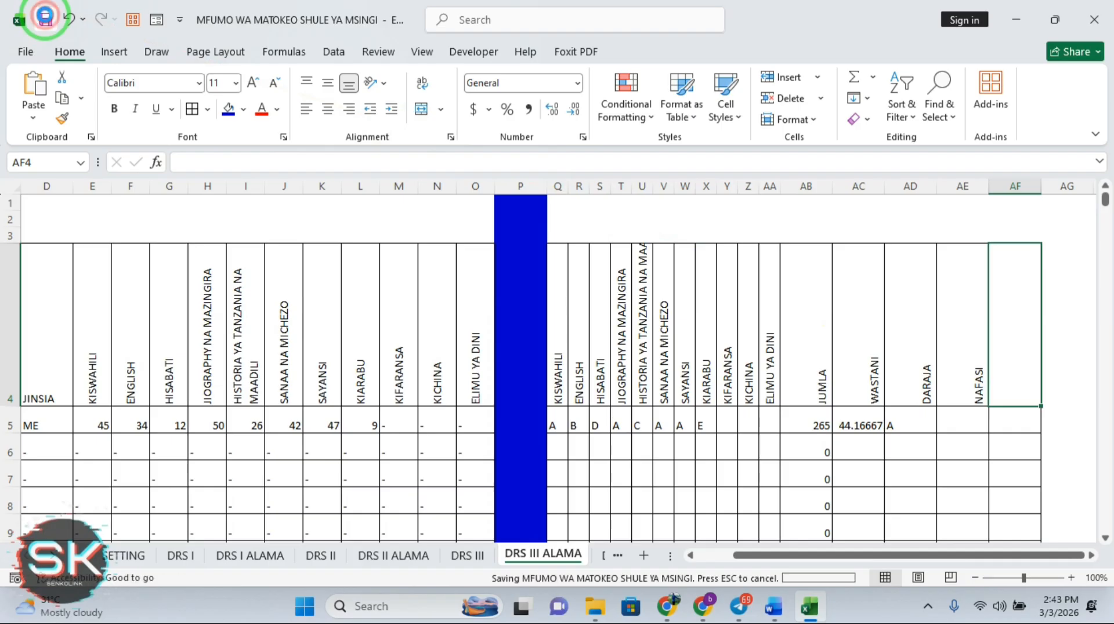